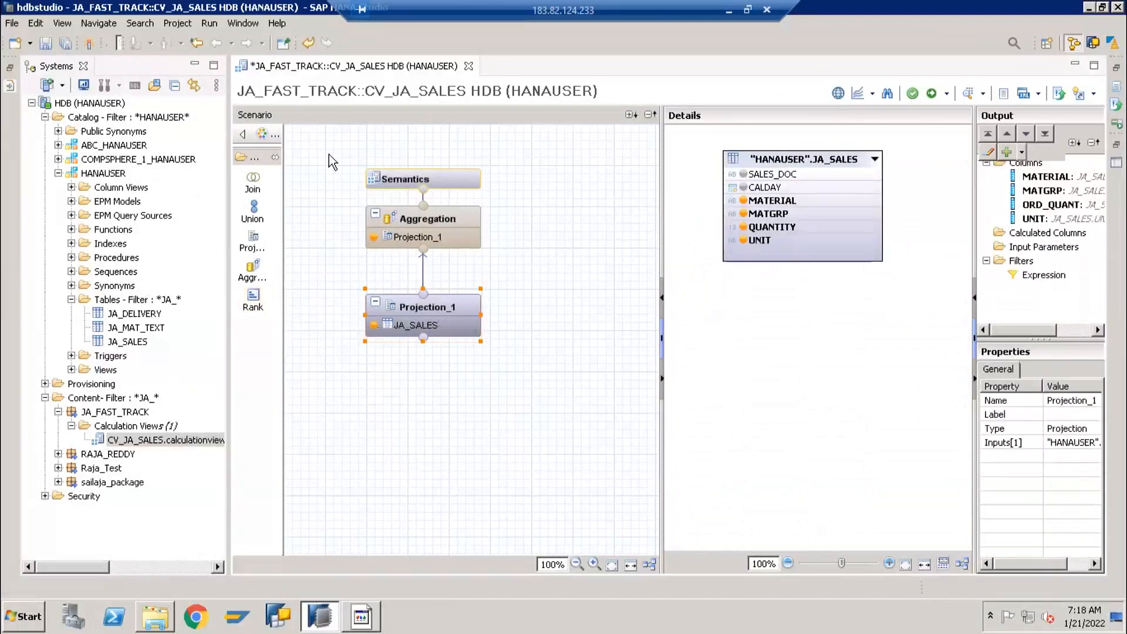
Step: Widen the palette of node types in the calculation view scenario so the node names can be read
{"action": "left_click_drag", "start_coordinate": [329, 147], "coordinate": [511, 365]}
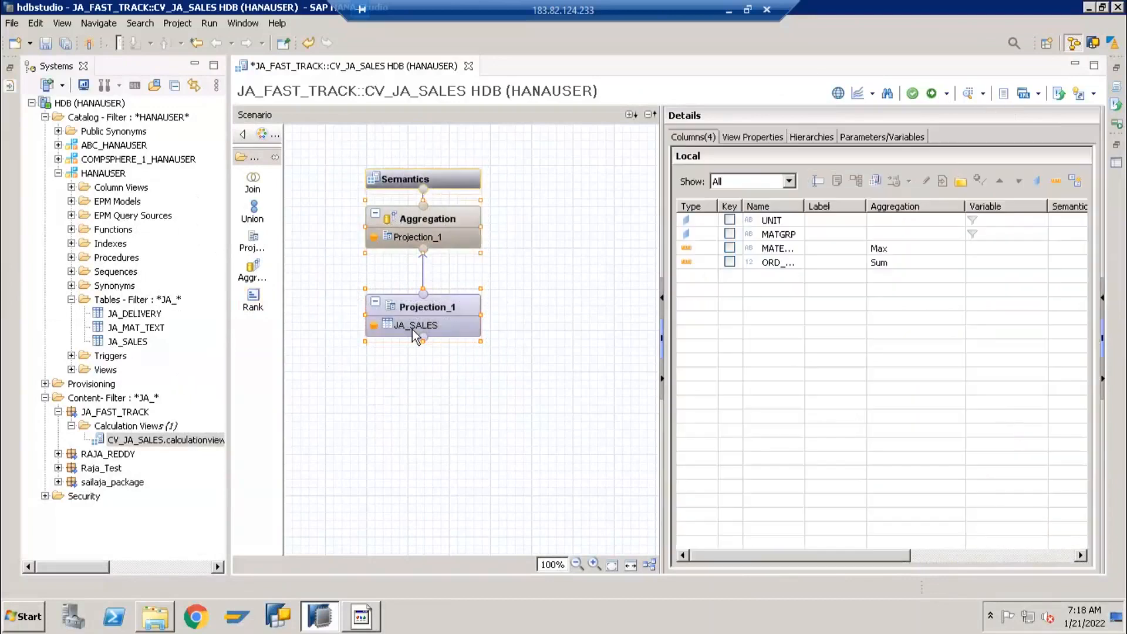
{"action": "left_click", "coordinate": [440, 371]}
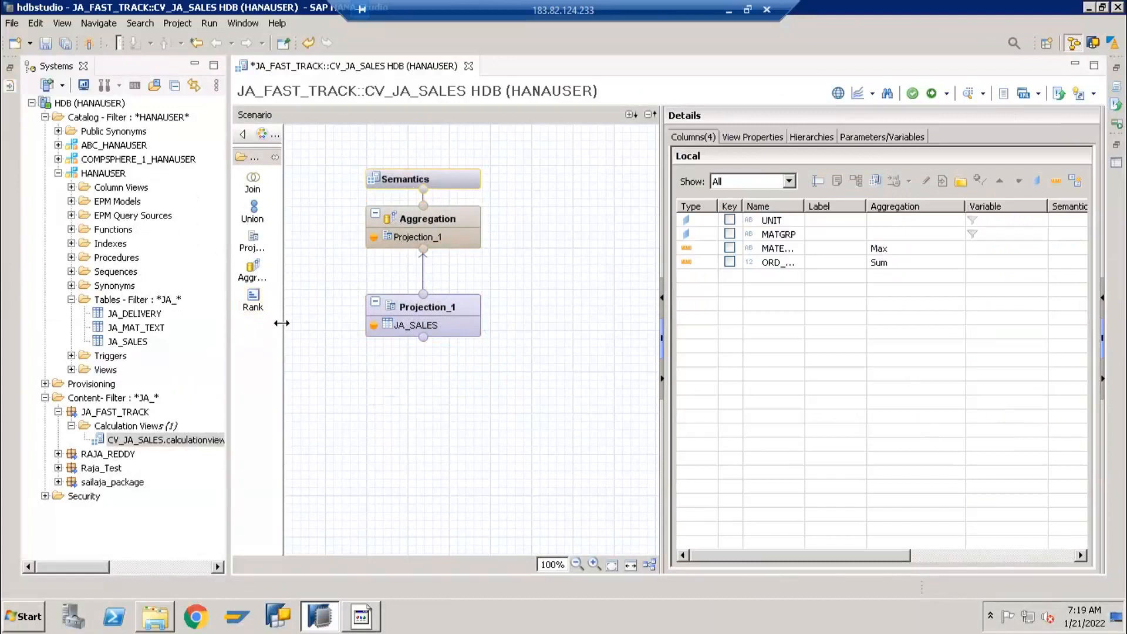
{"action": "left_click_drag", "start_coordinate": [282, 300], "coordinate": [301, 306]}
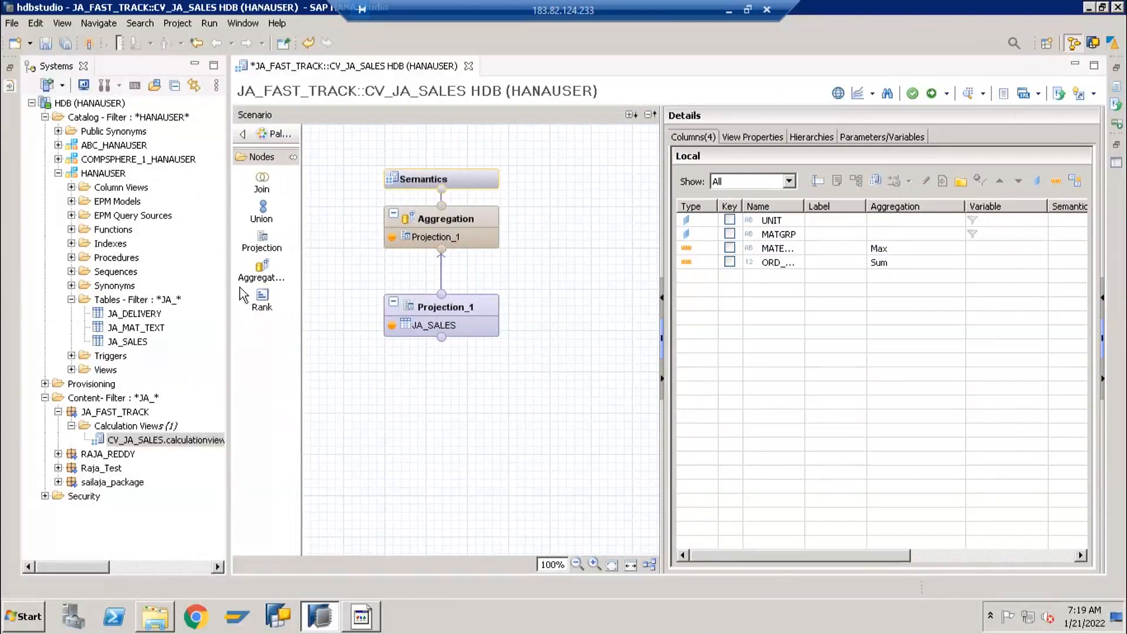
{"action": "left_click", "coordinate": [262, 300]}
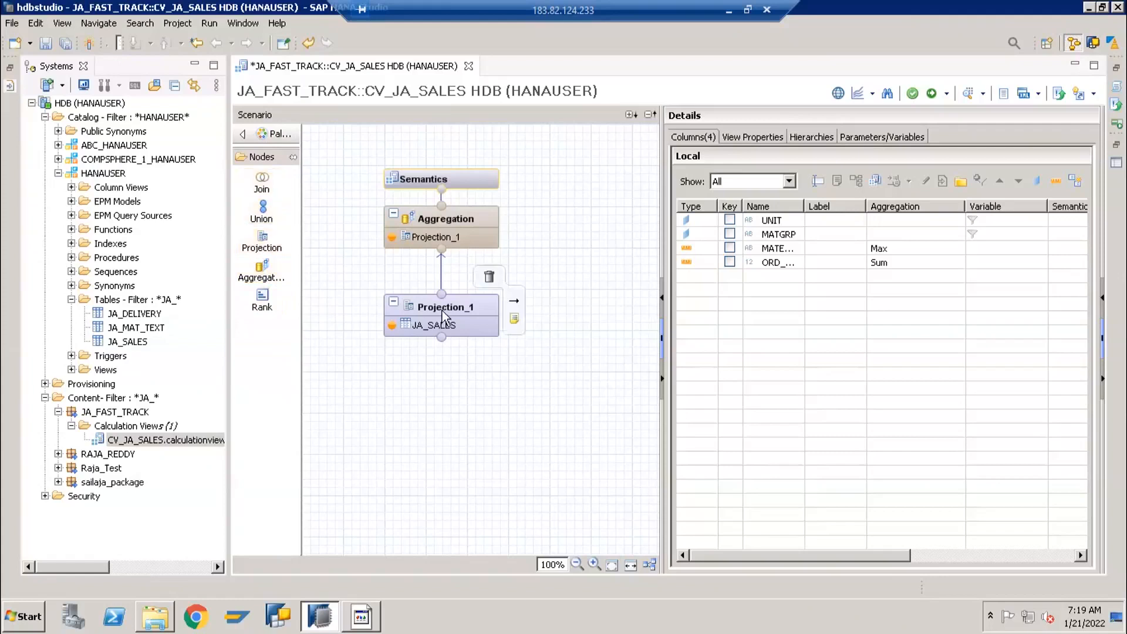
Step: Remove the output columns MATERIAL, MATGRP, ORD_QUANT and UNIT from Projection_1, including their references in the Aggregation node
{"action": "left_click", "coordinate": [442, 311]}
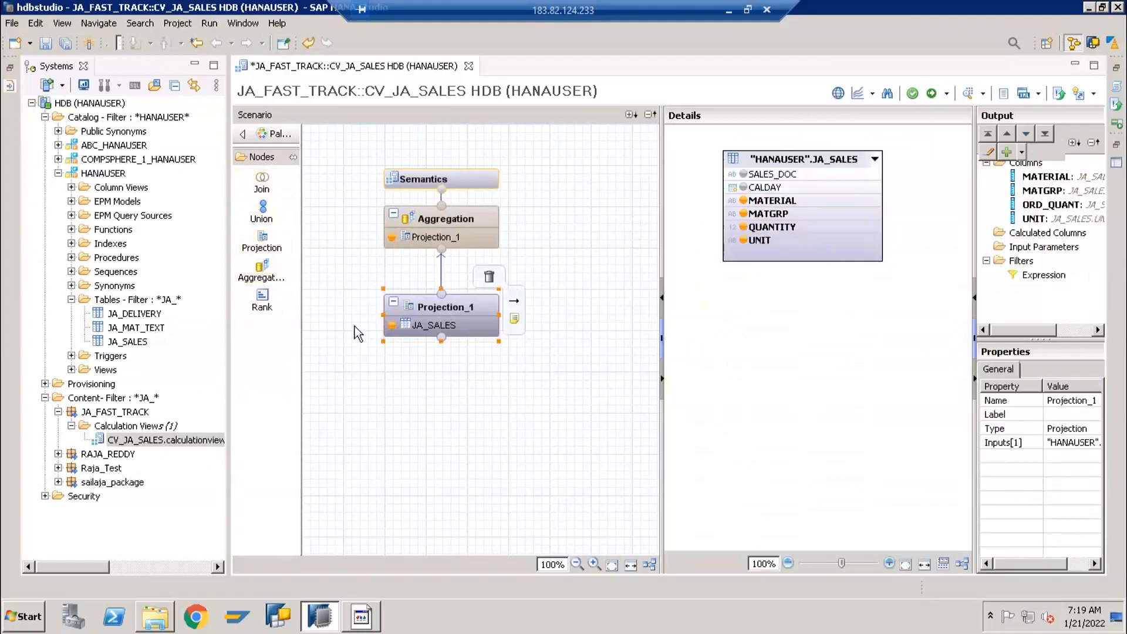
{"action": "mouse_move", "coordinate": [469, 309]}
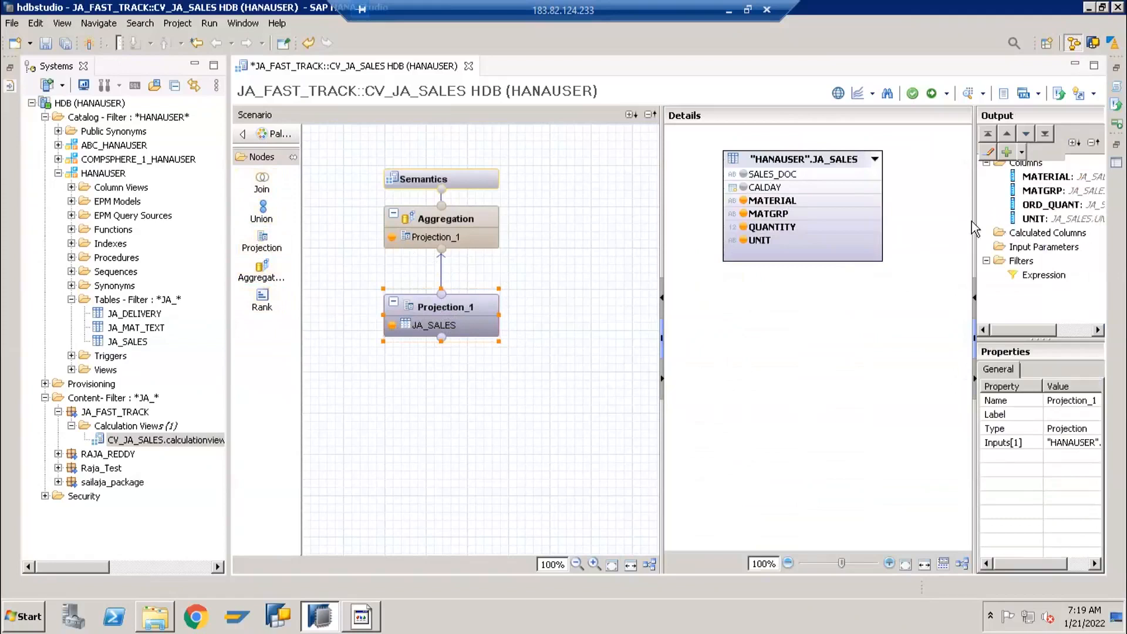
{"action": "left_click_drag", "start_coordinate": [944, 218], "coordinate": [930, 218]}
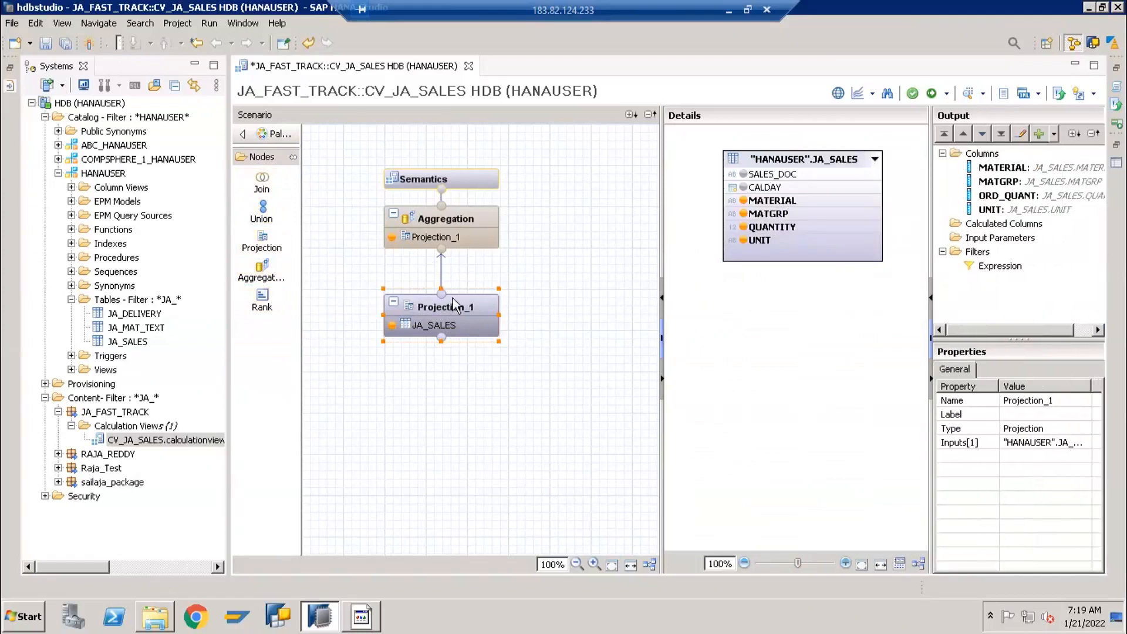
{"action": "left_click", "coordinate": [985, 155]}
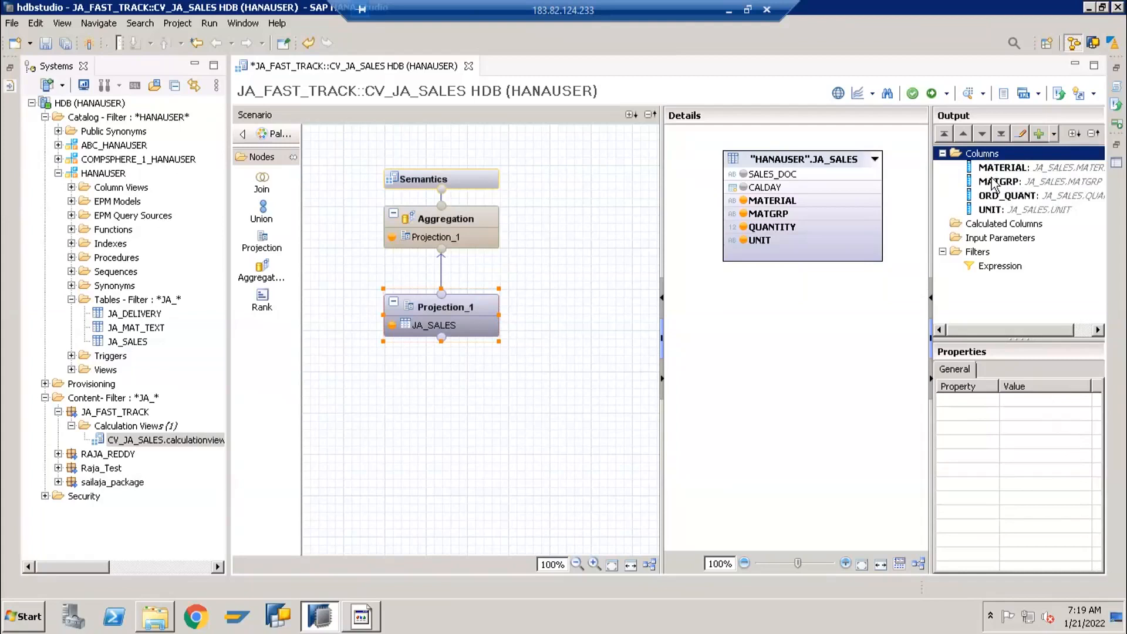
{"action": "left_click", "coordinate": [990, 170]}
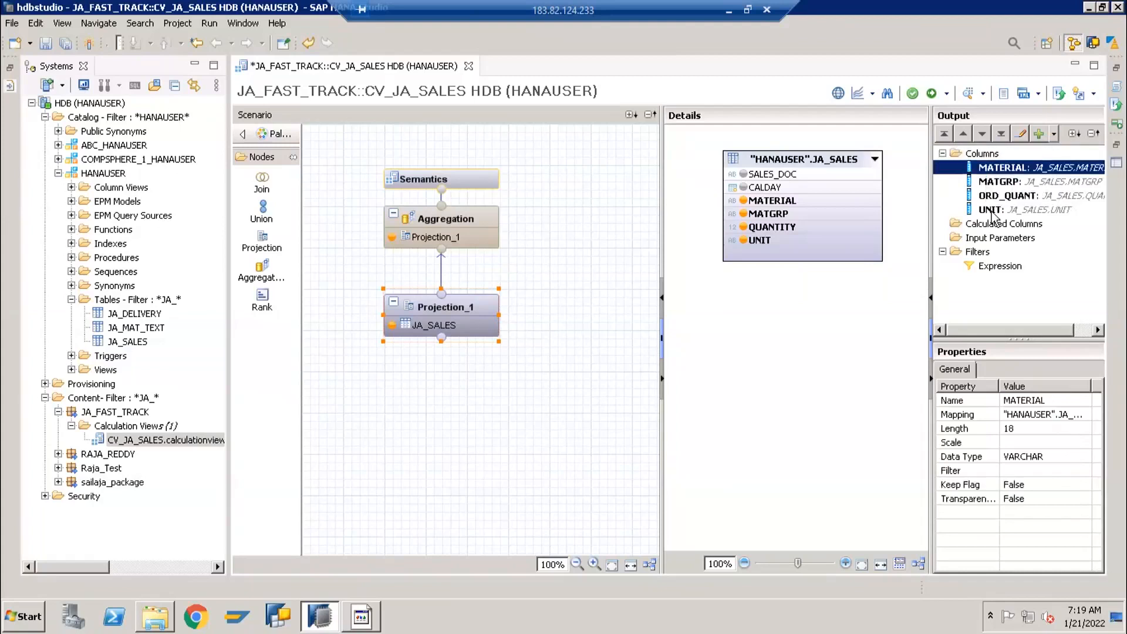
{"action": "left_click", "coordinate": [994, 210], "text": "shift"}
{"action": "right_click", "coordinate": [996, 197]}
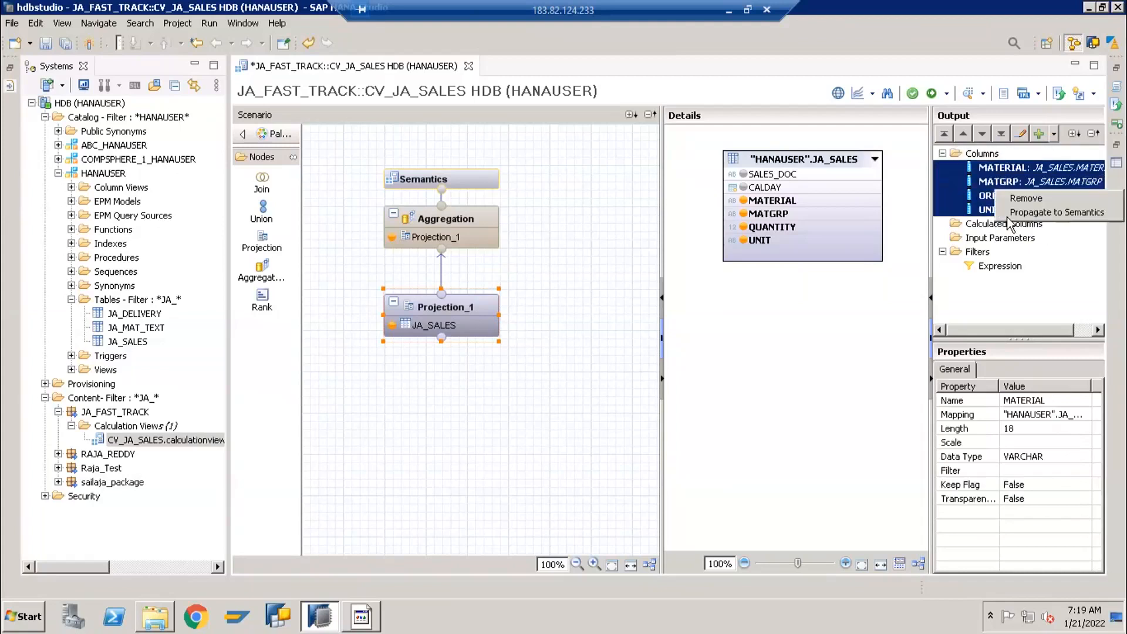
{"action": "left_click", "coordinate": [1024, 197]}
{"action": "left_click", "coordinate": [584, 320]}
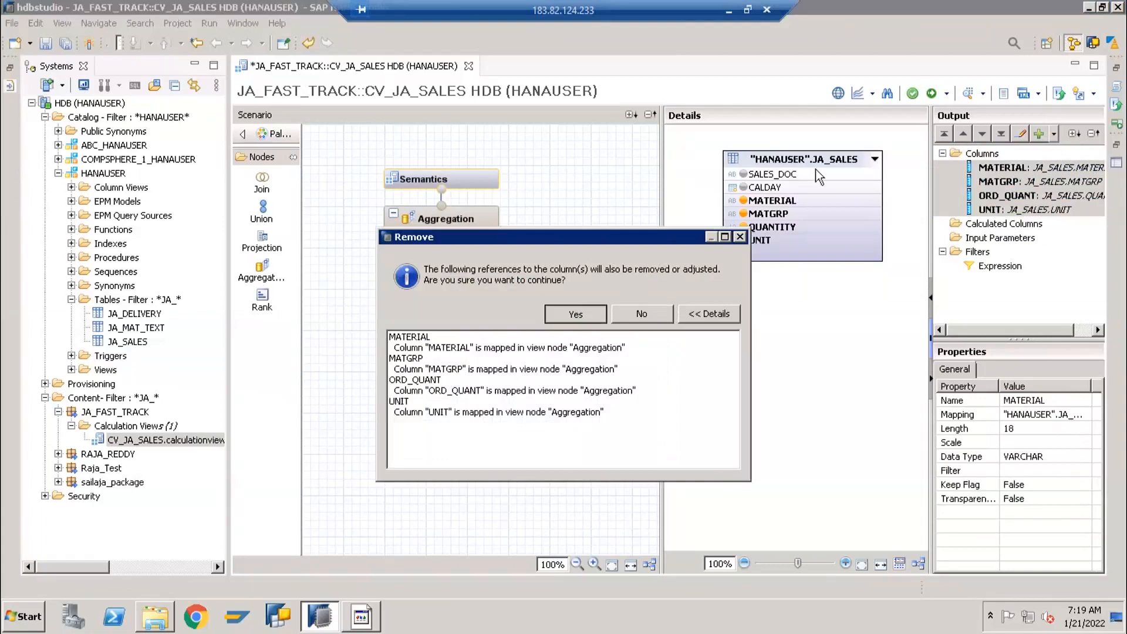
{"action": "left_click", "coordinate": [642, 314]}
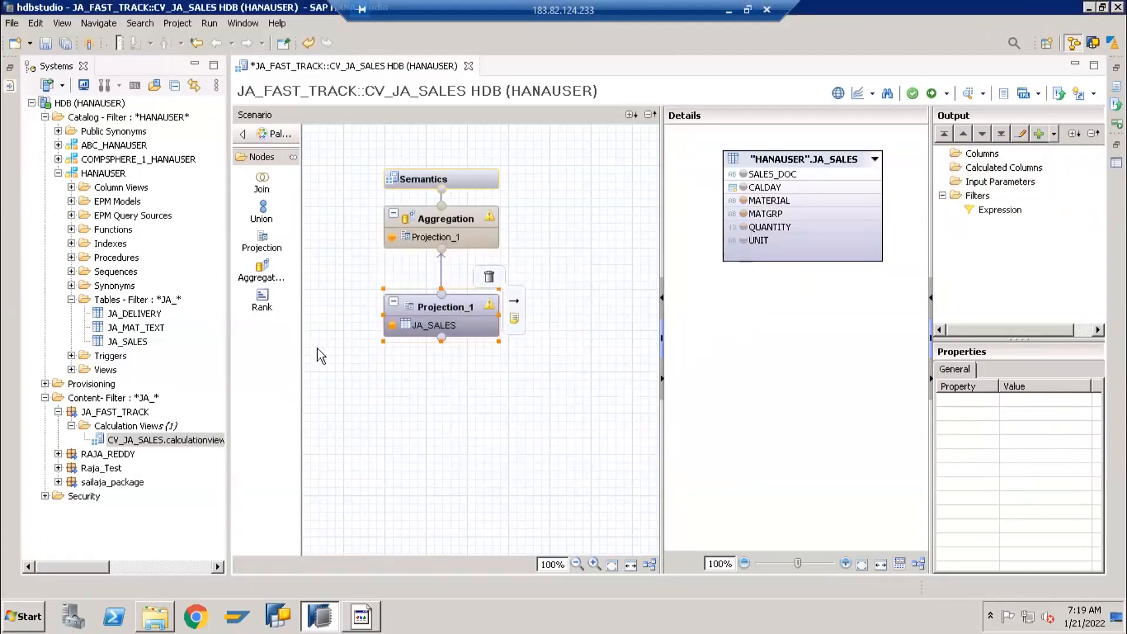
Step: Add all columns of the JA_SALES table to the output of Projection_1
{"action": "left_click", "coordinate": [414, 328]}
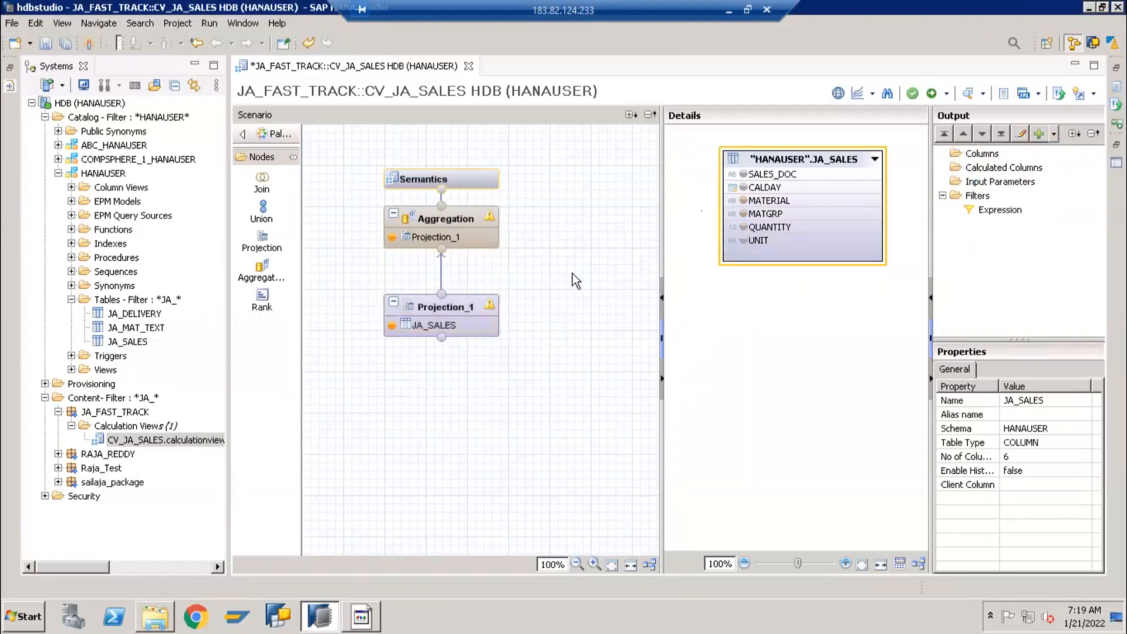
{"action": "right_click", "coordinate": [768, 165]}
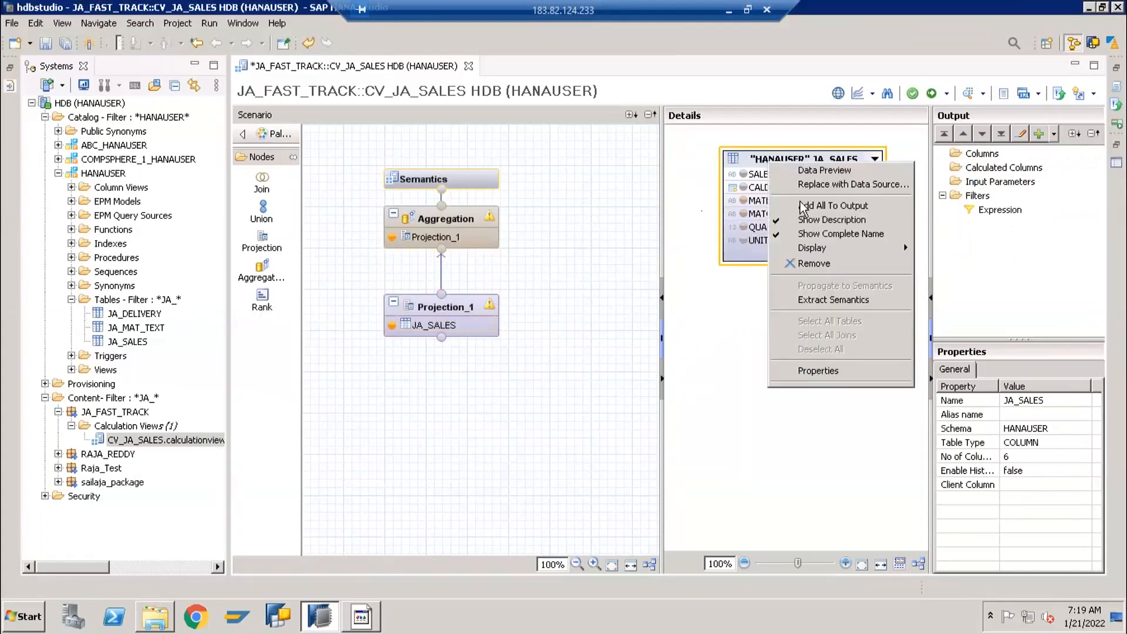
{"action": "left_click", "coordinate": [814, 208]}
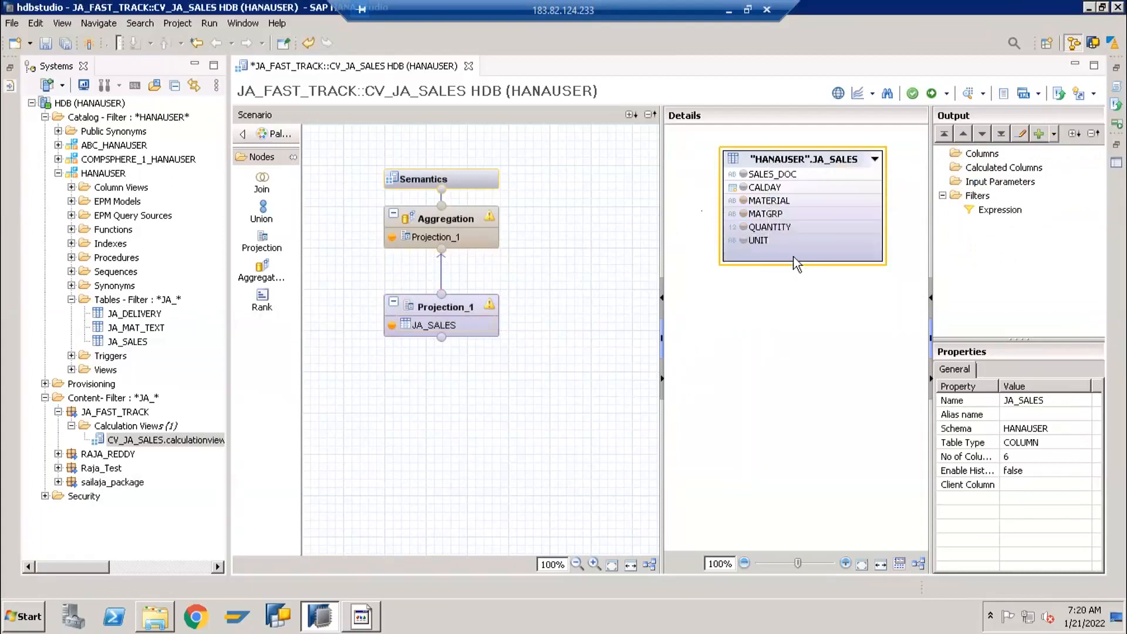
Step: Add all columns of Projection_1 to the output of the Aggregation node and check Projection_1's output columns
{"action": "left_click", "coordinate": [475, 219]}
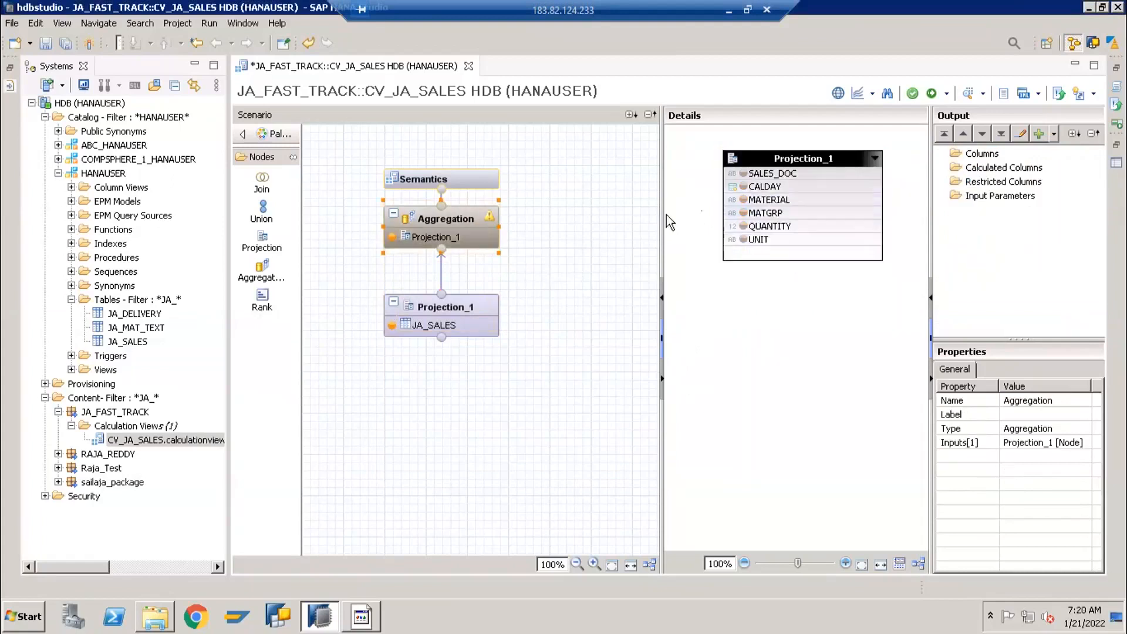
{"action": "right_click", "coordinate": [783, 159]}
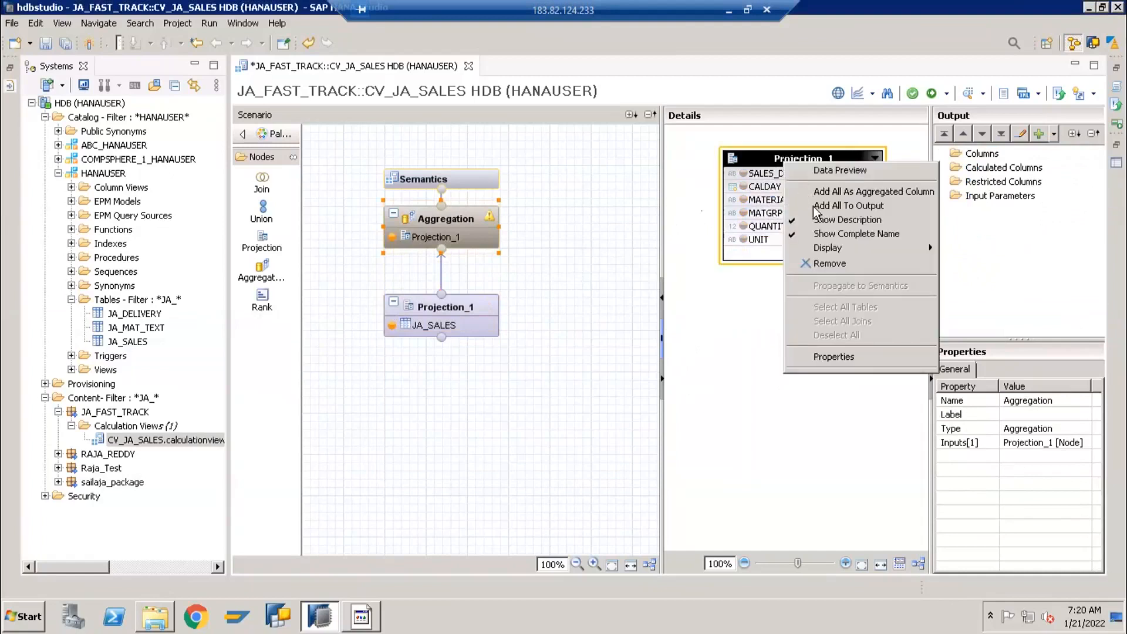
{"action": "left_click", "coordinate": [813, 203]}
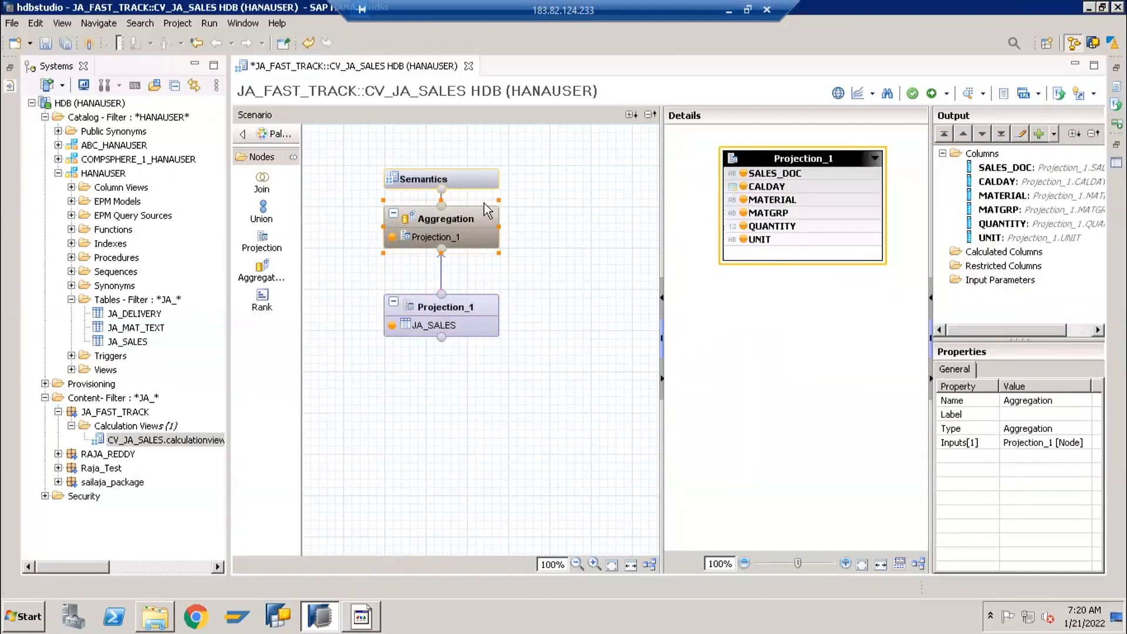
{"action": "left_click", "coordinate": [457, 308]}
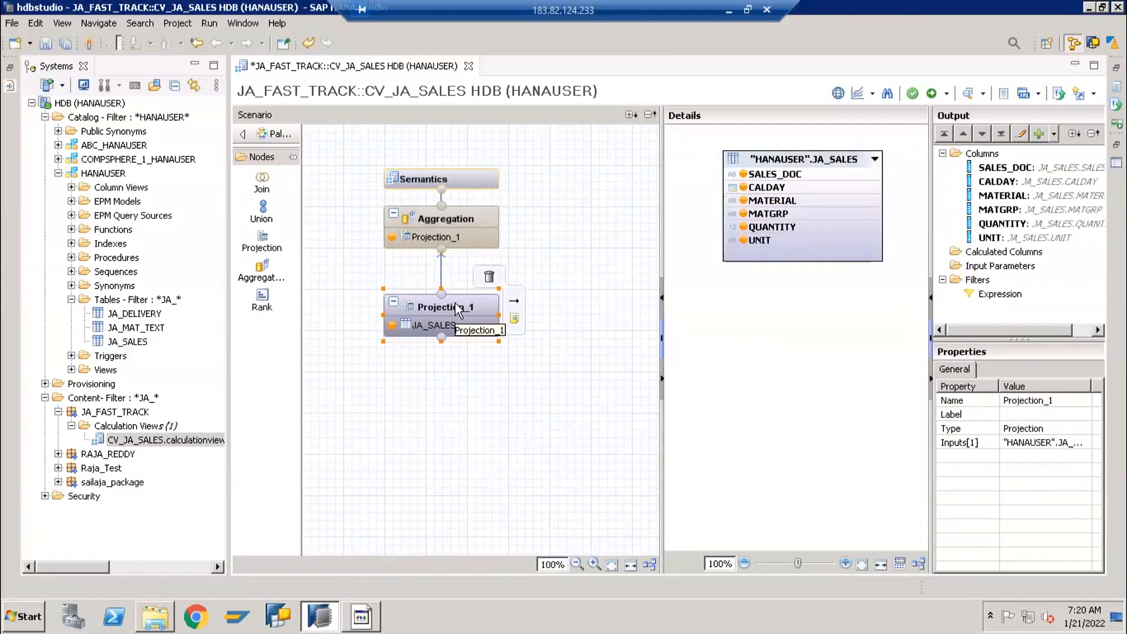
Step: Save and activate the calculation view CV_JA_SALES and preview its raw data
{"action": "left_click", "coordinate": [931, 94]}
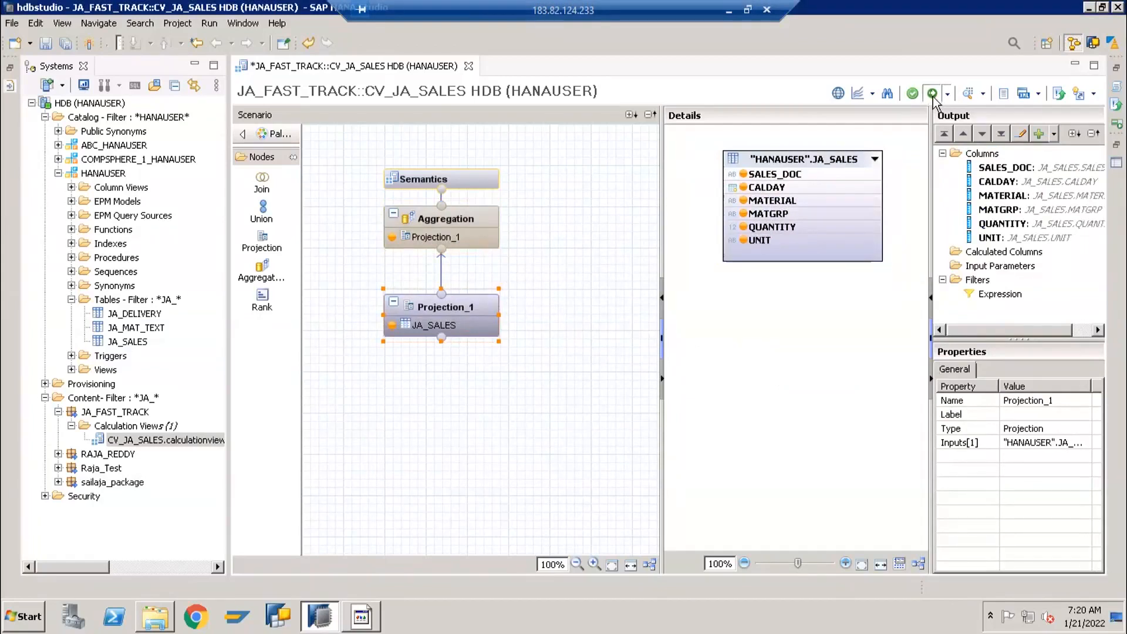
{"action": "left_click", "coordinate": [967, 96]}
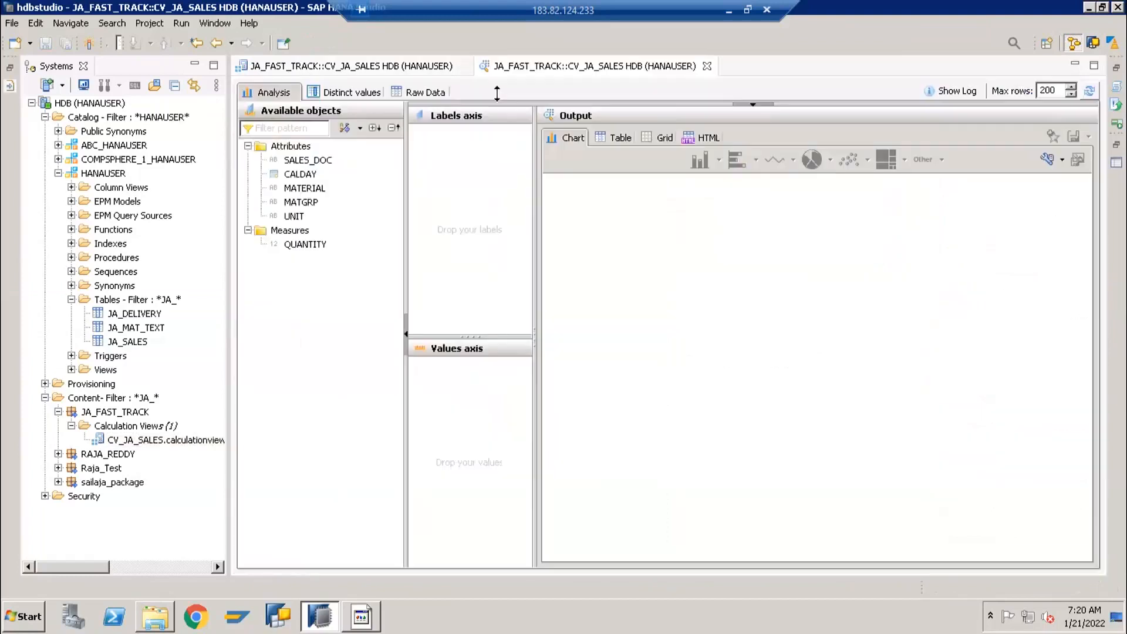
{"action": "left_click", "coordinate": [423, 95]}
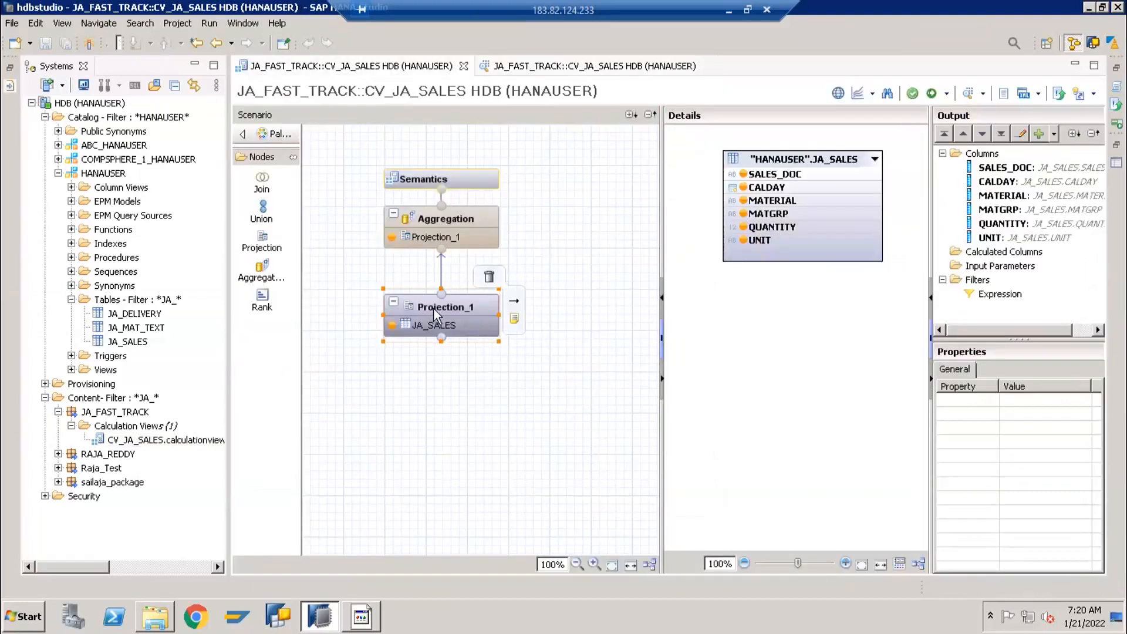
Step: Apply a filter to the MATERIAL output column of Projection_1 with the operator Equal and the value M1
{"action": "left_click", "coordinate": [450, 308]}
{"action": "left_click", "coordinate": [418, 362]}
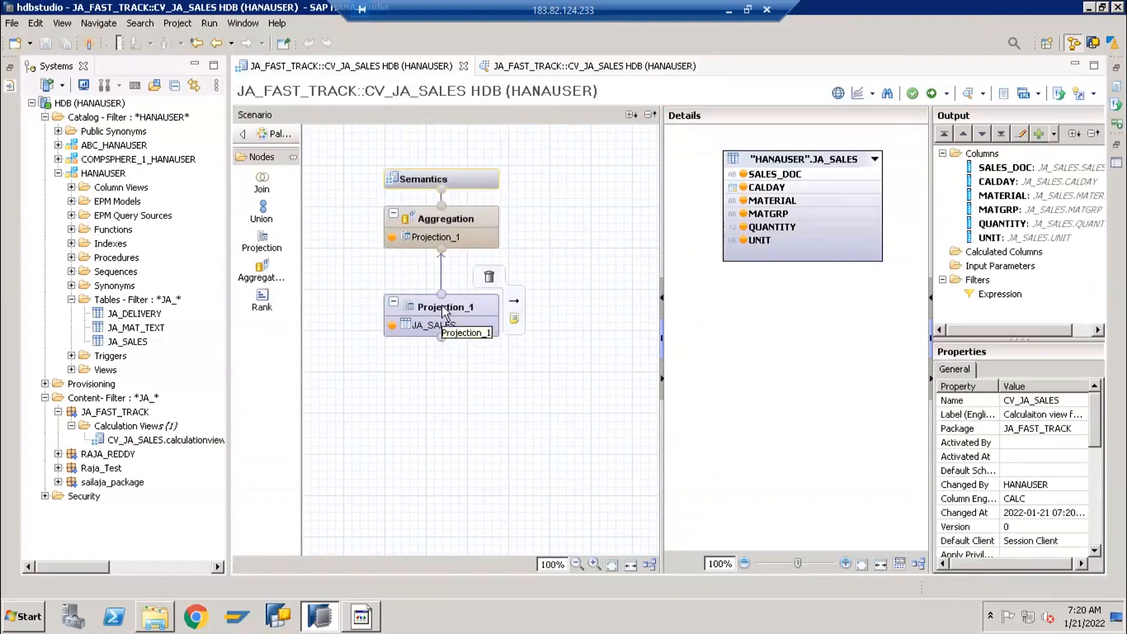
{"action": "left_click", "coordinate": [442, 311]}
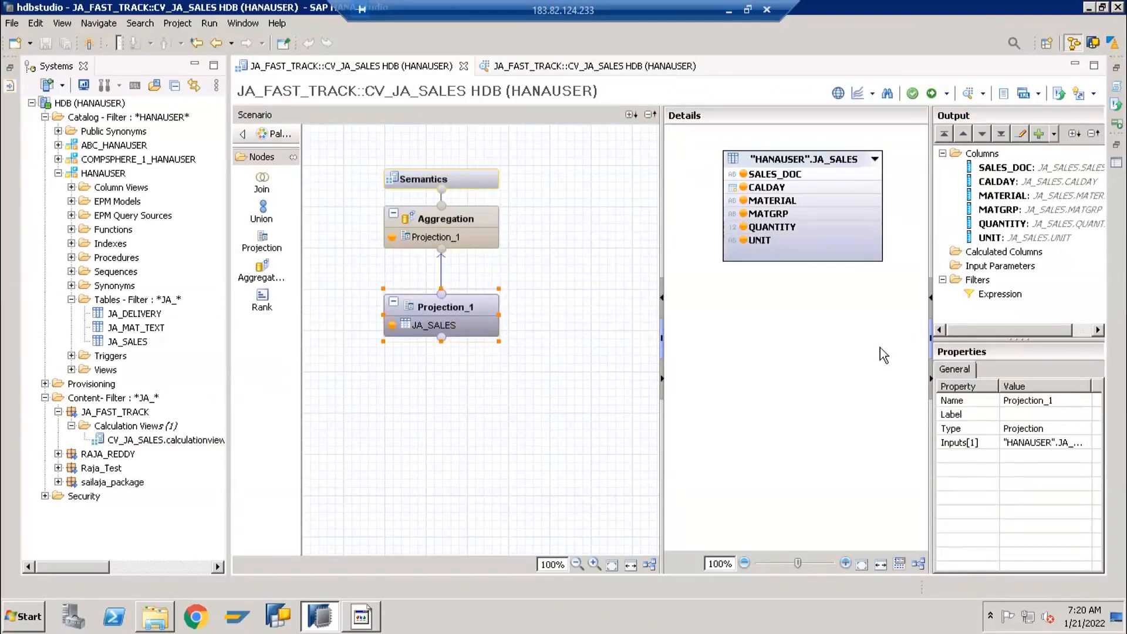
{"action": "left_click", "coordinate": [1003, 200]}
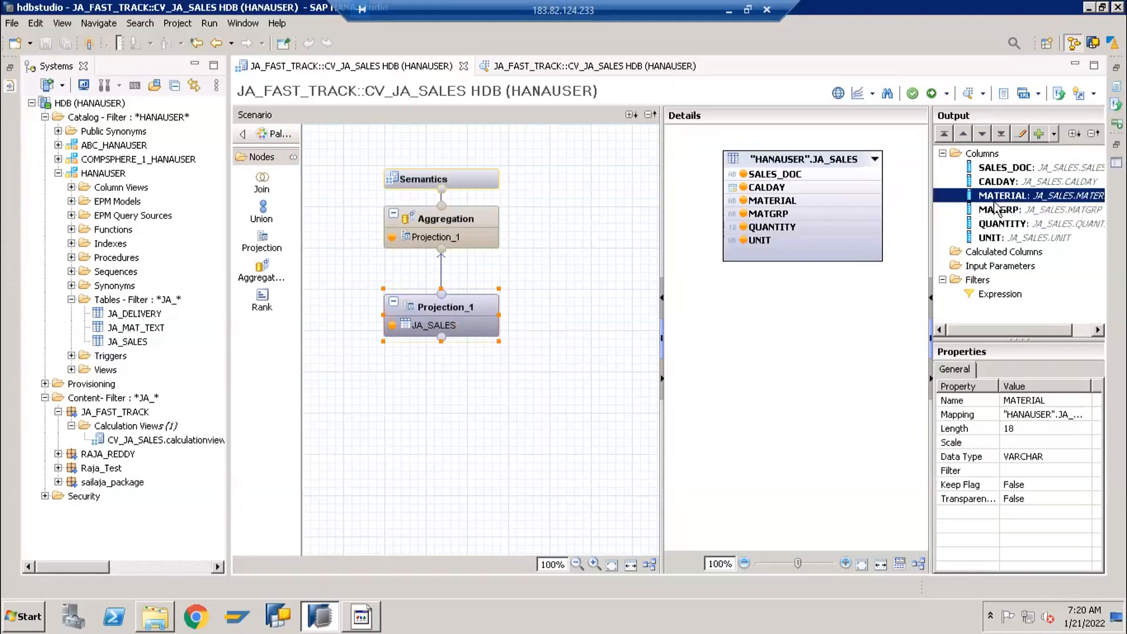
{"action": "right_click", "coordinate": [996, 206]}
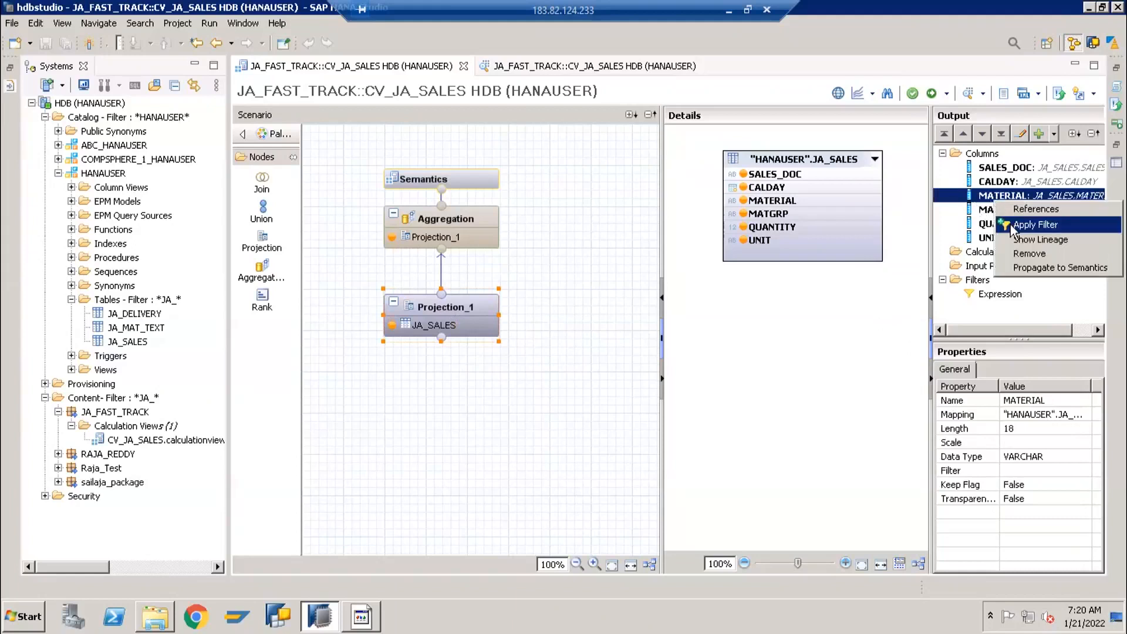
{"action": "left_click", "coordinate": [1010, 227]}
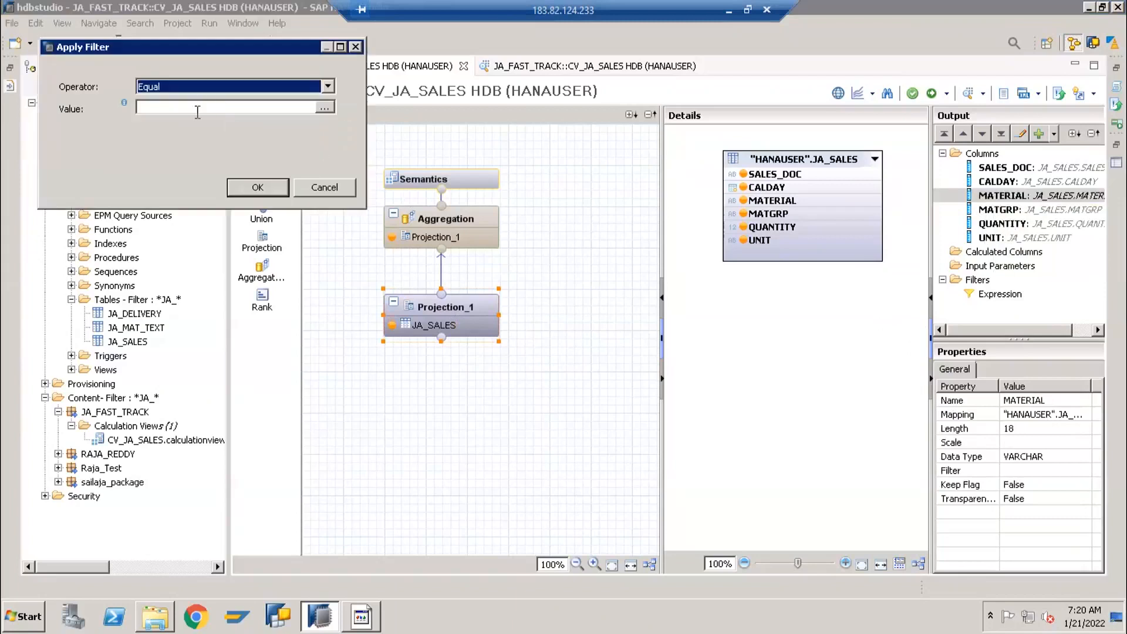
{"action": "left_click", "coordinate": [198, 108]}
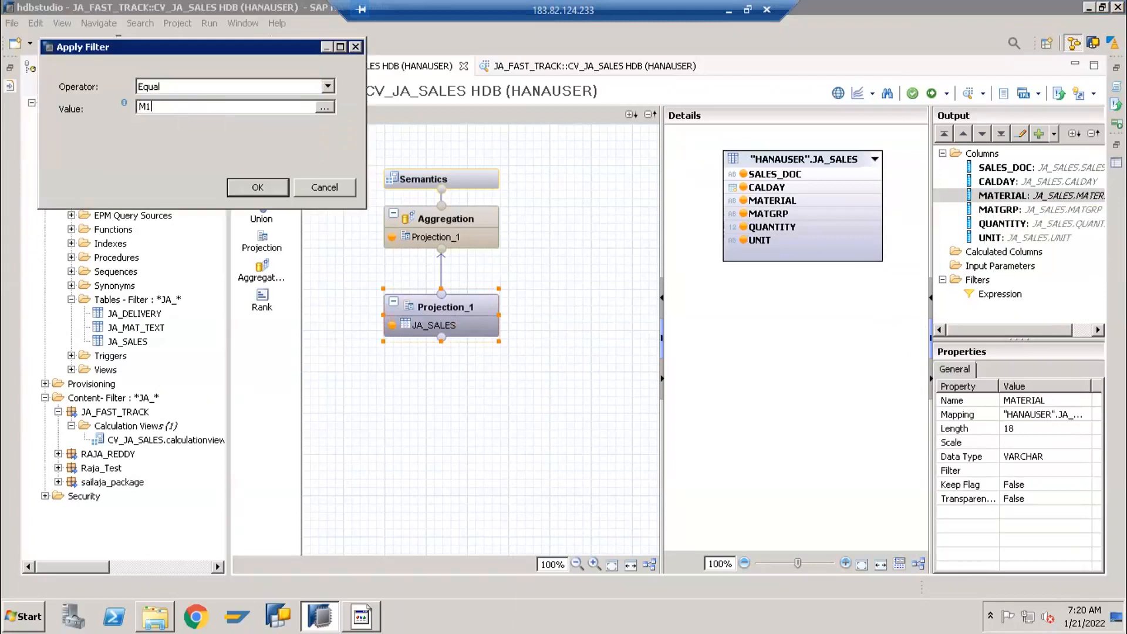
{"action": "type", "text": "M1"}
{"action": "left_click", "coordinate": [261, 187]}
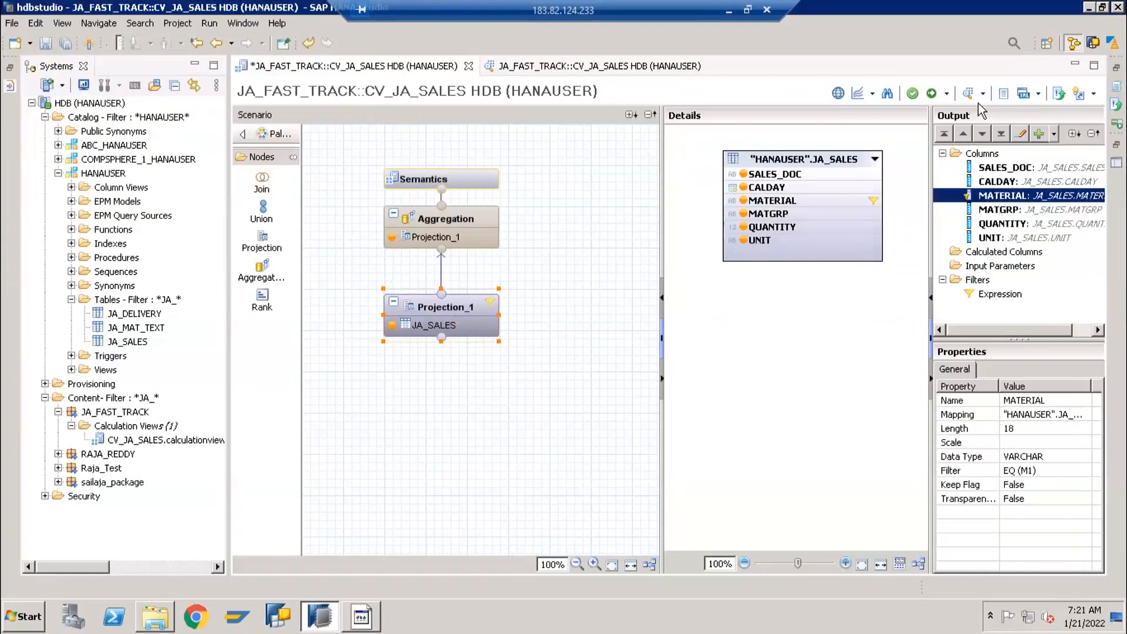
Step: Save and activate the filtered calculation view and check the activation status in the job log
{"action": "left_click", "coordinate": [932, 93]}
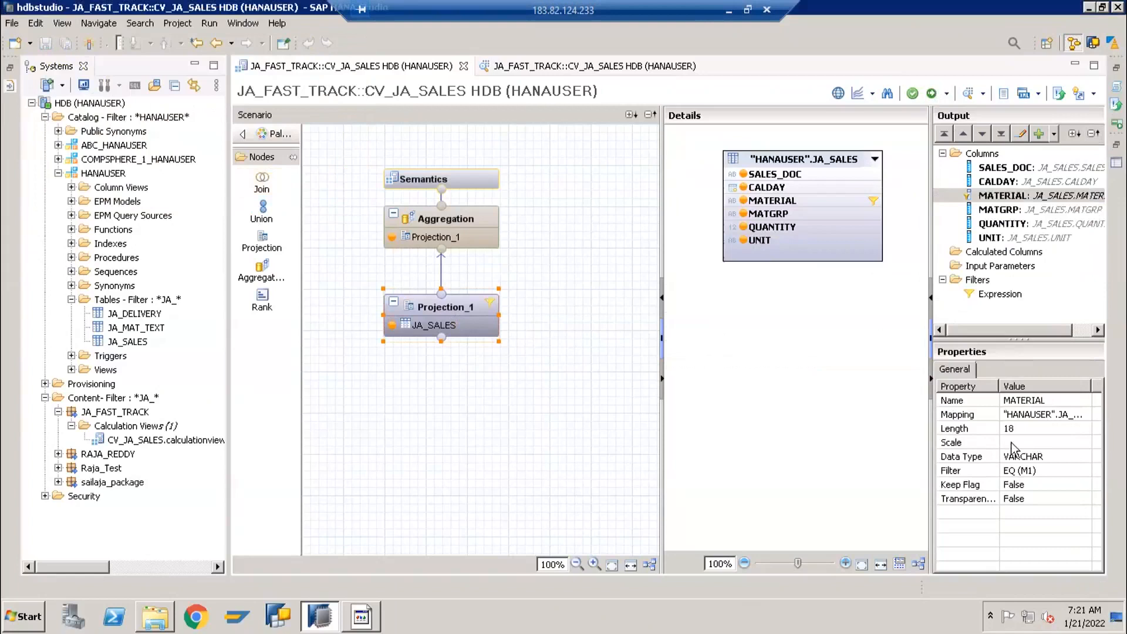
{"action": "left_click", "coordinate": [1118, 90]}
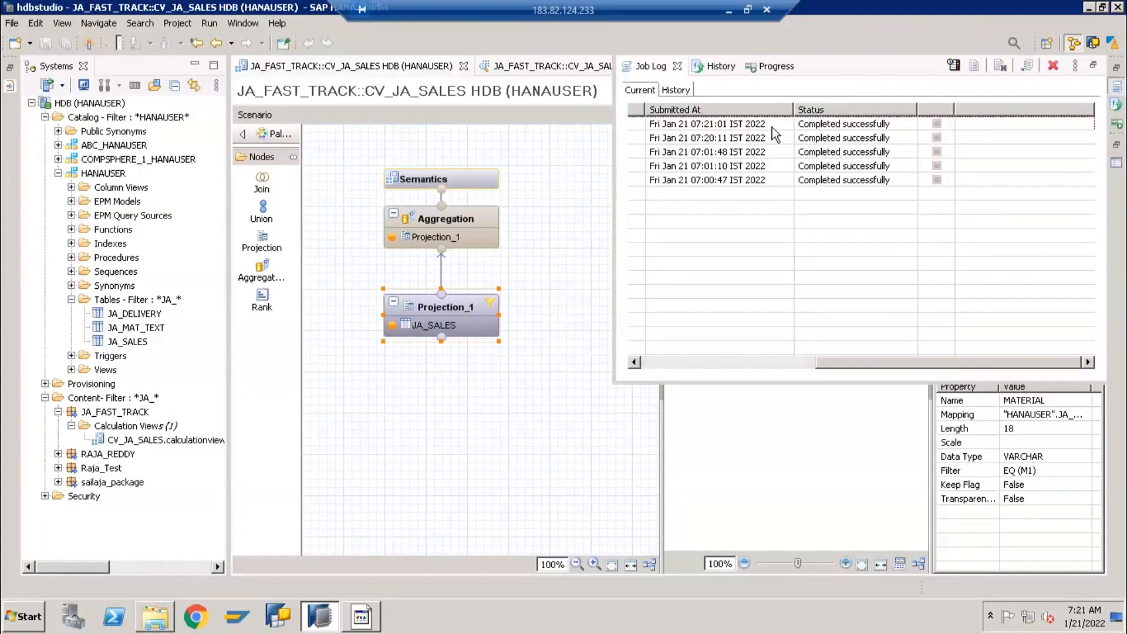
{"action": "left_click", "coordinate": [519, 354]}
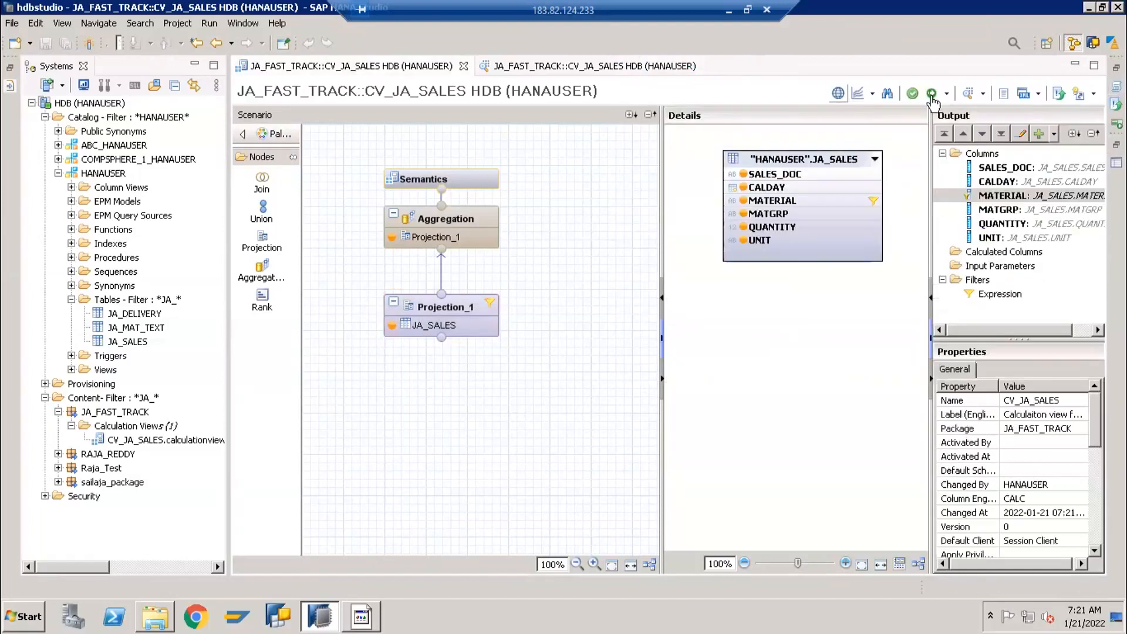
Step: Preview the raw data of the filtered calculation view and return to the view editor
{"action": "left_click", "coordinate": [967, 94]}
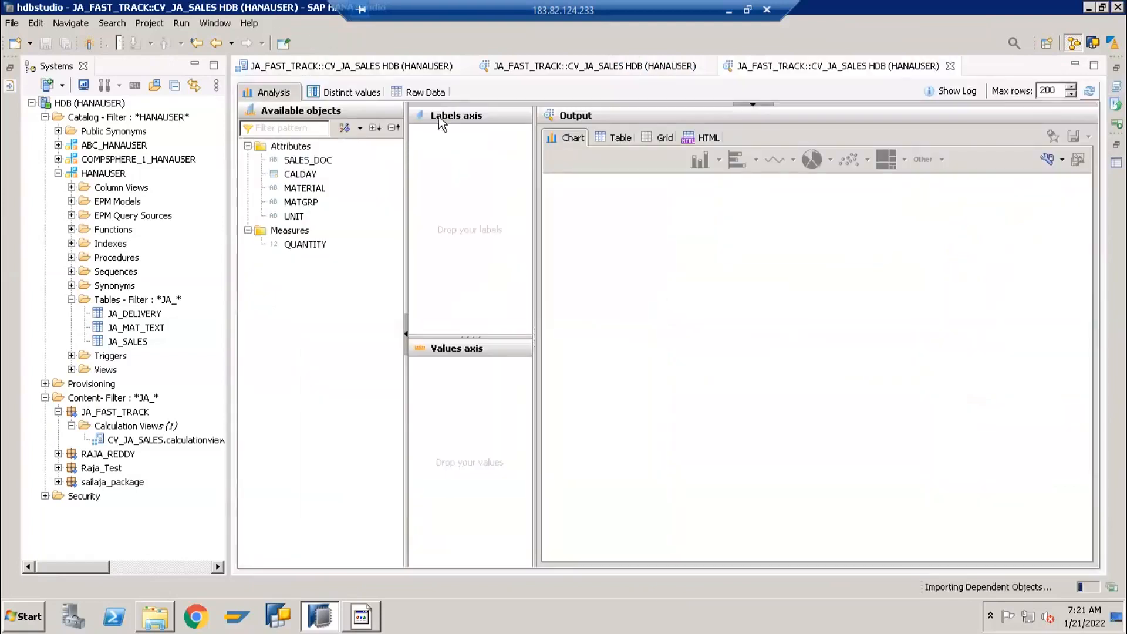
{"action": "left_click", "coordinate": [426, 94]}
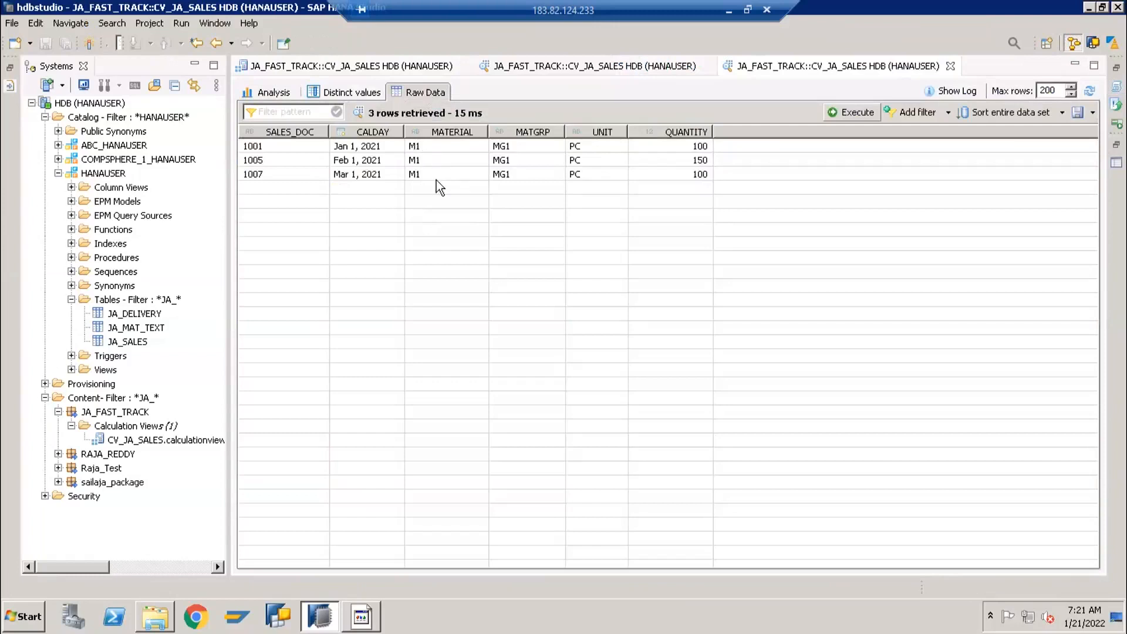
{"action": "left_click", "coordinate": [411, 72]}
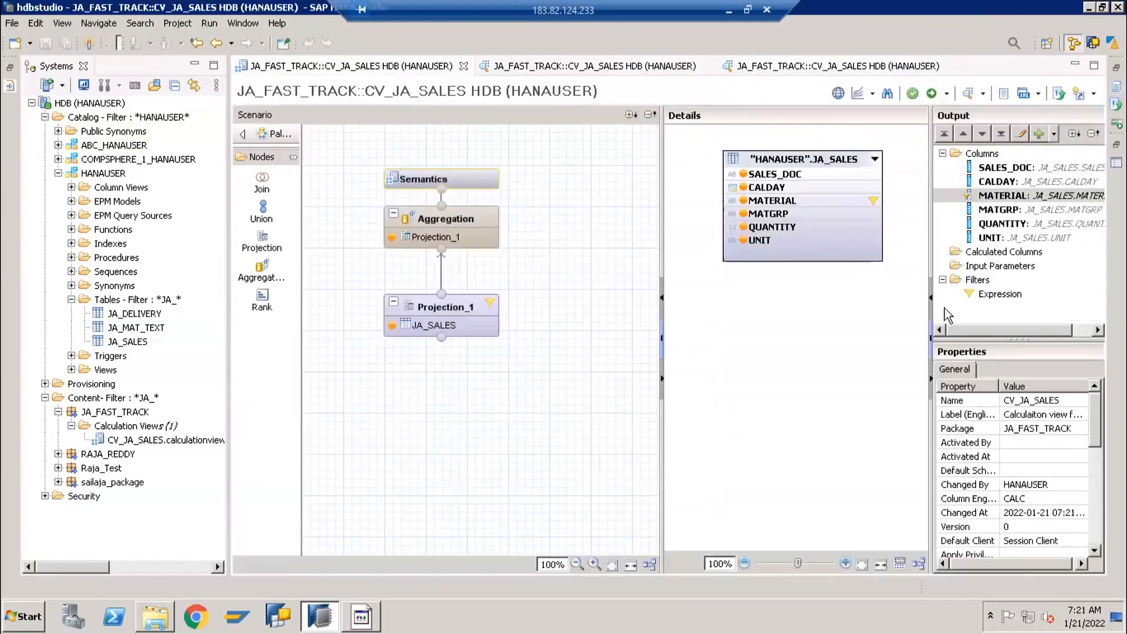
Step: Inspect the MATERIAL output column's filter property and the filter expression of Projection_1, leaving both as they are
{"action": "left_click", "coordinate": [980, 199]}
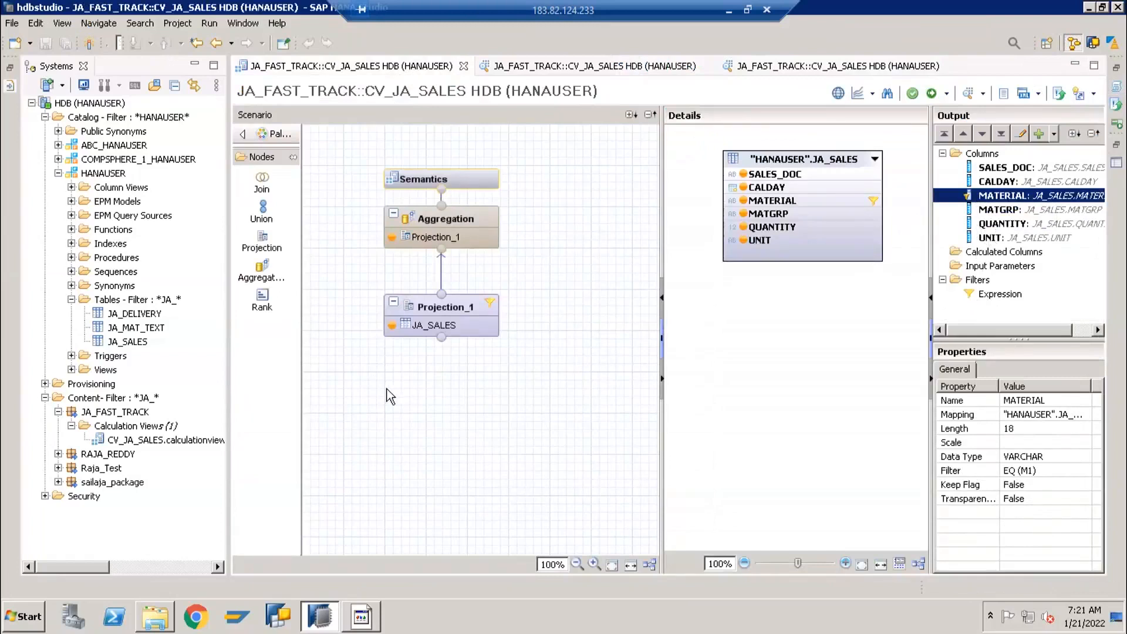
{"action": "left_click", "coordinate": [387, 396]}
{"action": "left_click_drag", "start_coordinate": [353, 150], "coordinate": [530, 373]}
{"action": "left_click", "coordinate": [540, 323]}
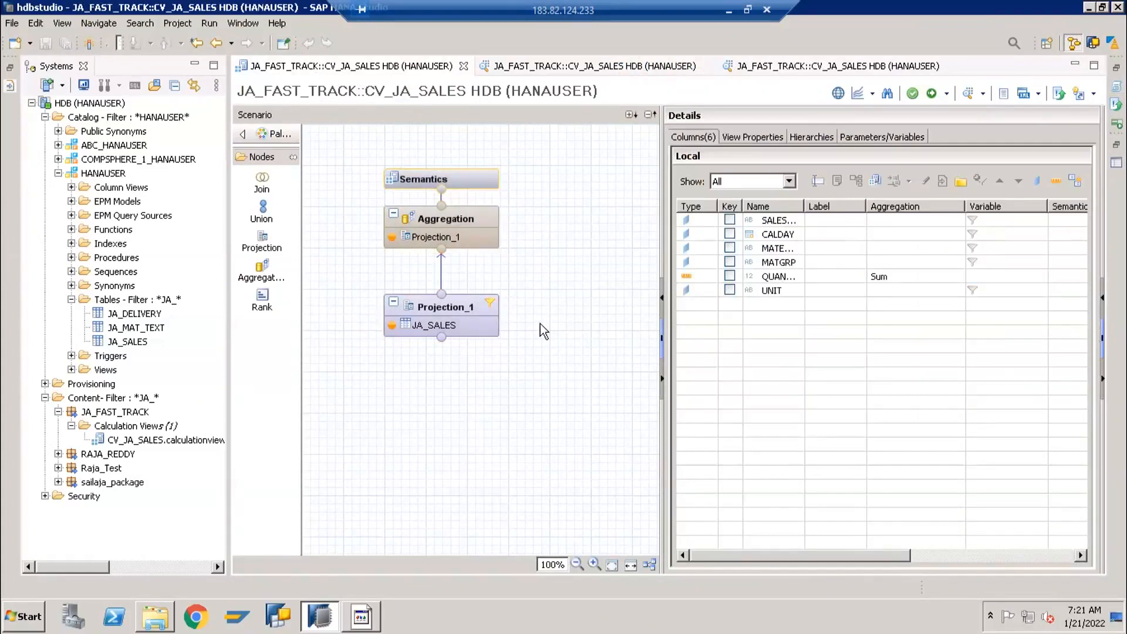
{"action": "left_click", "coordinate": [437, 307]}
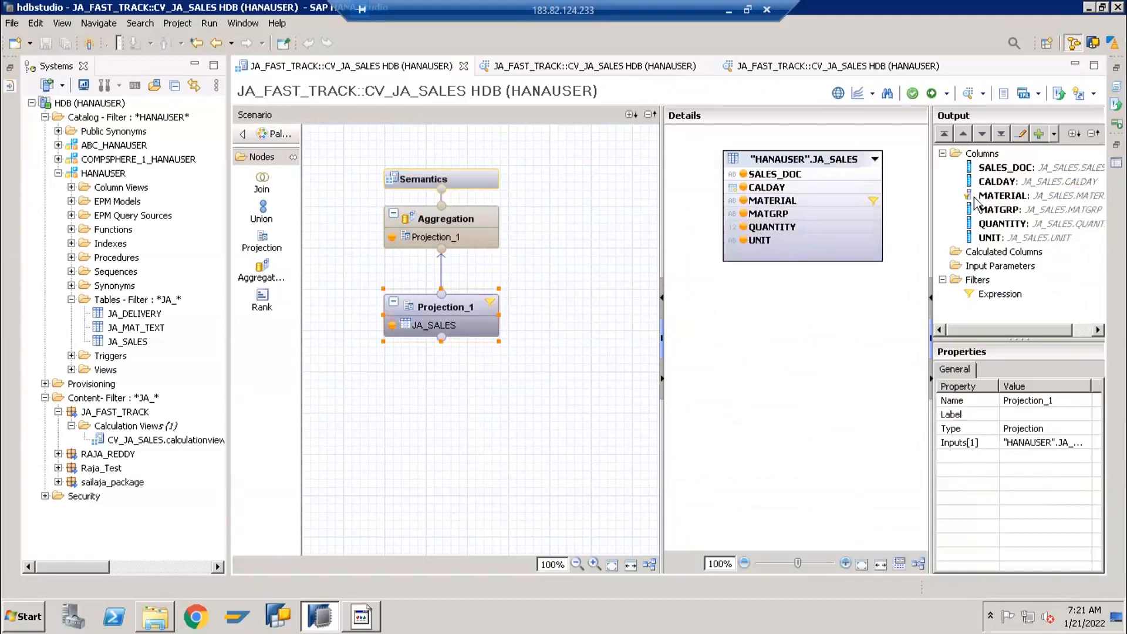
{"action": "left_click", "coordinate": [996, 197]}
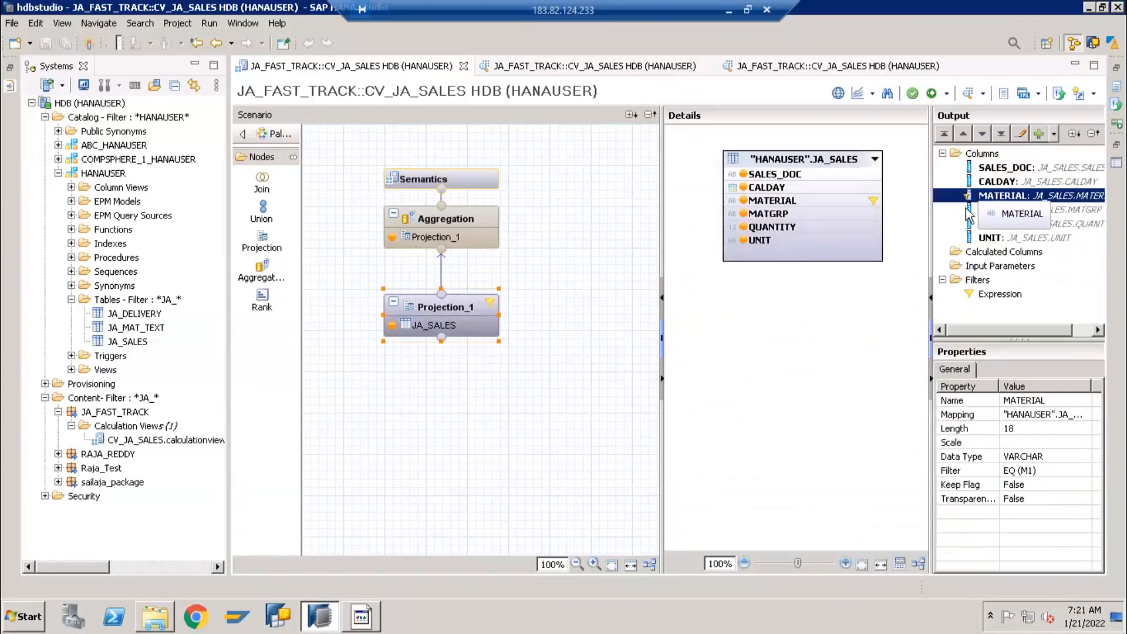
{"action": "double_click", "coordinate": [975, 297]}
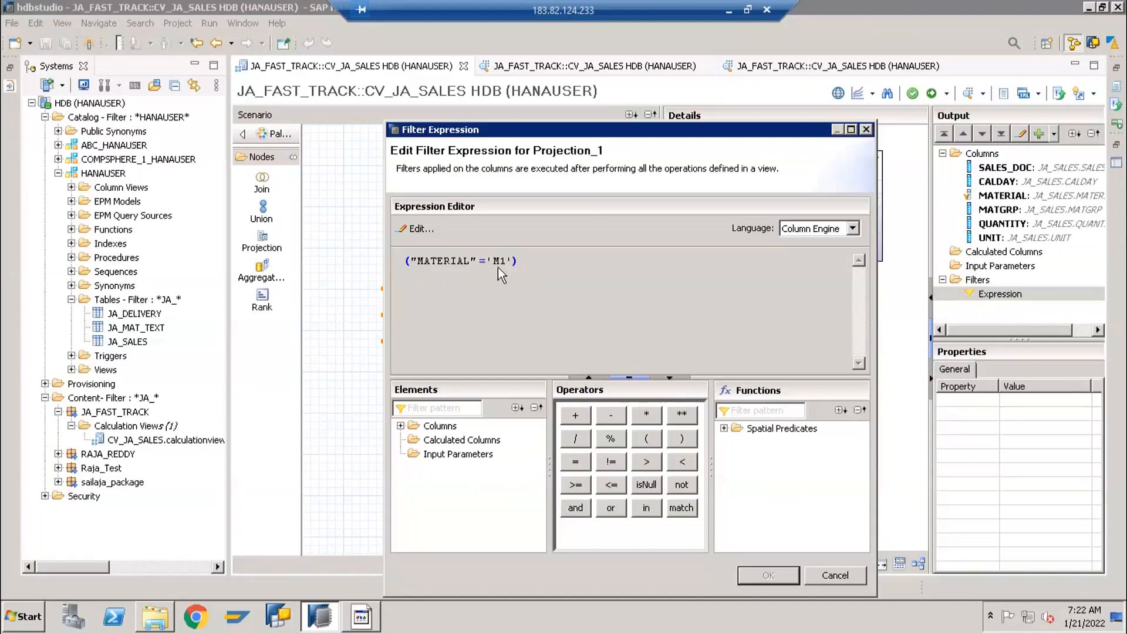
{"action": "left_click", "coordinate": [808, 572]}
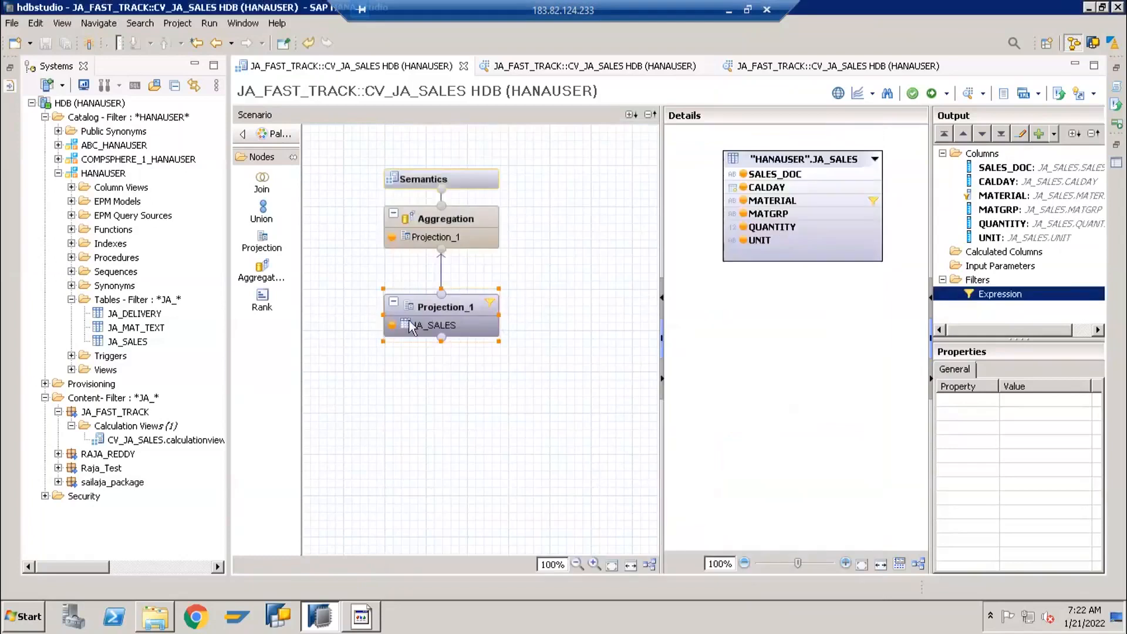
Step: Edit the filter on Projection_1's MATERIAL output column to use the operator List of values with M1 and M2
{"action": "left_click", "coordinate": [427, 304]}
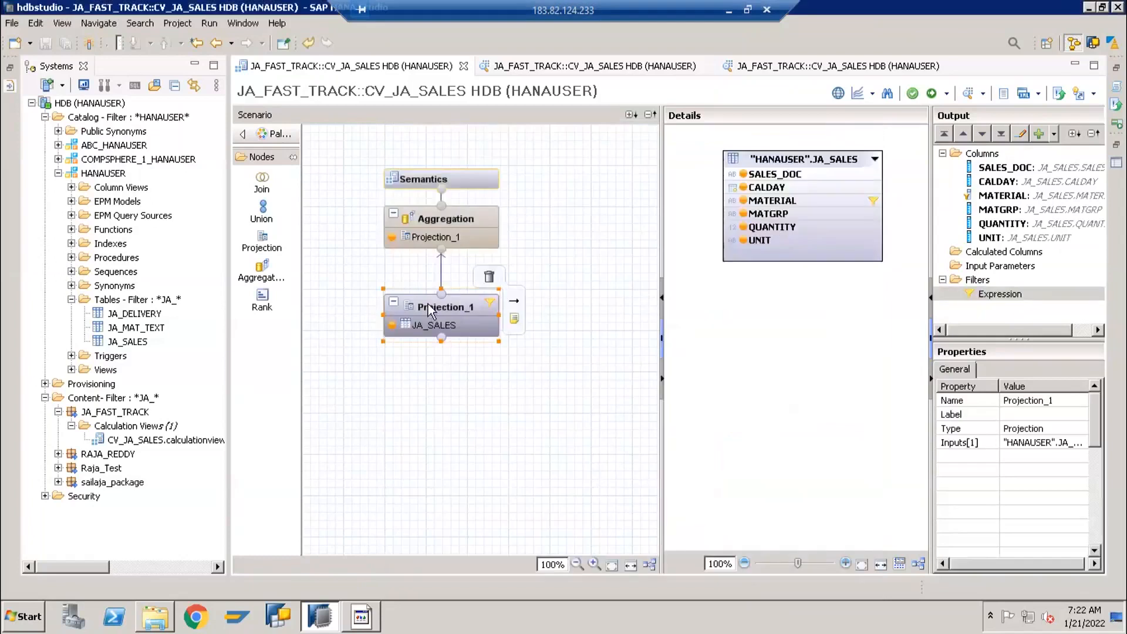
{"action": "right_click", "coordinate": [992, 196]}
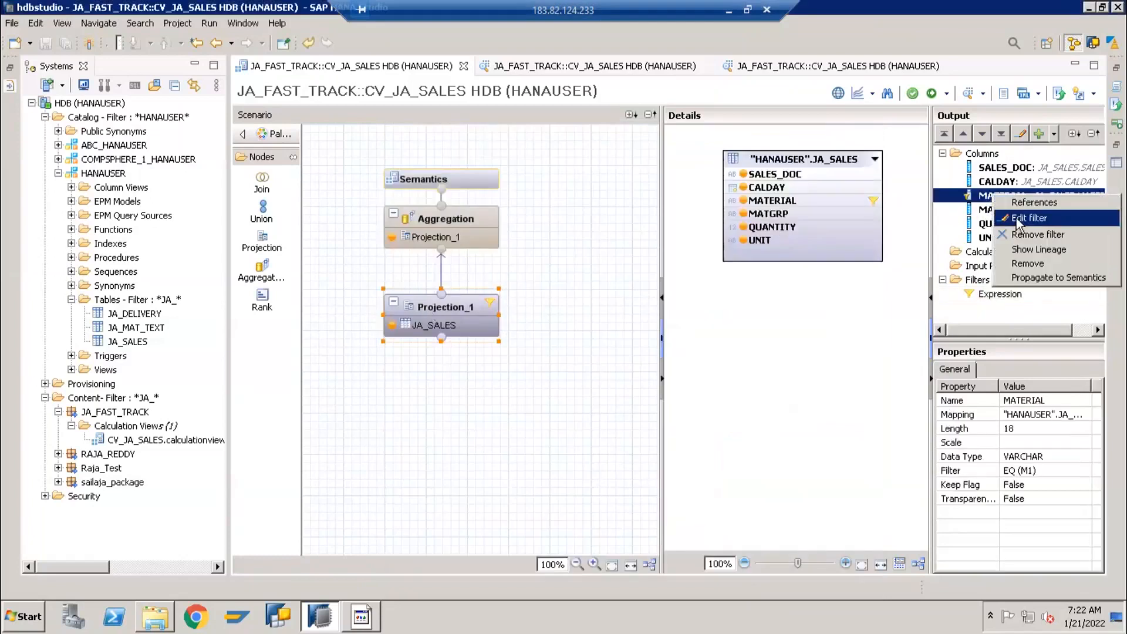
{"action": "left_click", "coordinate": [1018, 219]}
{"action": "left_click", "coordinate": [248, 110]}
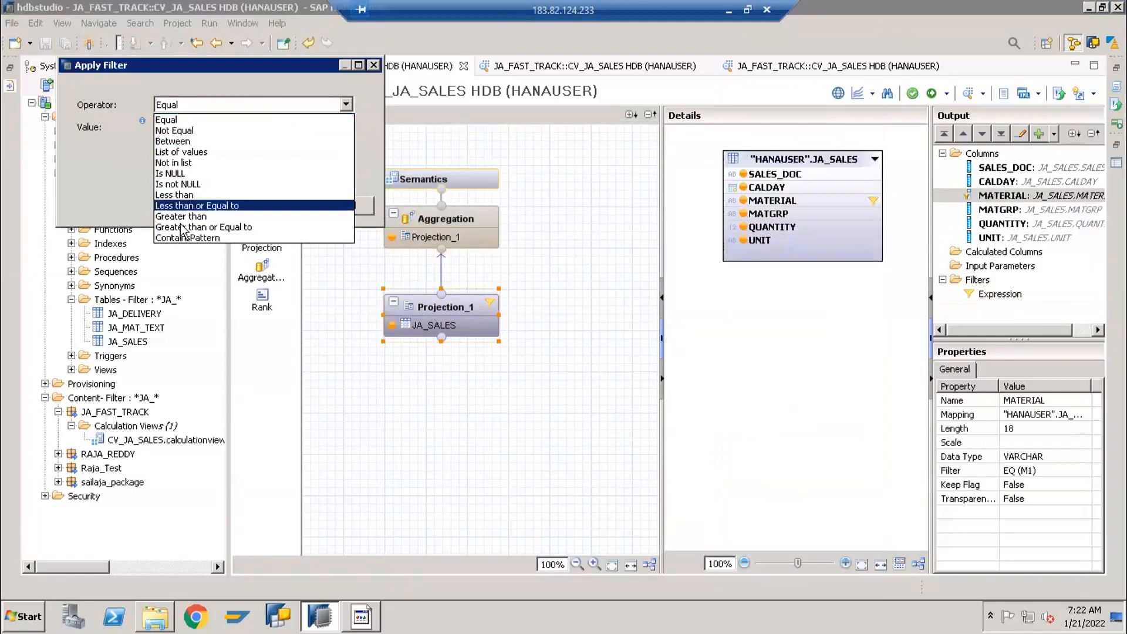
{"action": "left_click", "coordinate": [198, 152]}
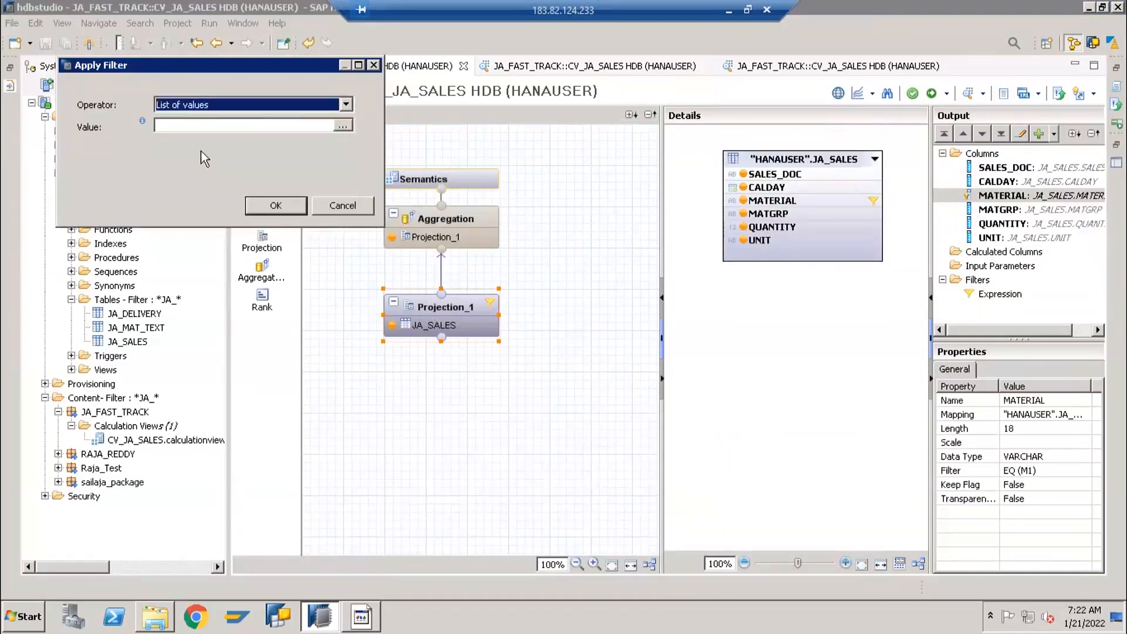
{"action": "left_click", "coordinate": [343, 127]}
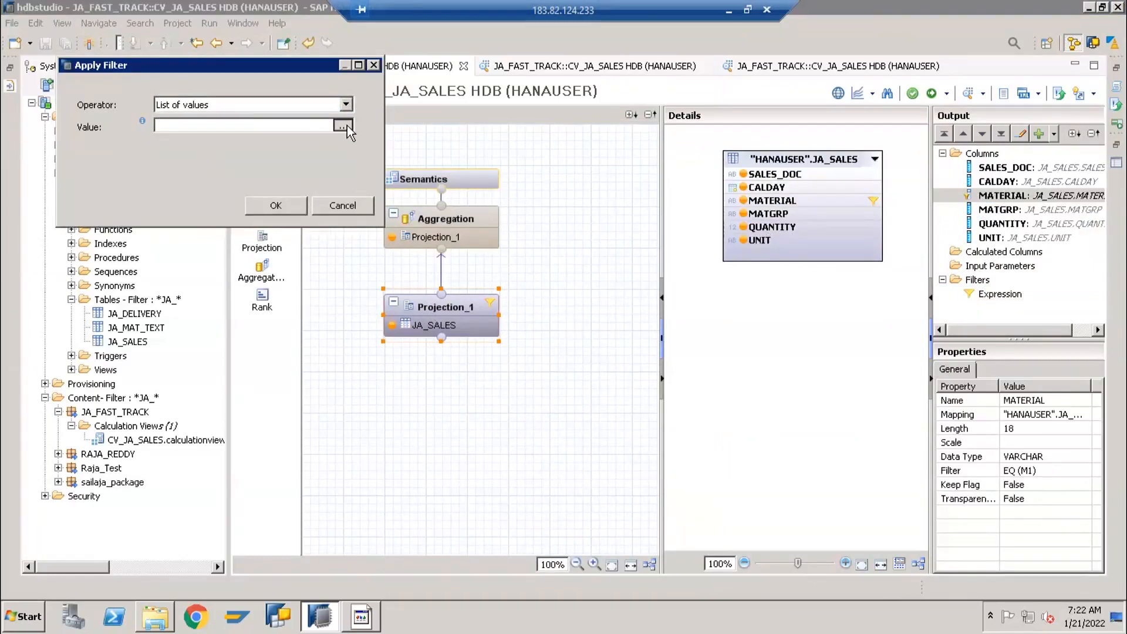
{"action": "left_click", "coordinate": [130, 101]}
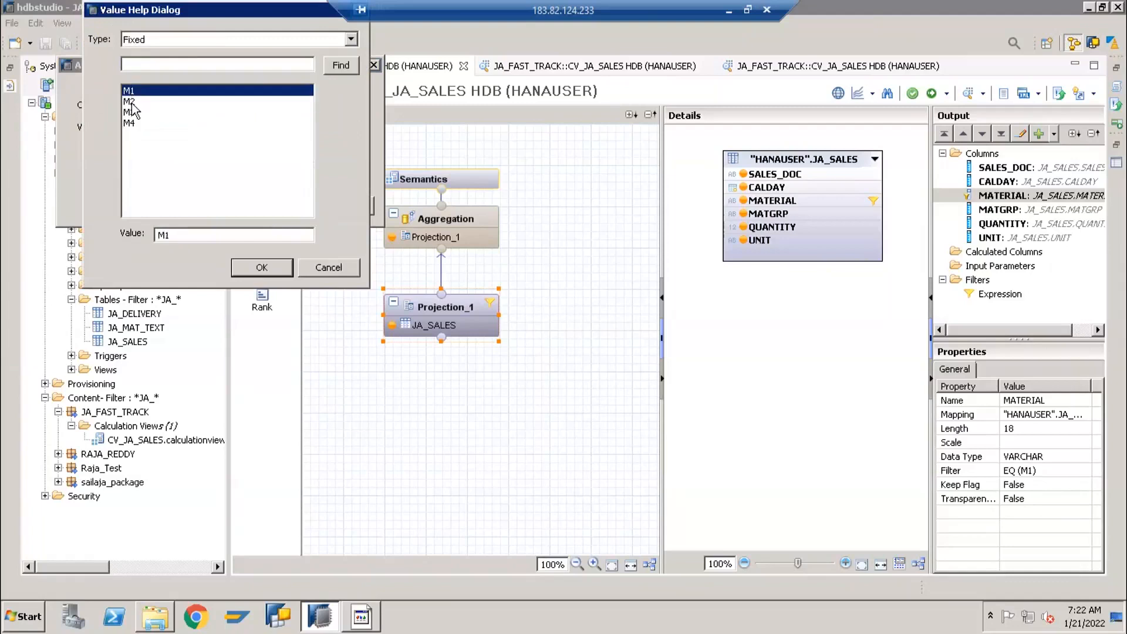
{"action": "left_click", "coordinate": [131, 102], "text": "ctrl"}
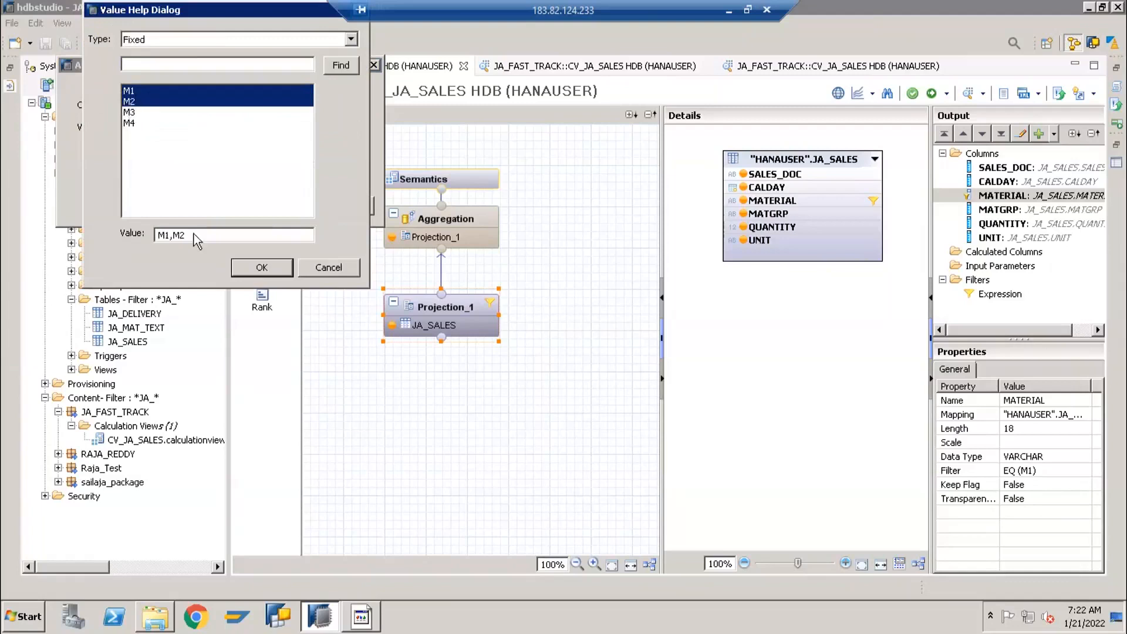
{"action": "left_click_drag", "start_coordinate": [189, 234], "coordinate": [150, 236]}
{"action": "left_click", "coordinate": [253, 268]}
{"action": "left_click", "coordinate": [273, 212]}
Step: Save and activate the calculation view and refresh its raw data preview
{"action": "left_click", "coordinate": [932, 94]}
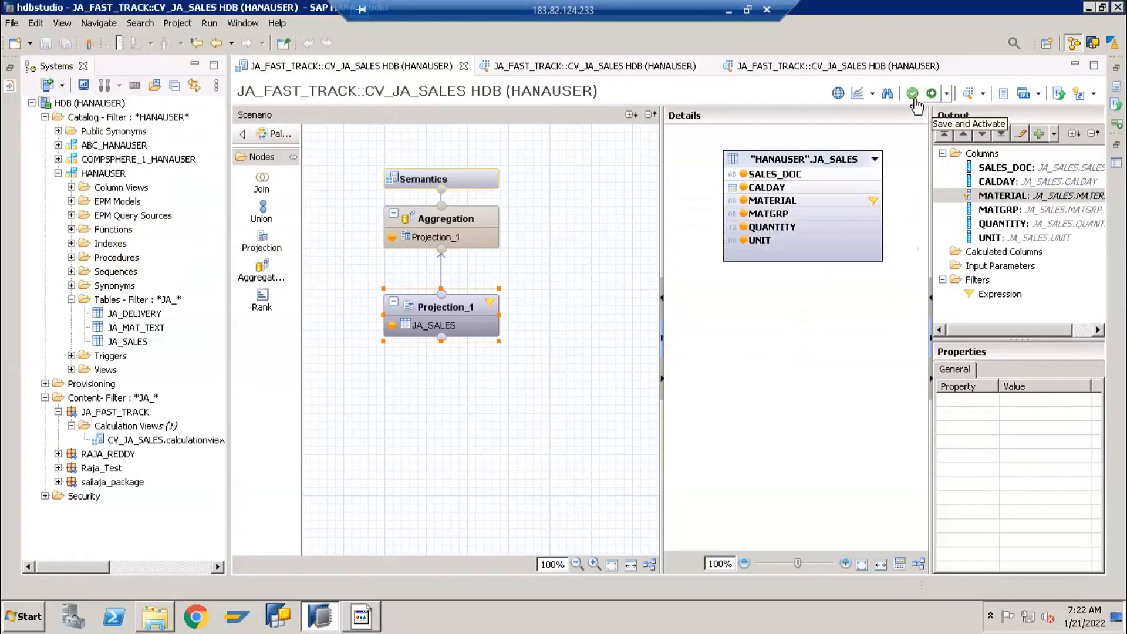
{"action": "left_click", "coordinate": [969, 96]}
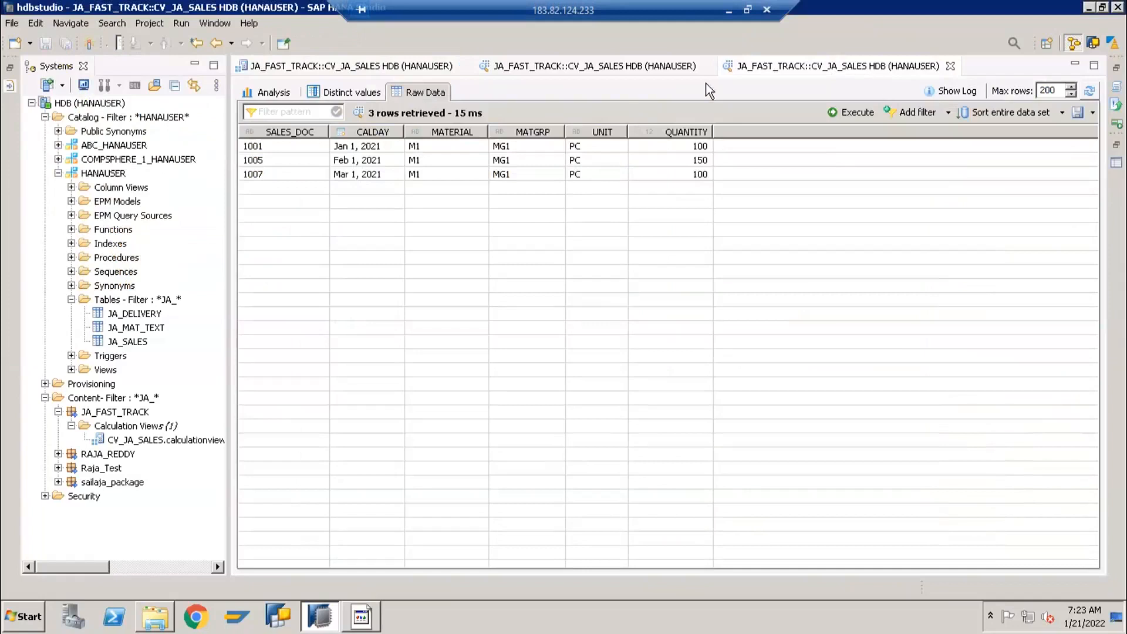
{"action": "left_click", "coordinate": [1090, 92]}
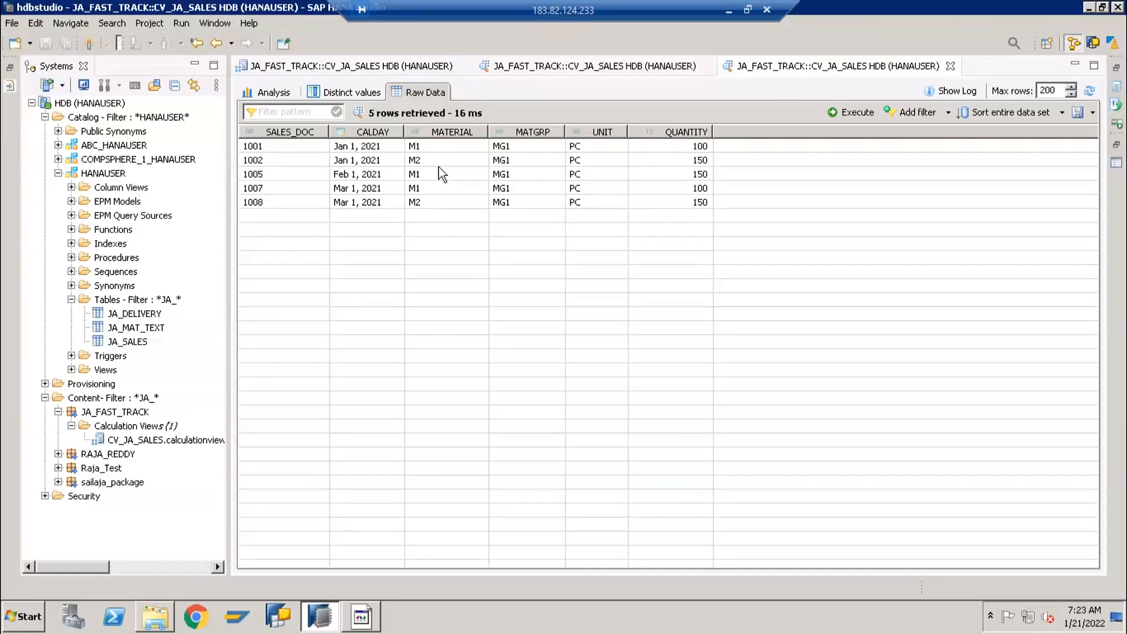
Step: Return to the view editor and inspect the filter expression of Projection_1 and the MATERIAL column's filter property
{"action": "left_click", "coordinate": [376, 66]}
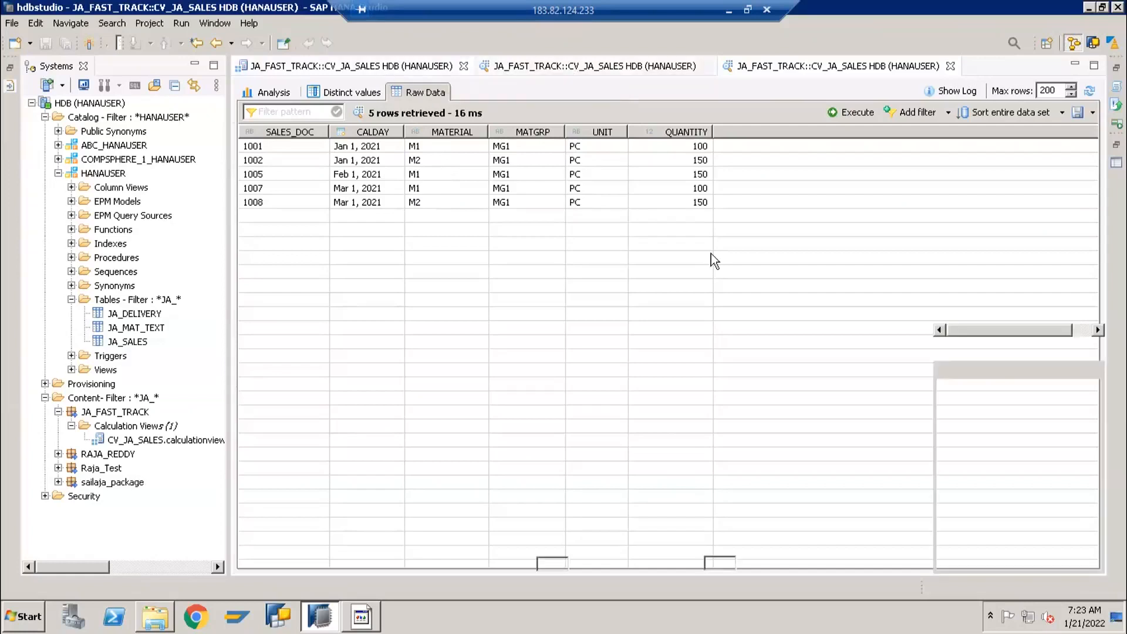
{"action": "left_click", "coordinate": [1000, 295]}
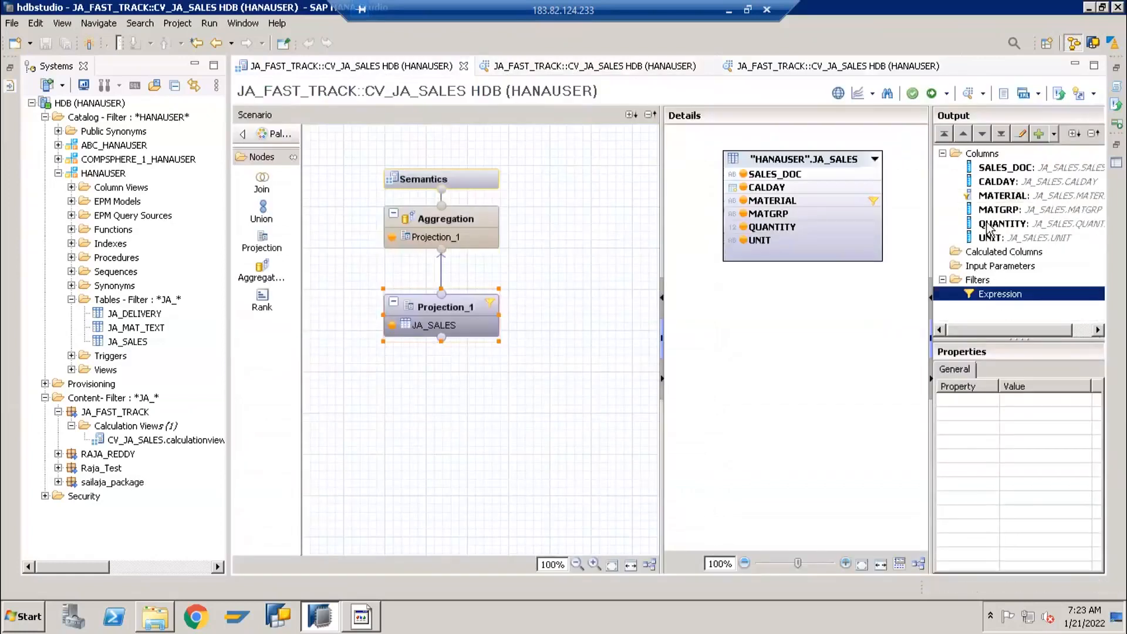
{"action": "double_click", "coordinate": [992, 294]}
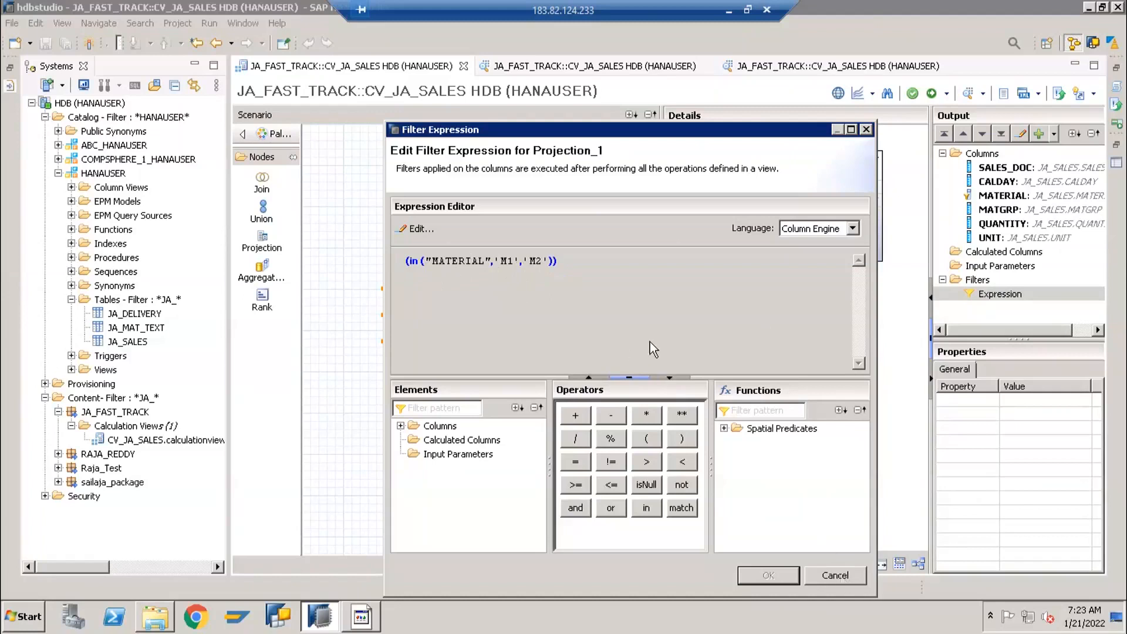
{"action": "left_click", "coordinate": [844, 574]}
{"action": "left_click", "coordinate": [996, 200]}
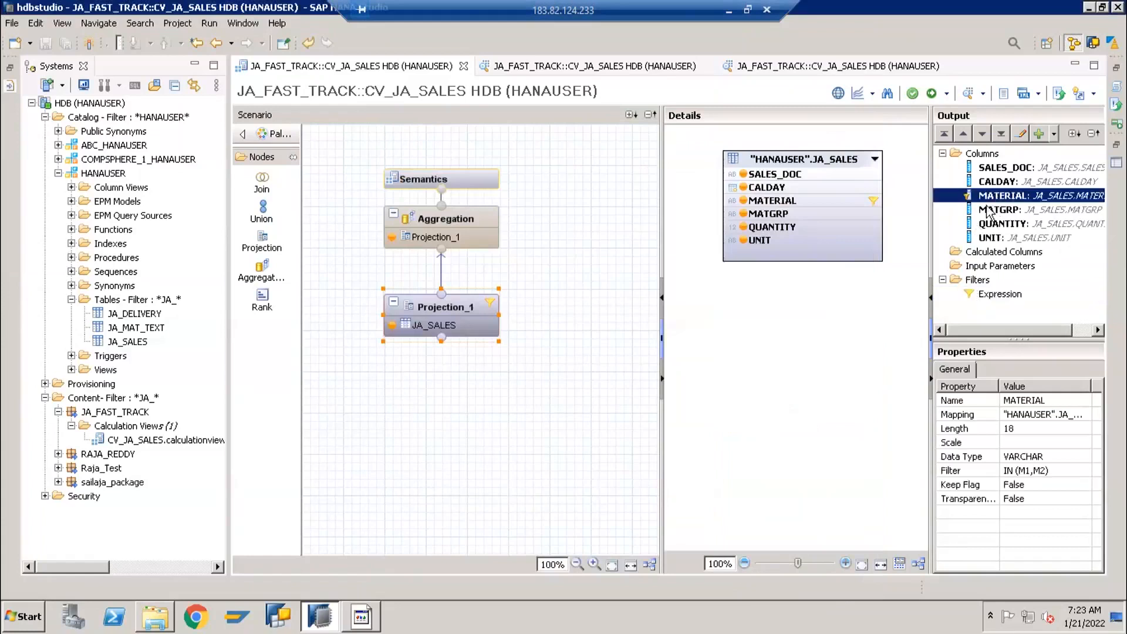
Step: Enable manual editing of Projection_1's filter expression and clear the existing condition on MATERIAL
{"action": "double_click", "coordinate": [994, 295]}
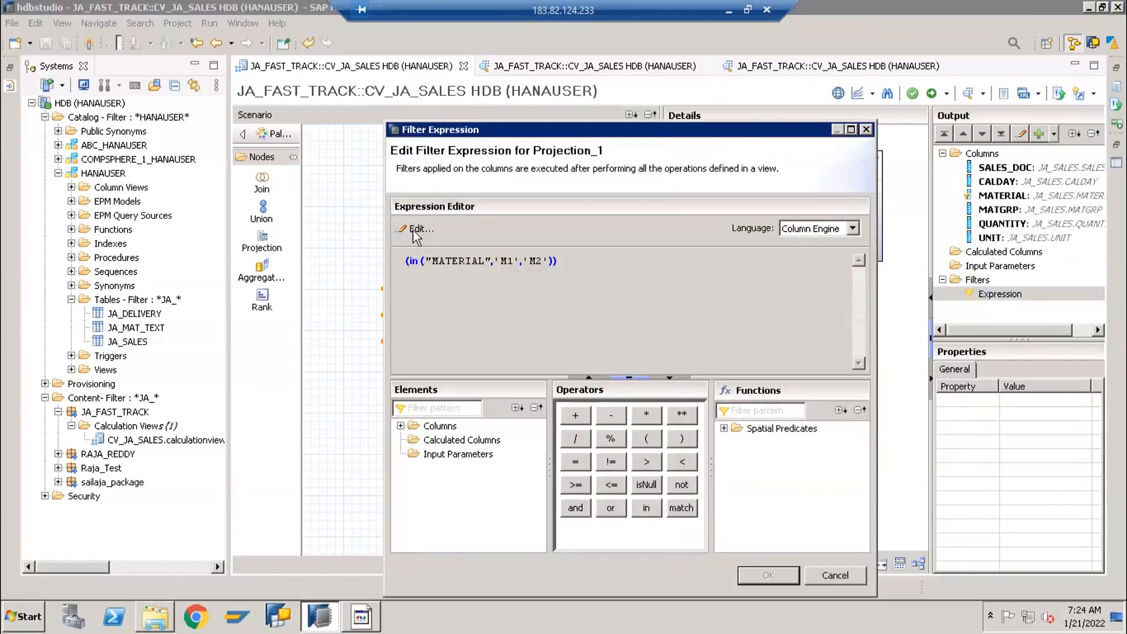
{"action": "left_click", "coordinate": [416, 232]}
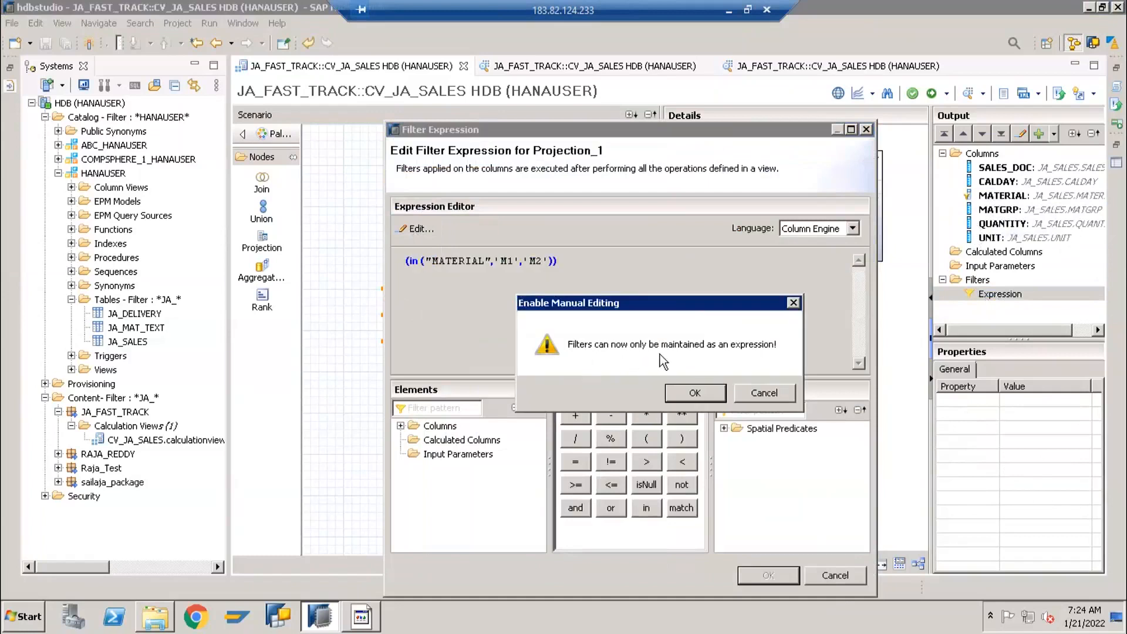
{"action": "left_click", "coordinate": [688, 393]}
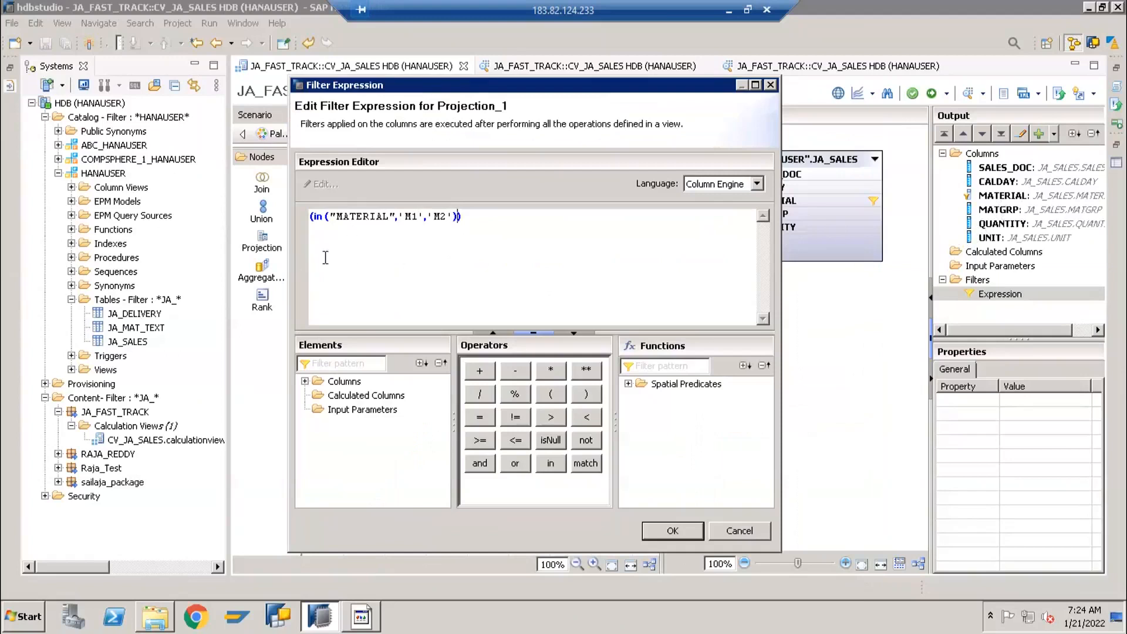
{"action": "key", "text": "BackSpace"}
{"action": "key", "text": "BackSpace"}
{"action": "left_click", "coordinate": [423, 270]}
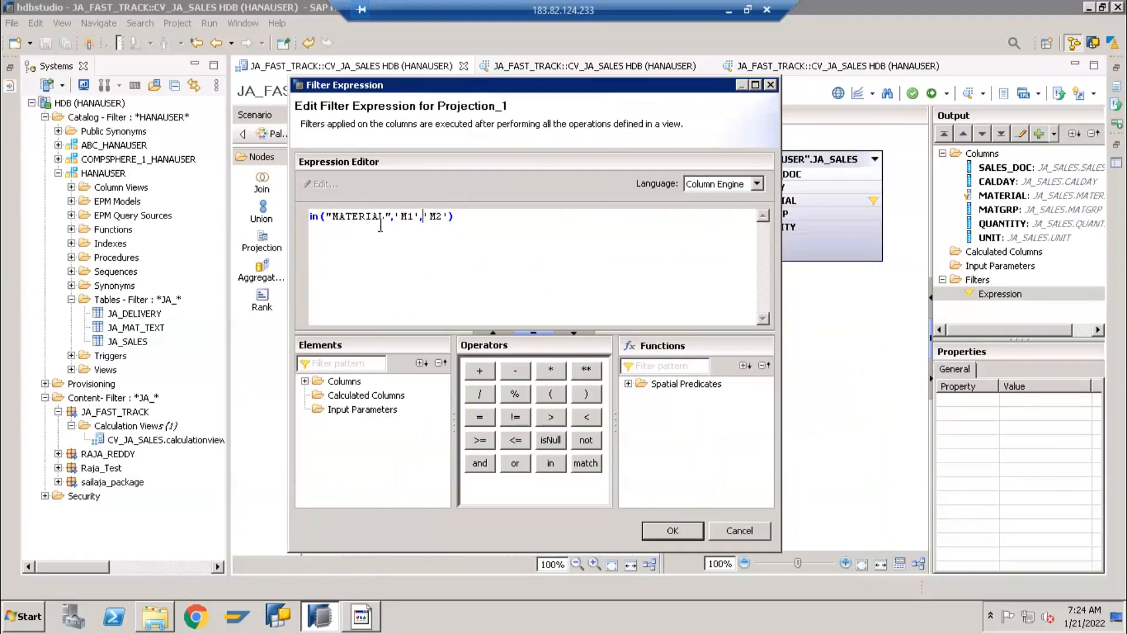
{"action": "left_click_drag", "start_coordinate": [456, 217], "coordinate": [175, 230]}
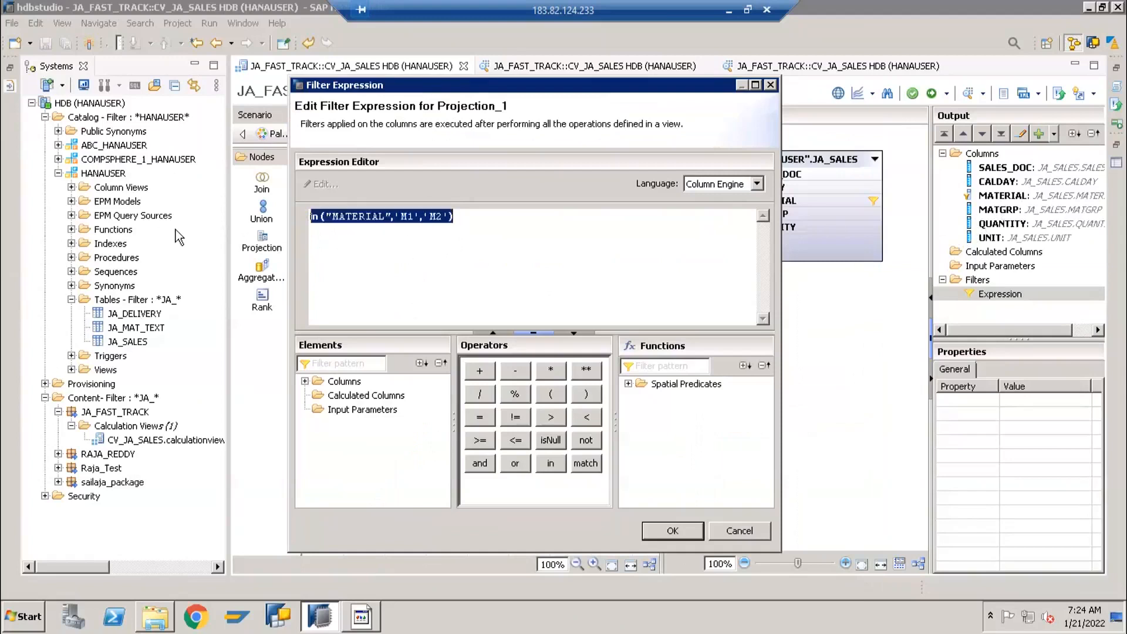
{"action": "key", "text": "Delete"}
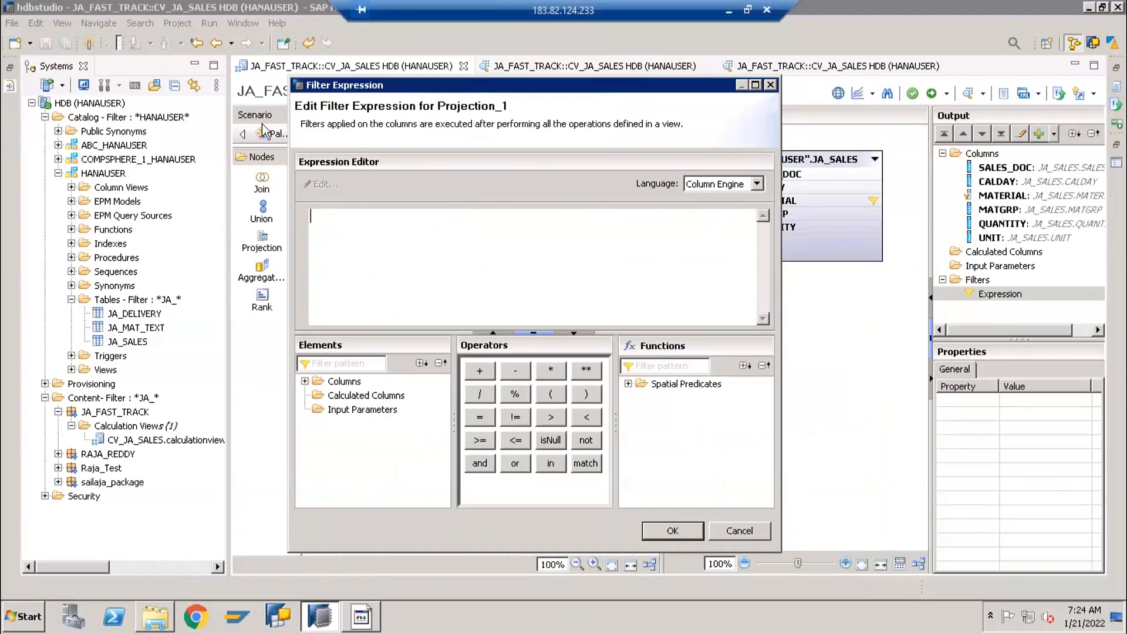
Step: Enter the filter expression "MATERIAL" = 'M1' for Projection_1, picking MATERIAL from the expression's column elements, and apply it
{"action": "left_click", "coordinate": [305, 381]}
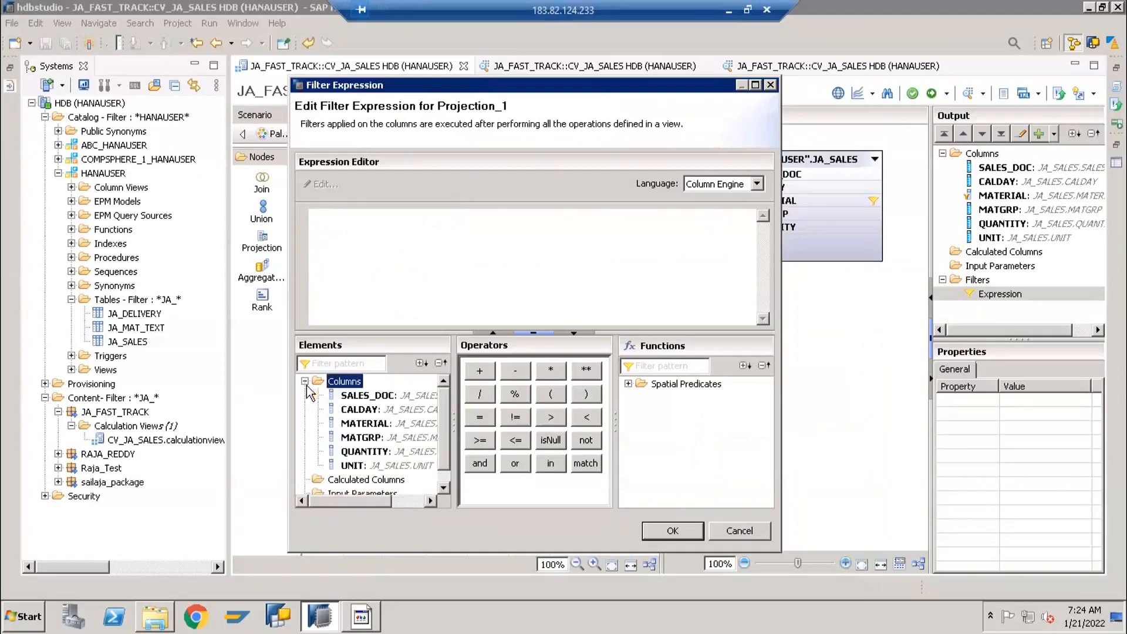
{"action": "double_click", "coordinate": [369, 425]}
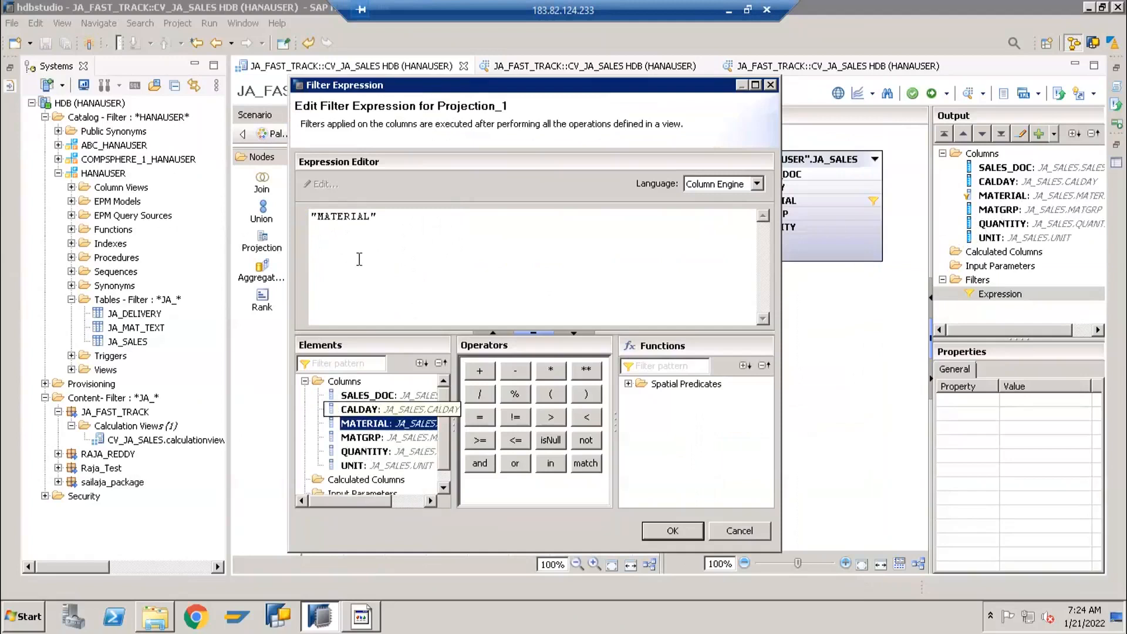
{"action": "type", "text": "="}
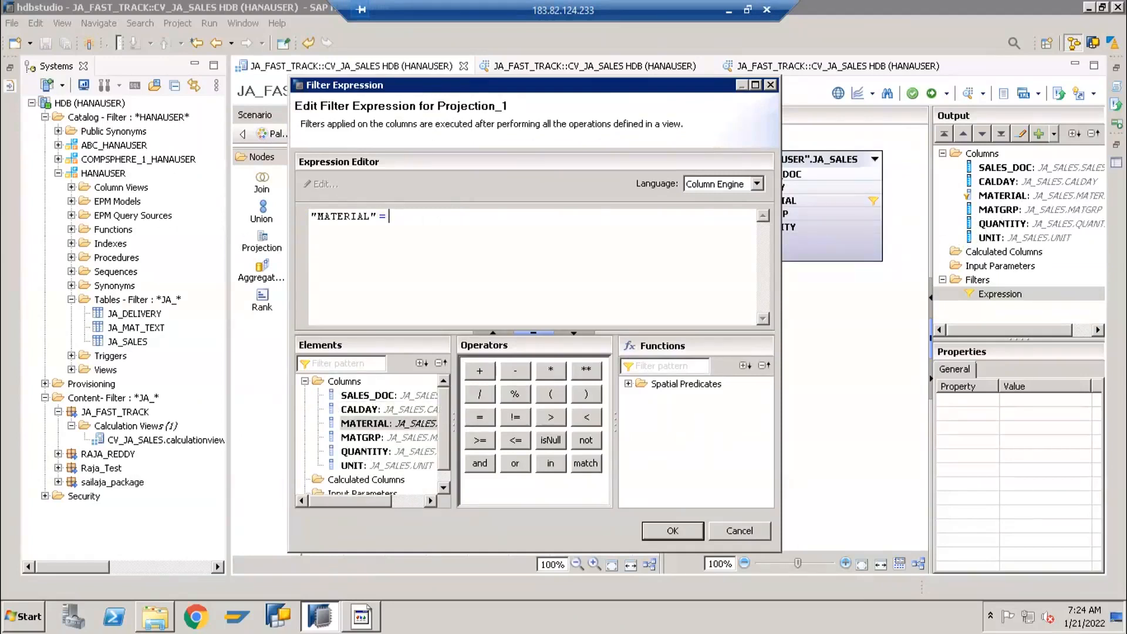
{"action": "type", "text": " 'M1'"}
{"action": "left_click", "coordinate": [672, 532]}
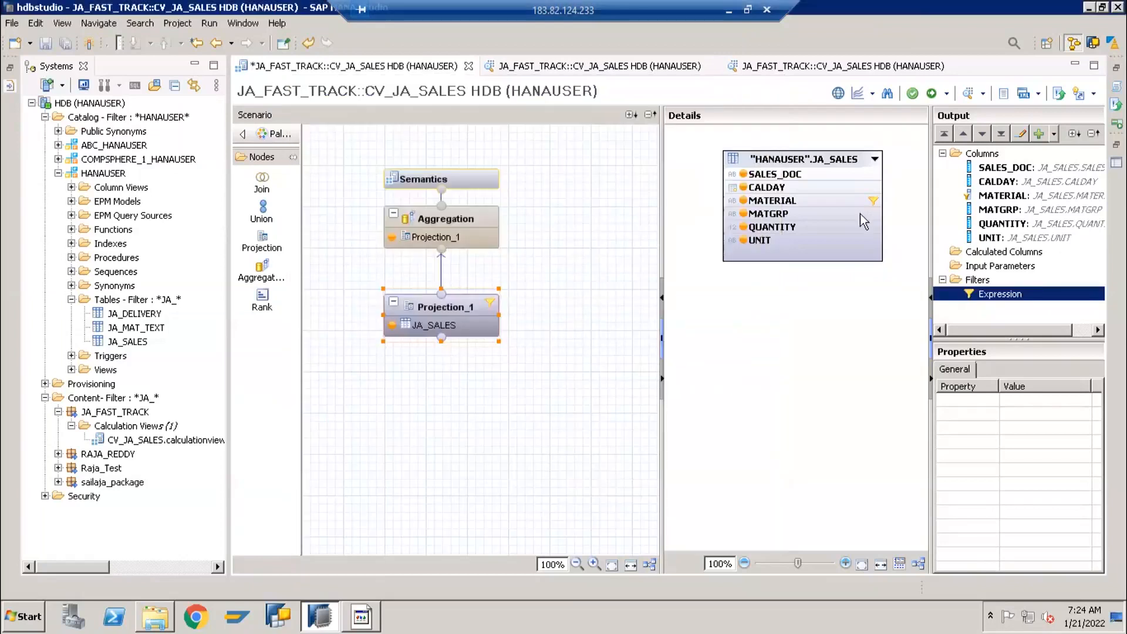
Step: Save and activate the calculation view with the manual filter expression and check the activation status in the job log
{"action": "left_click", "coordinate": [932, 94]}
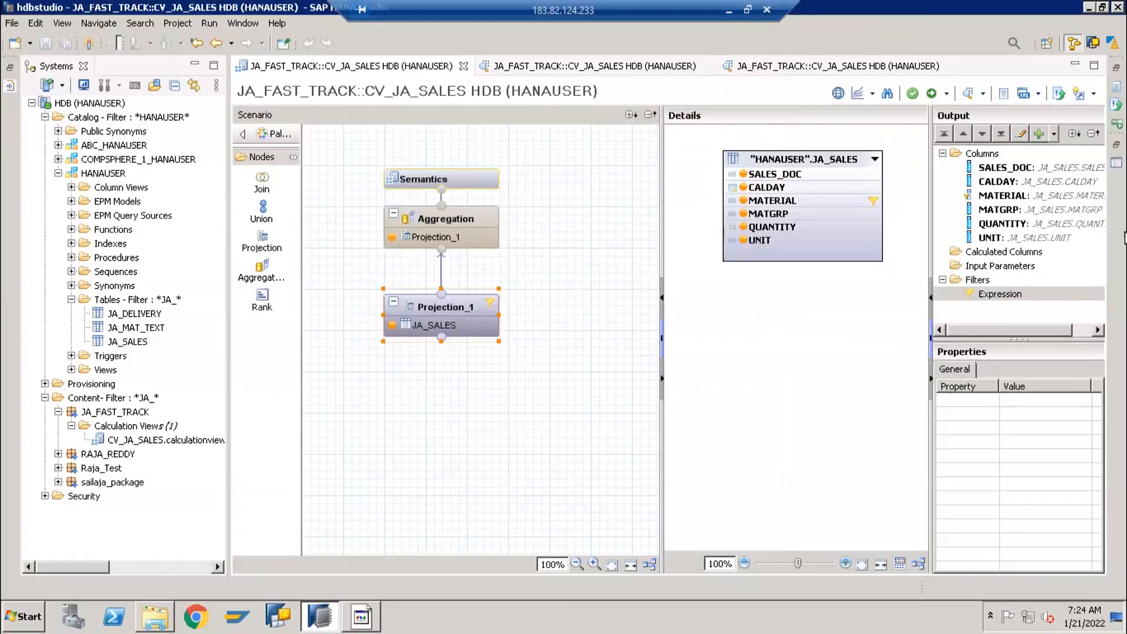
{"action": "left_click", "coordinate": [1116, 86]}
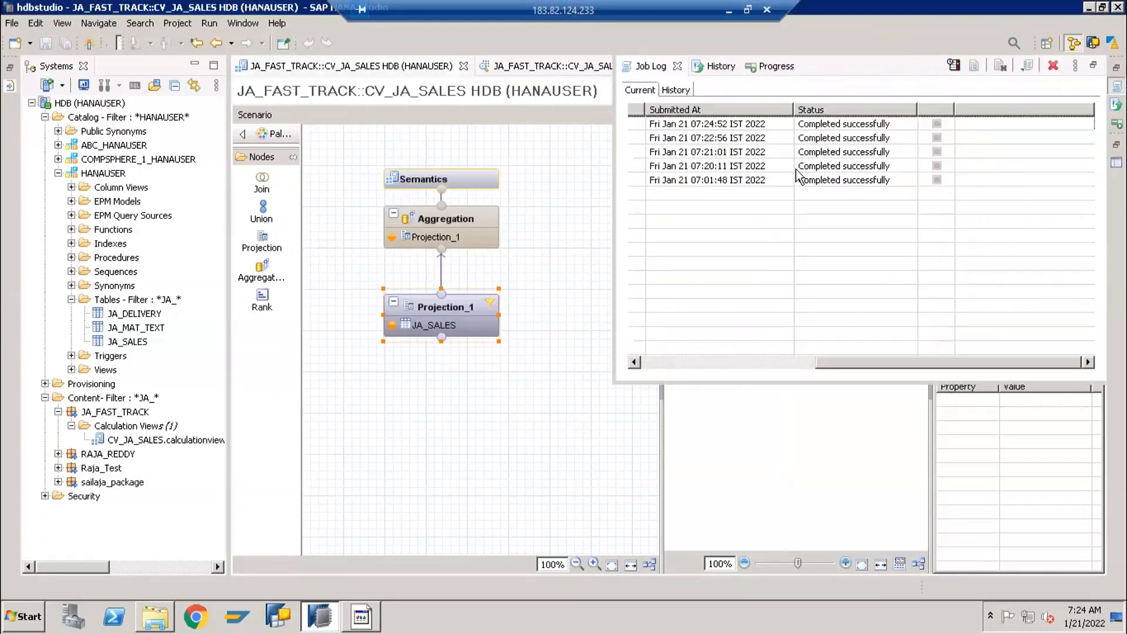
{"action": "left_click", "coordinate": [455, 382]}
Step: Preview the raw data of the view filtered by the manual expression and return to the view editor
{"action": "left_click", "coordinate": [969, 94]}
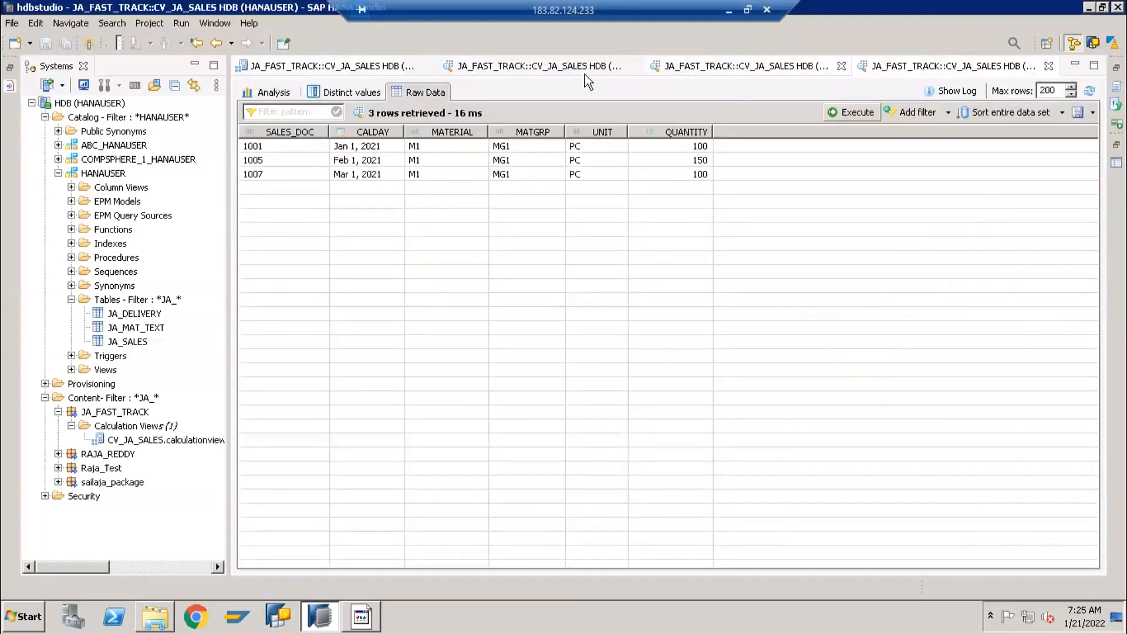
{"action": "left_click", "coordinate": [487, 69]}
{"action": "left_click", "coordinate": [365, 68]}
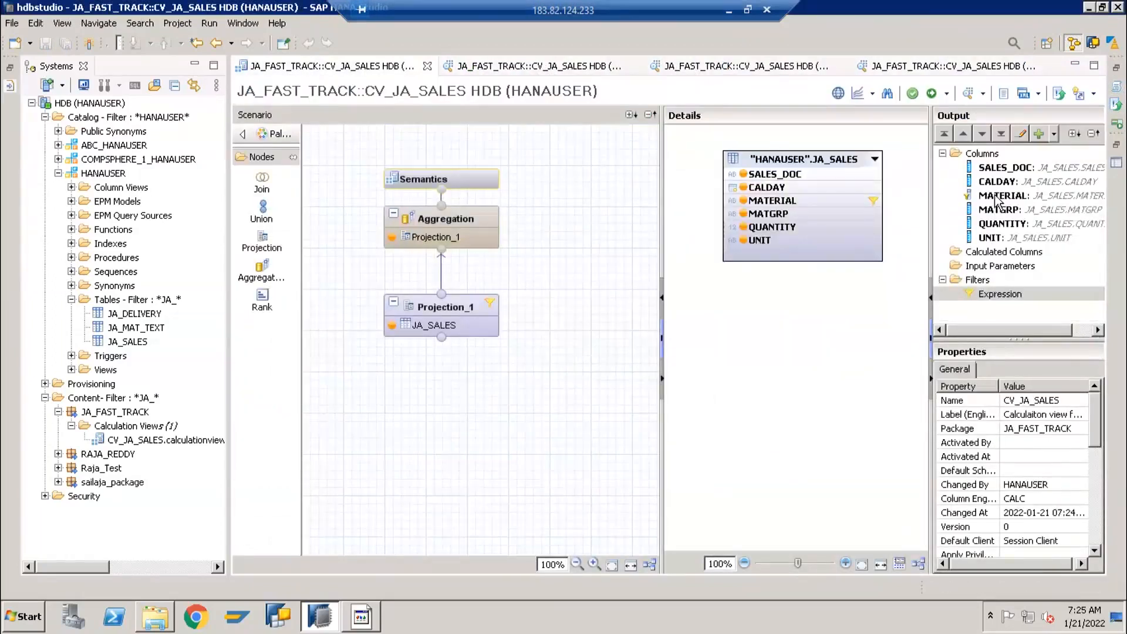
Step: Inspect which filter and column actions are available for the MATERIAL, MATGRP and SALES_DOC output columns of Projection_1
{"action": "right_click", "coordinate": [995, 196]}
{"action": "left_click", "coordinate": [1007, 219]}
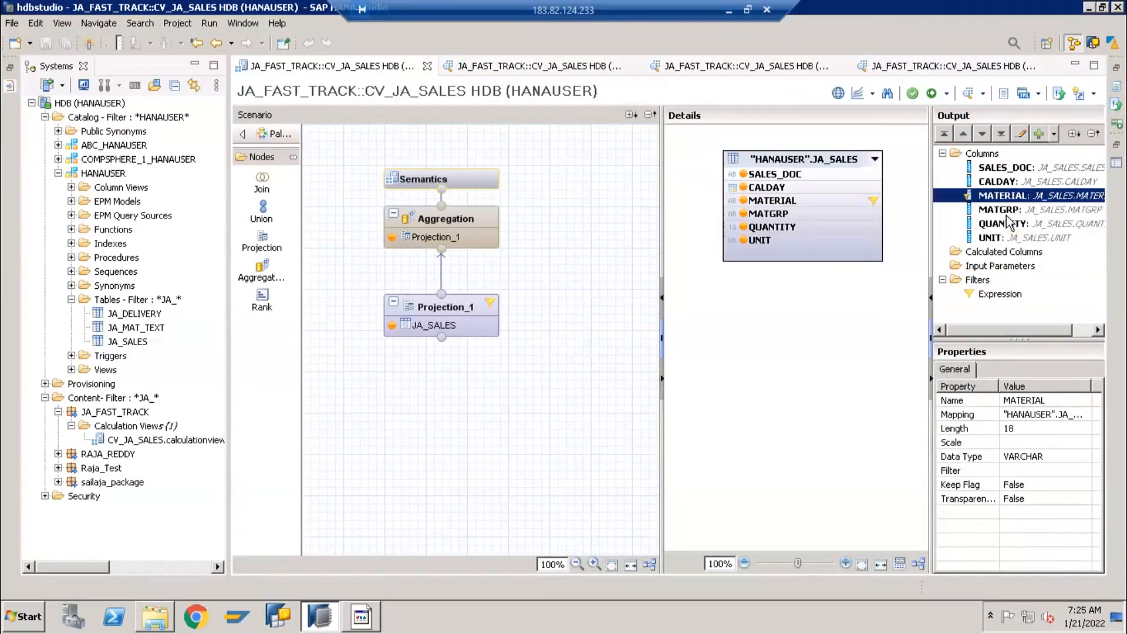
{"action": "left_click", "coordinate": [866, 130]}
{"action": "right_click", "coordinate": [1009, 207]}
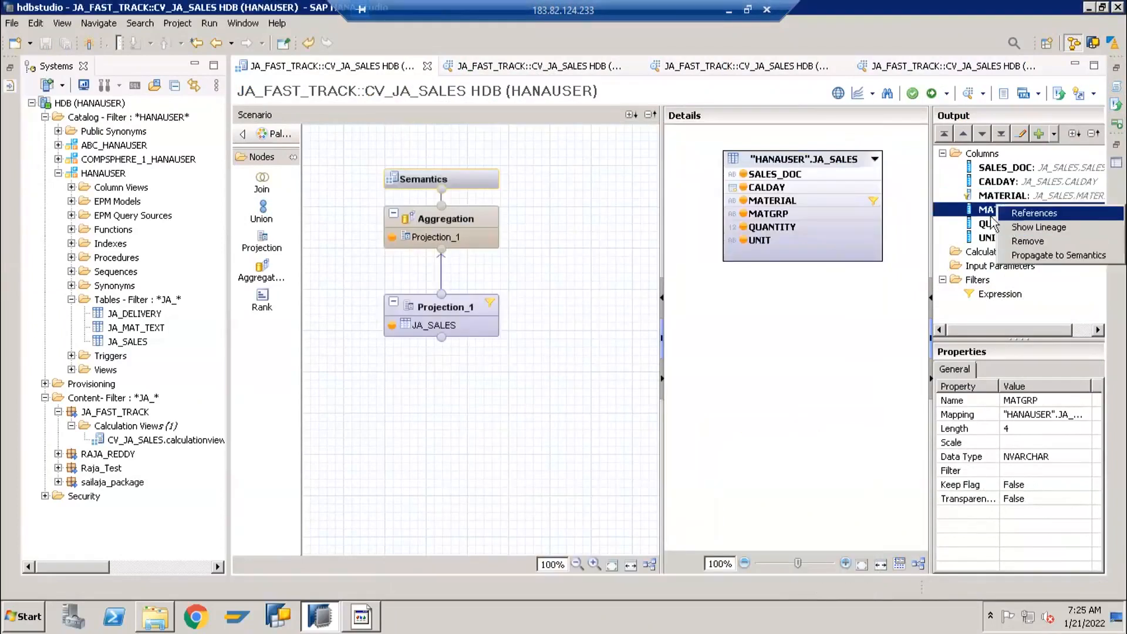
{"action": "left_click", "coordinate": [985, 169]}
{"action": "right_click", "coordinate": [987, 169]}
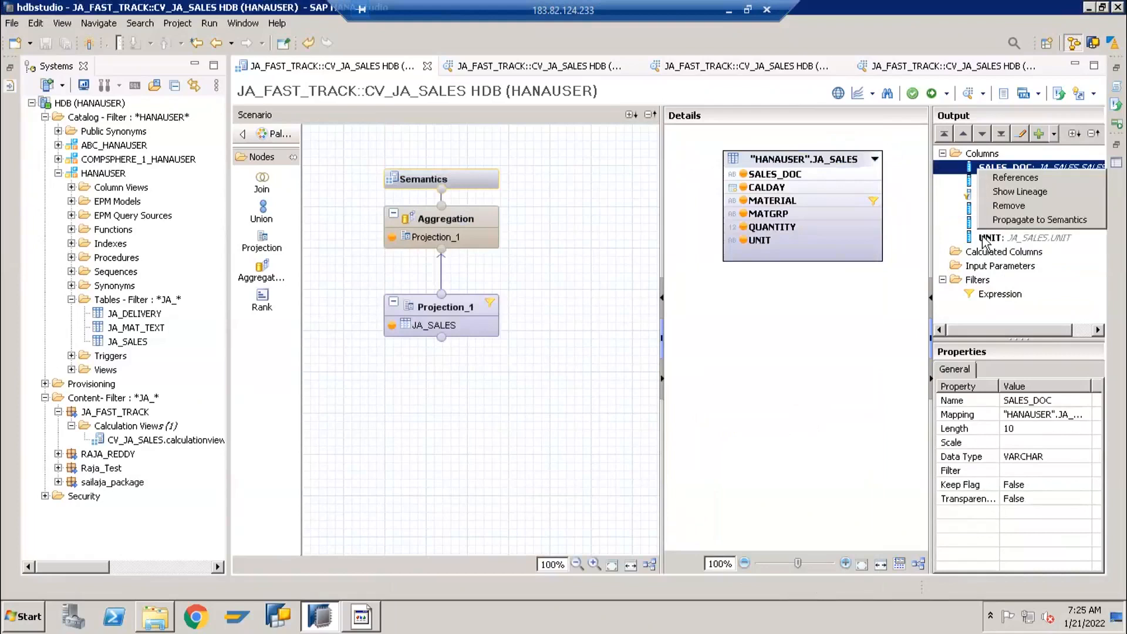
{"action": "right_click", "coordinate": [986, 237]}
{"action": "right_click", "coordinate": [990, 170]}
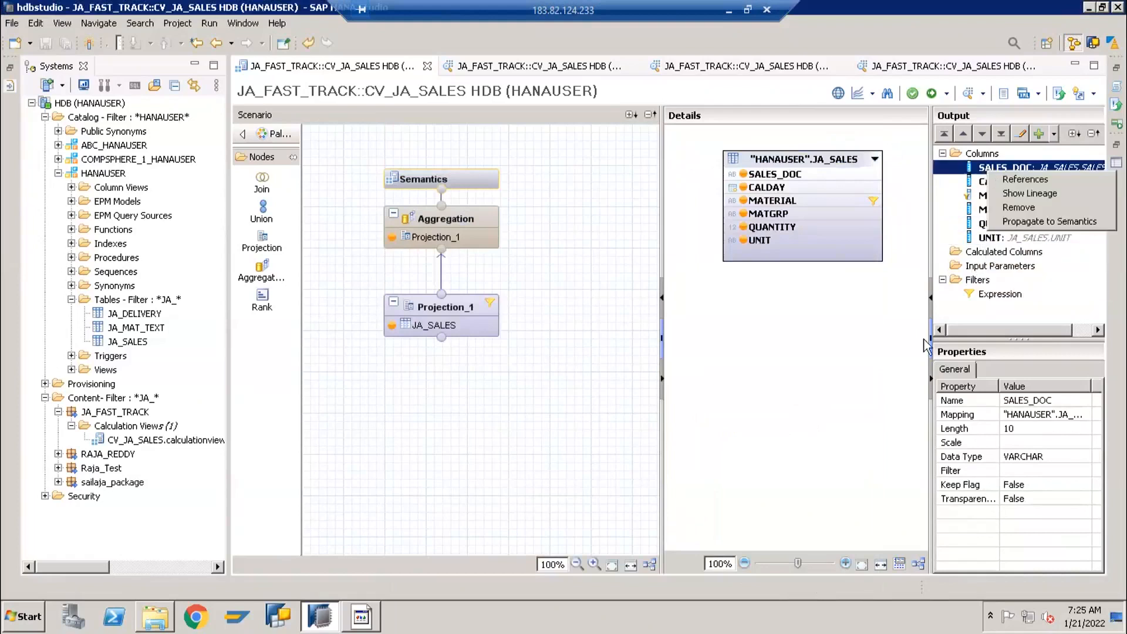
{"action": "left_click", "coordinate": [969, 210]}
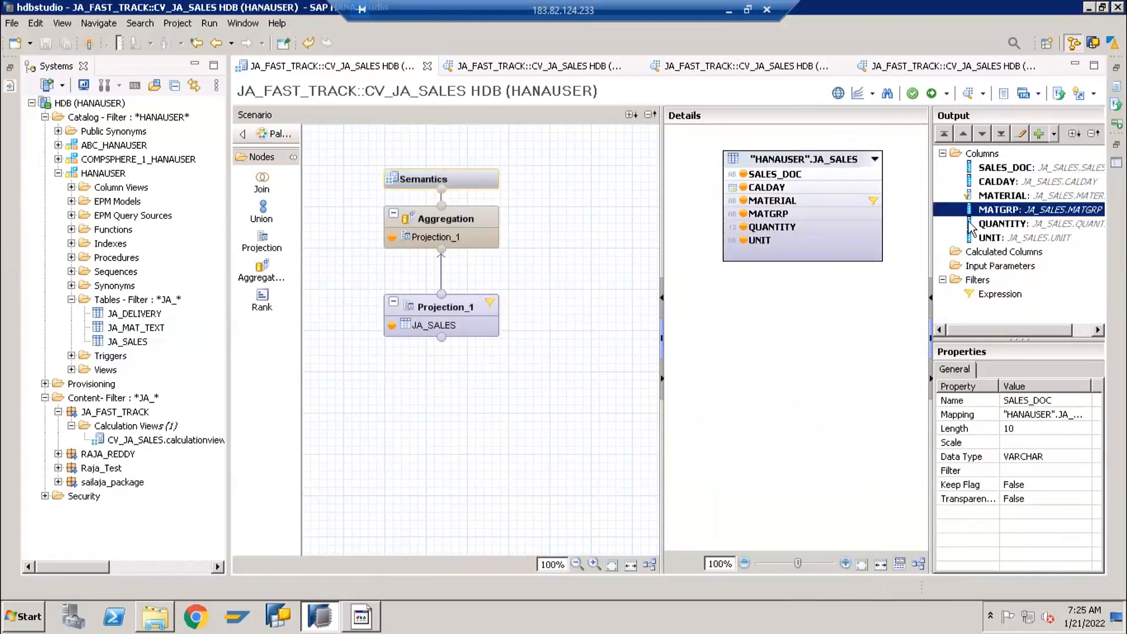
Step: Replace Projection_1's filter expression with in("MATERIAL",'M1','M3'), picking MATERIAL from the expression's column elements, and apply it
{"action": "left_click", "coordinate": [991, 294]}
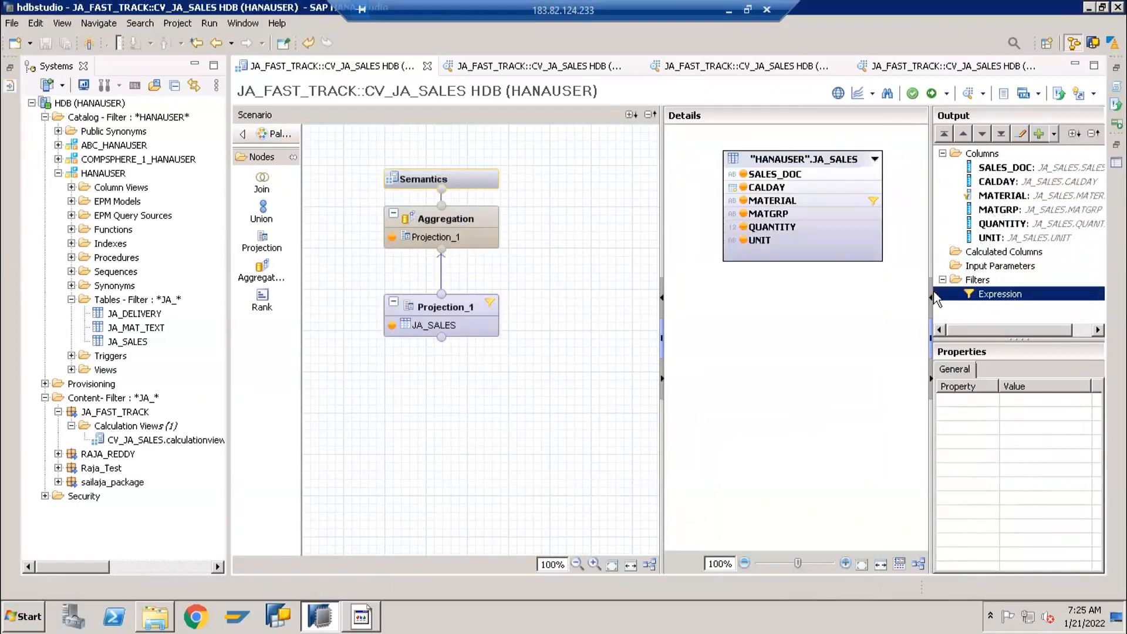
{"action": "double_click", "coordinate": [1003, 297]}
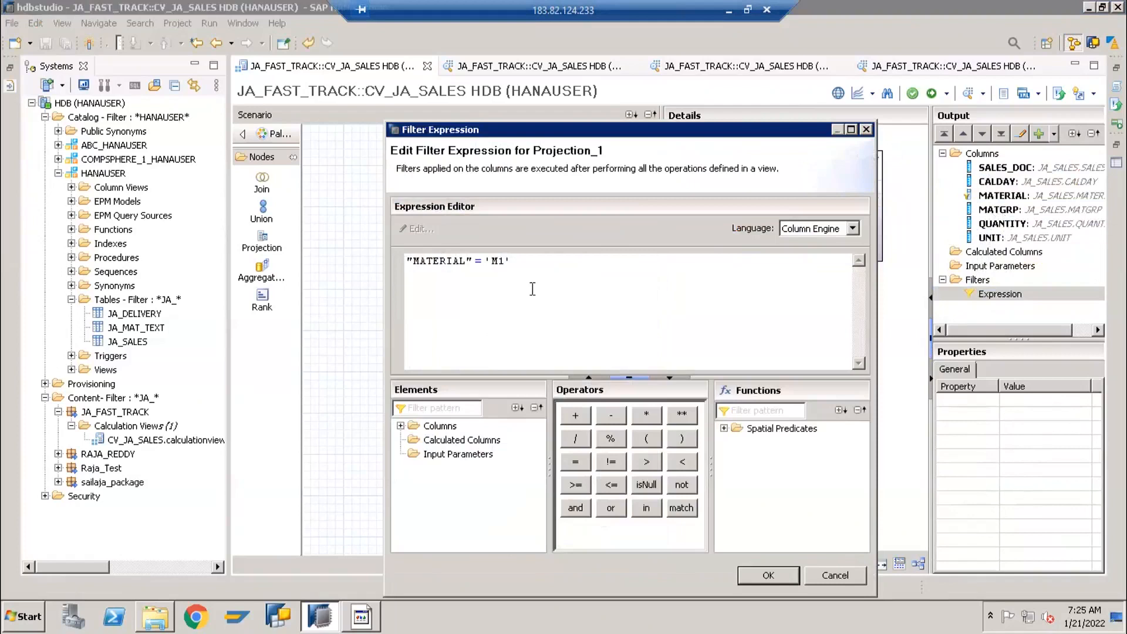
{"action": "type", "text": "o"}
{"action": "key", "text": "ctrl+a"}
{"action": "type", "text": "in"}
{"action": "left_click", "coordinate": [400, 426]}
{"action": "double_click", "coordinate": [461, 468]}
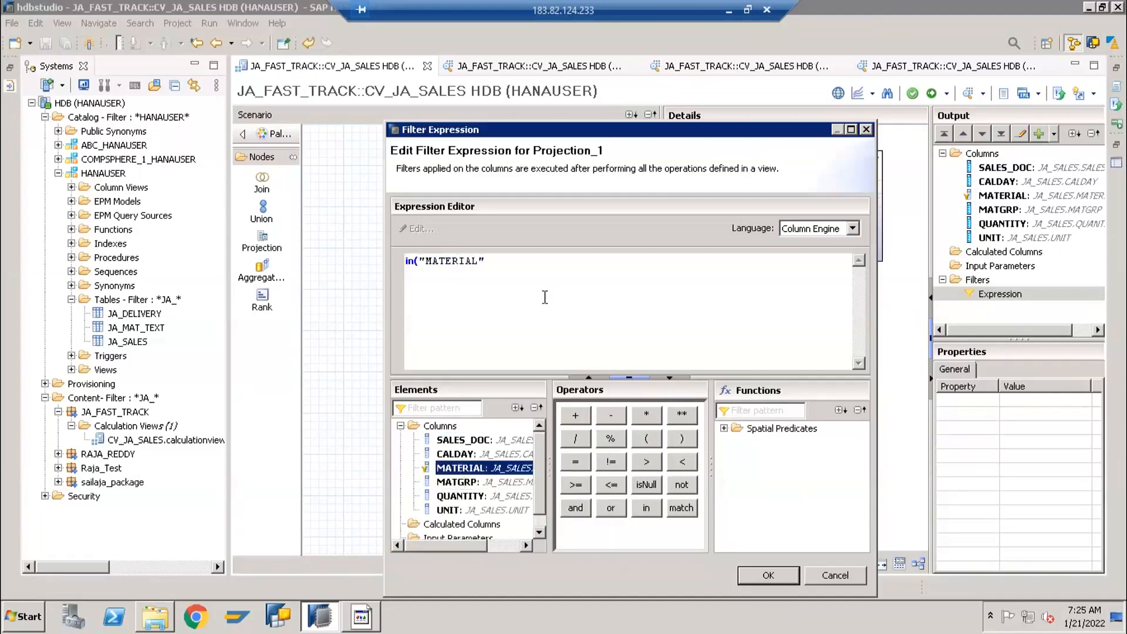
{"action": "type", "text": ",\""}
{"action": "type", "text": "'M1'"}
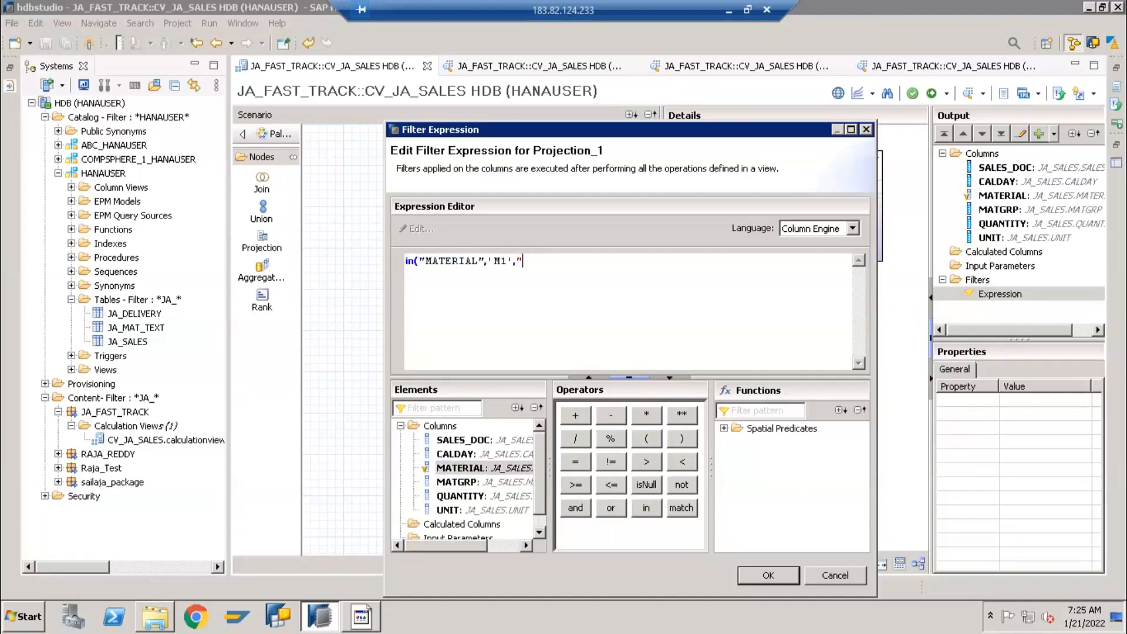
{"action": "type", "text": ",'M3'"}
Step: Activate the calculation view with the in() filter and refresh its raw data preview
{"action": "left_click", "coordinate": [932, 93]}
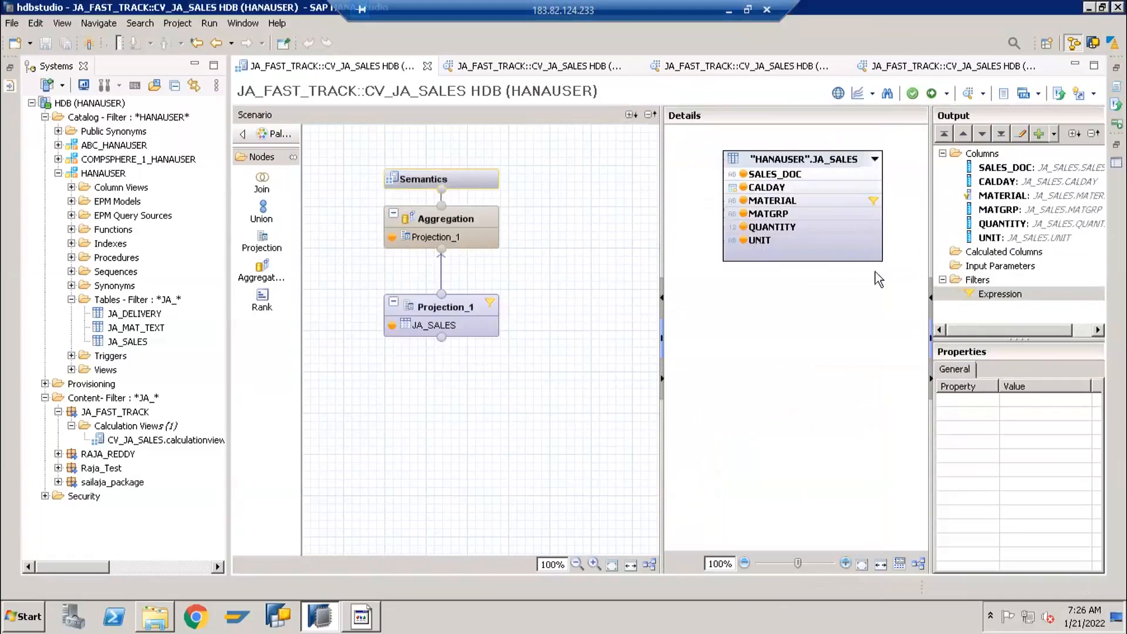
{"action": "left_click", "coordinate": [947, 98]}
{"action": "left_click", "coordinate": [1090, 93]}
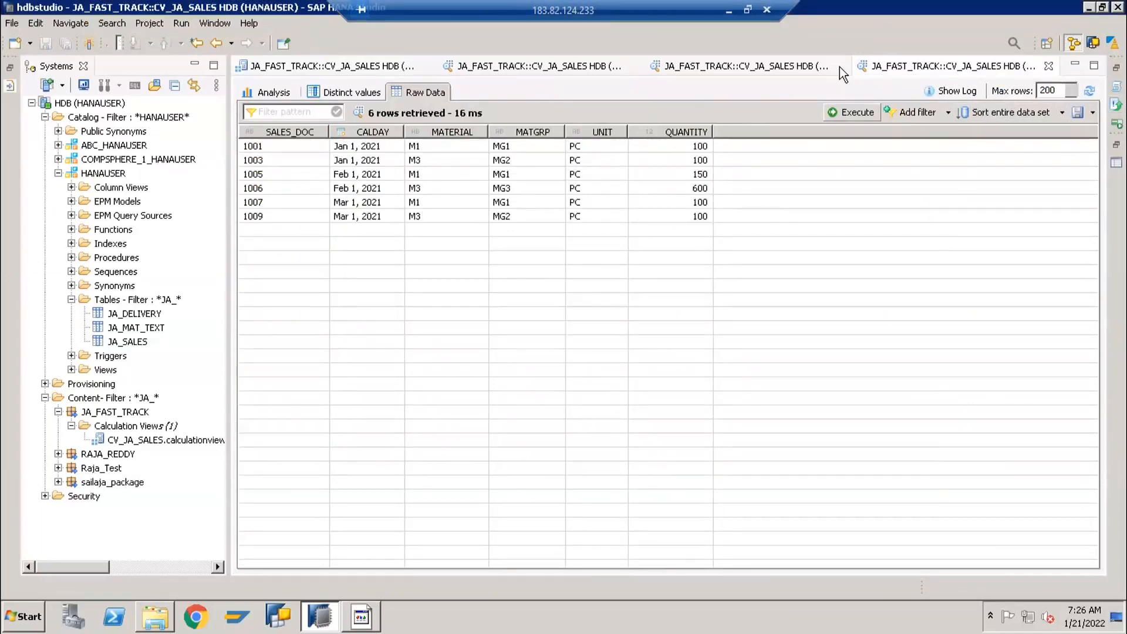
Step: Close all the open data previews of CV_JA_SALES, keeping only the view editor
{"action": "left_click", "coordinate": [1049, 66]}
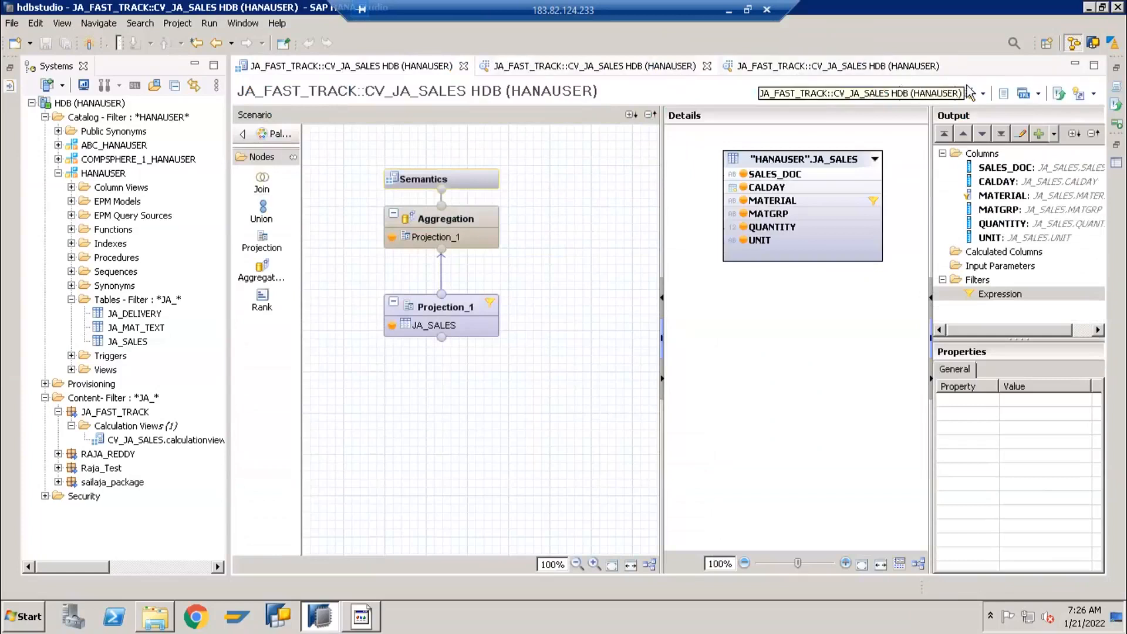
{"action": "left_click", "coordinate": [950, 66]}
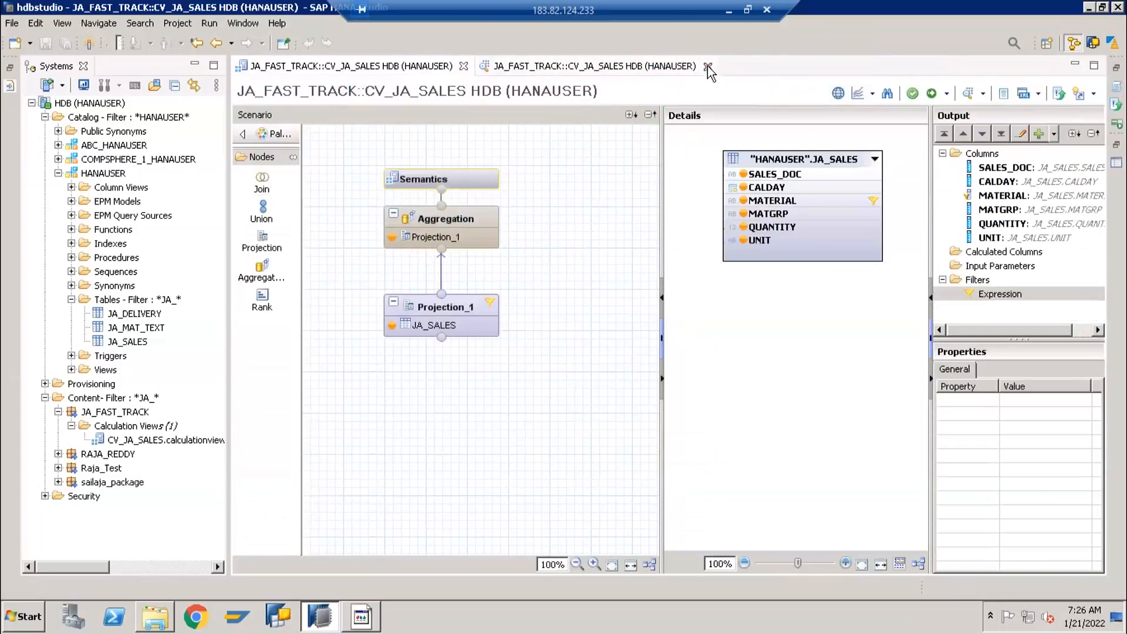
{"action": "left_click", "coordinate": [707, 65]}
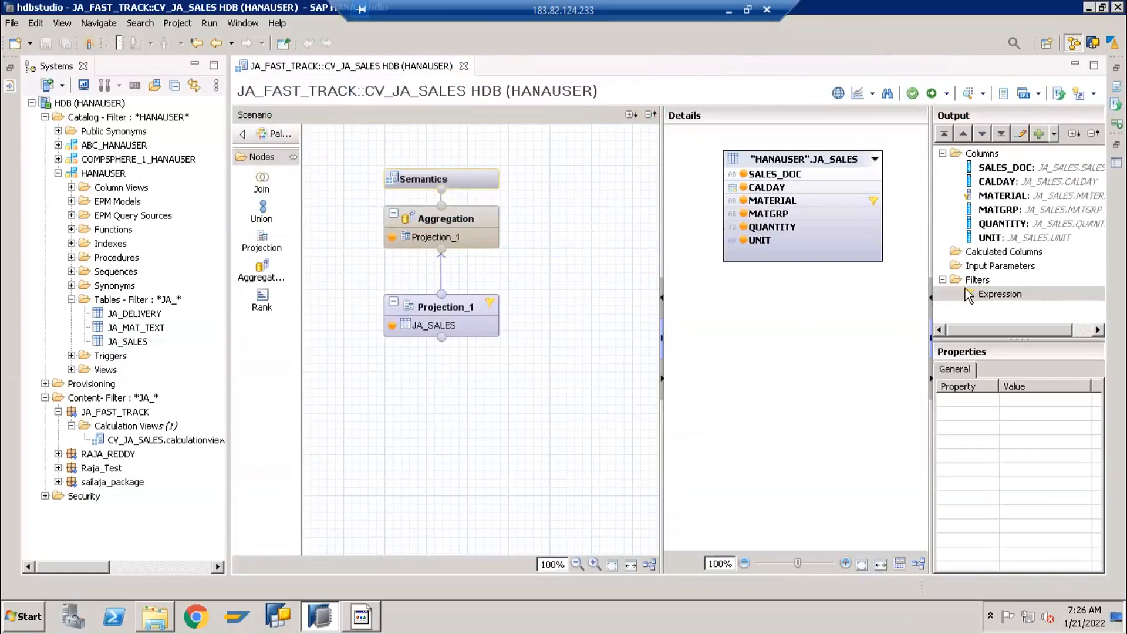
Step: Review the Columns, Calculated Columns, Input Parameters and Filters groups in the output of Projection_1
{"action": "left_click", "coordinate": [434, 311]}
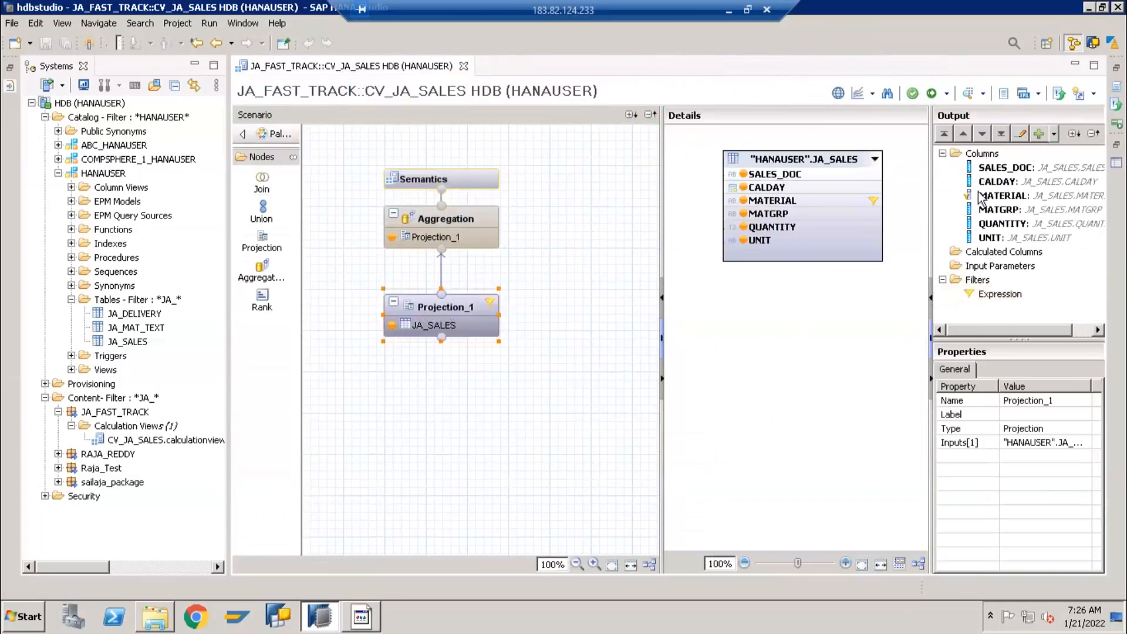
{"action": "left_click", "coordinate": [957, 156]}
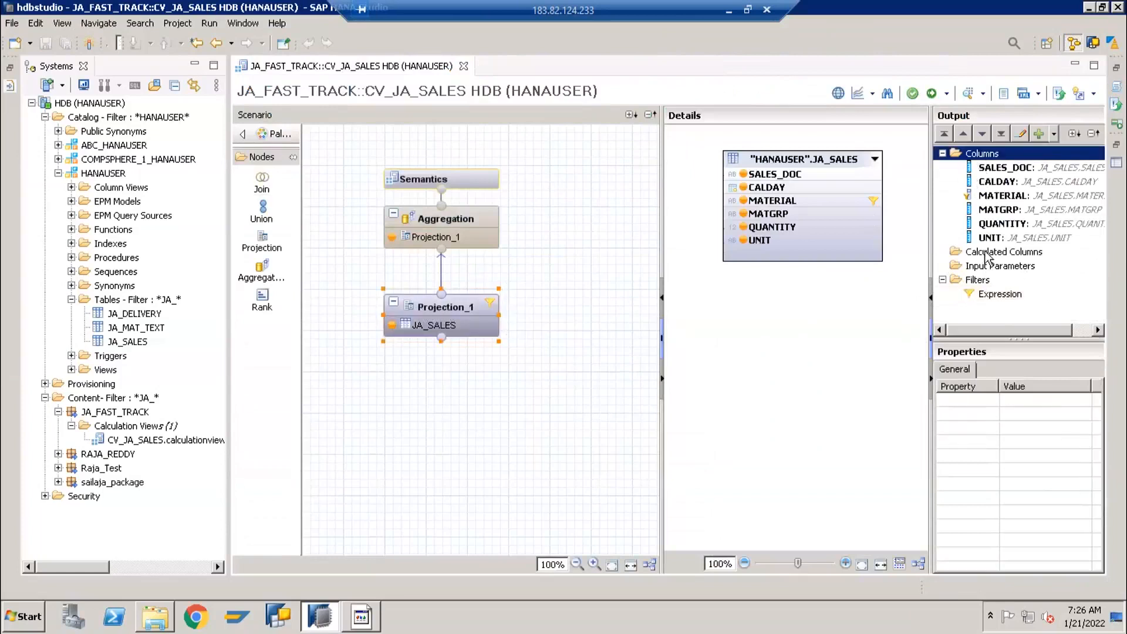
{"action": "left_click", "coordinate": [986, 253]}
{"action": "left_click", "coordinate": [985, 267]}
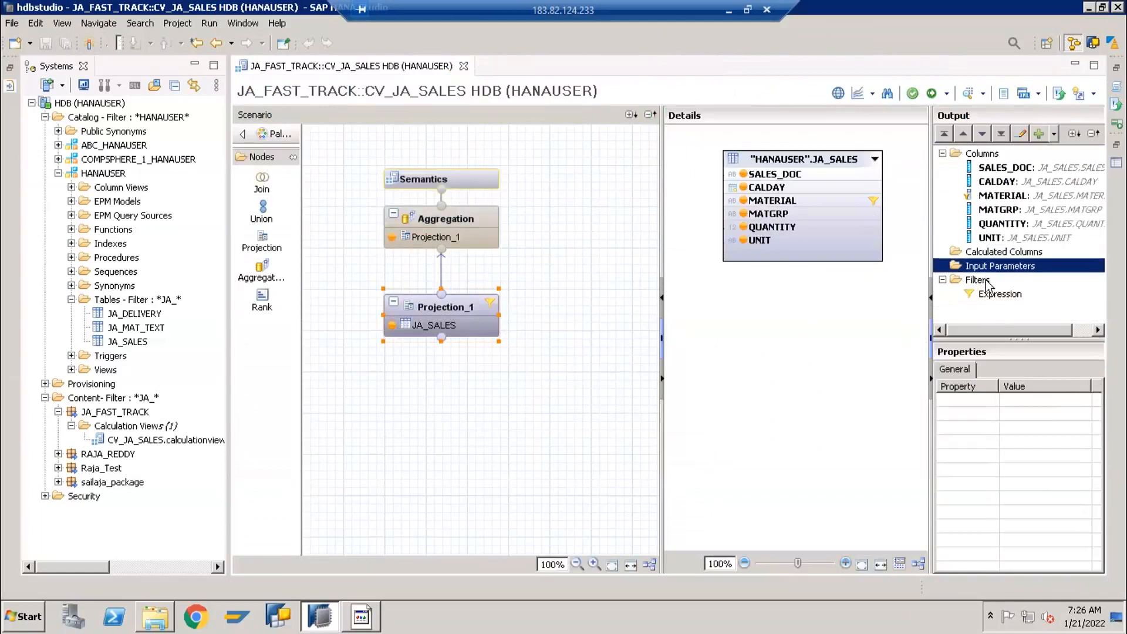
{"action": "left_click", "coordinate": [982, 282]}
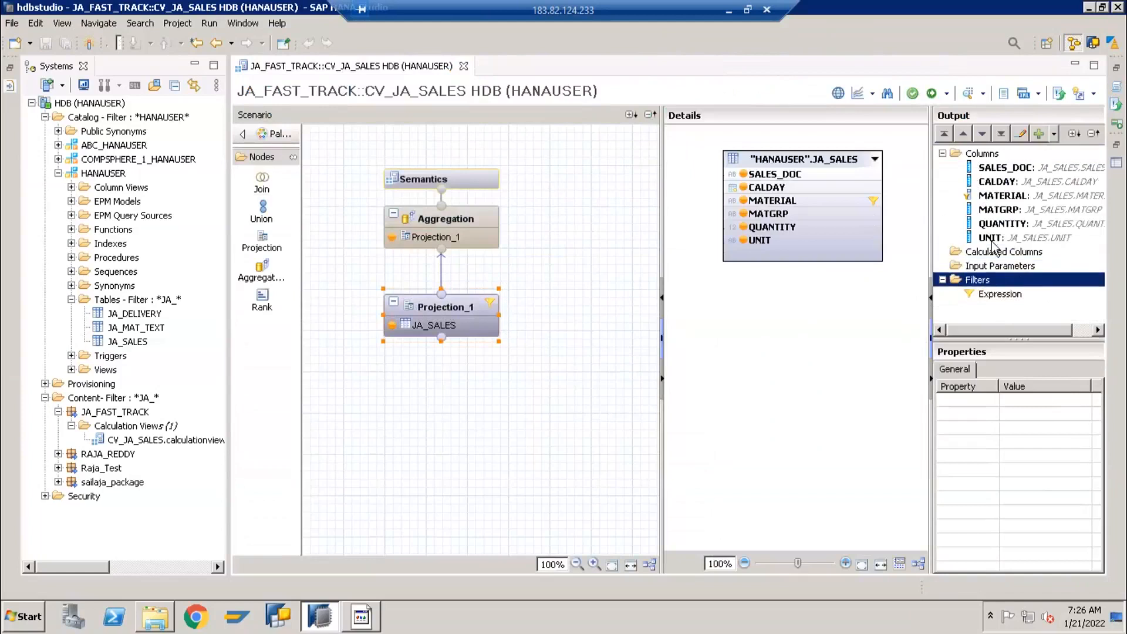
{"action": "left_click", "coordinate": [967, 156]}
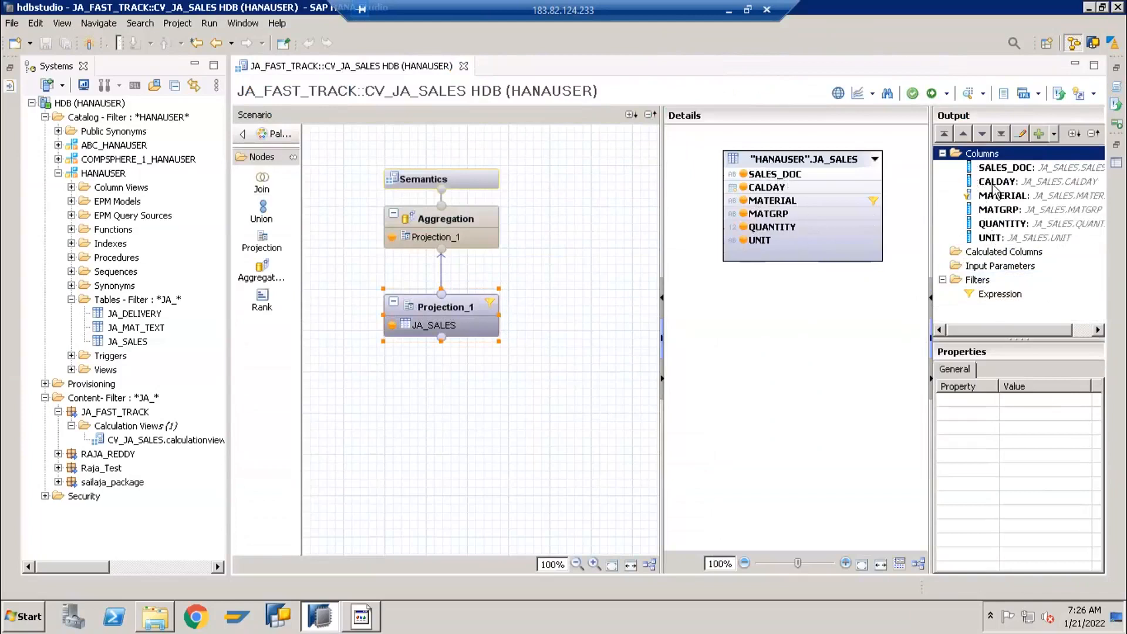
{"action": "left_click", "coordinate": [979, 252]}
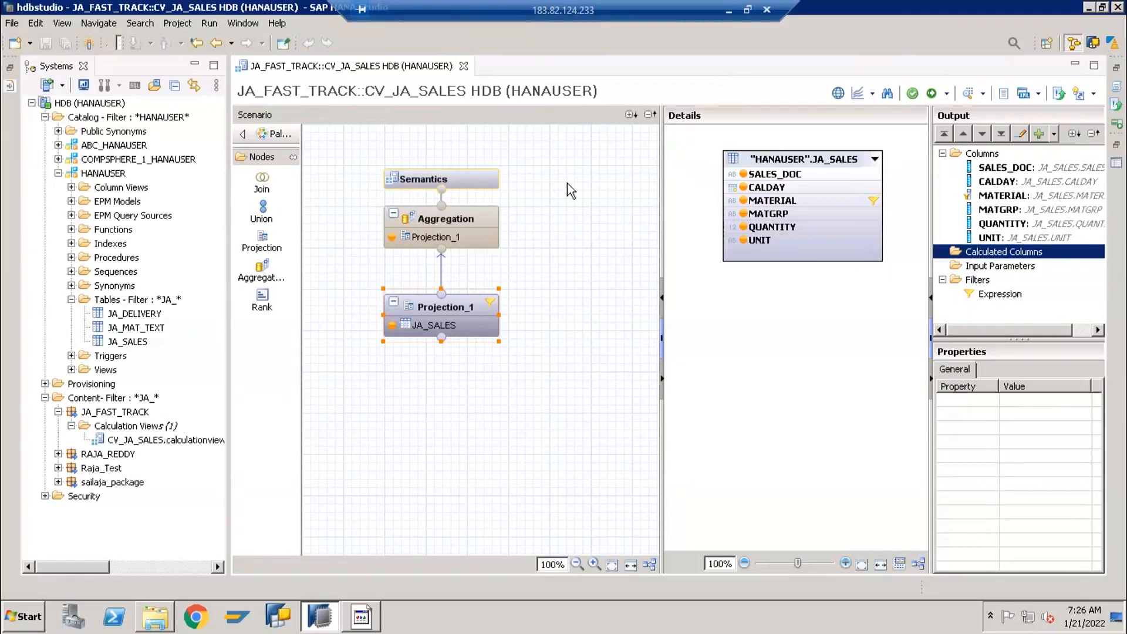
Step: Activate the calculation view again, agreeing to redeploy the object
{"action": "left_click", "coordinate": [930, 94]}
{"action": "left_click", "coordinate": [638, 311]}
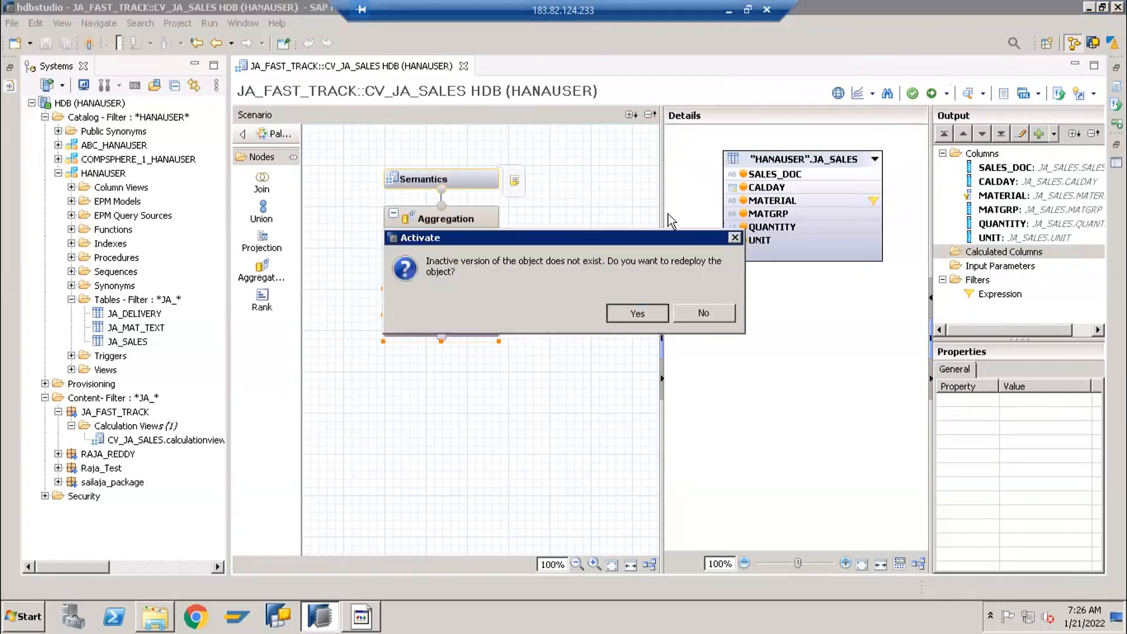
{"action": "left_click", "coordinate": [576, 244]}
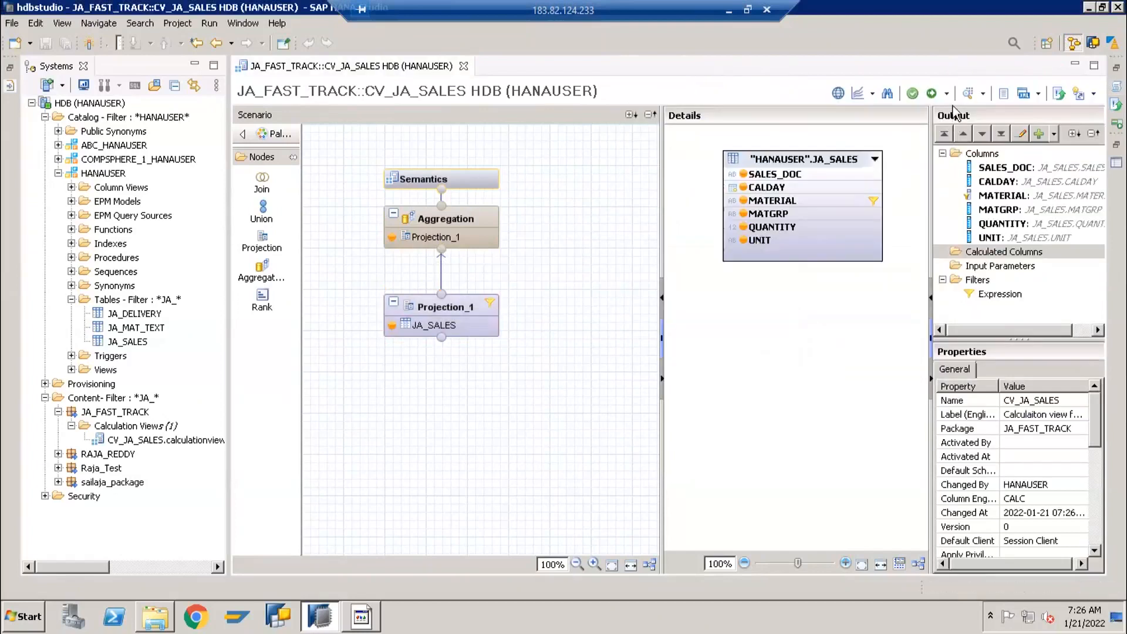
Step: Preview the raw data of the view, check the QUANTITY values row by row, and return to the view editor
{"action": "left_click", "coordinate": [975, 97]}
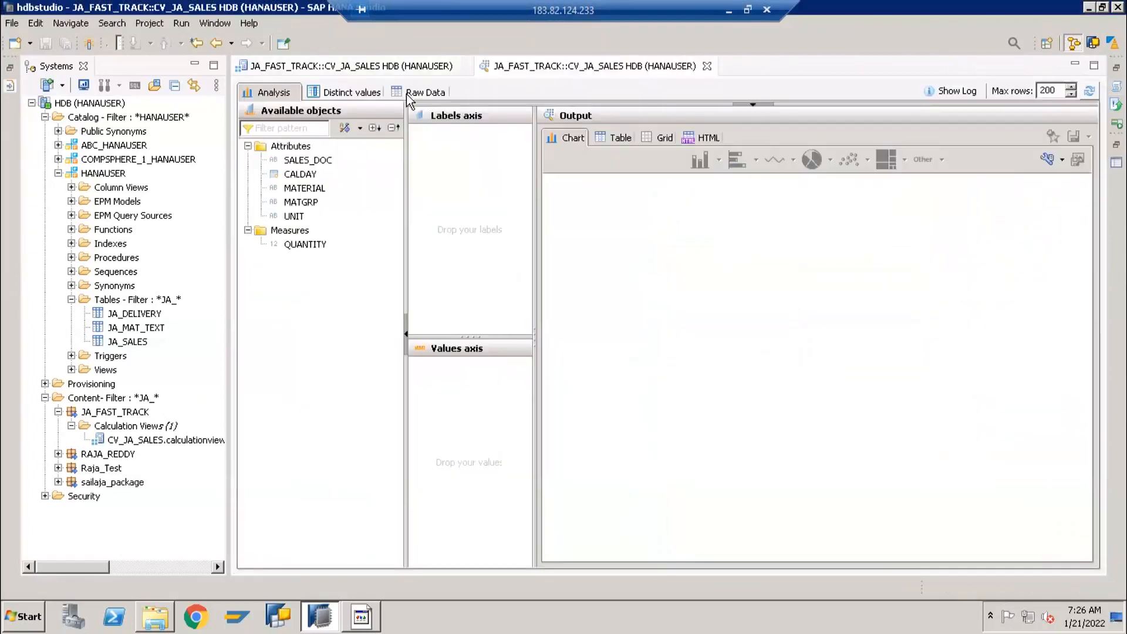
{"action": "left_click", "coordinate": [428, 91]}
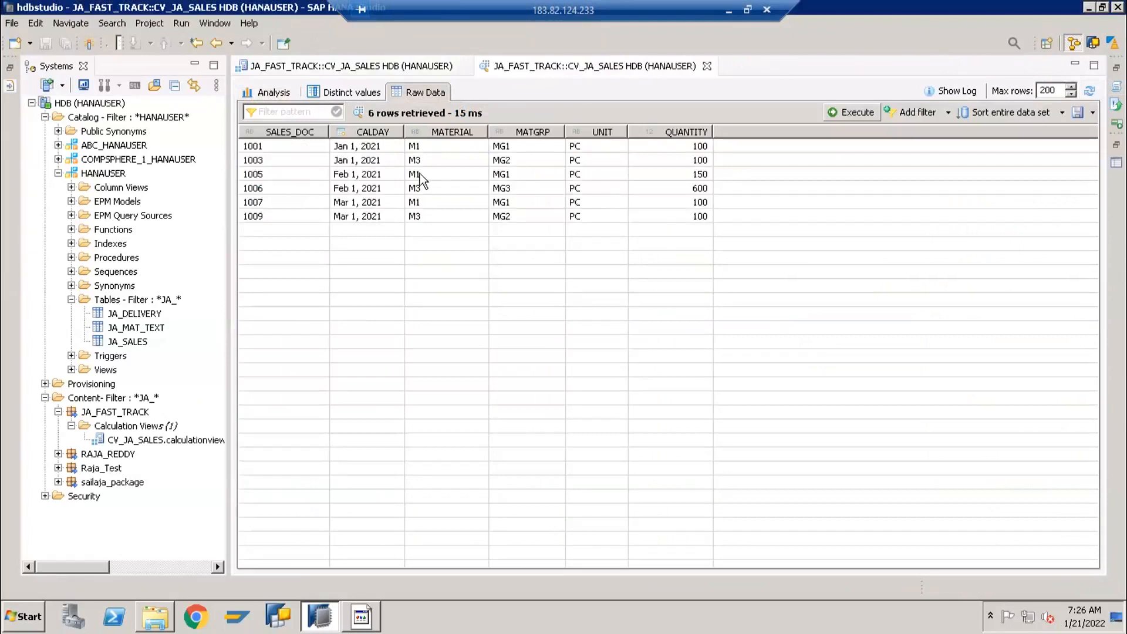
{"action": "left_click", "coordinate": [688, 159]}
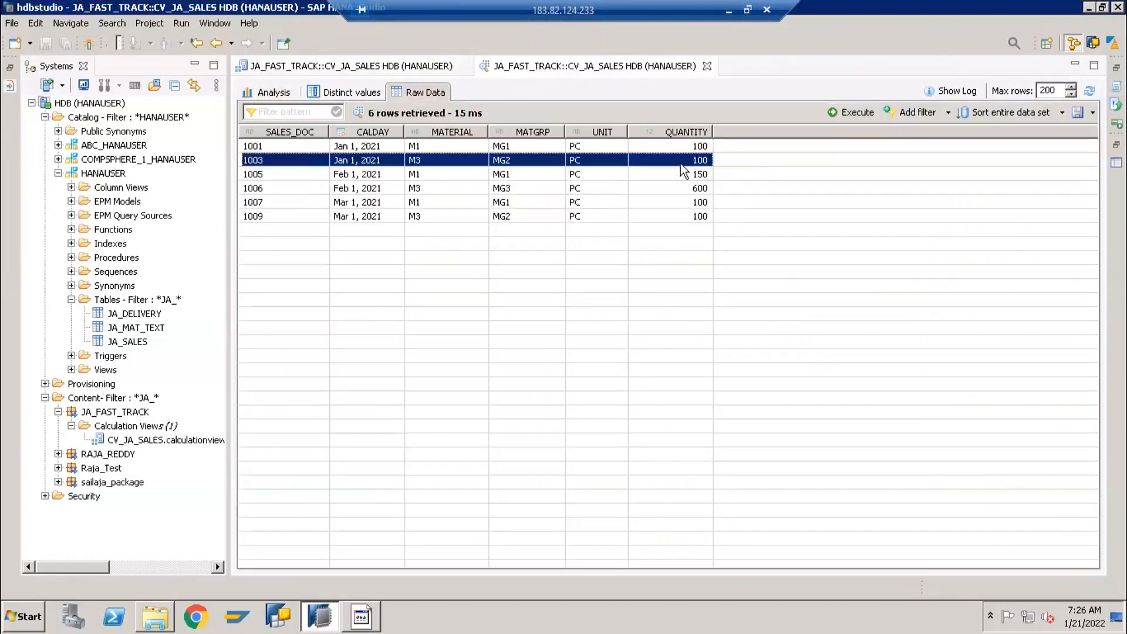
{"action": "left_click", "coordinate": [680, 188]}
{"action": "left_click", "coordinate": [679, 203]}
{"action": "left_click", "coordinate": [680, 214]}
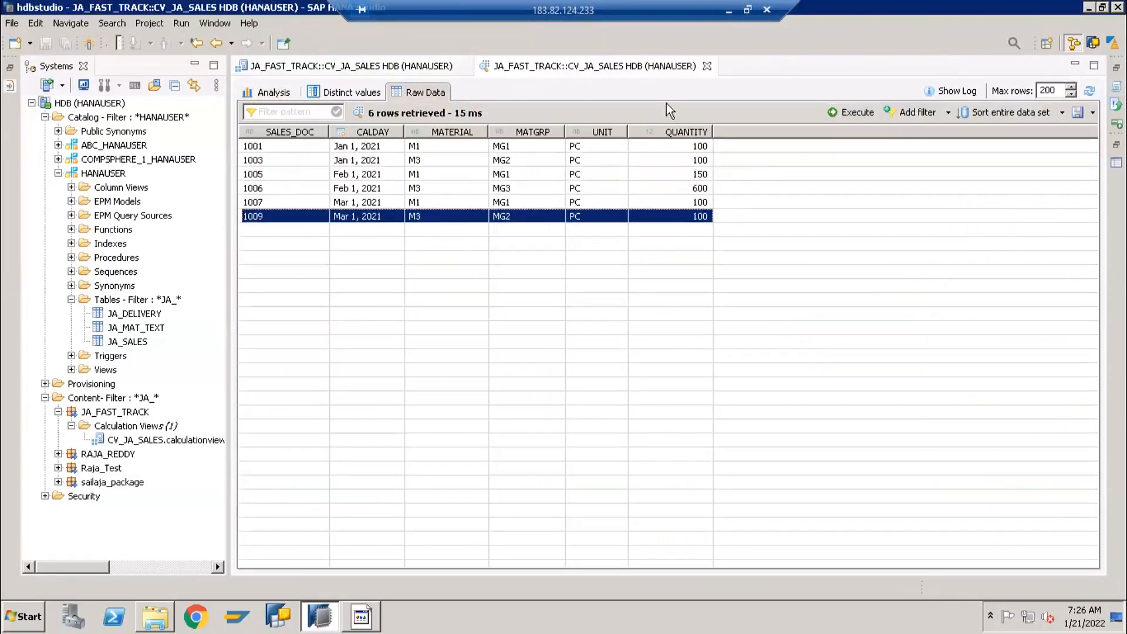
{"action": "left_click", "coordinate": [410, 70]}
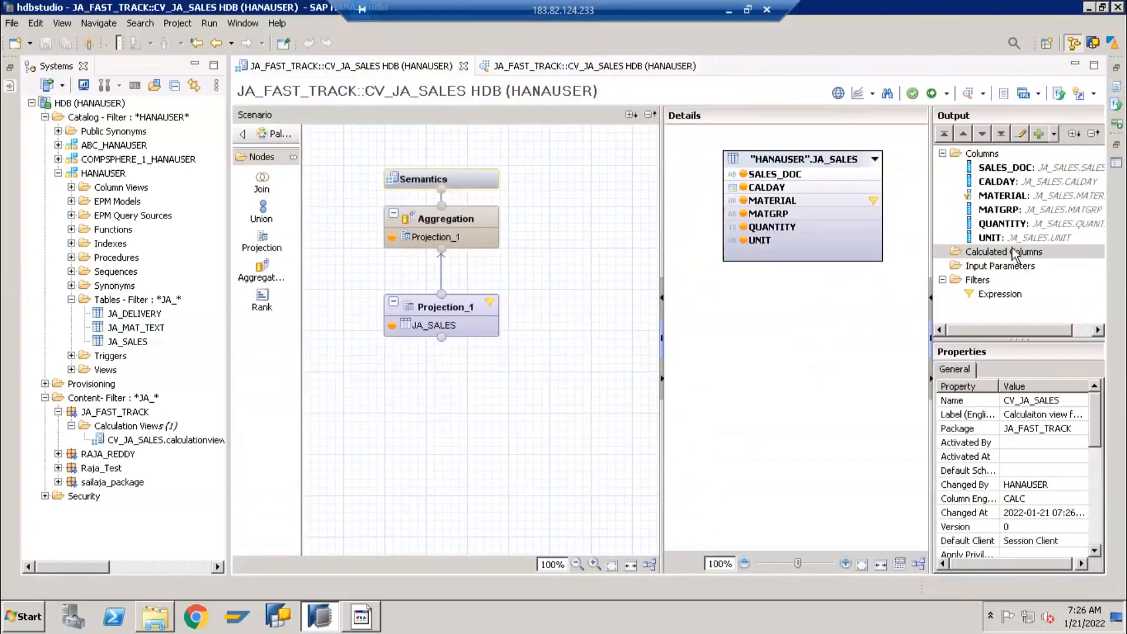
Step: Start a new calculated column in Projection_1 named QUAN_BY_10, shrinking the expression area to reveal the elements, operators and functions
{"action": "right_click", "coordinate": [1005, 255]}
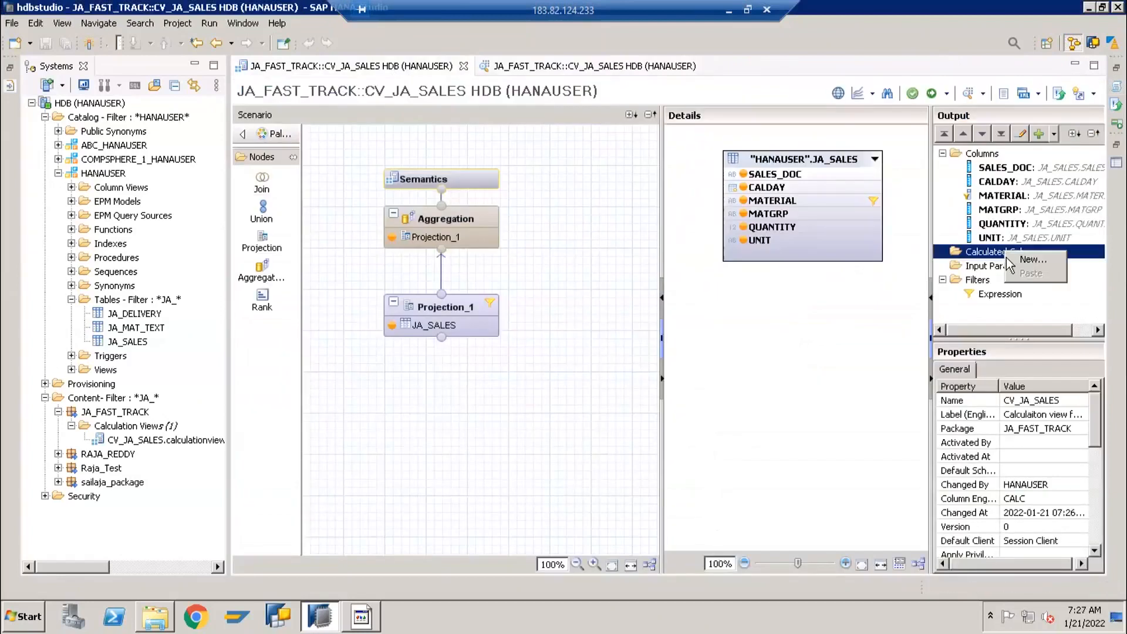
{"action": "left_click", "coordinate": [1012, 259]}
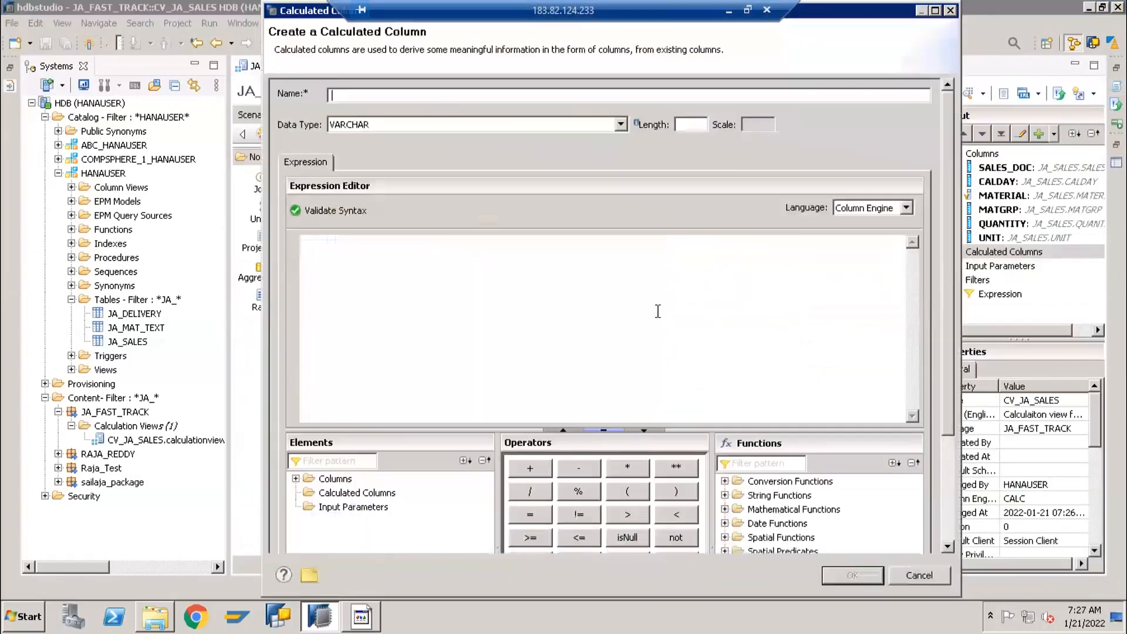
{"action": "left_click_drag", "start_coordinate": [841, 13], "coordinate": [713, 80]}
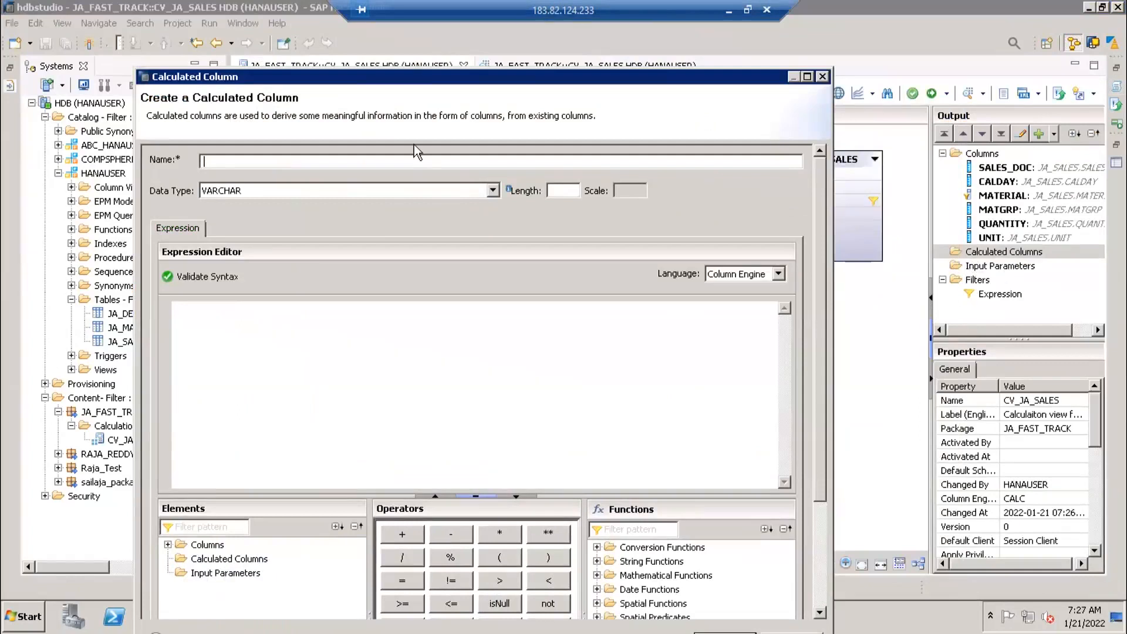
{"action": "left_click_drag", "start_coordinate": [462, 81], "coordinate": [468, 56]}
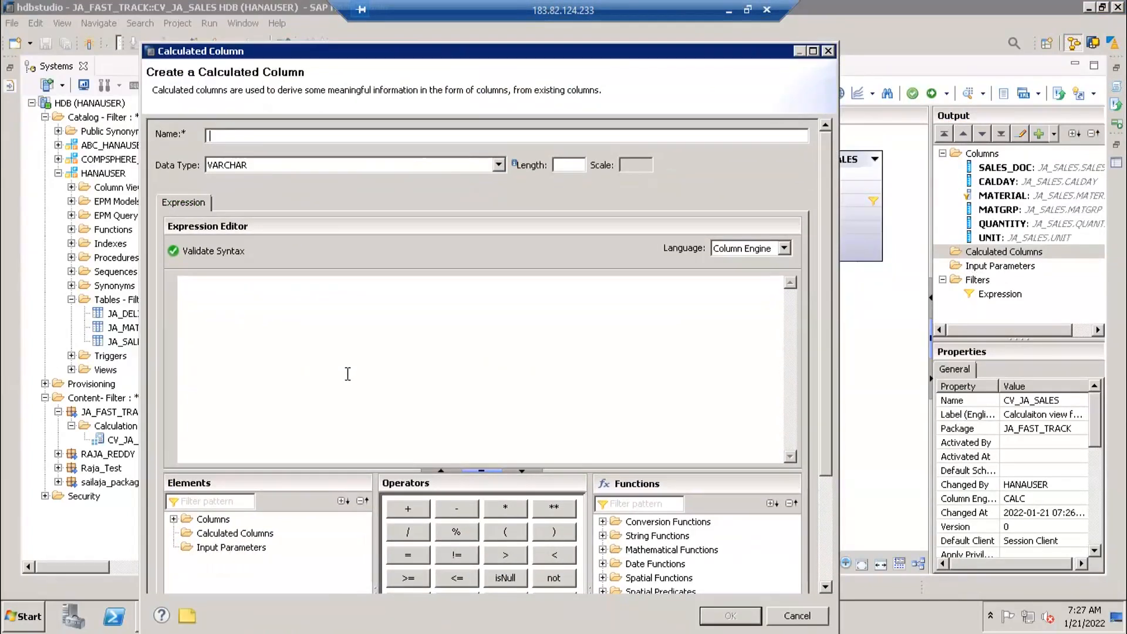
{"action": "left_click", "coordinate": [344, 436]}
{"action": "left_click_drag", "start_coordinate": [329, 470], "coordinate": [345, 408]}
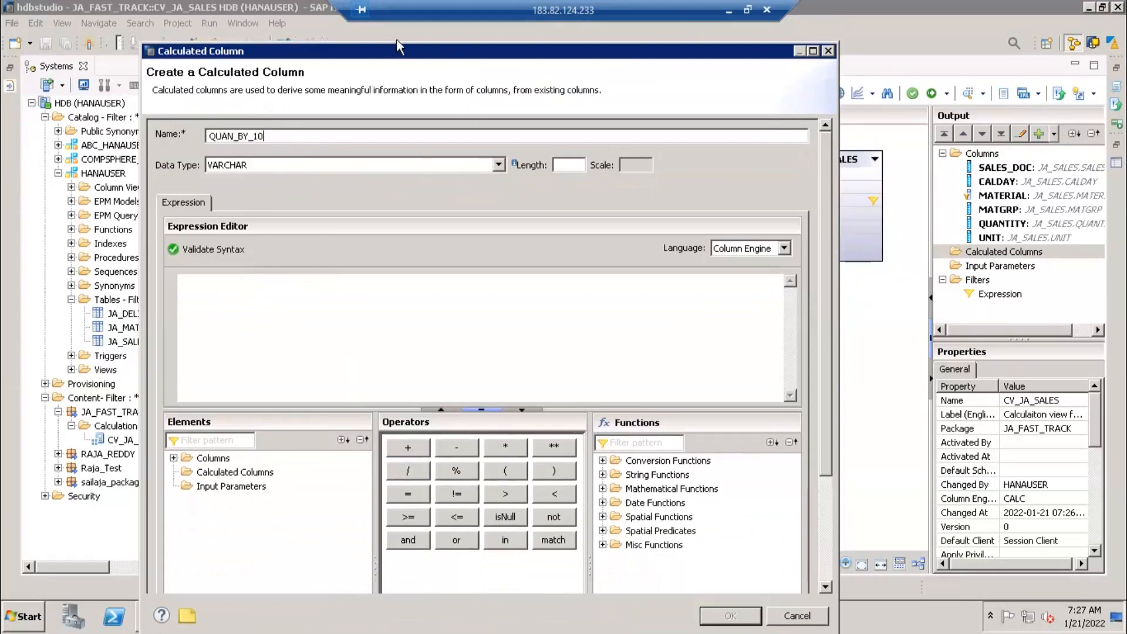
{"action": "left_click_drag", "start_coordinate": [396, 50], "coordinate": [405, 33]}
Step: Set the calculated column's data type to DECIMAL with length 17 and scale 3
{"action": "left_click", "coordinate": [311, 146]}
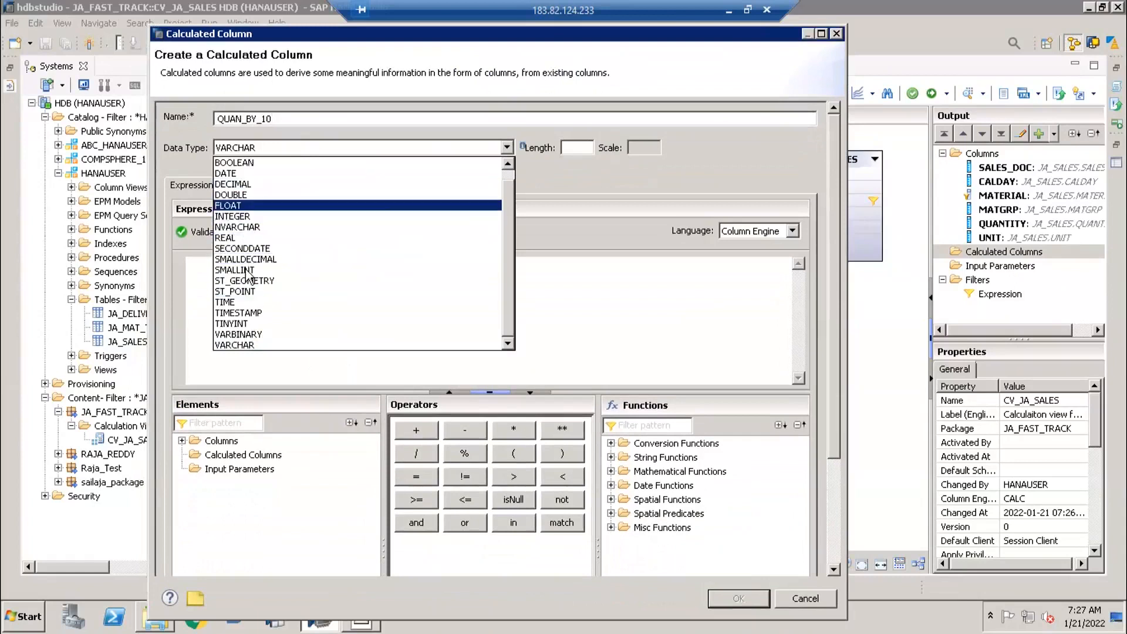
{"action": "left_click", "coordinate": [232, 184]}
{"action": "key", "text": "Tab"}
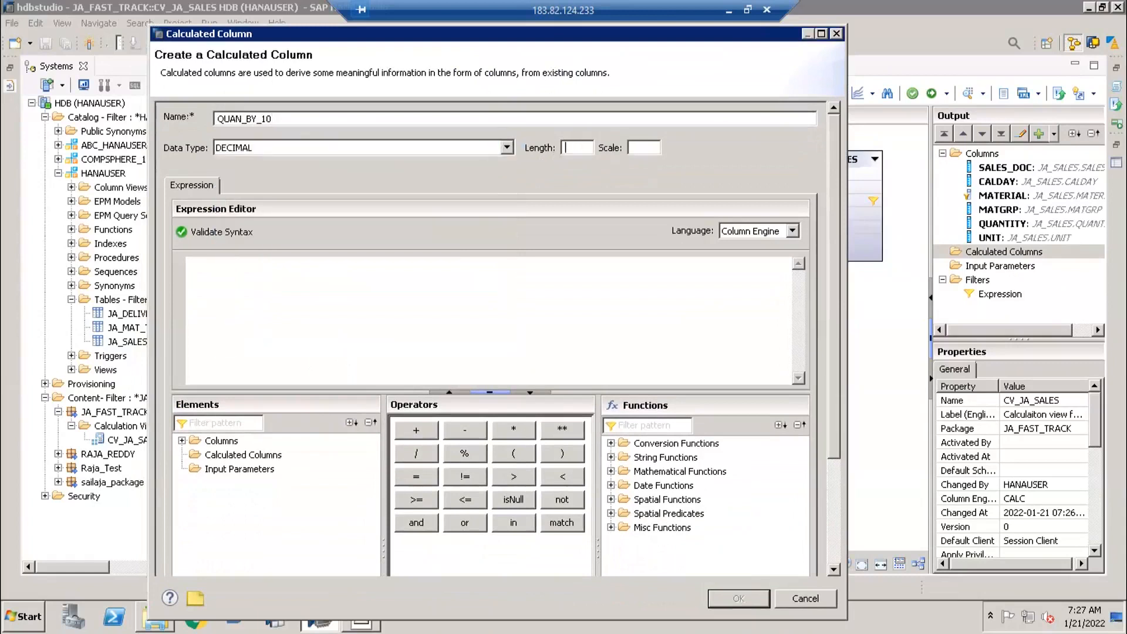
{"action": "key", "text": "Tab"}
Step: Build the calculated column's expression as "QUANTITY"/10, validate its syntax, and save the column
{"action": "left_click", "coordinate": [364, 308]}
{"action": "left_click", "coordinate": [182, 442]}
{"action": "double_click", "coordinate": [237, 512]}
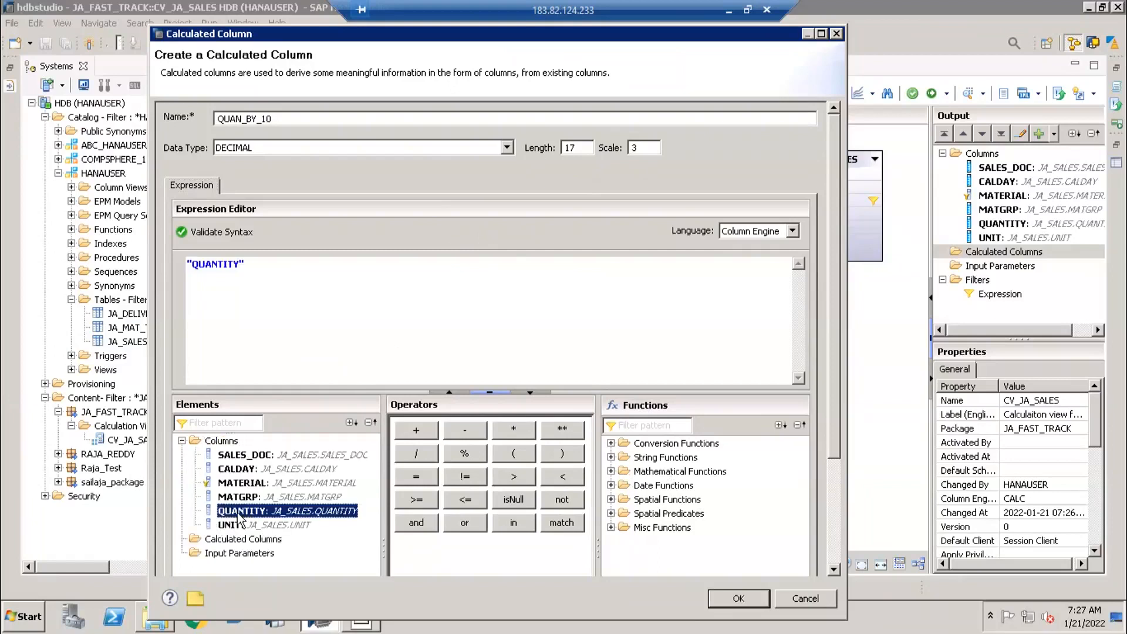
{"action": "left_click", "coordinate": [299, 301]}
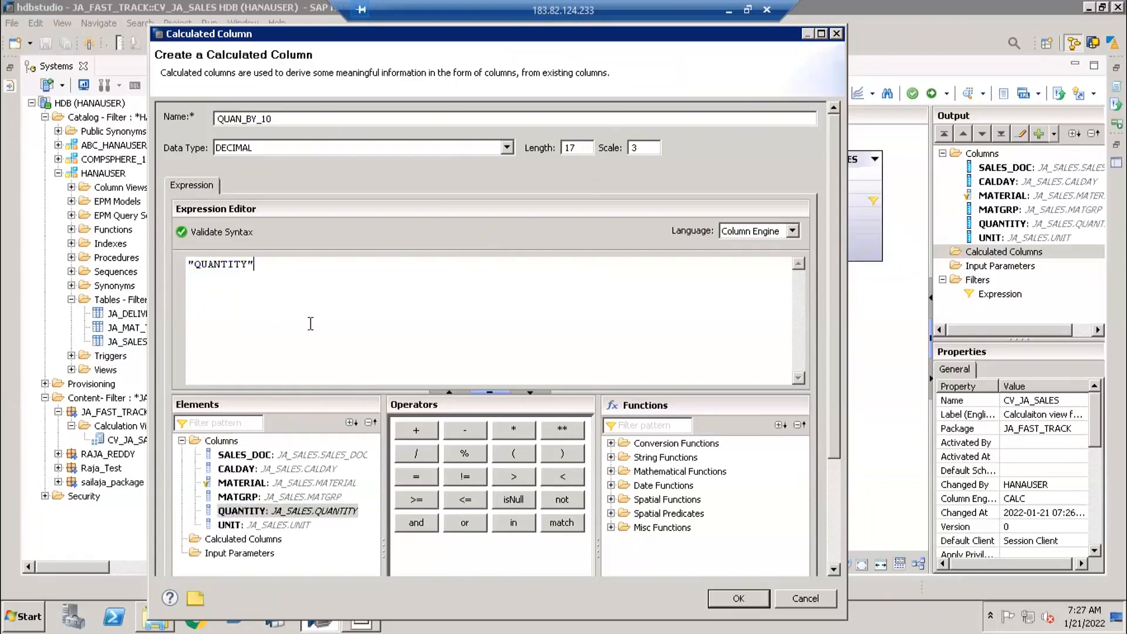
{"action": "left_click", "coordinate": [428, 458]}
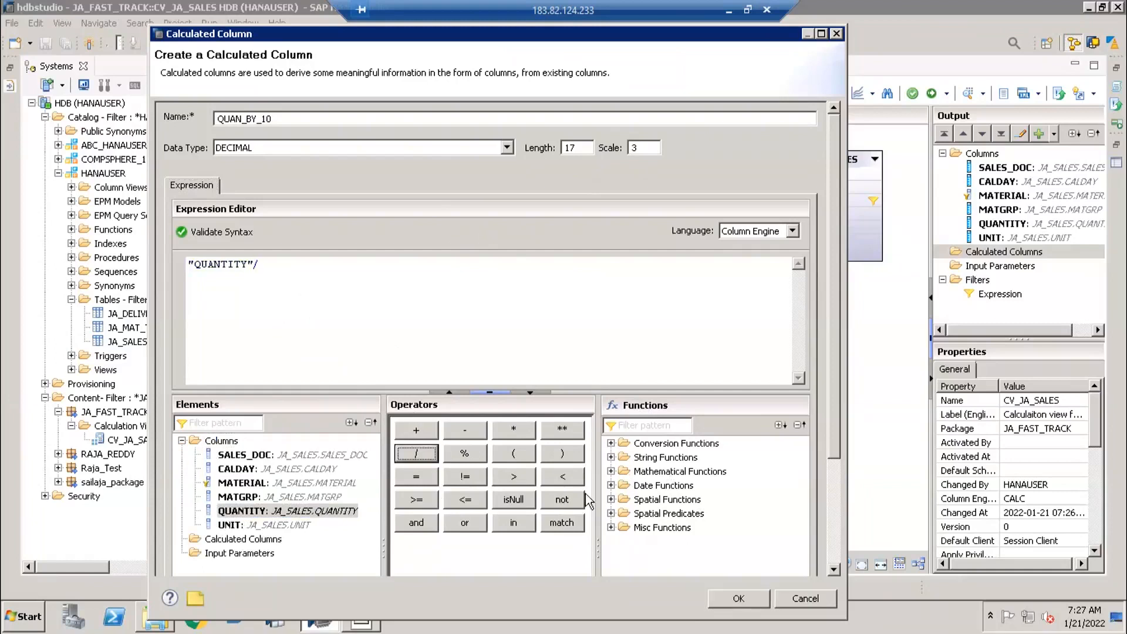
{"action": "left_click", "coordinate": [503, 267]}
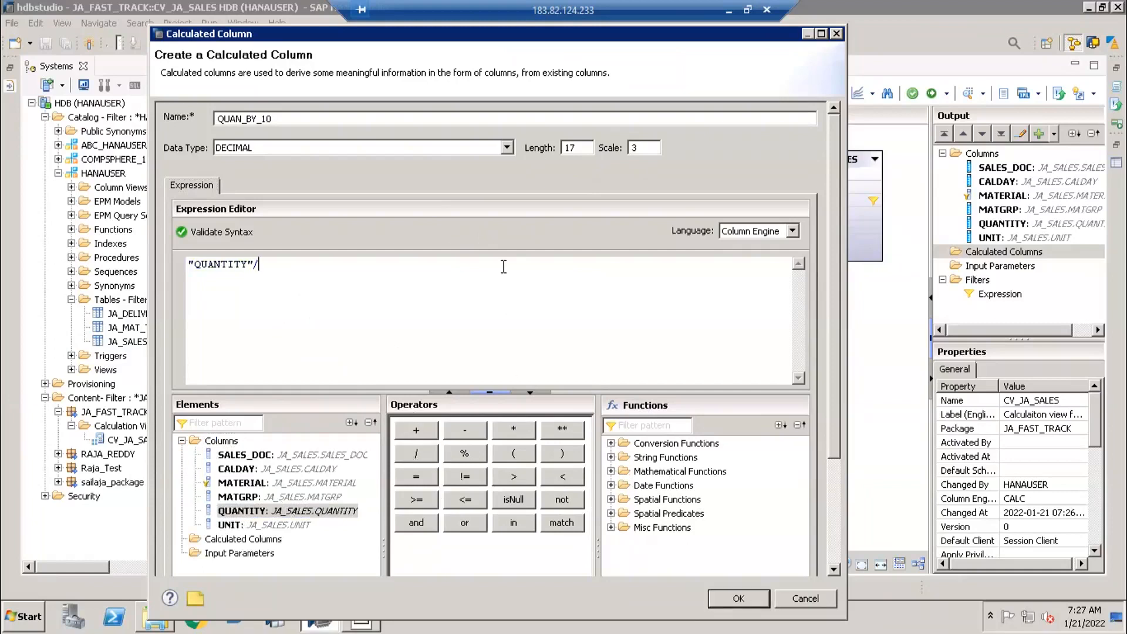
{"action": "type", "text": "10"}
{"action": "left_click", "coordinate": [209, 233]}
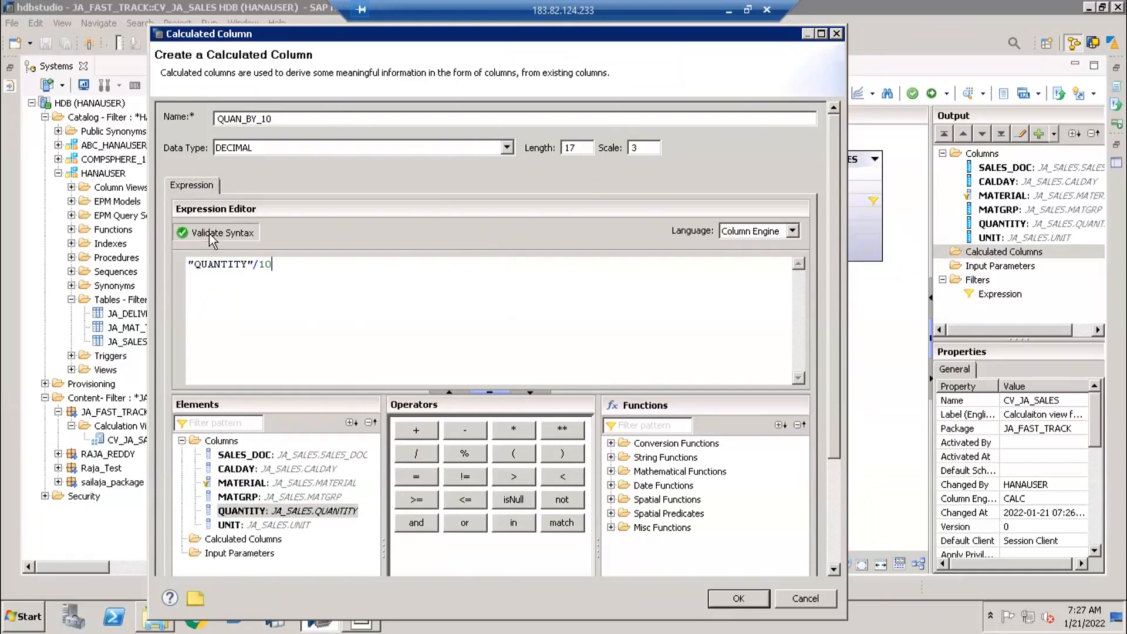
{"action": "left_click", "coordinate": [638, 336]}
{"action": "left_click", "coordinate": [739, 598]}
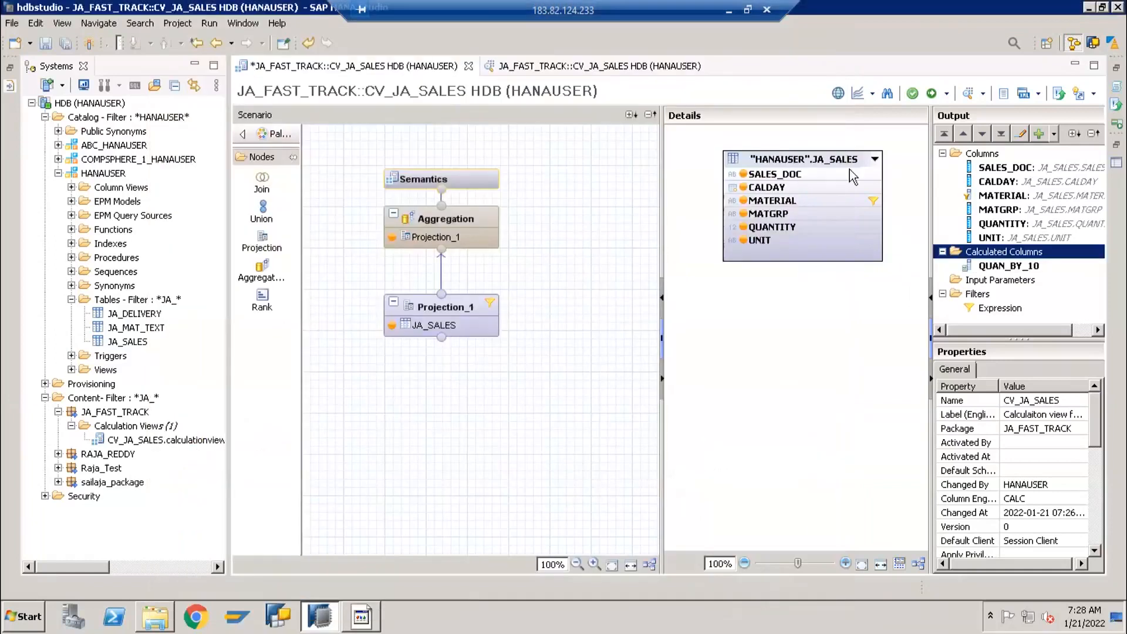
Step: Activate the calculation view and add QUAN_BY_10 from Projection_1 to the Aggregation node's output
{"action": "left_click", "coordinate": [930, 94]}
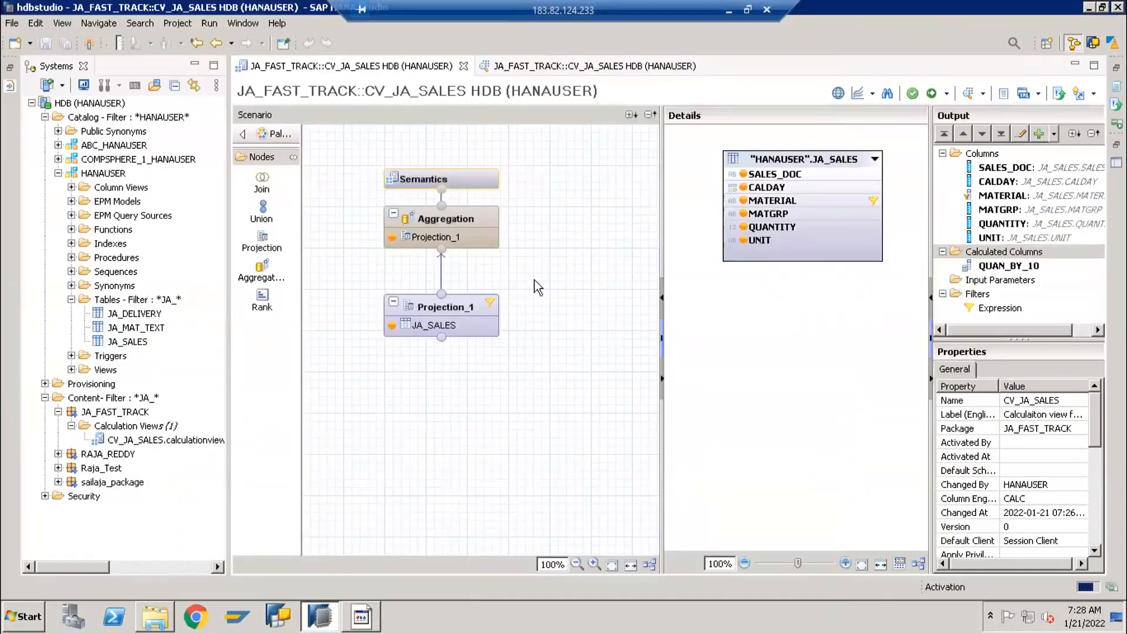
{"action": "left_click", "coordinate": [477, 302]}
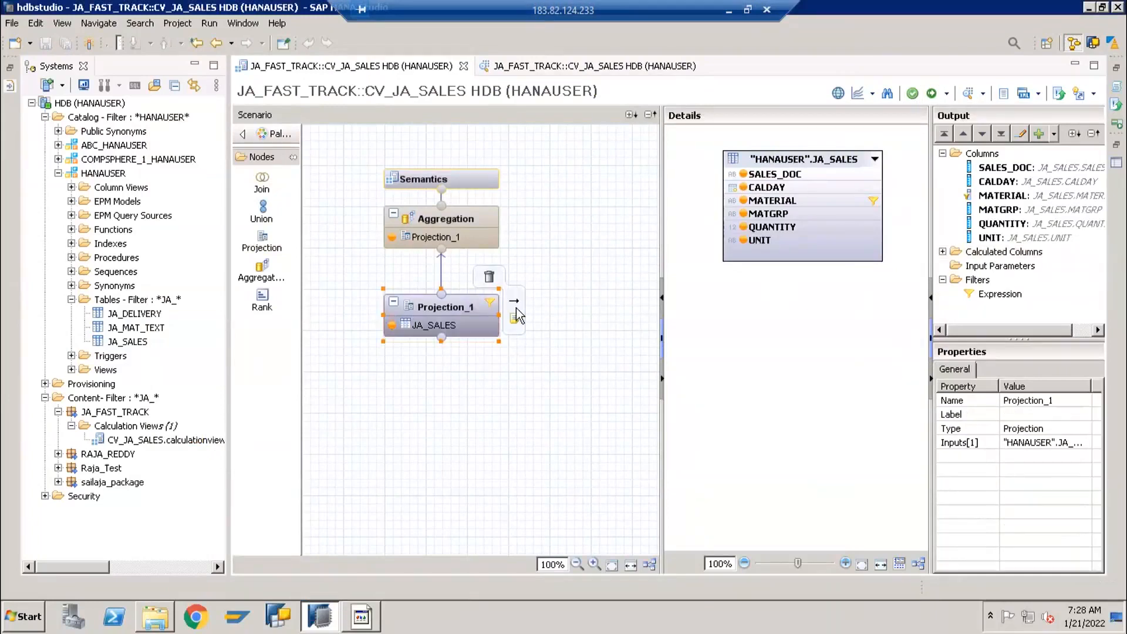
{"action": "left_click", "coordinate": [942, 252]}
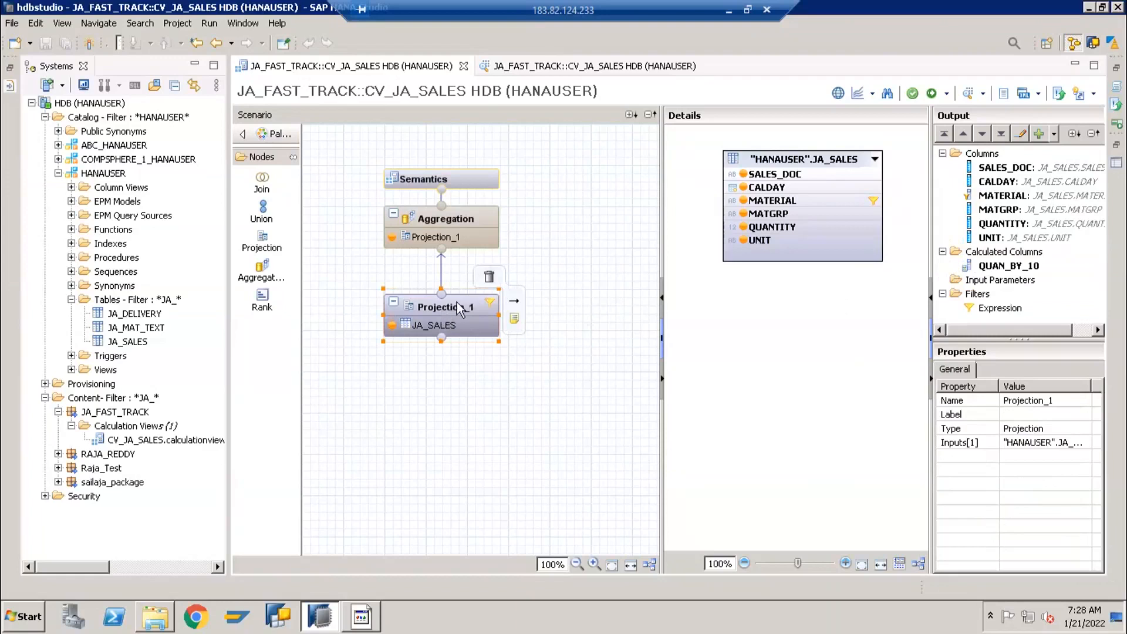
{"action": "left_click", "coordinate": [437, 222]}
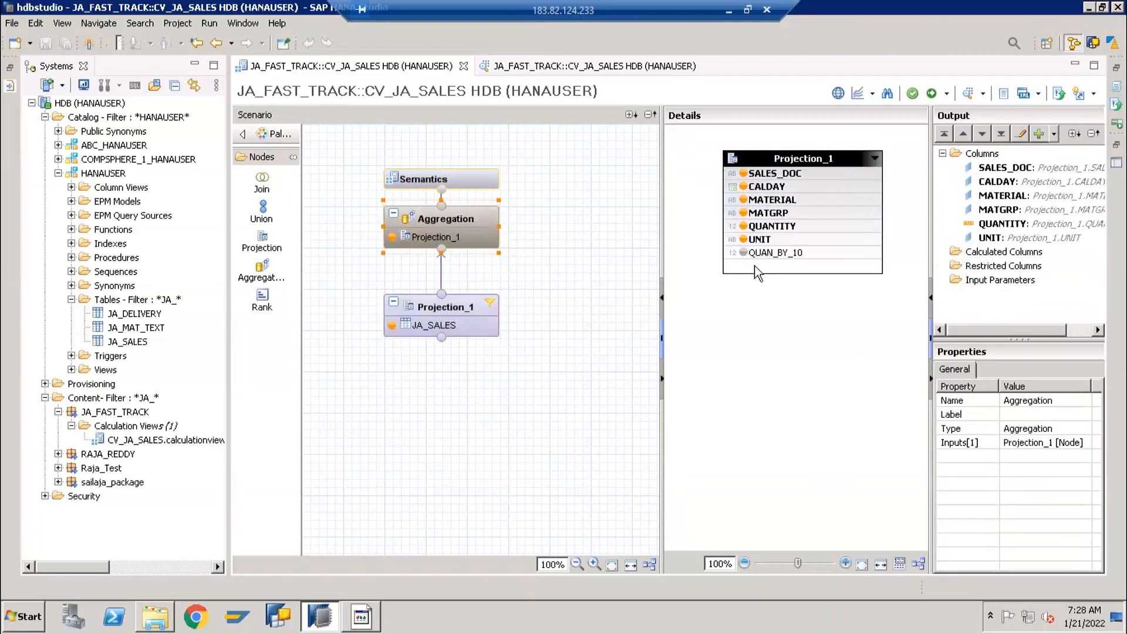
{"action": "left_click", "coordinate": [743, 252]}
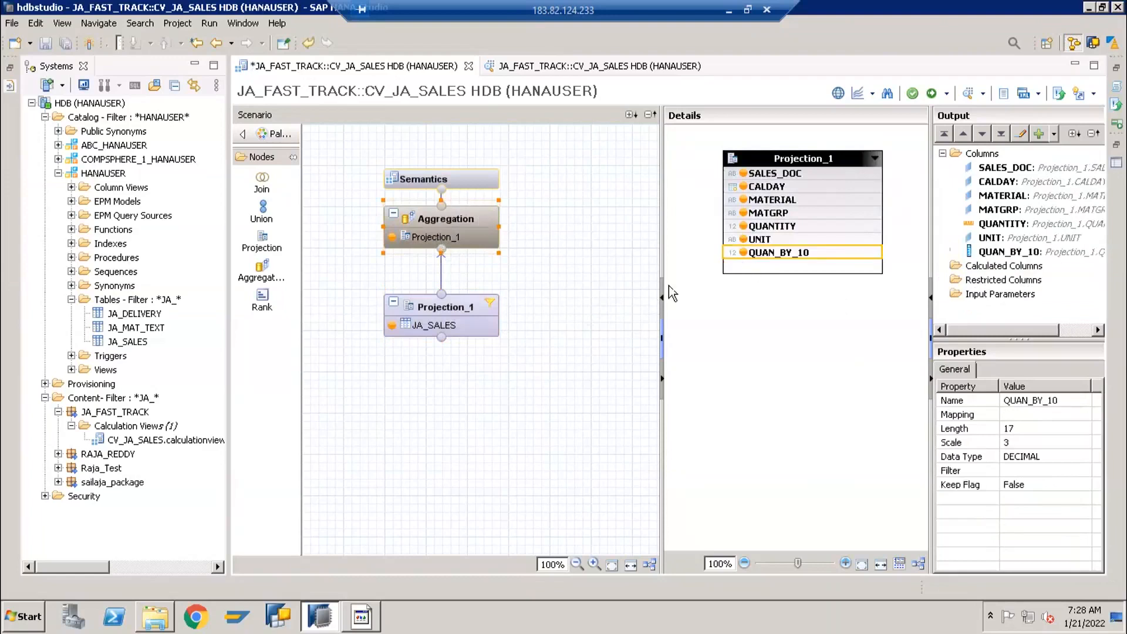
Step: Mark QUAN_BY_10 as a measure in the Semantics node and activate the calculation view
{"action": "left_click", "coordinate": [470, 179]}
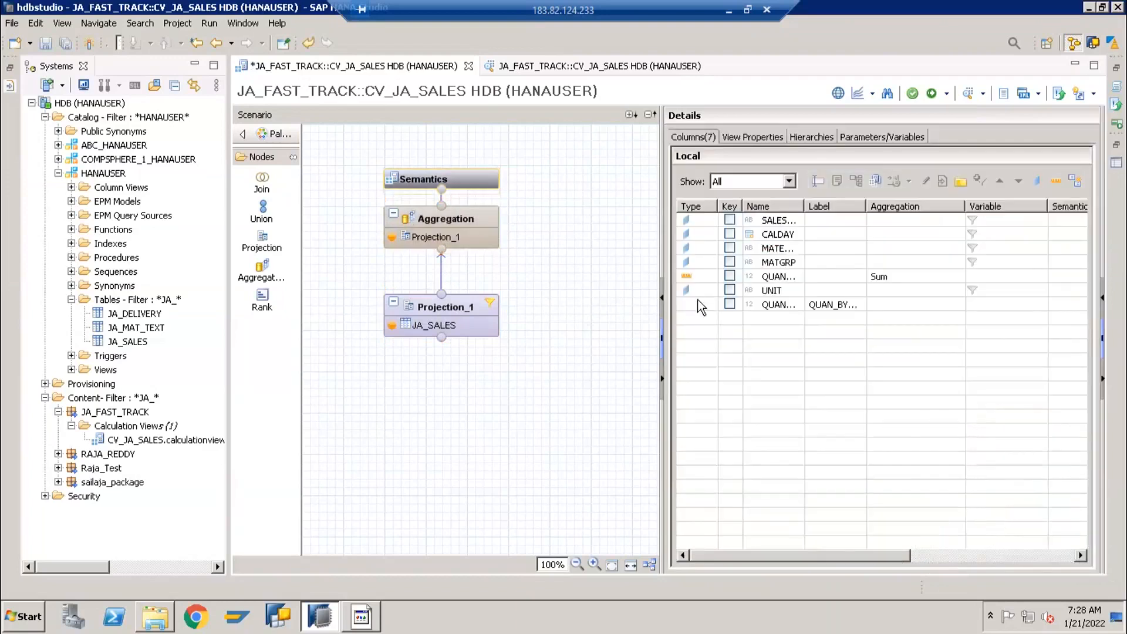
{"action": "left_click", "coordinate": [1077, 184]}
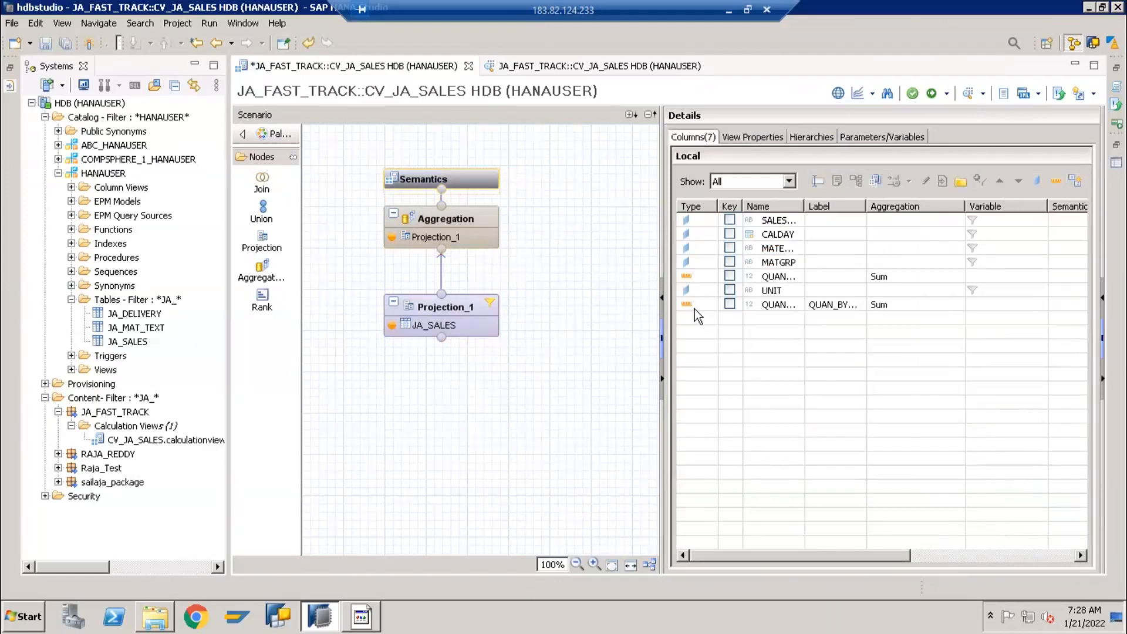
{"action": "left_click", "coordinate": [931, 94]}
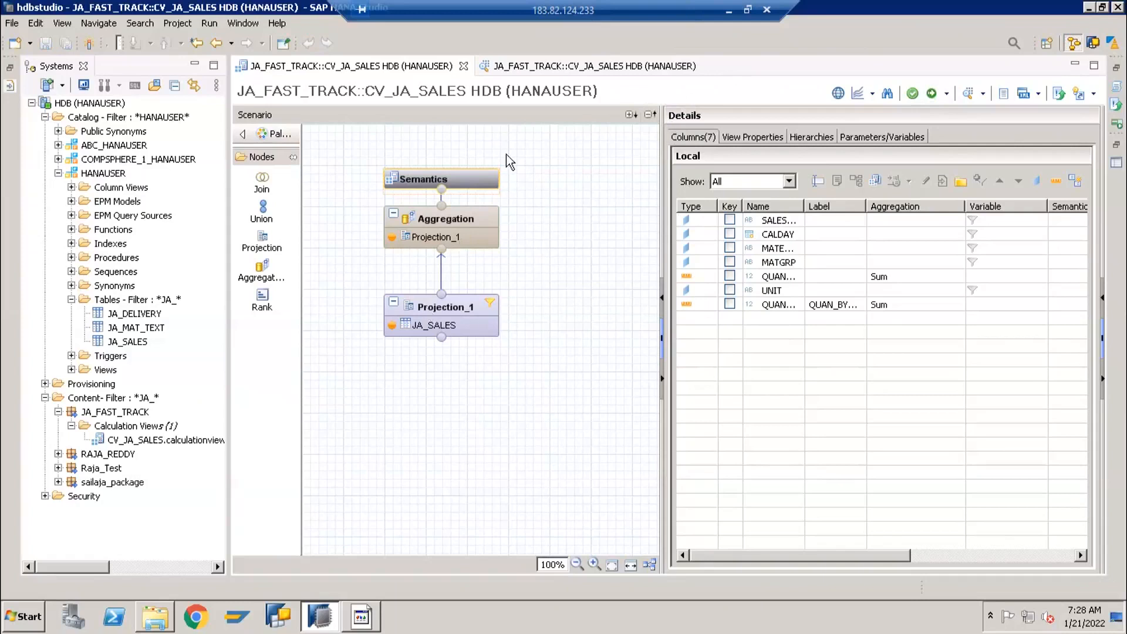
Step: Refresh the open data preview to compare QUAN_BY_10 with QUANTITY, and return to the view editor
{"action": "left_click", "coordinate": [592, 66]}
{"action": "left_click", "coordinate": [1089, 92]}
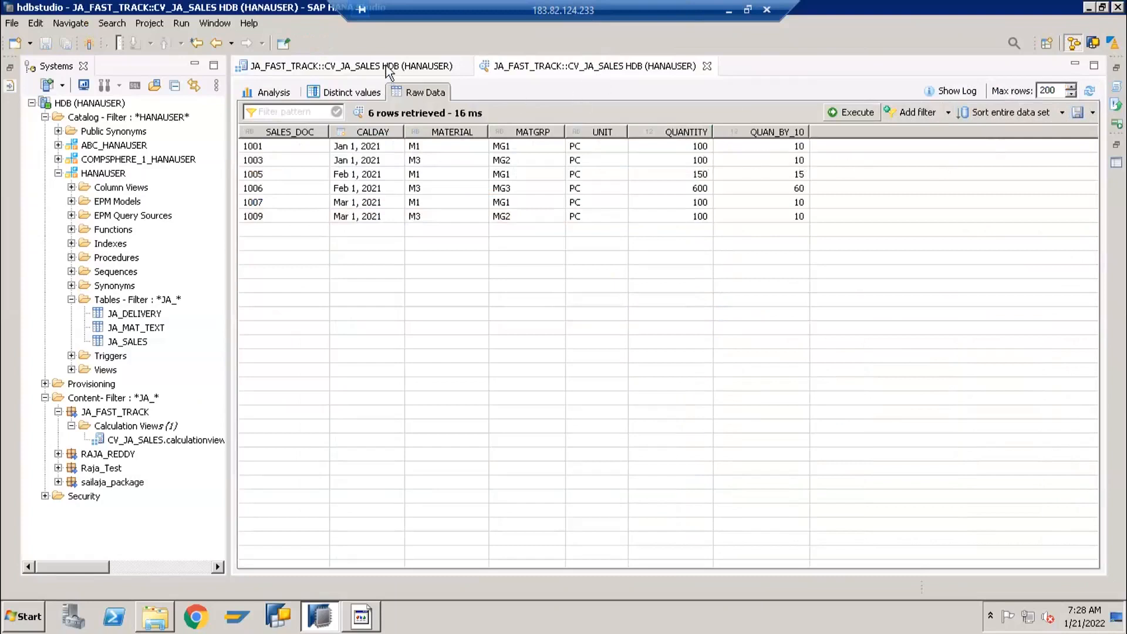
{"action": "left_click", "coordinate": [421, 72]}
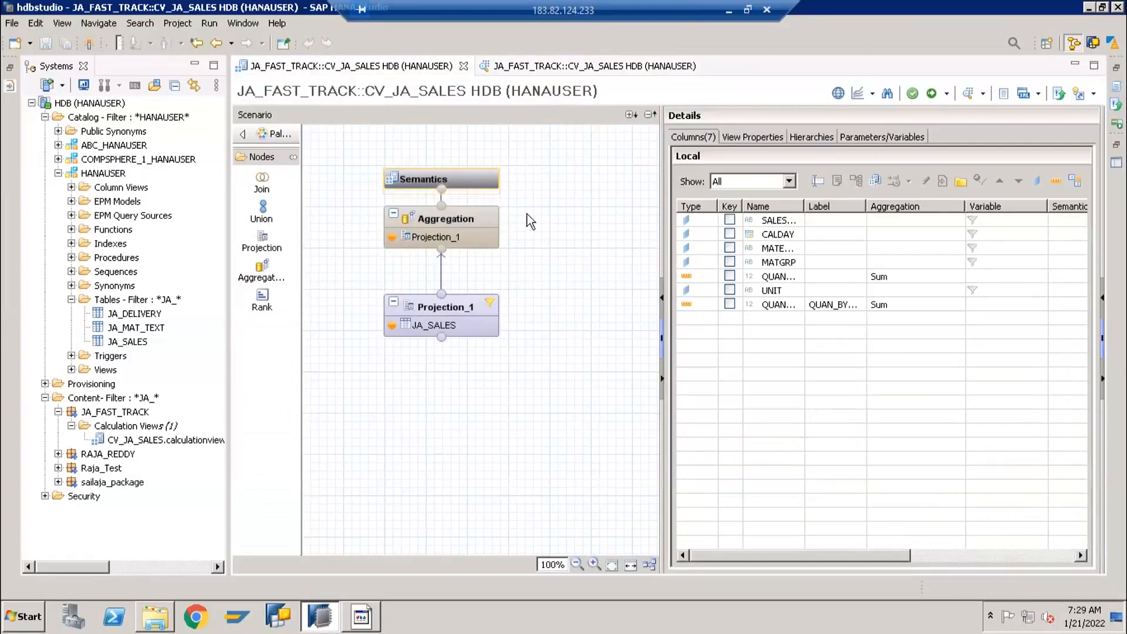
{"action": "left_click", "coordinate": [611, 68]}
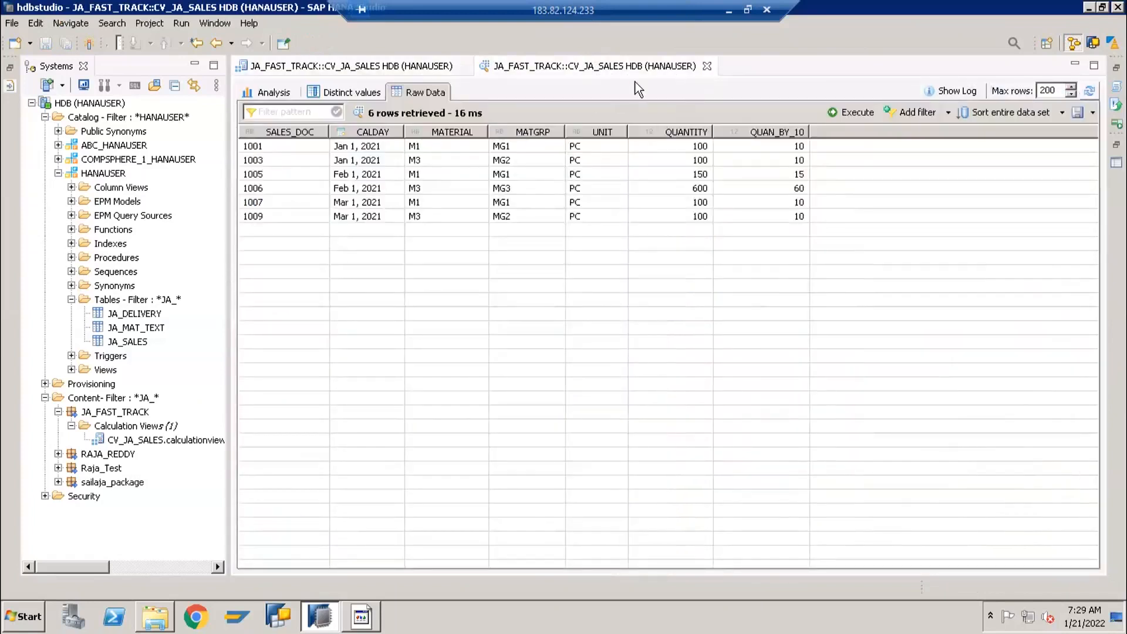
{"action": "left_click", "coordinate": [412, 68]}
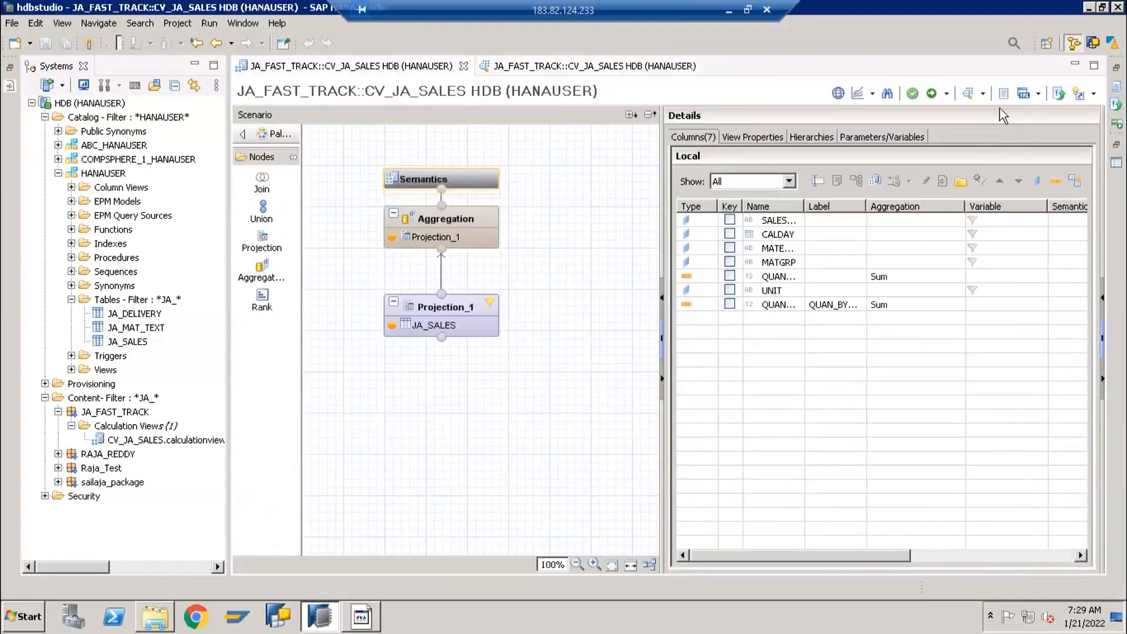
Step: Open a new data preview of the view and check the QUAN_BY_10 values row by row in the raw data
{"action": "left_click", "coordinate": [966, 97]}
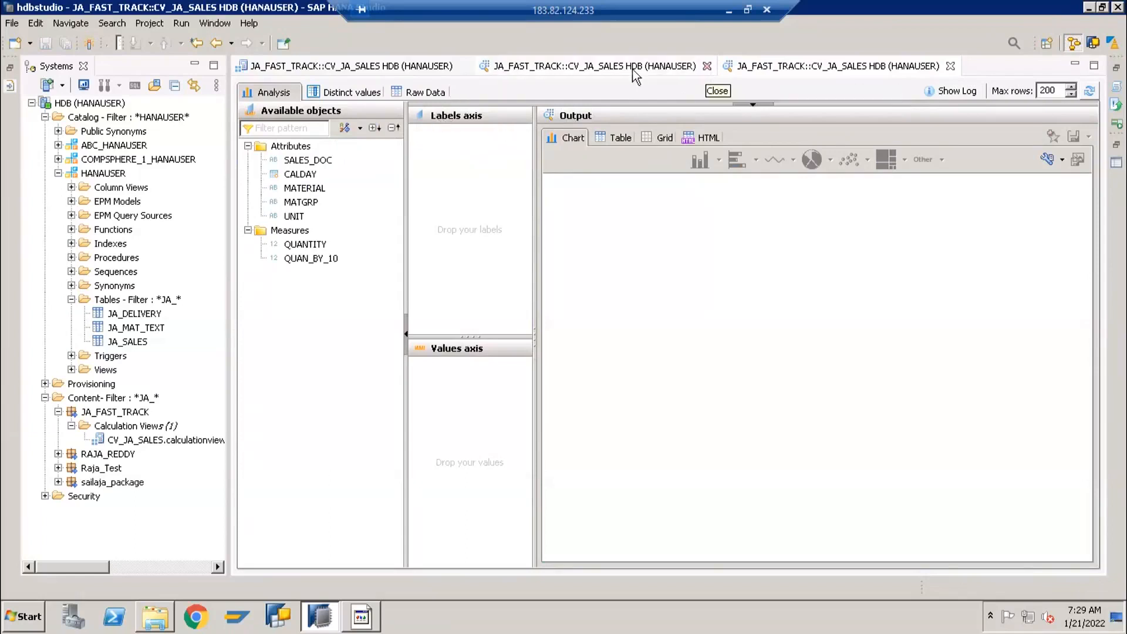
{"action": "left_click", "coordinate": [427, 93]}
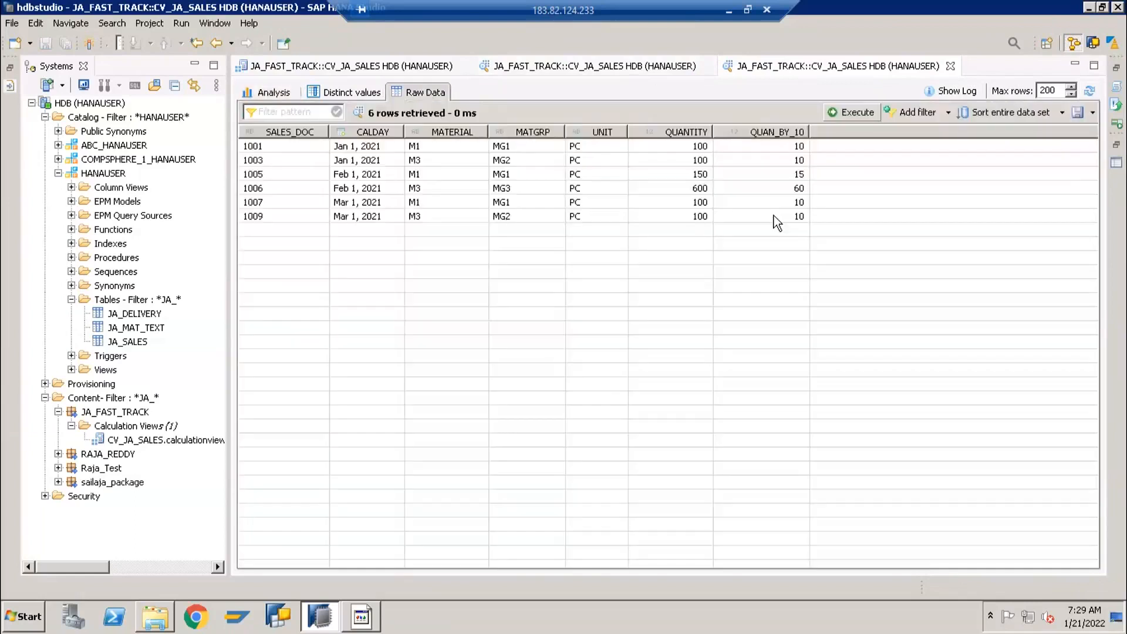
{"action": "left_click", "coordinate": [780, 149]}
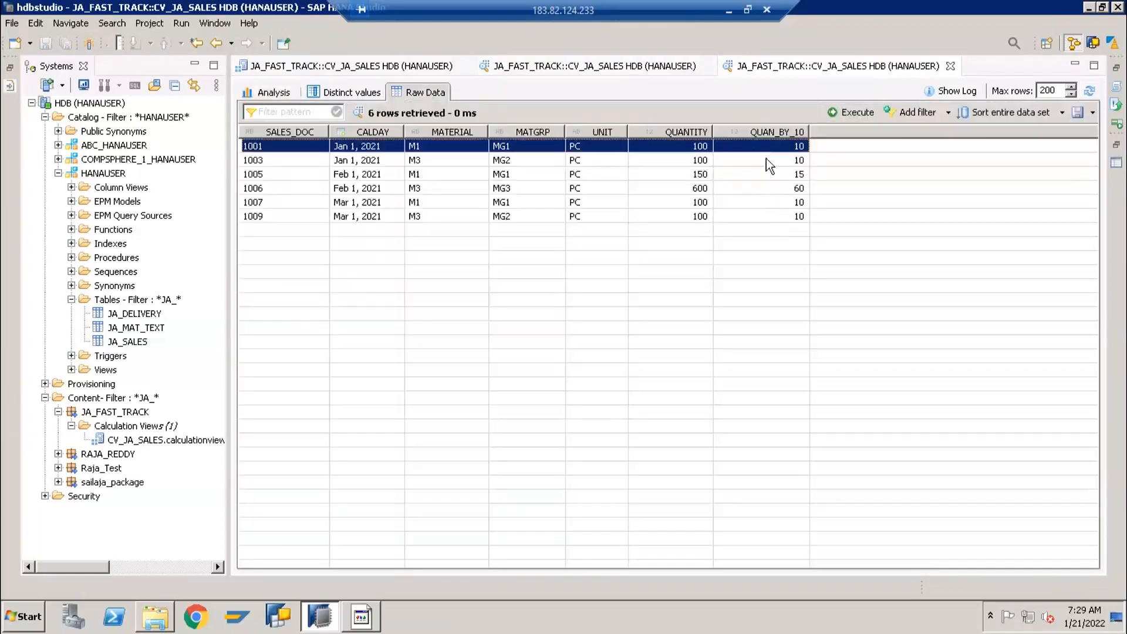
{"action": "key", "text": "Down"}
{"action": "key", "text": "Down"}
{"action": "key", "text": "Down"}
{"action": "key", "text": "Down"}
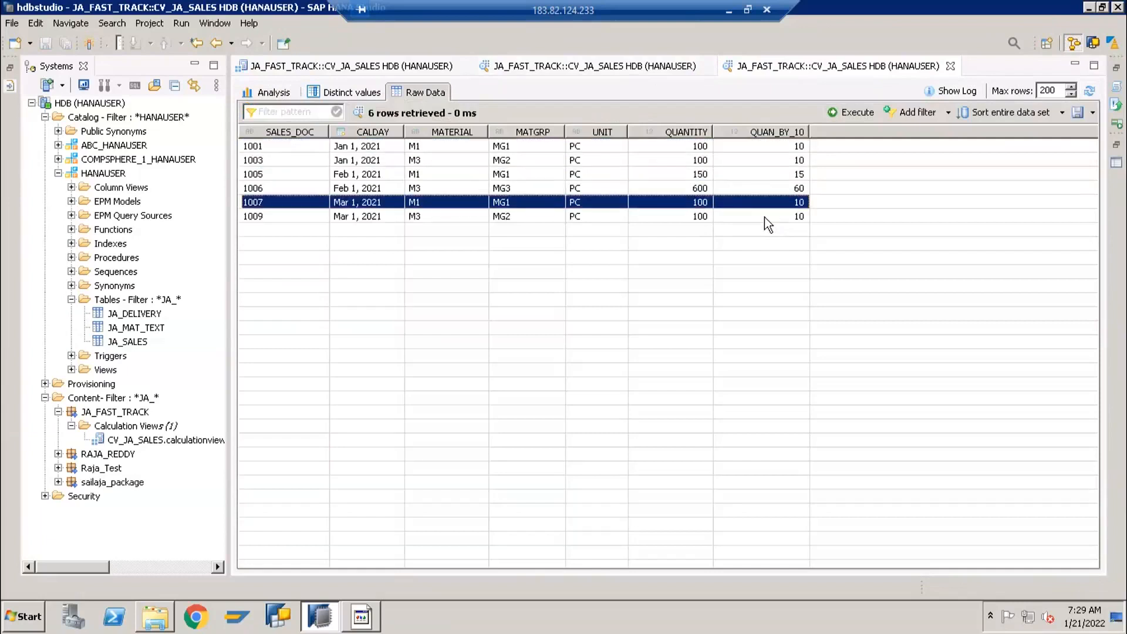
{"action": "key", "text": "Down"}
{"action": "left_click", "coordinate": [780, 170]}
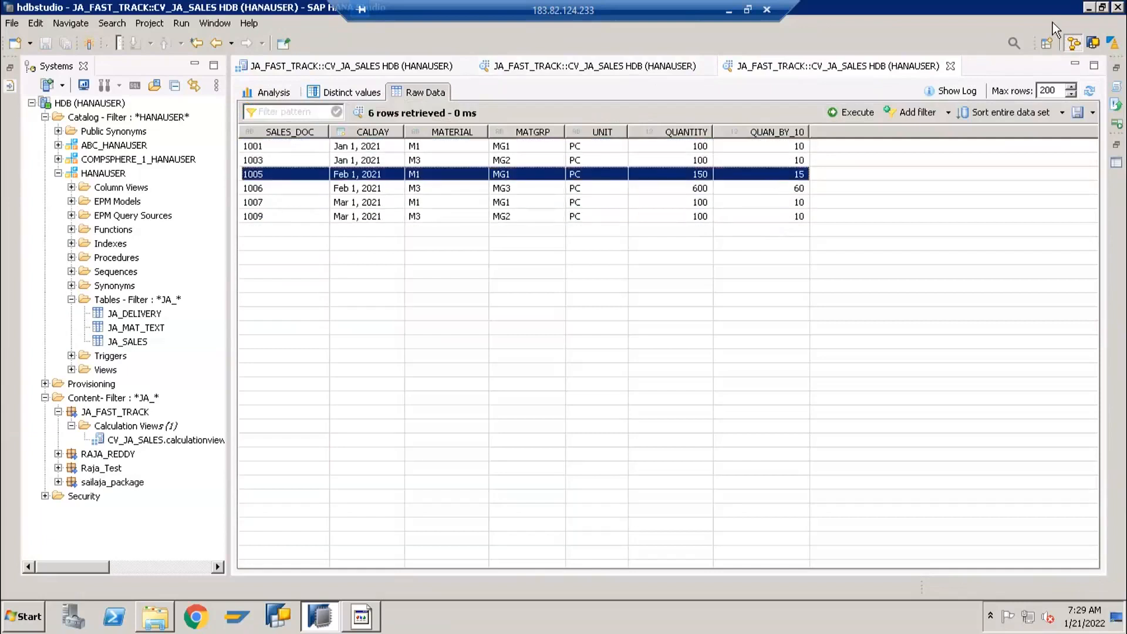
{"action": "left_click", "coordinate": [1089, 7]}
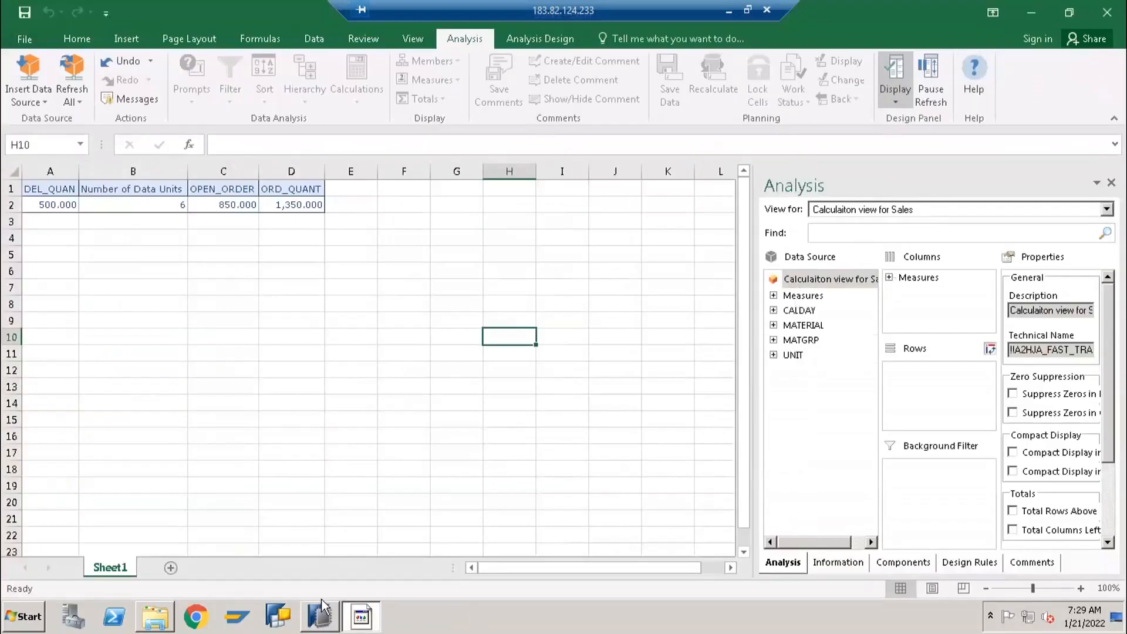
{"action": "left_click", "coordinate": [329, 619]}
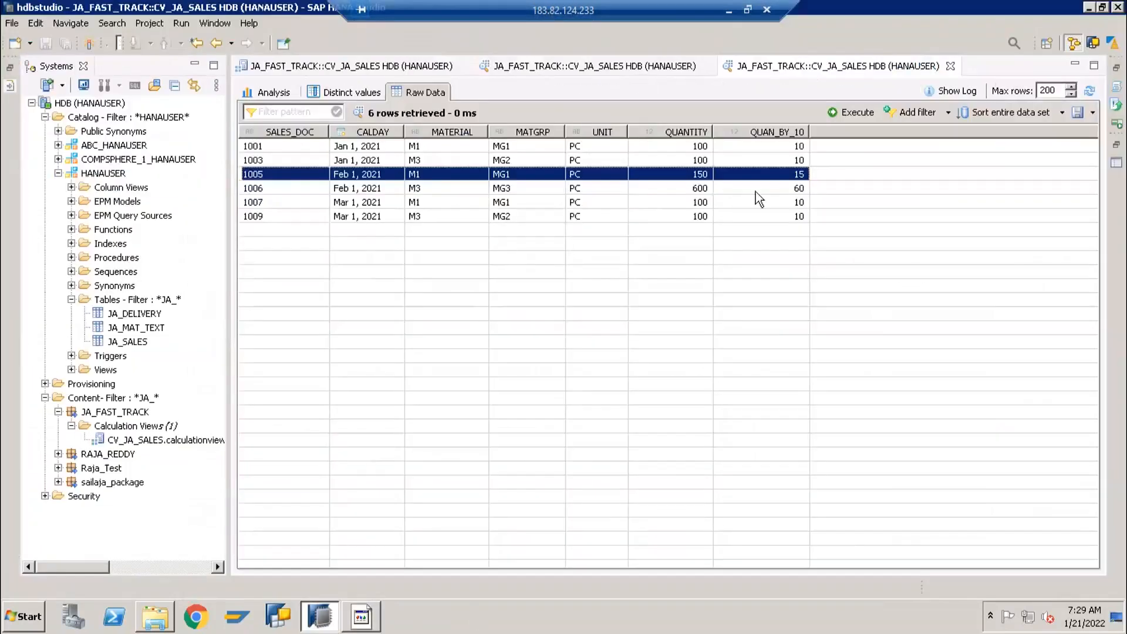
Step: Start another calculated column in Projection_1 and look through the string functions available for its expression
{"action": "left_click", "coordinate": [422, 66]}
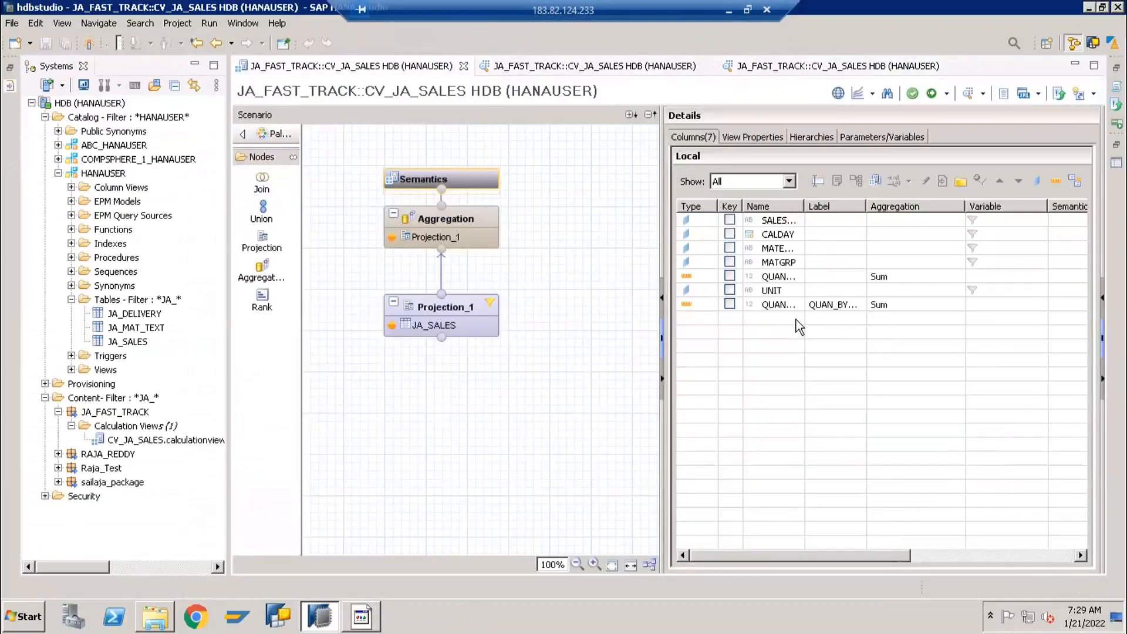
{"action": "left_click", "coordinate": [456, 302]}
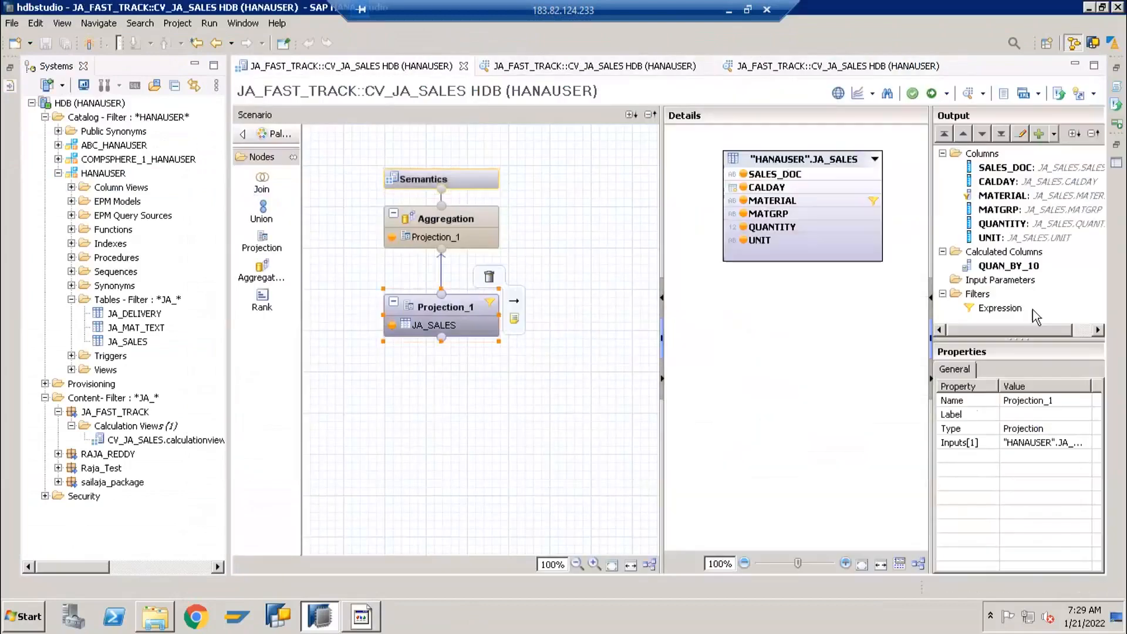
{"action": "left_click", "coordinate": [1009, 267]}
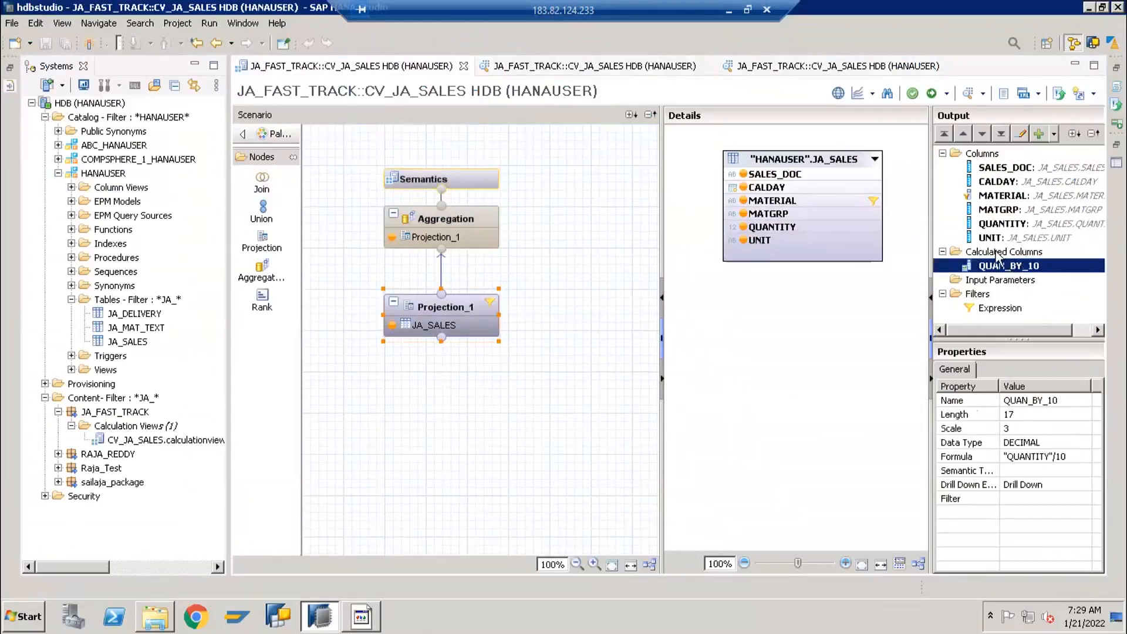
{"action": "left_click", "coordinate": [996, 251]}
{"action": "right_click", "coordinate": [996, 254]}
{"action": "left_click", "coordinate": [1016, 260]}
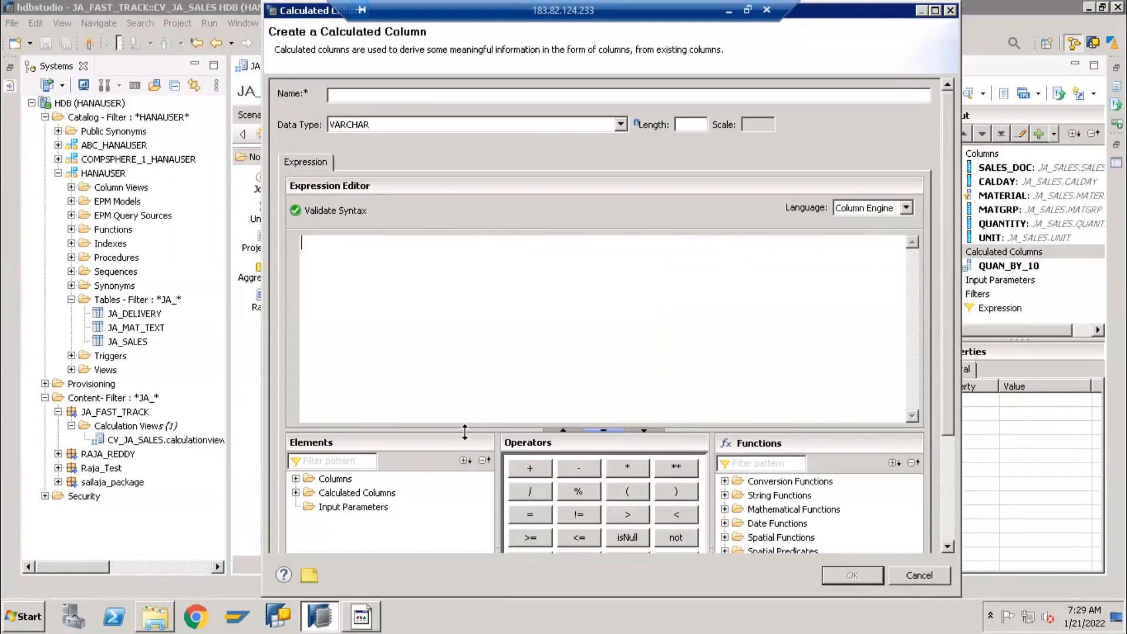
{"action": "left_click_drag", "start_coordinate": [483, 308], "coordinate": [470, 364]}
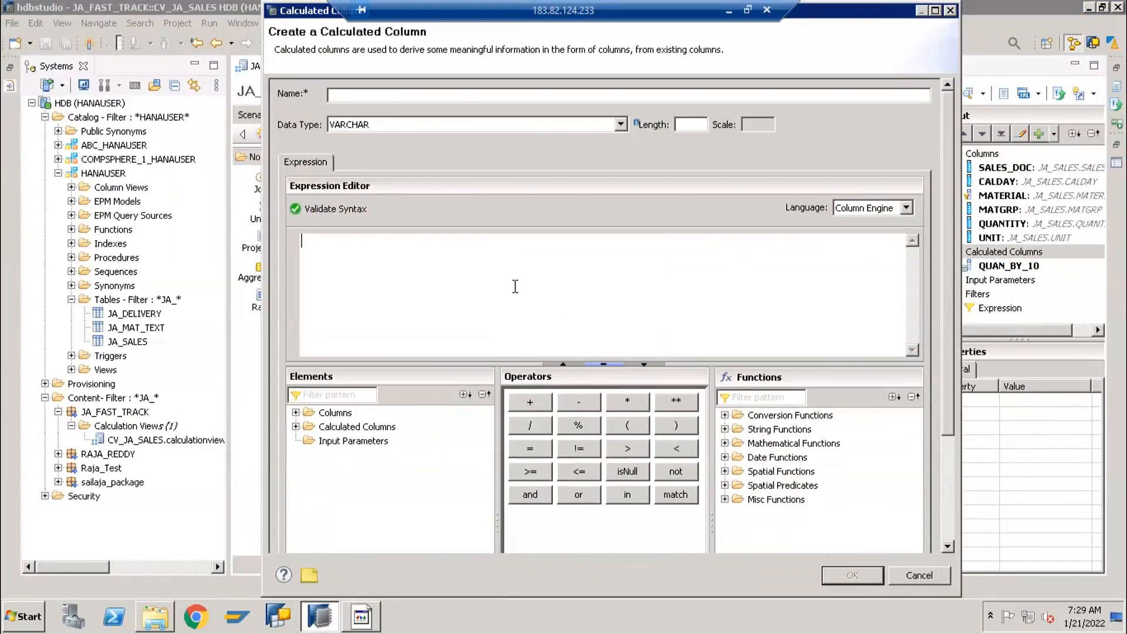
{"action": "left_click", "coordinate": [743, 418]}
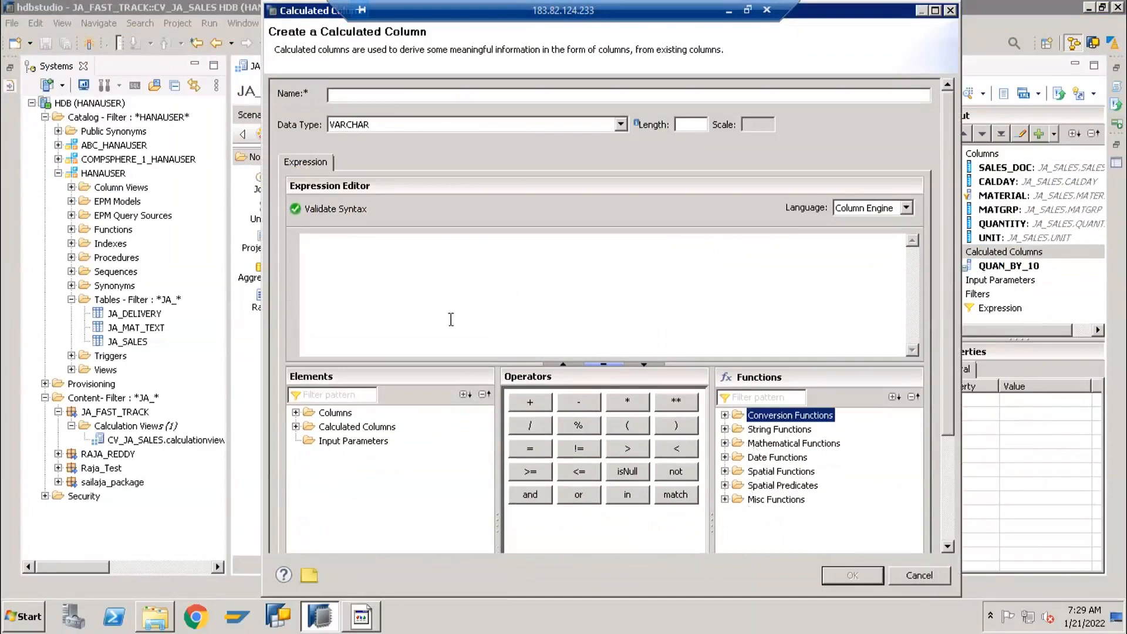
{"action": "left_click", "coordinate": [726, 430]}
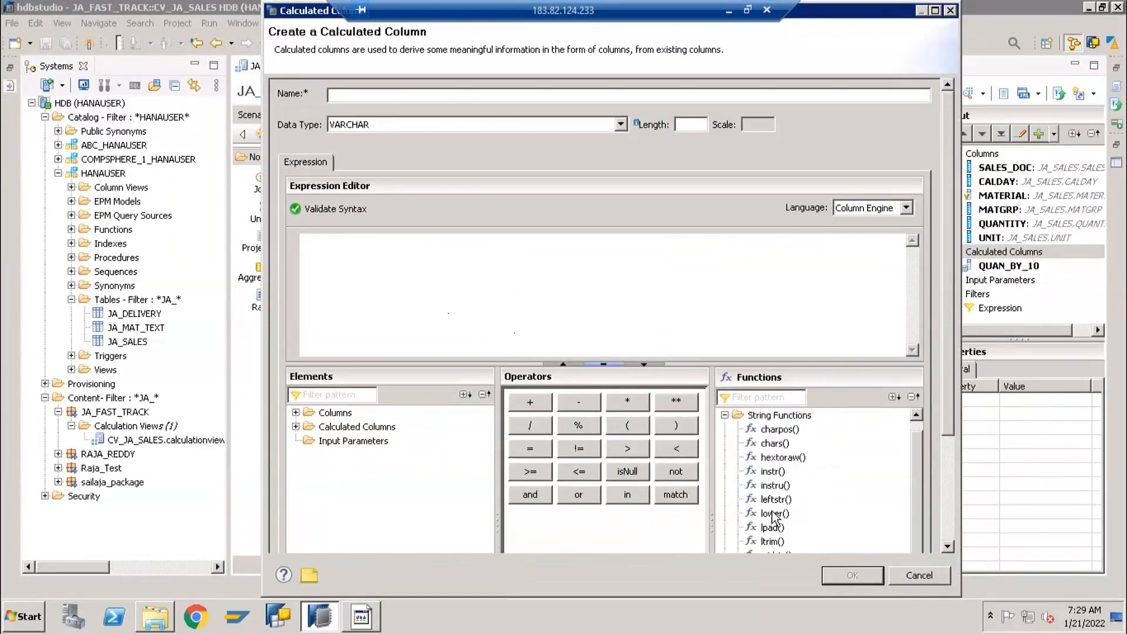
{"action": "scroll", "coordinate": [773, 519], "scroll_direction": "down", "scroll_amount": 3}
{"action": "scroll", "coordinate": [772, 519], "scroll_direction": "up", "scroll_amount": 3}
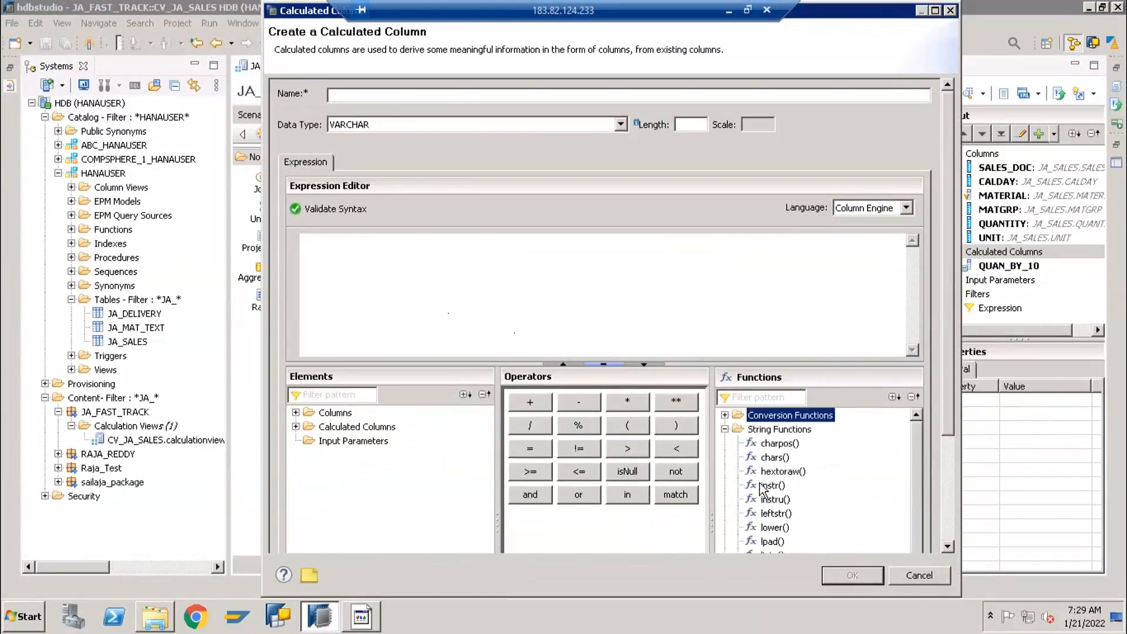
{"action": "left_click", "coordinate": [725, 430]}
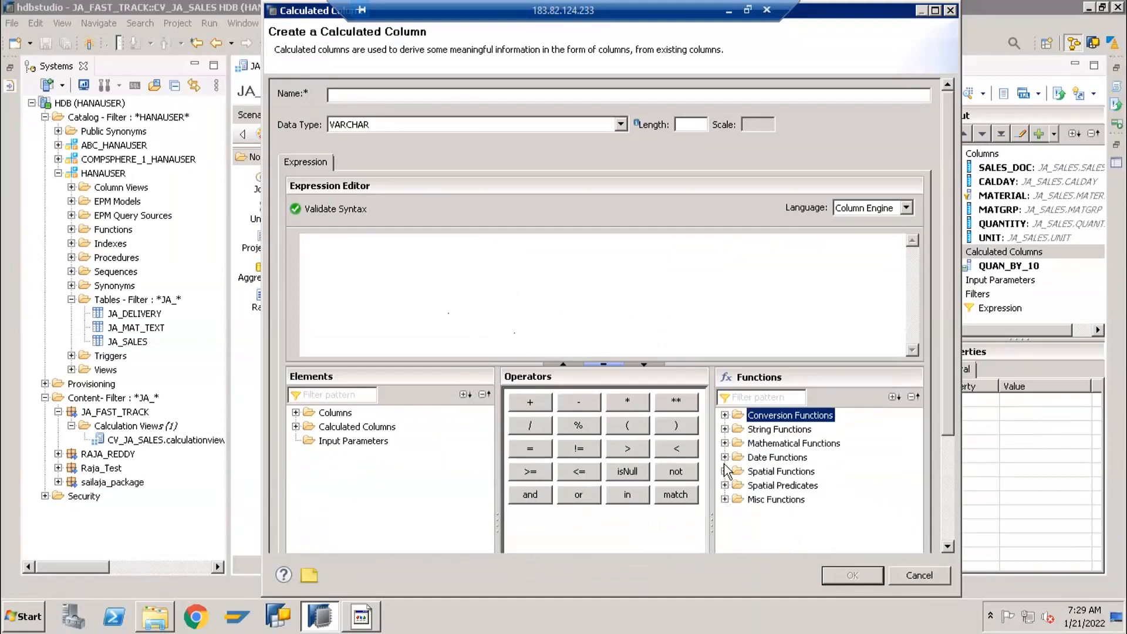
Step: Create the calculated column PRICE as an INTEGER with the expression 150, and add it to the Aggregation node's output
{"action": "left_click", "coordinate": [640, 286]}
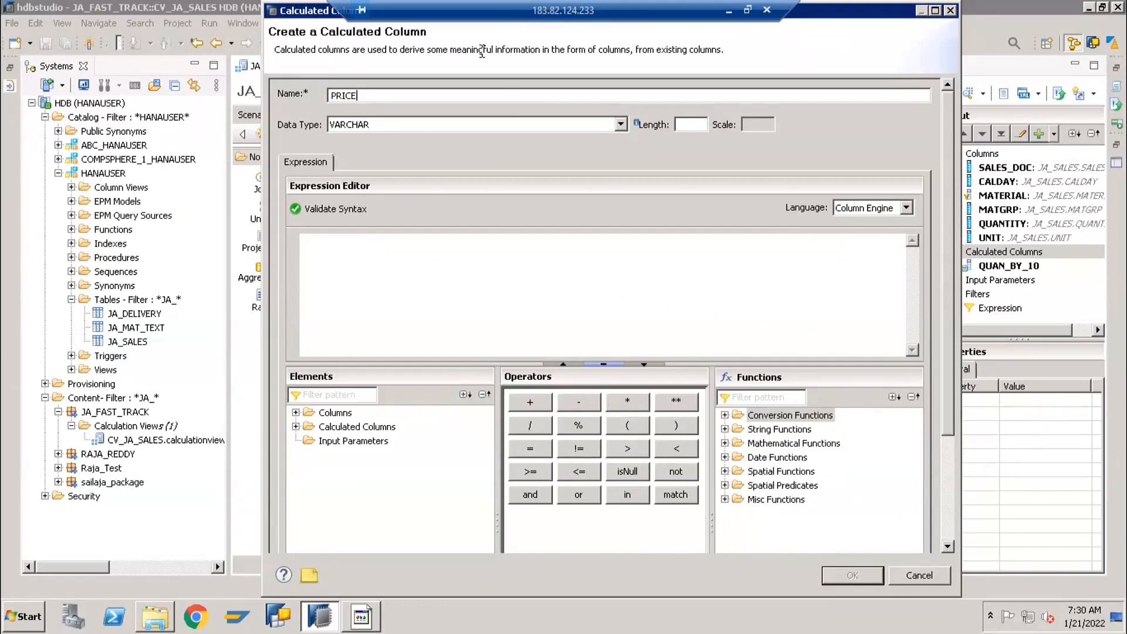
{"action": "left_click", "coordinate": [414, 126]}
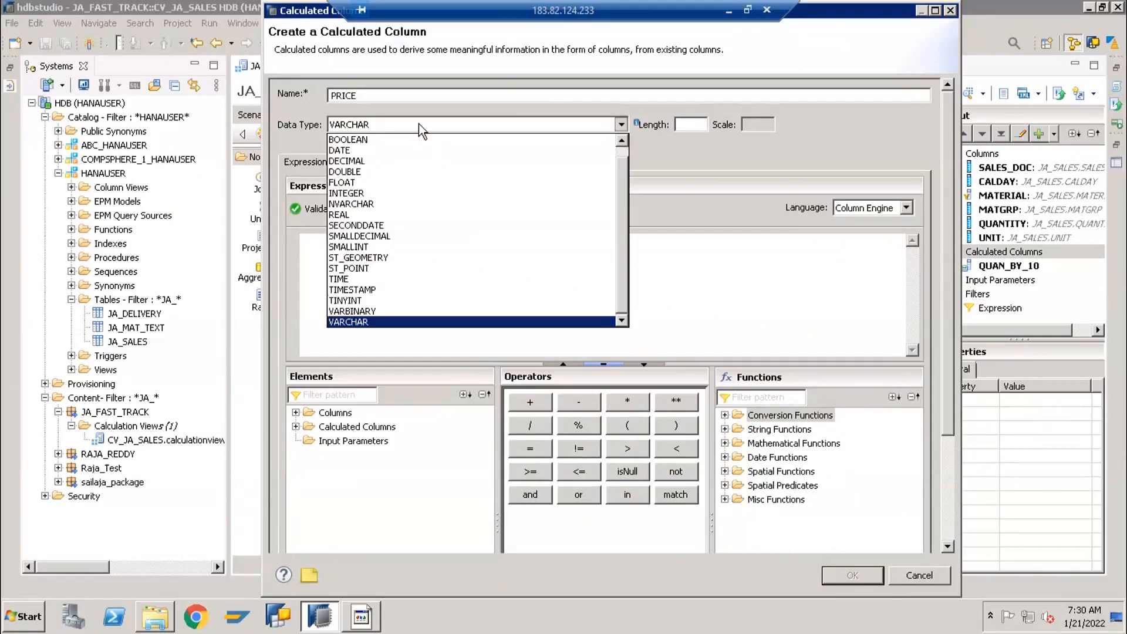
{"action": "left_click", "coordinate": [385, 194]}
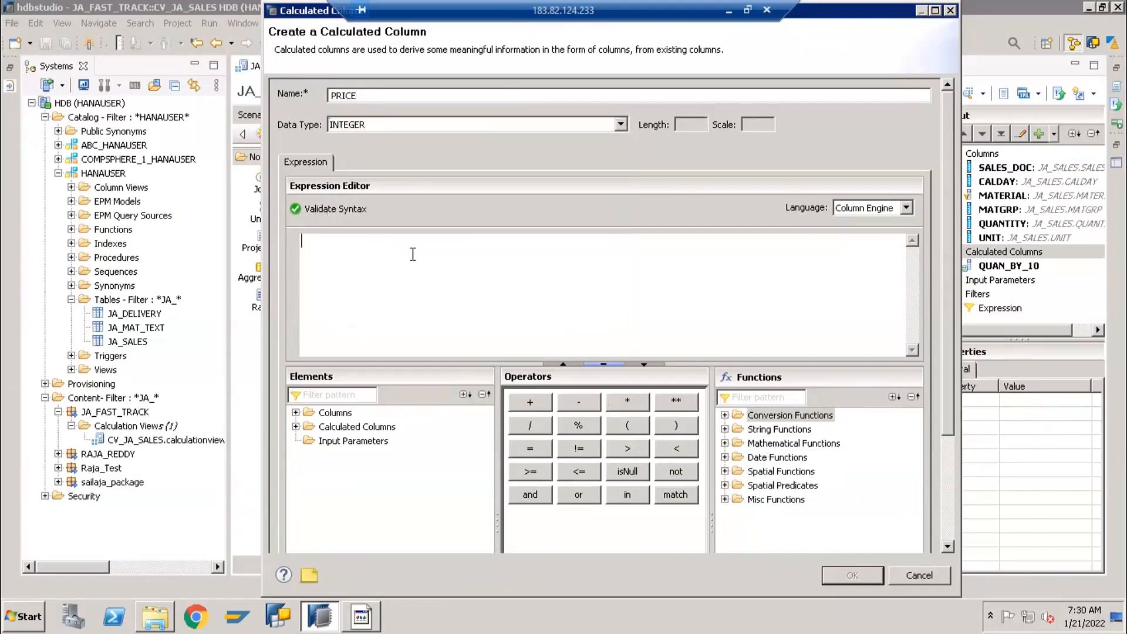
{"action": "type", "text": "150"}
{"action": "left_click", "coordinate": [332, 209]}
{"action": "left_click", "coordinate": [737, 325]}
{"action": "left_click", "coordinate": [851, 576]}
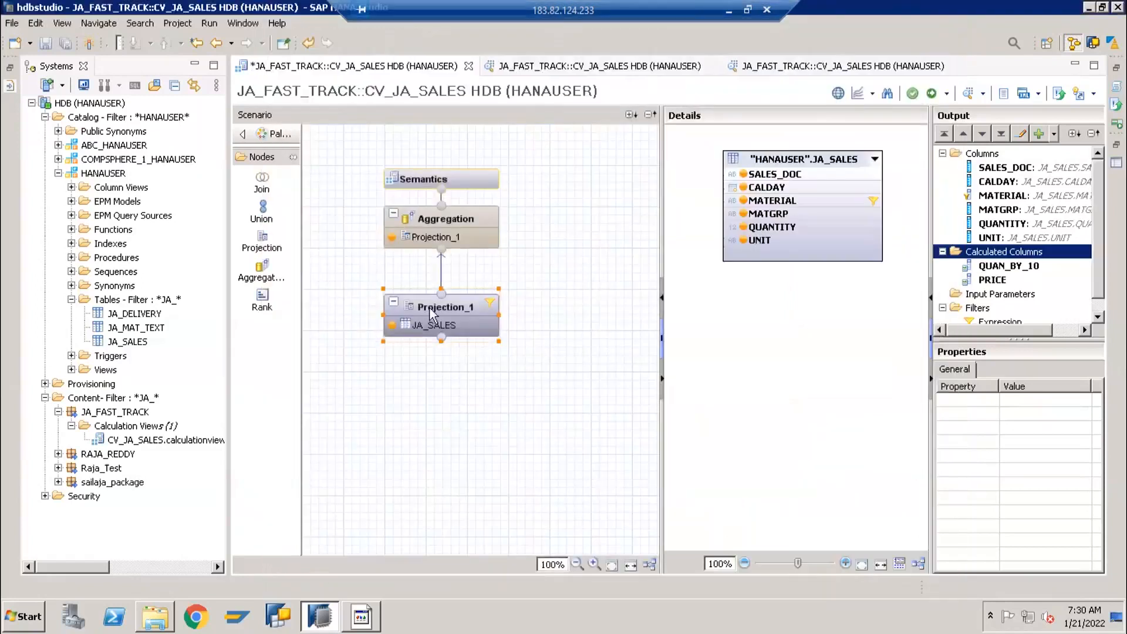
{"action": "left_click", "coordinate": [477, 209]}
{"action": "left_click", "coordinate": [747, 270]}
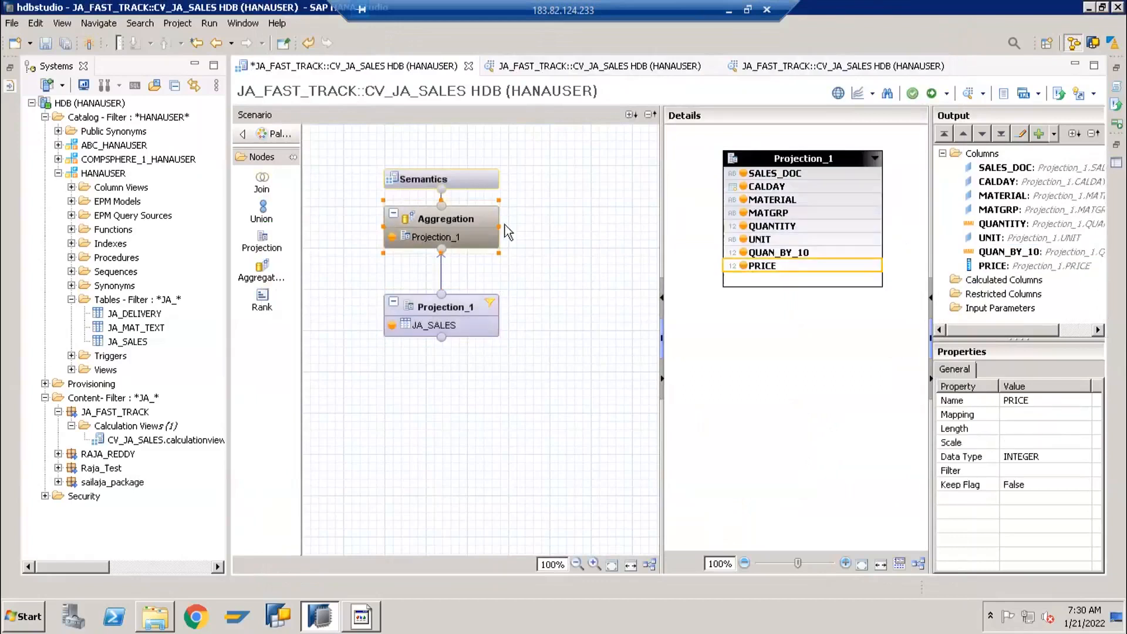
Step: Assign PRICE as a measure in the Semantics node and activate the calculation view
{"action": "left_click_drag", "start_coordinate": [459, 181], "coordinate": [468, 178]}
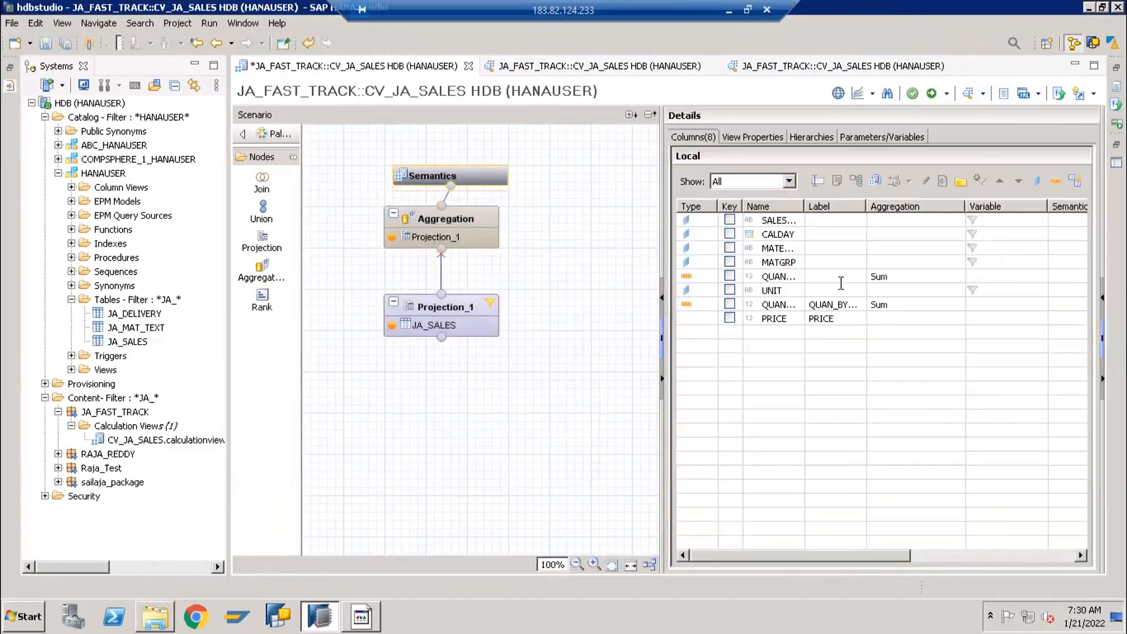
{"action": "left_click", "coordinate": [1076, 180]}
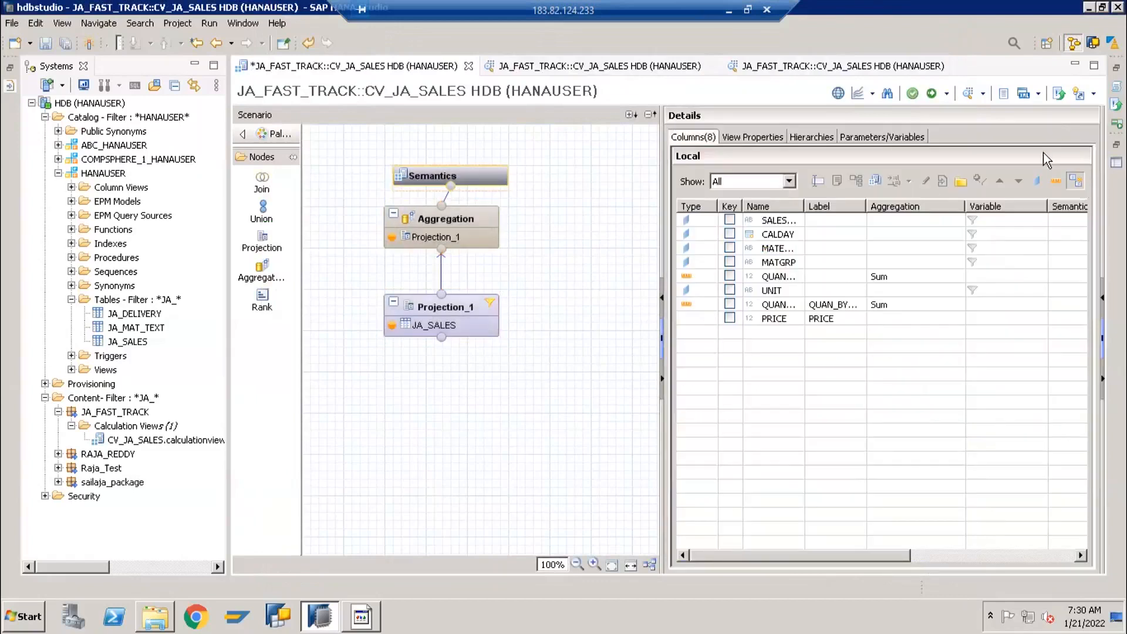
{"action": "left_click", "coordinate": [928, 95]}
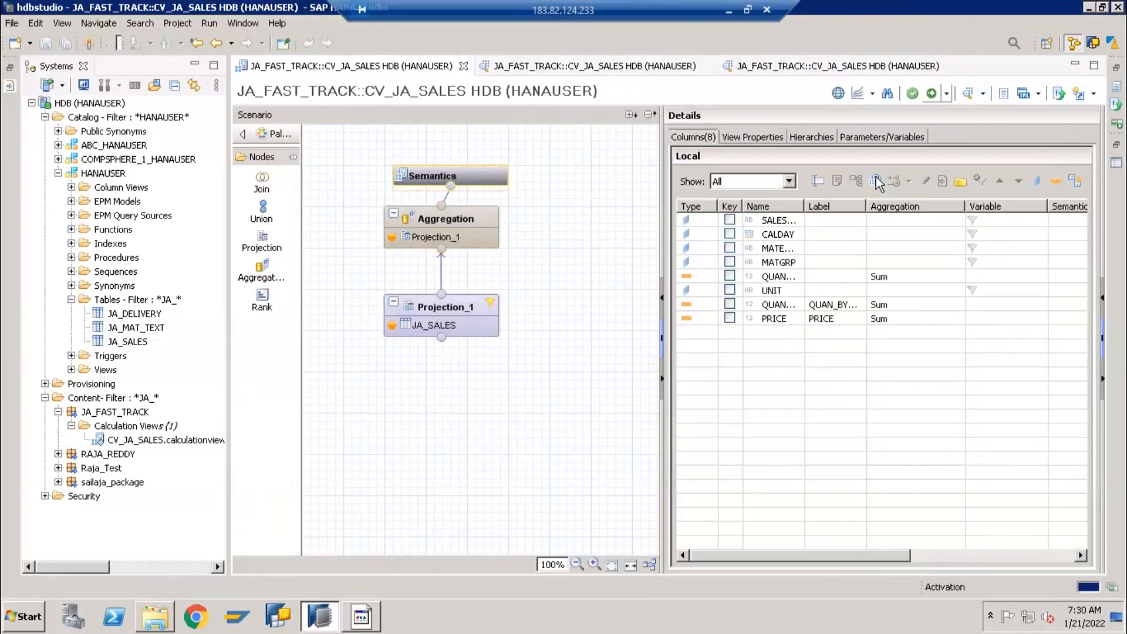
Step: Open a new data preview to check PRICE in the raw data, and return to the view editor
{"action": "left_click", "coordinate": [967, 94]}
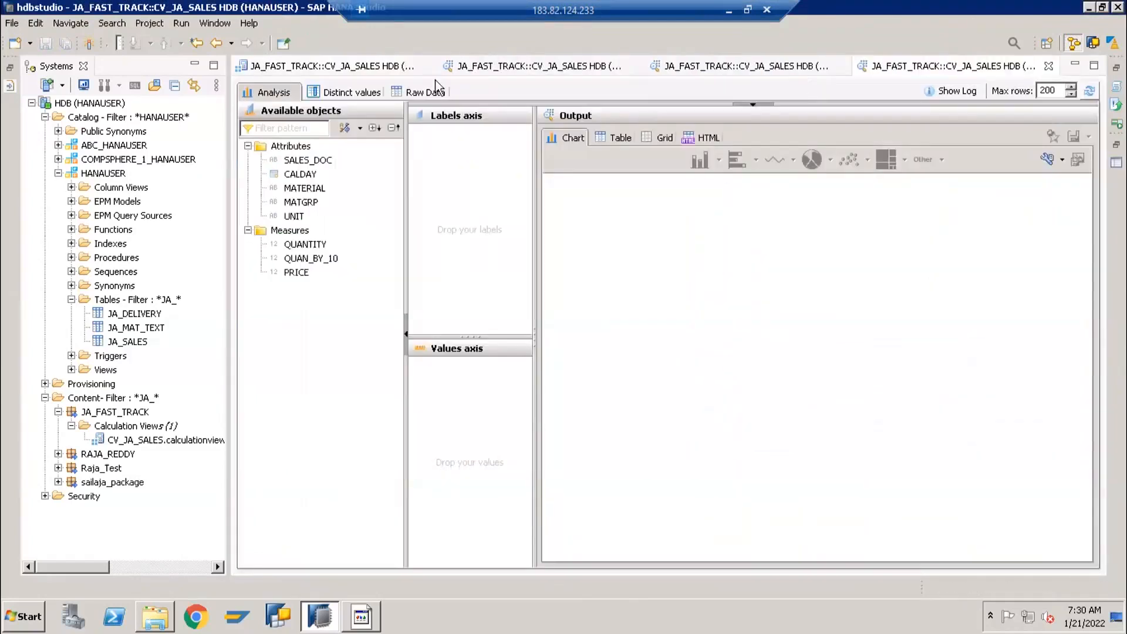
{"action": "left_click", "coordinate": [430, 91]}
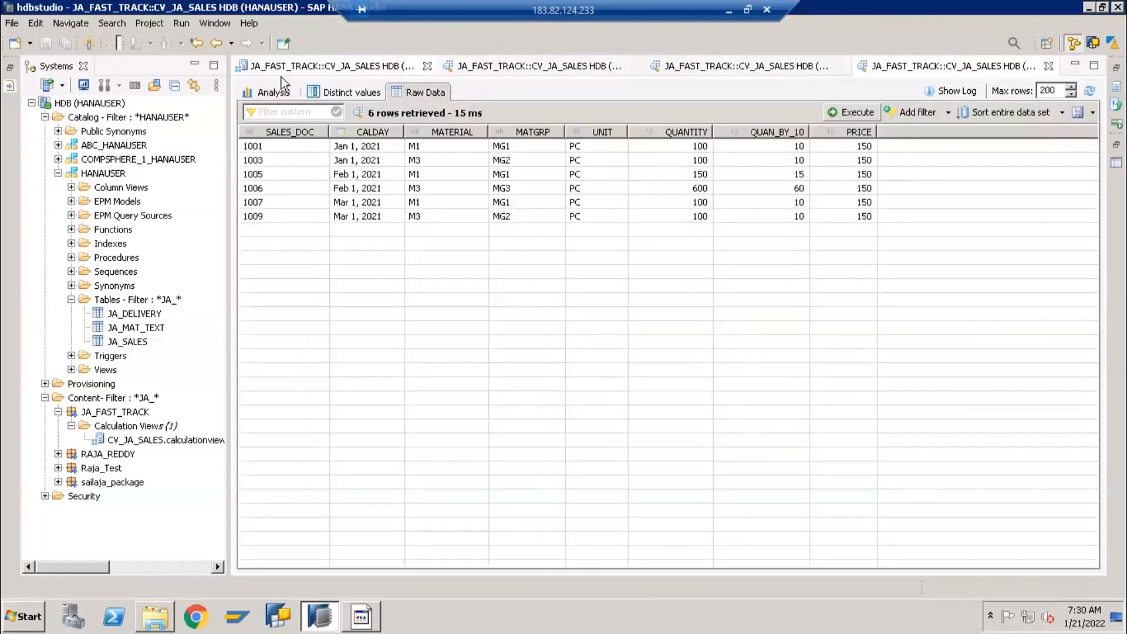
{"action": "left_click", "coordinate": [294, 68]}
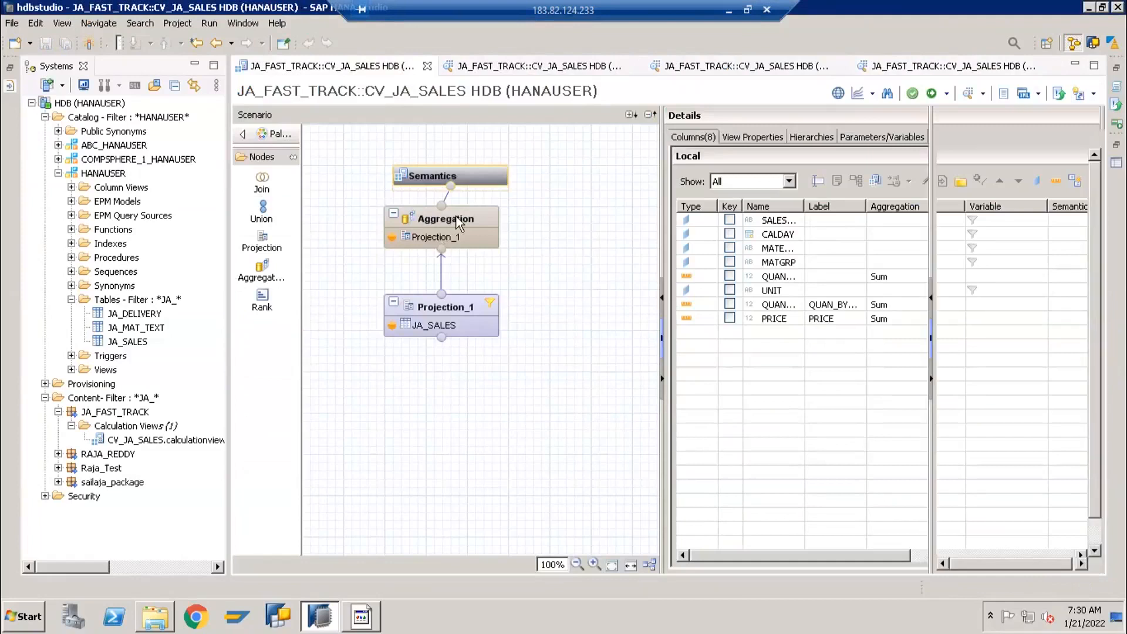
Step: Inspect the properties and formulas of the calculated columns QUAN_BY_10 and PRICE in Projection_1
{"action": "left_click", "coordinate": [458, 222]}
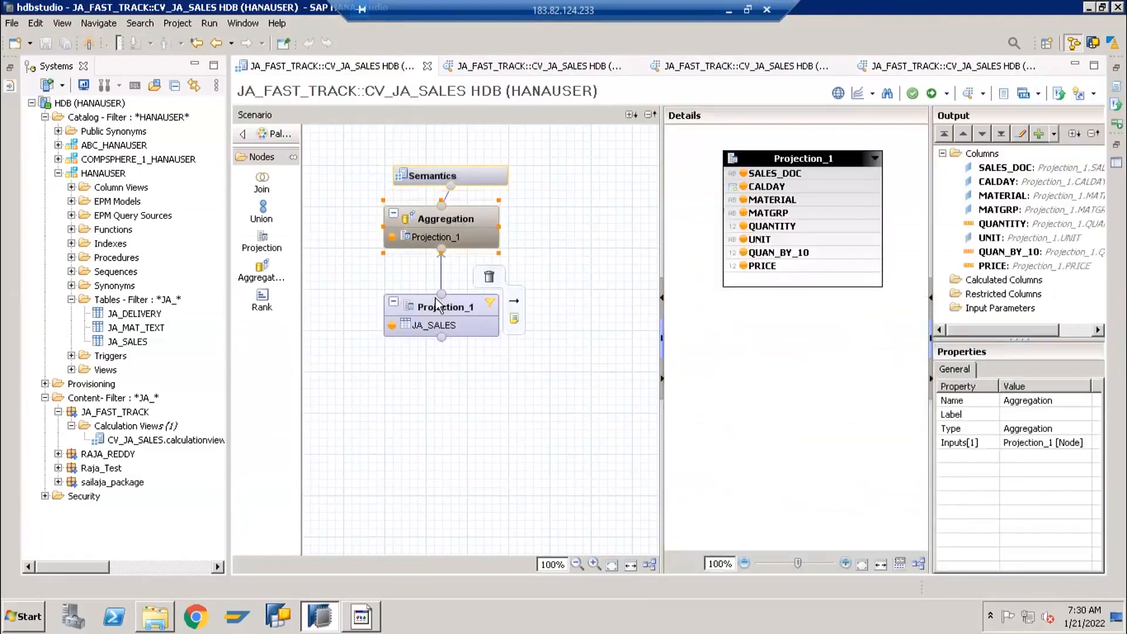
{"action": "left_click", "coordinate": [437, 306]}
{"action": "left_click", "coordinate": [1003, 266]}
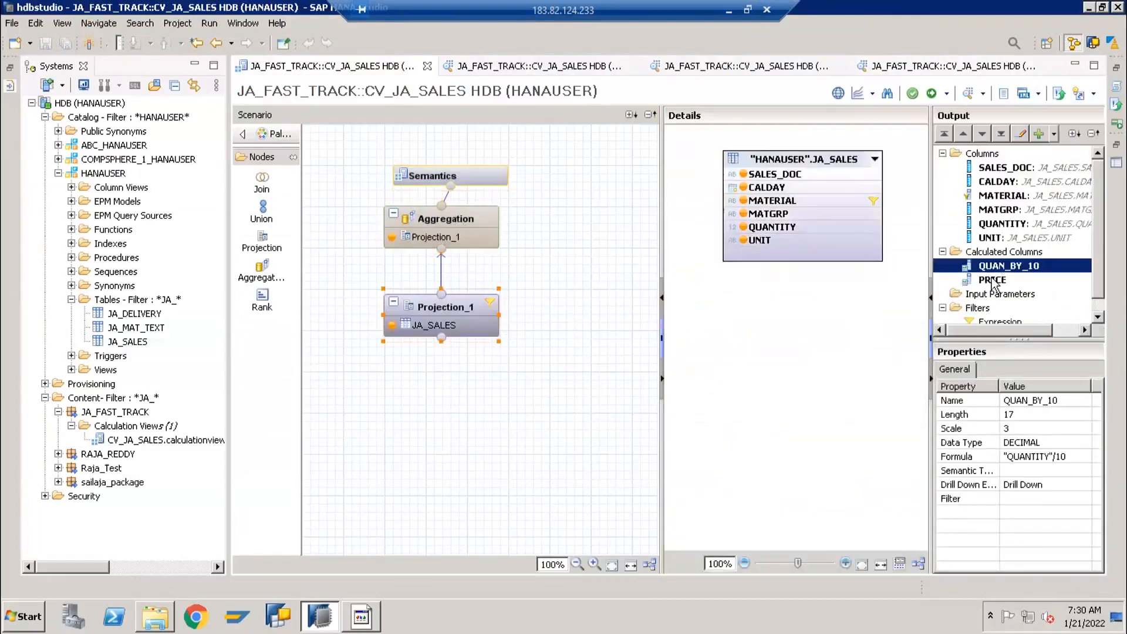
{"action": "left_click", "coordinate": [993, 281]}
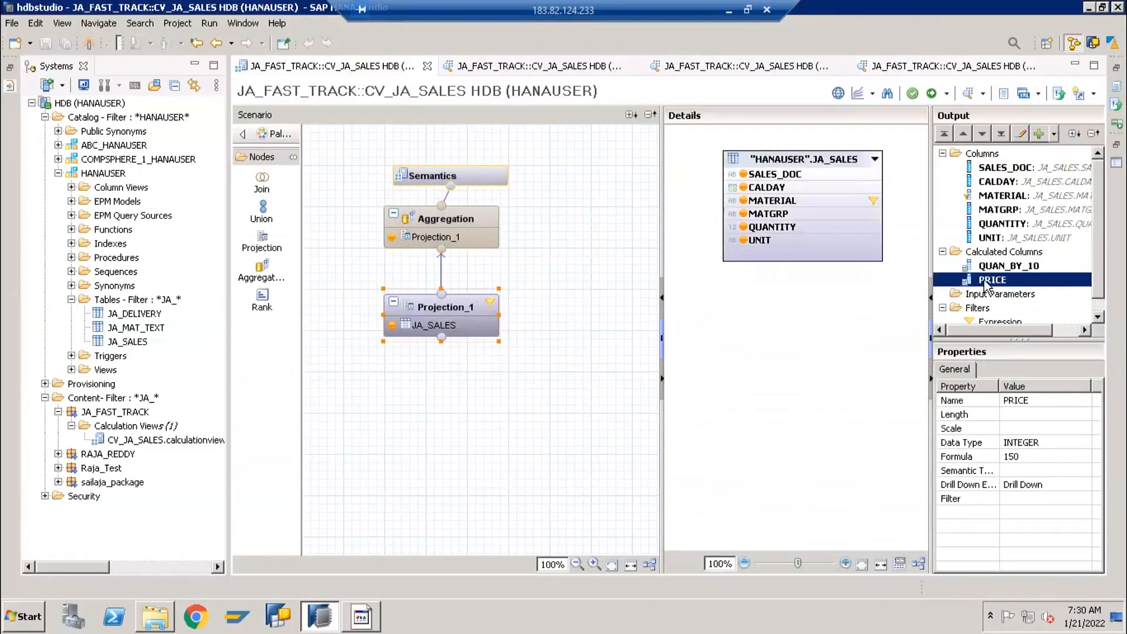
Step: Start another calculated column in Projection_1 and go through the source columns available for its expression, such as UNIT and CALDAY
{"action": "right_click", "coordinate": [998, 252]}
{"action": "left_click", "coordinate": [1013, 267]}
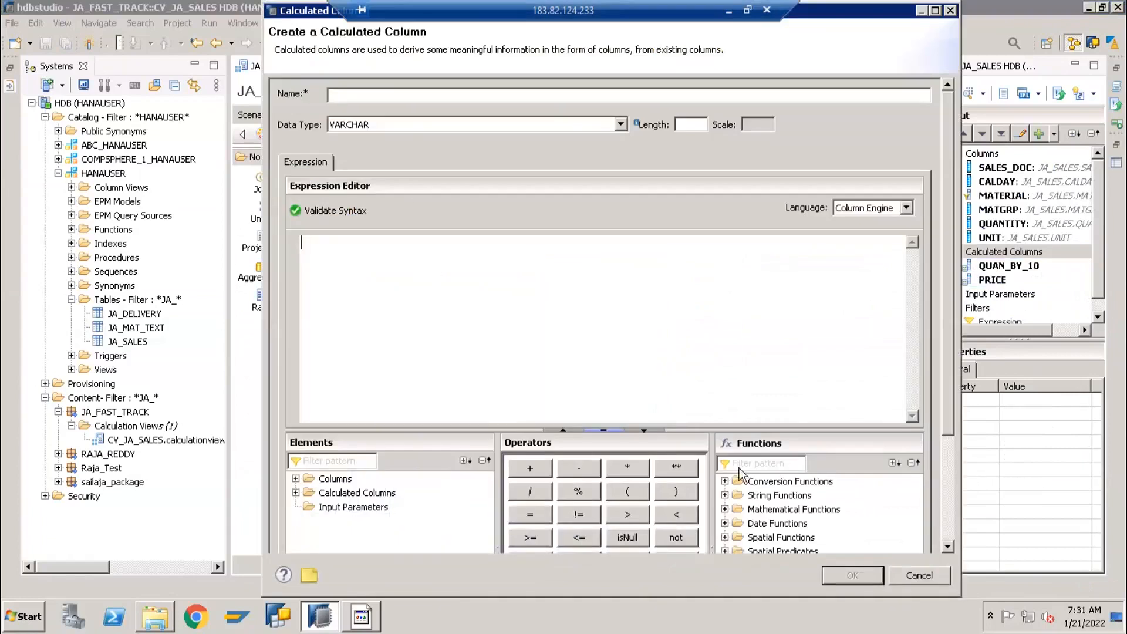
{"action": "left_click_drag", "start_coordinate": [683, 432], "coordinate": [702, 311]}
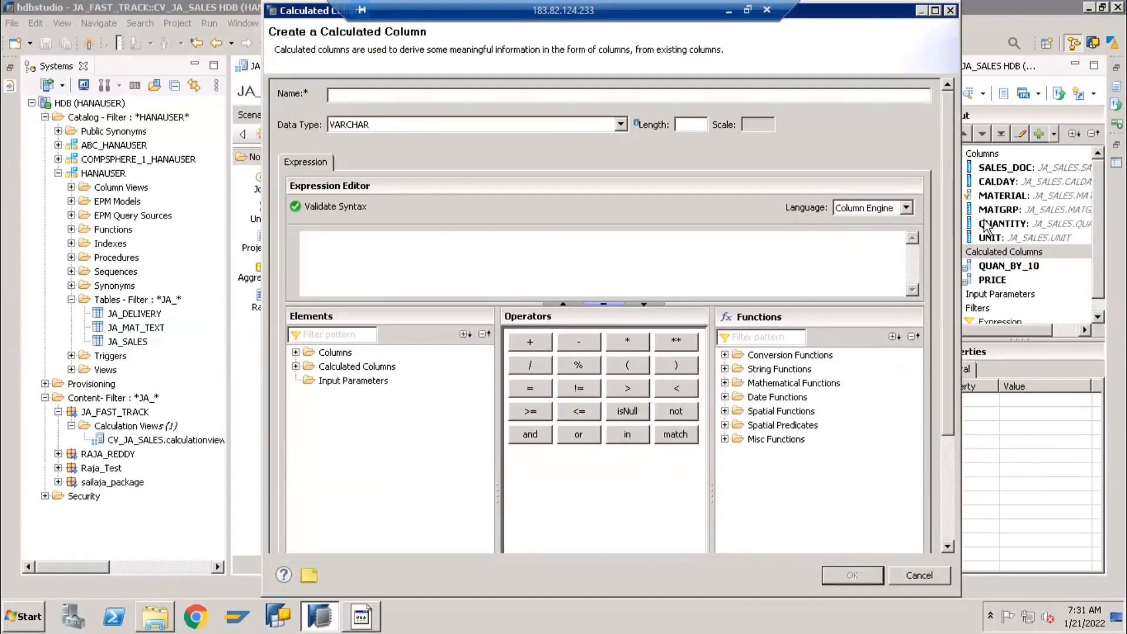
{"action": "left_click", "coordinate": [296, 352]}
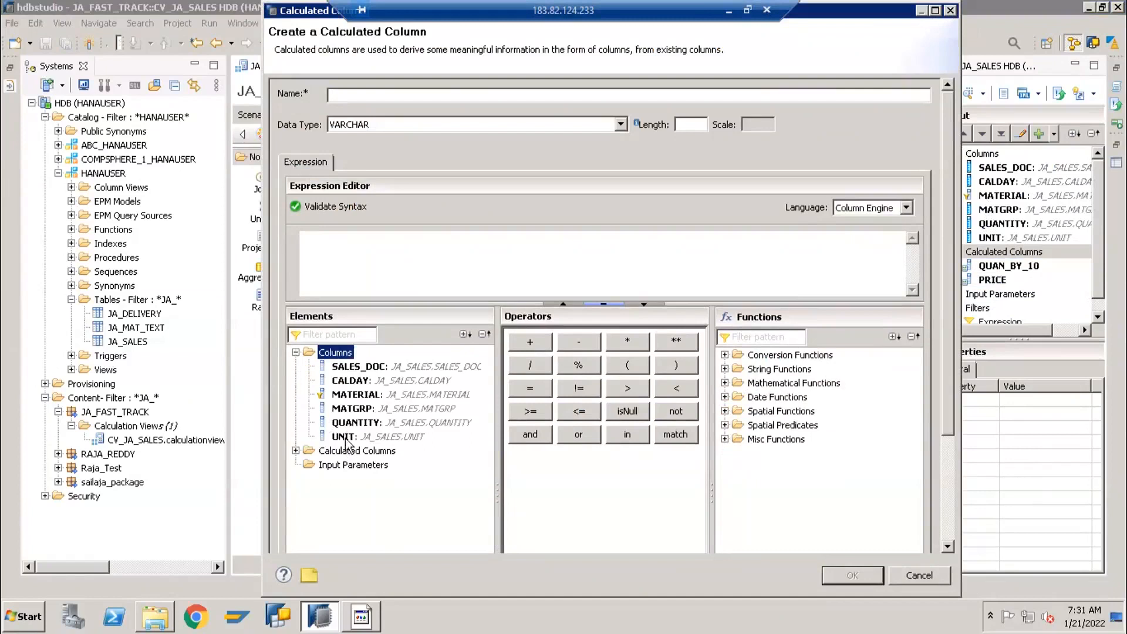
{"action": "left_click", "coordinate": [346, 439]}
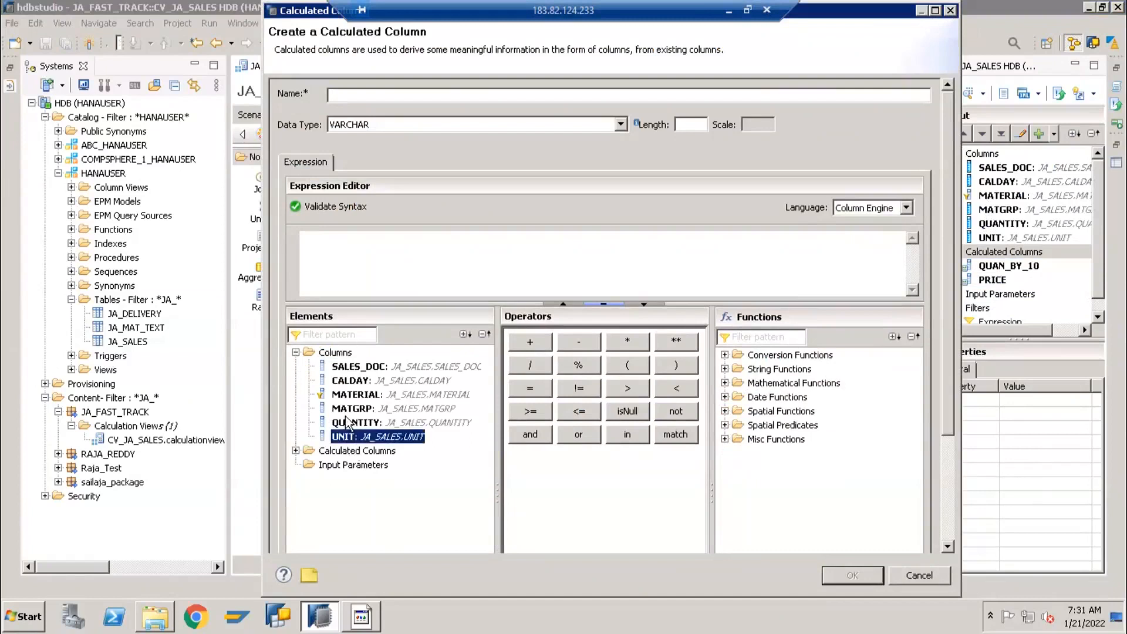
{"action": "left_click", "coordinate": [351, 382]}
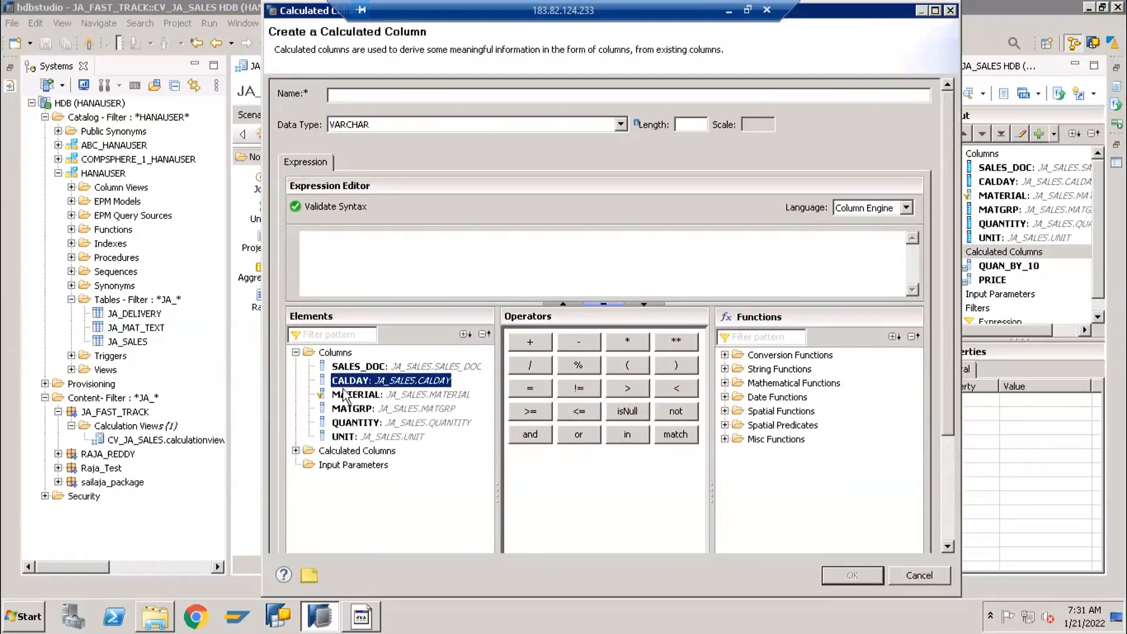
{"action": "left_click", "coordinate": [438, 98]}
{"action": "type", "text": "CALMONTH"}
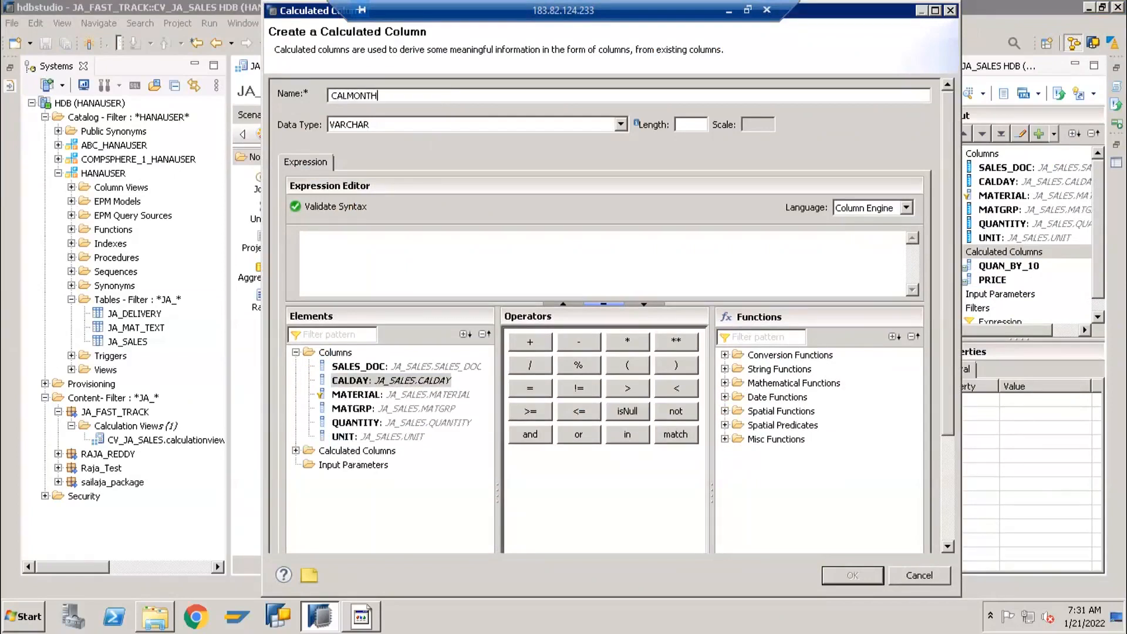
{"action": "key", "text": "ctrl+a"}
{"action": "left_click", "coordinate": [332, 95]}
{"action": "double_click", "coordinate": [332, 95]}
{"action": "key", "text": "BackSpace"}
Step: Define the calculated column YEAR as VARCHAR with length 4 and the placeholder expression 1, and save it
{"action": "left_click", "coordinate": [453, 122]}
{"action": "left_click", "coordinate": [452, 122]}
{"action": "left_click", "coordinate": [704, 126]}
{"action": "type", "text": "4"}
{"action": "left_click", "coordinate": [498, 264]}
{"action": "type", "text": "1"}
{"action": "left_click", "coordinate": [858, 581]}
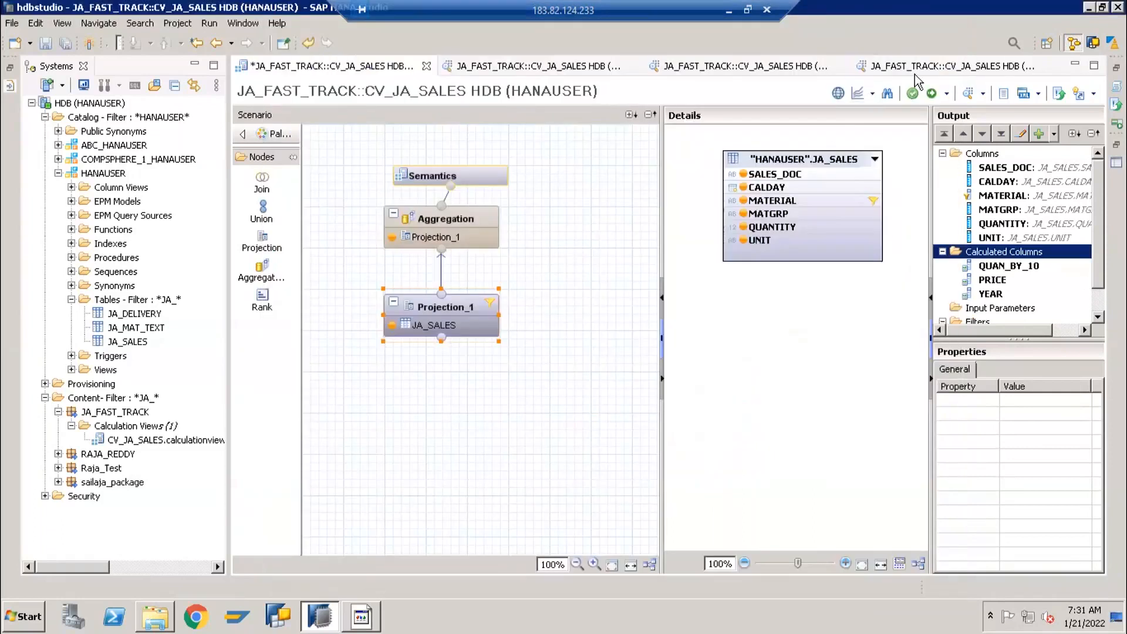
Step: Check the date column in the open raw data previews, and reopen the calculated column YEAR to clear its expression
{"action": "left_click", "coordinate": [918, 66]}
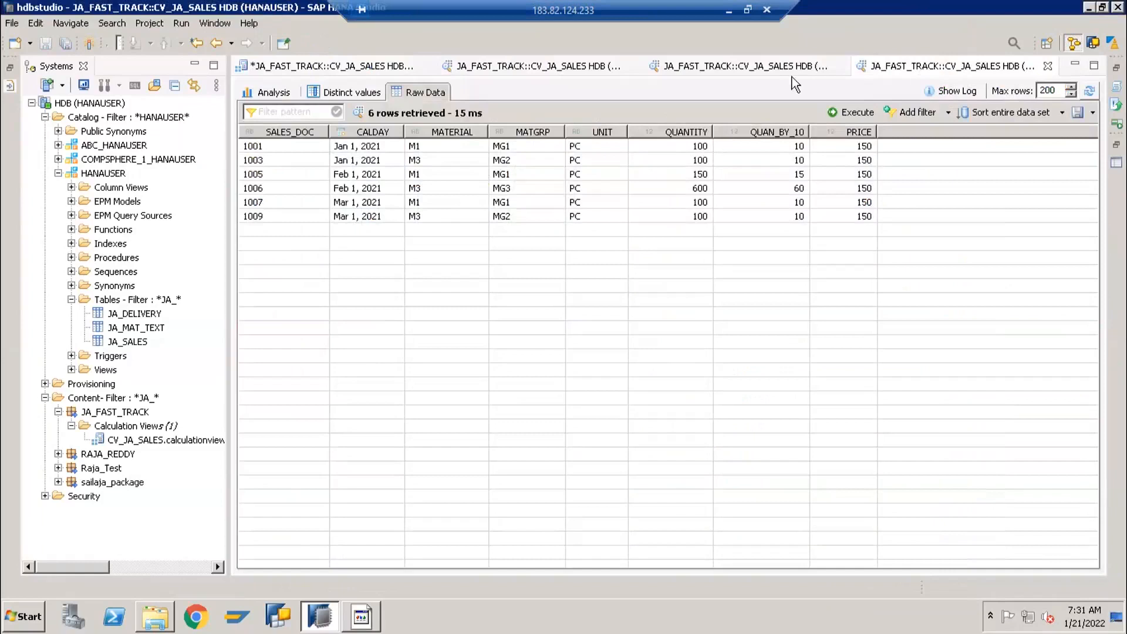
{"action": "left_click", "coordinate": [528, 69]}
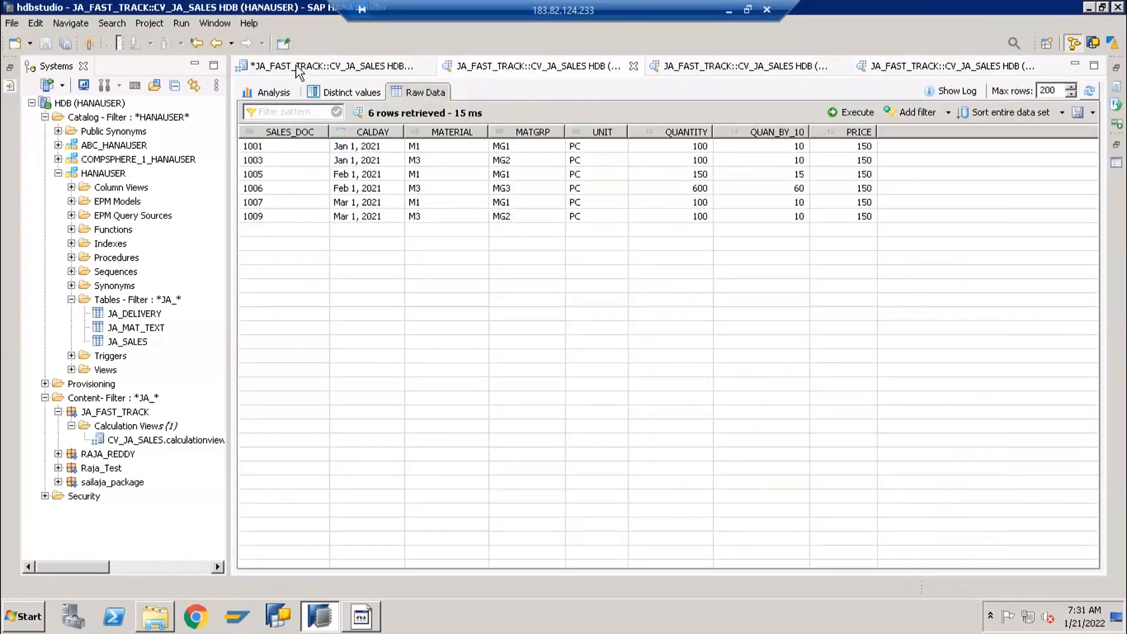
{"action": "left_click", "coordinate": [300, 69]}
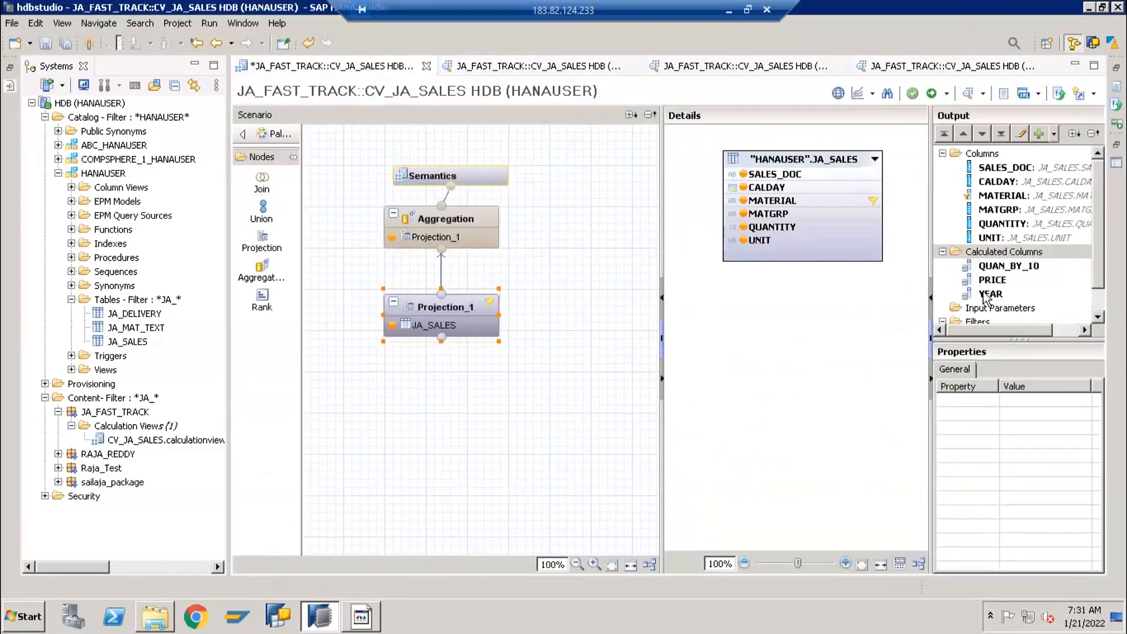
{"action": "double_click", "coordinate": [986, 294]}
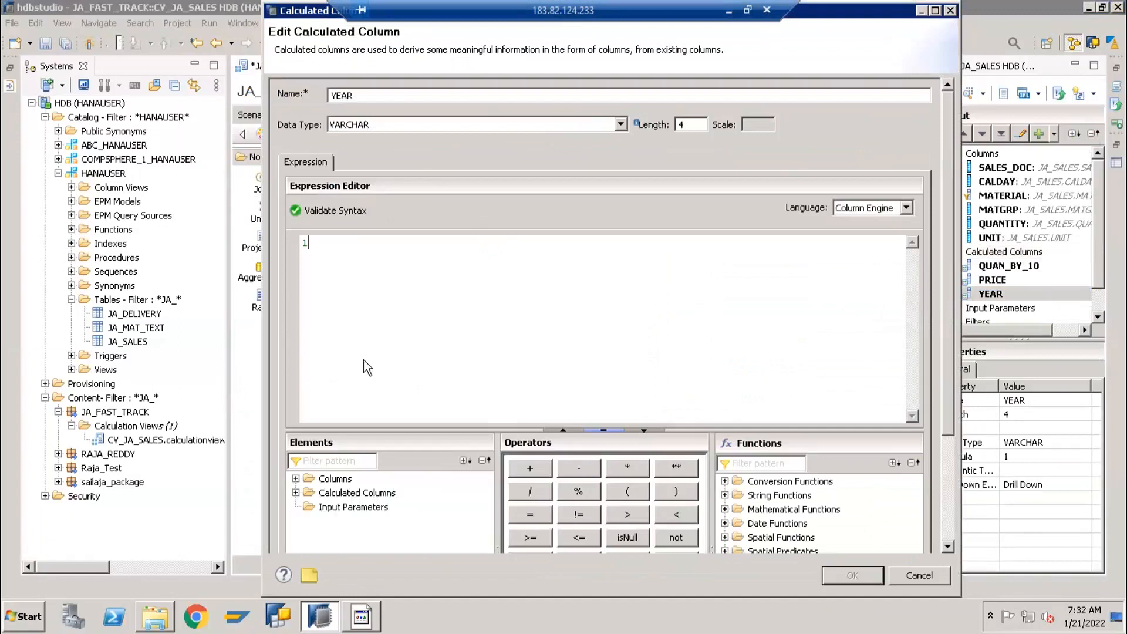
{"action": "key", "text": "ctrl+a"}
Step: Open Notepad, write the date pattern YYYYMMDD with its YYYY part highlighted, and return to the YEAR column's expression editor
{"action": "key", "text": "super+r"}
{"action": "type", "text": "notepad"}
{"action": "key", "text": "Return"}
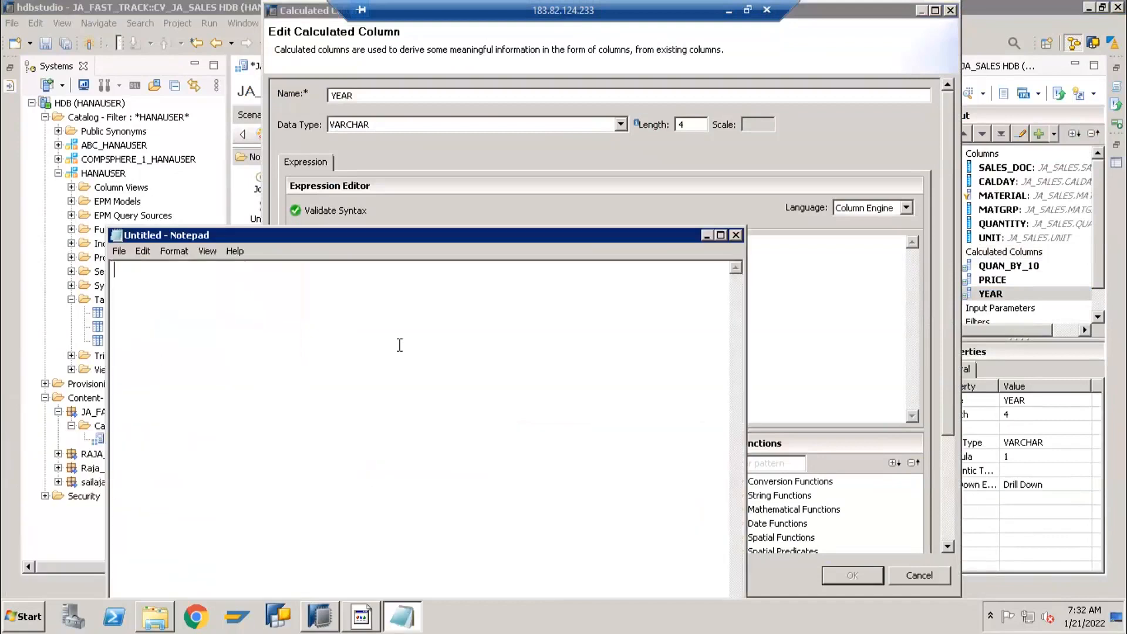
{"action": "type", "text": "YYYYMMDD"}
{"action": "left_click", "coordinate": [141, 270]}
{"action": "left_click_drag", "start_coordinate": [141, 269], "coordinate": [112, 269]}
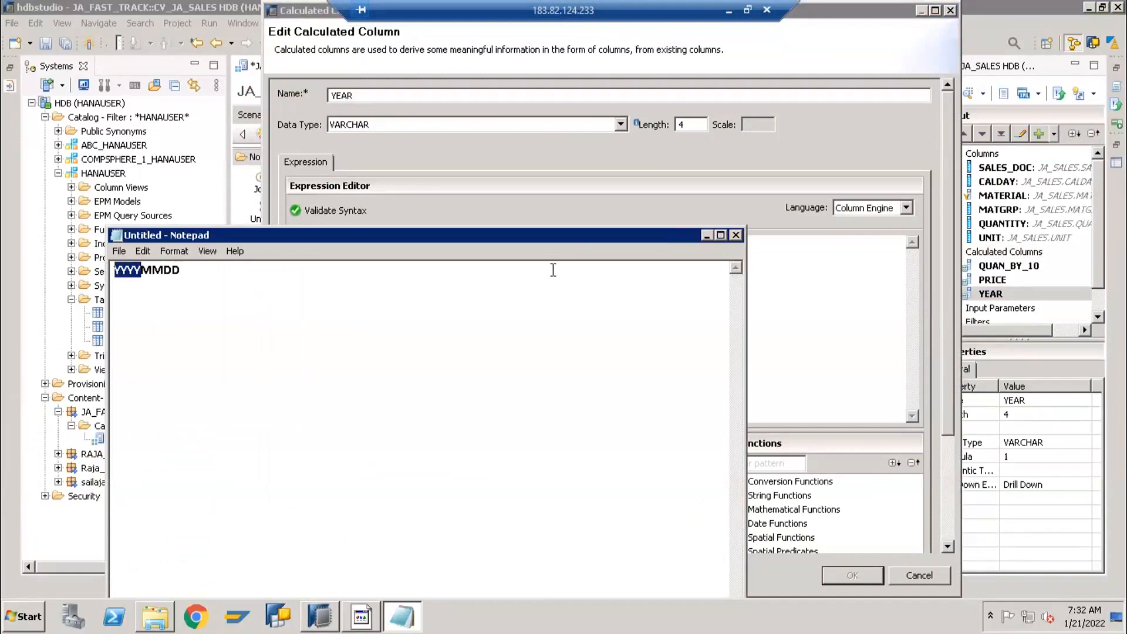
{"action": "left_click", "coordinate": [832, 289]}
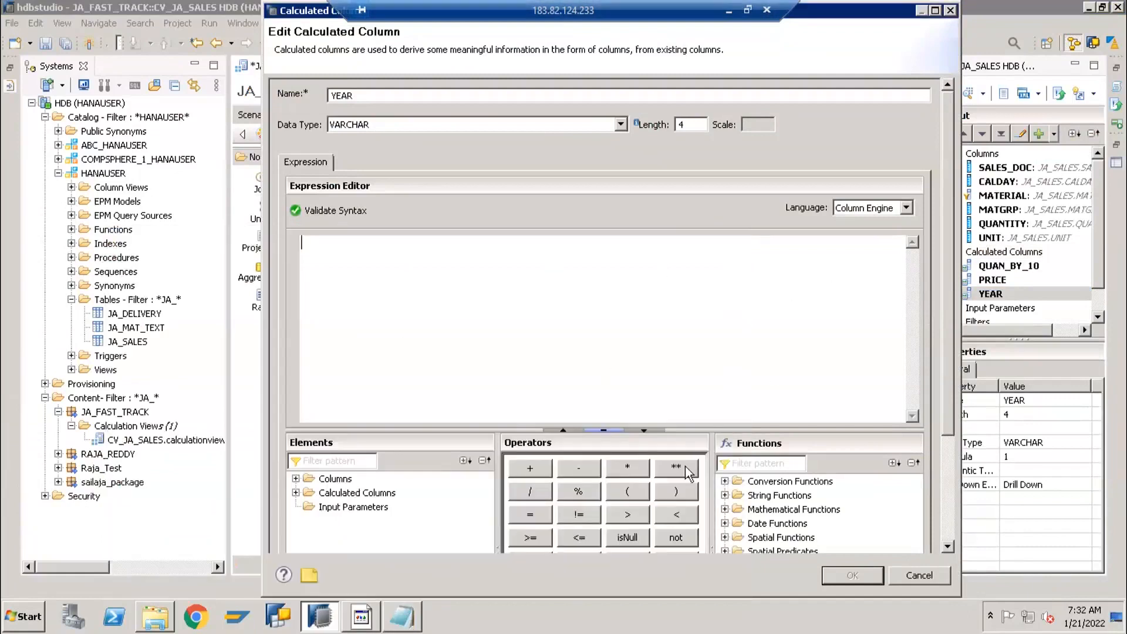
Step: Insert the string function leftstr() into the YEAR expression and remove its stringarg placeholder
{"action": "double_click", "coordinate": [731, 496]}
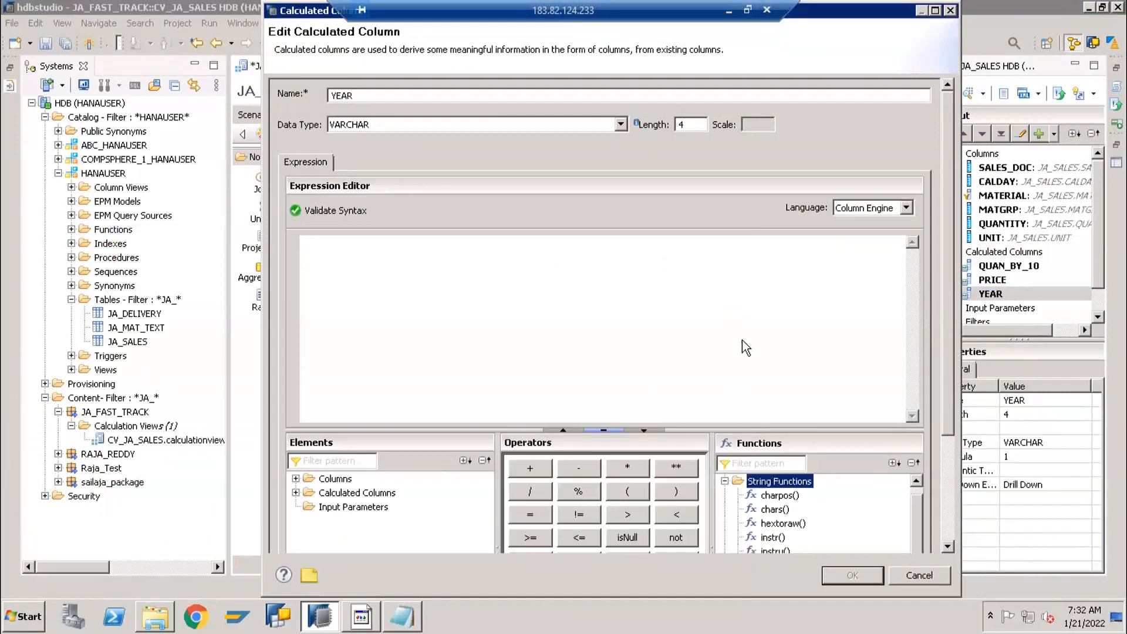
{"action": "scroll", "coordinate": [766, 519], "scroll_direction": "down", "scroll_amount": 2}
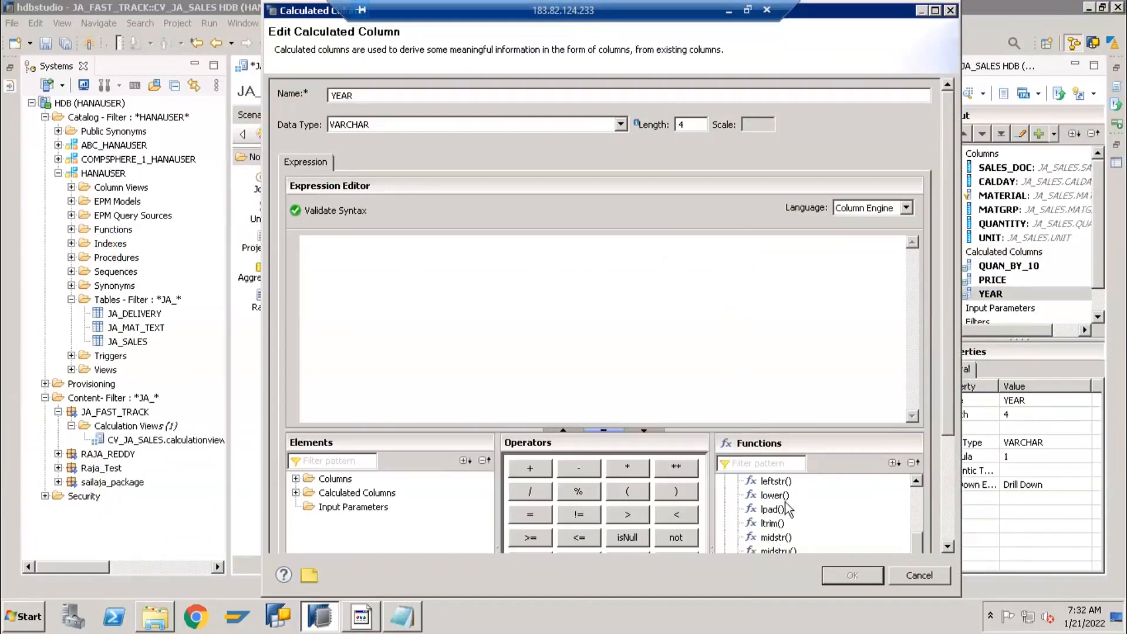
{"action": "left_click", "coordinate": [776, 485]}
{"action": "double_click", "coordinate": [776, 485]}
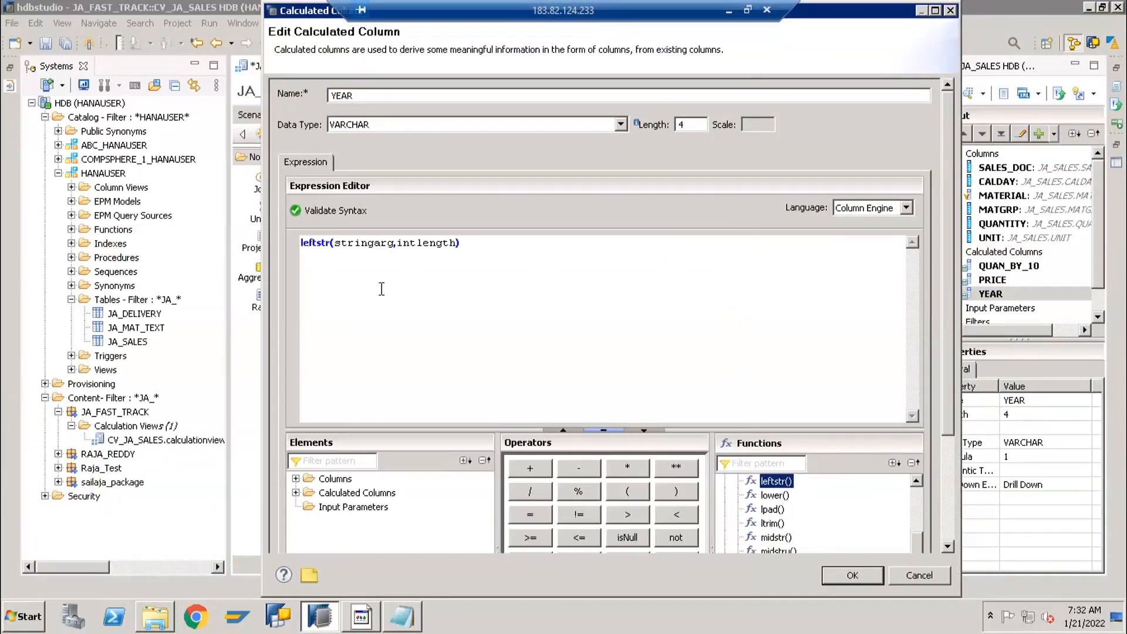
{"action": "left_click_drag", "start_coordinate": [334, 243], "coordinate": [390, 242]}
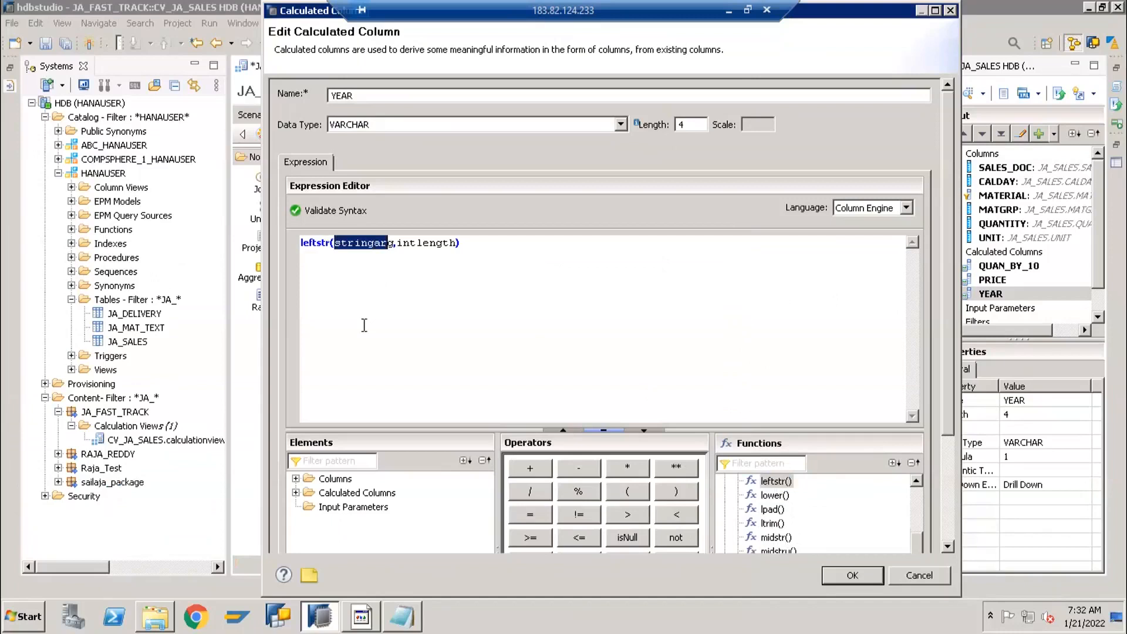
{"action": "key", "text": "BackSpace"}
{"action": "key", "text": "Delete"}
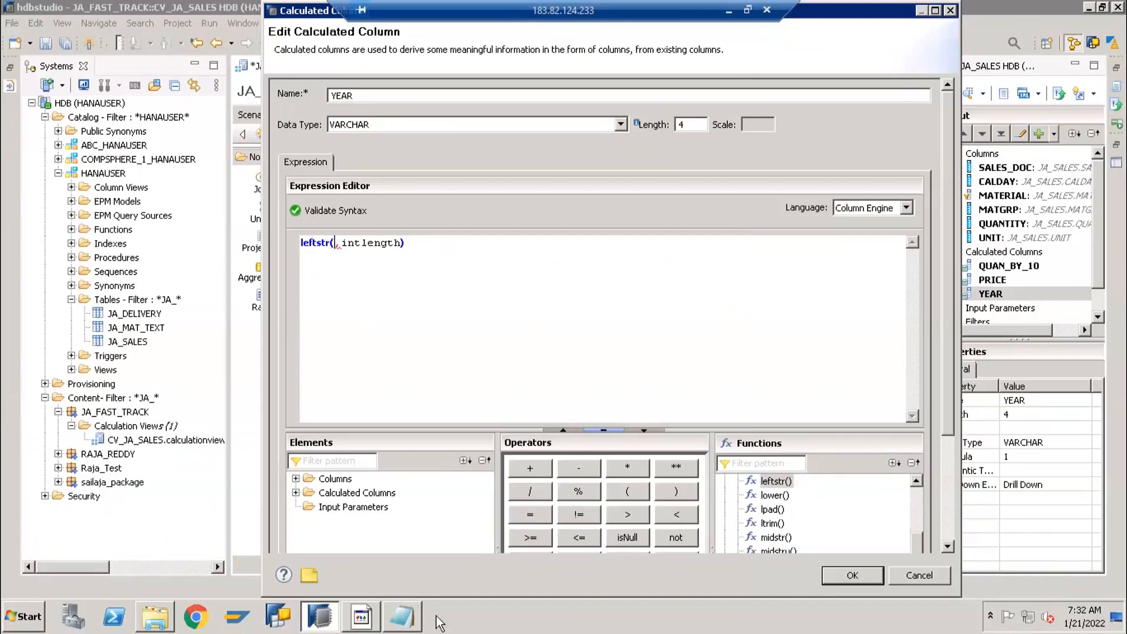
Step: Look back at the date pattern in Notepad, and return to the YEAR expression
{"action": "left_click", "coordinate": [401, 618]}
{"action": "left_click", "coordinate": [360, 322]}
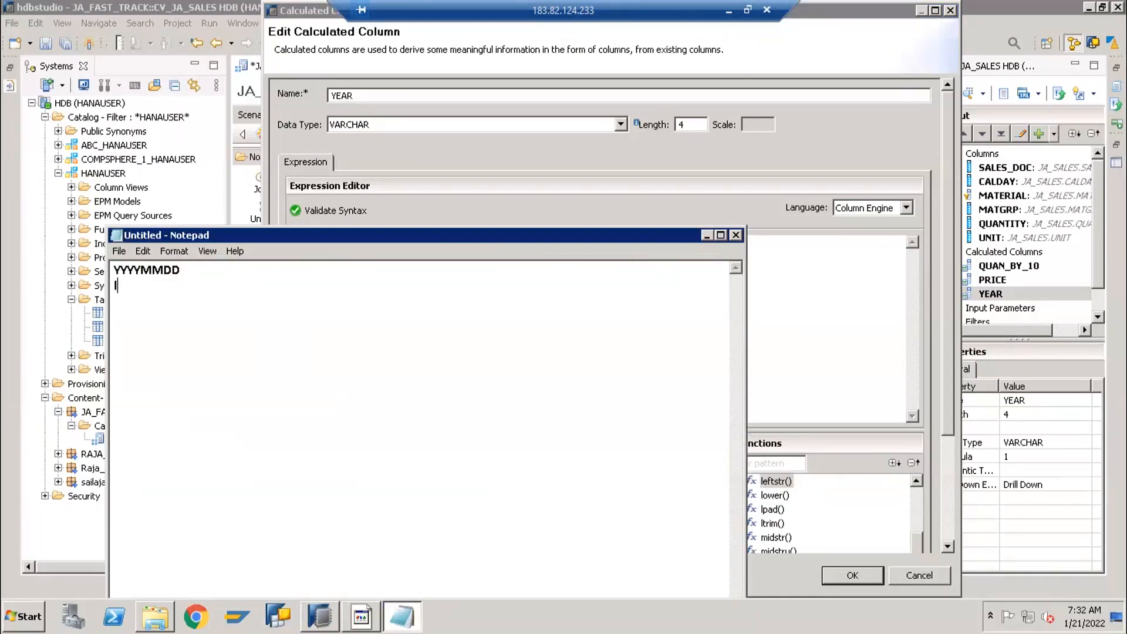
{"action": "key", "text": "alt+Tab"}
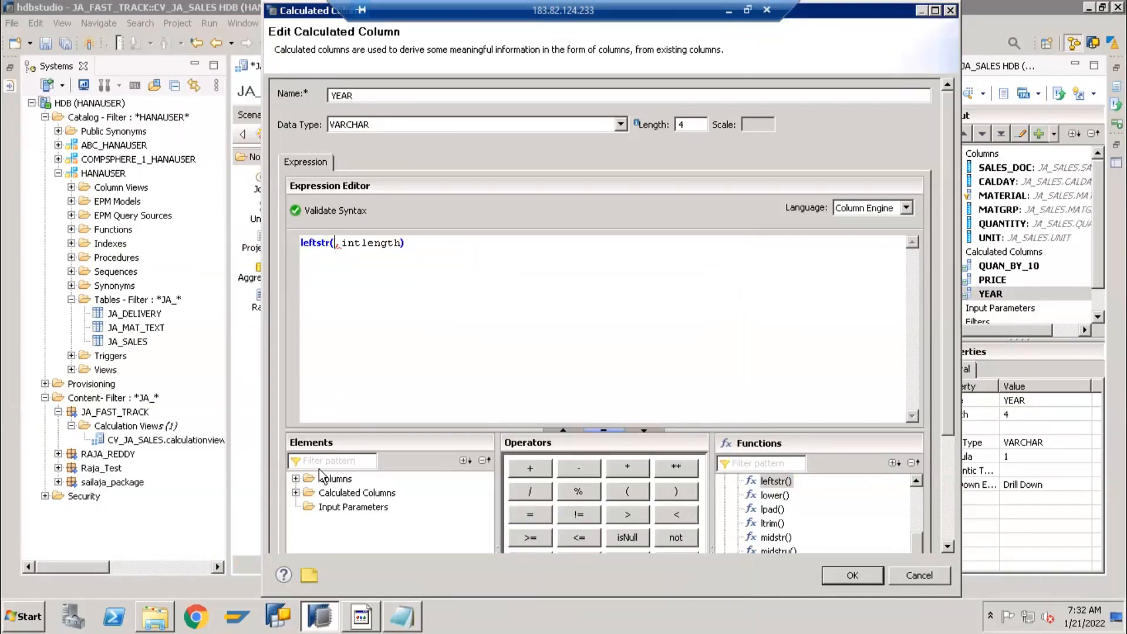
Step: Complete the leftstr() expression with the CALDAY column and a length of 4, and validate its syntax
{"action": "left_click", "coordinate": [296, 478]}
{"action": "double_click", "coordinate": [350, 507]}
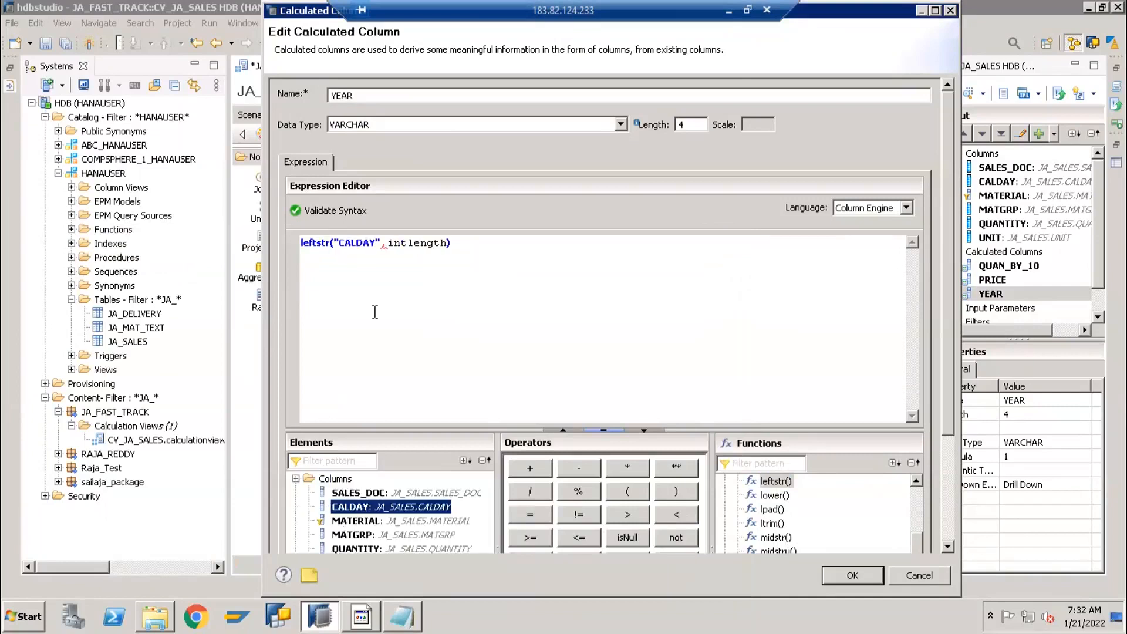
{"action": "left_click_drag", "start_coordinate": [390, 244], "coordinate": [451, 247]}
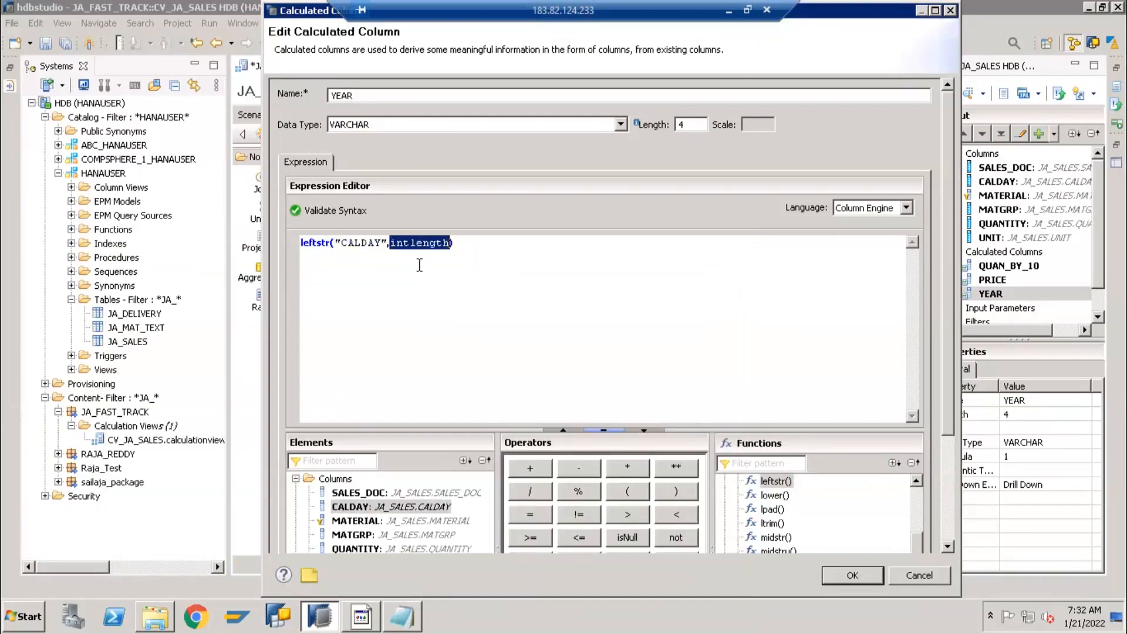
{"action": "type", "text": "4"}
{"action": "left_click", "coordinate": [331, 209]}
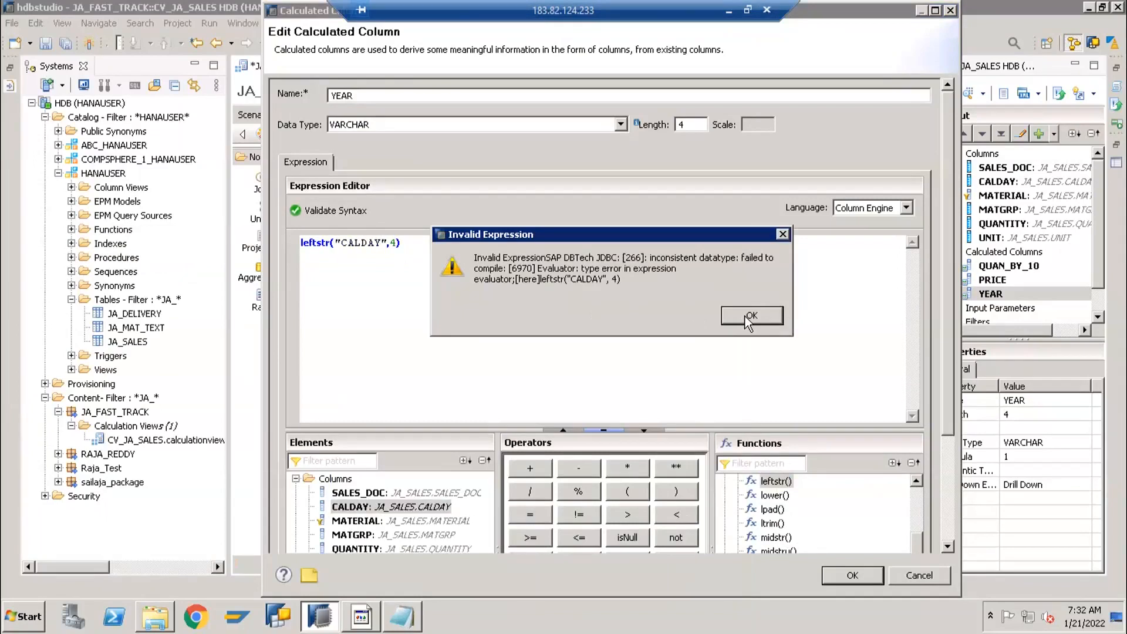
{"action": "key", "text": "Return"}
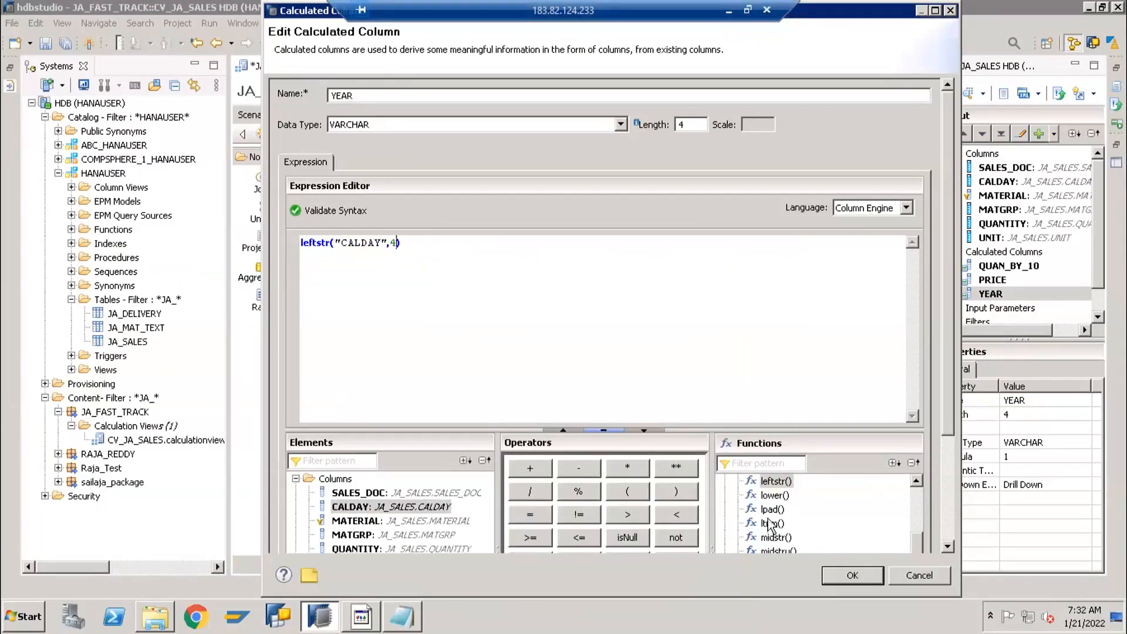
Step: Highlight the "CALDAY" argument in the expression and enlarge the elements and functions area below the editor
{"action": "scroll", "coordinate": [760, 520], "scroll_direction": "up", "scroll_amount": 3}
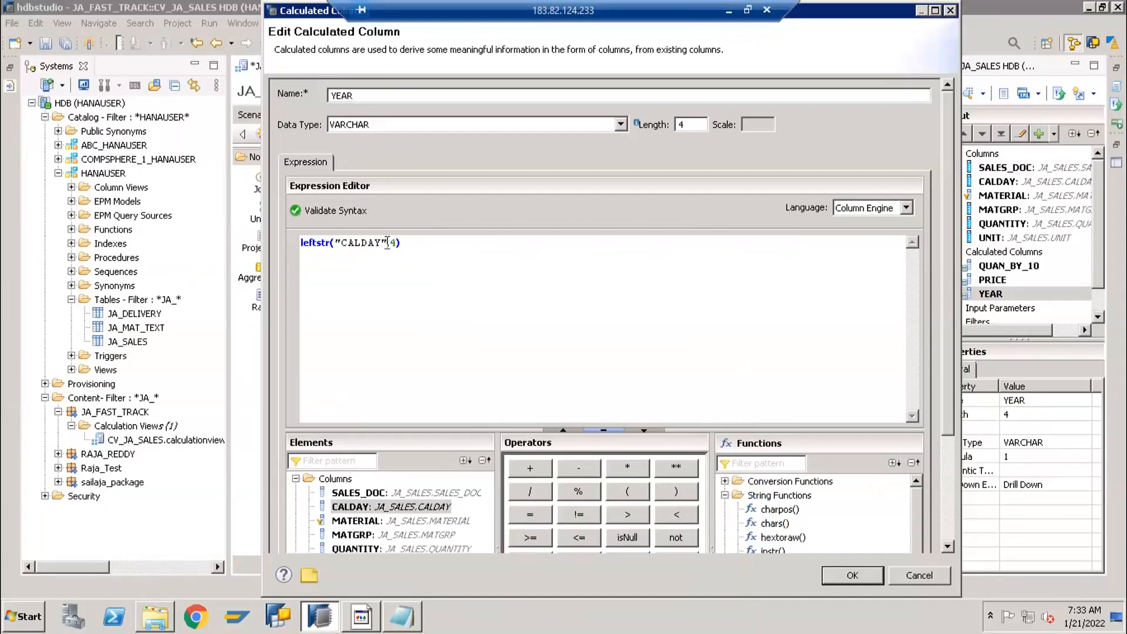
{"action": "left_click_drag", "start_coordinate": [385, 243], "coordinate": [338, 244]}
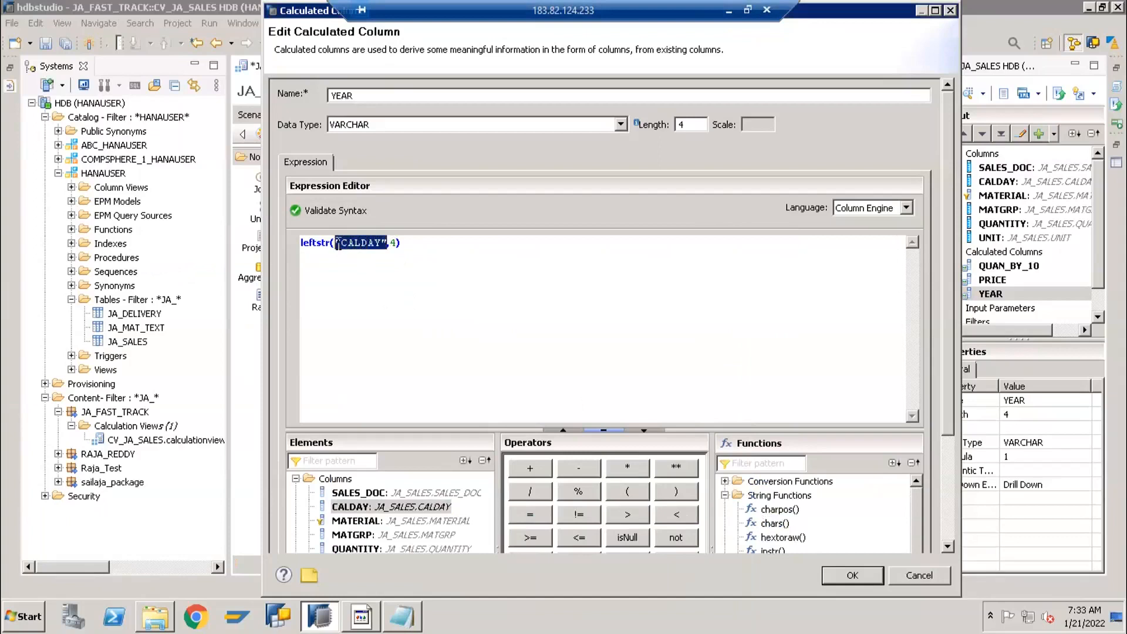
{"action": "left_click", "coordinate": [340, 507]}
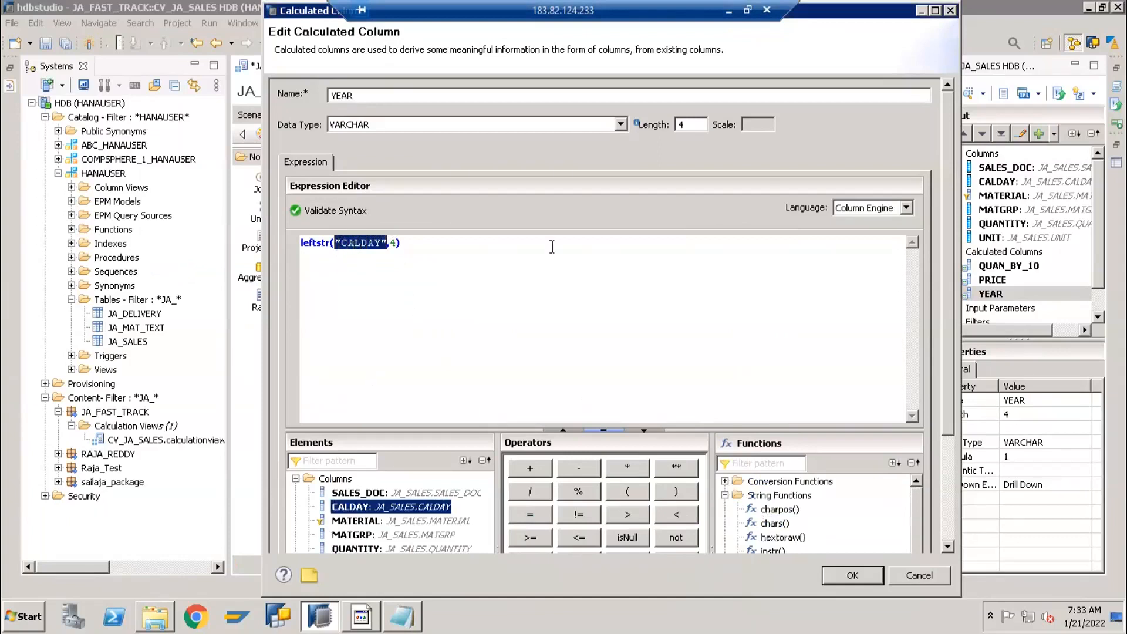
{"action": "left_click_drag", "start_coordinate": [450, 428], "coordinate": [448, 321]}
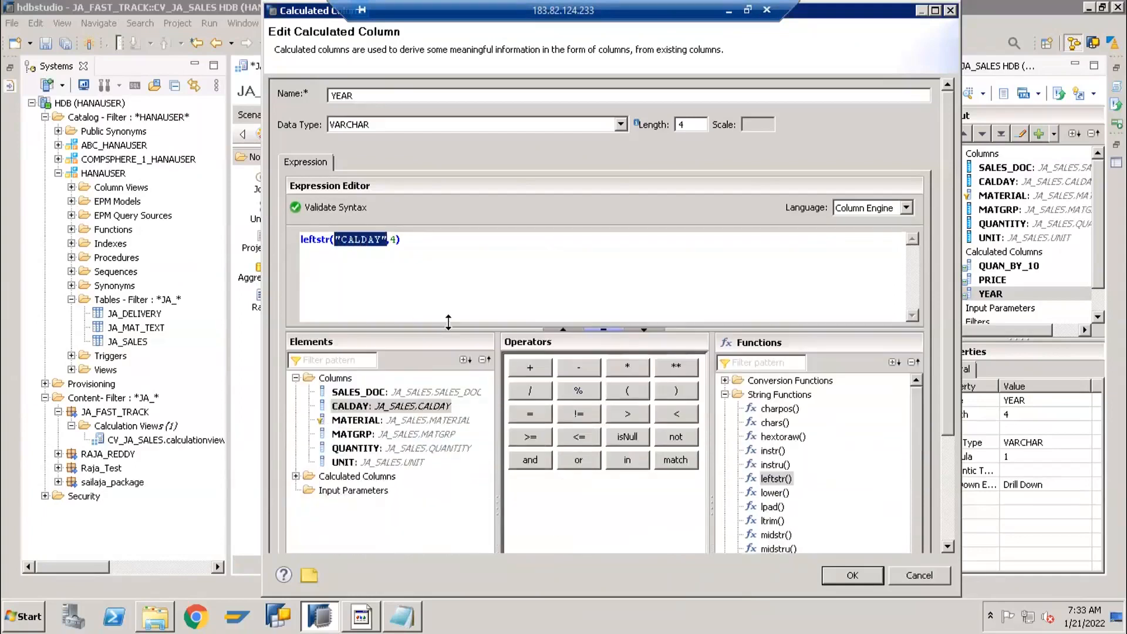
Step: Insert the conversion function string() directly before "CALDAY" inside the leftstr() expression
{"action": "left_click", "coordinate": [334, 241]}
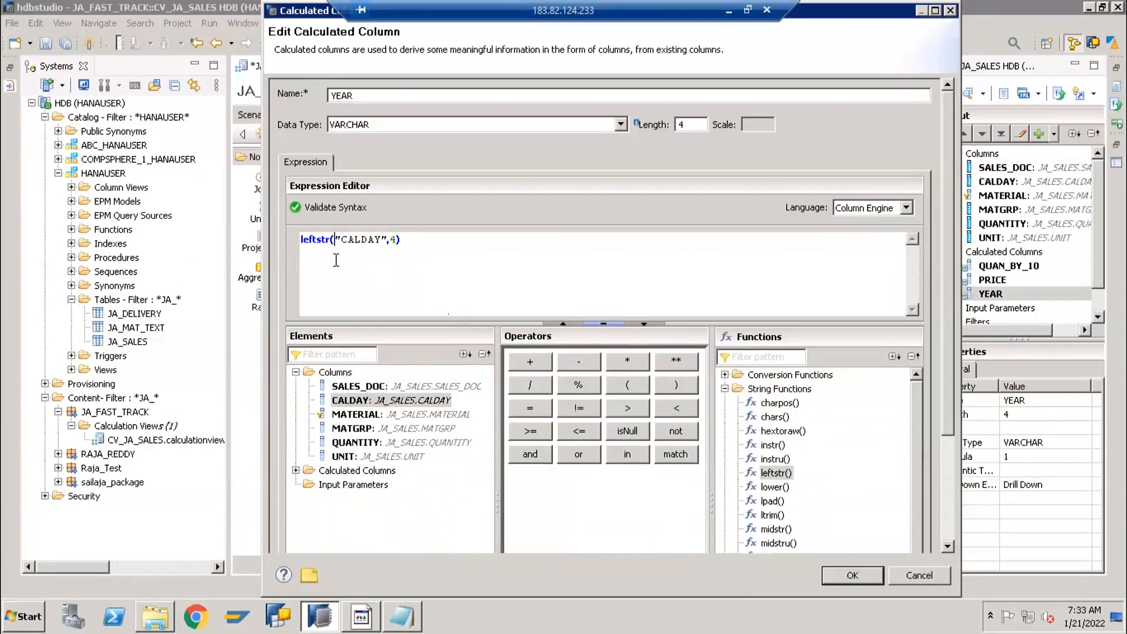
{"action": "left_click", "coordinate": [728, 388]}
{"action": "left_click", "coordinate": [765, 379]}
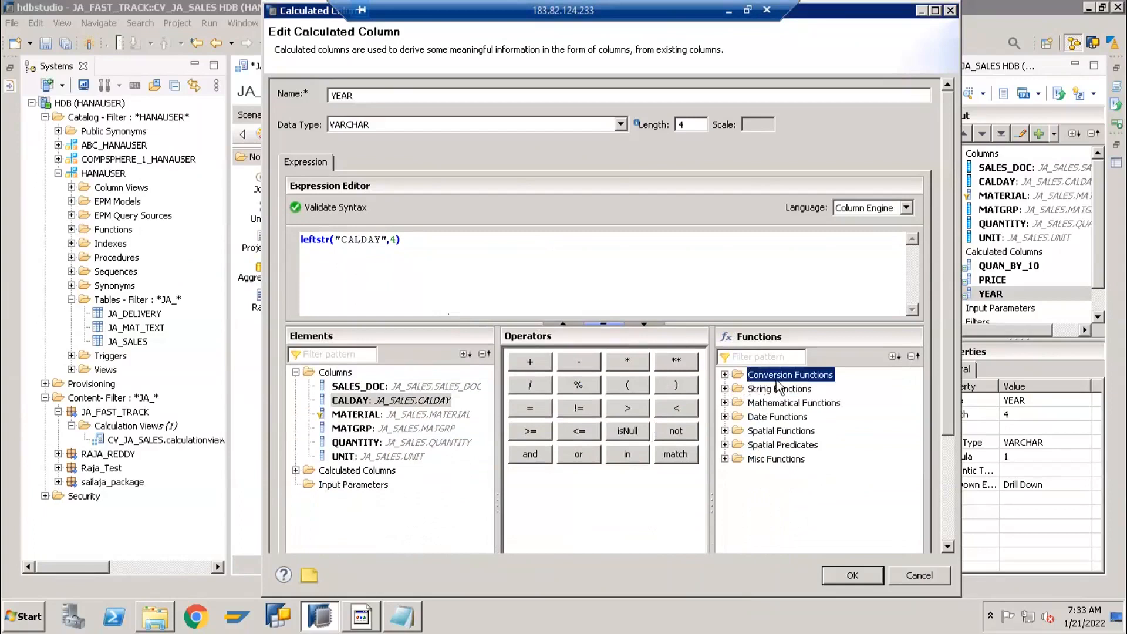
{"action": "left_click", "coordinate": [725, 374]}
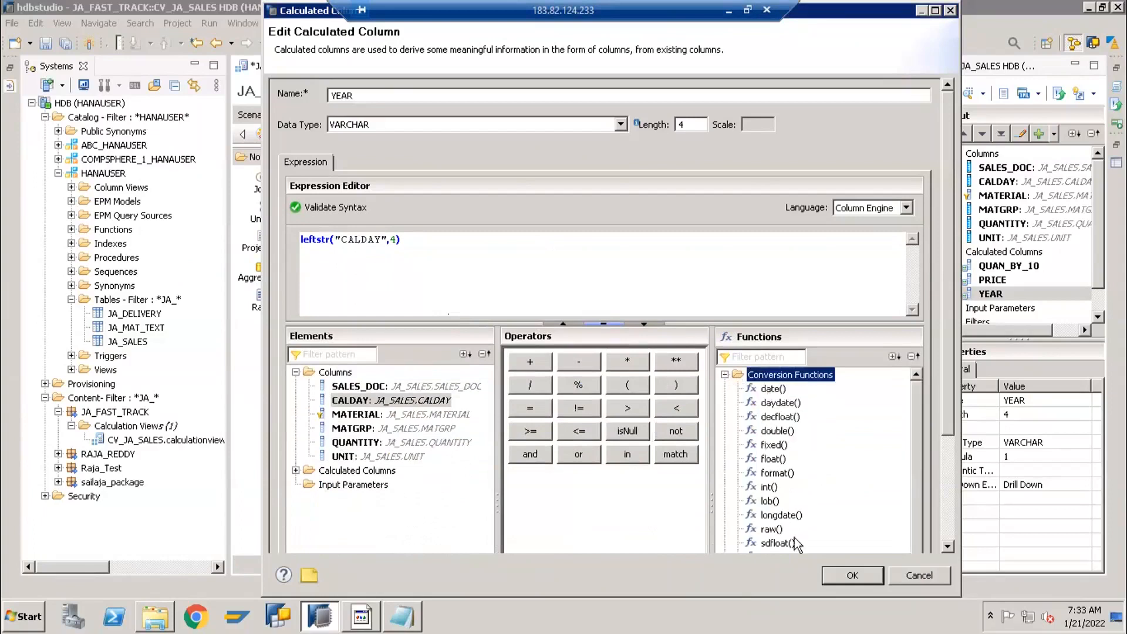
{"action": "scroll", "coordinate": [797, 545], "scroll_direction": "down", "scroll_amount": 1}
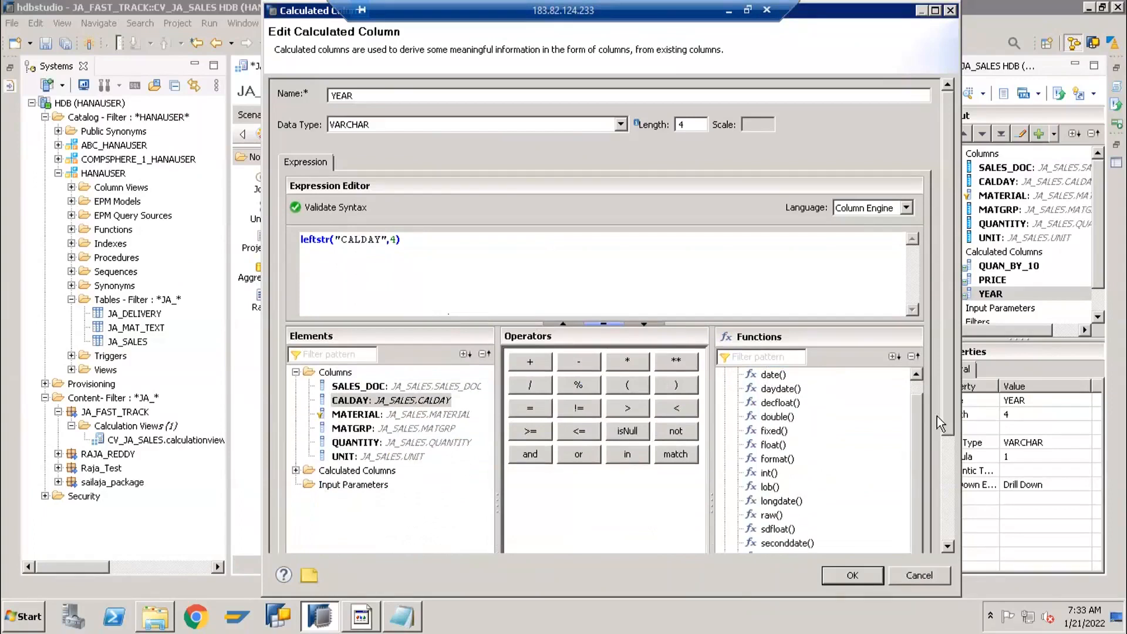
{"action": "scroll", "coordinate": [942, 464], "scroll_direction": "down", "scroll_amount": 3}
{"action": "left_click", "coordinate": [776, 487]}
{"action": "double_click", "coordinate": [776, 485]}
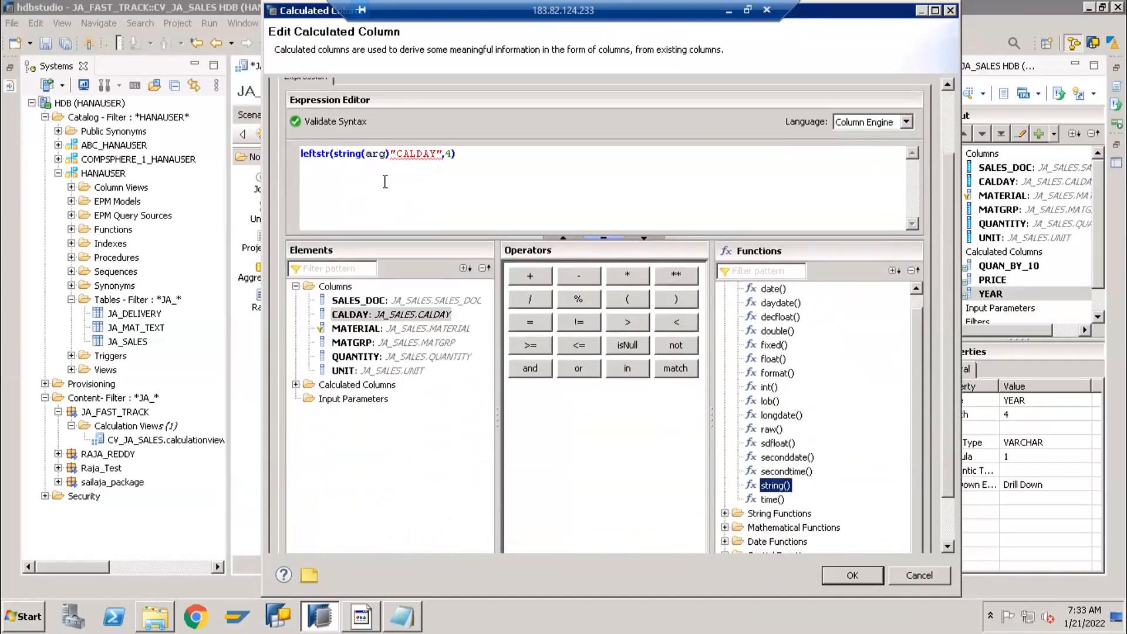
Step: Remove the arg placeholder and wrap CALDAY in the conversion so the expression reads leftstr(string("CALDAY"),4)
{"action": "left_click", "coordinate": [386, 153]}
{"action": "key", "text": "BackSpace"}
{"action": "key", "text": "BackSpace"}
{"action": "key", "text": "BackSpace"}
{"action": "key", "text": "BackSpace"}
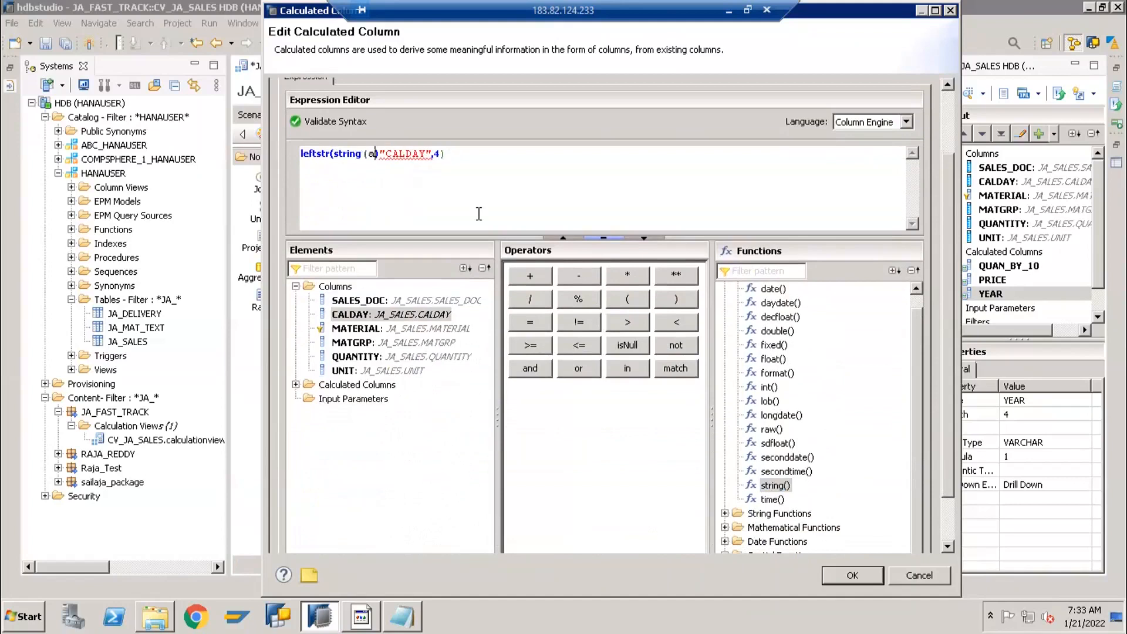
{"action": "left_click", "coordinate": [420, 153]}
{"action": "type", "text": ")"}
{"action": "left_click", "coordinate": [346, 155]}
{"action": "left_click_drag", "start_coordinate": [334, 154], "coordinate": [421, 156]}
{"action": "left_click", "coordinate": [402, 168]}
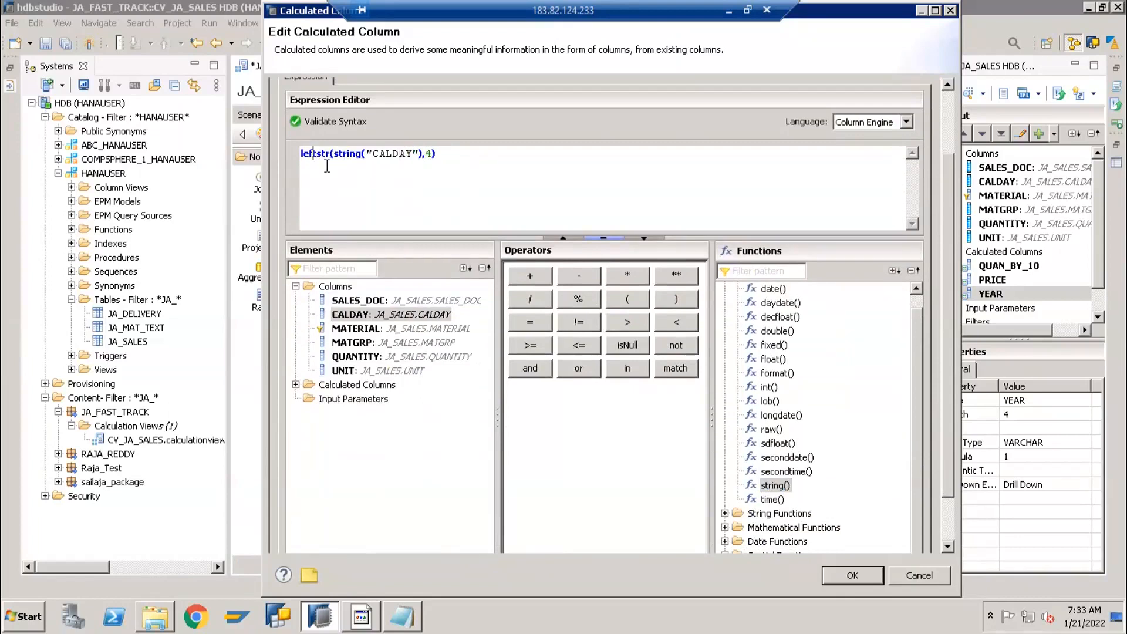
Step: Validate the YEAR expression's syntax and save the calculated column
{"action": "left_click", "coordinate": [332, 121]}
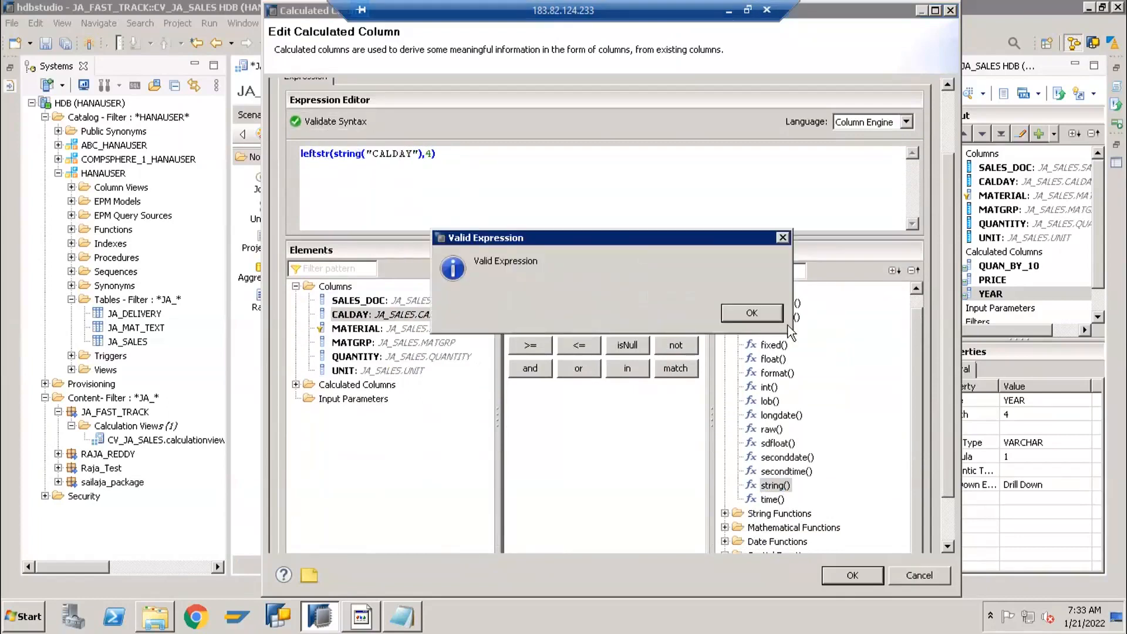
{"action": "left_click", "coordinate": [734, 314]}
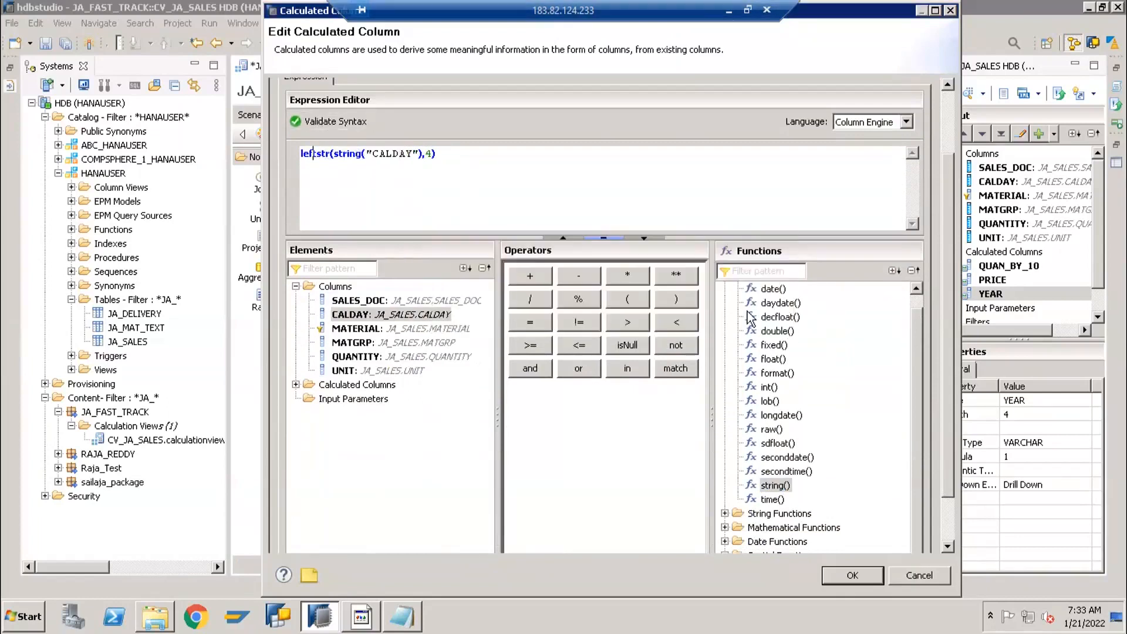
{"action": "left_click", "coordinate": [853, 575]}
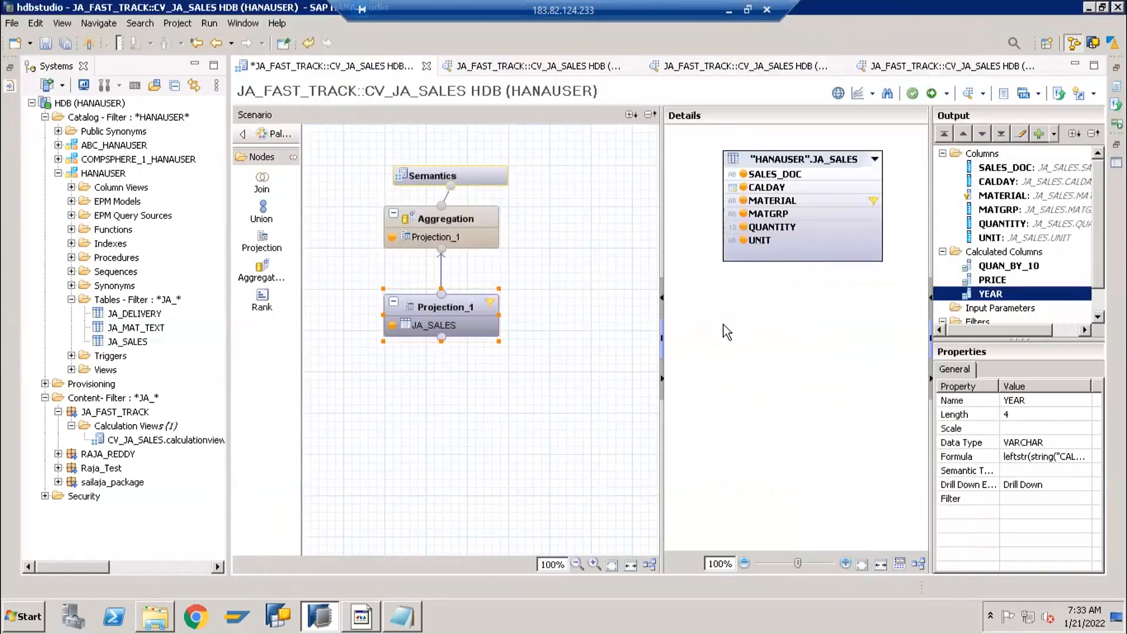
Step: Add the YEAR column from Projection_1 to the output of the Aggregation node
{"action": "left_click", "coordinate": [467, 215]}
{"action": "right_click", "coordinate": [760, 279]}
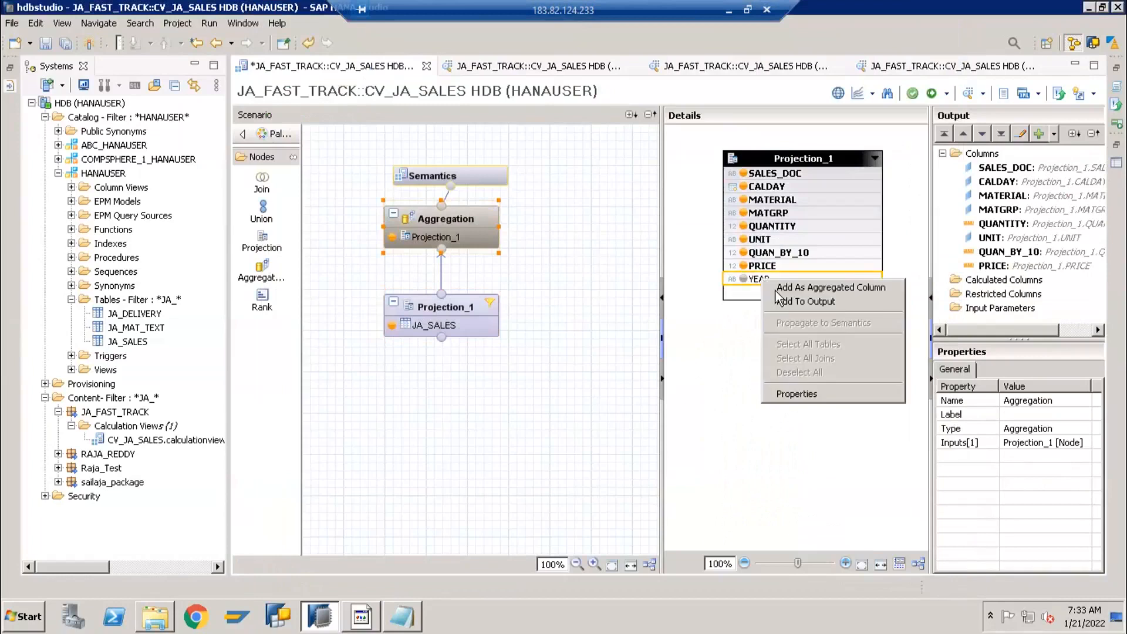
{"action": "left_click", "coordinate": [713, 300]}
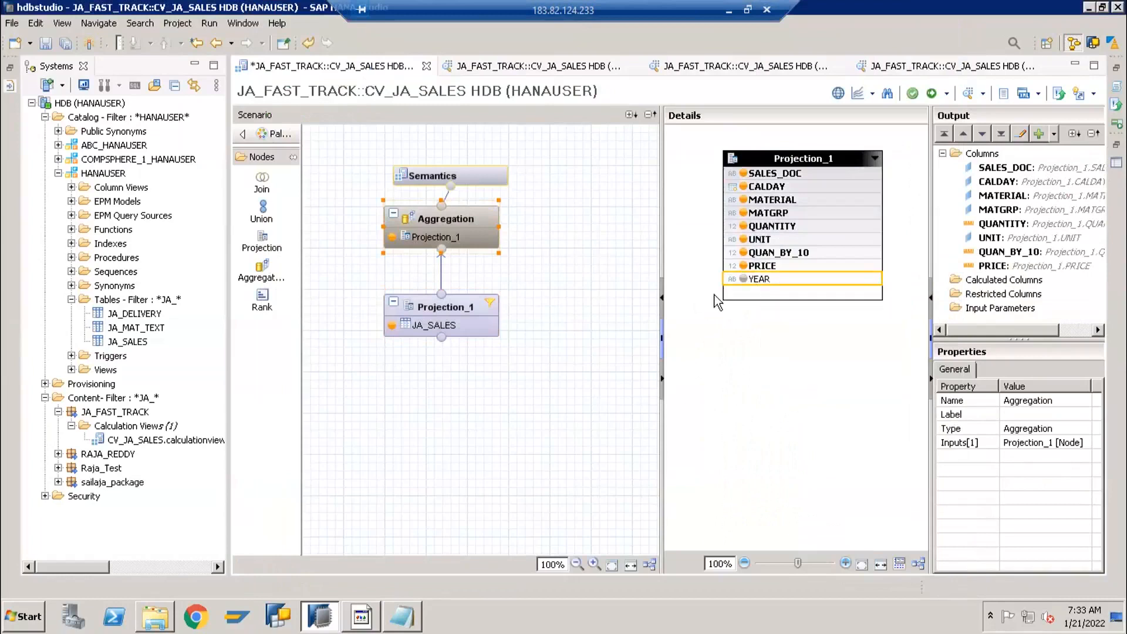
{"action": "left_click", "coordinate": [743, 279]}
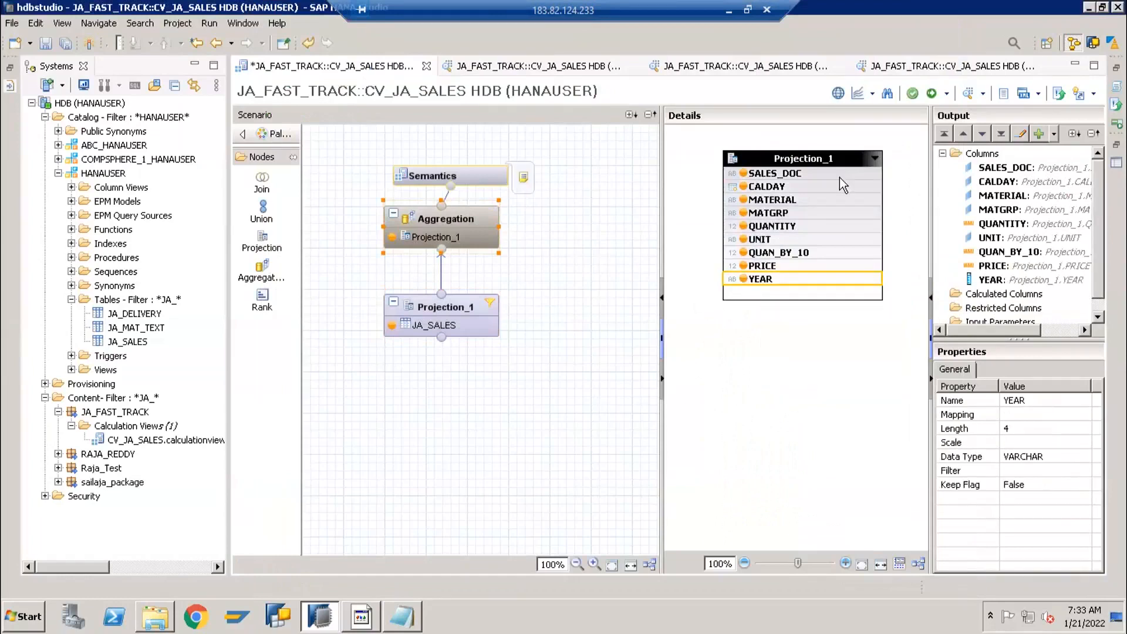
Step: Assign YEAR its attribute type automatically in the Semantics node, and activate the calculation view
{"action": "left_click", "coordinate": [483, 175]}
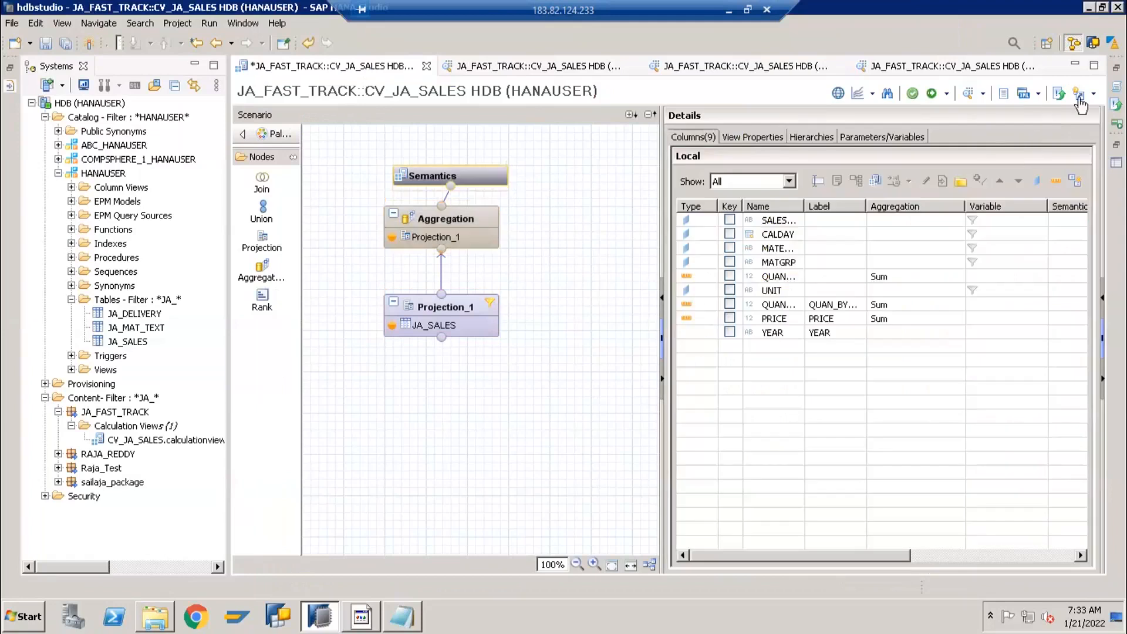
{"action": "left_click", "coordinate": [1075, 180]}
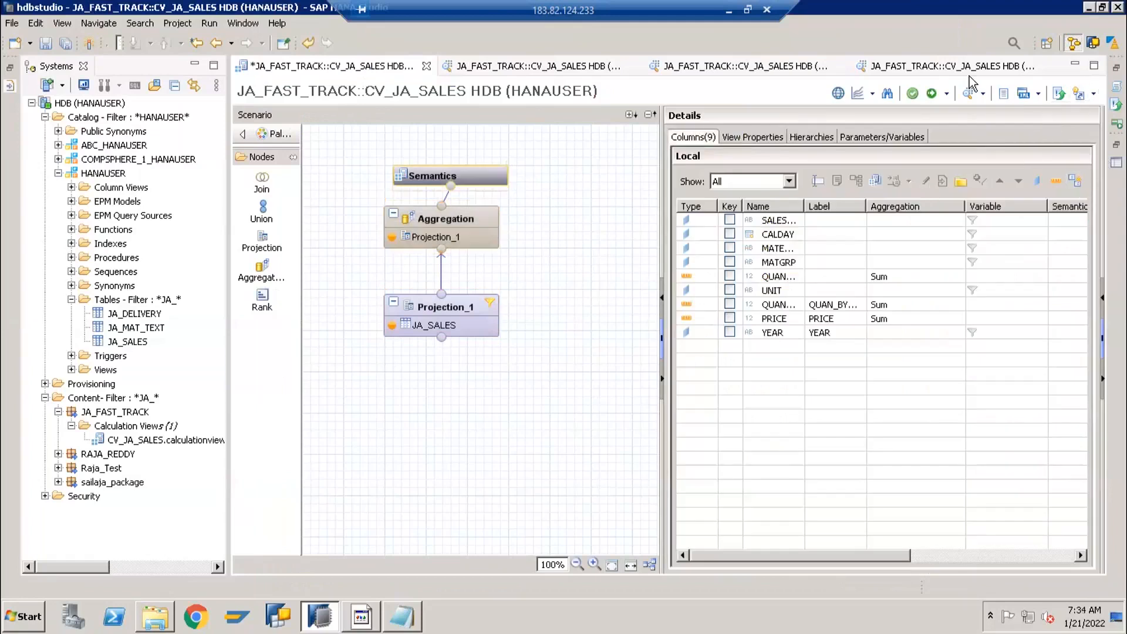
{"action": "left_click", "coordinate": [931, 92]}
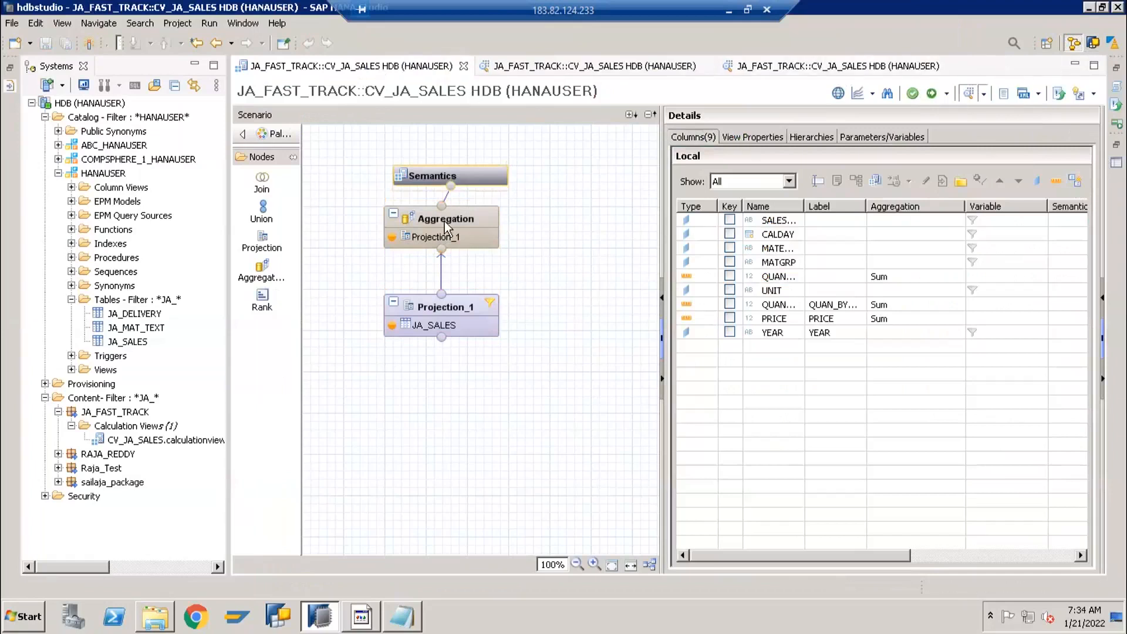
Step: Open the raw data of the view's preview and check the YEAR values row by row
{"action": "left_click", "coordinate": [424, 94]}
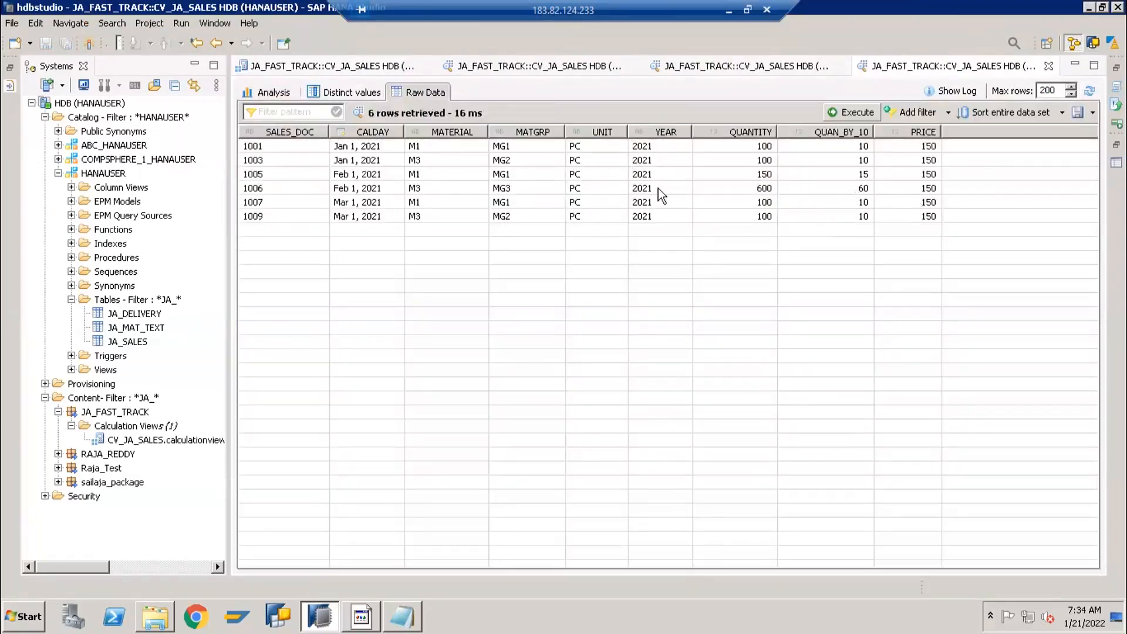
{"action": "left_click", "coordinate": [657, 158]}
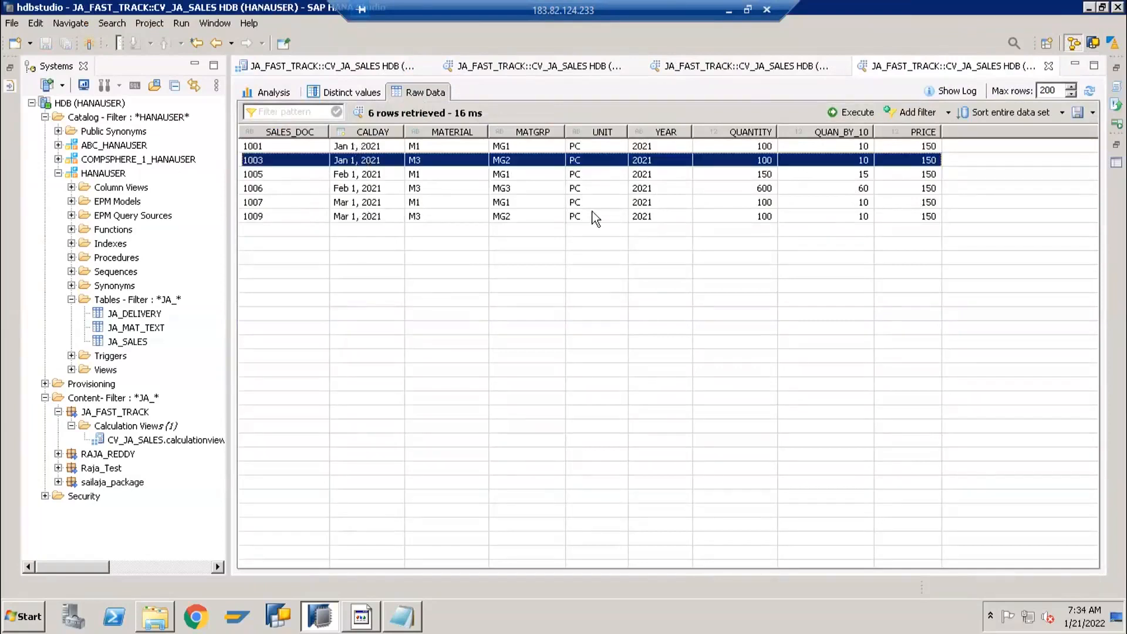
{"action": "left_click", "coordinate": [648, 149]}
{"action": "left_click", "coordinate": [650, 173]}
{"action": "left_click", "coordinate": [654, 201]}
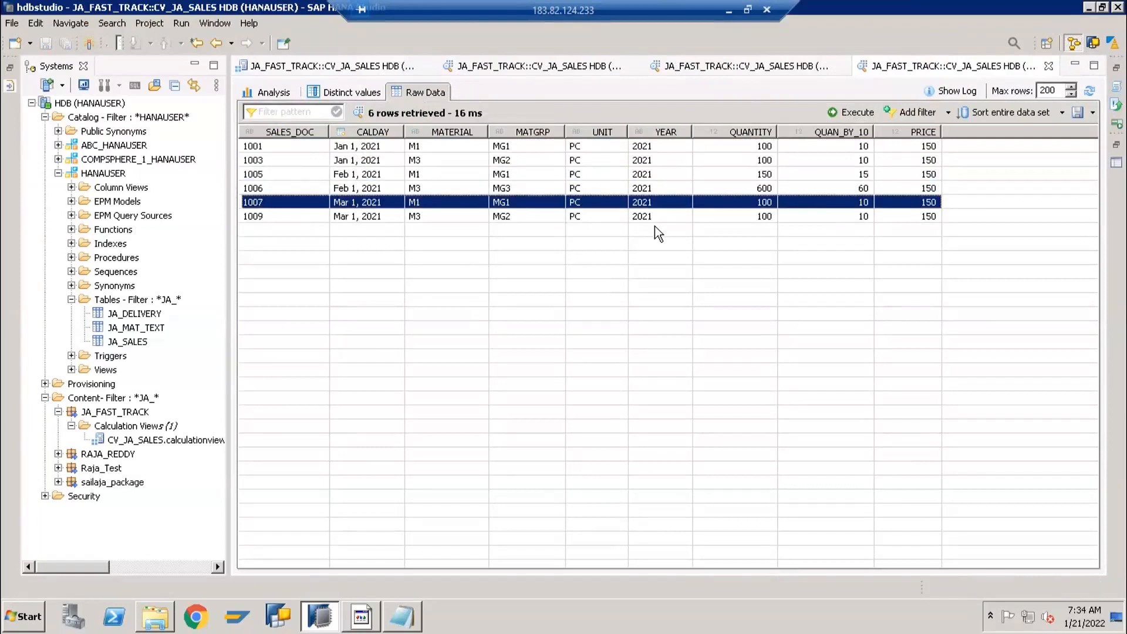
{"action": "left_click", "coordinate": [657, 159]}
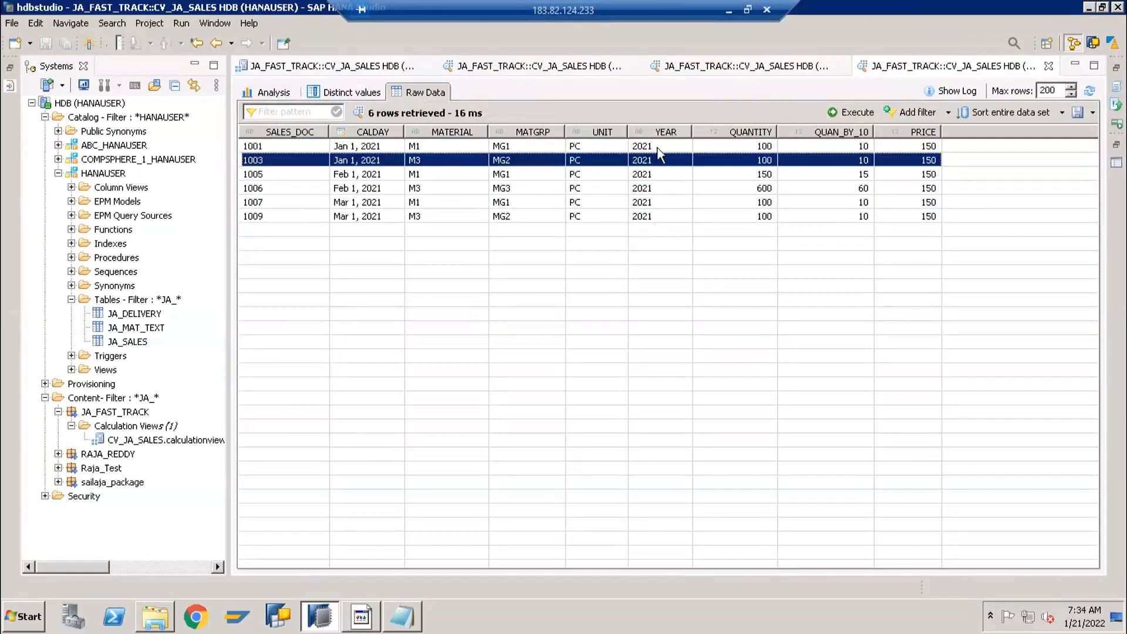
{"action": "left_click", "coordinate": [657, 148]}
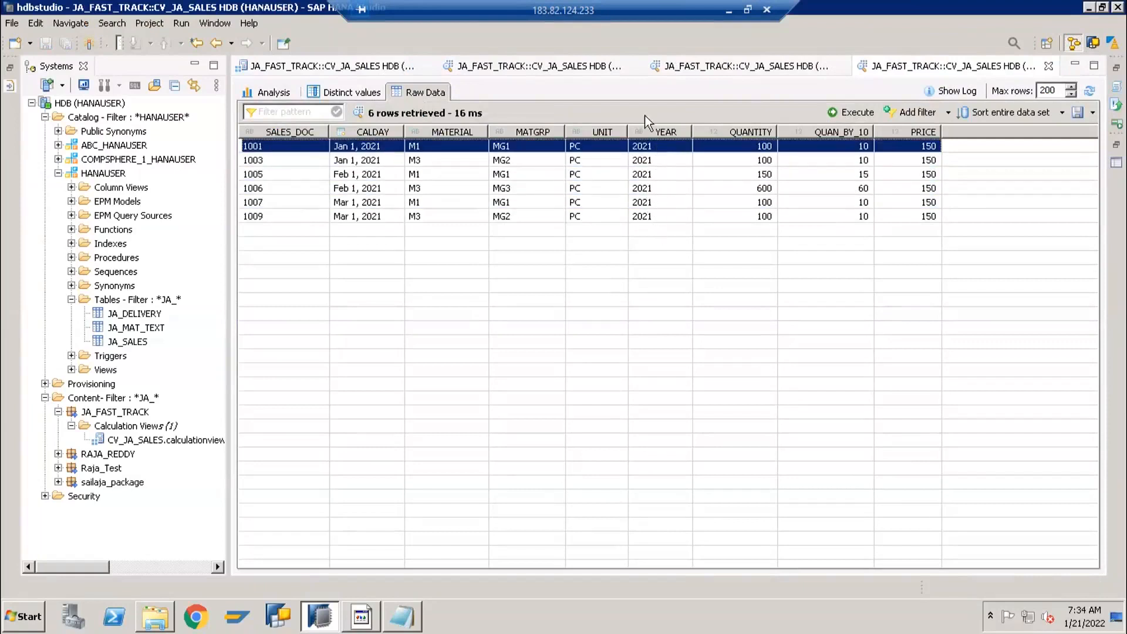
Step: Reopen the YEAR calculated column in Projection_1, set both the leftstr length argument and the column length to 6, and save it
{"action": "left_click", "coordinate": [327, 67]}
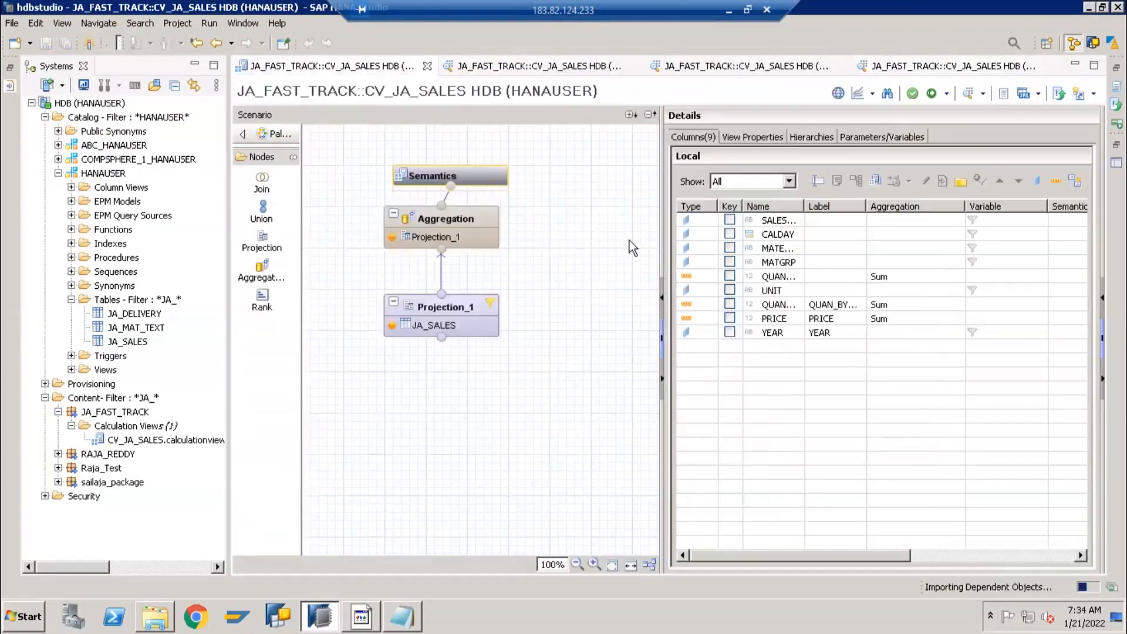
{"action": "left_click", "coordinate": [448, 302]}
{"action": "left_click", "coordinate": [992, 294]}
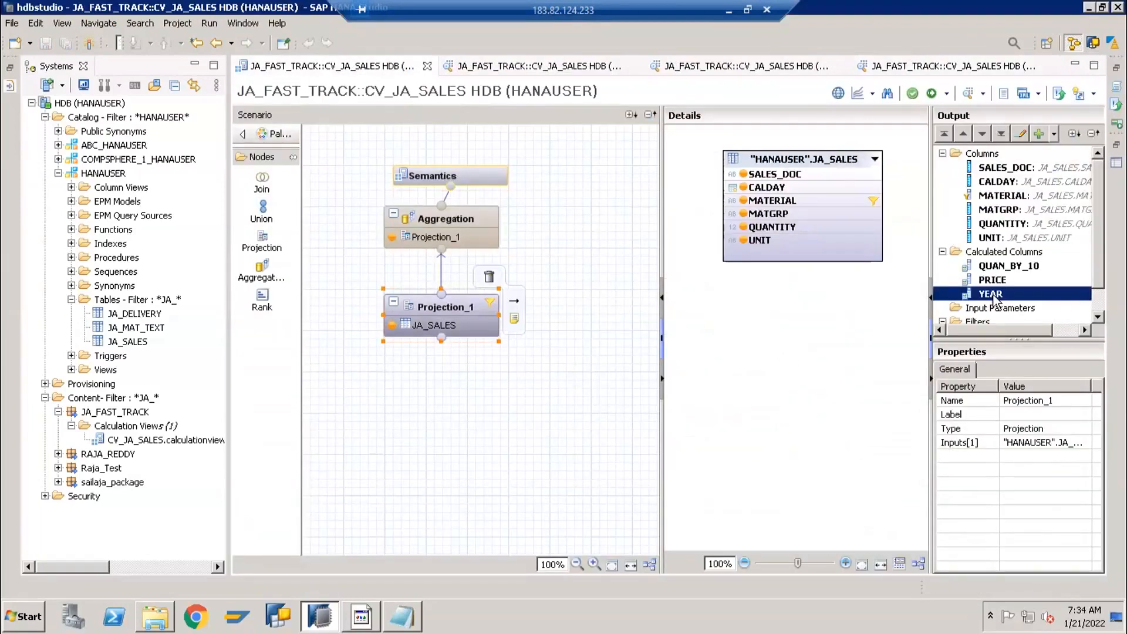
{"action": "double_click", "coordinate": [991, 295]}
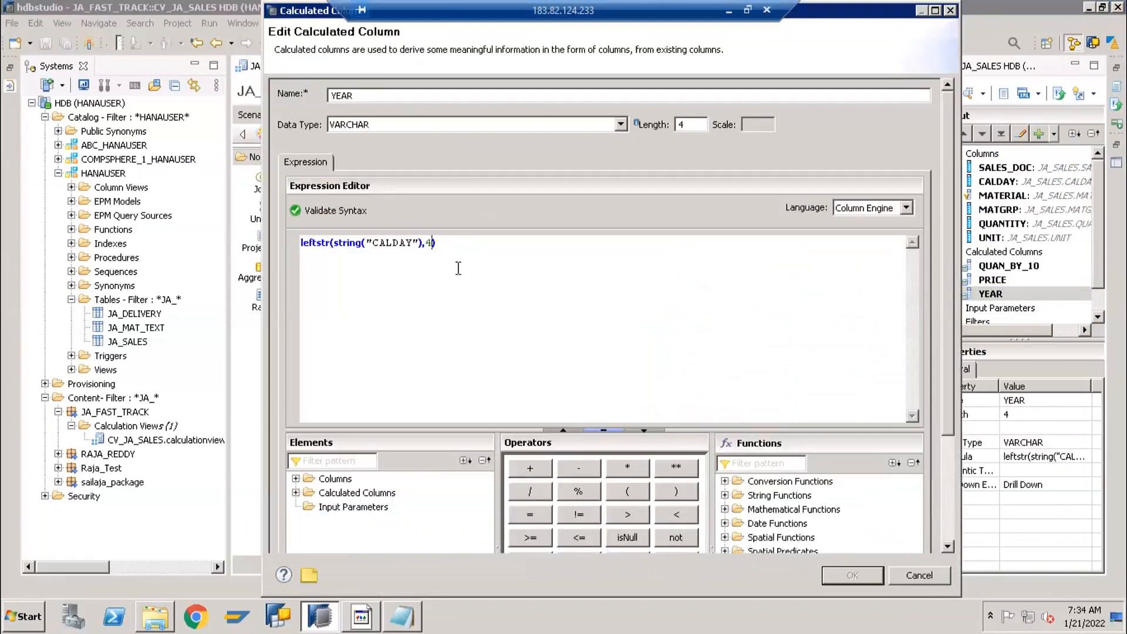
{"action": "key", "text": "BackSpace"}
{"action": "type", "text": "6,"}
{"action": "left_click_drag", "start_coordinate": [689, 124], "coordinate": [668, 128]}
{"action": "left_click", "coordinate": [850, 572]}
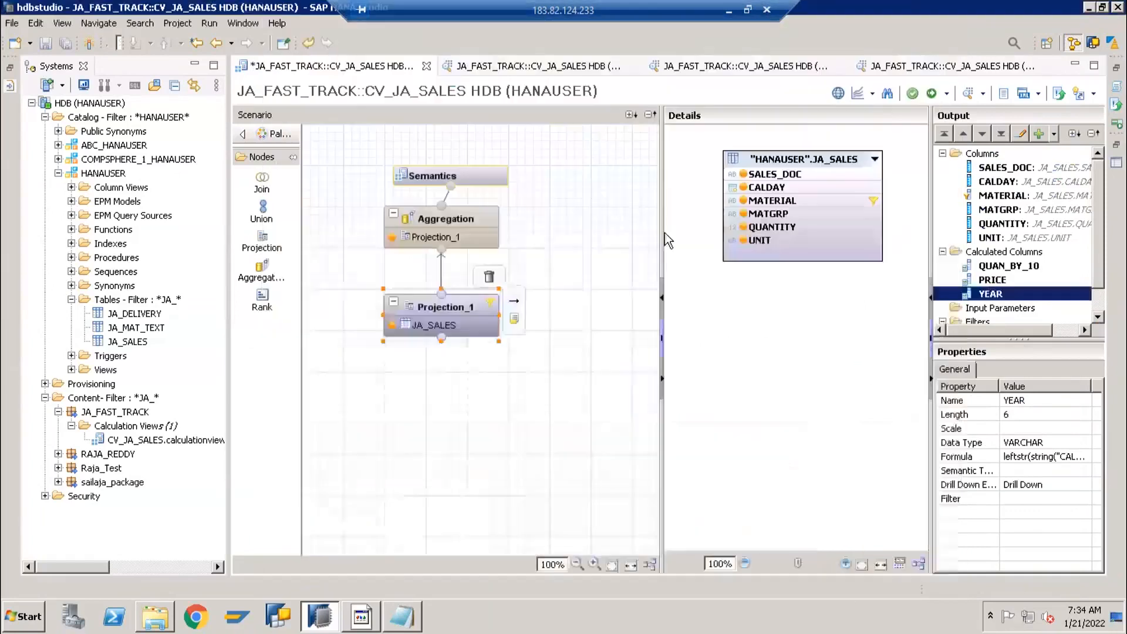
Step: Activate the calculation view and refresh its raw data preview to check the YEAR values
{"action": "left_click", "coordinate": [933, 96]}
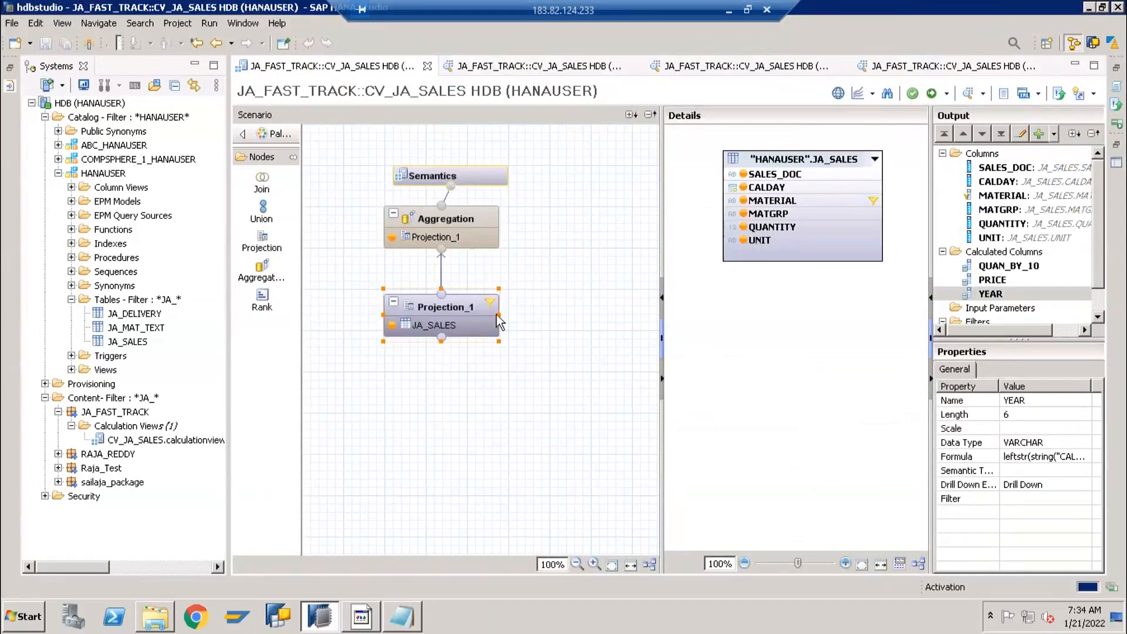
{"action": "left_click", "coordinate": [889, 95]}
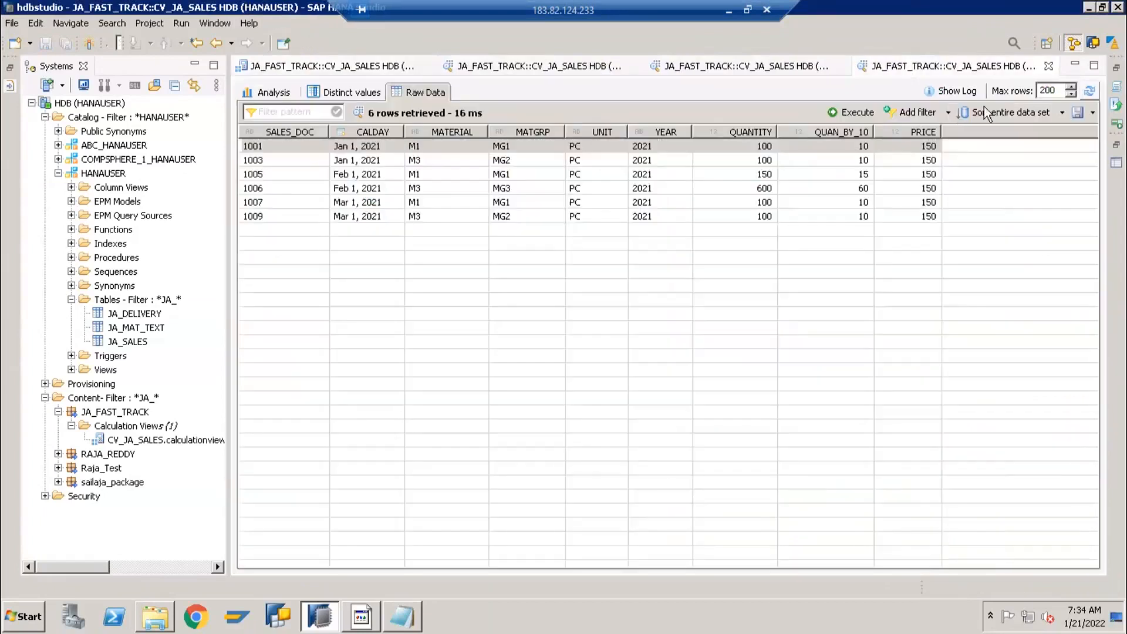
{"action": "left_click", "coordinate": [1089, 91]}
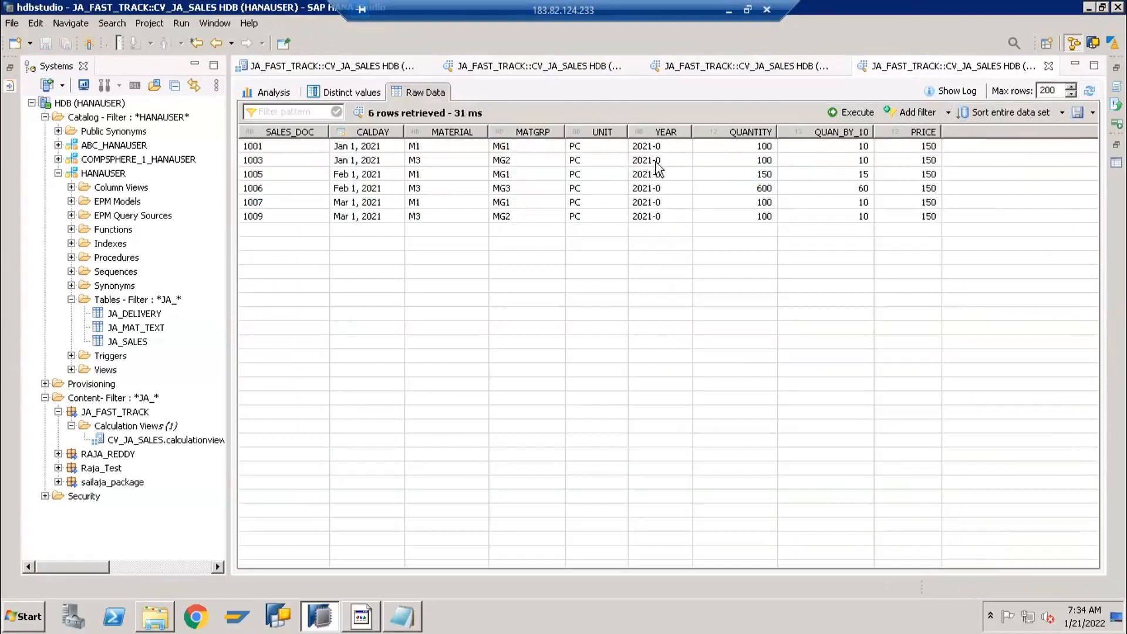
Step: Switch to the Notepad note and add the date format YYYY-MM-DD on the line below YYYYMMDD
{"action": "left_click", "coordinate": [402, 616]}
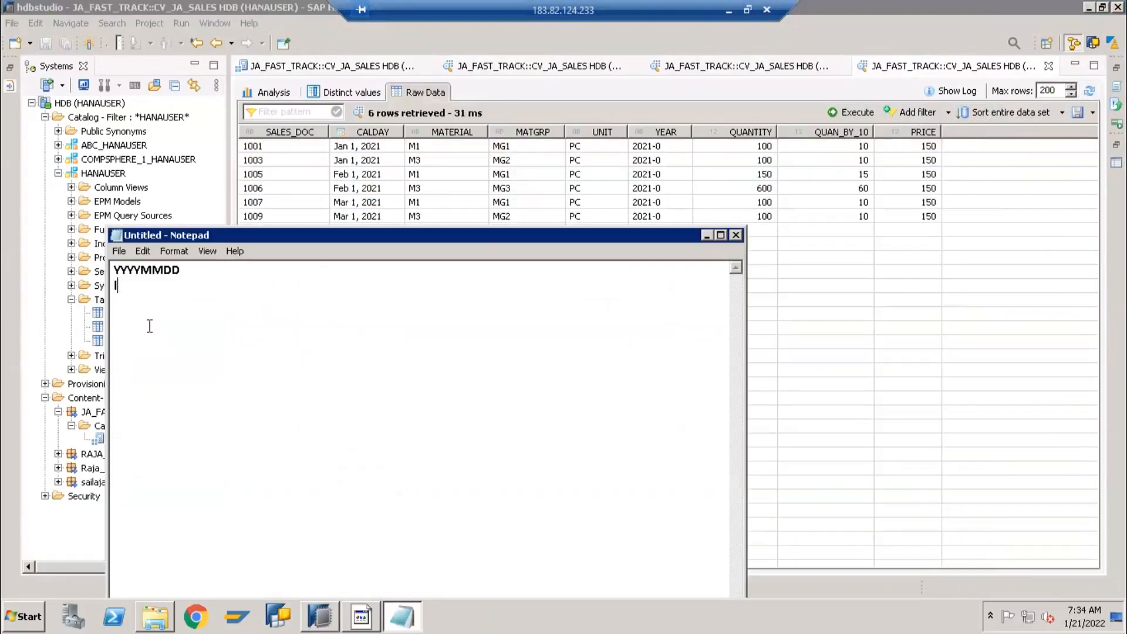
{"action": "left_click_drag", "start_coordinate": [142, 271], "coordinate": [163, 271]}
{"action": "left_click", "coordinate": [212, 269]}
{"action": "type", "text": "YYYY-MM-DD"}
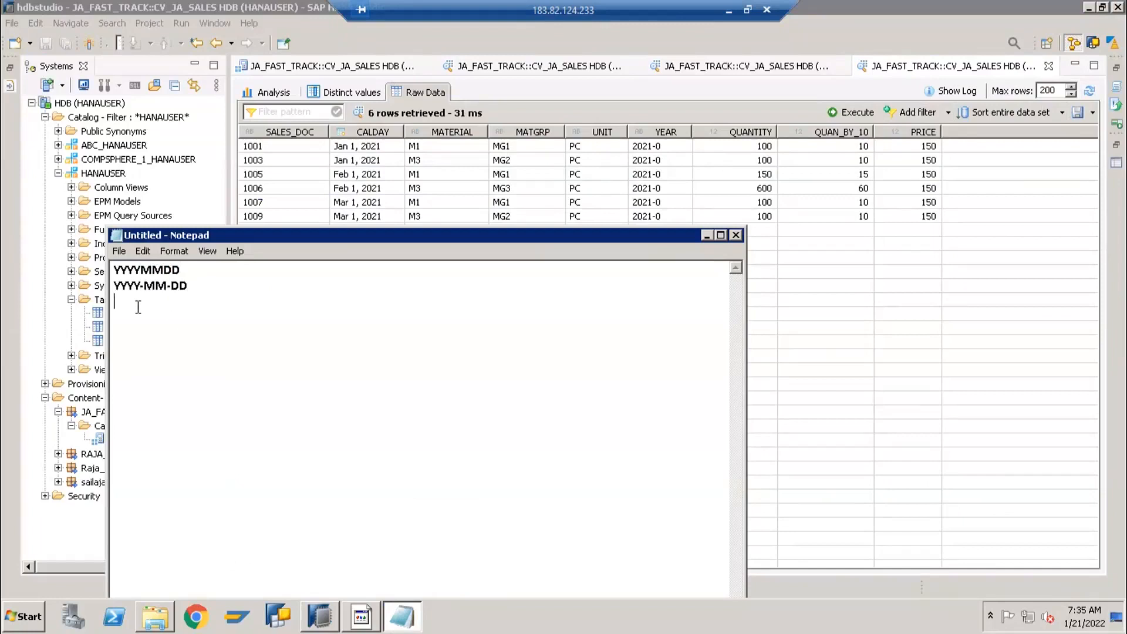
Step: Compare the YYYYMMDD and YYYY-MM-DD formats character by character in the note, then minimize it without closing
{"action": "left_click", "coordinate": [187, 269]}
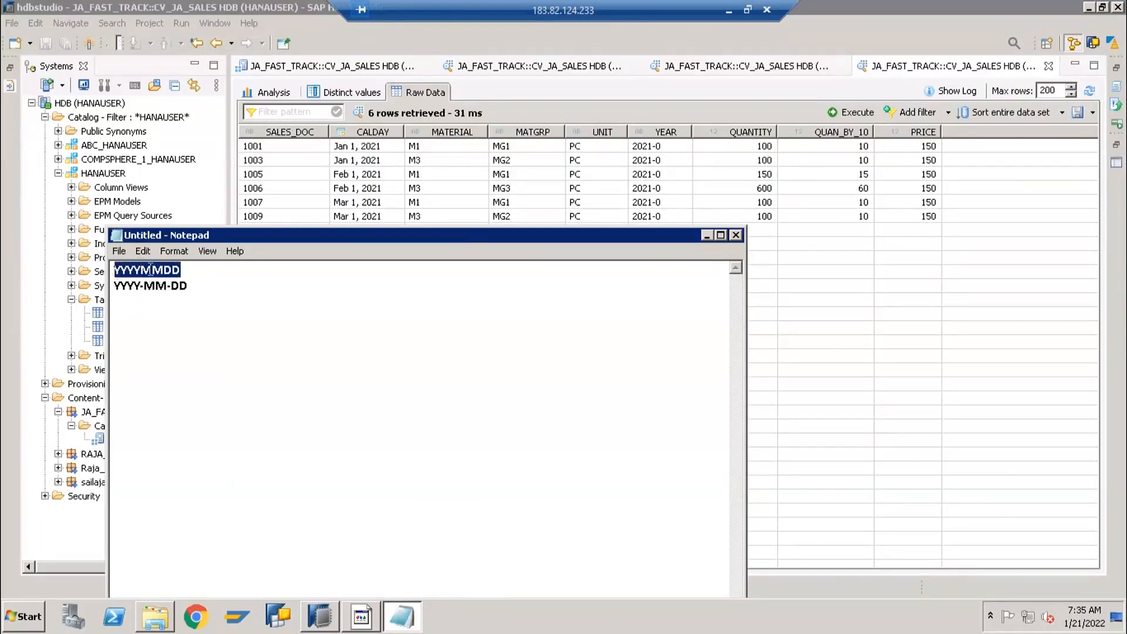
{"action": "left_click", "coordinate": [232, 295]}
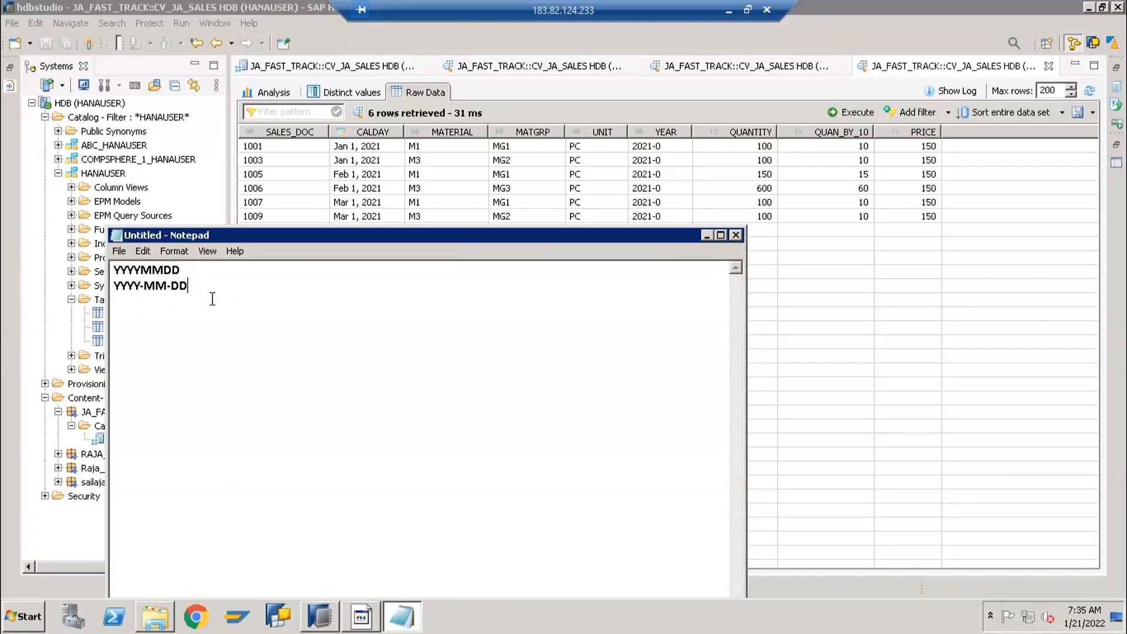
{"action": "left_click_drag", "start_coordinate": [186, 288], "coordinate": [130, 296]}
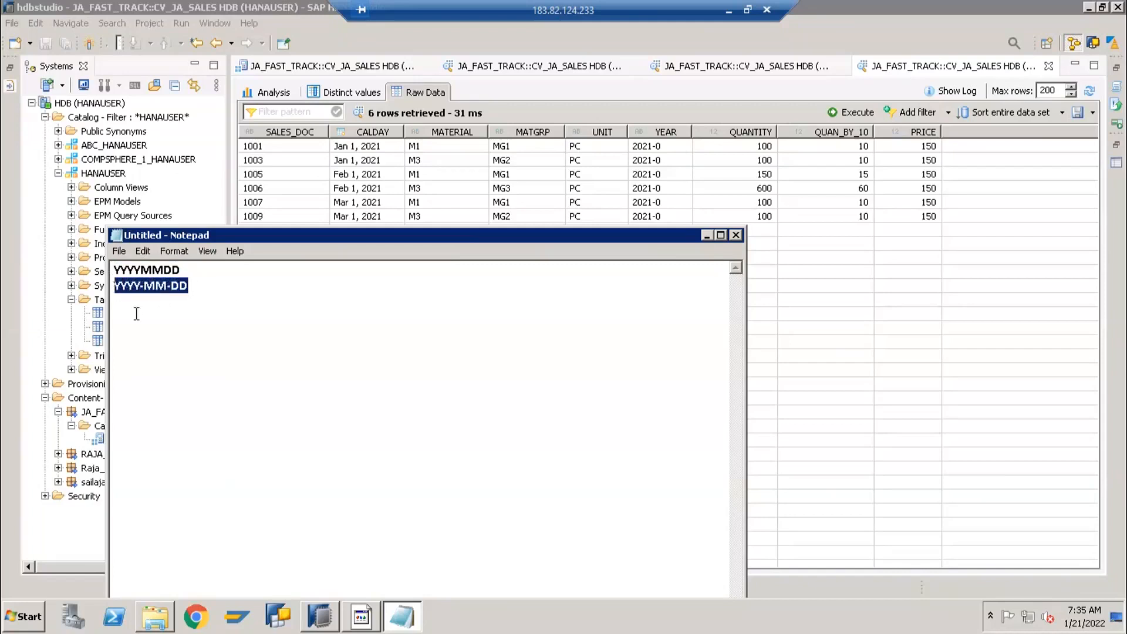
{"action": "left_click", "coordinate": [144, 291]}
{"action": "left_click", "coordinate": [201, 289]}
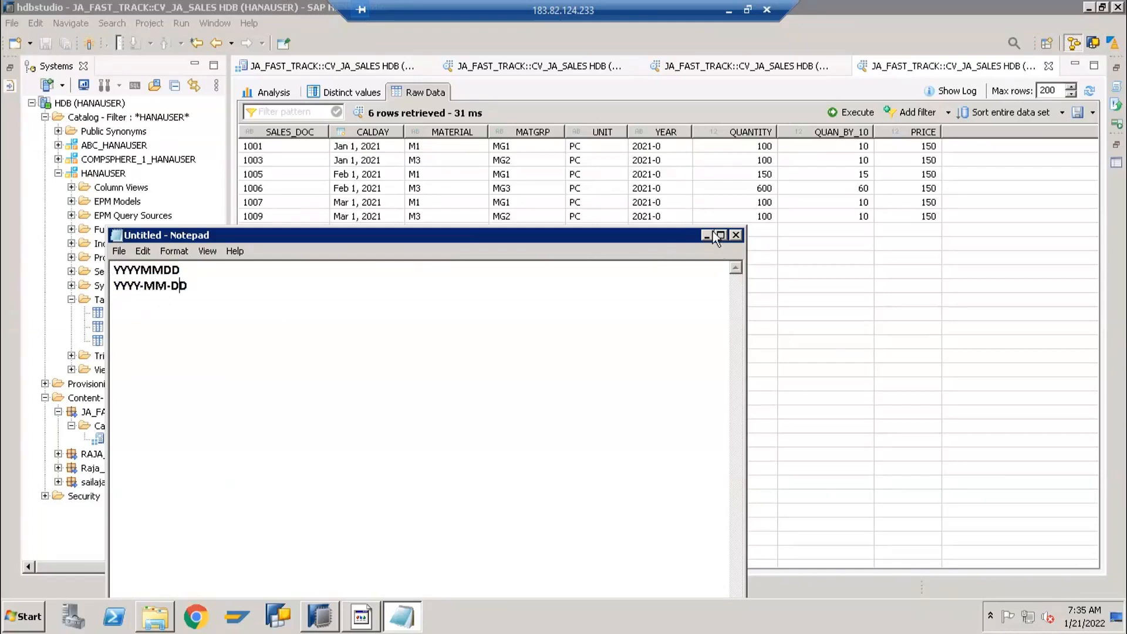
{"action": "left_click", "coordinate": [157, 283]}
{"action": "left_click", "coordinate": [706, 238]}
{"action": "left_click", "coordinate": [402, 617]}
{"action": "left_click_drag", "start_coordinate": [144, 286], "coordinate": [167, 287]}
{"action": "left_click", "coordinate": [154, 299]}
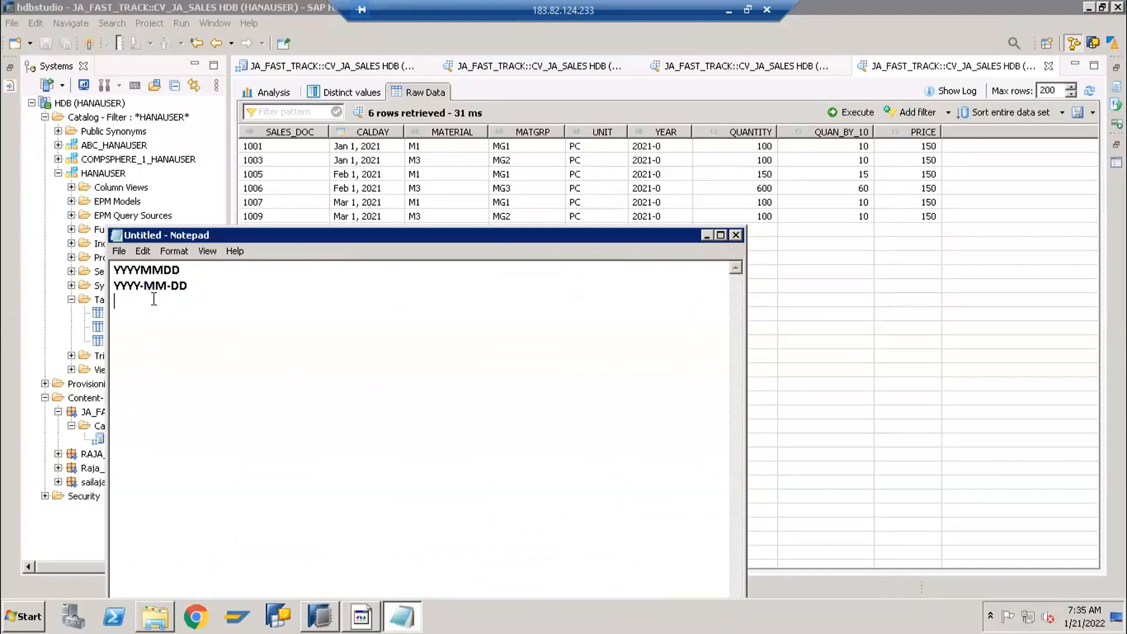
{"action": "left_click", "coordinate": [735, 235]}
{"action": "left_click", "coordinate": [690, 311]}
{"action": "left_click", "coordinate": [706, 235]}
Step: Set both the leftstr length argument and the column length of Projection_1's YEAR calculated column to 4, and activate the view
{"action": "left_click", "coordinate": [359, 68]}
{"action": "left_click", "coordinate": [478, 312]}
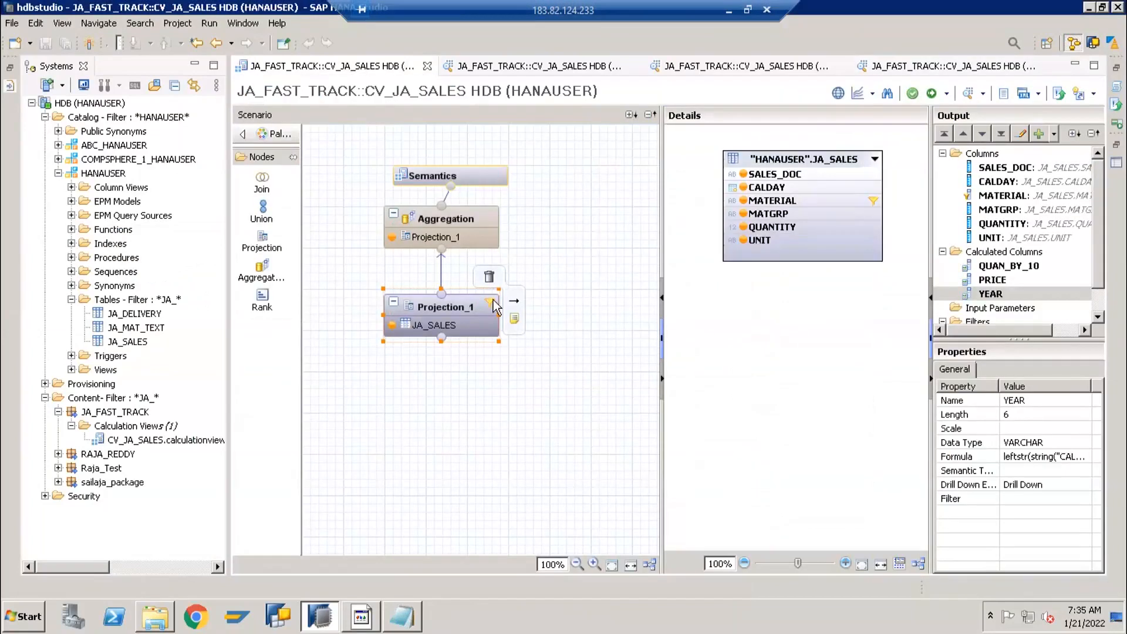
{"action": "double_click", "coordinate": [975, 294]}
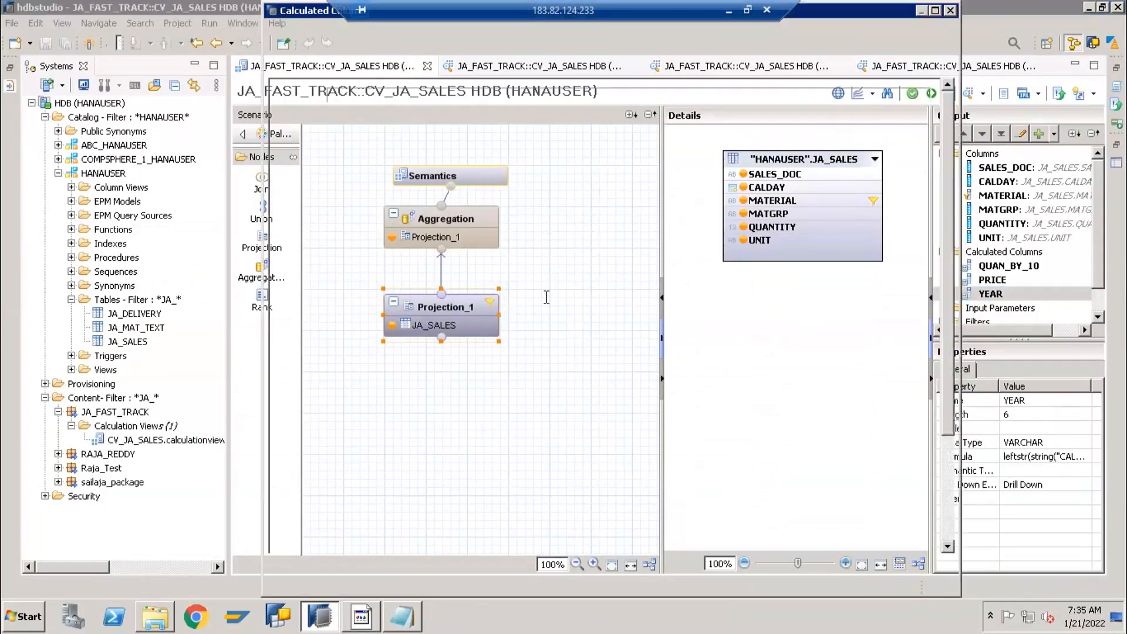
{"action": "key", "text": "BackSpace"}
{"action": "type", "text": "4"}
{"action": "left_click", "coordinate": [700, 126]}
{"action": "type", "text": "4"}
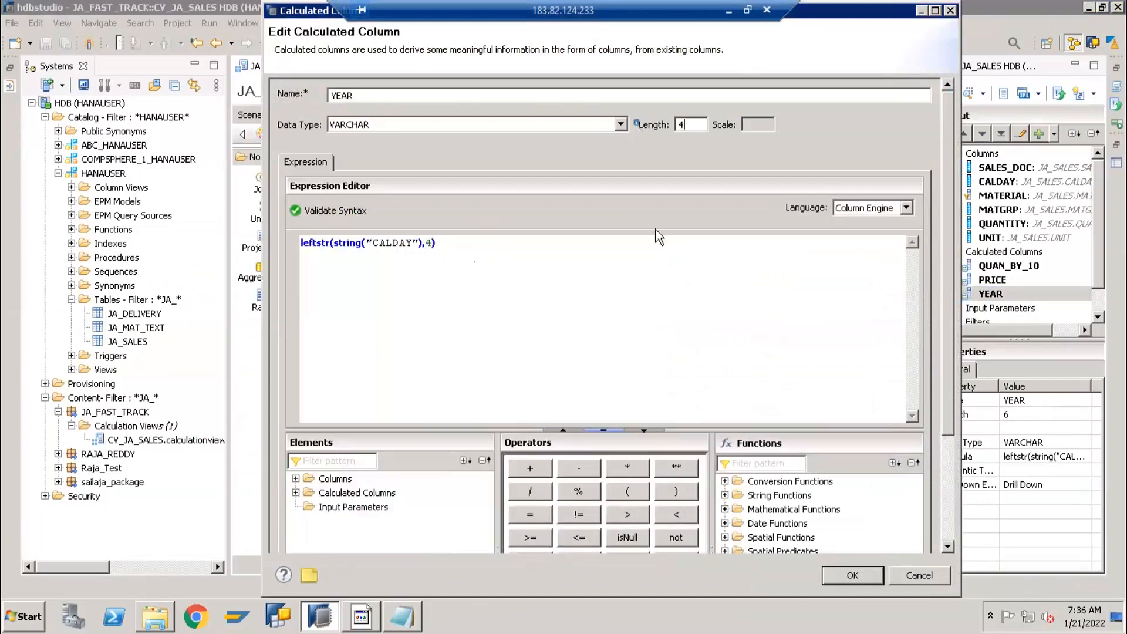
{"action": "left_click", "coordinate": [870, 574]}
{"action": "left_click", "coordinate": [931, 94]}
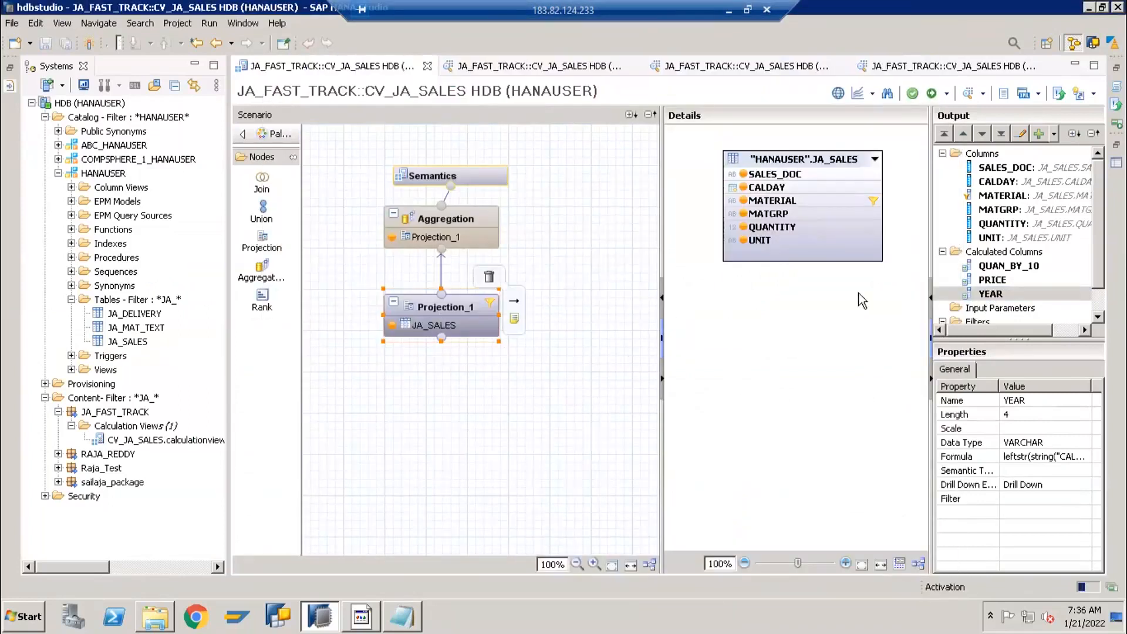
Step: Start a new calculated column in Projection_1 named DAY with data type VARCHAR and length 2
{"action": "left_click", "coordinate": [991, 256]}
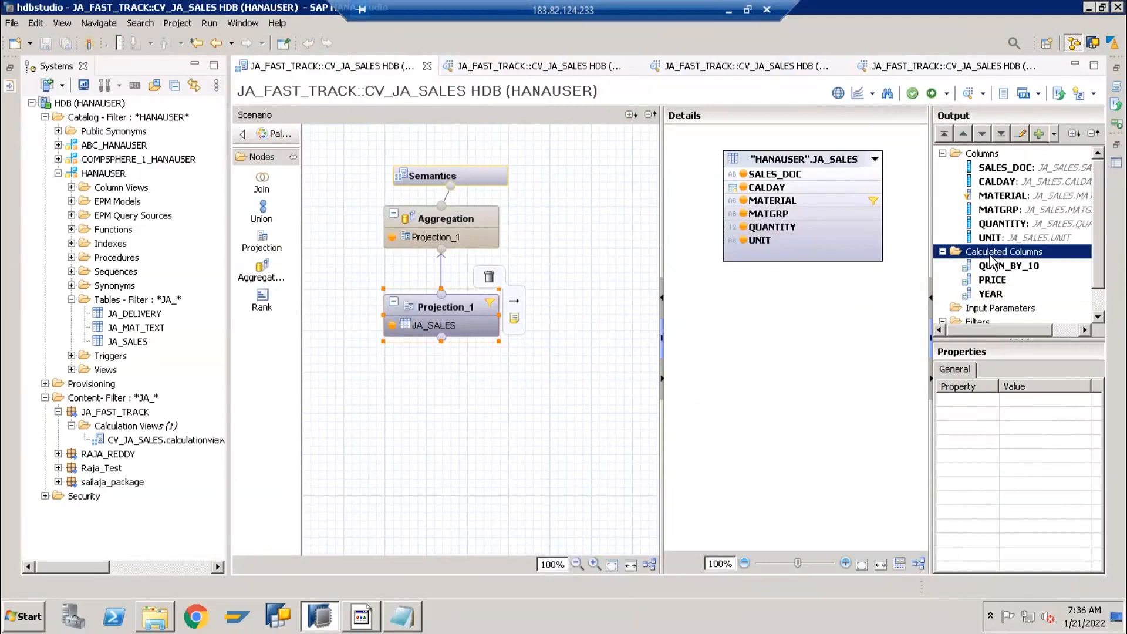
{"action": "right_click", "coordinate": [991, 258]}
{"action": "left_click", "coordinate": [1009, 269]}
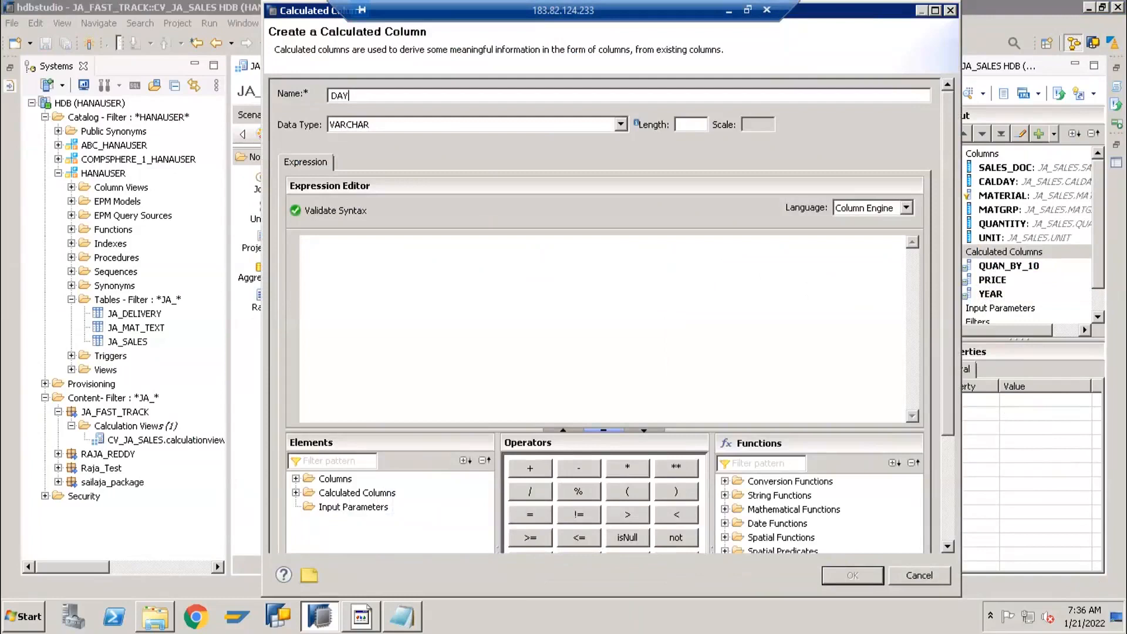
{"action": "key", "text": "Tab"}
{"action": "key", "text": "Tab"}
{"action": "type", "text": "2"}
Step: Check the DD part of the date format in the note and insert the rightstr function into the DAY expression
{"action": "left_click", "coordinate": [402, 617]}
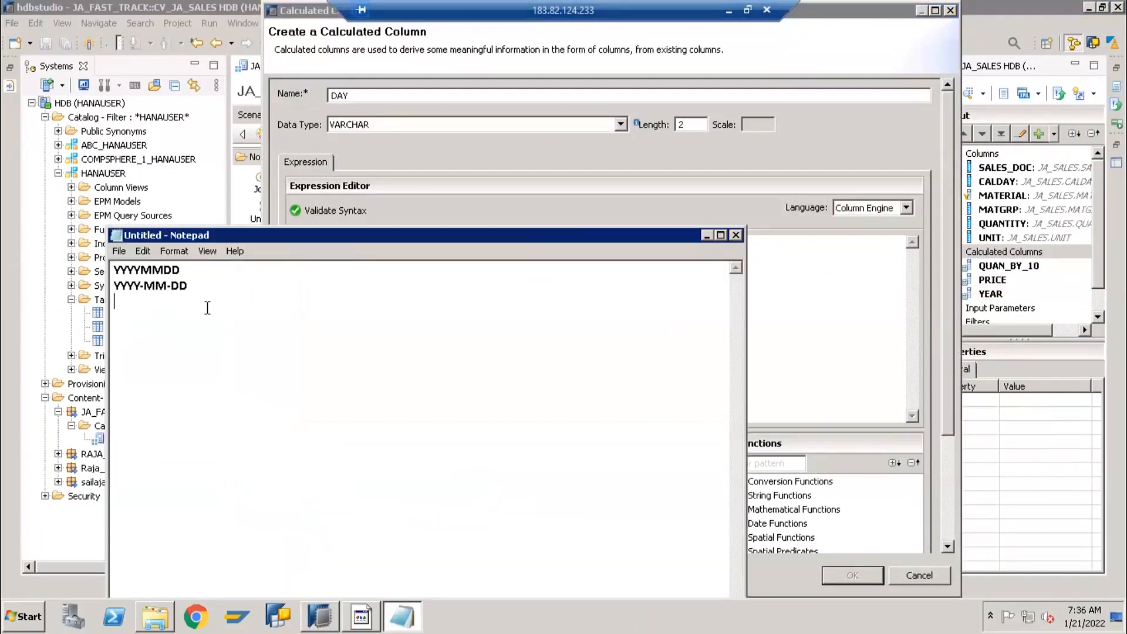
{"action": "left_click_drag", "start_coordinate": [188, 287], "coordinate": [172, 287]}
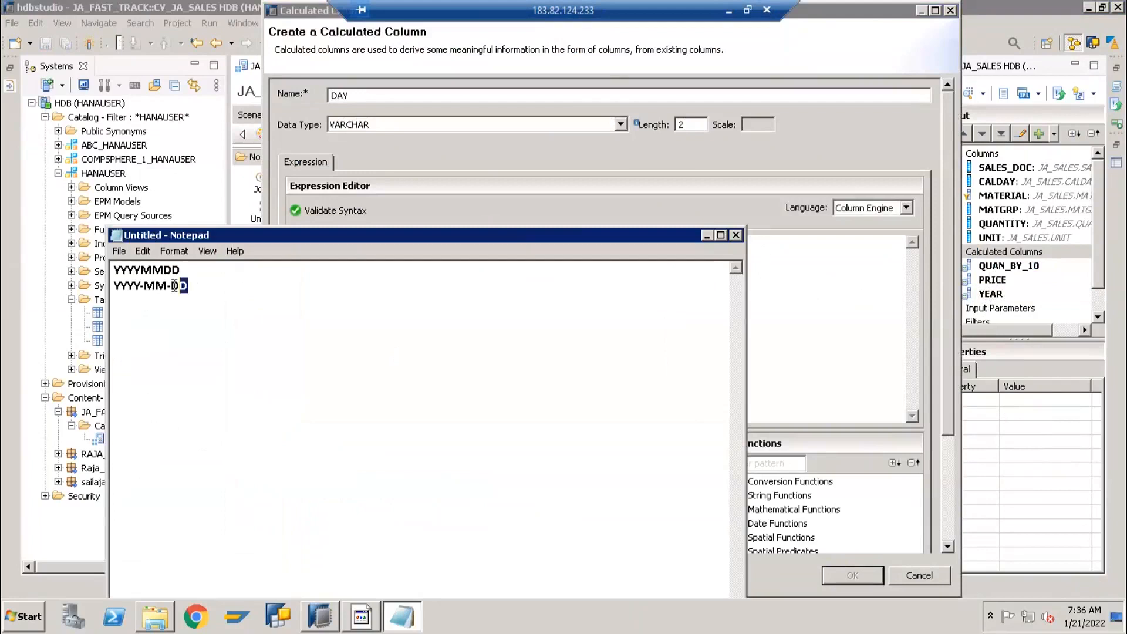
{"action": "left_click", "coordinate": [787, 319]}
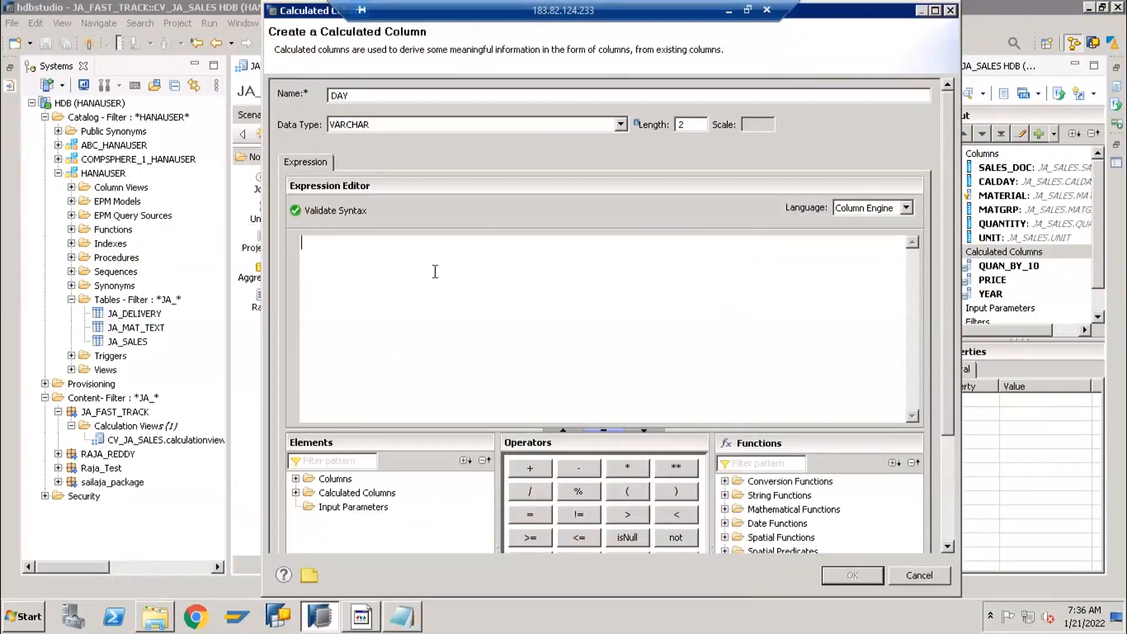
{"action": "left_click", "coordinate": [725, 496]}
{"action": "scroll", "coordinate": [782, 535], "scroll_direction": "down", "scroll_amount": 3}
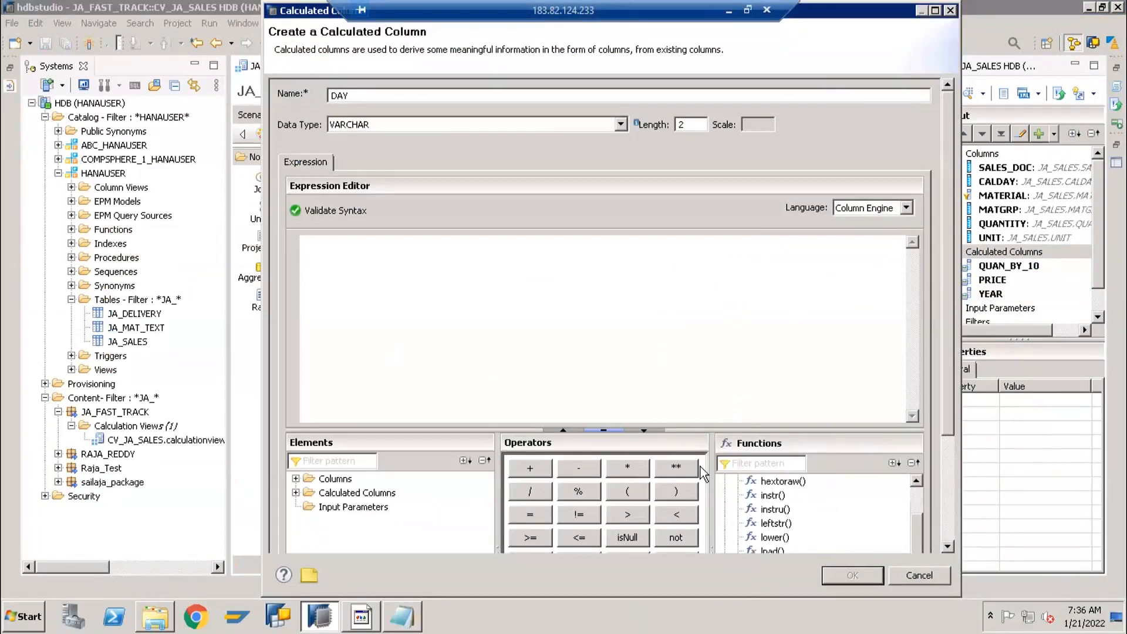
{"action": "left_click_drag", "start_coordinate": [483, 388], "coordinate": [491, 338]}
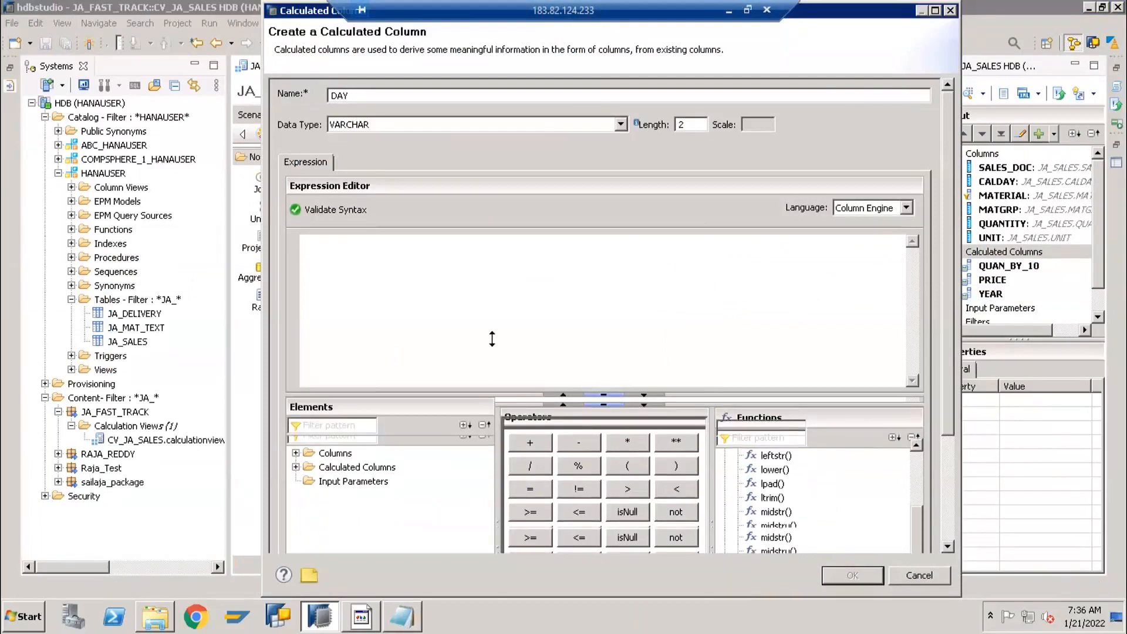
{"action": "scroll", "coordinate": [787, 492], "scroll_direction": "down", "scroll_amount": 3}
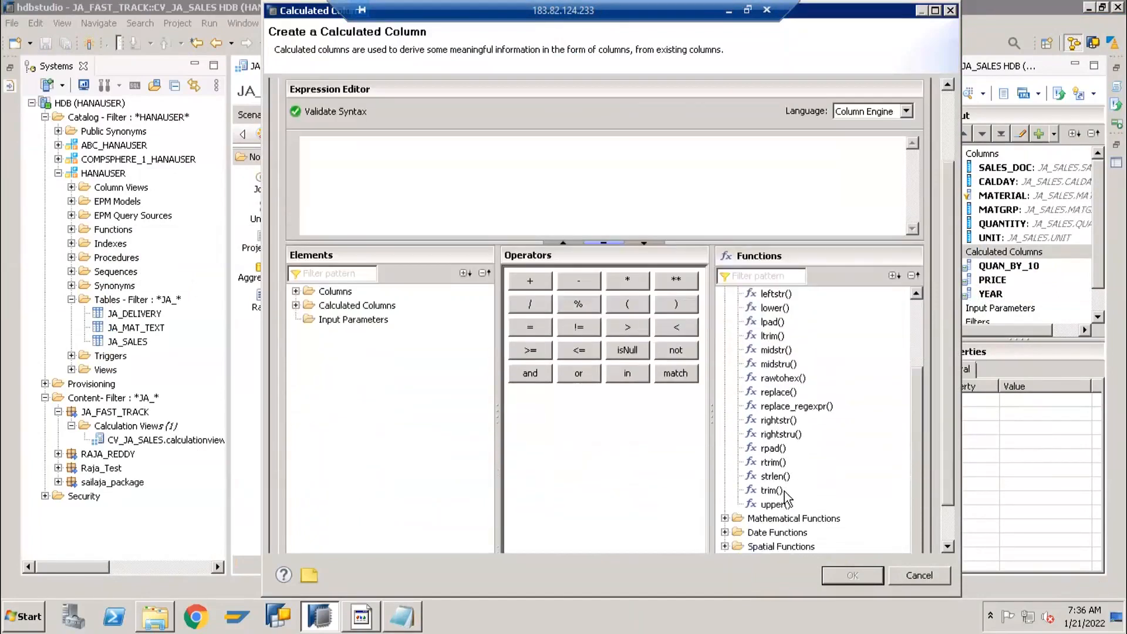
{"action": "scroll", "coordinate": [786, 471], "scroll_direction": "up", "scroll_amount": 2}
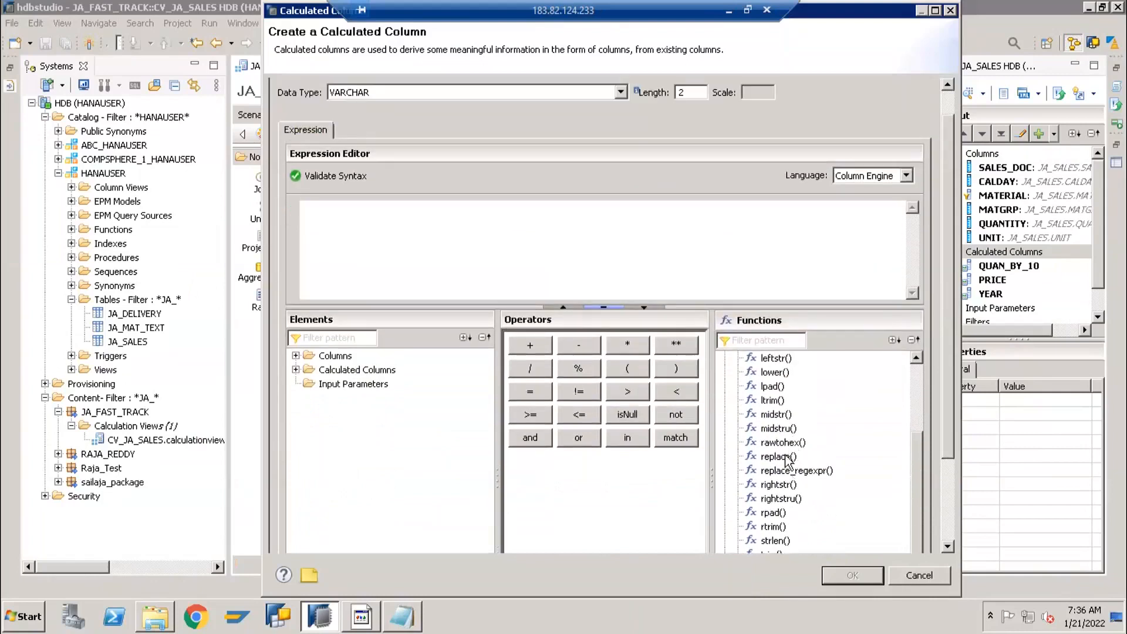
{"action": "left_click", "coordinate": [784, 488]}
{"action": "left_click", "coordinate": [385, 231]}
{"action": "left_click_drag", "start_coordinate": [769, 492], "coordinate": [347, 203]}
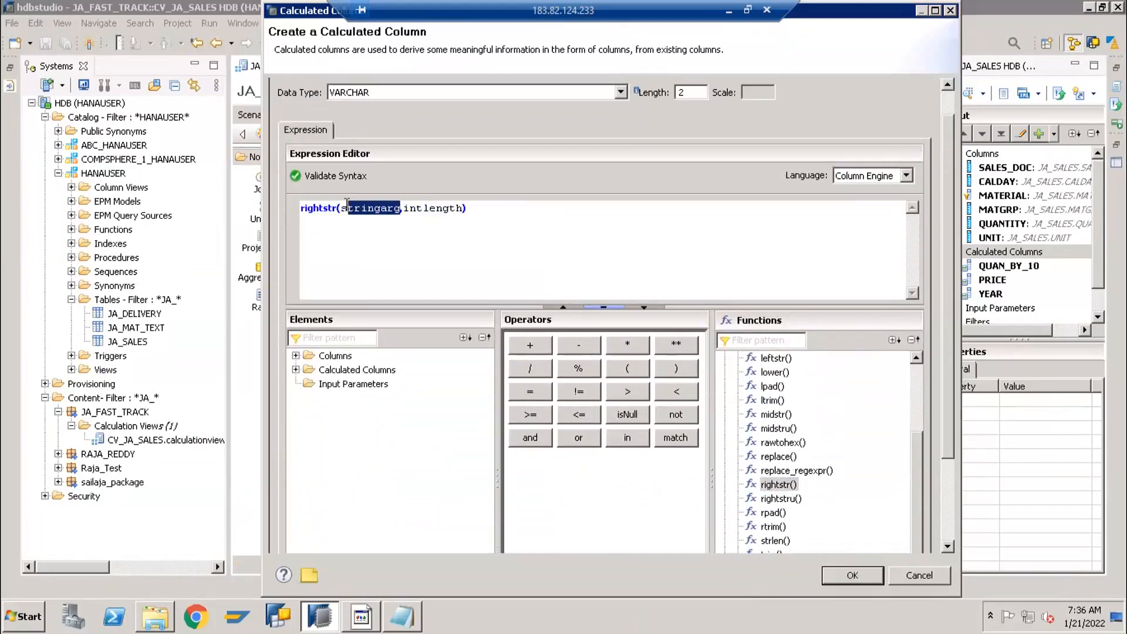
Step: Replace the string argument of rightstr with the string conversion function applied to the CALDAY column
{"action": "key", "text": "BackSpace"}
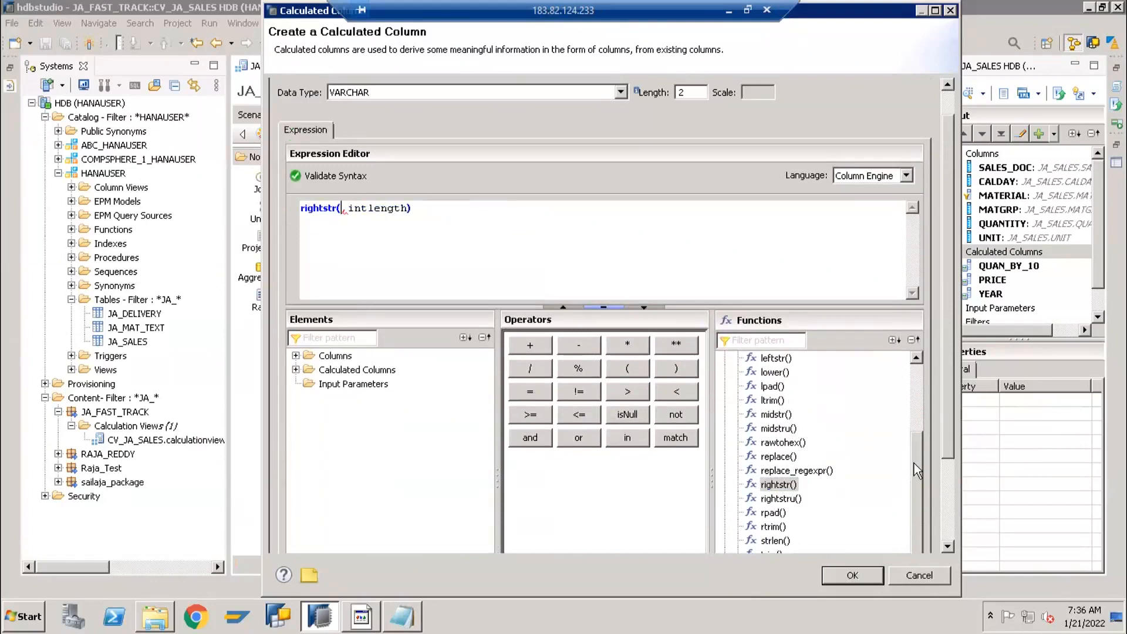
{"action": "scroll", "coordinate": [918, 390], "scroll_direction": "up", "scroll_amount": 10}
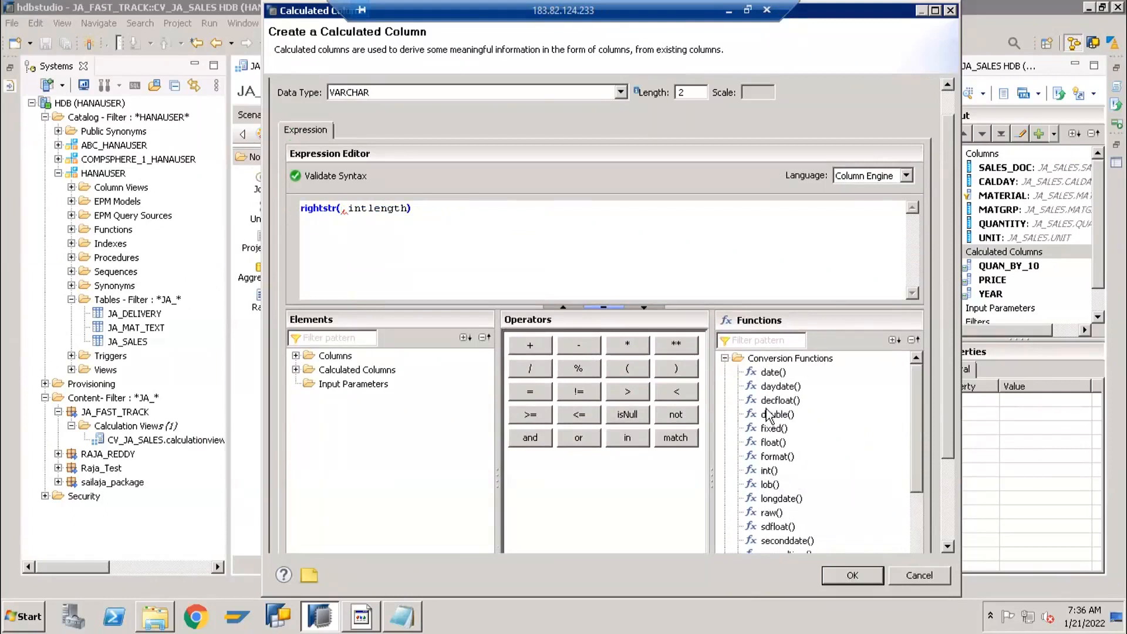
{"action": "left_click", "coordinate": [774, 513]}
{"action": "scroll", "coordinate": [776, 511], "scroll_direction": "down", "scroll_amount": 3}
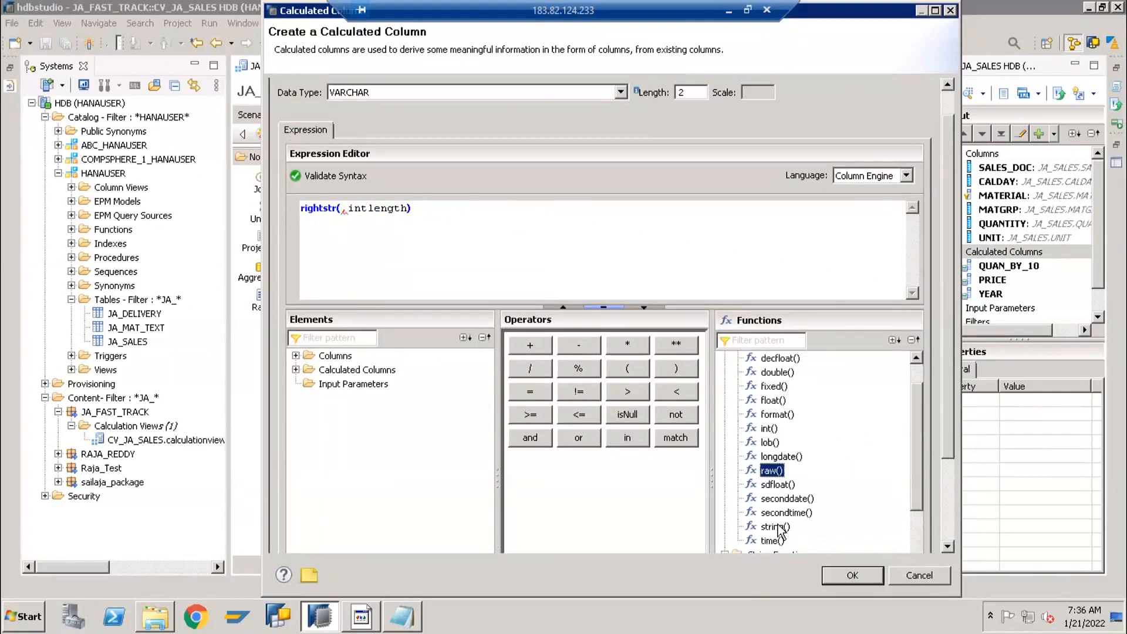
{"action": "double_click", "coordinate": [775, 442]}
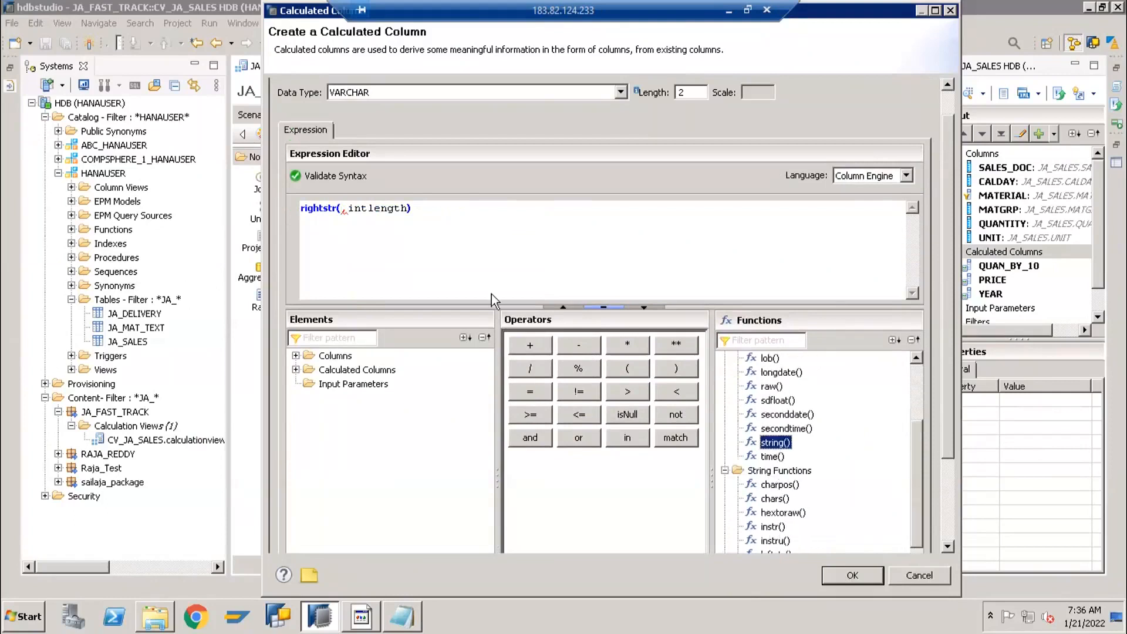
{"action": "left_click", "coordinate": [394, 208]}
{"action": "key", "text": "BackSpace"}
{"action": "key", "text": "BackSpace"}
{"action": "key", "text": "BackSpace"}
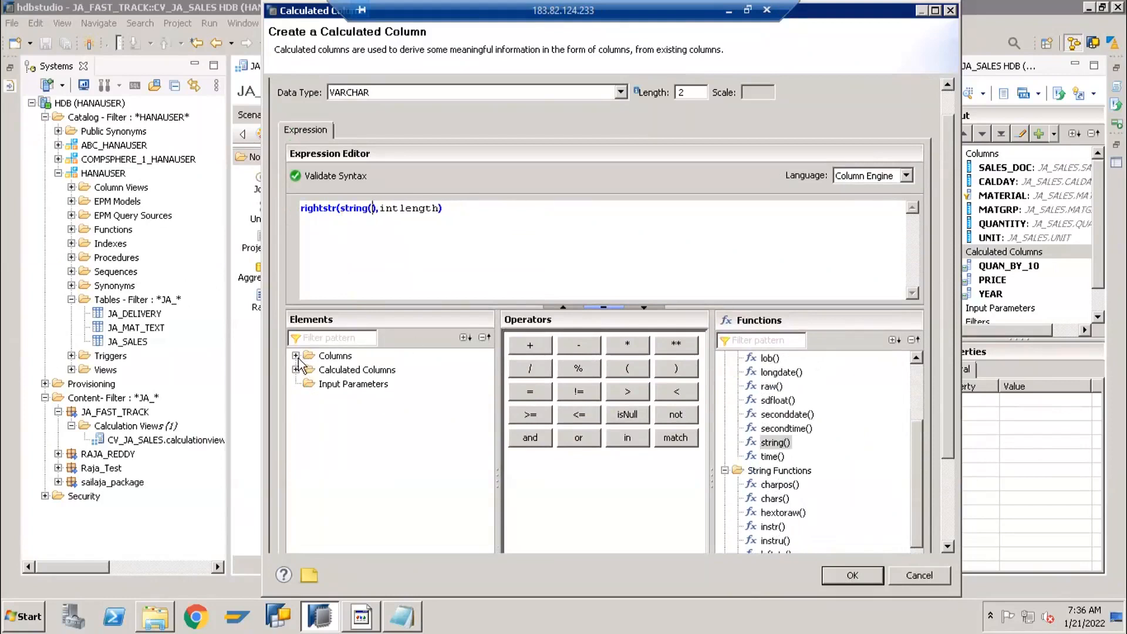
{"action": "left_click", "coordinate": [296, 356]}
{"action": "double_click", "coordinate": [351, 384]}
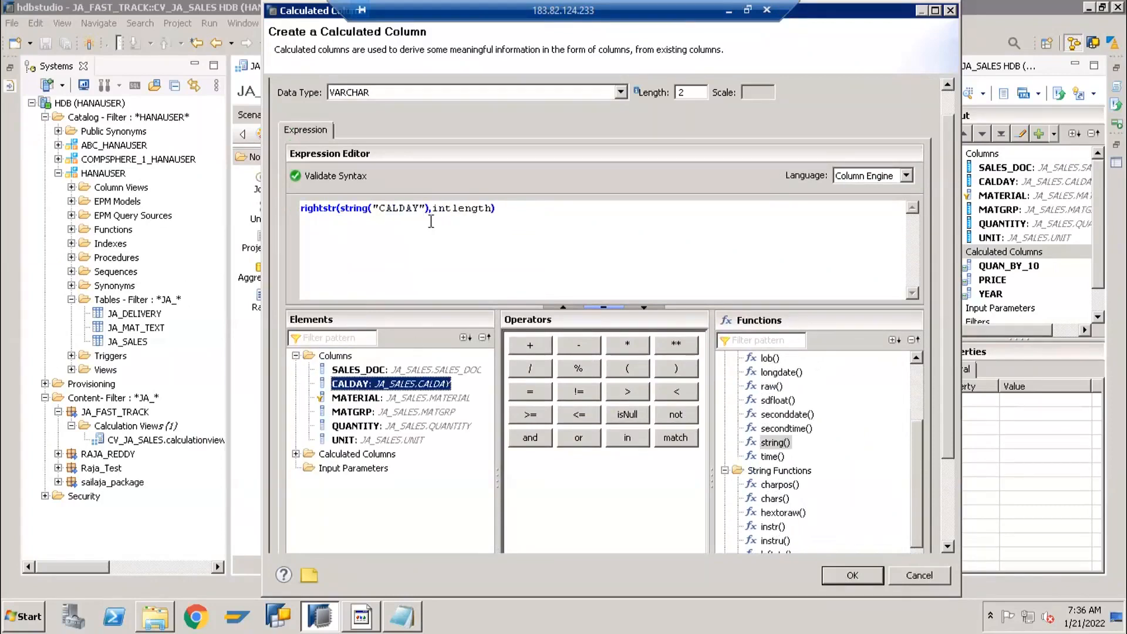
Step: Set the length argument of rightstr to 2 and save the DAY calculated column
{"action": "left_click_drag", "start_coordinate": [433, 208], "coordinate": [489, 215]}
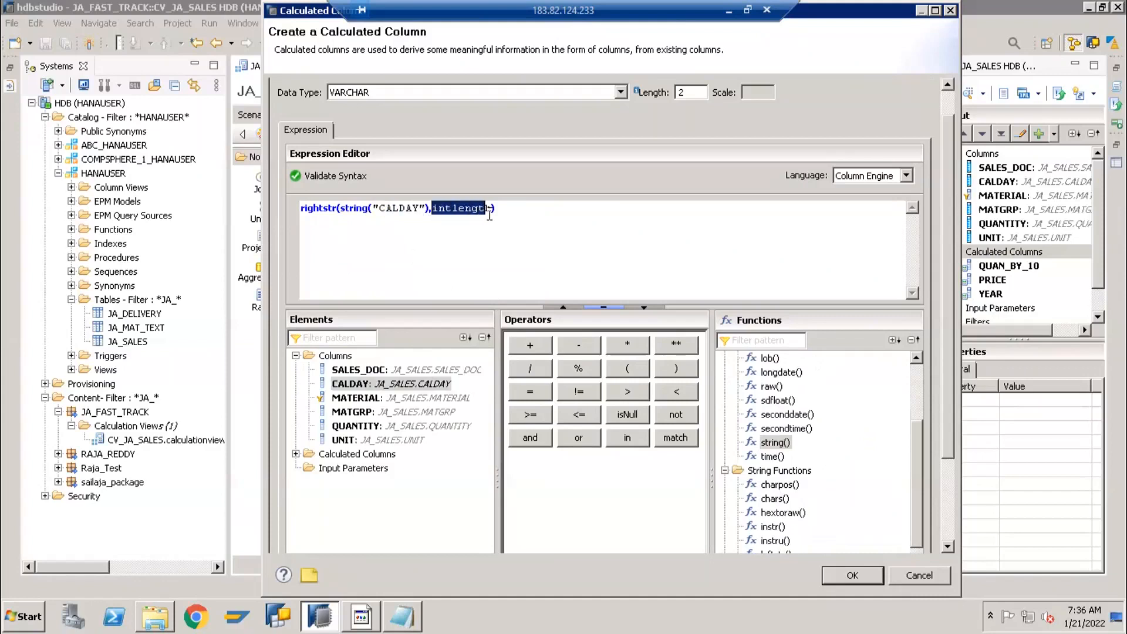
{"action": "type", "text": "2"}
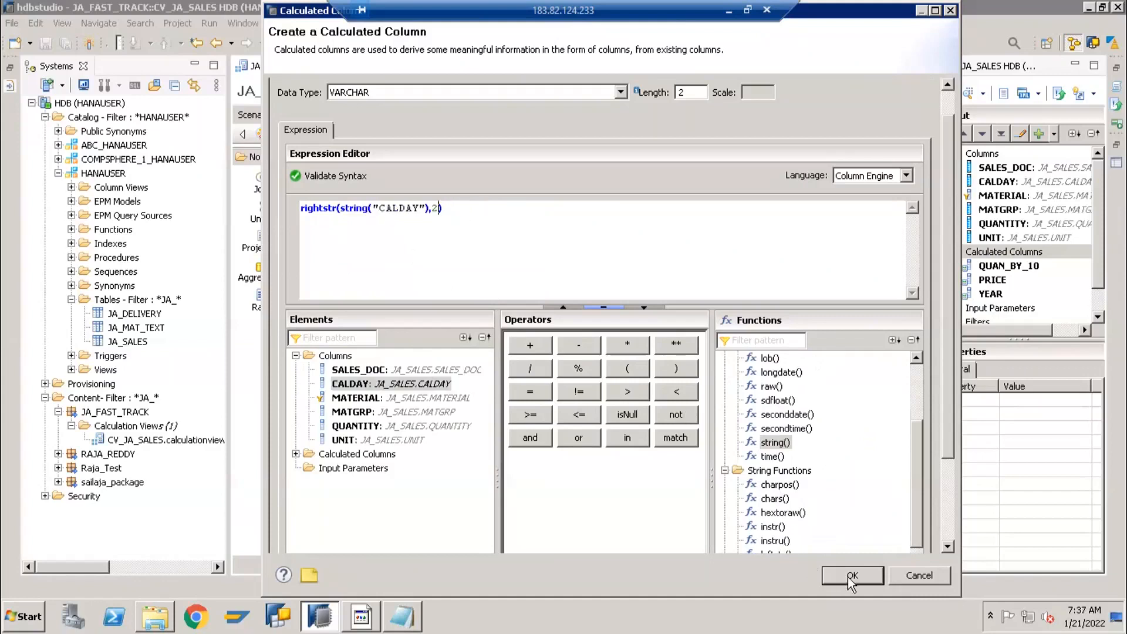
{"action": "left_click", "coordinate": [850, 577]}
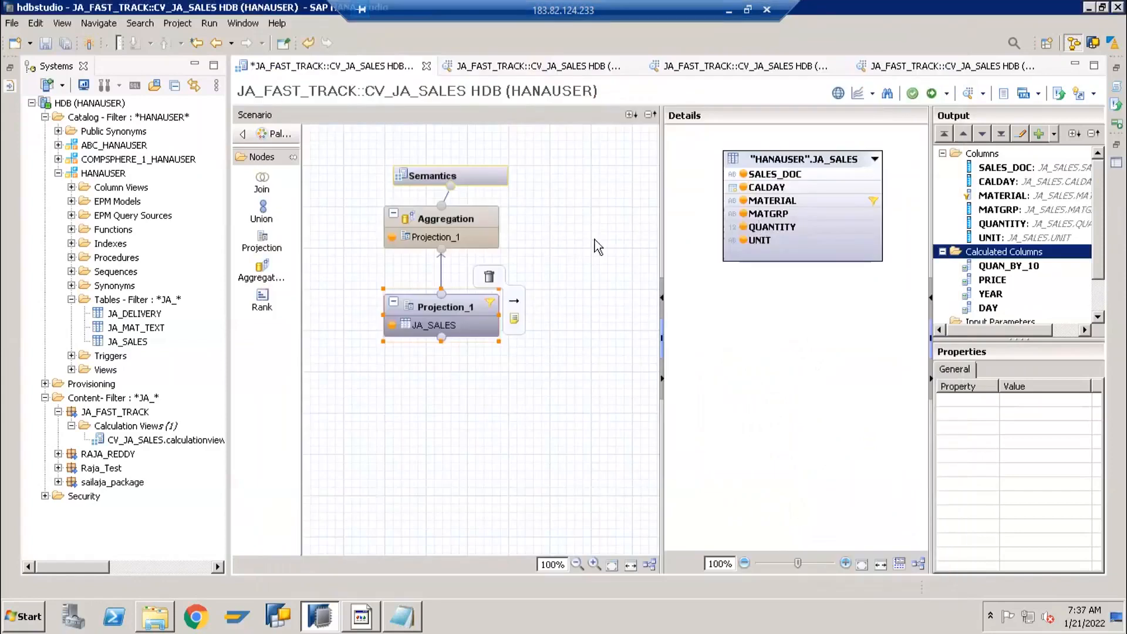
Step: Propagate the DAY calculated column from Projection_1 to Semantics
{"action": "left_click", "coordinate": [460, 305]}
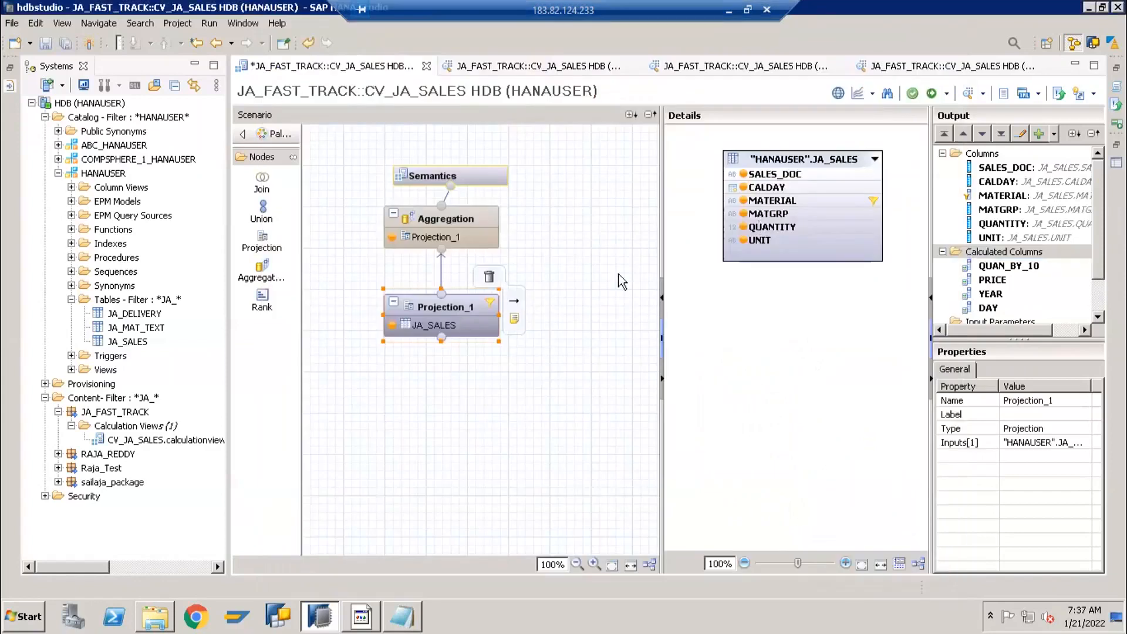
{"action": "right_click", "coordinate": [993, 309]}
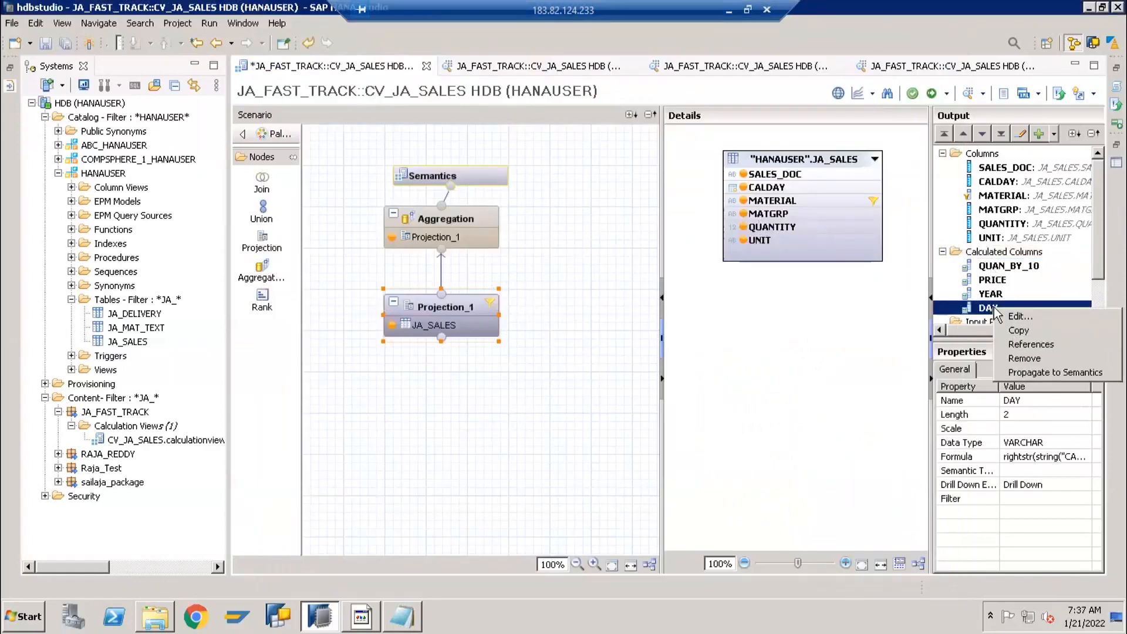
{"action": "left_click", "coordinate": [973, 305]}
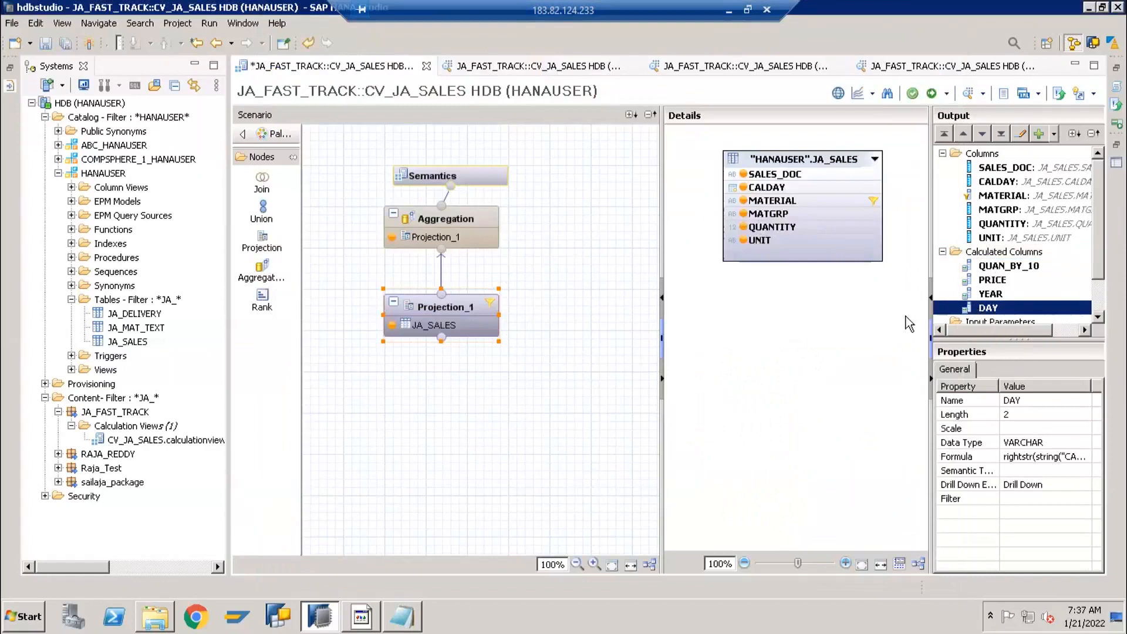
{"action": "left_click", "coordinate": [476, 209]}
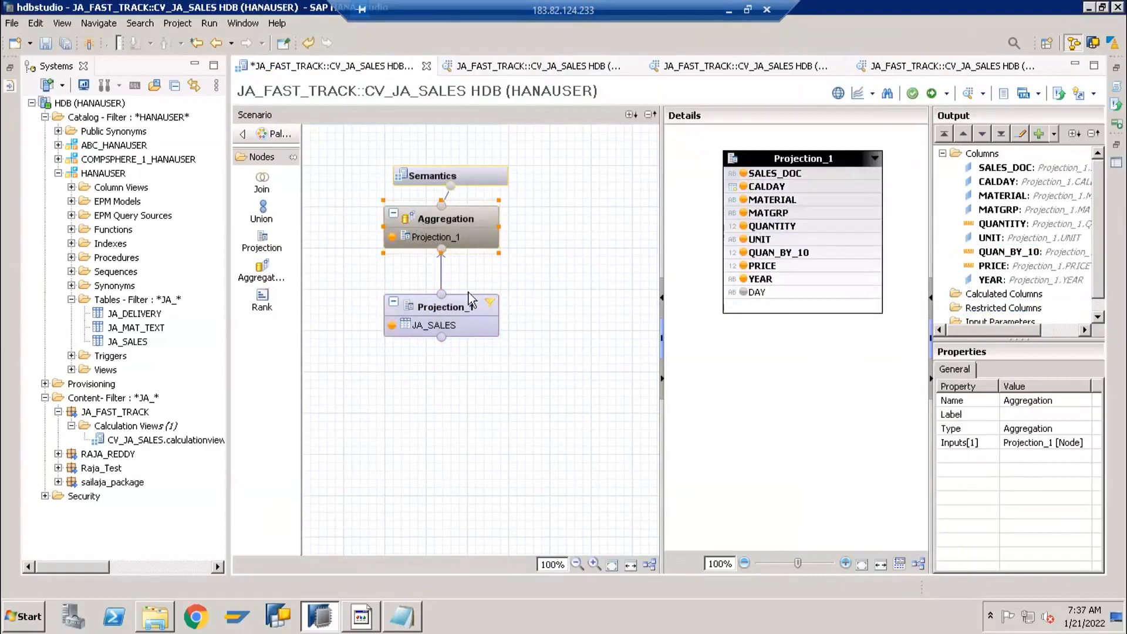
{"action": "left_click", "coordinate": [446, 305]}
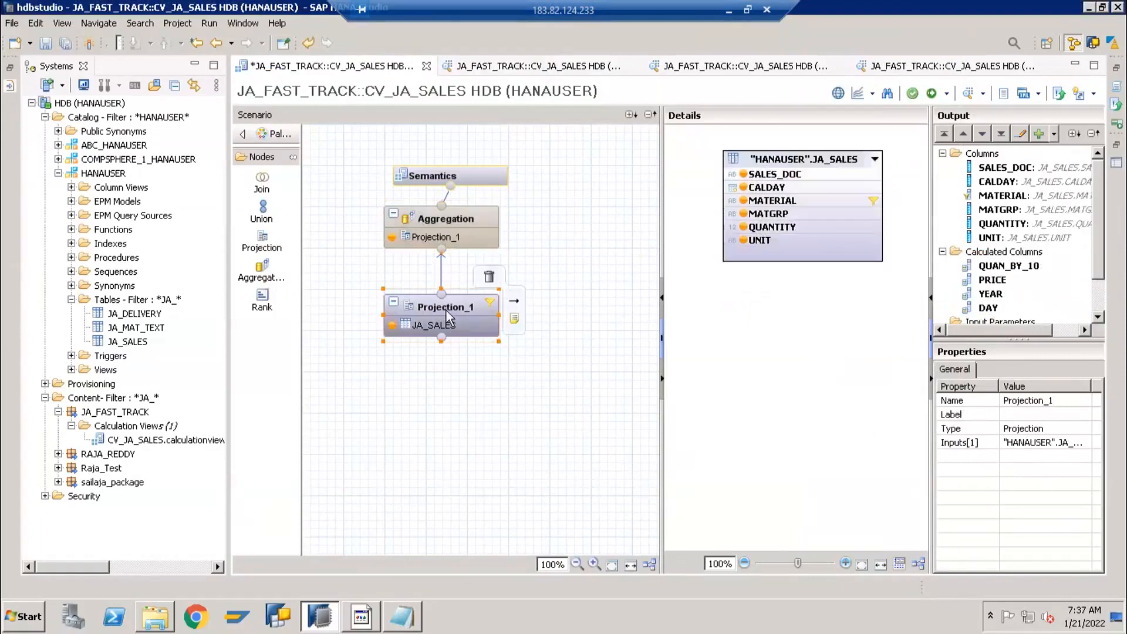
{"action": "right_click", "coordinate": [990, 310]}
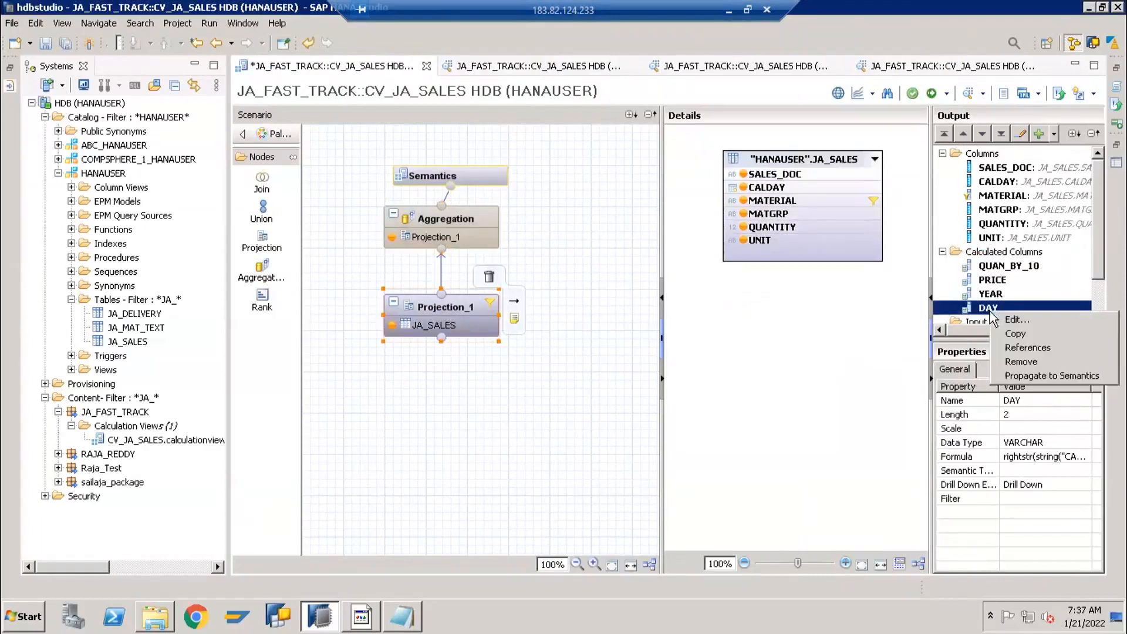
{"action": "left_click", "coordinate": [1012, 376]}
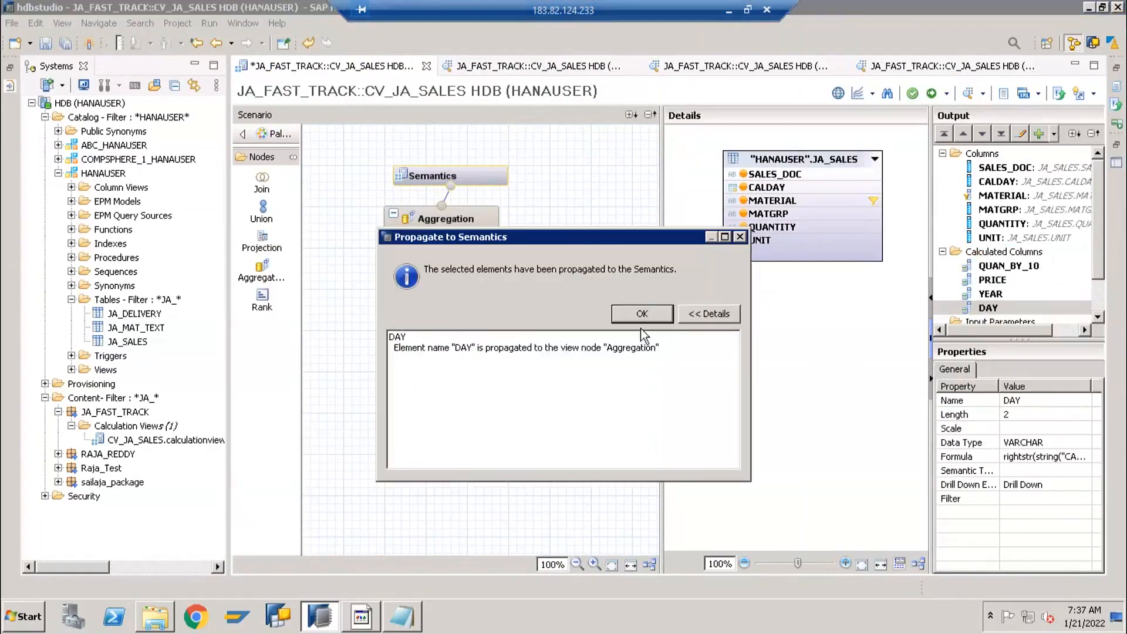
{"action": "left_click", "coordinate": [642, 313]}
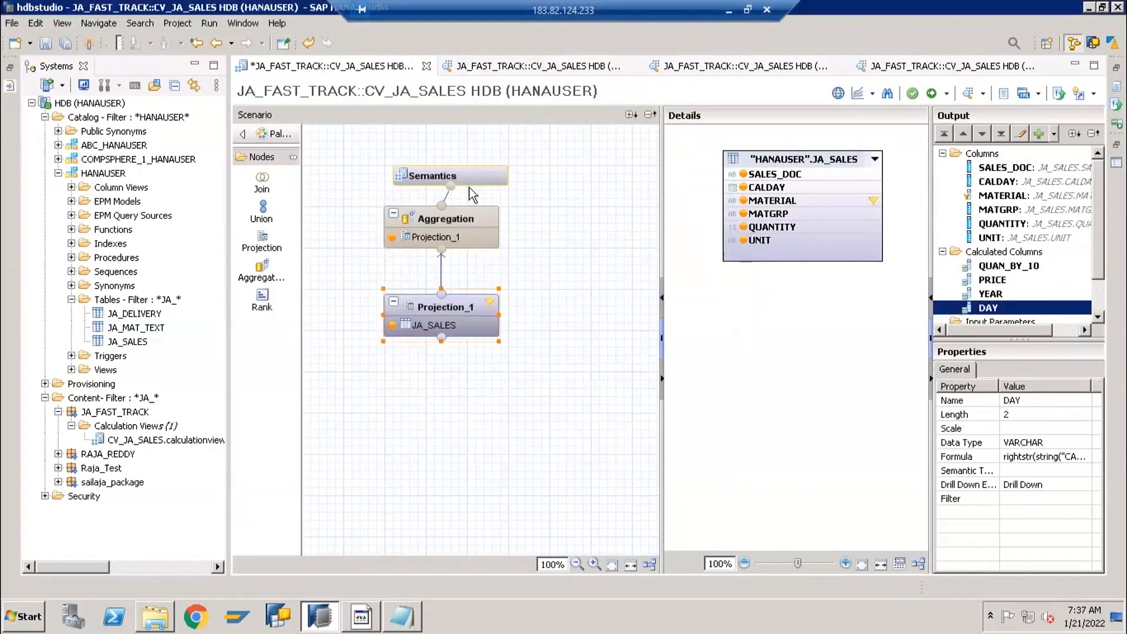
Step: Check the DAY column in the Aggregation node and the Semantics column list, and return to Projection_1
{"action": "left_click", "coordinate": [463, 220]}
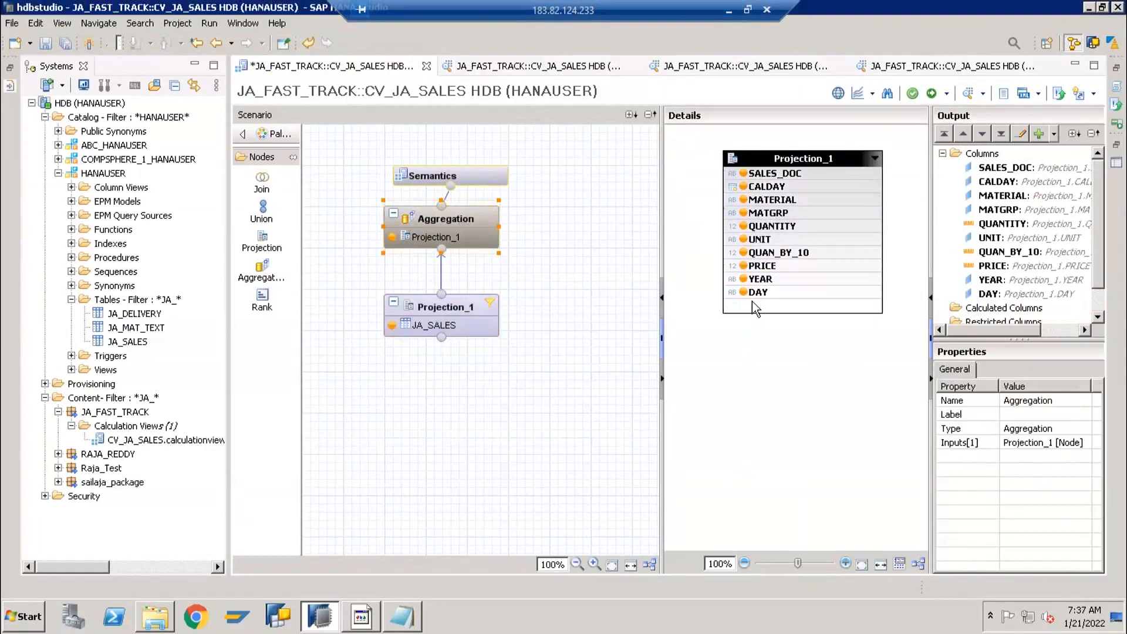
{"action": "left_click", "coordinate": [487, 177]}
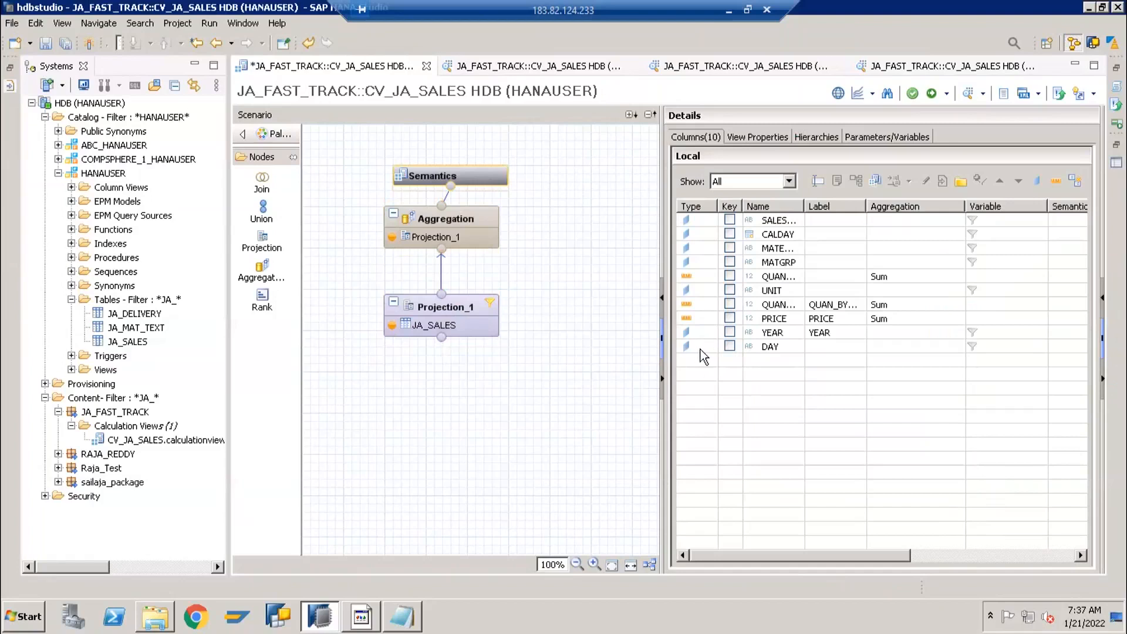
{"action": "left_click", "coordinate": [458, 304]}
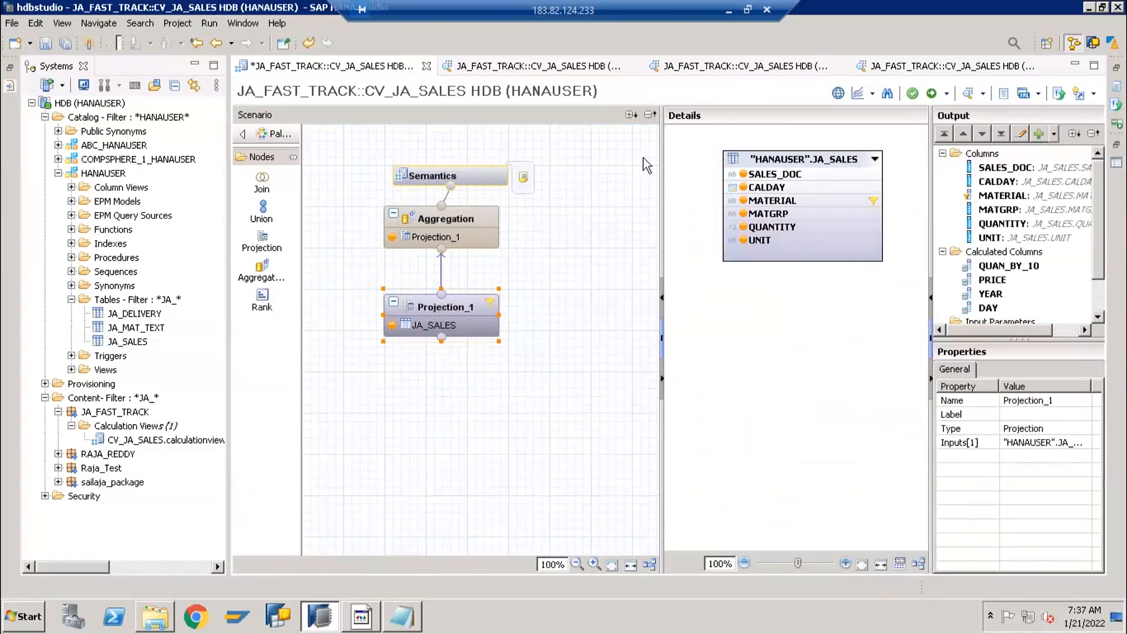
Step: Save and activate the calculation view and preview its raw data
{"action": "left_click", "coordinate": [931, 93]}
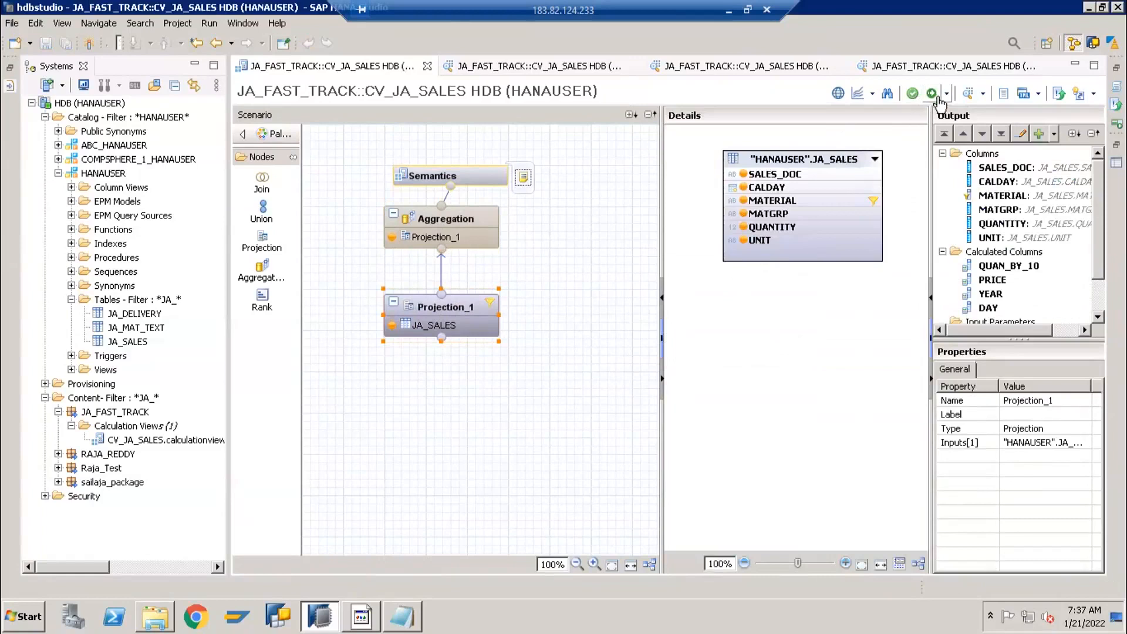
{"action": "left_click", "coordinate": [968, 93]}
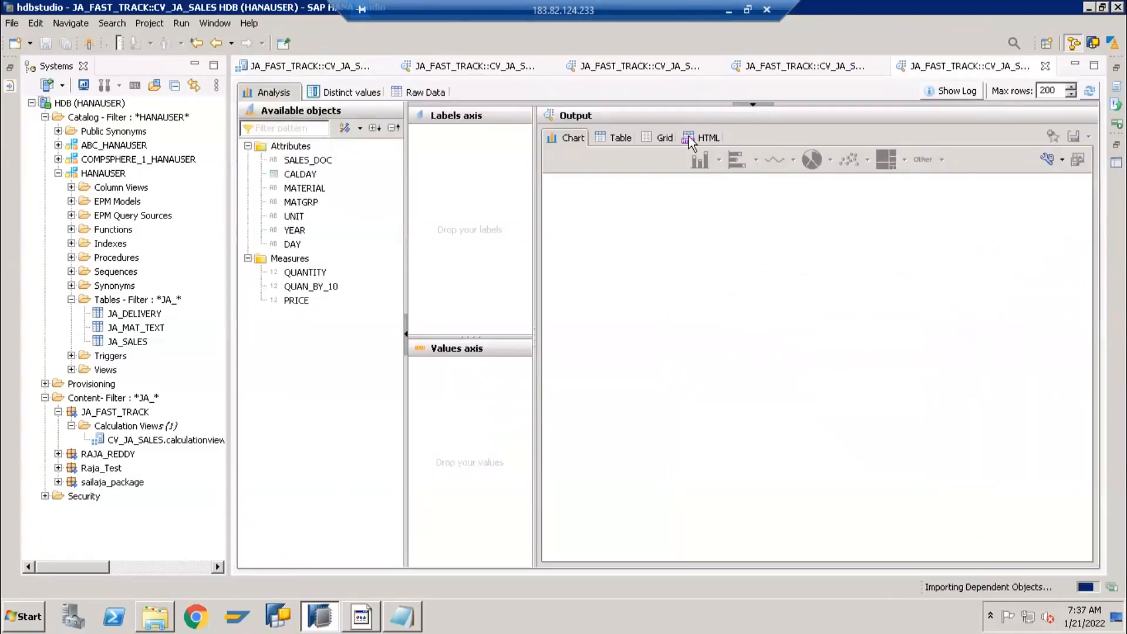
{"action": "left_click", "coordinate": [442, 94]}
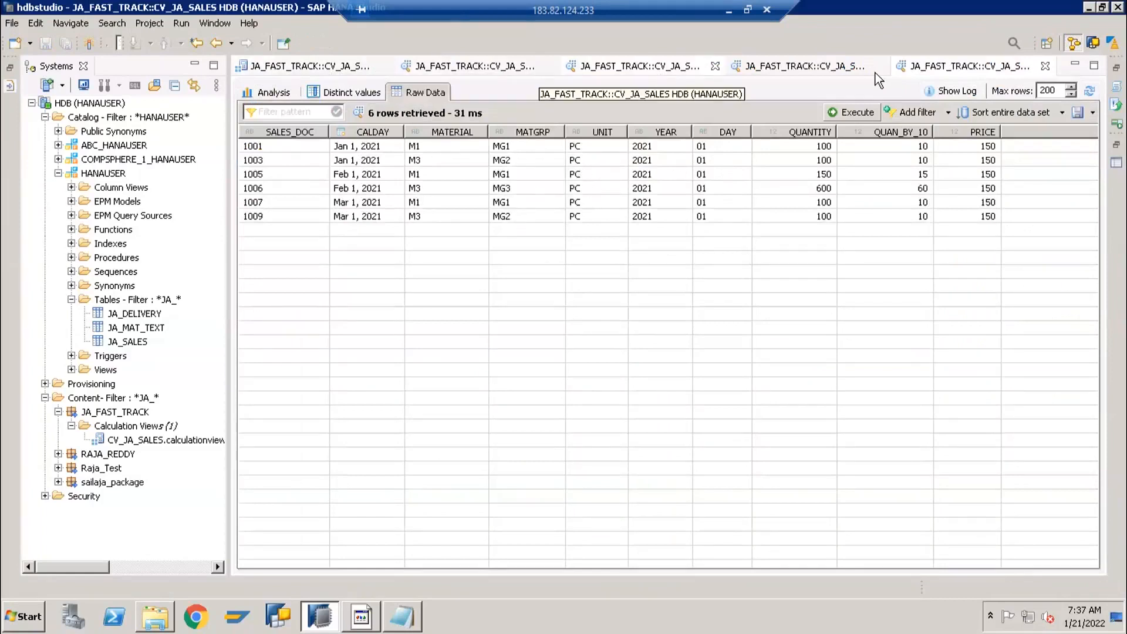
Step: Close all open data previews of CV_JA_SALES, leaving only the calculation view editor open
{"action": "left_click", "coordinate": [1045, 66]}
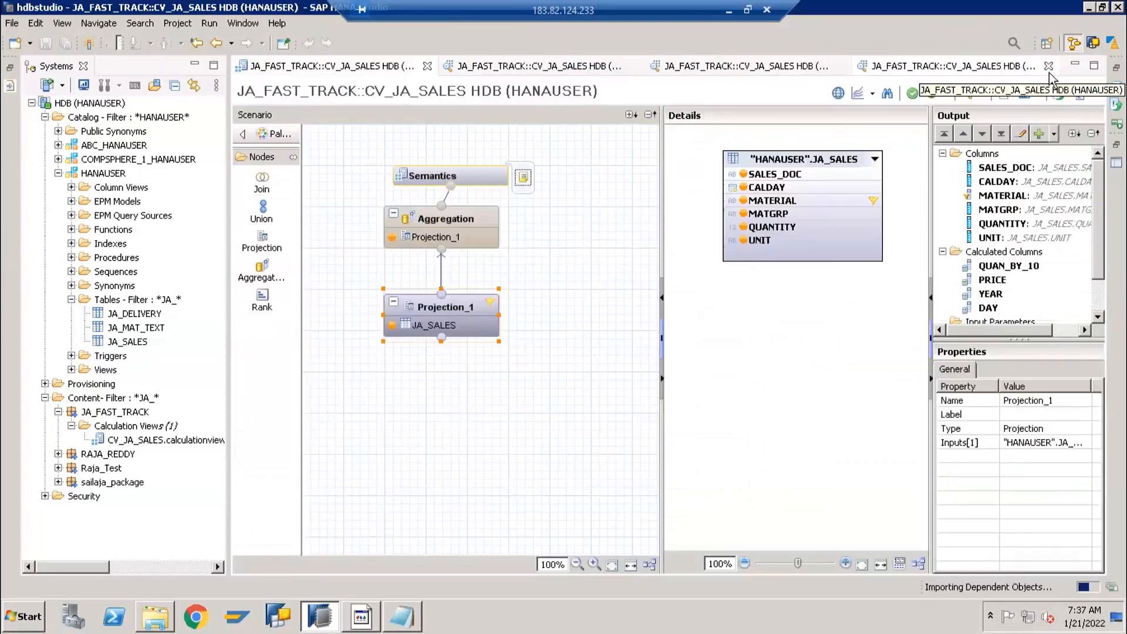
{"action": "left_click", "coordinate": [1045, 67]}
{"action": "left_click", "coordinate": [951, 67]}
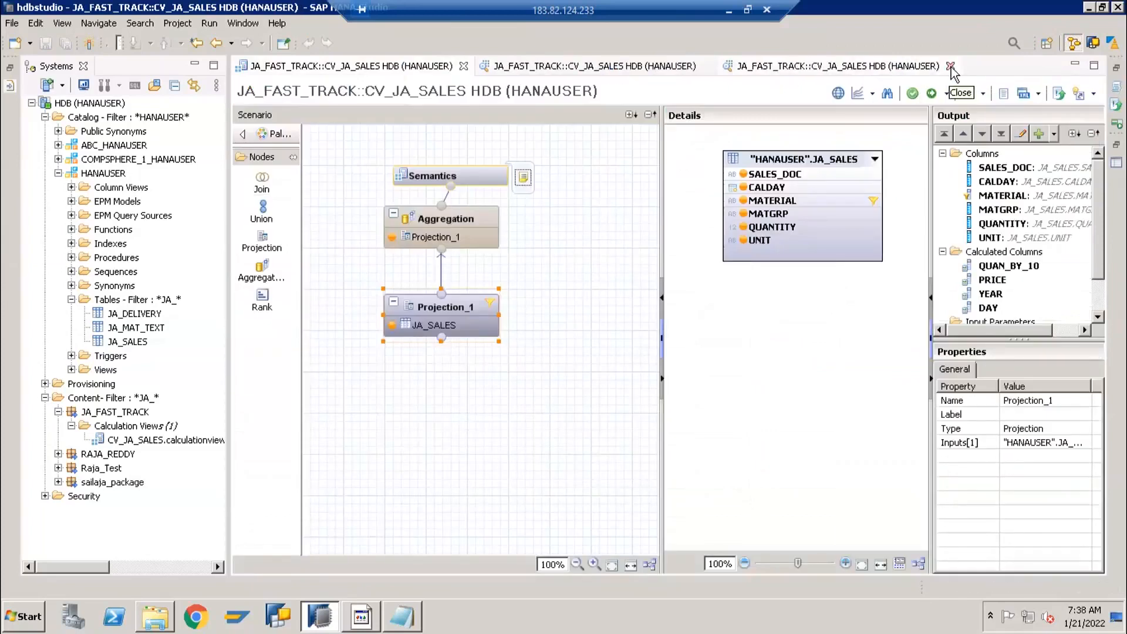
{"action": "left_click", "coordinate": [706, 66]}
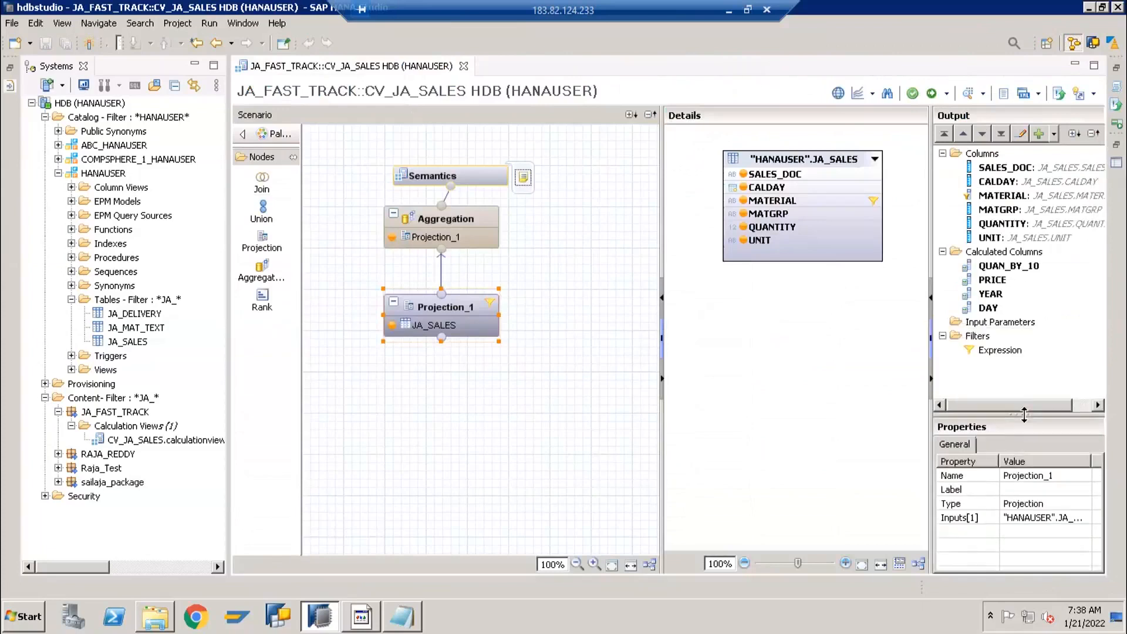
Step: Clear the MATERIAL filter expression of Projection_1 and confirm the empty filter
{"action": "left_click", "coordinate": [944, 352]}
{"action": "double_click", "coordinate": [943, 352]}
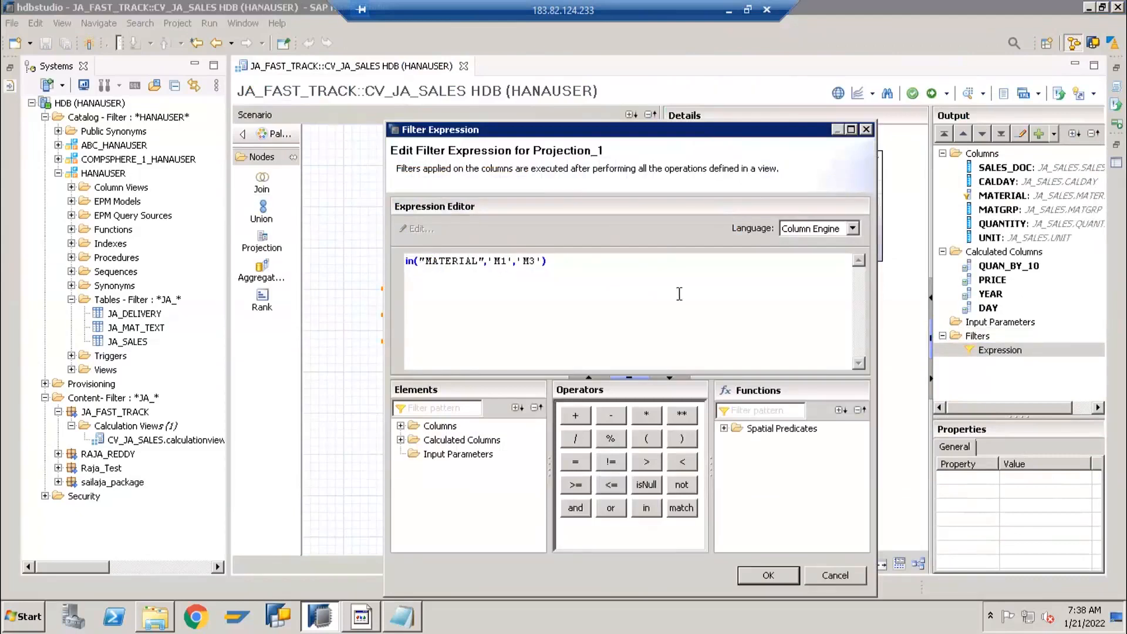
{"action": "key", "text": "ctrl+a"}
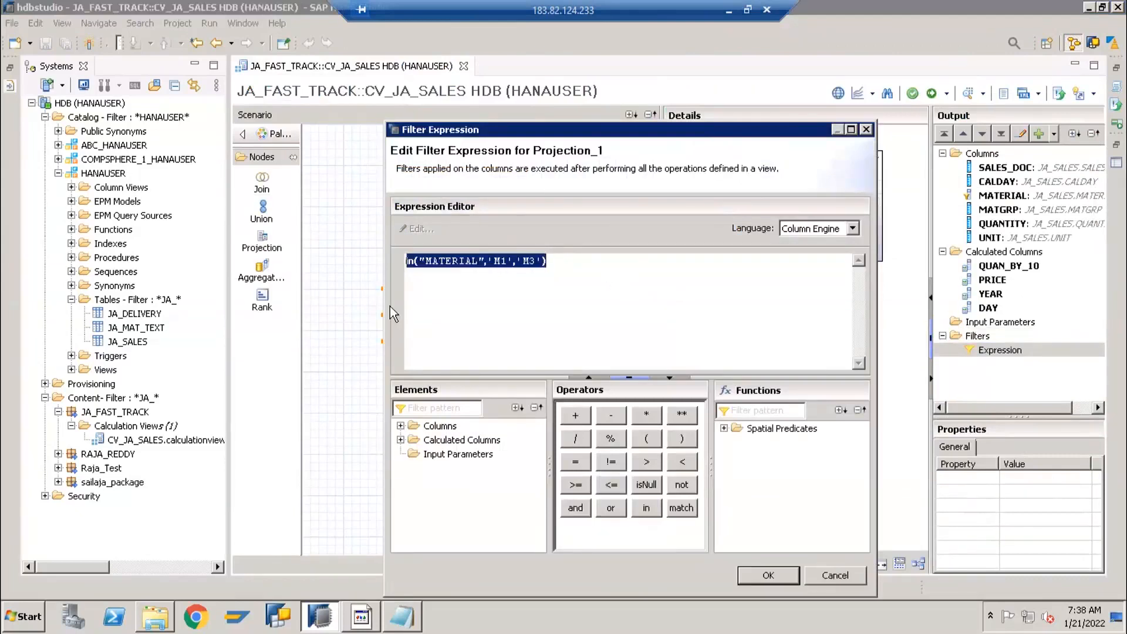
{"action": "key", "text": "Delete"}
{"action": "left_click", "coordinate": [769, 575]}
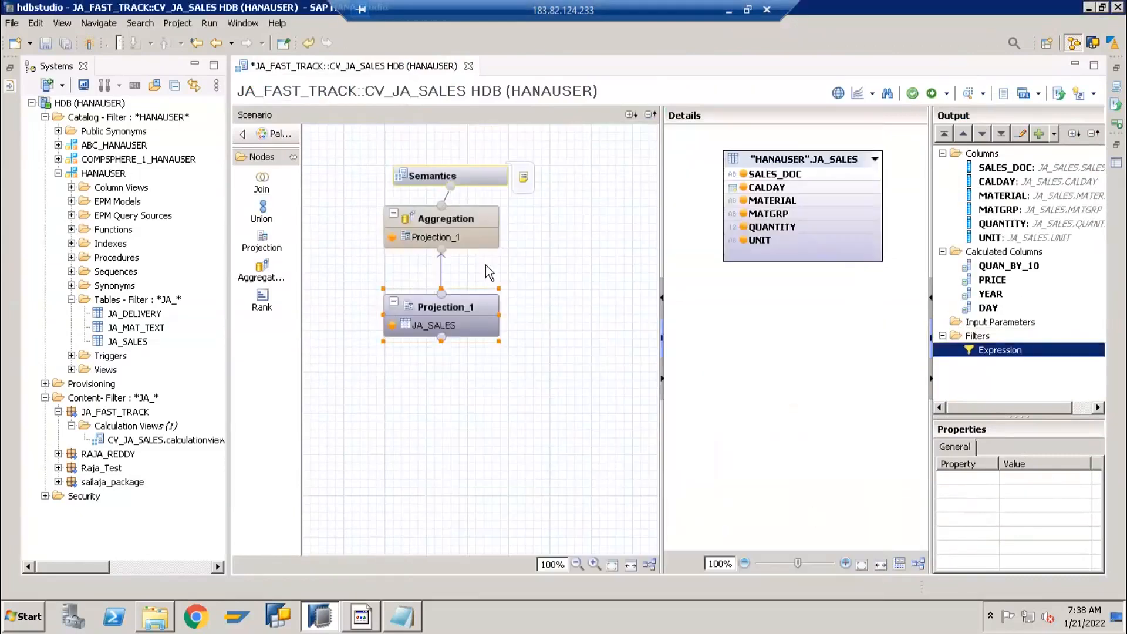
Step: Start a new calculated column in Projection_1 named MONTH with data type VARCHAR and length 2
{"action": "left_click", "coordinate": [466, 223]}
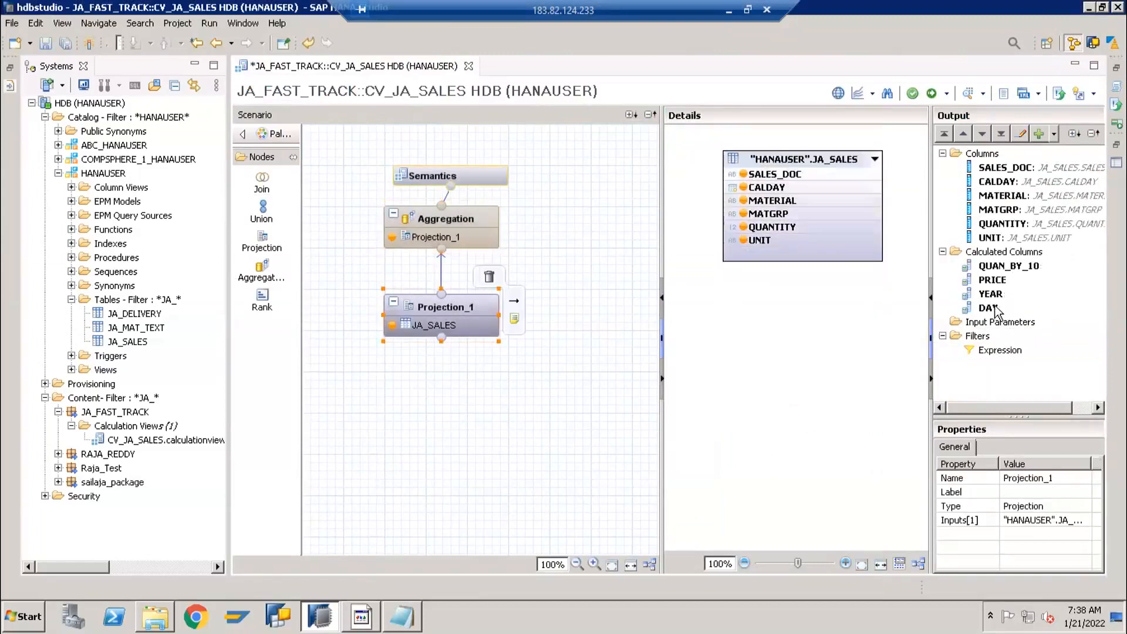
{"action": "left_click", "coordinate": [995, 306]}
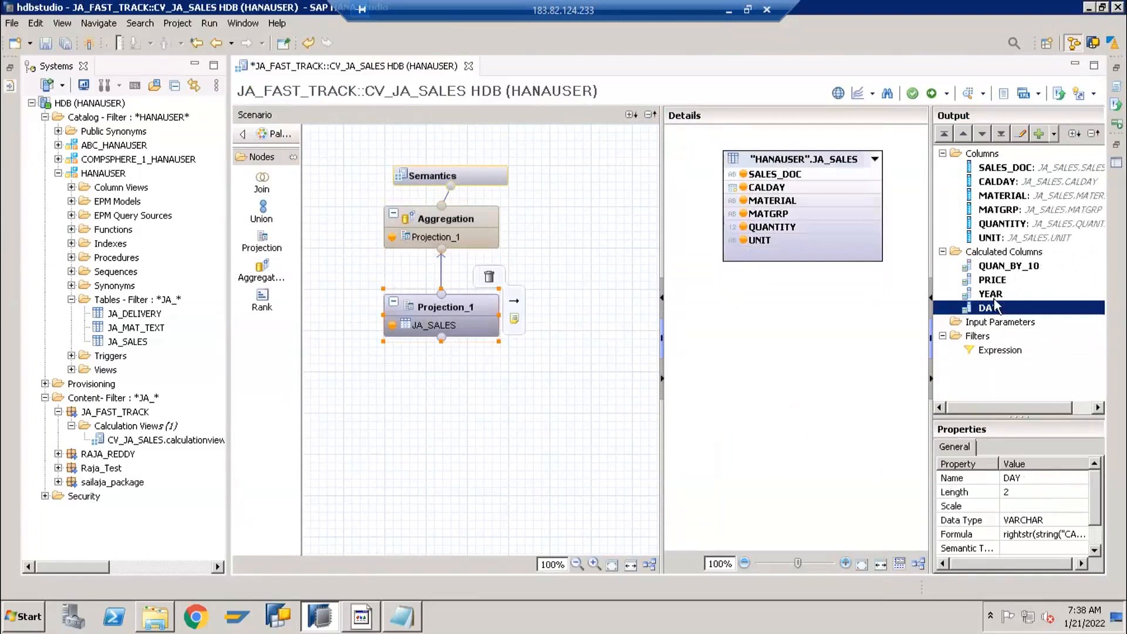
{"action": "left_click", "coordinate": [994, 297]}
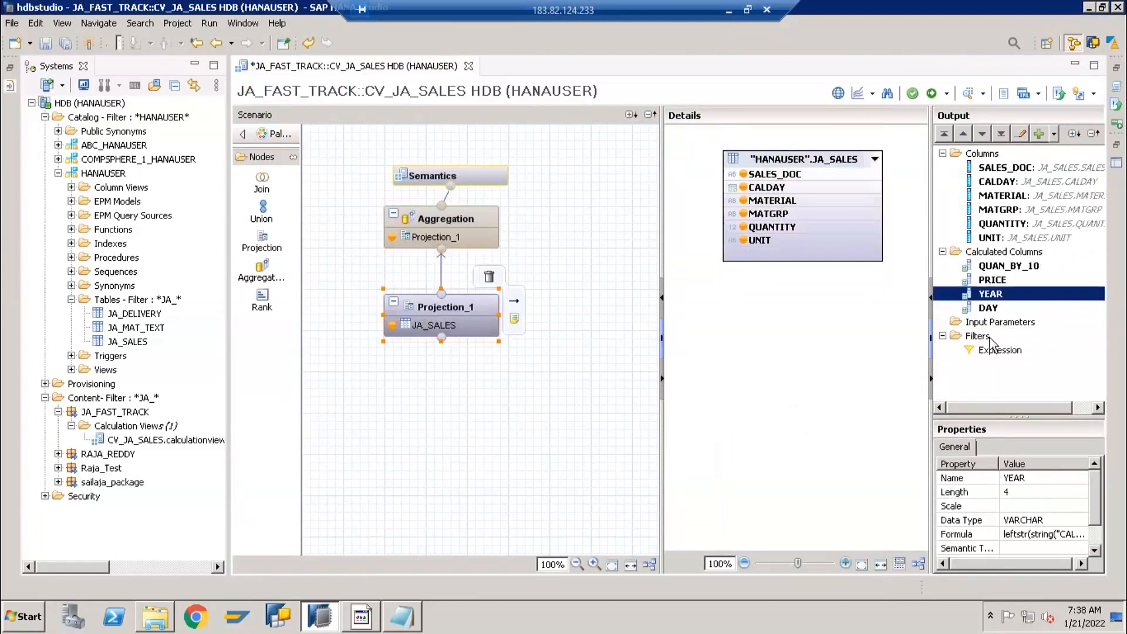
{"action": "right_click", "coordinate": [979, 252]}
{"action": "left_click", "coordinate": [998, 271]}
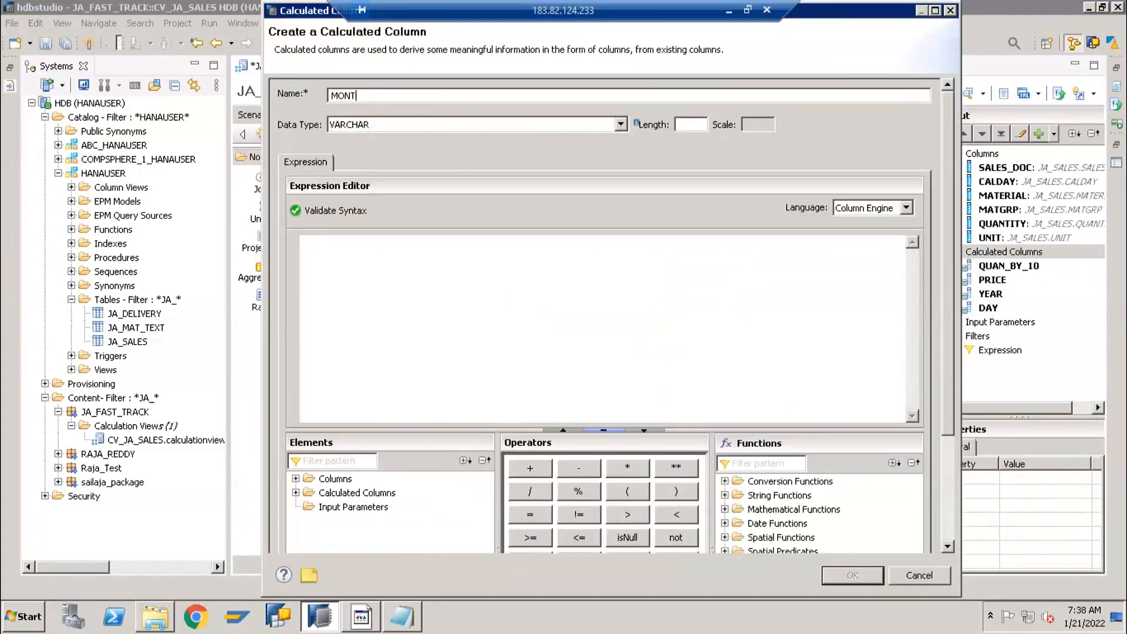
{"action": "left_click", "coordinate": [357, 258]}
{"action": "type", "text": "2"}
{"action": "left_click", "coordinate": [464, 279]}
{"action": "left_click_drag", "start_coordinate": [451, 345], "coordinate": [452, 329]}
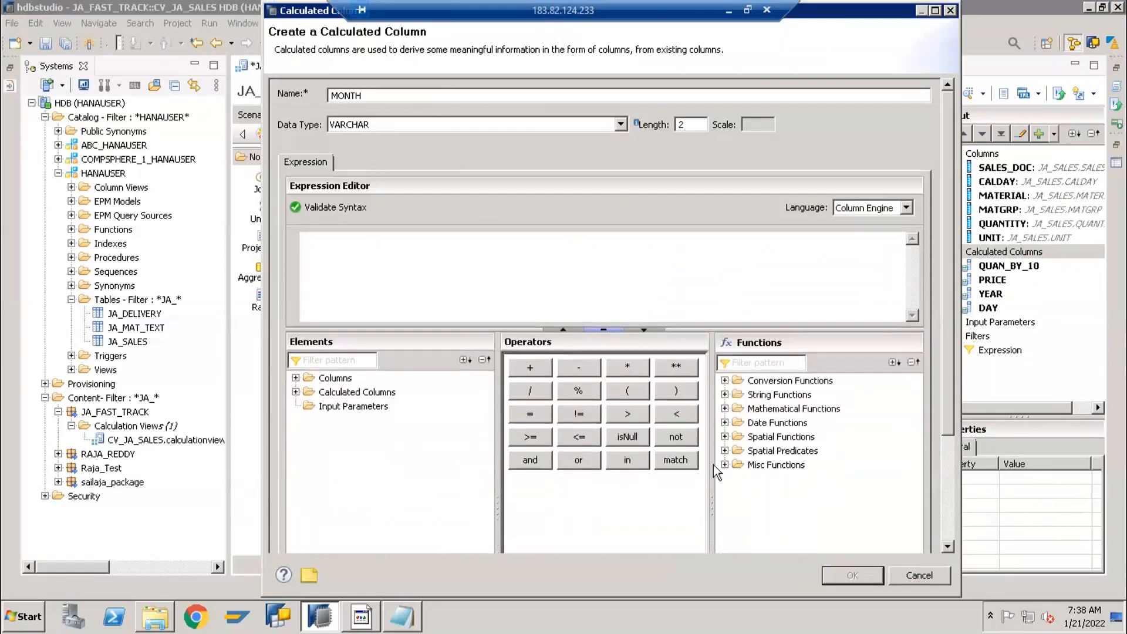
Step: Insert the midstr string function into the MONTH expression
{"action": "left_click", "coordinate": [725, 394]}
{"action": "left_click", "coordinate": [780, 522]}
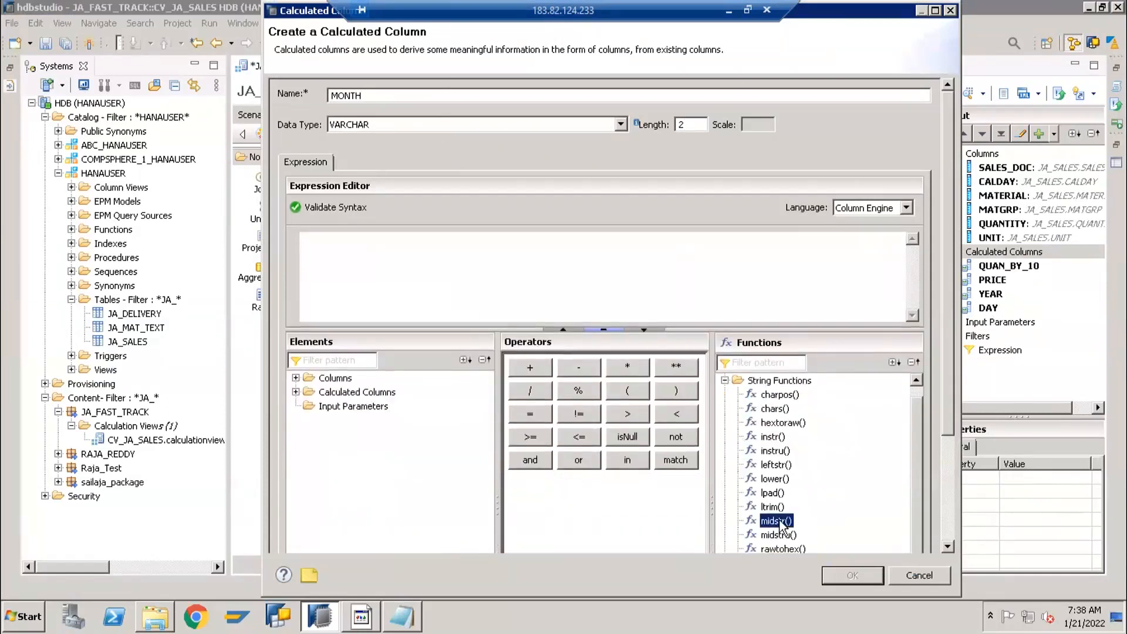
{"action": "double_click", "coordinate": [780, 522]}
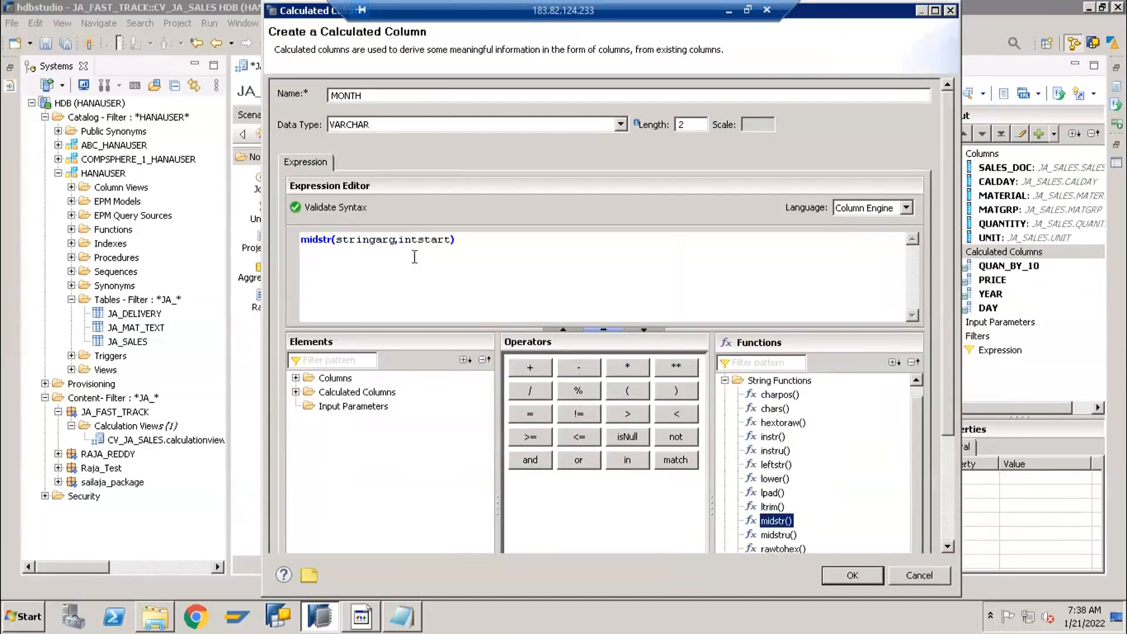
Step: Check the position of the MM part in the YYYY-MM-DD format in the note to determine midstr's start argument
{"action": "left_click_drag", "start_coordinate": [398, 241], "coordinate": [455, 241]}
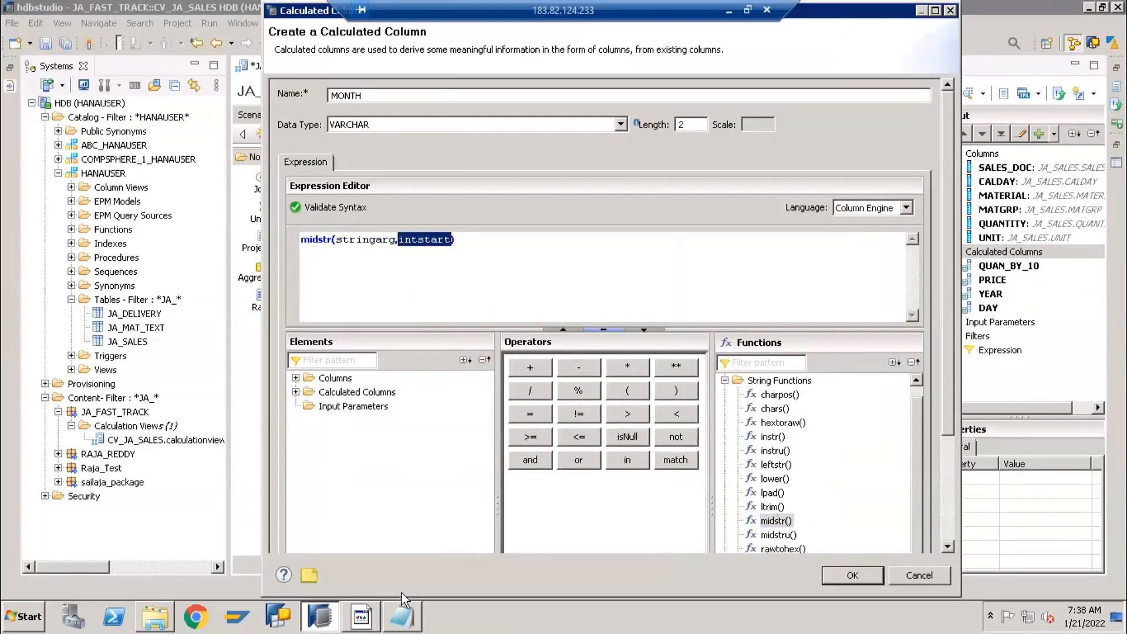
{"action": "left_click", "coordinate": [402, 615]}
{"action": "left_click_drag", "start_coordinate": [145, 285], "coordinate": [167, 287]}
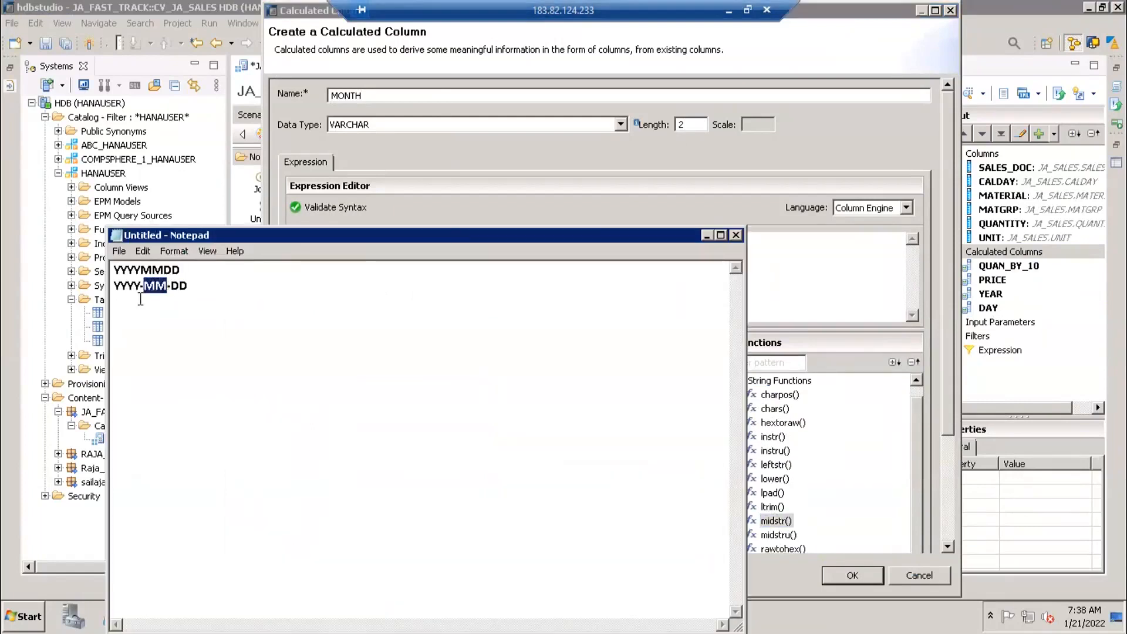
{"action": "left_click", "coordinate": [144, 291]}
{"action": "left_click_drag", "start_coordinate": [144, 286], "coordinate": [168, 286]}
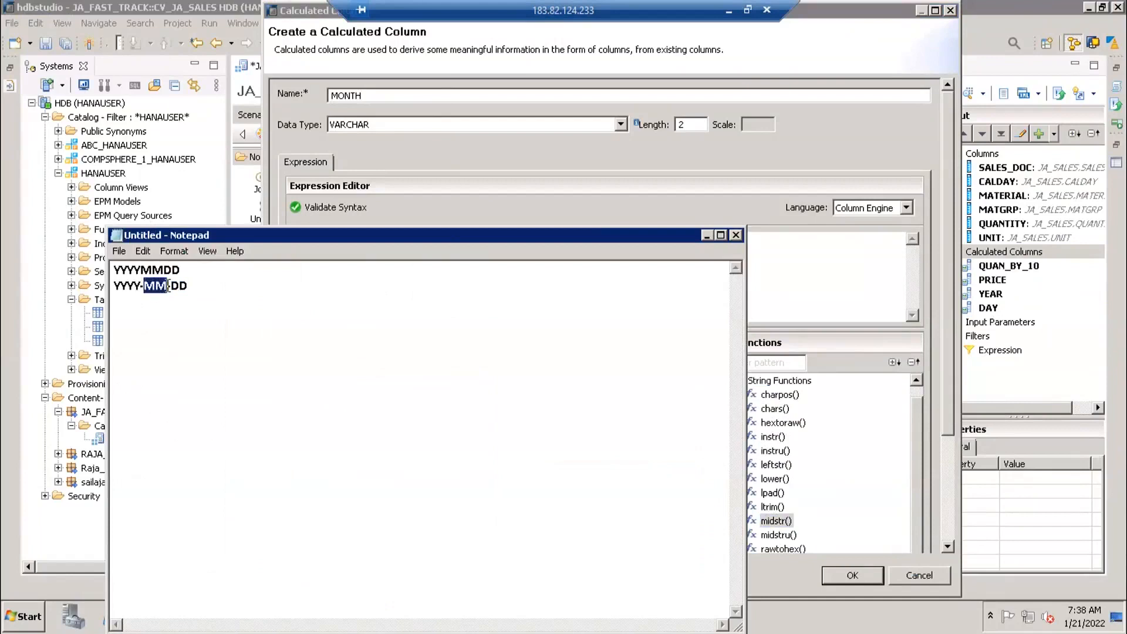
{"action": "left_click", "coordinate": [404, 204]}
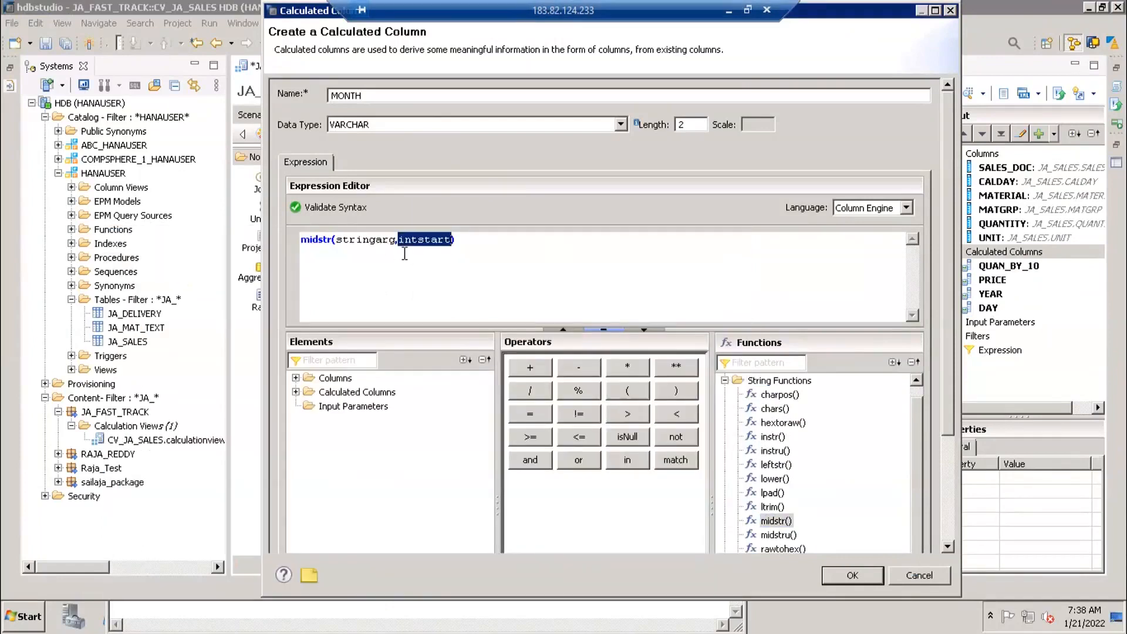
Step: Replace the stringarg placeholder of midstr in the MONTH expression with the string conversion function, leaving its argument empty
{"action": "left_click_drag", "start_coordinate": [340, 240], "coordinate": [393, 239]}
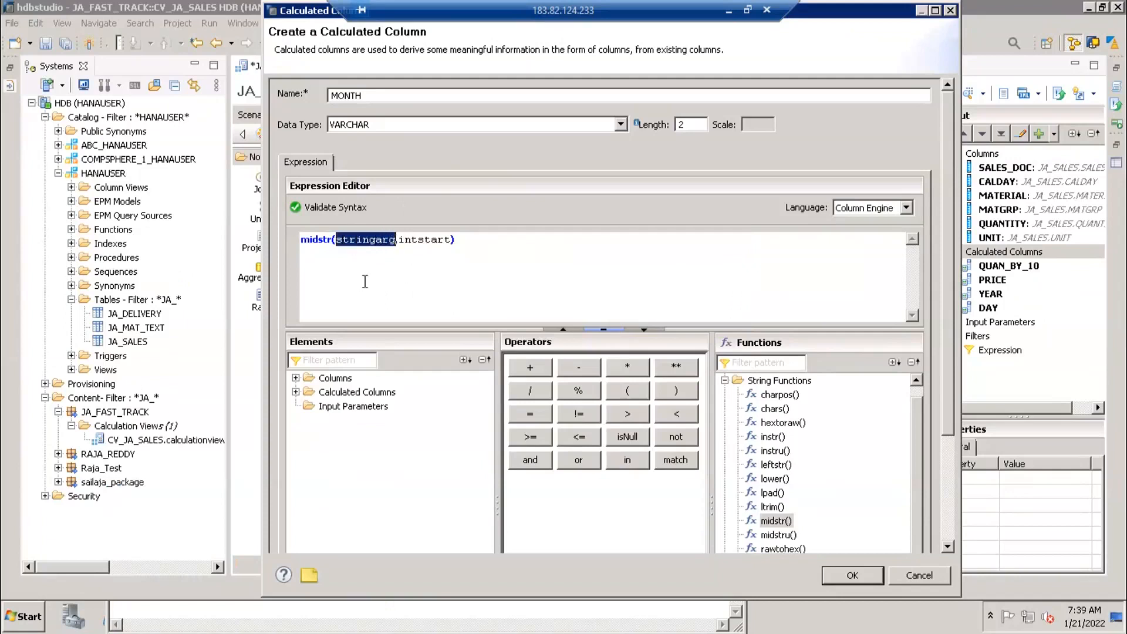
{"action": "key", "text": "BackSpace"}
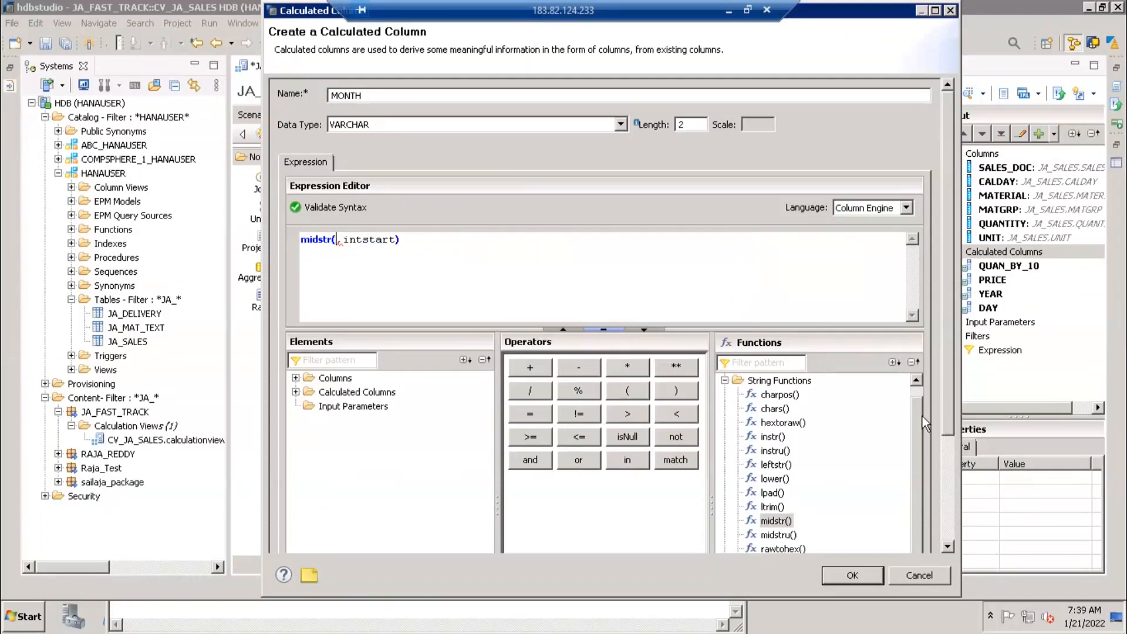
{"action": "scroll", "coordinate": [877, 390], "scroll_direction": "up", "scroll_amount": 1}
{"action": "left_click", "coordinate": [725, 380]}
{"action": "scroll", "coordinate": [783, 523], "scroll_direction": "down", "scroll_amount": 3}
{"action": "double_click", "coordinate": [775, 466]}
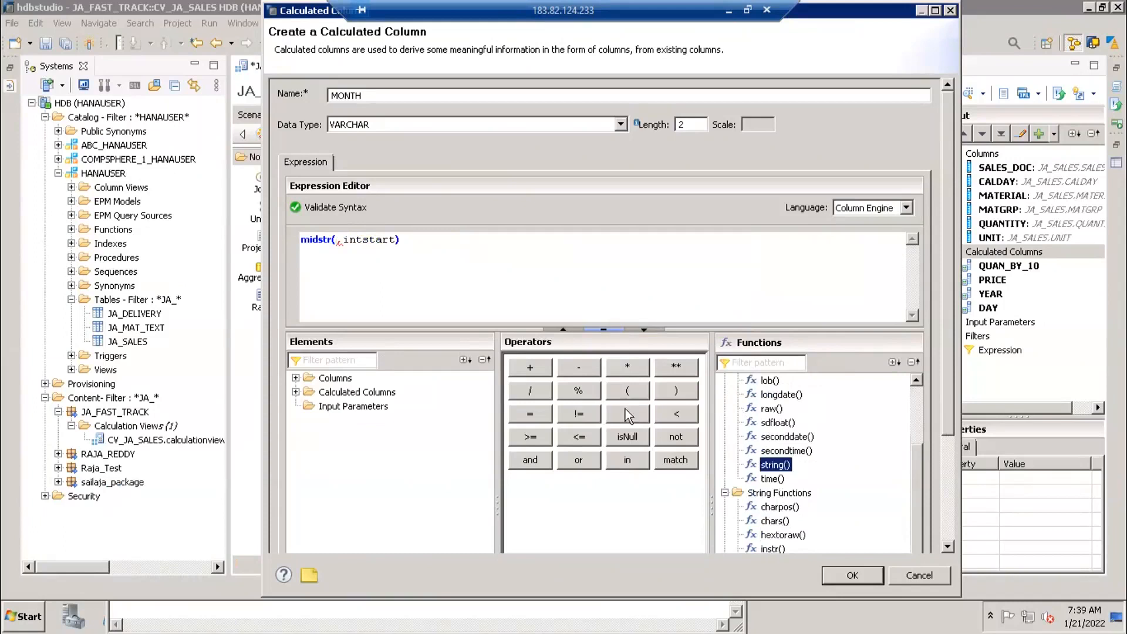
{"action": "left_click", "coordinate": [387, 253]}
{"action": "key", "text": "BackSpace"}
{"action": "key", "text": "BackSpace"}
{"action": "key", "text": "BackSpace"}
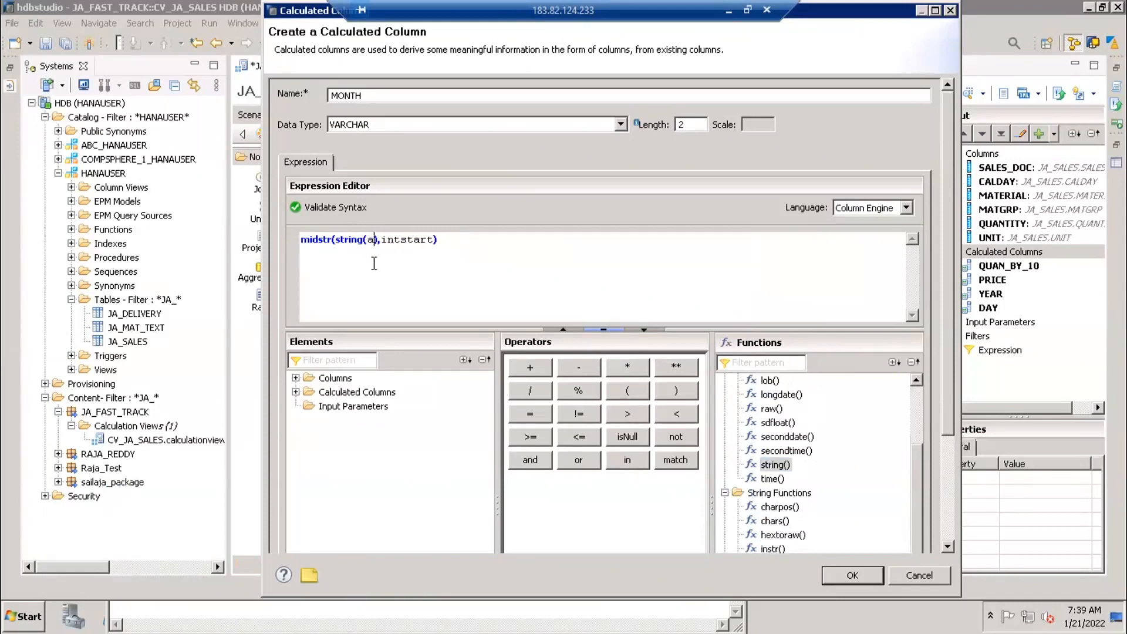
Step: Complete the MONTH expression as midstr(string("CALDAY"),6,2)
{"action": "left_click", "coordinate": [297, 377]}
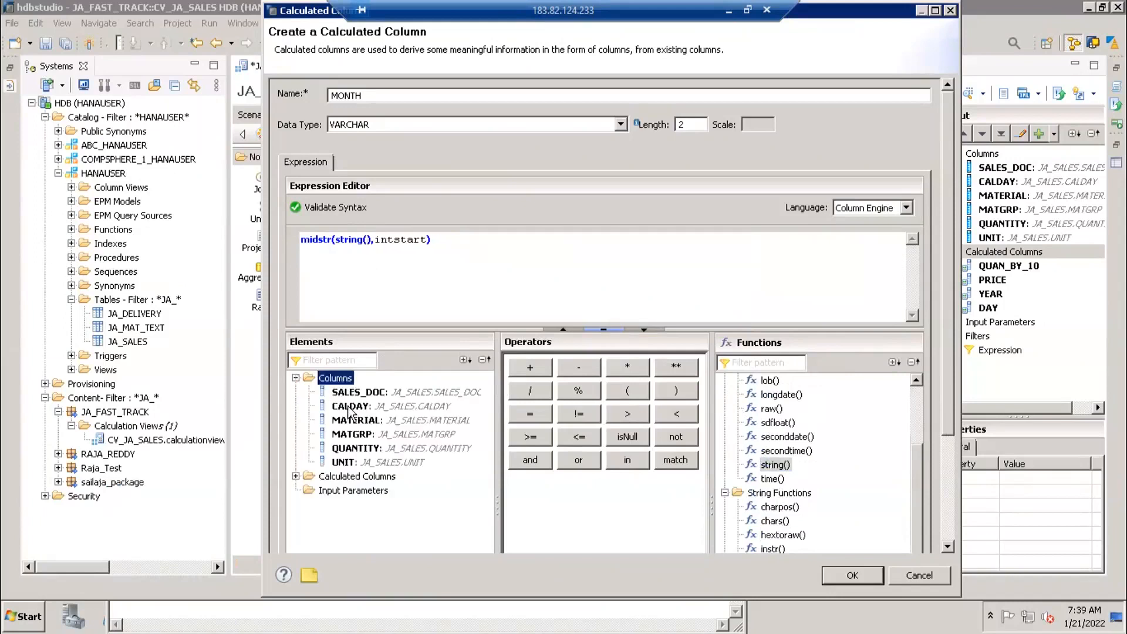
{"action": "double_click", "coordinate": [350, 407]}
{"action": "left_click_drag", "start_coordinate": [428, 242], "coordinate": [479, 246]}
{"action": "type", "text": "6"}
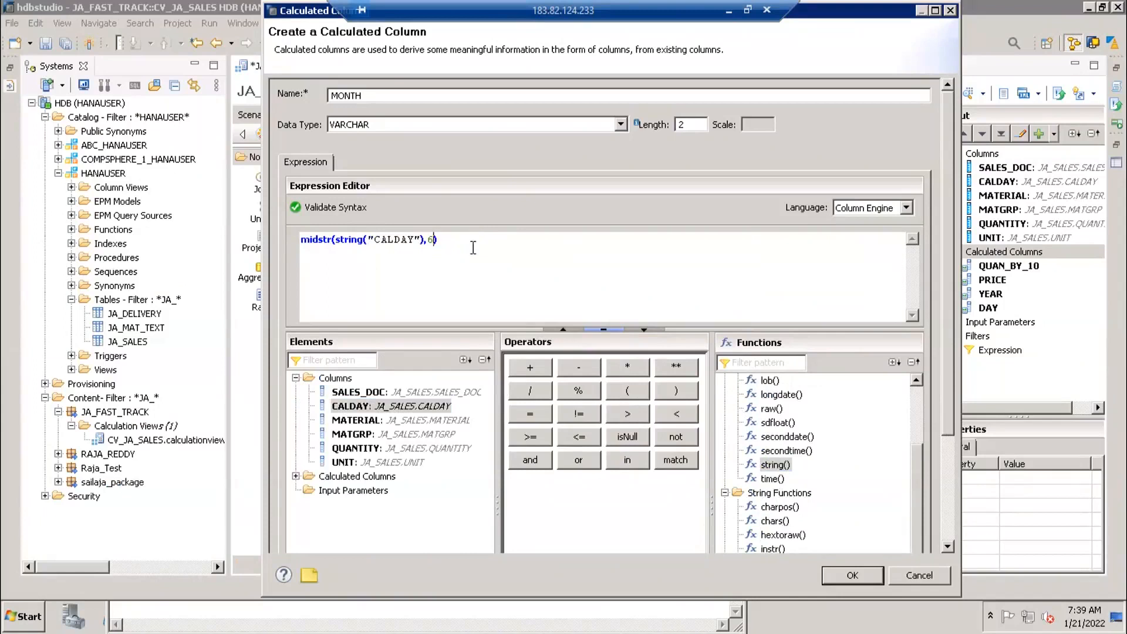
{"action": "type", "text": ",2)"}
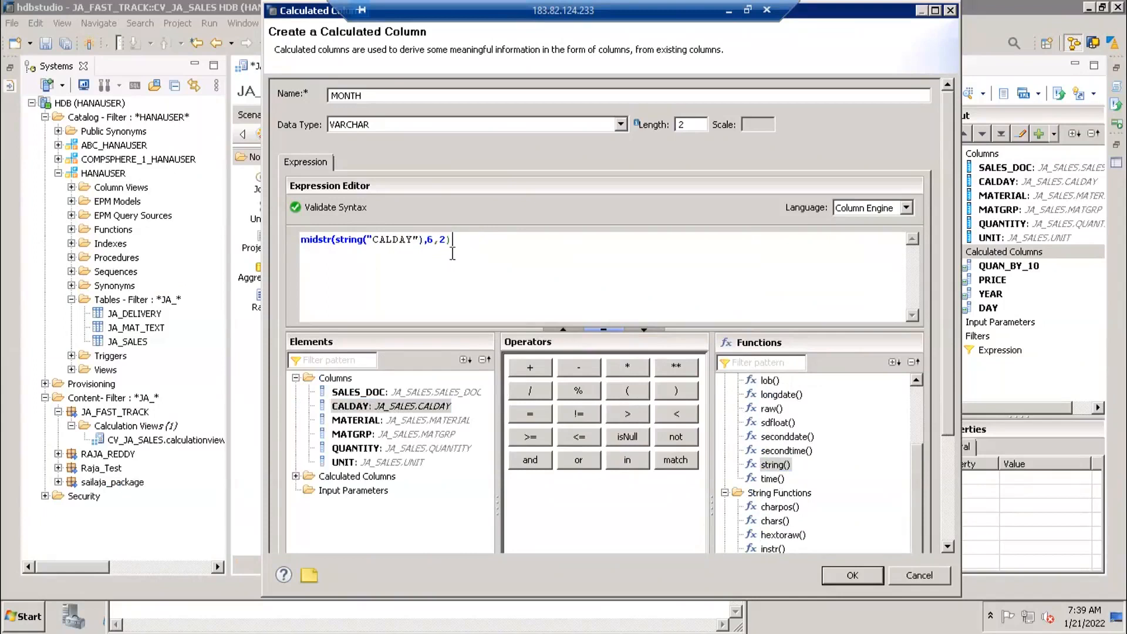
Step: Validate the syntax of the MONTH expression and confirm the new calculated column
{"action": "left_click", "coordinate": [343, 208]}
{"action": "left_click", "coordinate": [775, 313]}
{"action": "key", "text": "Return"}
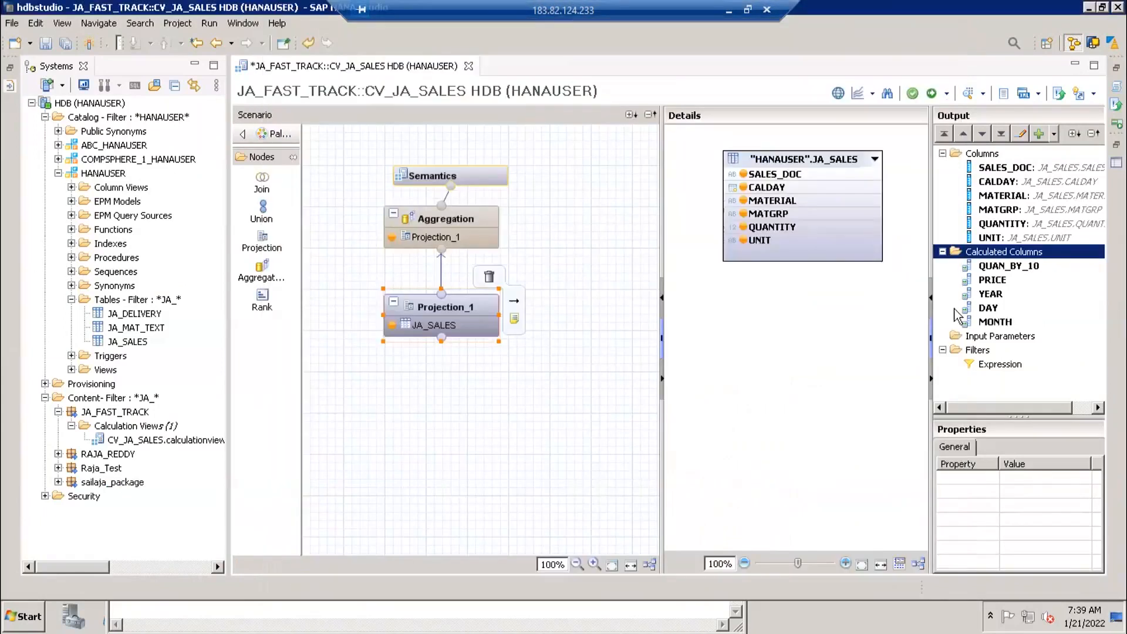
Step: Propagate the MONTH calculated column from Projection_1 to the semantics
{"action": "right_click", "coordinate": [992, 322]}
{"action": "left_click", "coordinate": [1025, 402]}
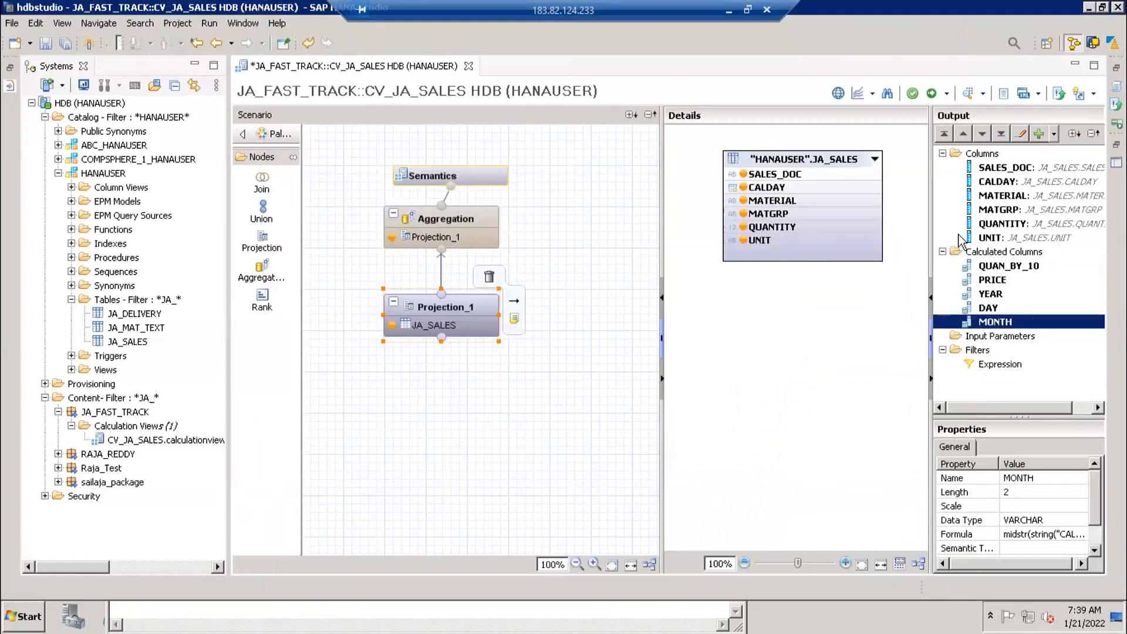
{"action": "left_click", "coordinate": [642, 313]}
Step: Save and activate the calculation view CV_JA_SALES and open the raw data of its data preview
{"action": "left_click", "coordinate": [931, 94]}
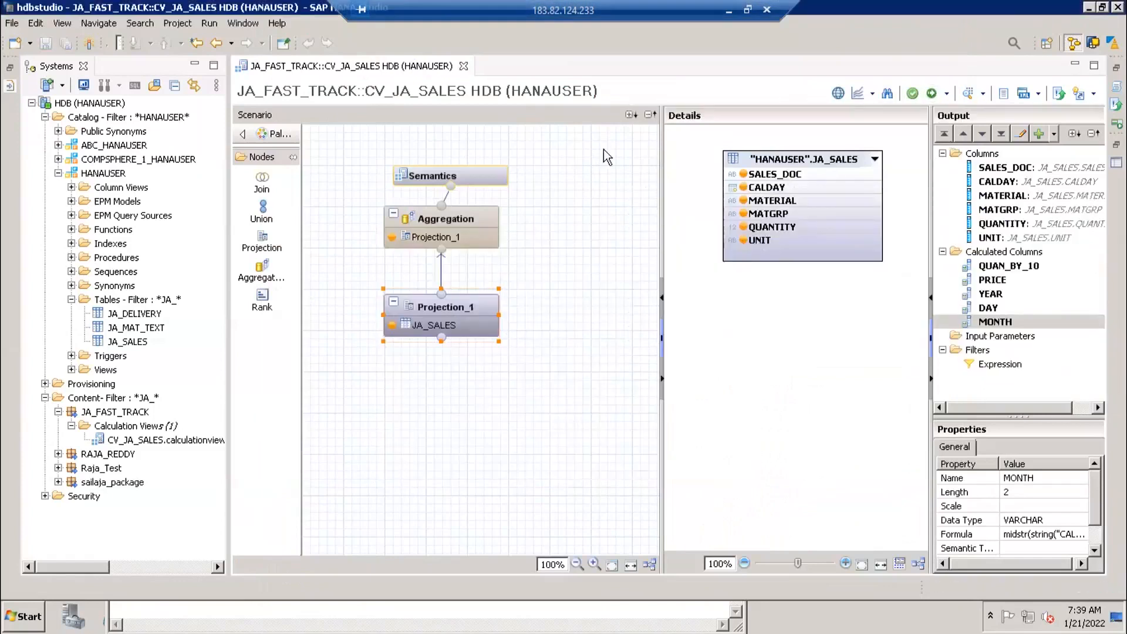
{"action": "left_click", "coordinate": [967, 93]}
{"action": "left_click", "coordinate": [420, 92]}
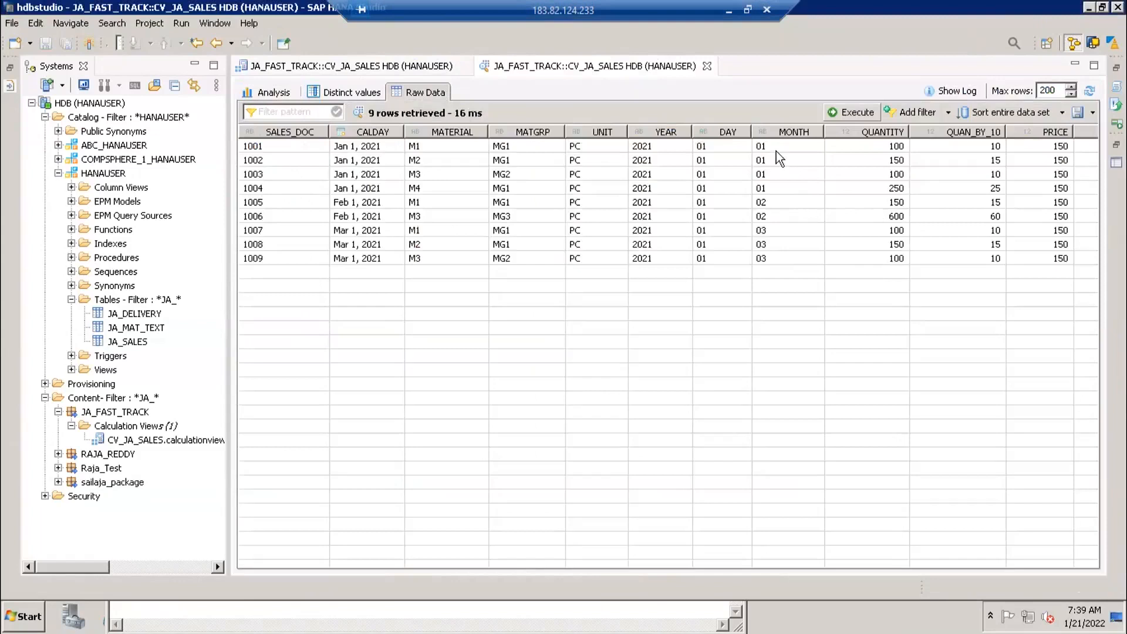
Step: Compare the MONTH values with the CALDAY dates row by row in the raw data preview
{"action": "left_click", "coordinate": [776, 150]}
{"action": "key", "text": "Down"}
{"action": "key", "text": "Down"}
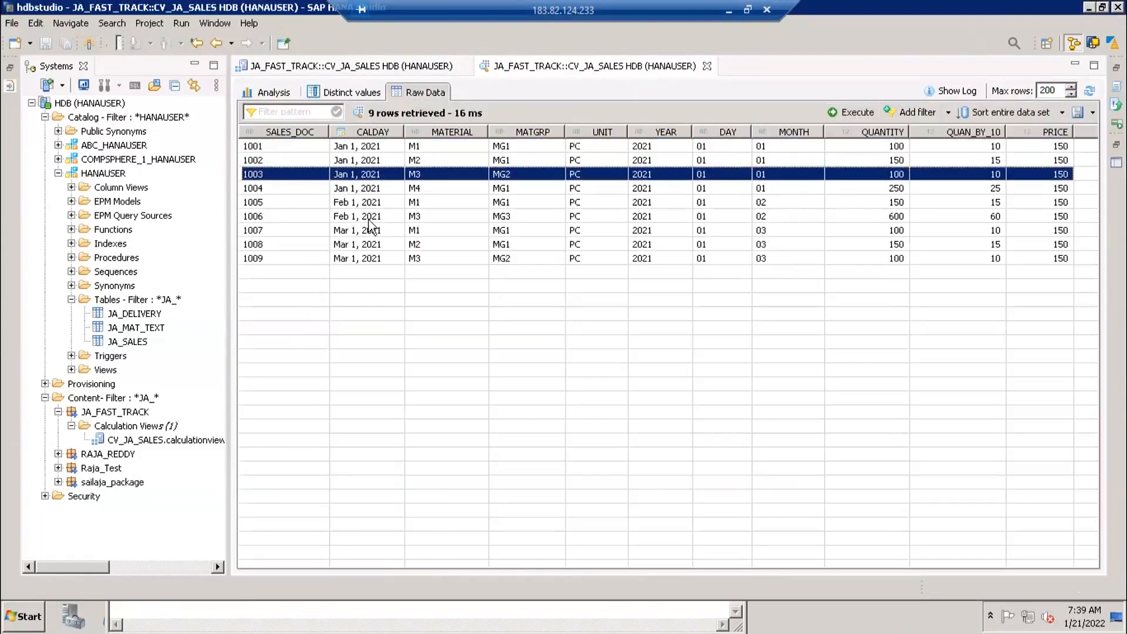
{"action": "left_click", "coordinate": [793, 203]}
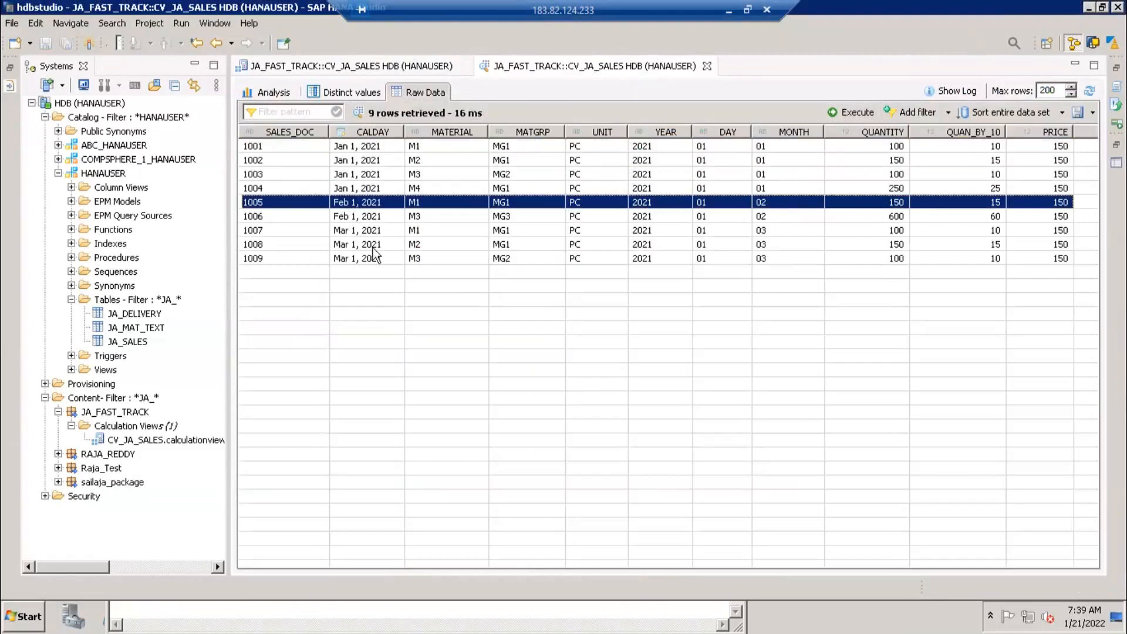
{"action": "left_click", "coordinate": [783, 249]}
{"action": "left_click", "coordinate": [787, 260]}
{"action": "left_click", "coordinate": [775, 230]}
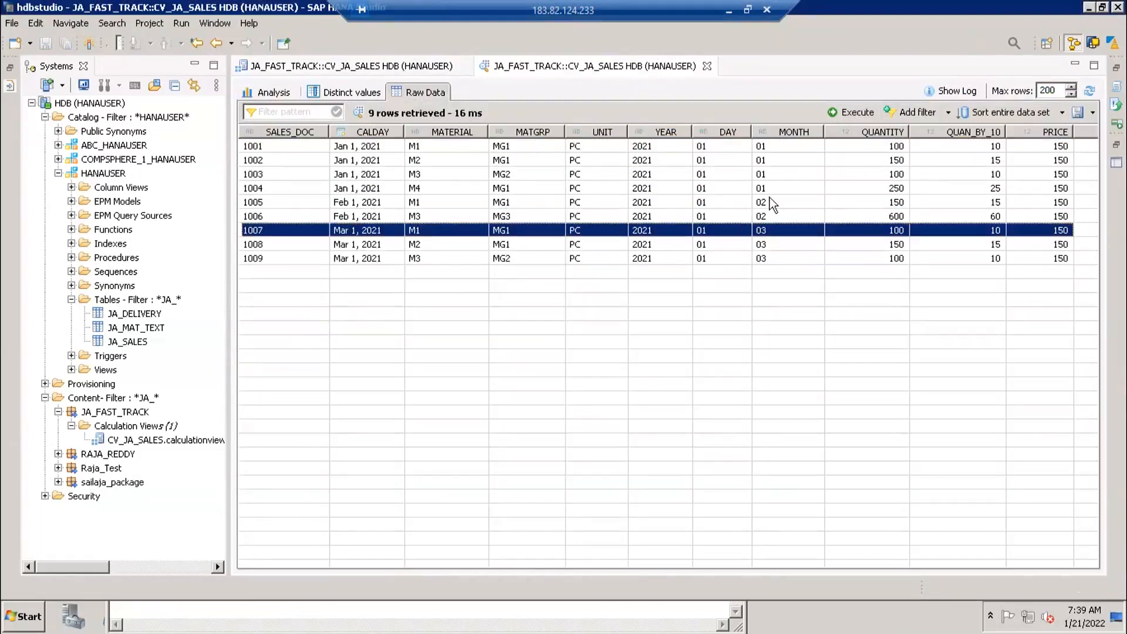
{"action": "left_click", "coordinate": [728, 203]}
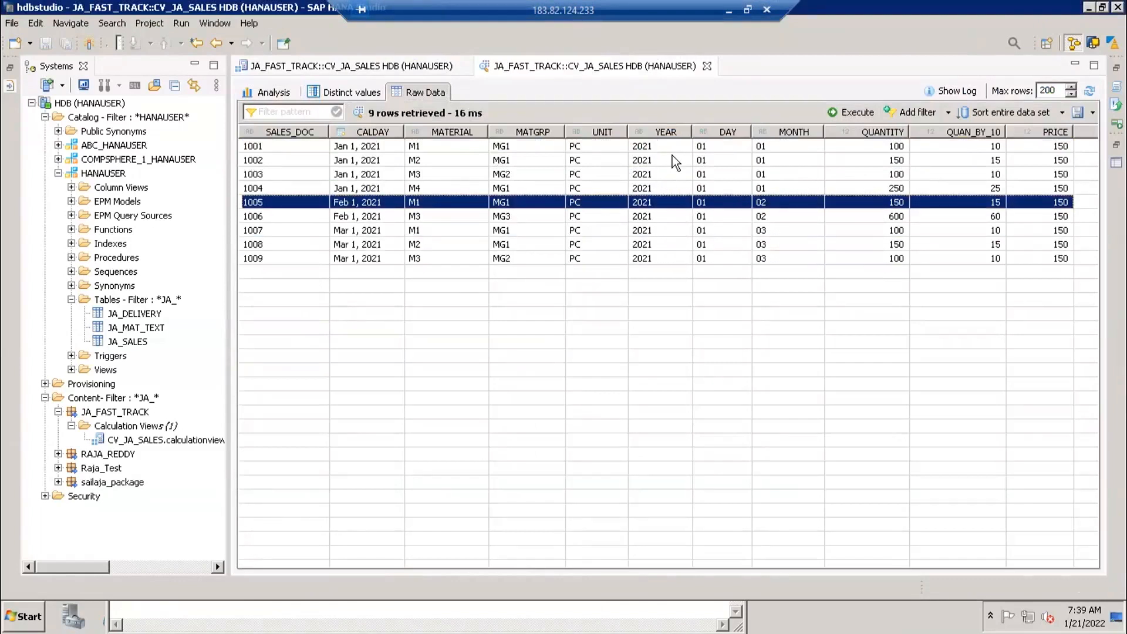
Step: Open the MONTH calculated column of Projection_1 for editing and enlarge the function list area below its expression
{"action": "left_click", "coordinate": [785, 175]}
{"action": "left_click", "coordinate": [340, 67]}
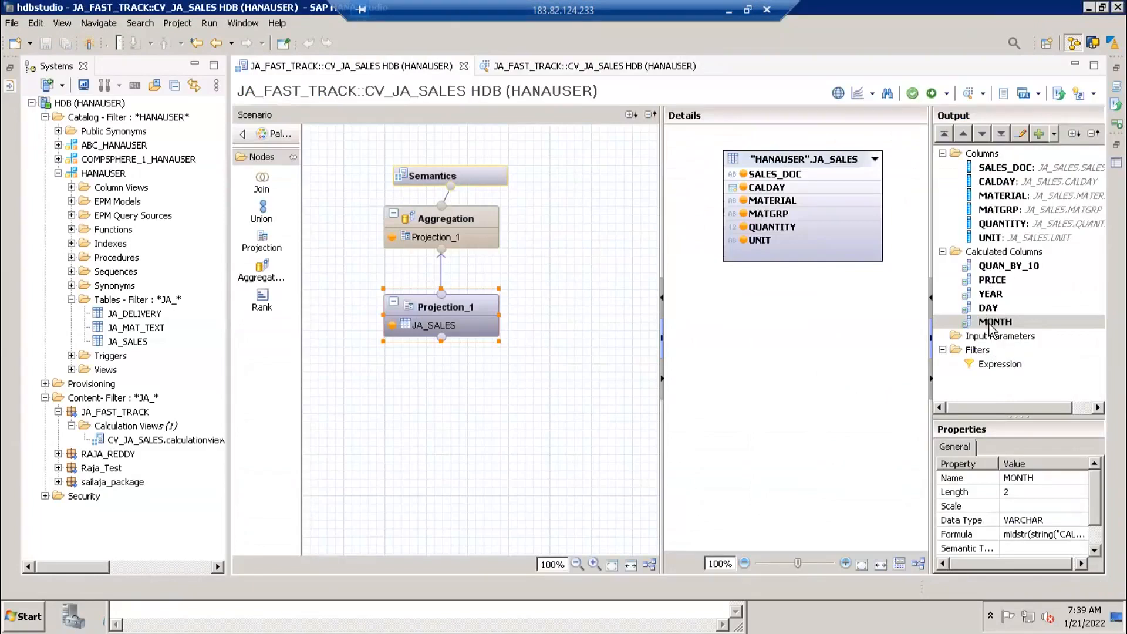
{"action": "left_click", "coordinate": [989, 326]}
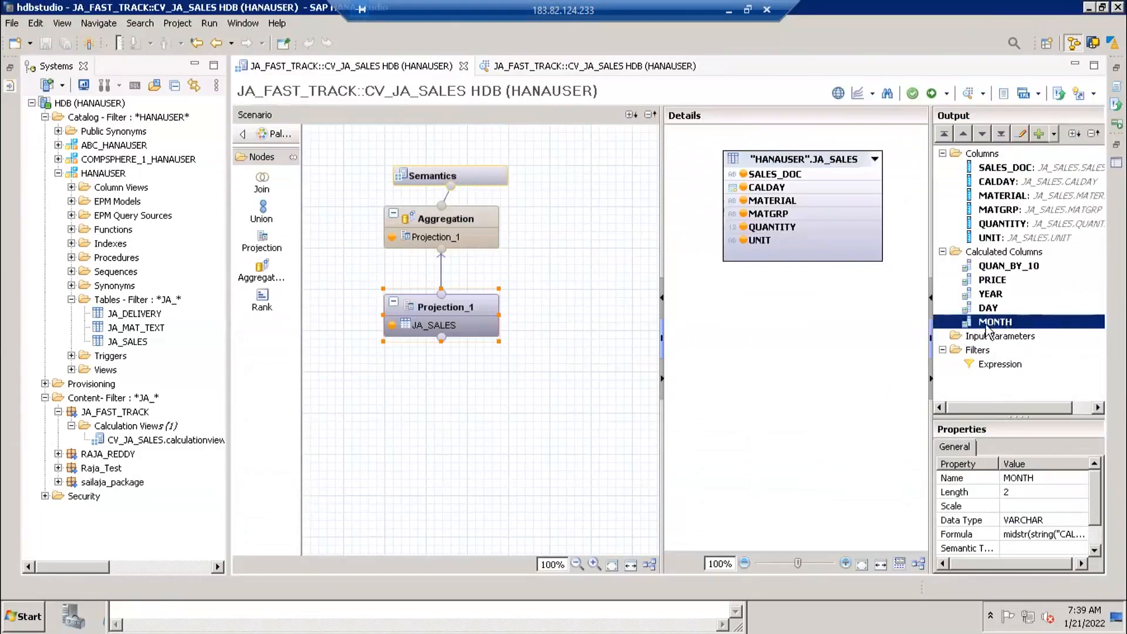
{"action": "double_click", "coordinate": [988, 326]}
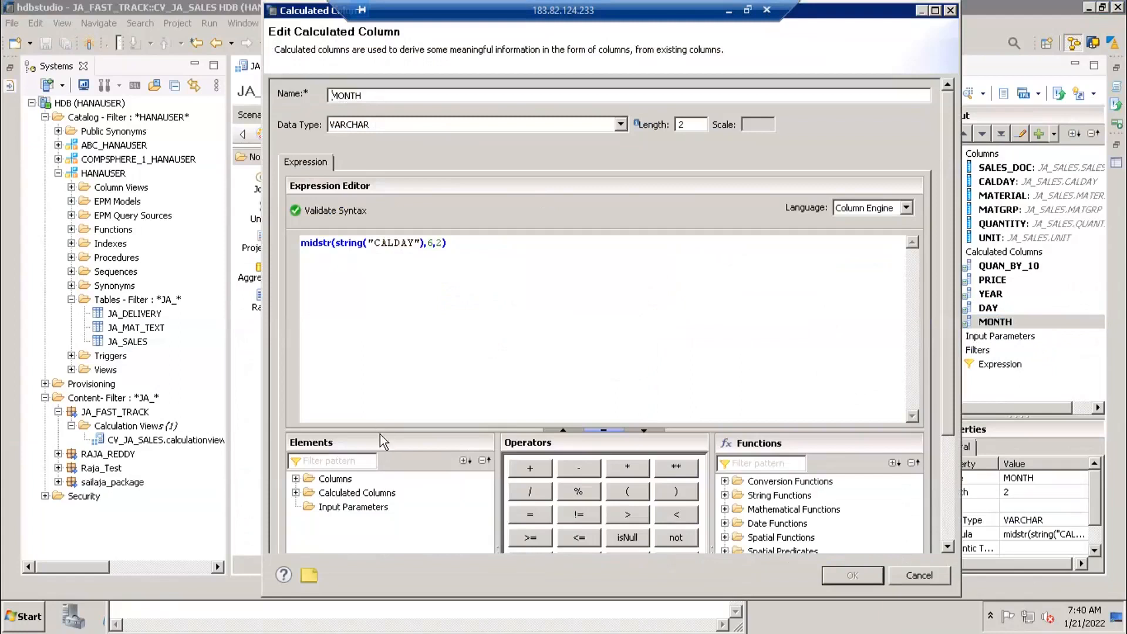
{"action": "left_click_drag", "start_coordinate": [389, 430], "coordinate": [397, 308]}
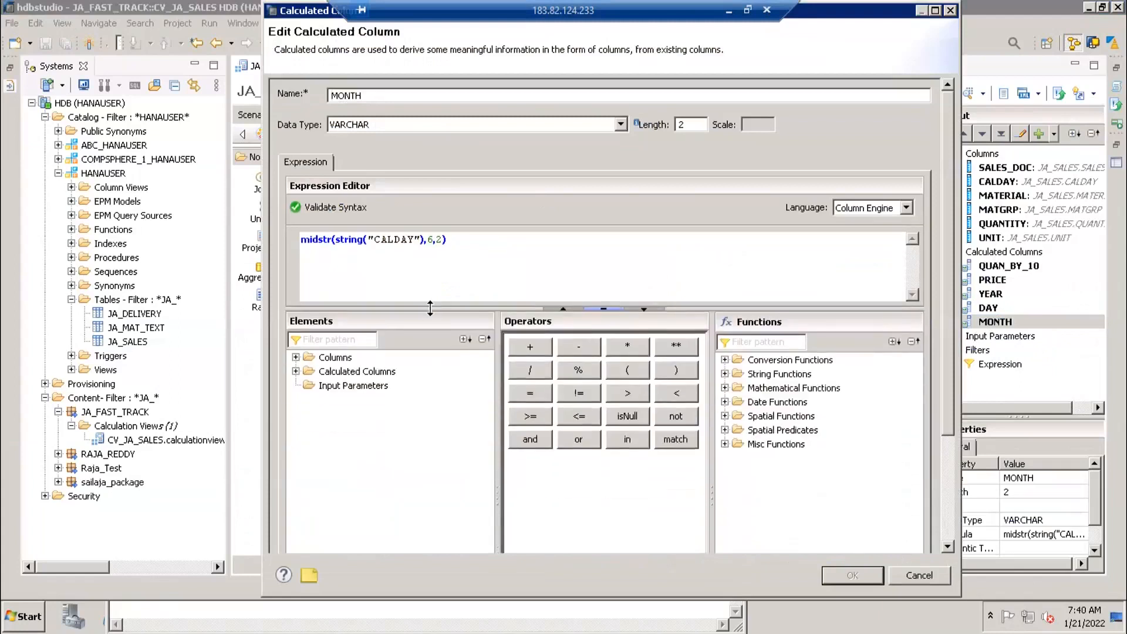
Step: Examine the available string functions, including upper() and lower(), close the column editor without changes and return to the raw data preview
{"action": "left_click", "coordinate": [725, 374]}
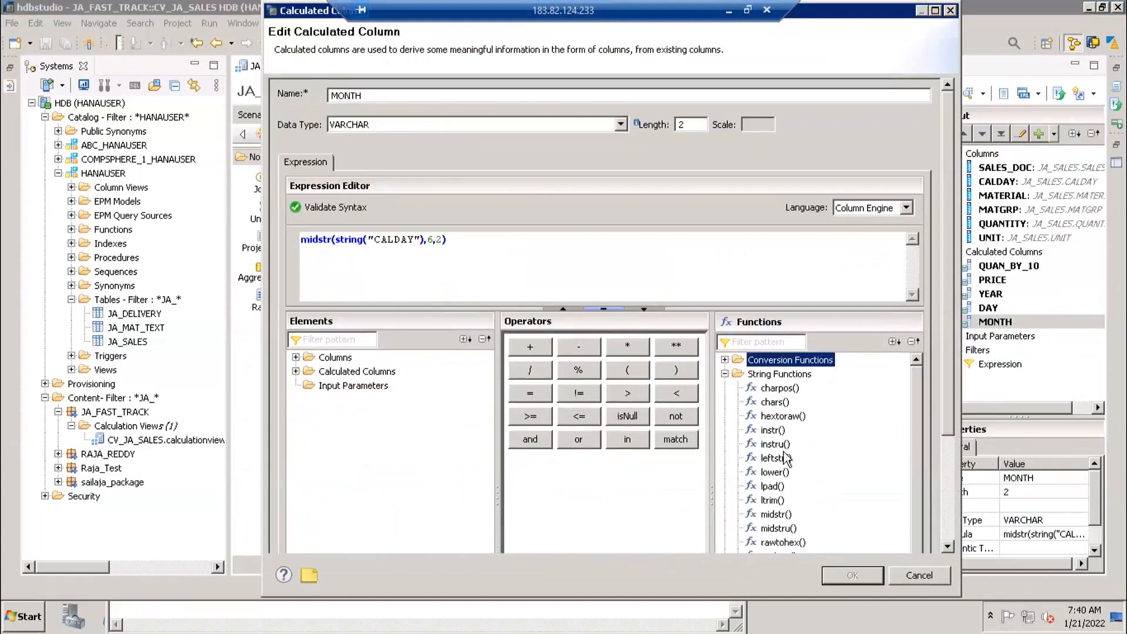
{"action": "scroll", "coordinate": [785, 455], "scroll_direction": "down", "scroll_amount": 2}
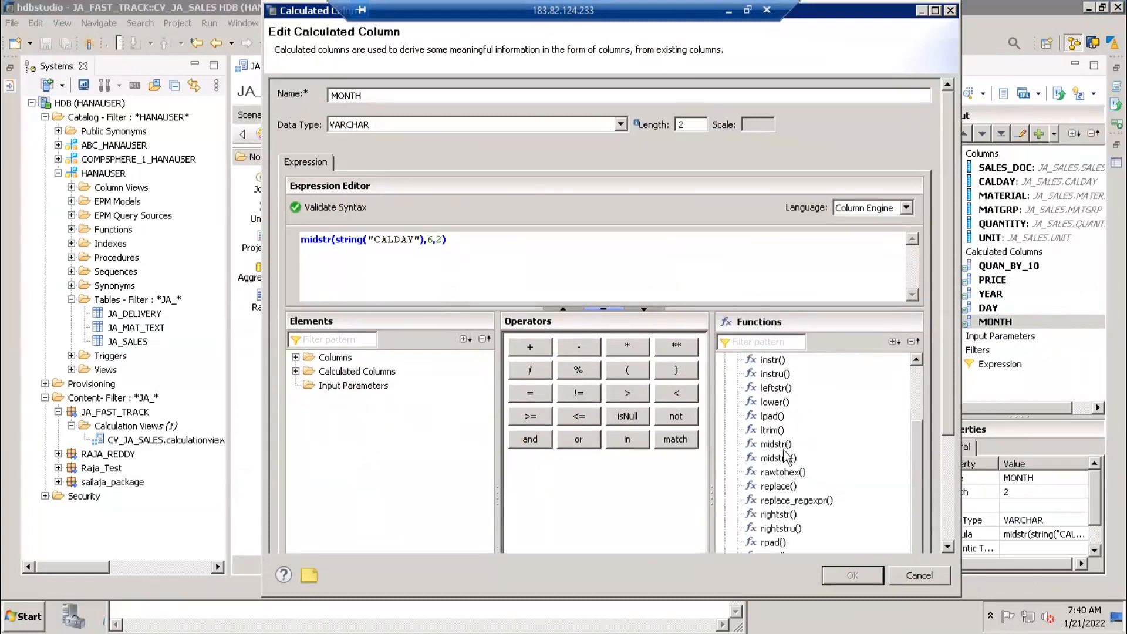
{"action": "scroll", "coordinate": [758, 418], "scroll_direction": "up", "scroll_amount": 2}
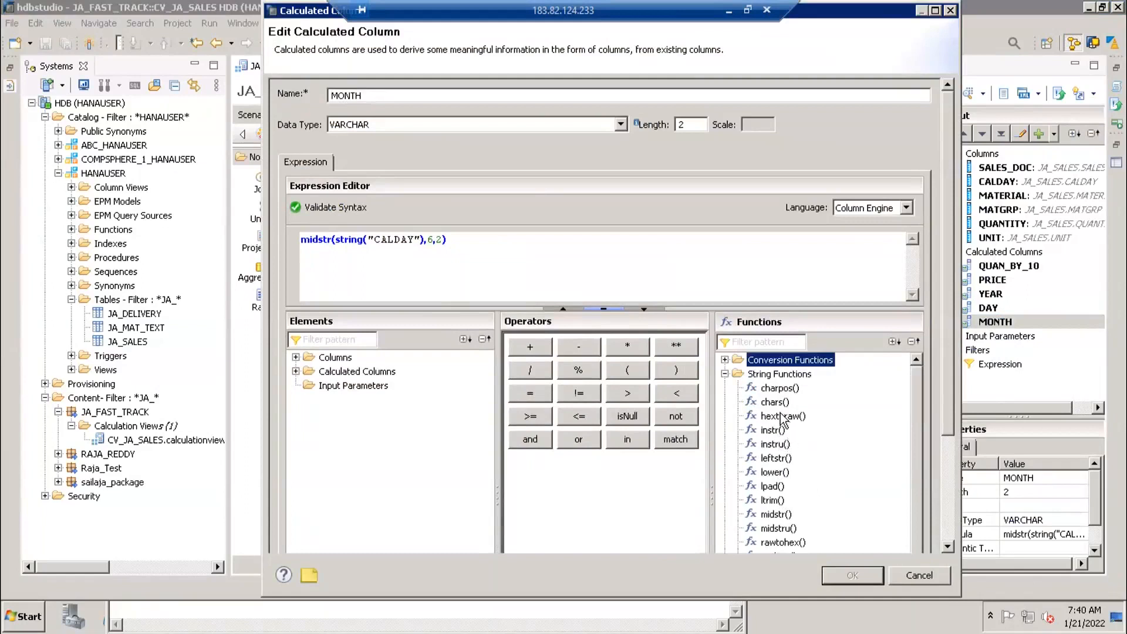
{"action": "scroll", "coordinate": [780, 425], "scroll_direction": "down", "scroll_amount": 1}
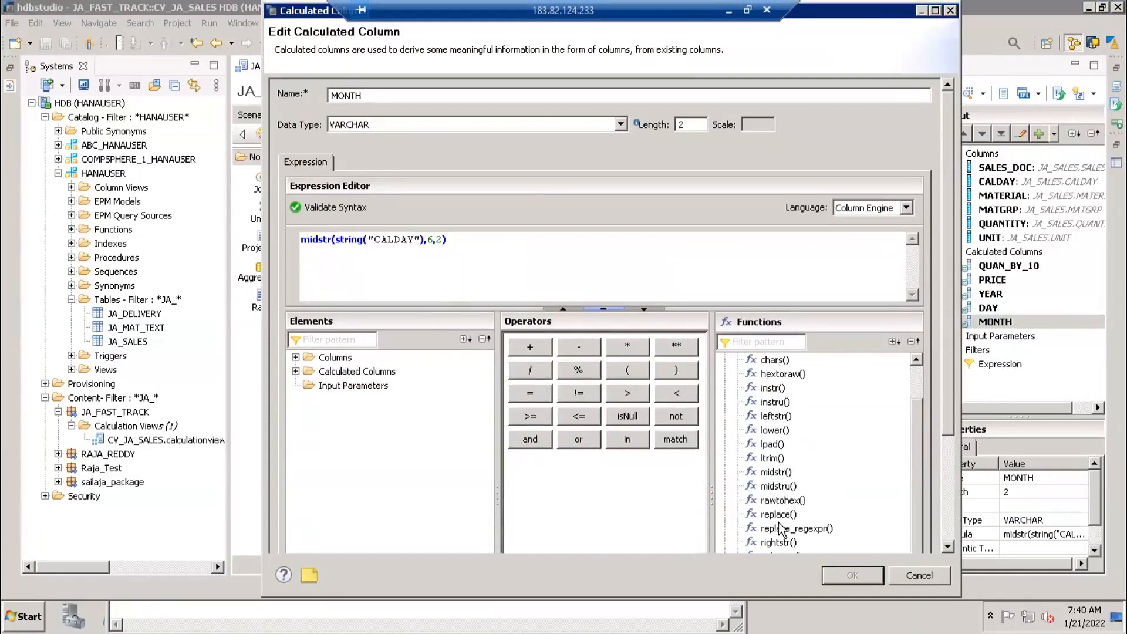
{"action": "scroll", "coordinate": [795, 506], "scroll_direction": "down", "scroll_amount": 1}
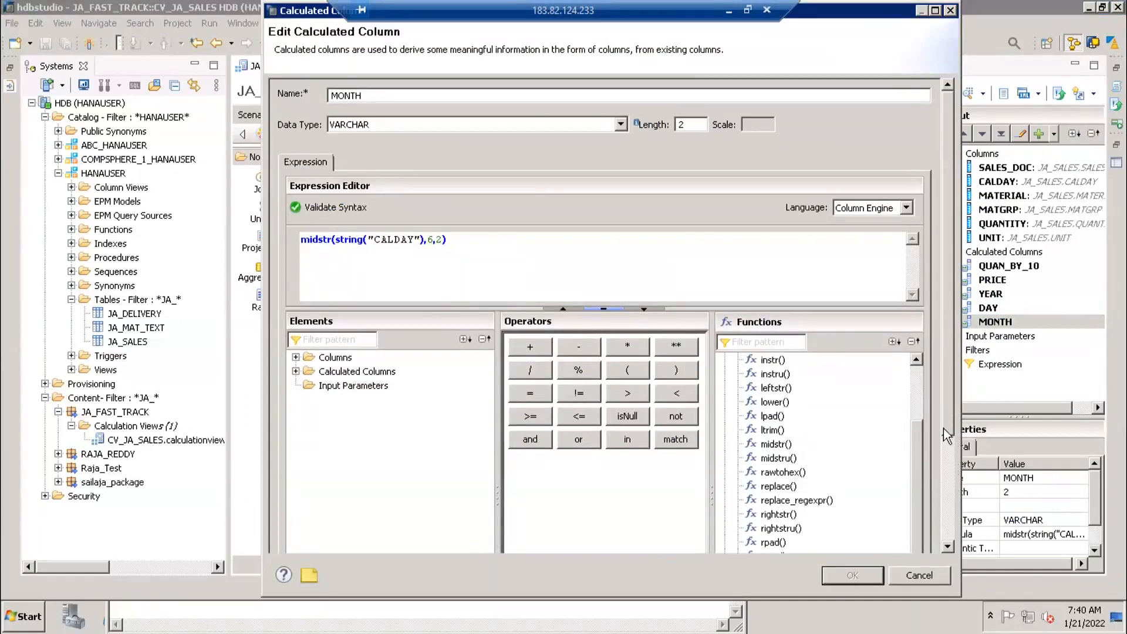
{"action": "scroll", "coordinate": [942, 403], "scroll_direction": "down", "scroll_amount": 3}
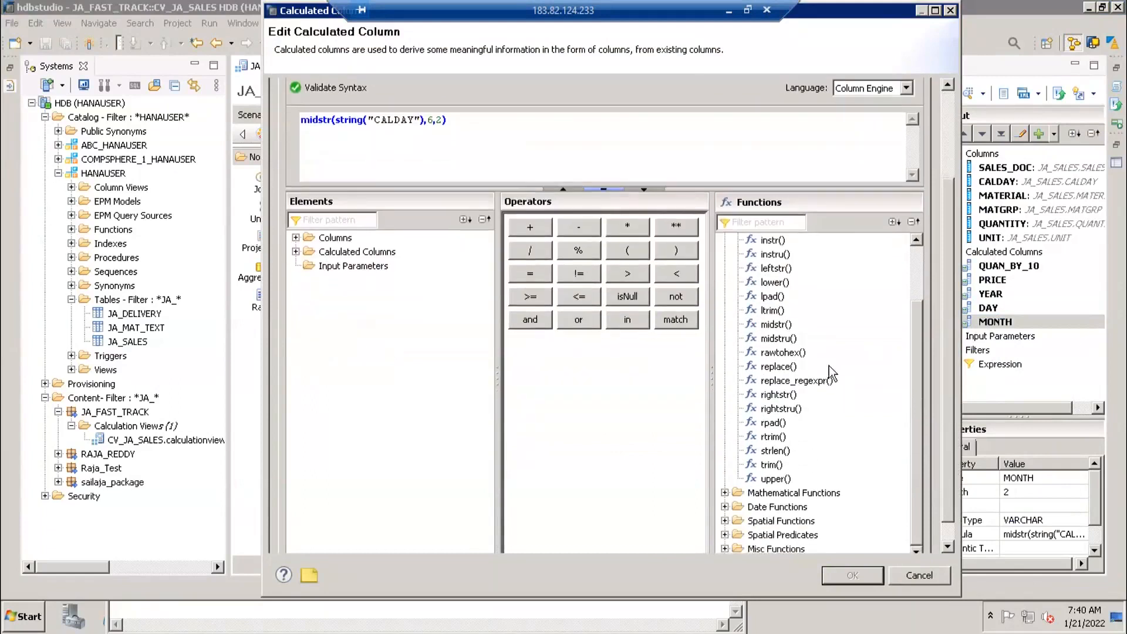
{"action": "left_click", "coordinate": [773, 479]}
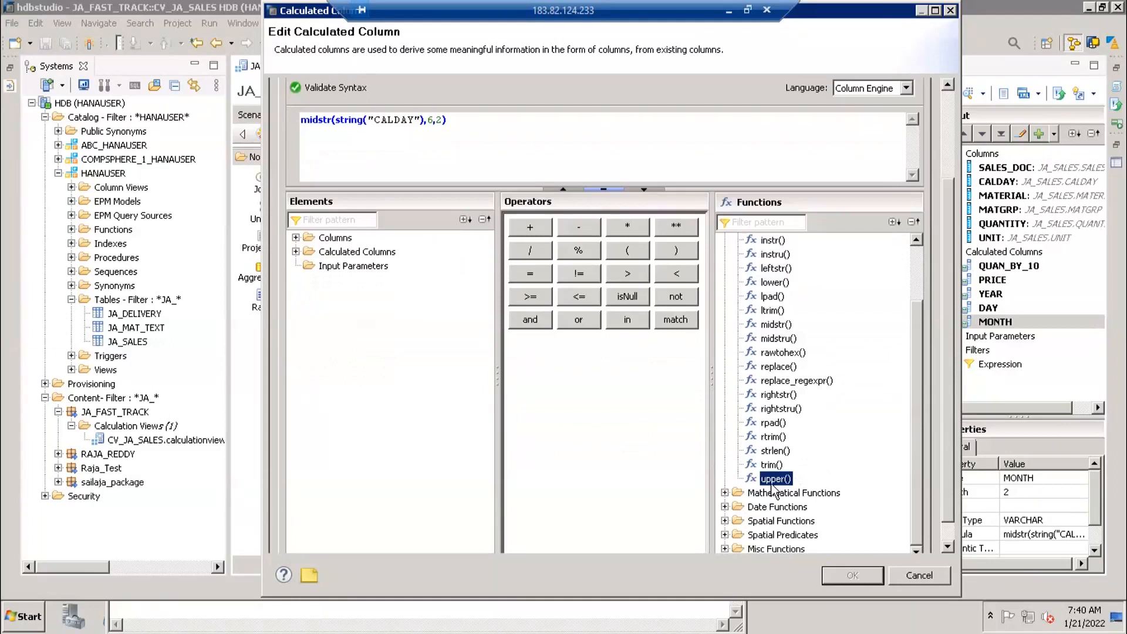
{"action": "left_click", "coordinate": [773, 283]}
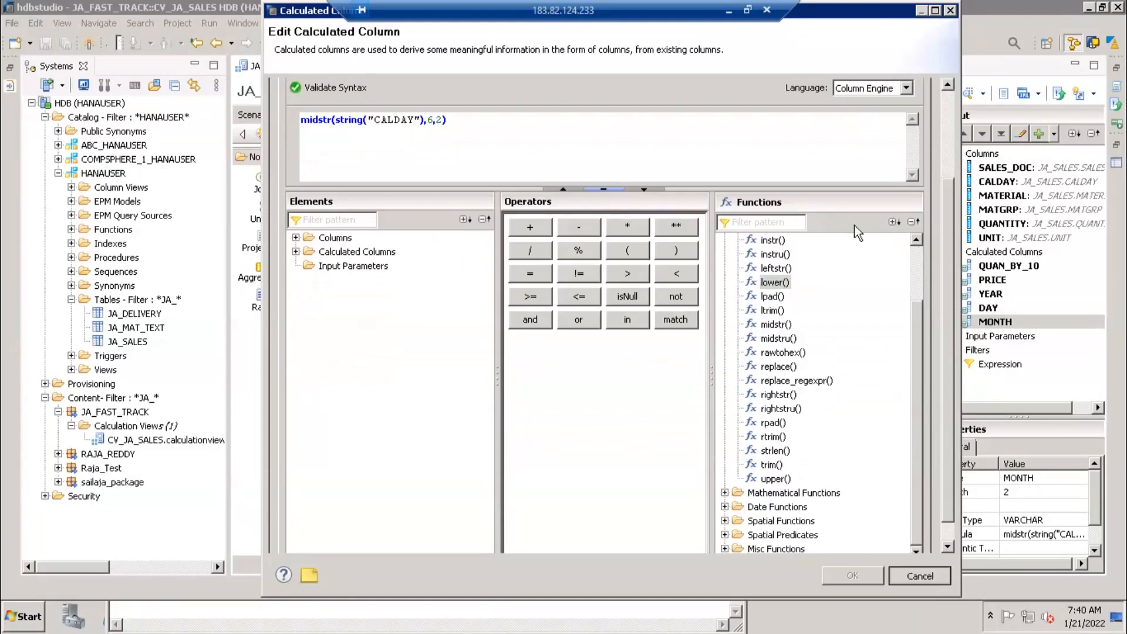
{"action": "left_click", "coordinate": [904, 578]}
{"action": "left_click", "coordinate": [594, 66]}
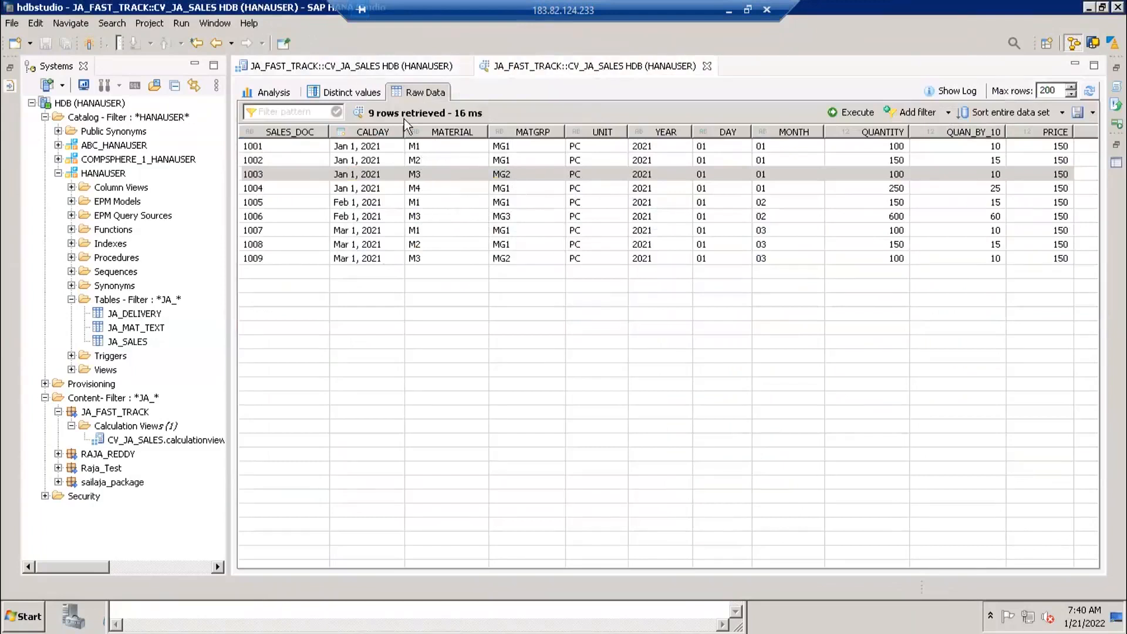
Step: Create a calculated column in Projection_1 named material_lowercase with data type VARCHAR and length 18
{"action": "left_click", "coordinate": [384, 67]}
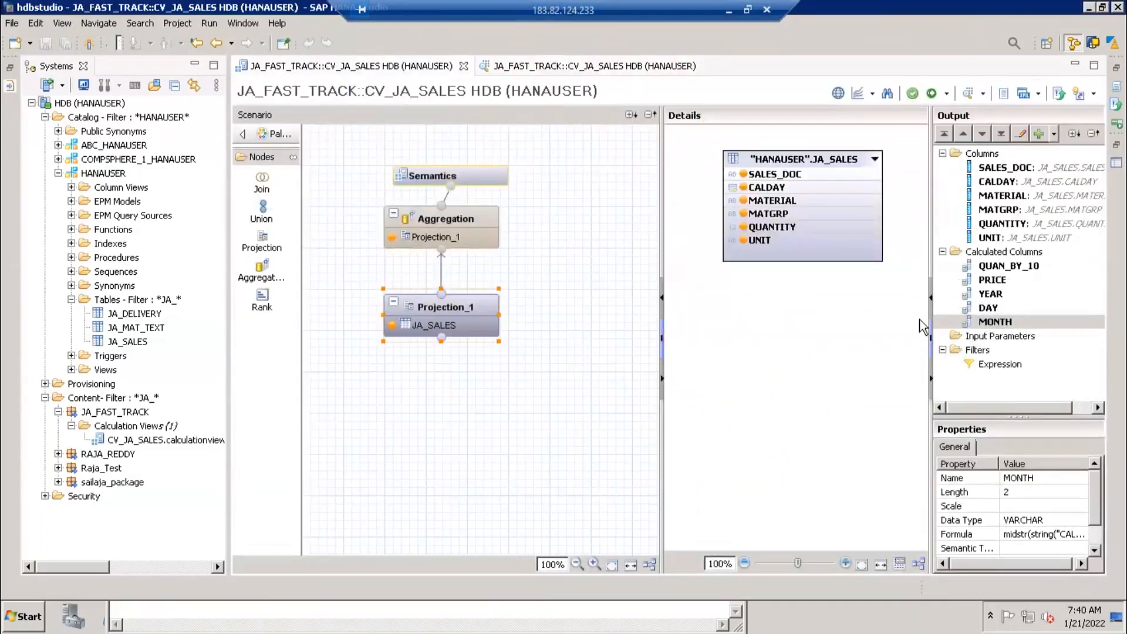
{"action": "left_click", "coordinate": [998, 252]}
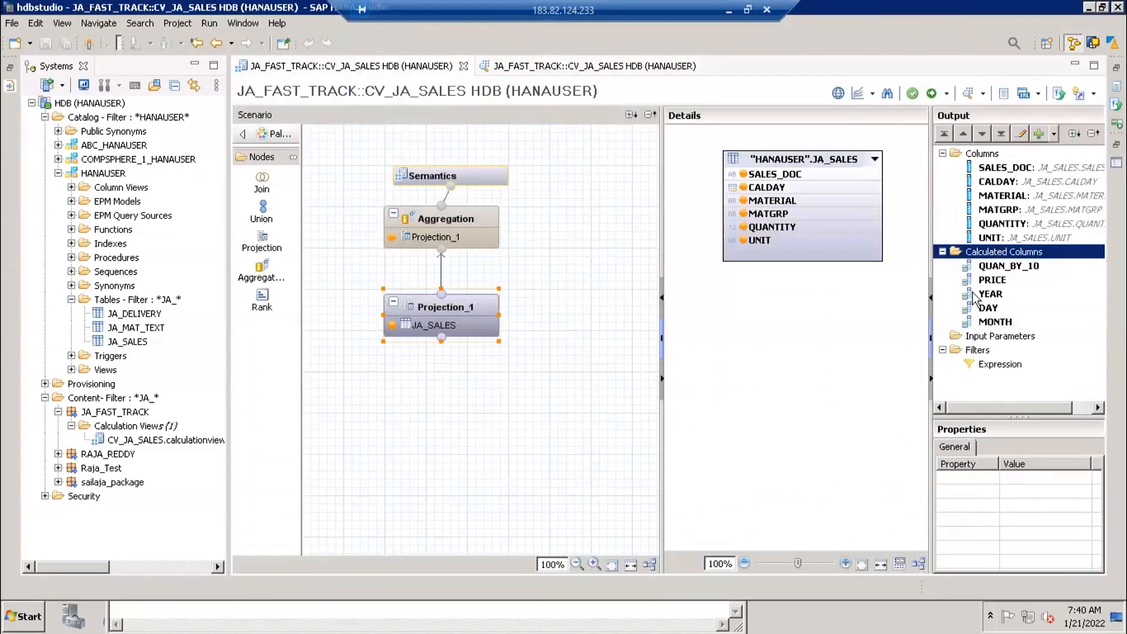
{"action": "type", "text": "material_lowercase"}
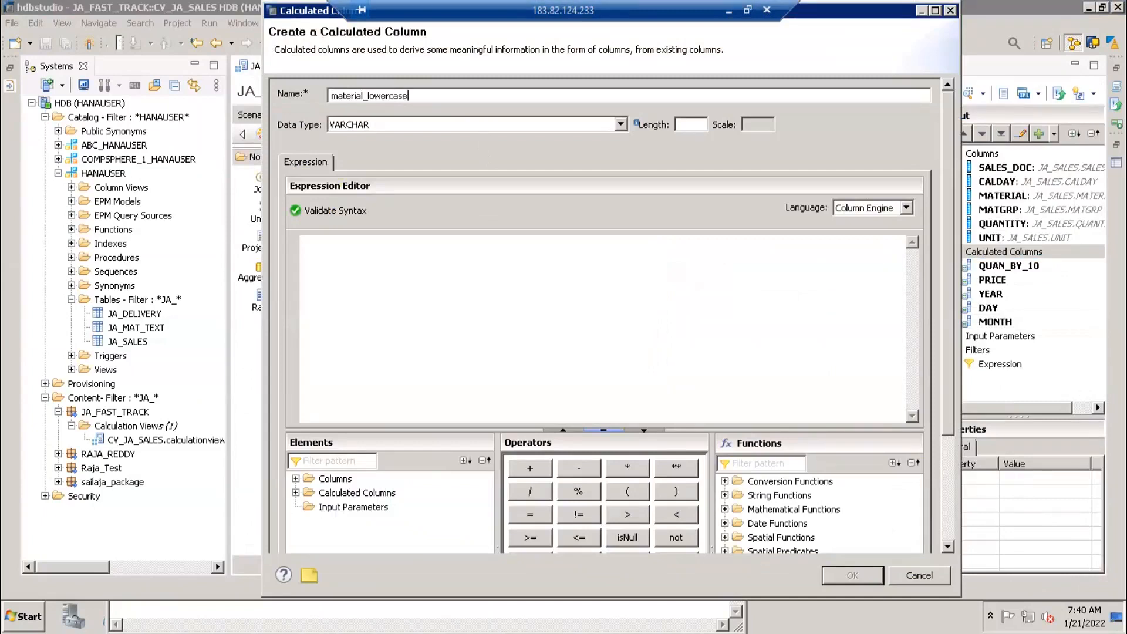
{"action": "key", "text": "Tab"}
{"action": "key", "text": "Tab"}
Step: Build the expression lower("MATERIAL") from the lower string function and the MATERIAL column
{"action": "left_click_drag", "start_coordinate": [684, 431], "coordinate": [694, 307]}
{"action": "left_click", "coordinate": [765, 317]}
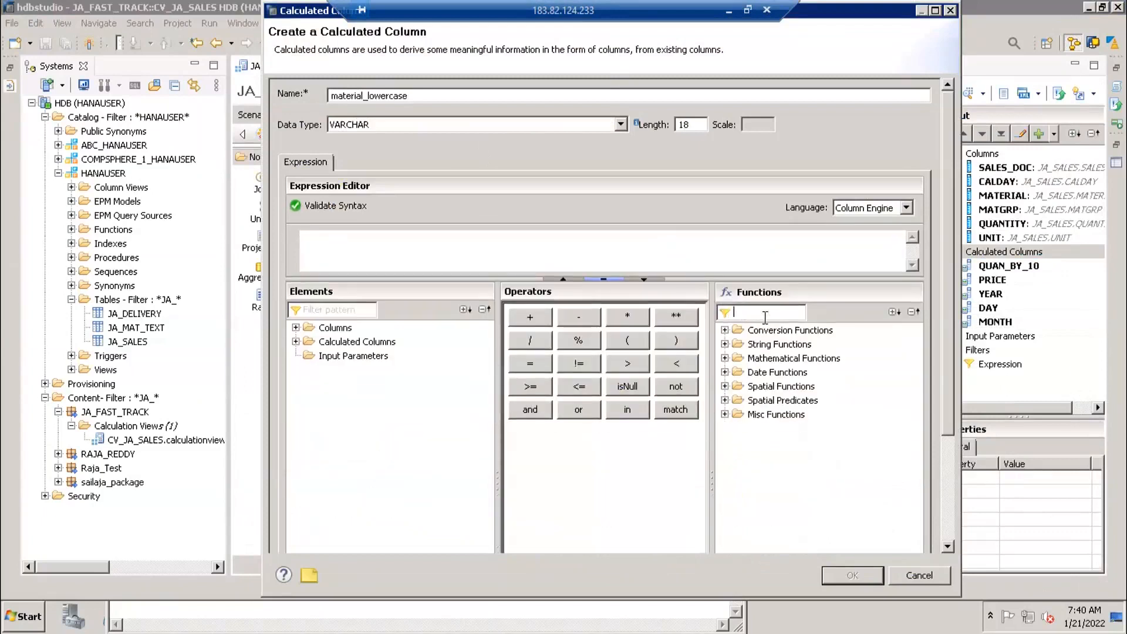
{"action": "type", "text": "lowe"}
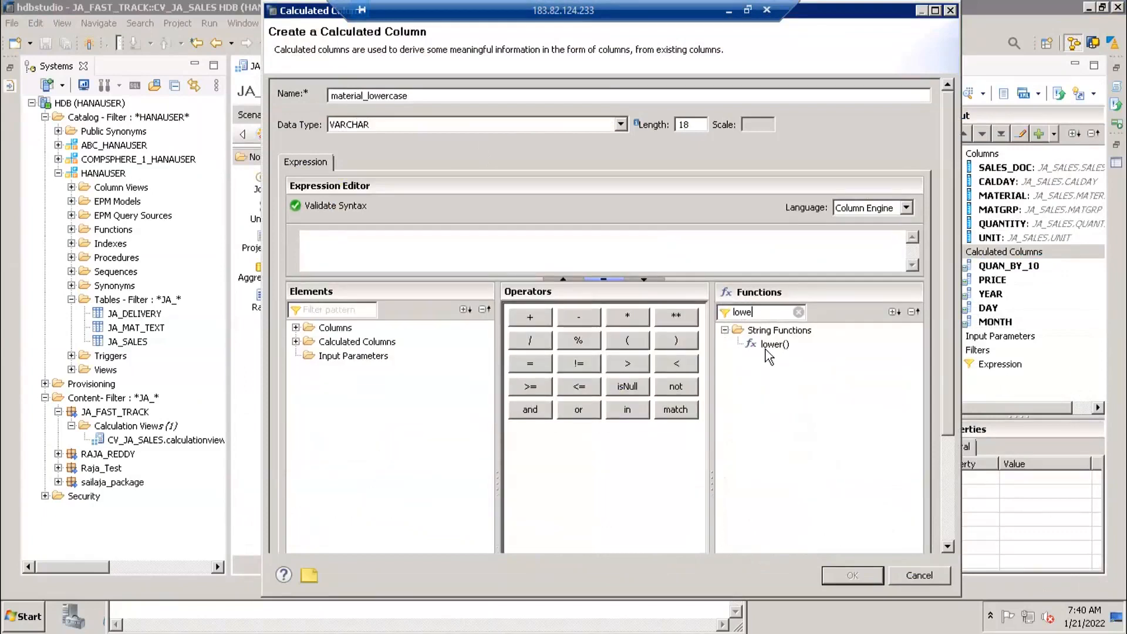
{"action": "double_click", "coordinate": [771, 344]}
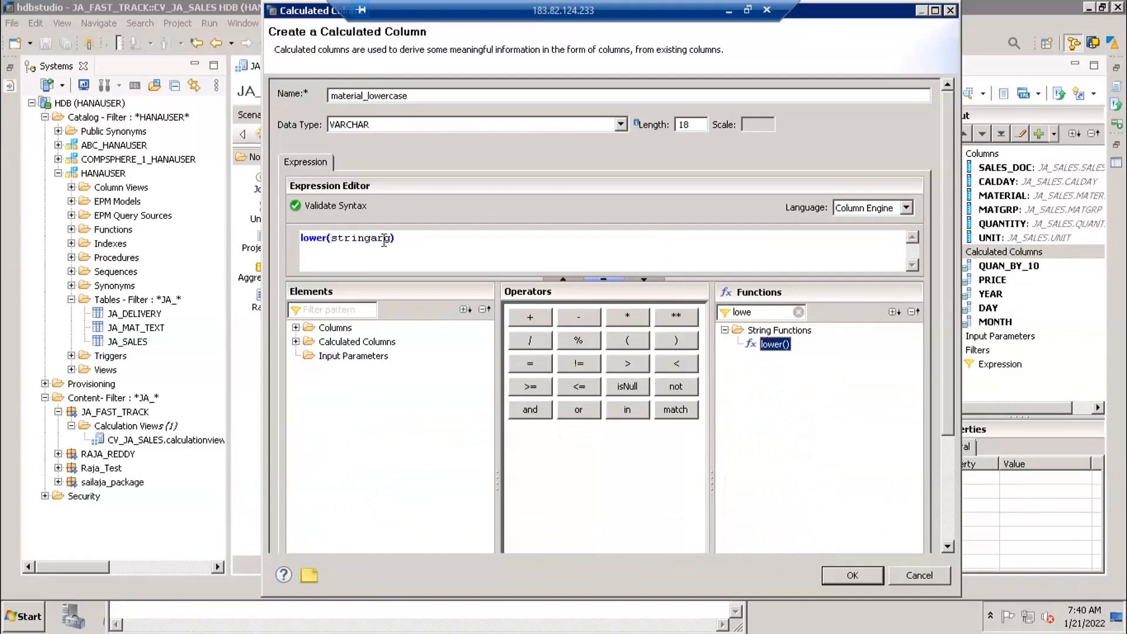
{"action": "left_click_drag", "start_coordinate": [390, 241], "coordinate": [328, 233]}
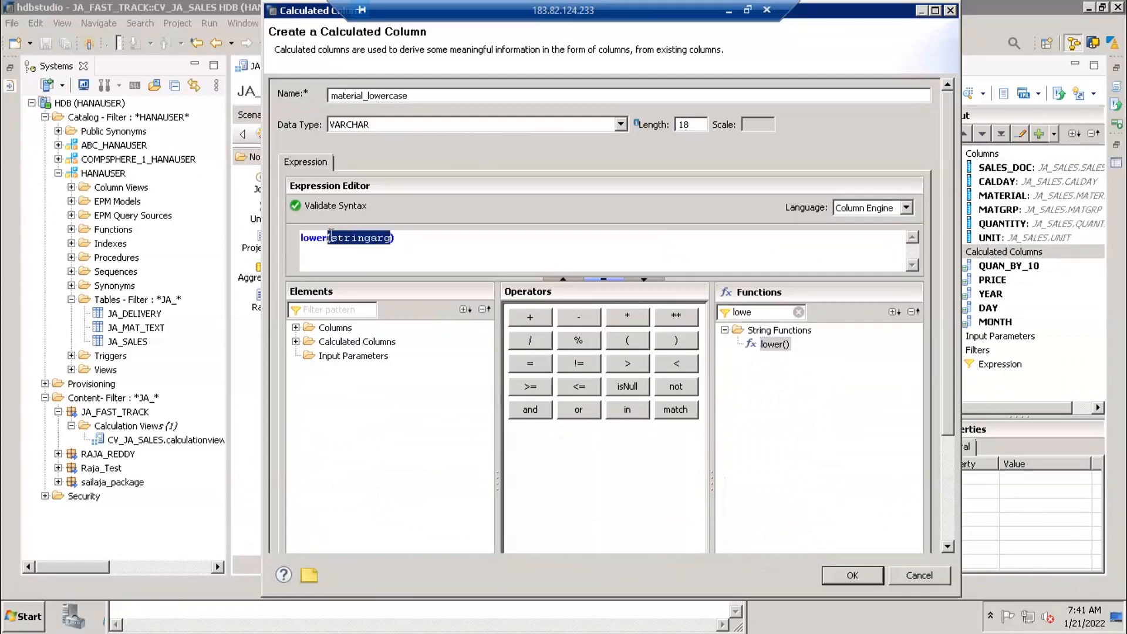
{"action": "key", "text": "Delete"}
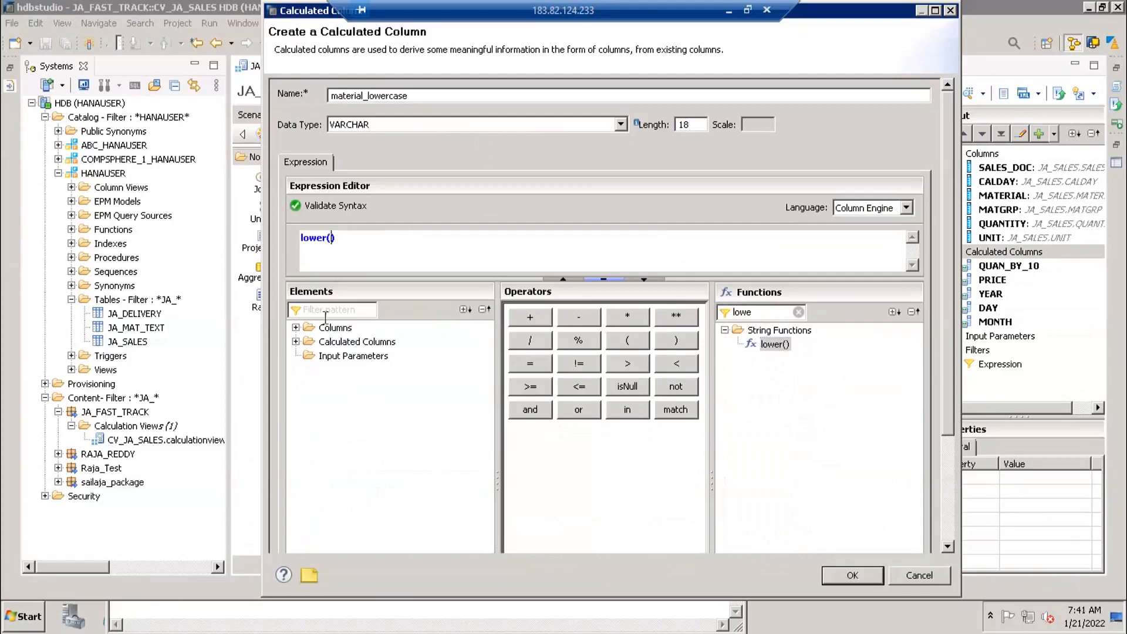
{"action": "left_click", "coordinate": [296, 328]}
{"action": "double_click", "coordinate": [352, 370]}
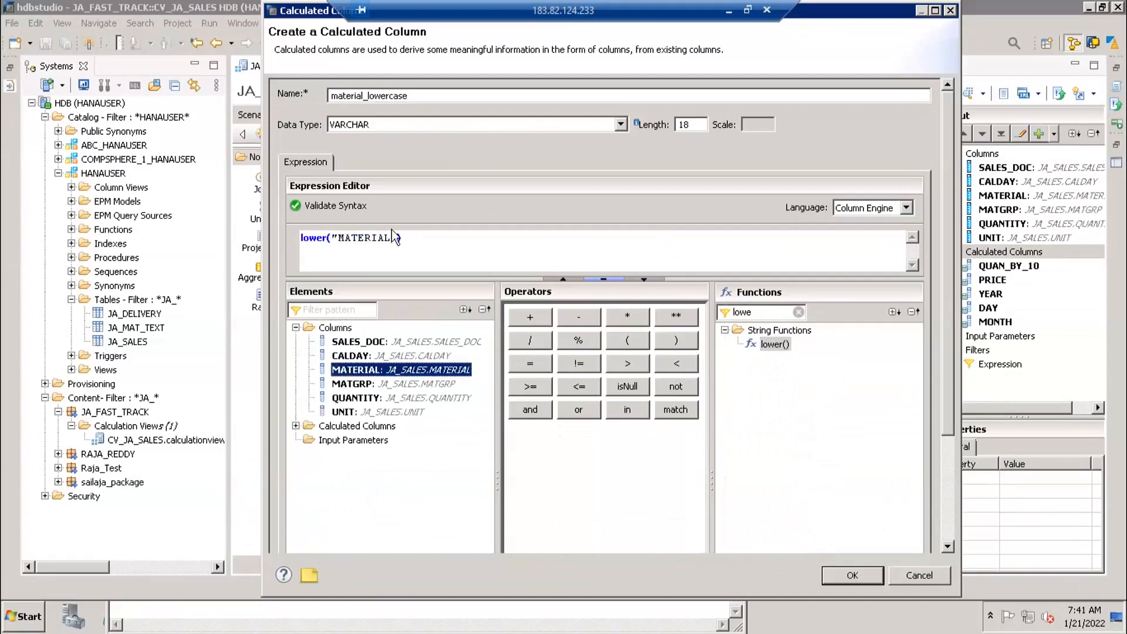
Step: Validate the expression's syntax and save the material_lowercase calculated column
{"action": "left_click", "coordinate": [331, 206]}
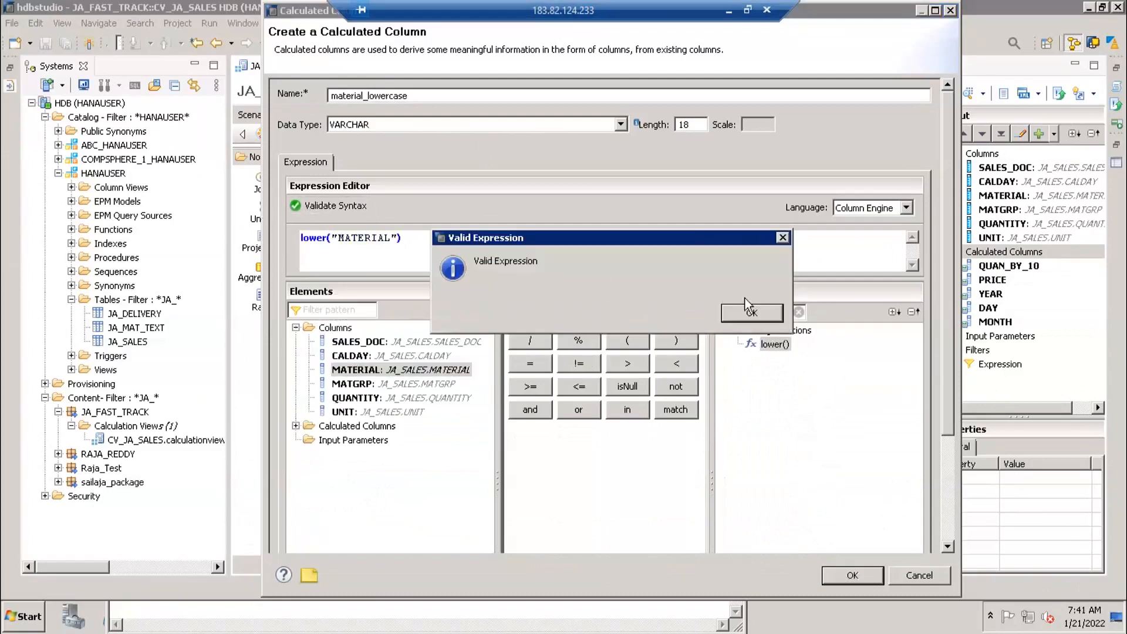
{"action": "left_click", "coordinate": [752, 312]}
{"action": "left_click", "coordinate": [852, 576]}
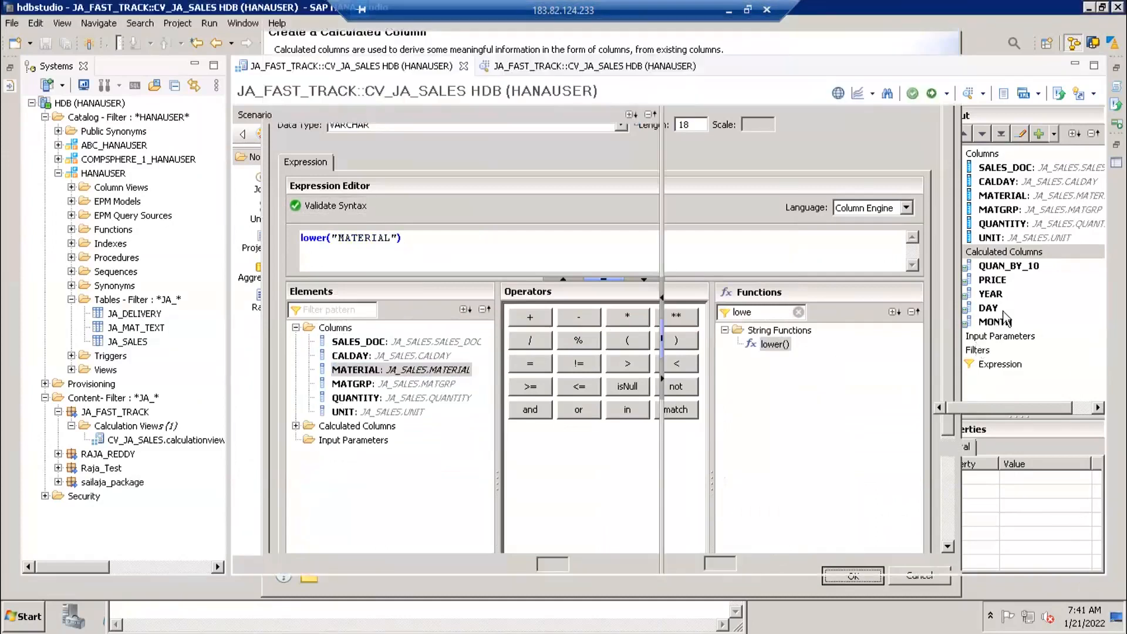
Step: Propagate material_lowercase to Semantics, then save and validate the calculation view
{"action": "left_click", "coordinate": [996, 335]}
{"action": "right_click", "coordinate": [996, 334]}
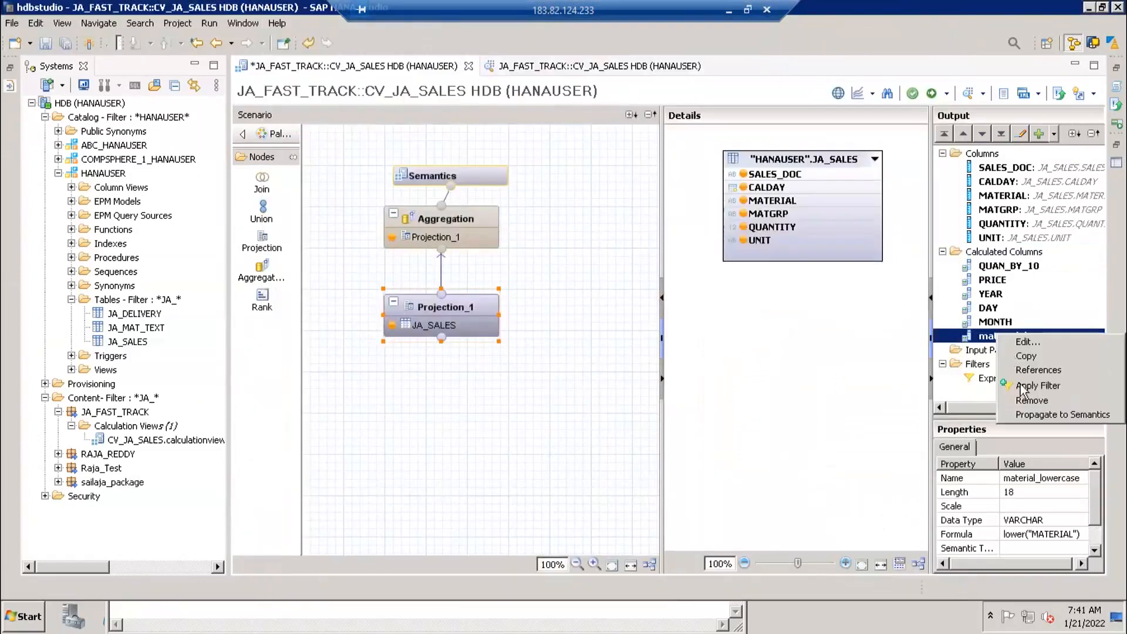
{"action": "left_click", "coordinate": [1029, 415]}
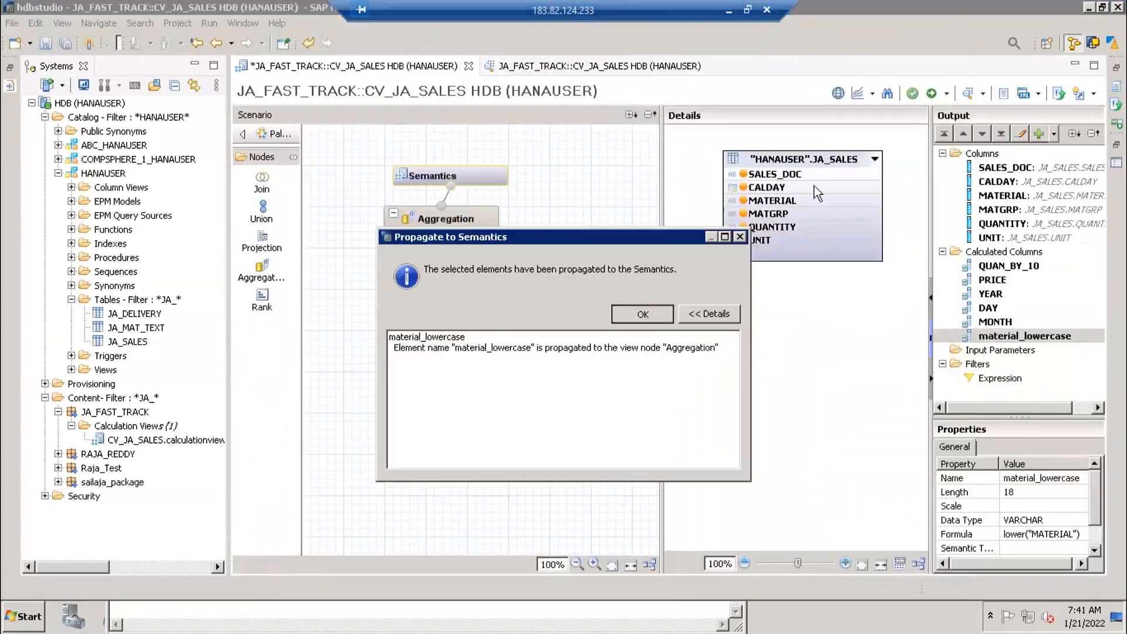
{"action": "left_click", "coordinate": [643, 312]}
{"action": "left_click", "coordinate": [912, 93]}
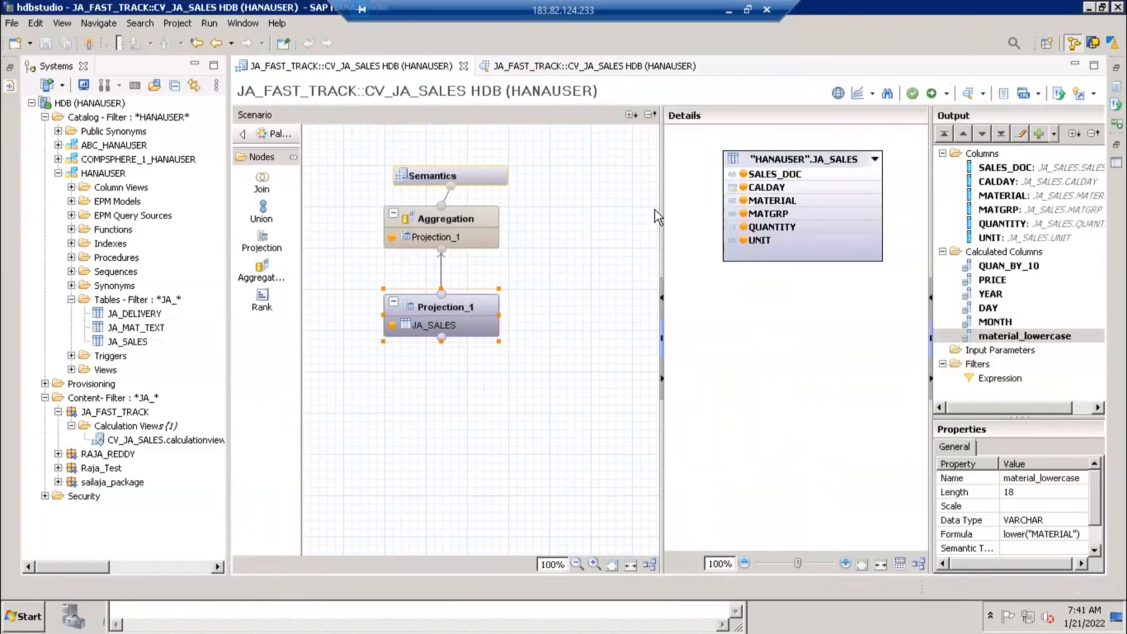
Step: Preview the view's raw data and compare the material_lowercase values with MATERIAL in several rows
{"action": "left_click", "coordinate": [971, 100]}
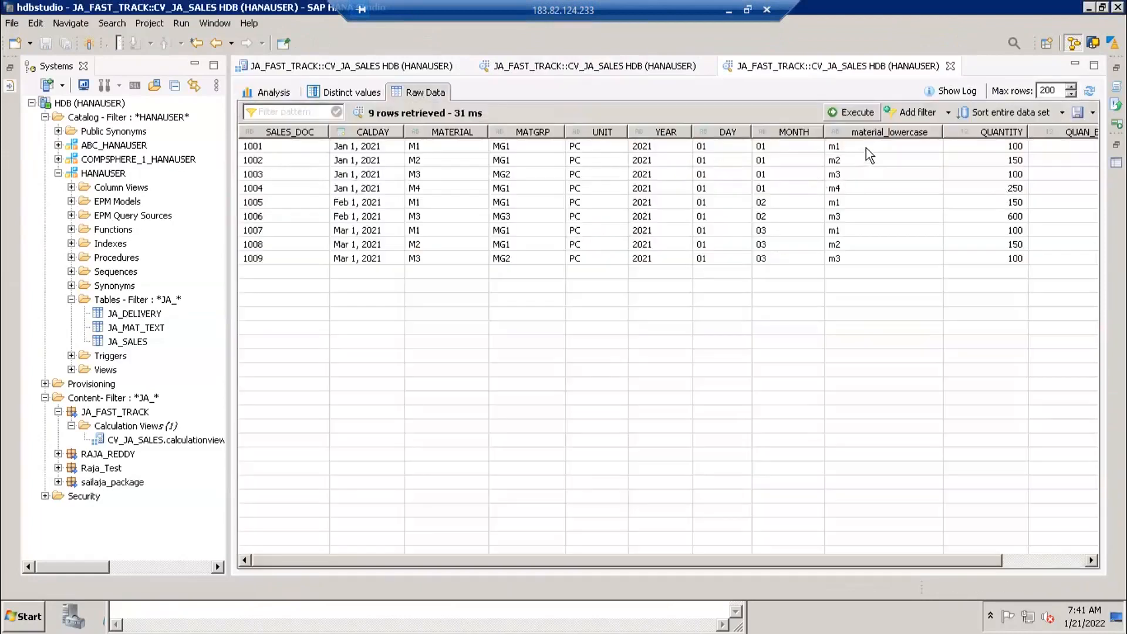
{"action": "left_click", "coordinate": [867, 149]}
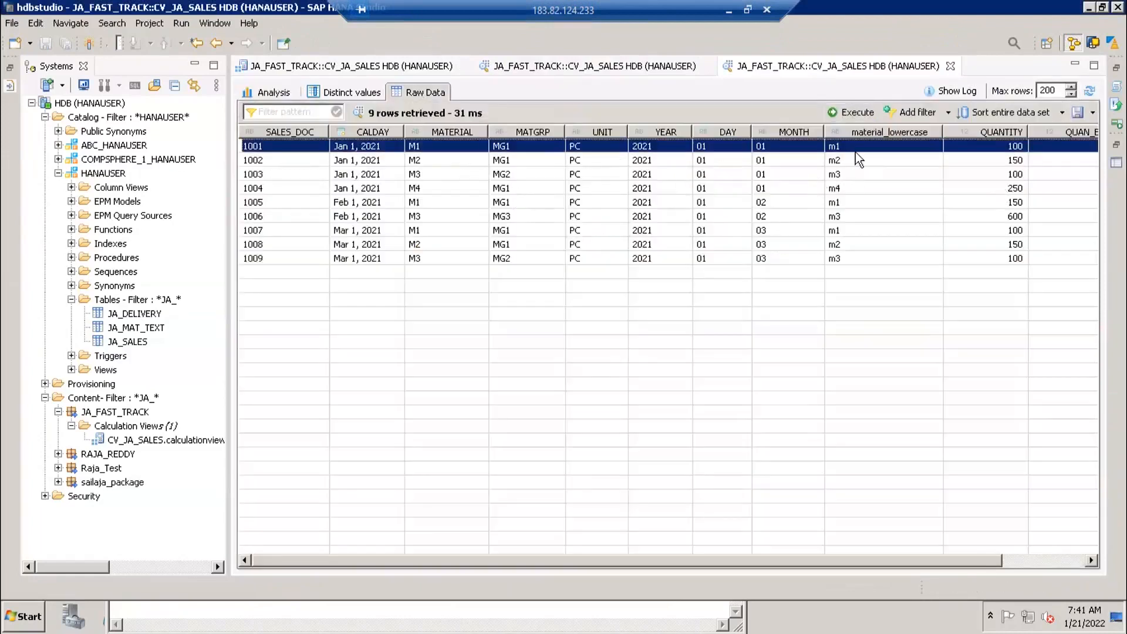
{"action": "left_click", "coordinate": [864, 222]}
{"action": "left_click", "coordinate": [866, 189]}
{"action": "left_click", "coordinate": [868, 164]}
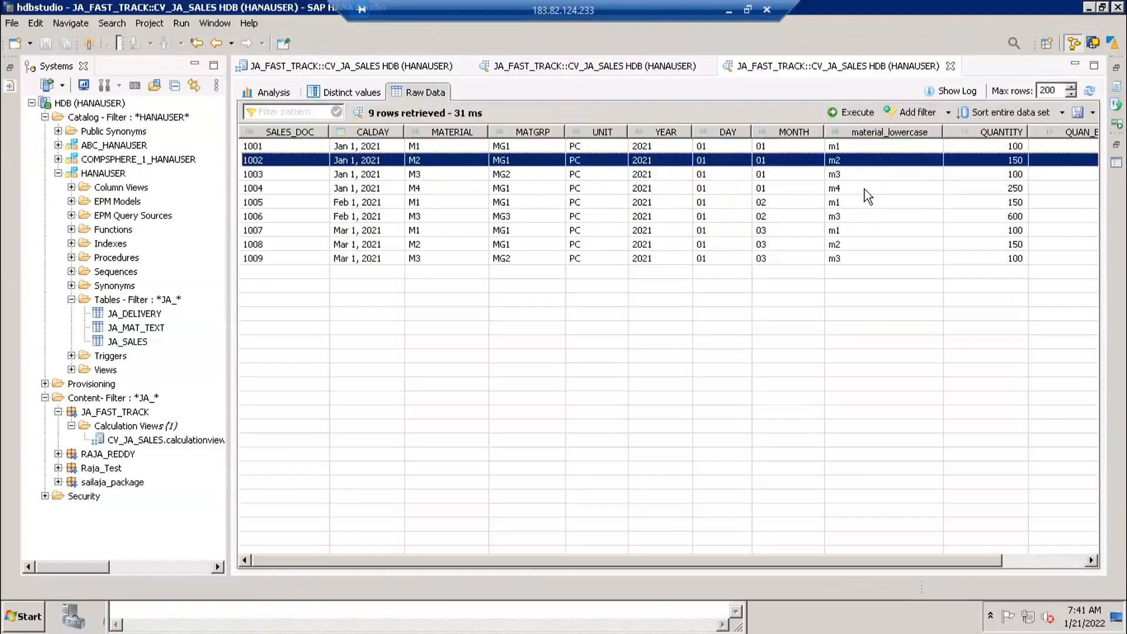
Step: Reopen the material_lowercase calculated column for editing and select lastday() among the date functions
{"action": "left_click", "coordinate": [352, 66]}
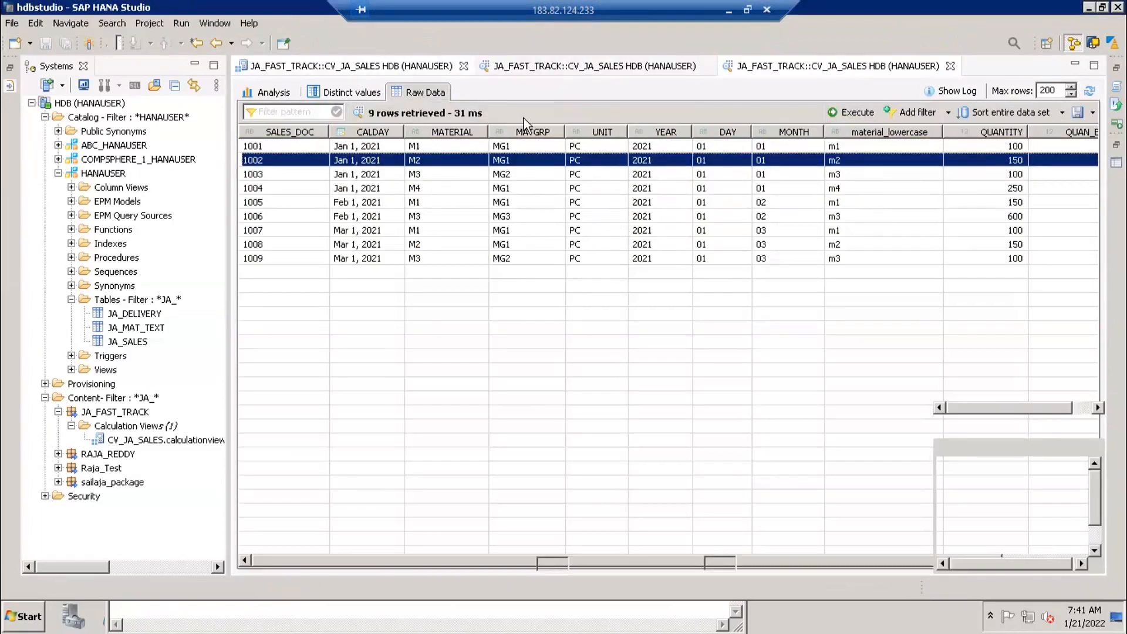
{"action": "double_click", "coordinate": [1011, 338]}
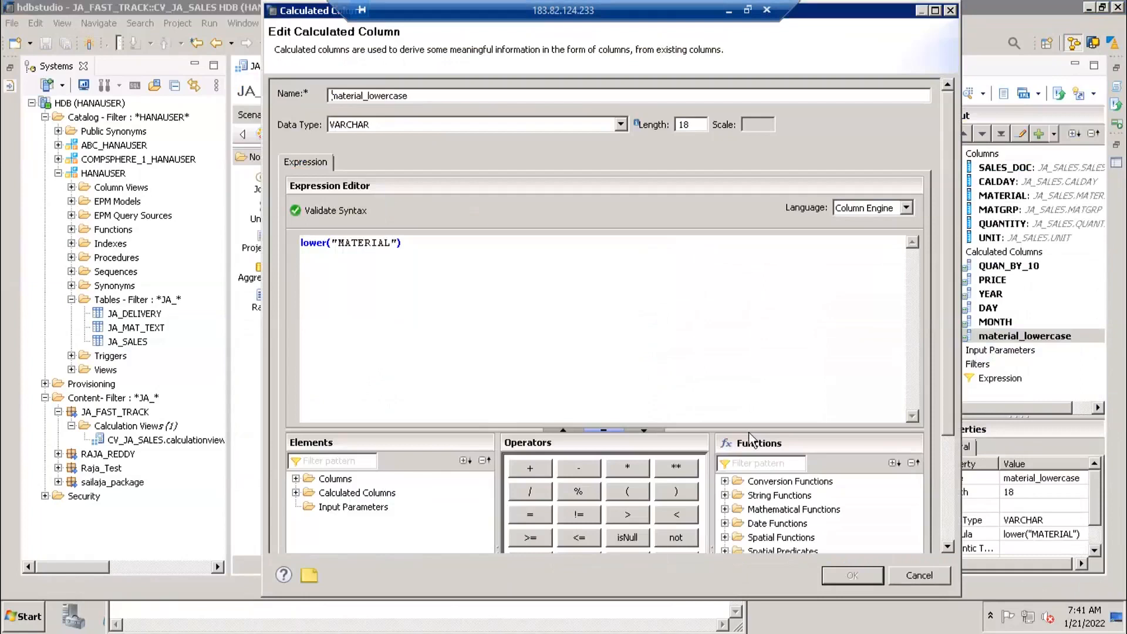
{"action": "left_click_drag", "start_coordinate": [750, 430], "coordinate": [748, 284]}
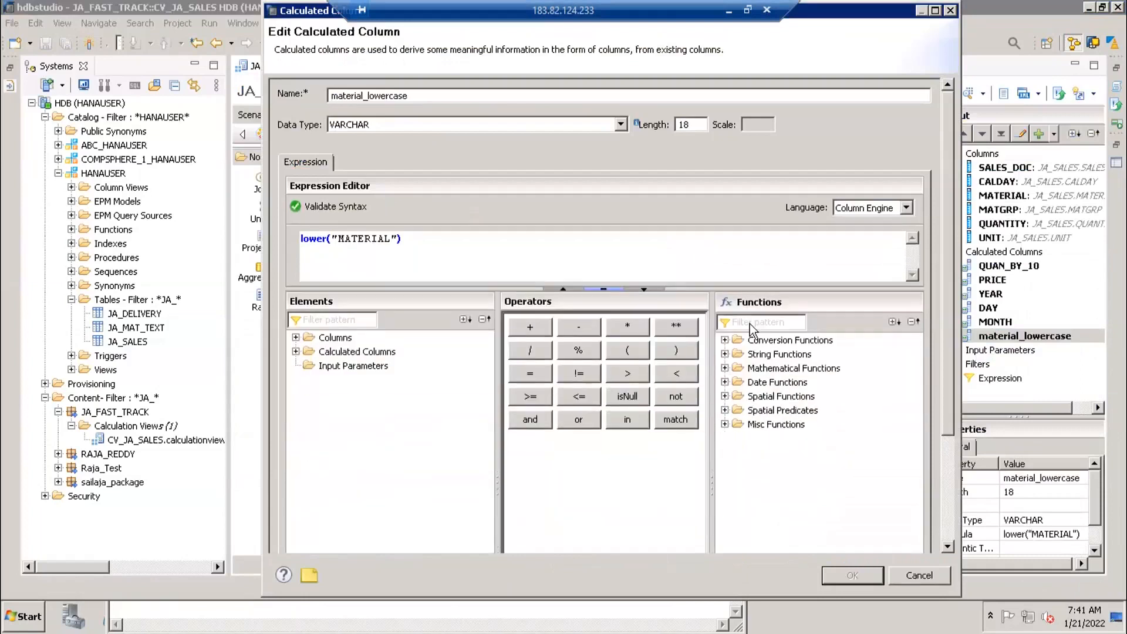
{"action": "left_click", "coordinate": [724, 378]}
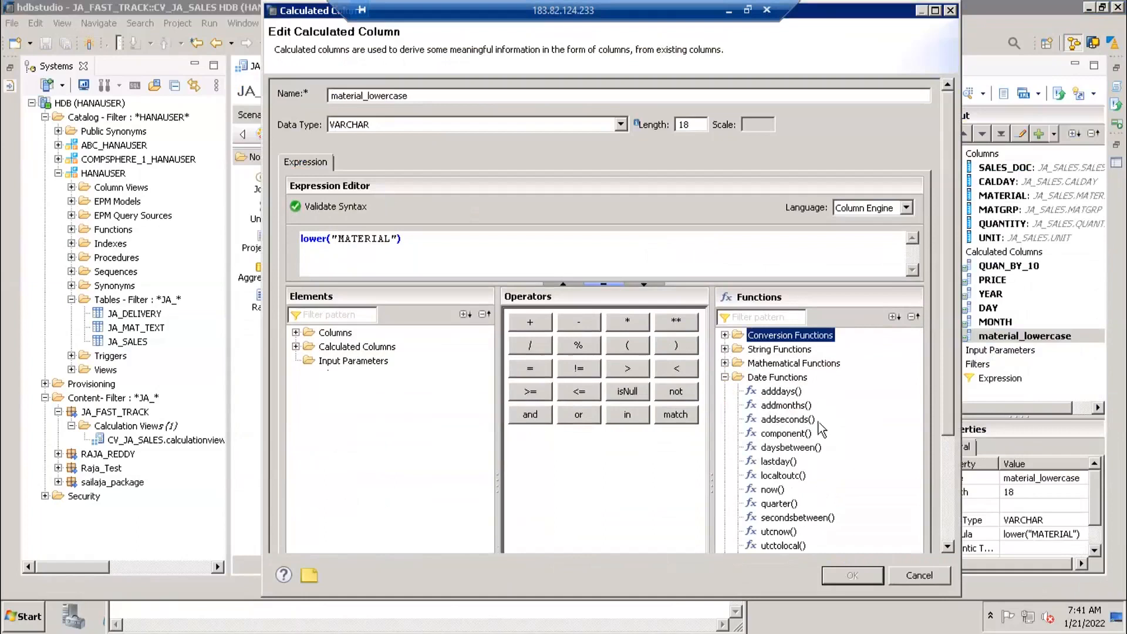
{"action": "scroll", "coordinate": [942, 432], "scroll_direction": "down", "scroll_amount": 3}
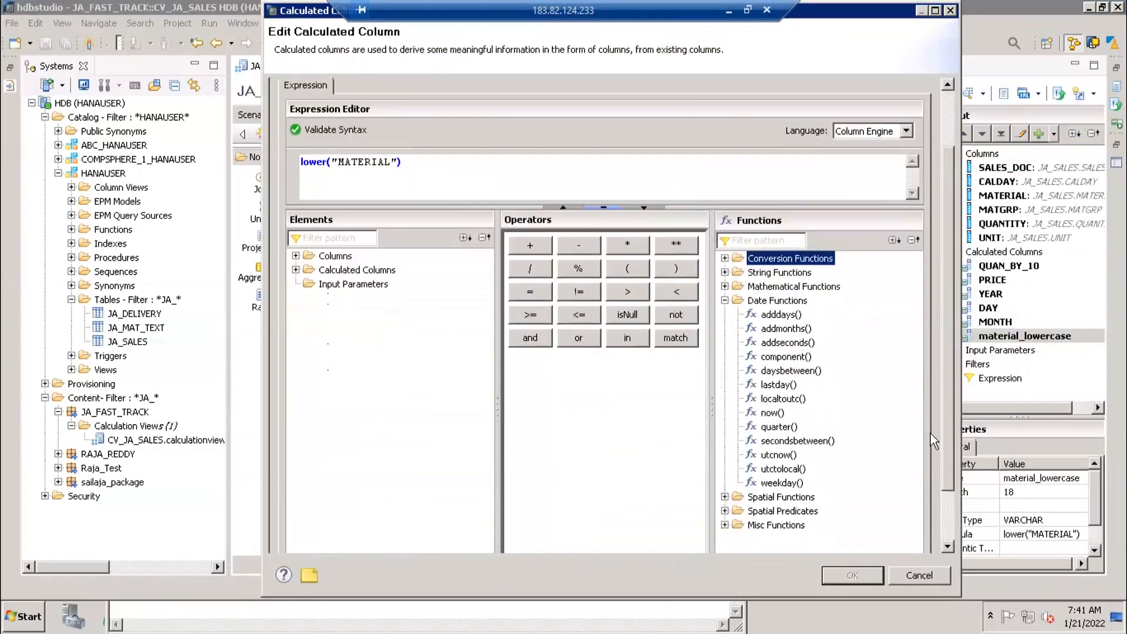
{"action": "left_click", "coordinate": [785, 481]}
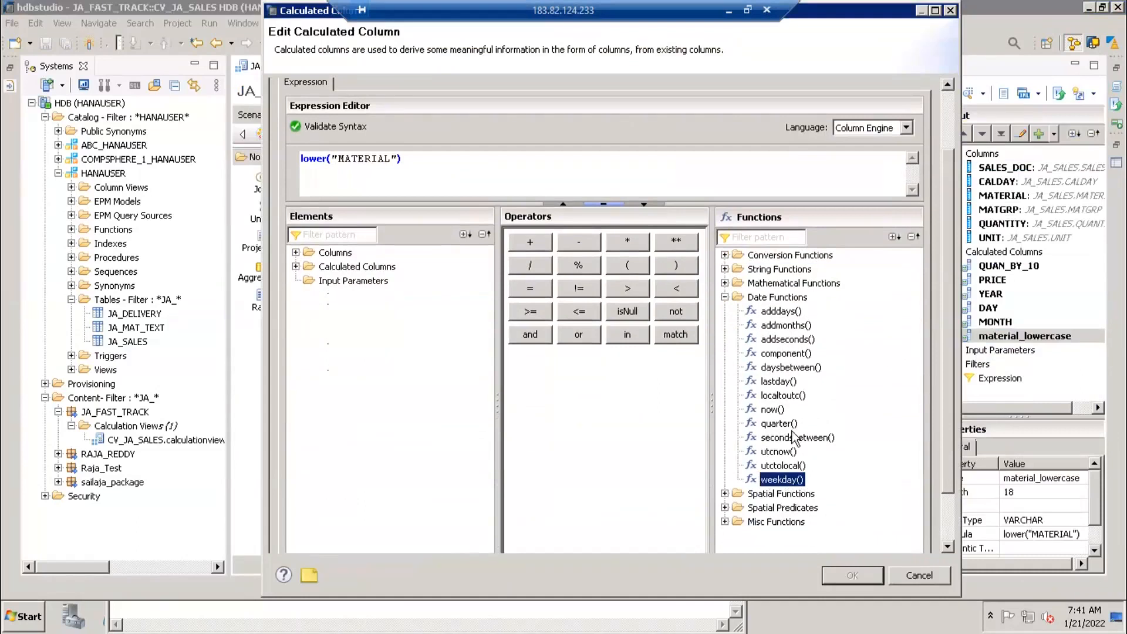
{"action": "left_click", "coordinate": [779, 382]}
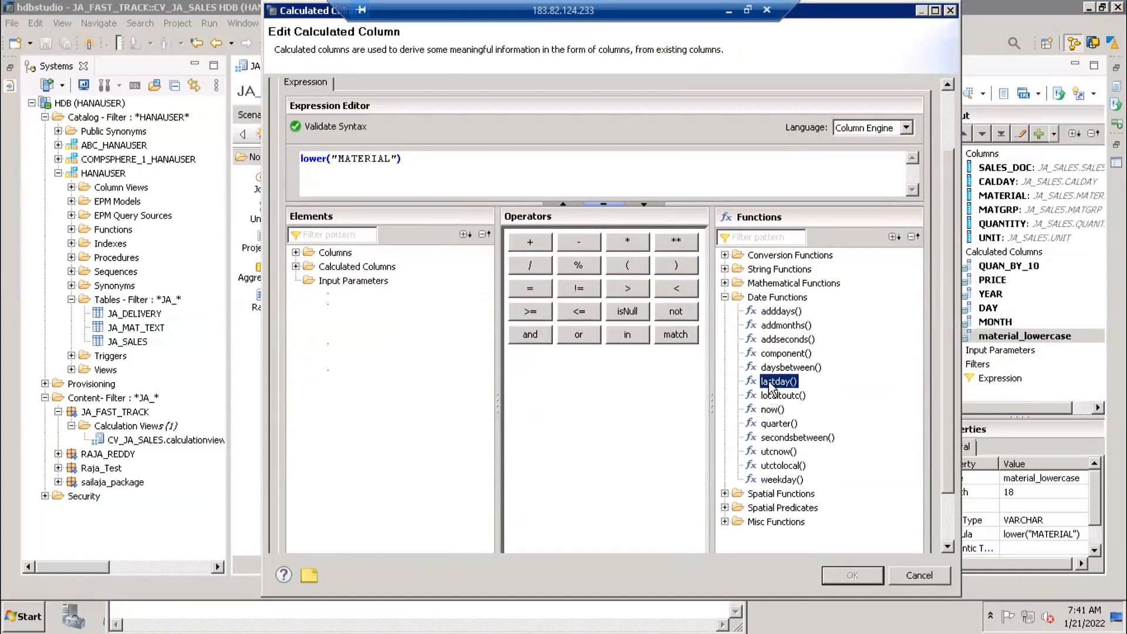
Step: Open the help for the calculated column editor and search it for lastday
{"action": "key", "text": "F1"}
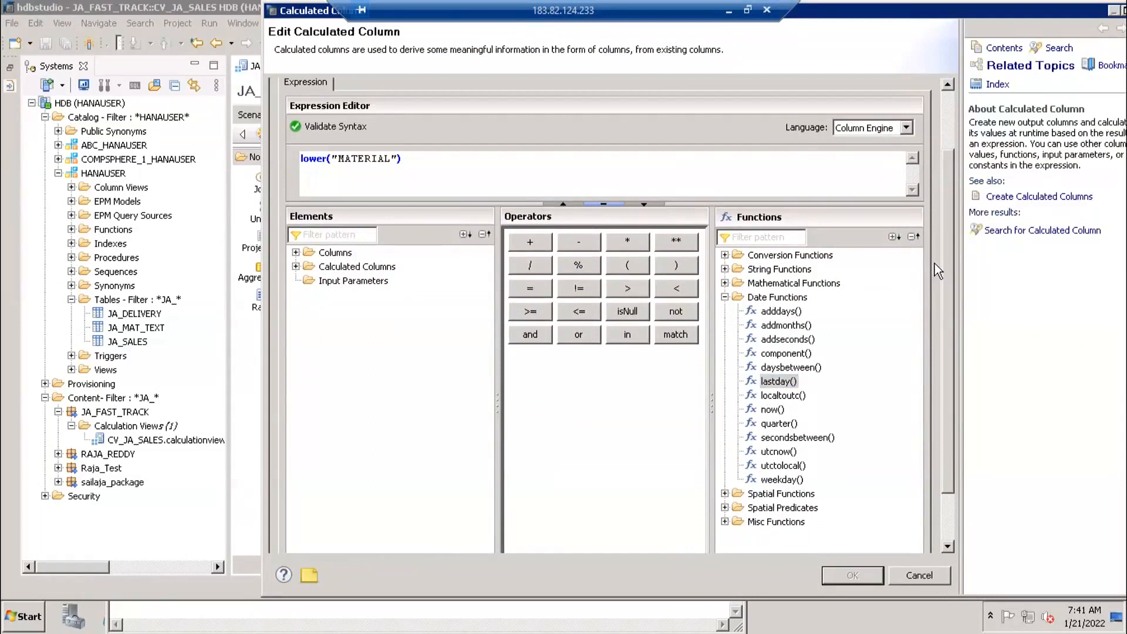
{"action": "left_click", "coordinate": [780, 383]}
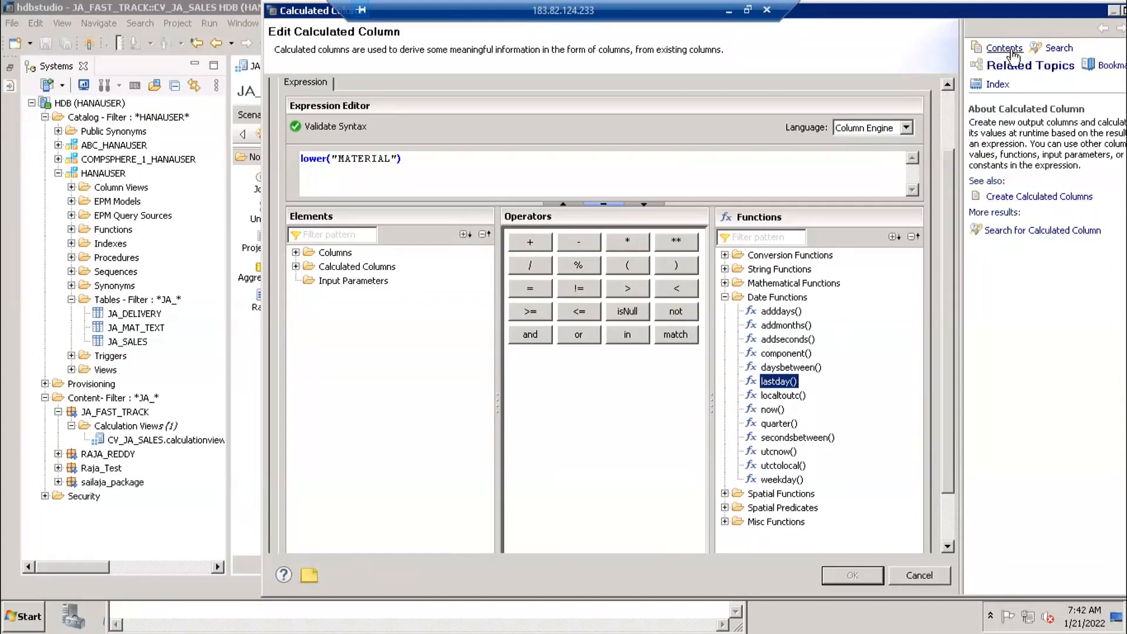
{"action": "left_click", "coordinate": [1051, 53]}
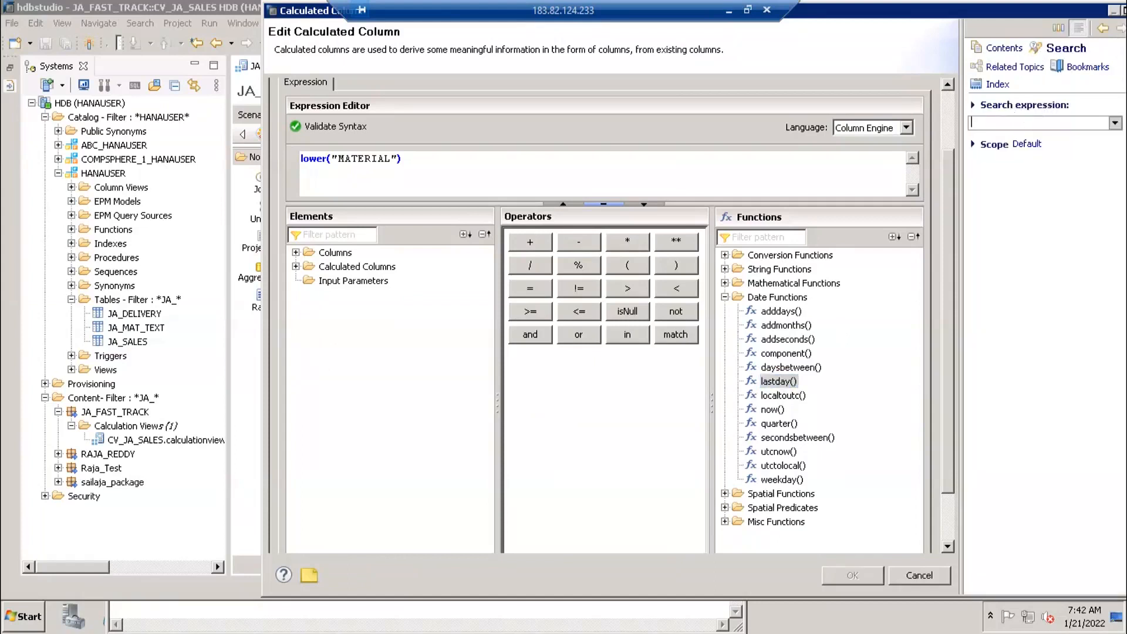
{"action": "key", "text": "Return"}
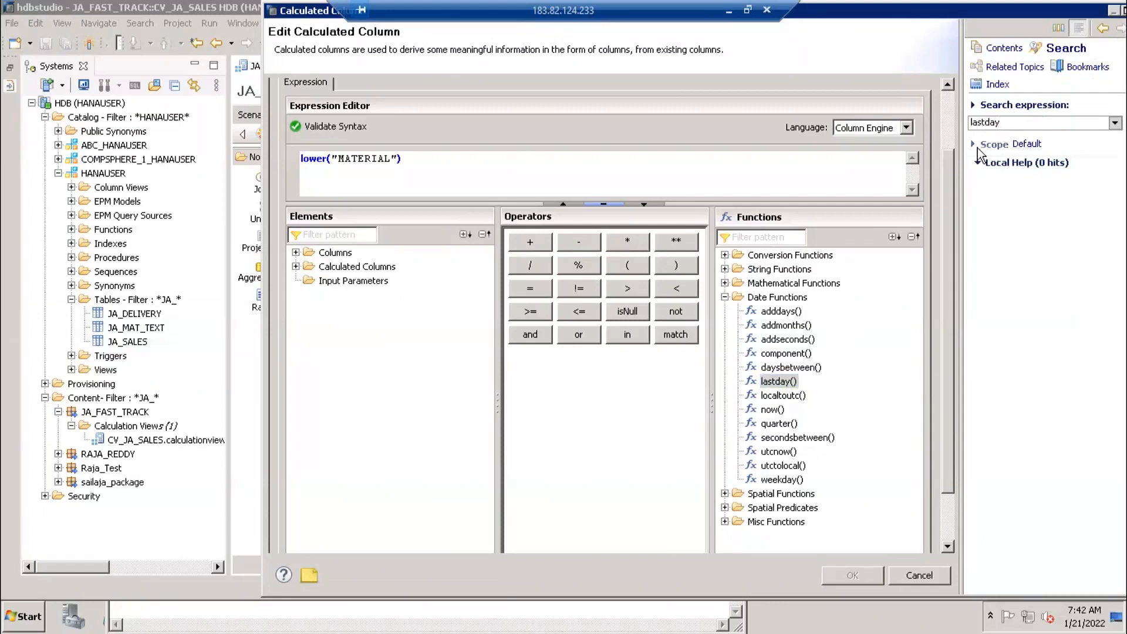
Step: Search the local help for lastday() and look over the list of available help guides
{"action": "left_click", "coordinate": [973, 147]}
{"action": "left_click", "coordinate": [1030, 124]}
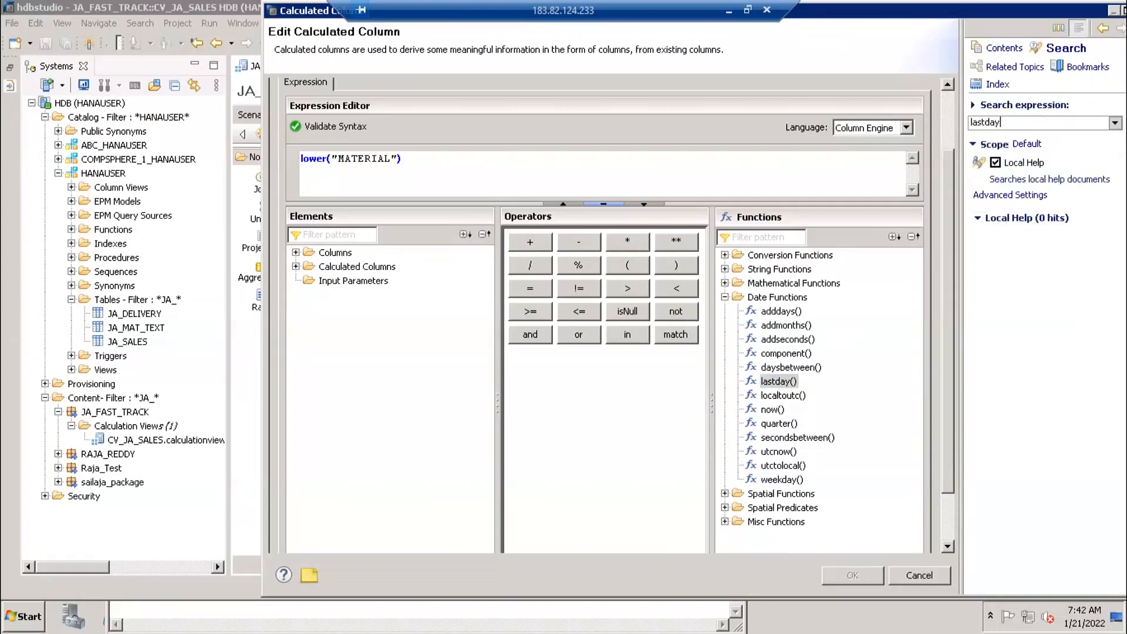
{"action": "type", "text": "()"}
{"action": "key", "text": "Return"}
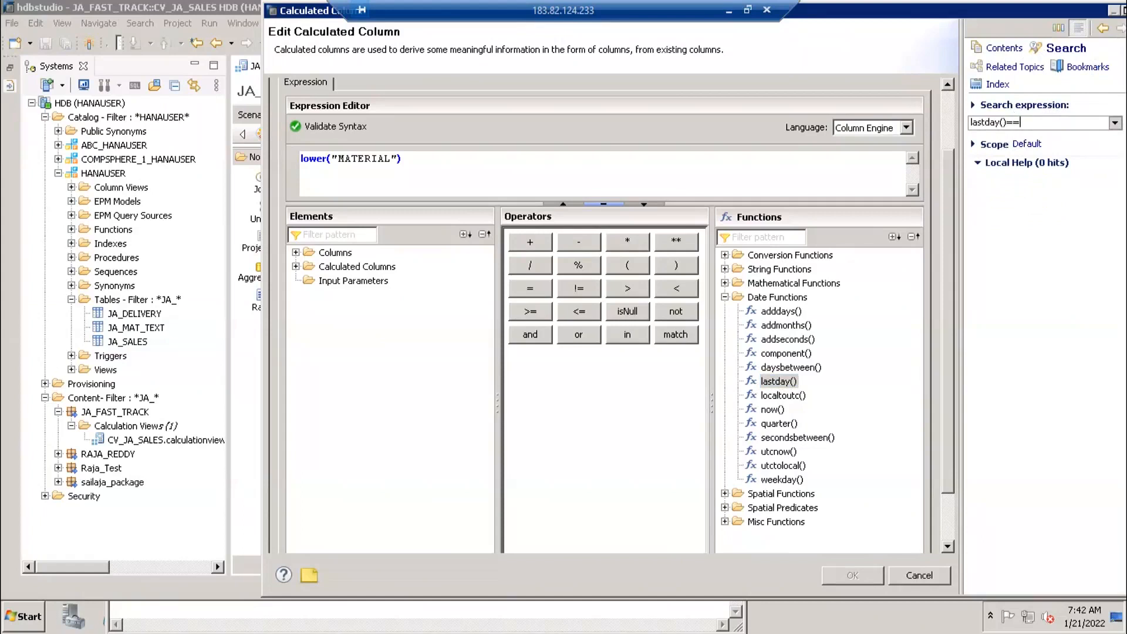
{"action": "key", "text": "BackSpace"}
{"action": "left_click", "coordinate": [1004, 52]}
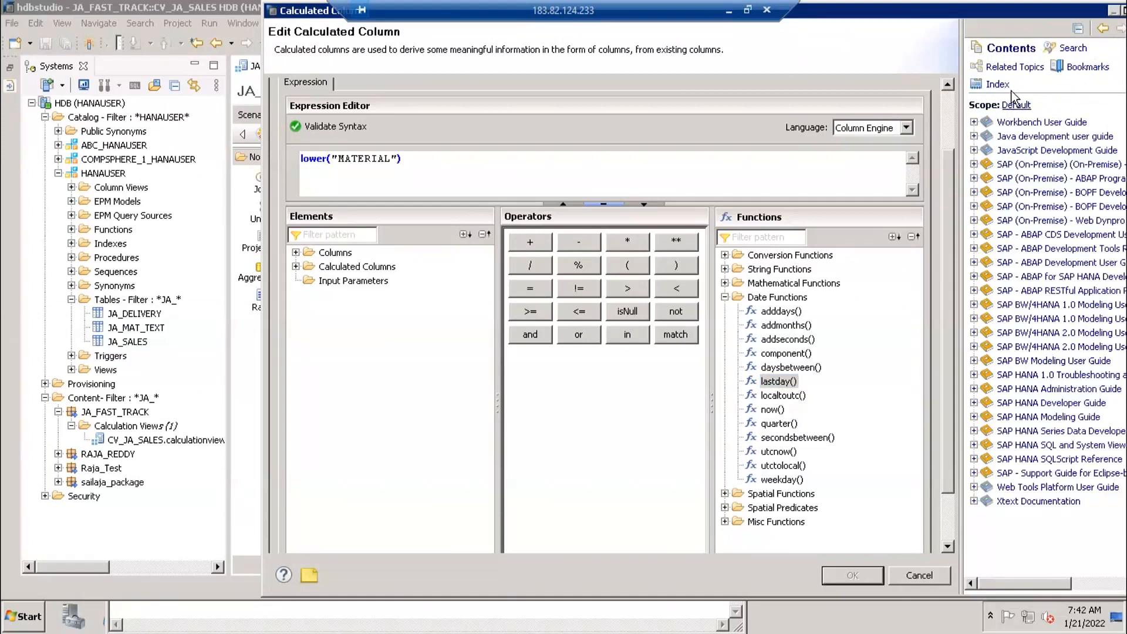
{"action": "left_click", "coordinate": [1065, 49]}
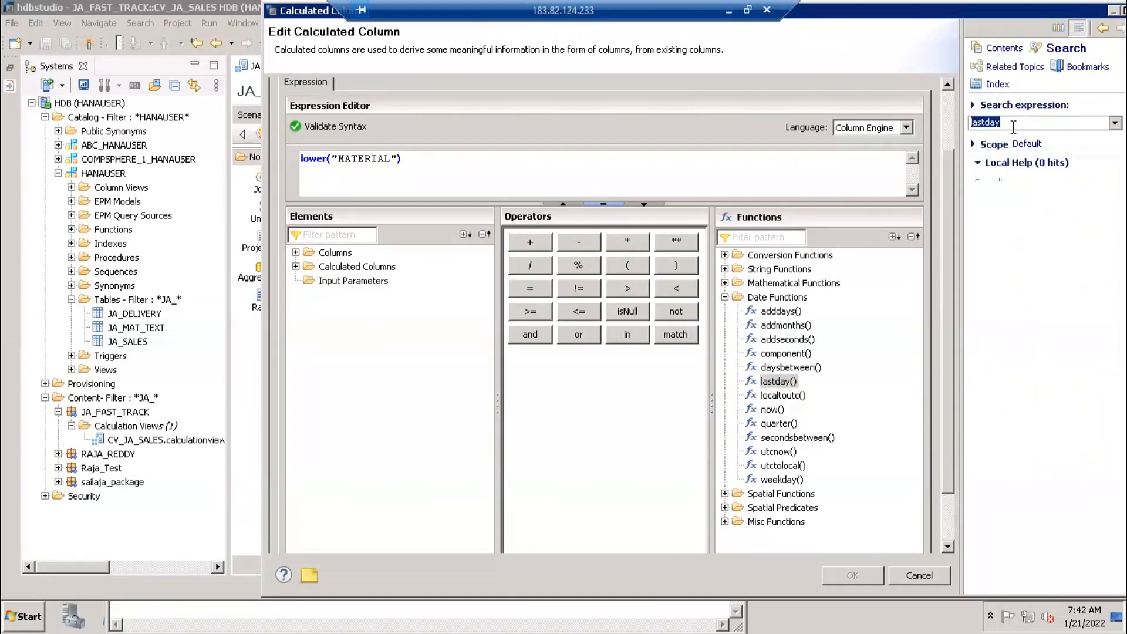
{"action": "left_click", "coordinate": [1019, 122]}
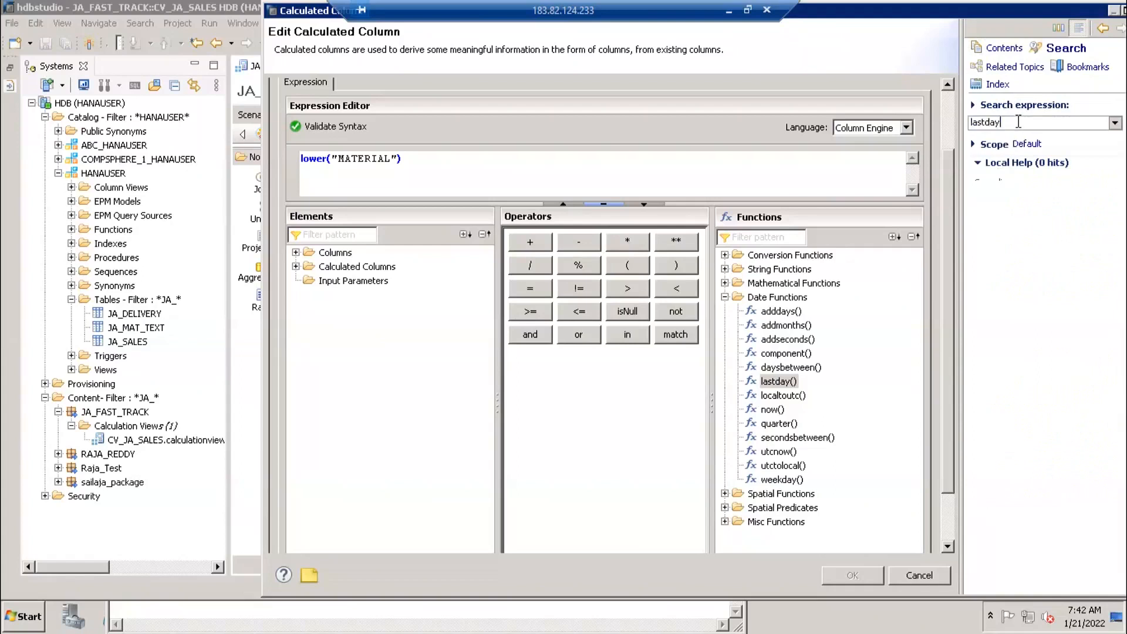
Step: Insert the lastday function beside the lower expression, and clear everything from the expression editor
{"action": "double_click", "coordinate": [778, 382]}
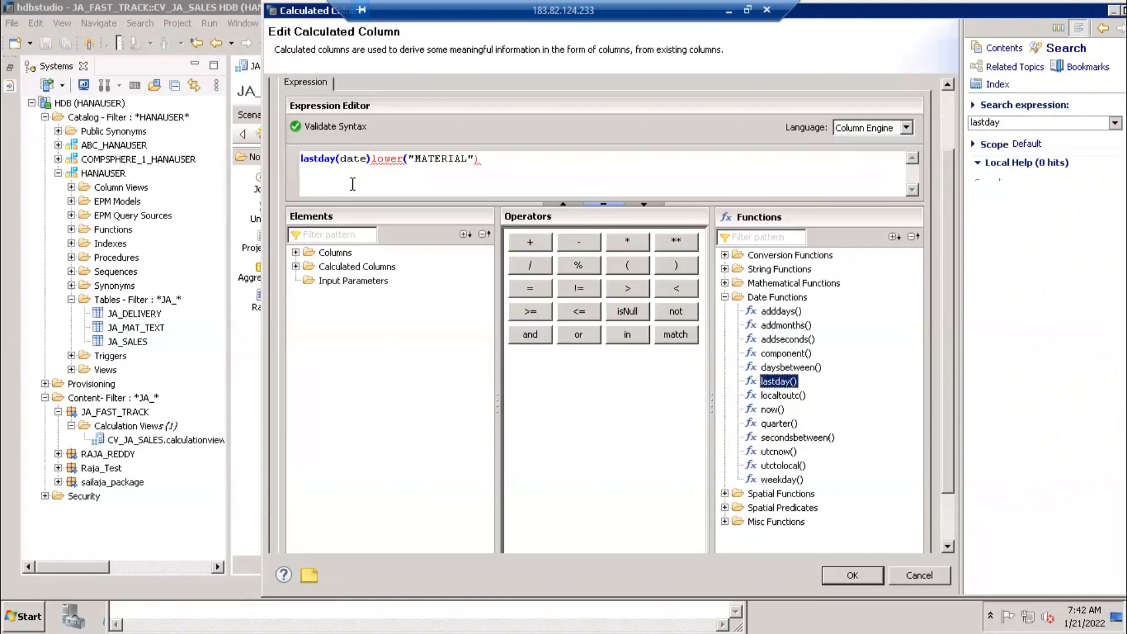
{"action": "left_click_drag", "start_coordinate": [499, 160], "coordinate": [215, 167]}
{"action": "key", "text": "Delete"}
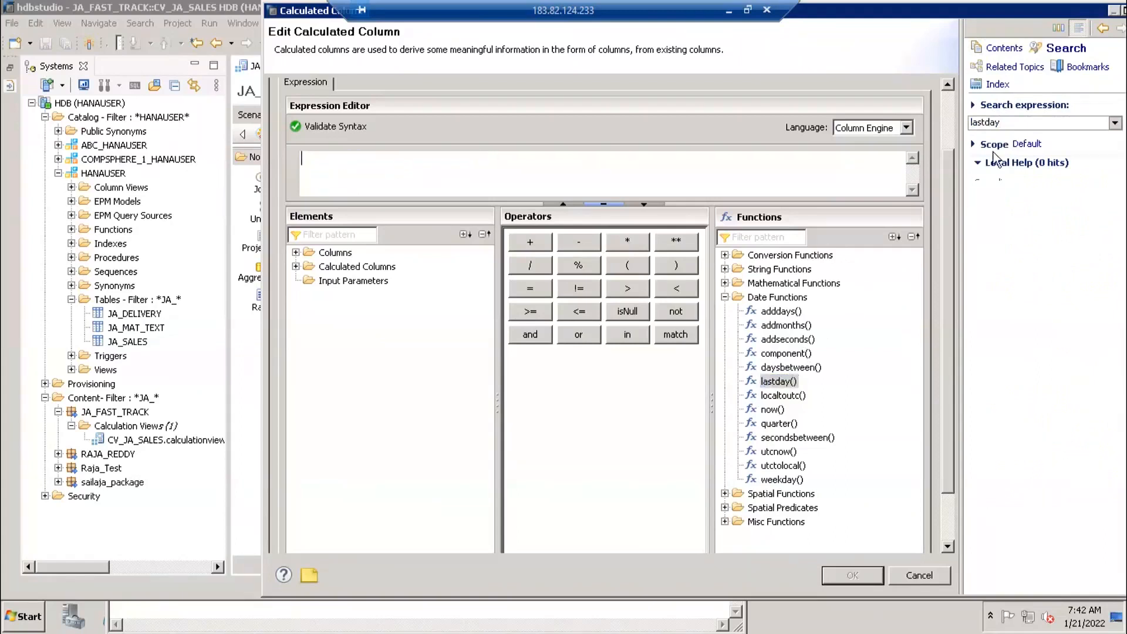
Step: Examine the help search scope and the advanced settings of Local Help without changing them
{"action": "left_click", "coordinate": [1012, 122]}
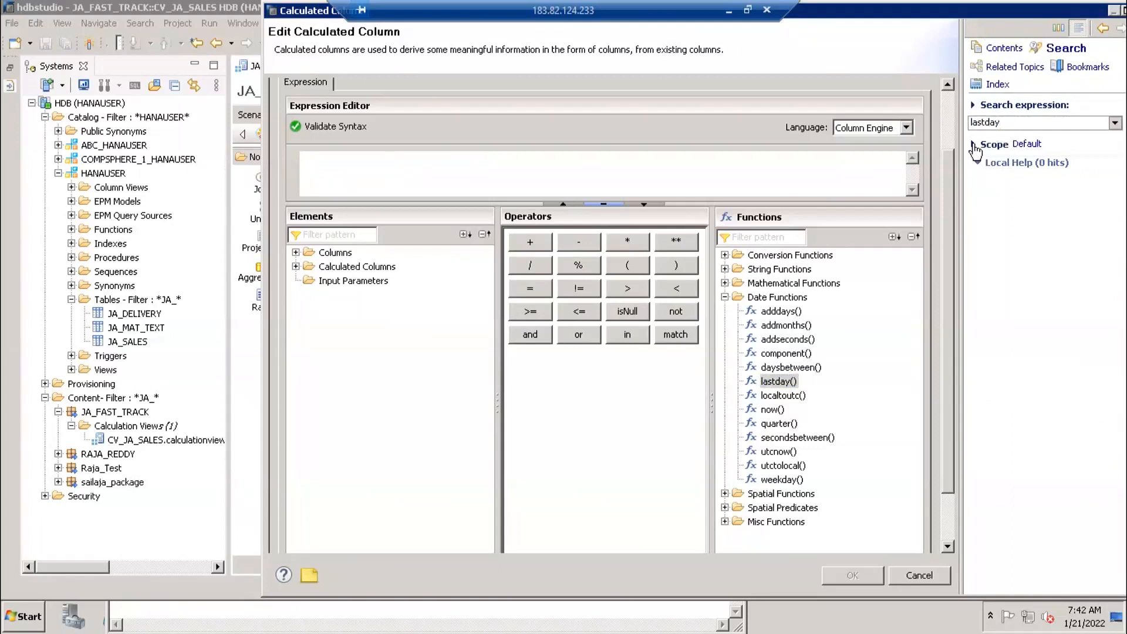
{"action": "left_click", "coordinate": [973, 144]}
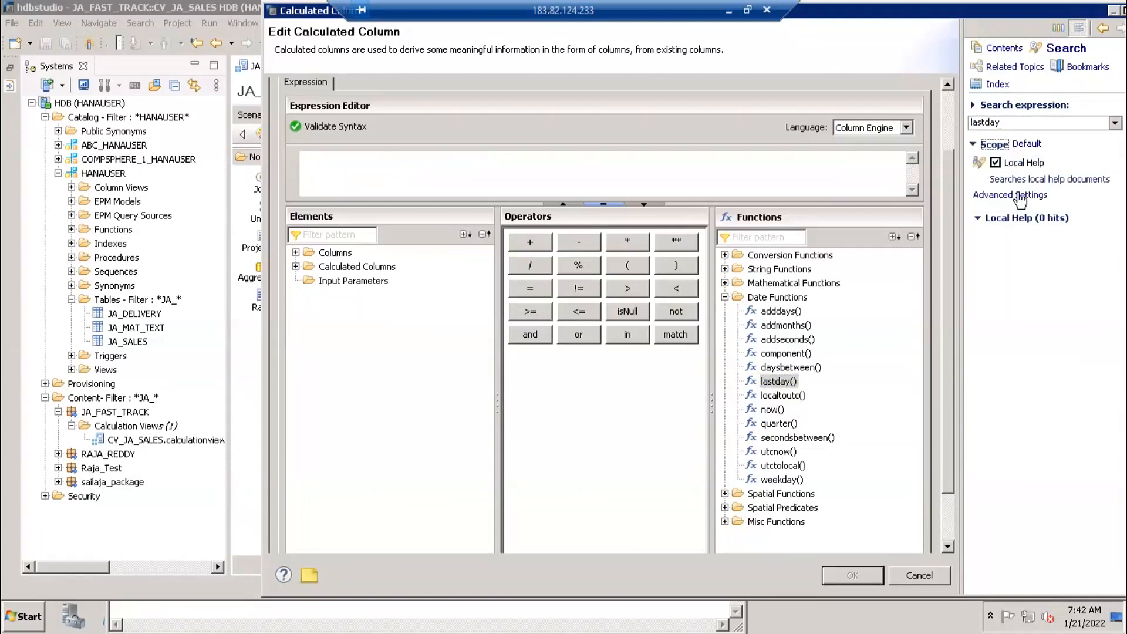
{"action": "left_click", "coordinate": [1010, 195]}
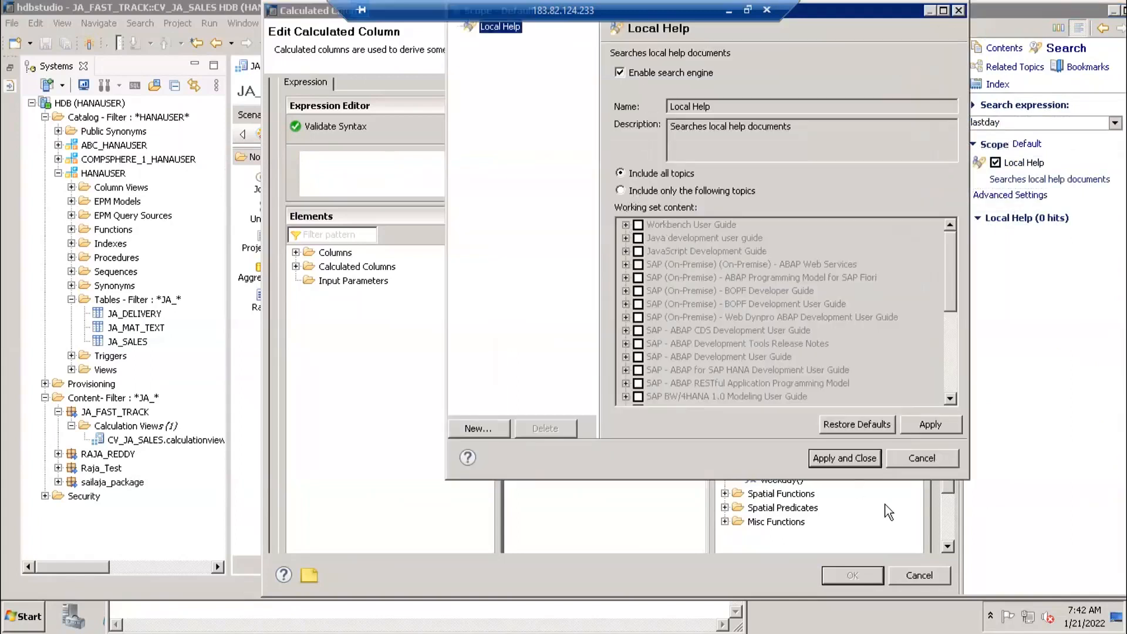
{"action": "left_click", "coordinate": [920, 459]}
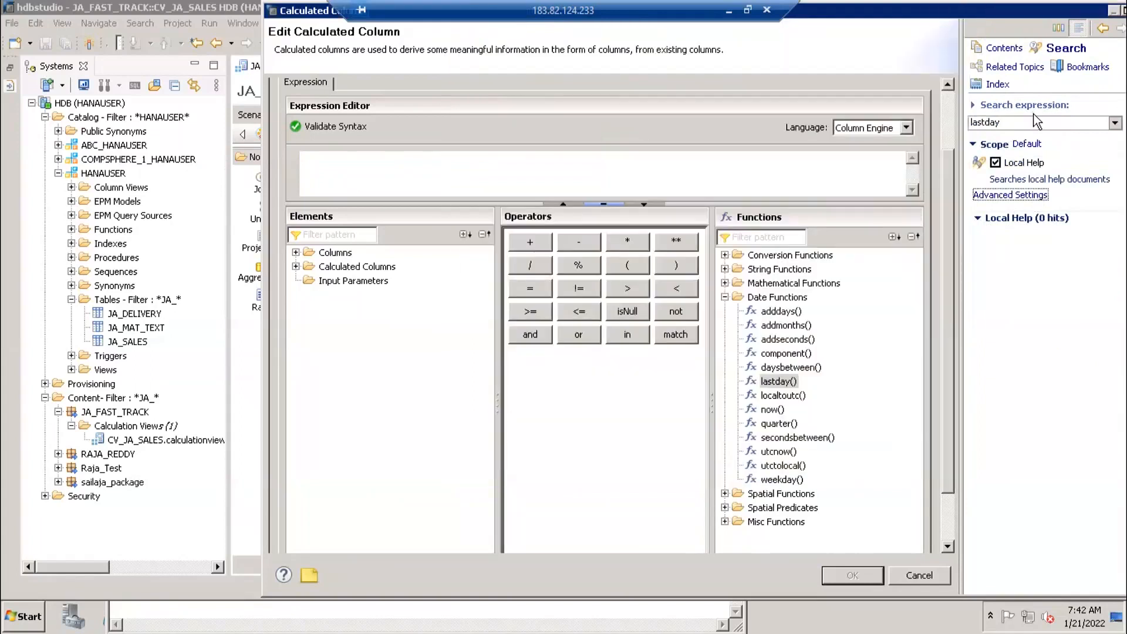
{"action": "left_click", "coordinate": [994, 144]}
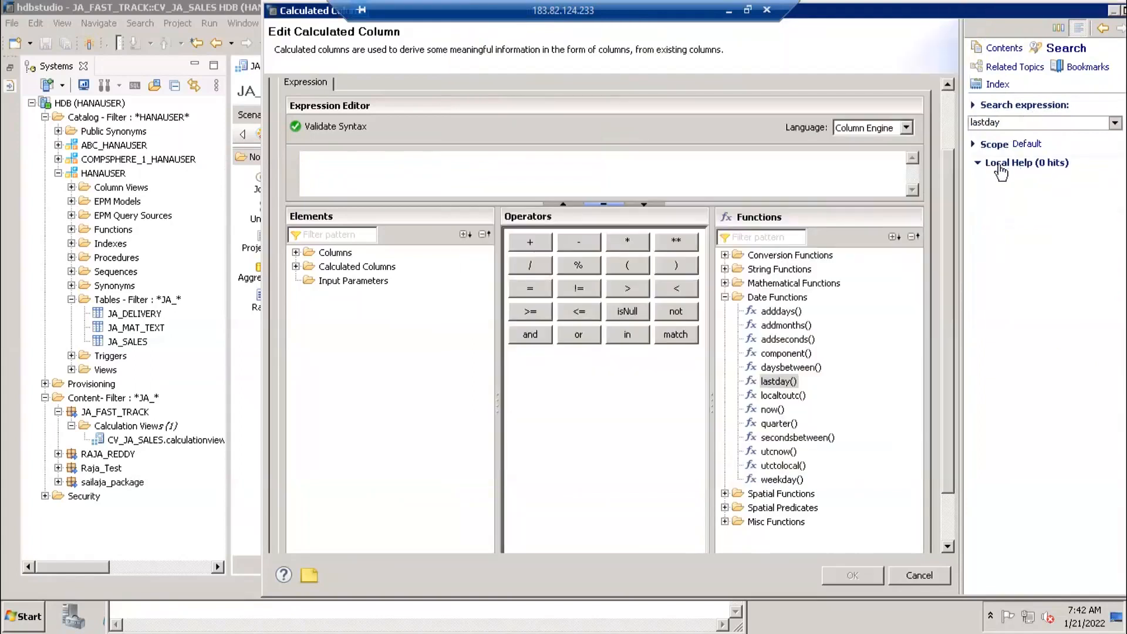
Step: Search the local help for leftstr
{"action": "left_click", "coordinate": [993, 145]}
{"action": "left_click_drag", "start_coordinate": [1019, 125], "coordinate": [942, 126]}
{"action": "type", "text": "leftstr"}
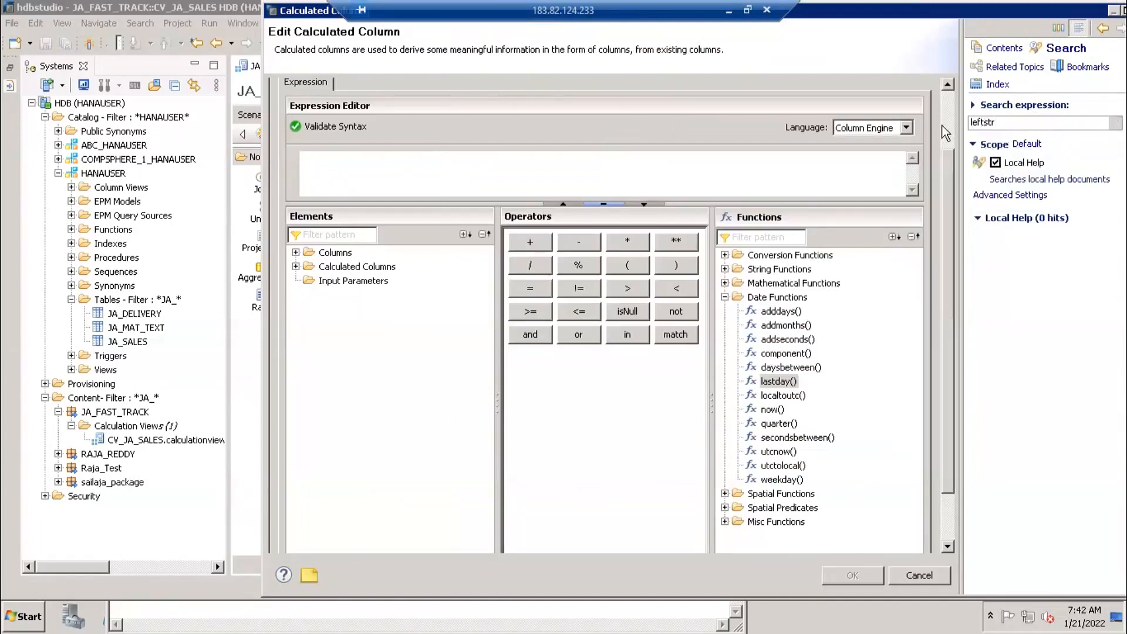
{"action": "key", "text": "Return"}
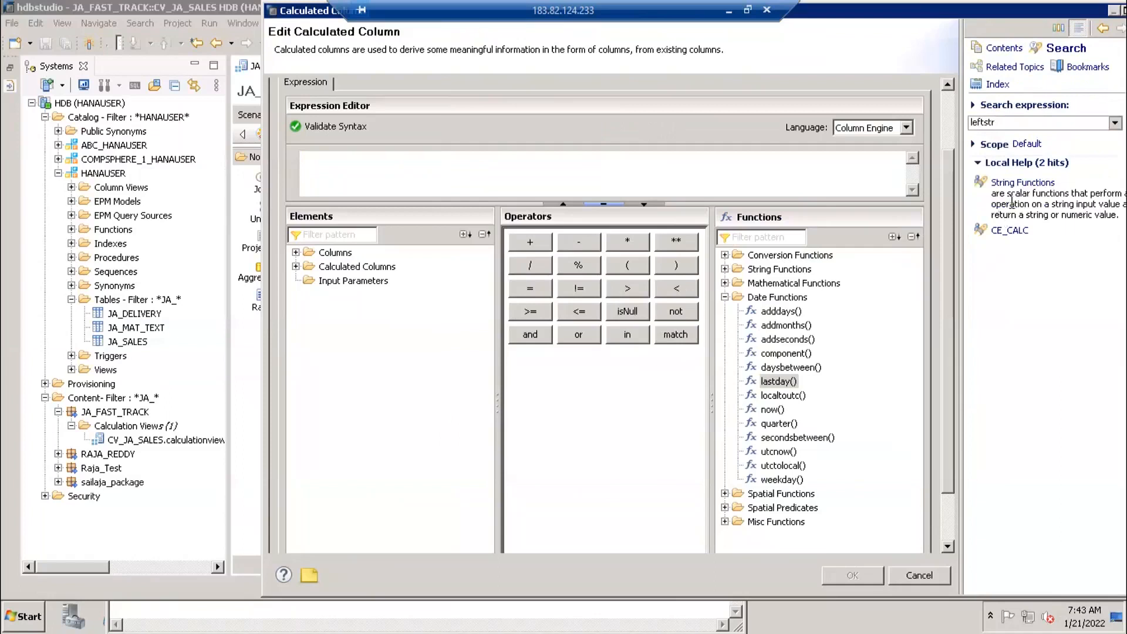
Step: Search the local help for date functions and open the Date Functions topic
{"action": "double_click", "coordinate": [1009, 123]}
{"action": "type", "text": "date function"}
{"action": "key", "text": "Return"}
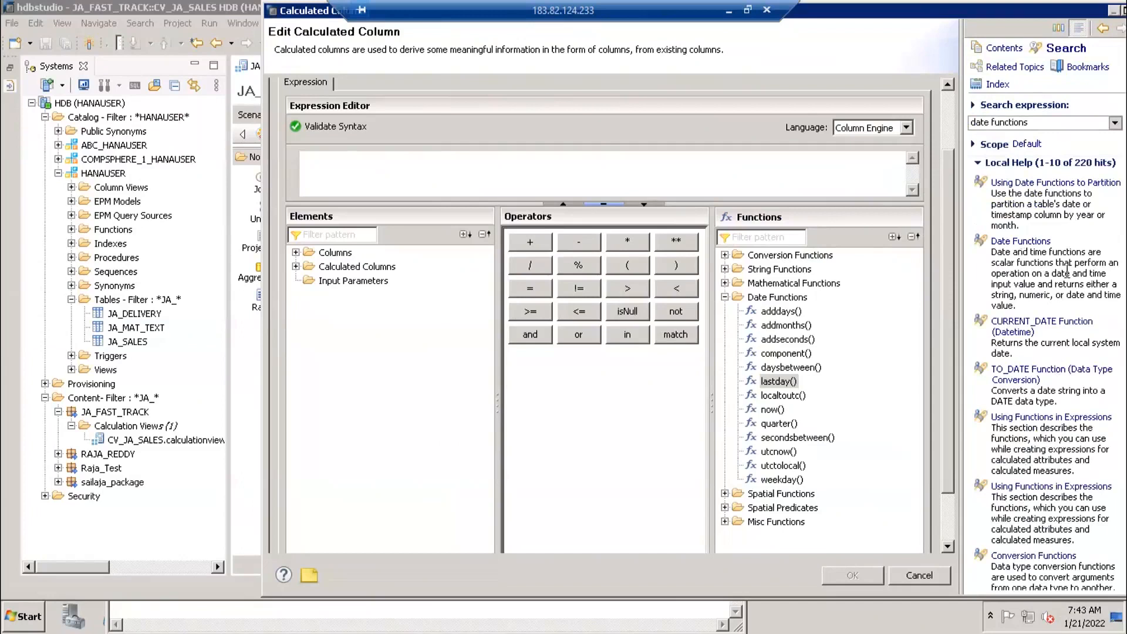
{"action": "left_click", "coordinate": [1021, 242]}
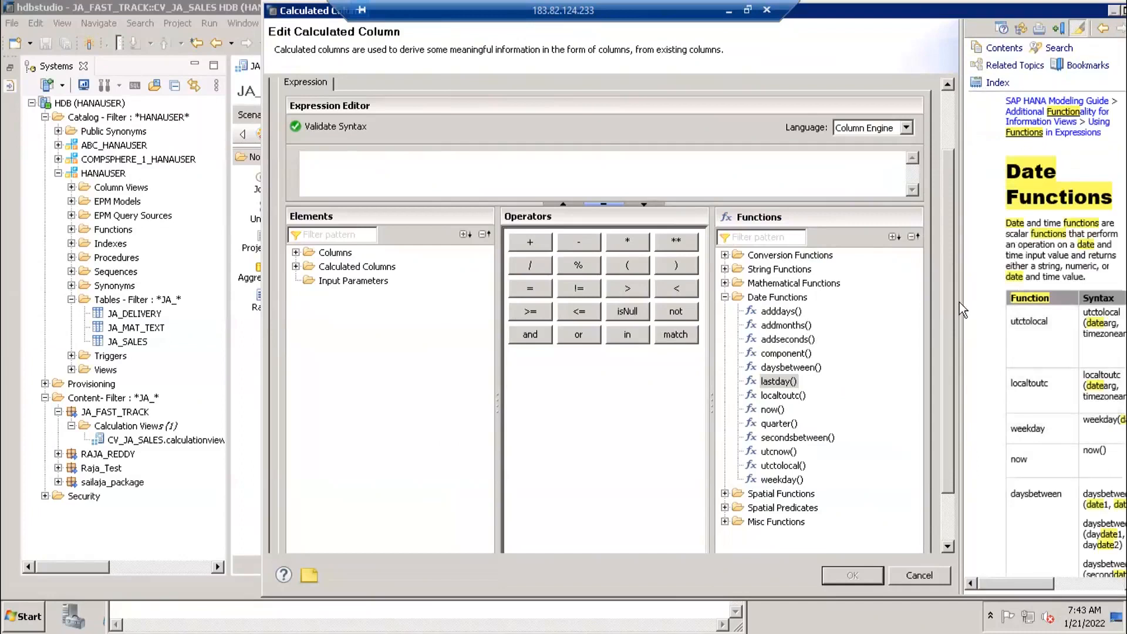
Step: Maximize the calculated column dialog and read through the Date Functions table of syntax and purpose
{"action": "left_click", "coordinate": [1122, 11]}
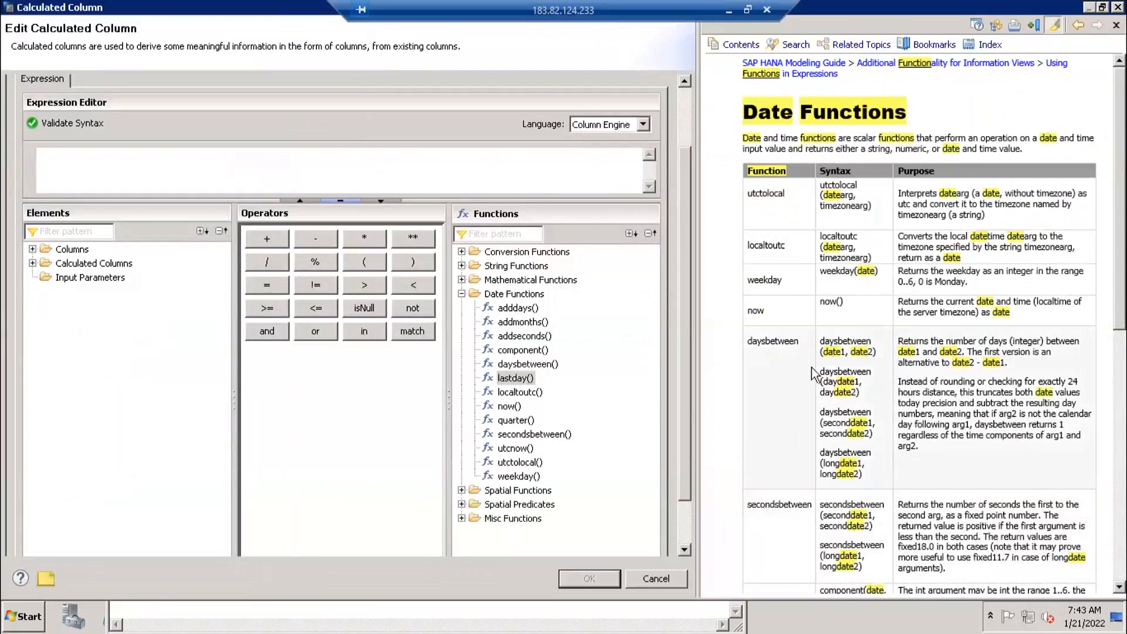
{"action": "left_click_drag", "start_coordinate": [1118, 268], "coordinate": [1122, 524]}
{"action": "left_click_drag", "start_coordinate": [1123, 433], "coordinate": [1121, 206]}
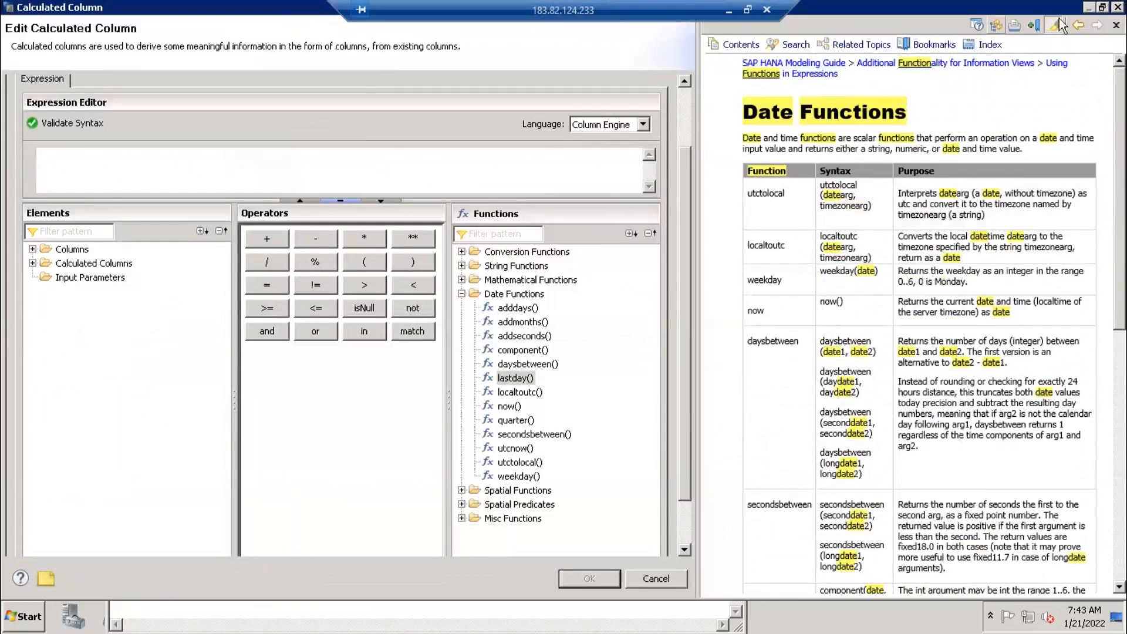
Step: Return to the help results, search for date functions lastday, and search again for date functions only
{"action": "left_click", "coordinate": [1079, 25]}
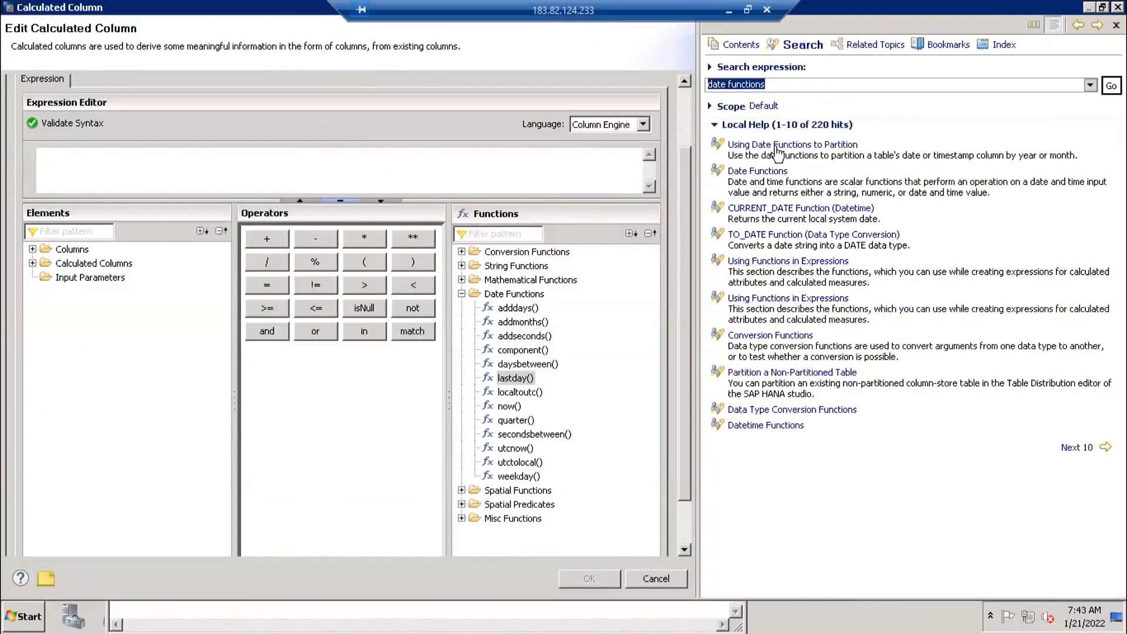
{"action": "left_click", "coordinate": [829, 82]}
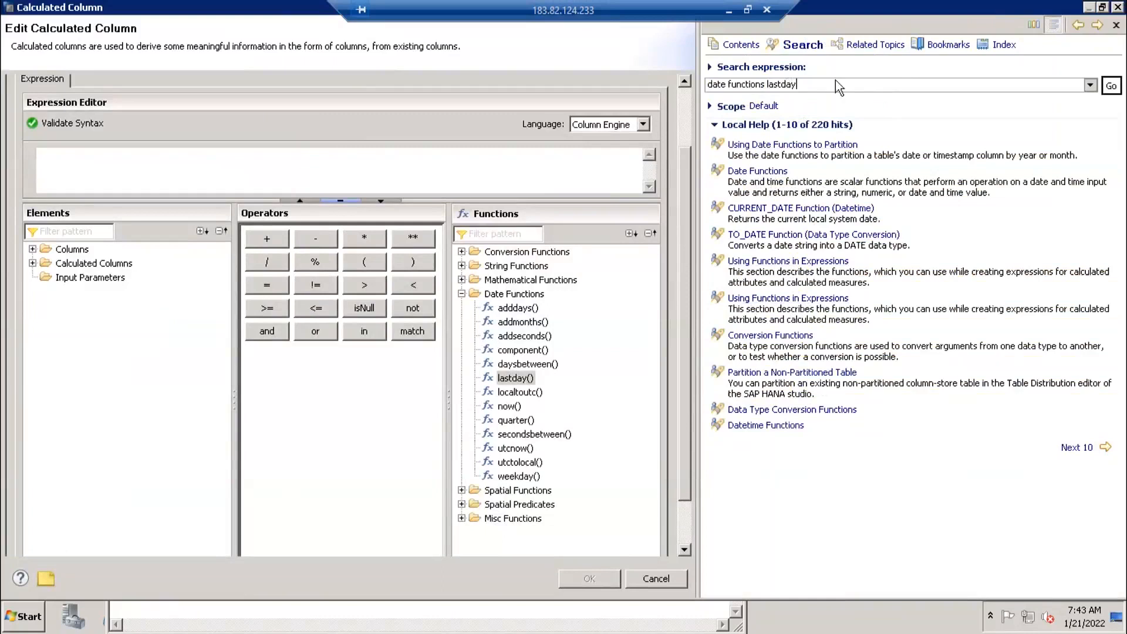
{"action": "type", "text": "lastday"}
{"action": "key", "text": "Return"}
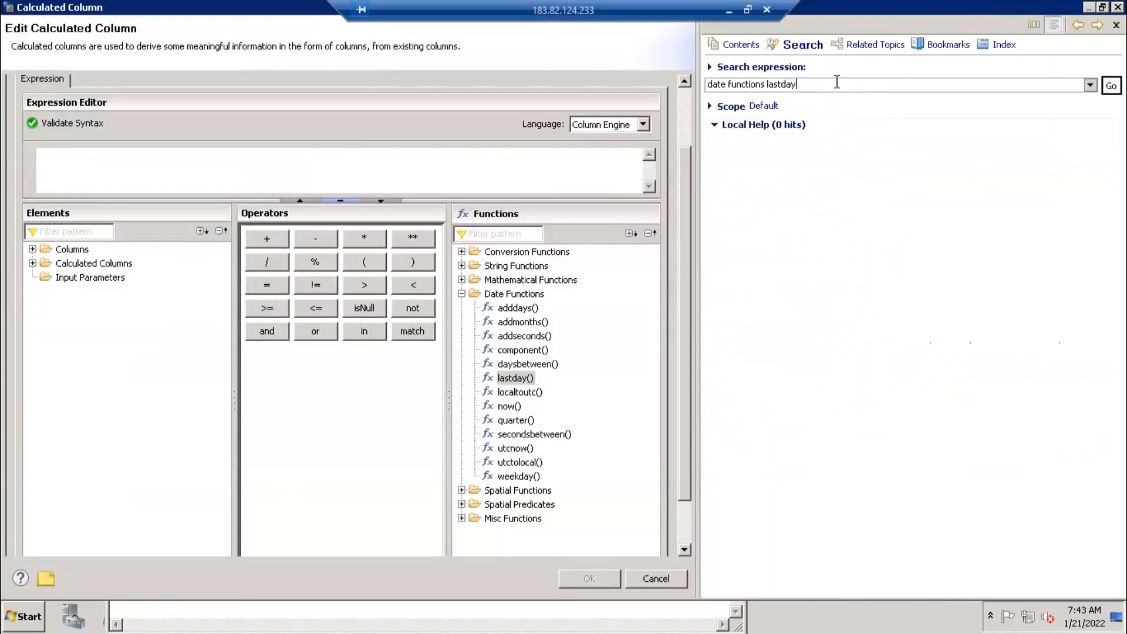
{"action": "key", "text": "BackSpace"}
{"action": "key", "text": "BackSpace"}
{"action": "key", "text": "Return"}
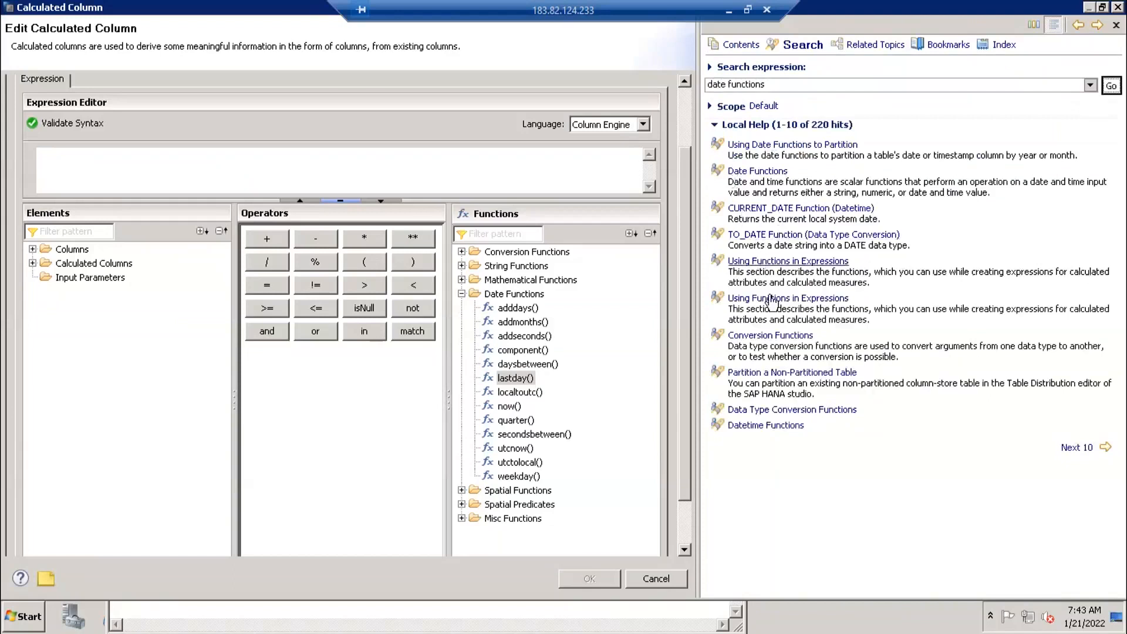
Step: Build the expression lastday("CALDAY") for the calculated column, replacing the function's date placeholder with the CALDAY column, and close the help
{"action": "left_click", "coordinate": [82, 159]}
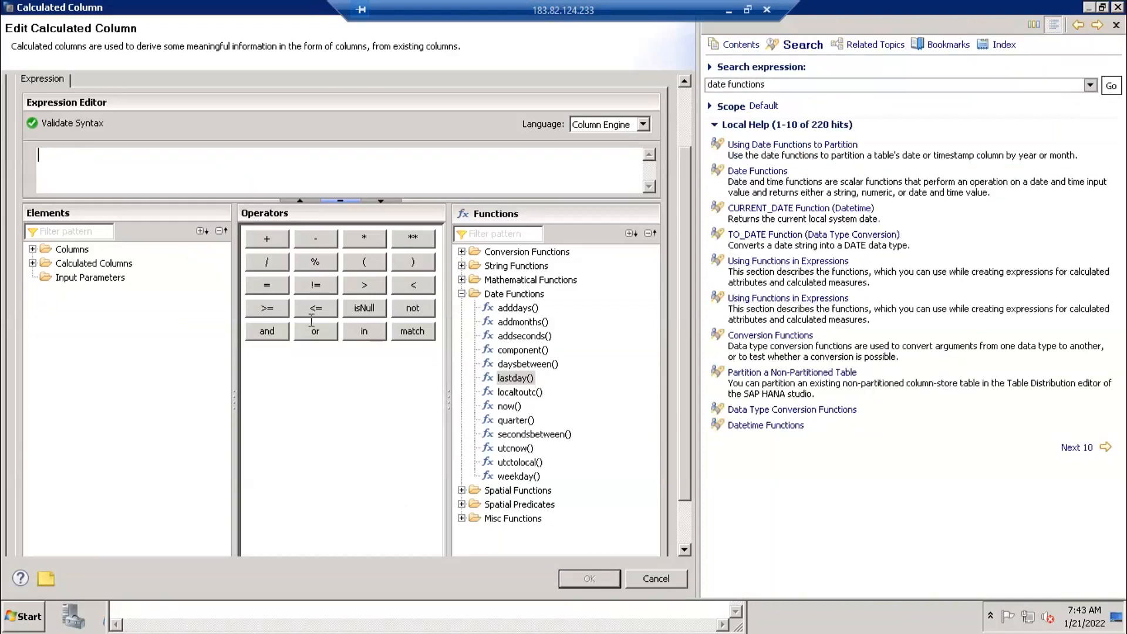
{"action": "double_click", "coordinate": [514, 379]}
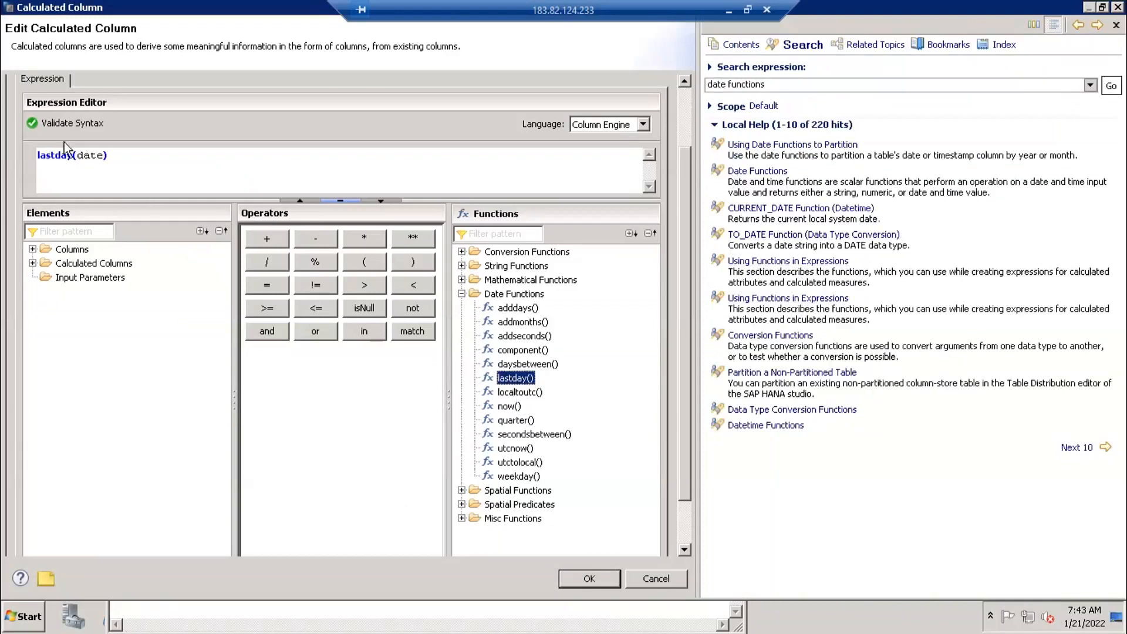
{"action": "left_click", "coordinate": [1115, 25]}
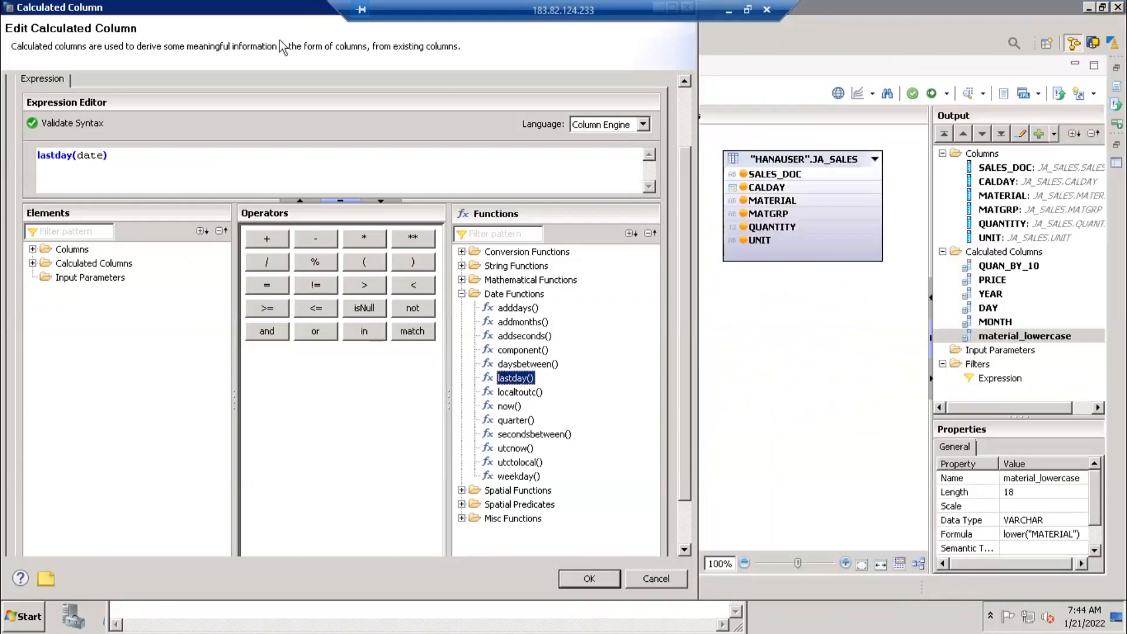
{"action": "left_click_drag", "start_coordinate": [174, 12], "coordinate": [509, 119]}
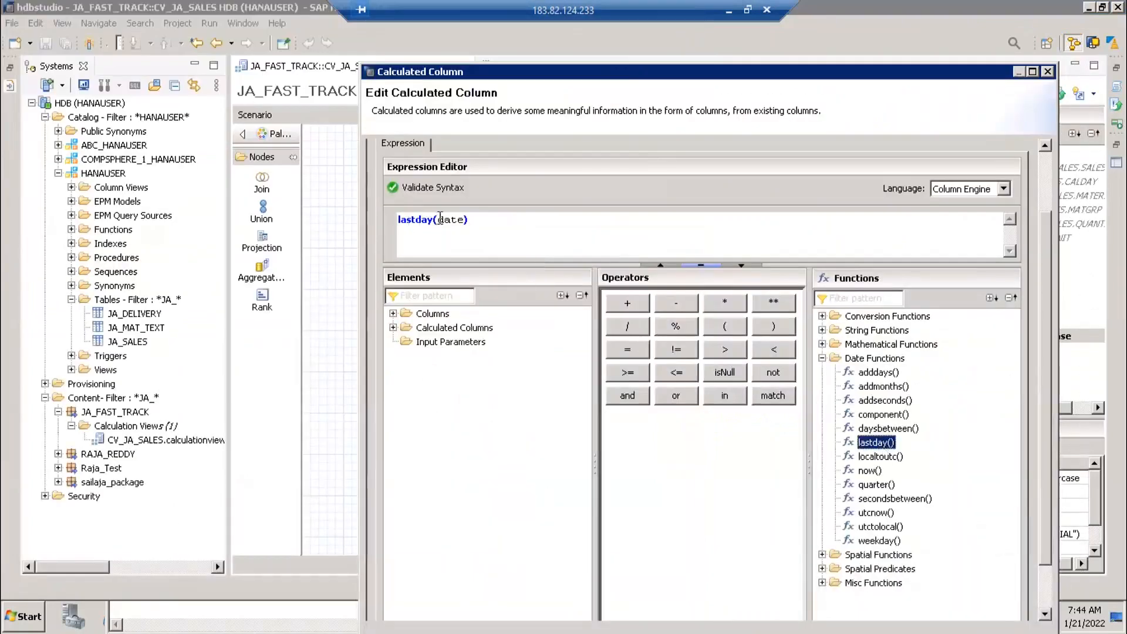
{"action": "left_click_drag", "start_coordinate": [441, 220], "coordinate": [460, 220]}
{"action": "key", "text": "Delete"}
{"action": "left_click", "coordinate": [394, 314]}
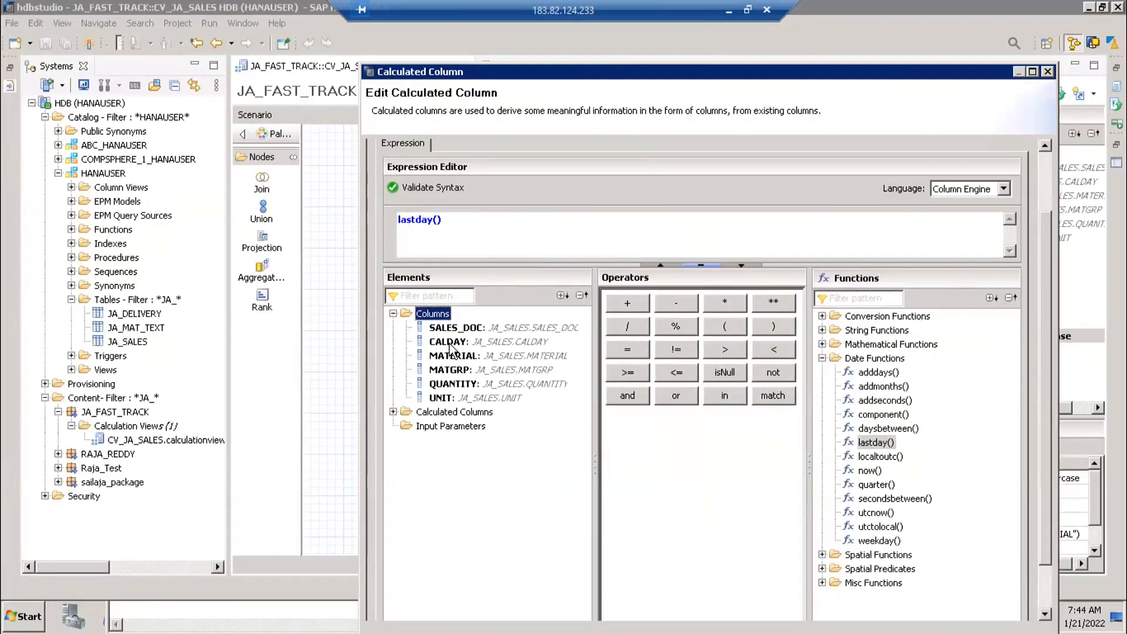
{"action": "double_click", "coordinate": [449, 342]}
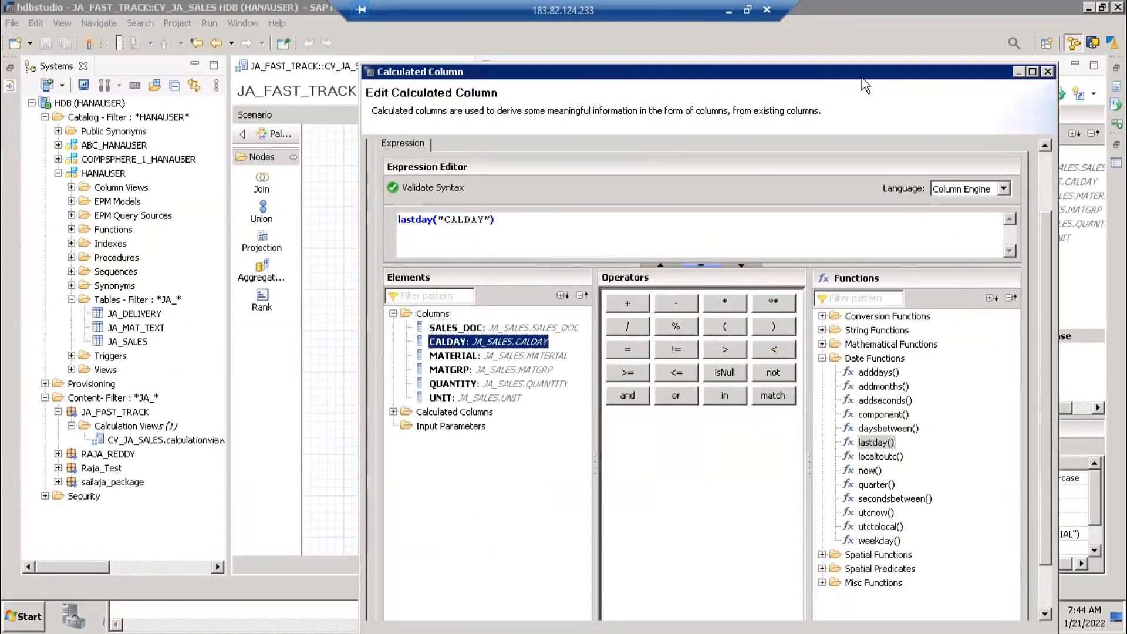
Step: Rename the calculated column as last_day, set its data type to DATE and save it
{"action": "left_click_drag", "start_coordinate": [861, 77], "coordinate": [628, 85]}
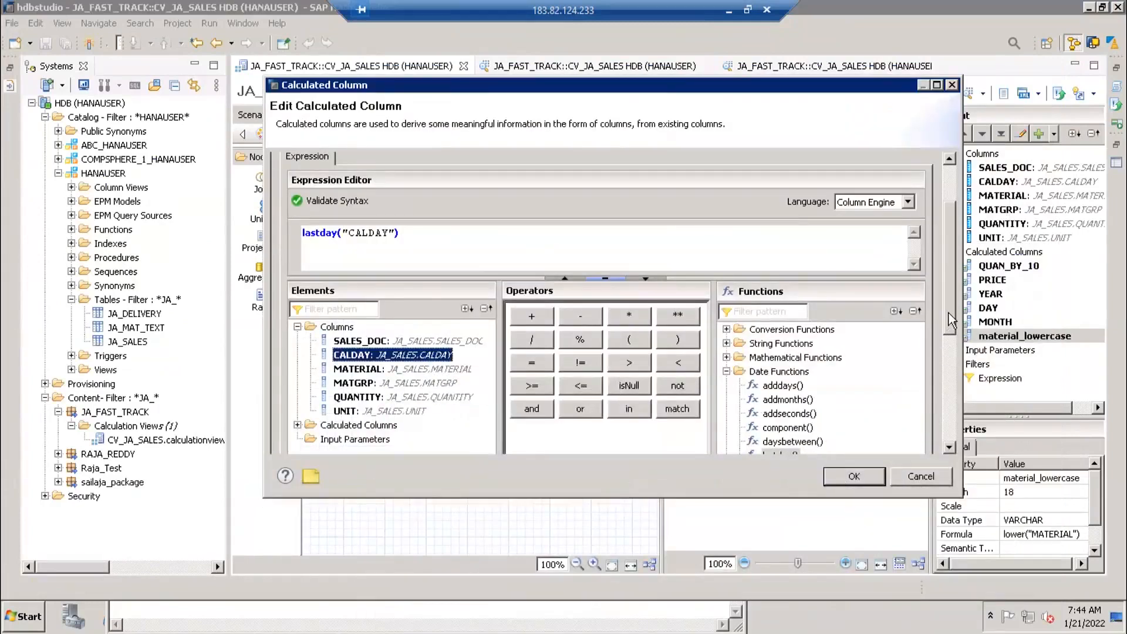
{"action": "scroll", "coordinate": [953, 273], "scroll_direction": "up", "scroll_amount": 3}
{"action": "left_click_drag", "start_coordinate": [429, 169], "coordinate": [262, 169]}
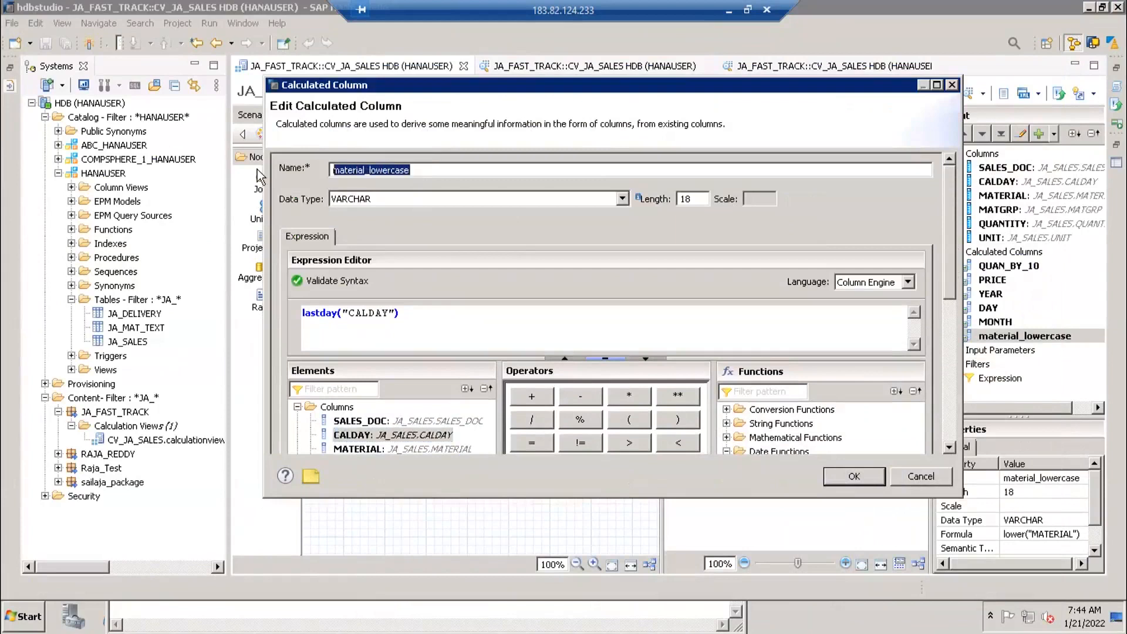
{"action": "type", "text": "last_day"}
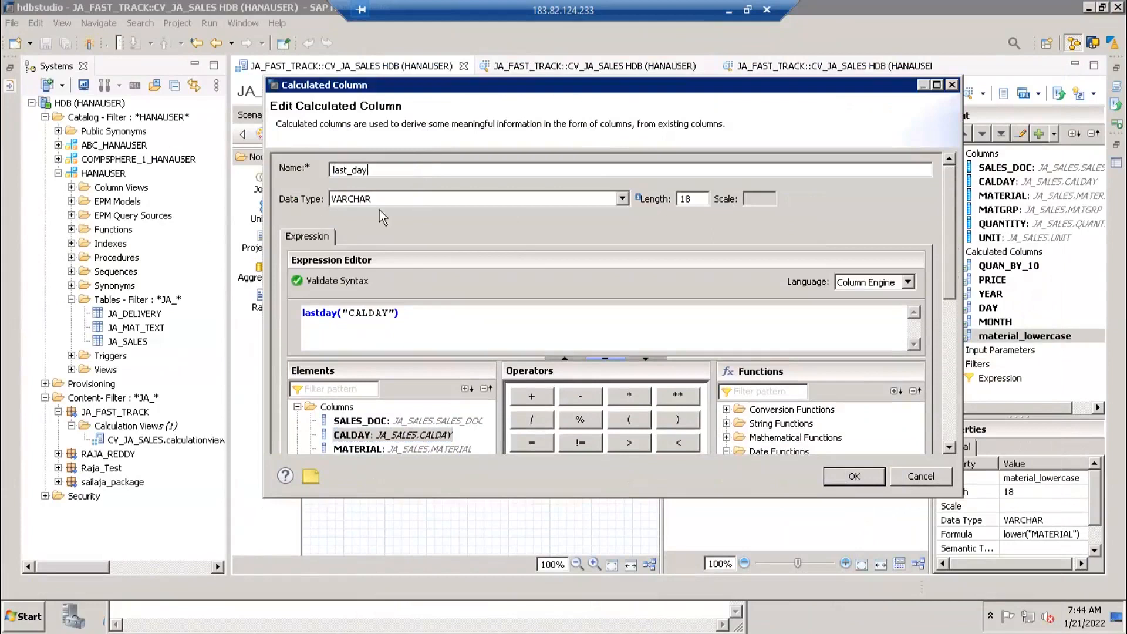
{"action": "left_click", "coordinate": [420, 200]}
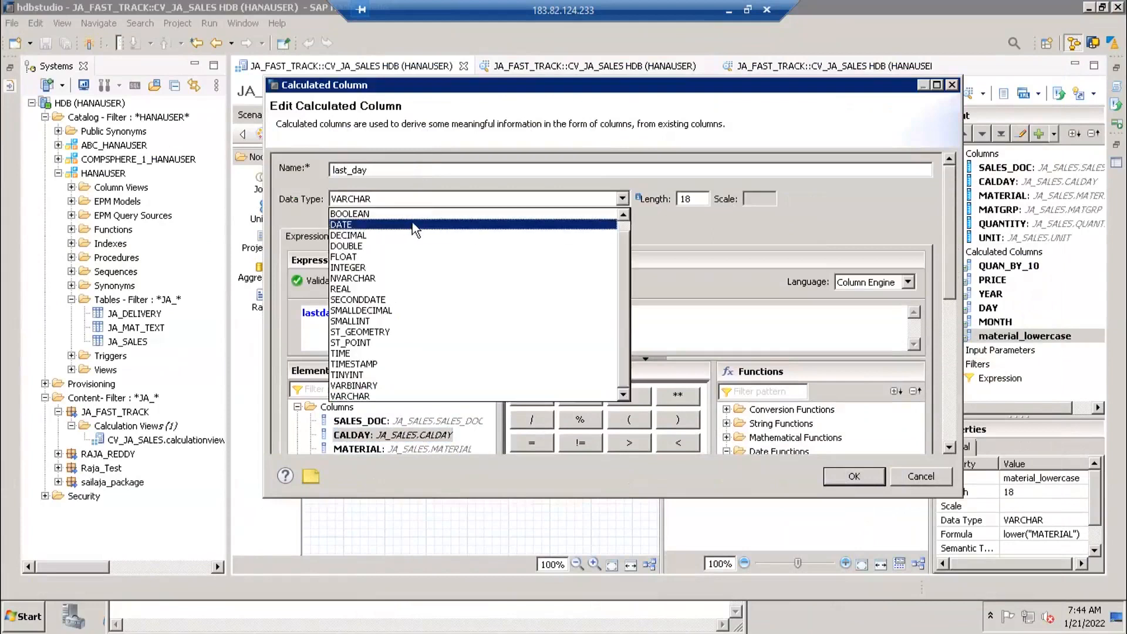
{"action": "left_click", "coordinate": [412, 224]}
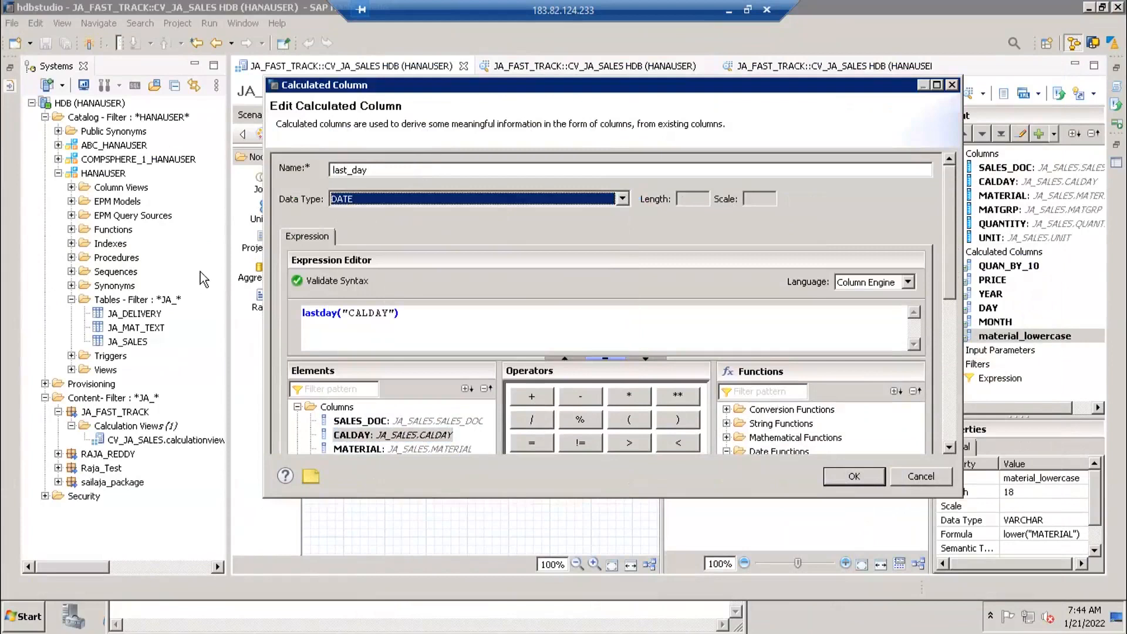
{"action": "left_click", "coordinate": [853, 476]}
Step: Activate the CV_JA_SALES calculation view and review the calculated last-day dates in its raw data preview
{"action": "left_click", "coordinate": [930, 93]}
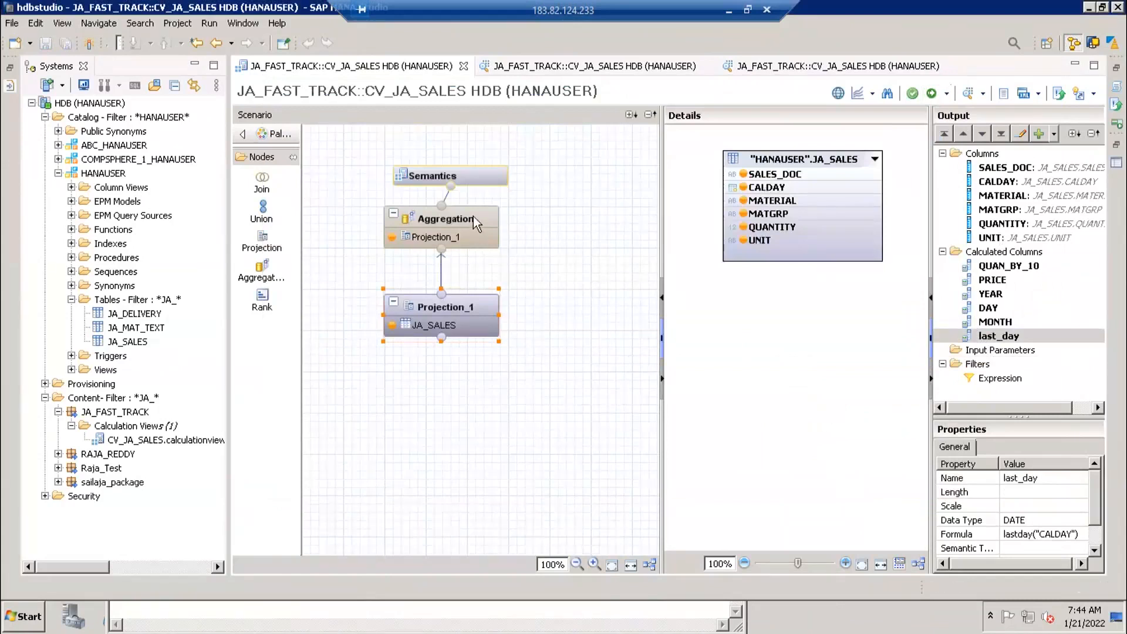
{"action": "left_click", "coordinate": [473, 216]}
{"action": "left_click", "coordinate": [478, 178]}
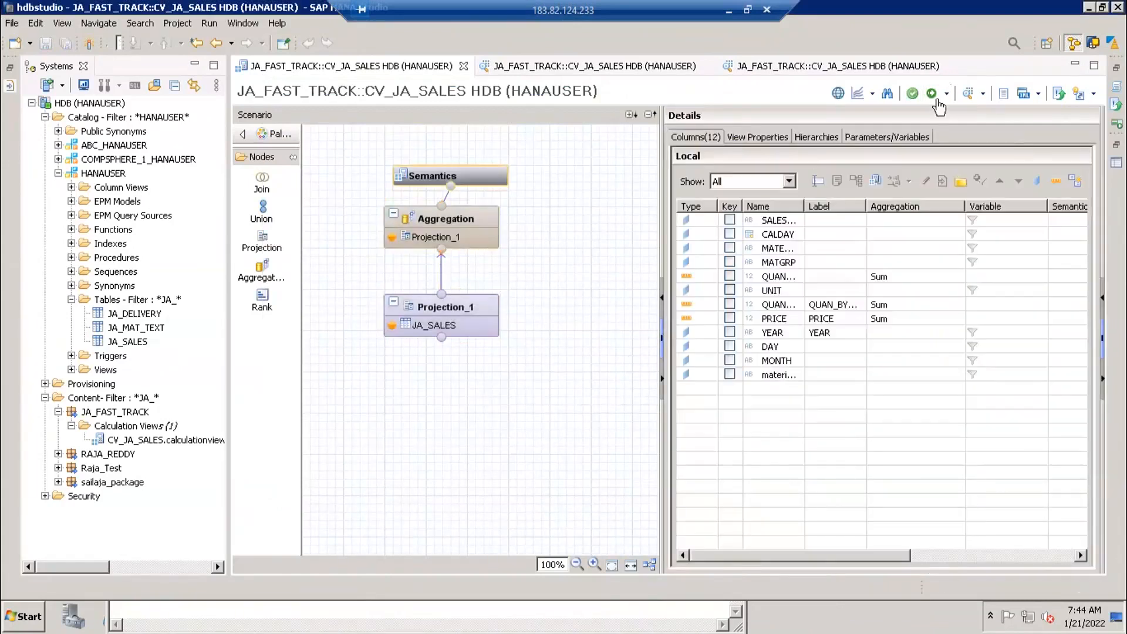
{"action": "left_click", "coordinate": [931, 94]}
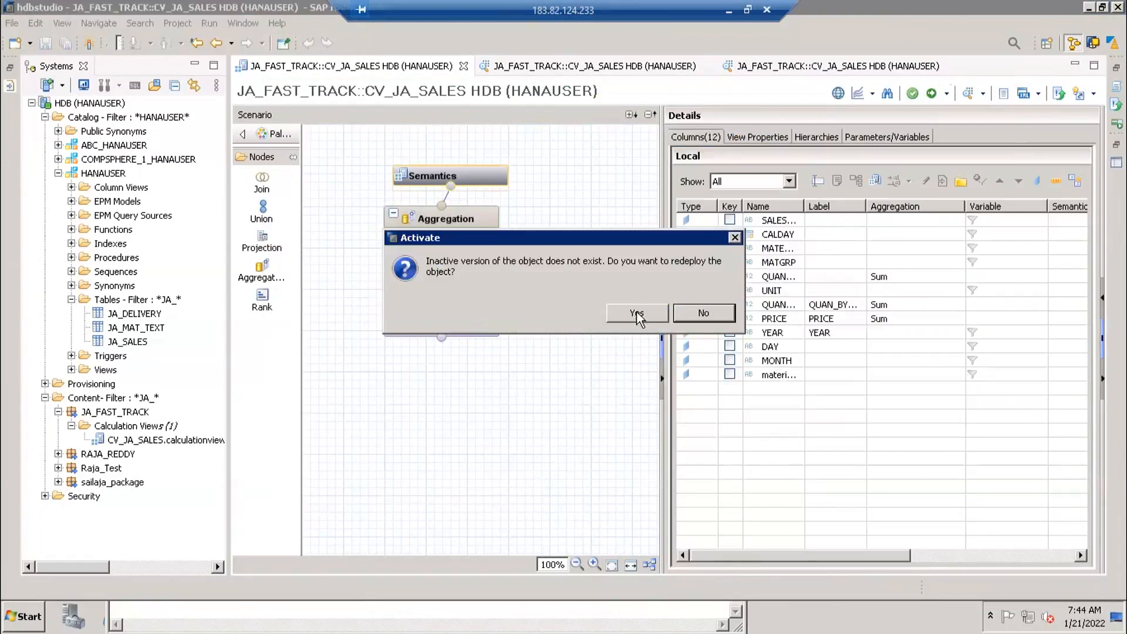
{"action": "left_click", "coordinate": [704, 313]}
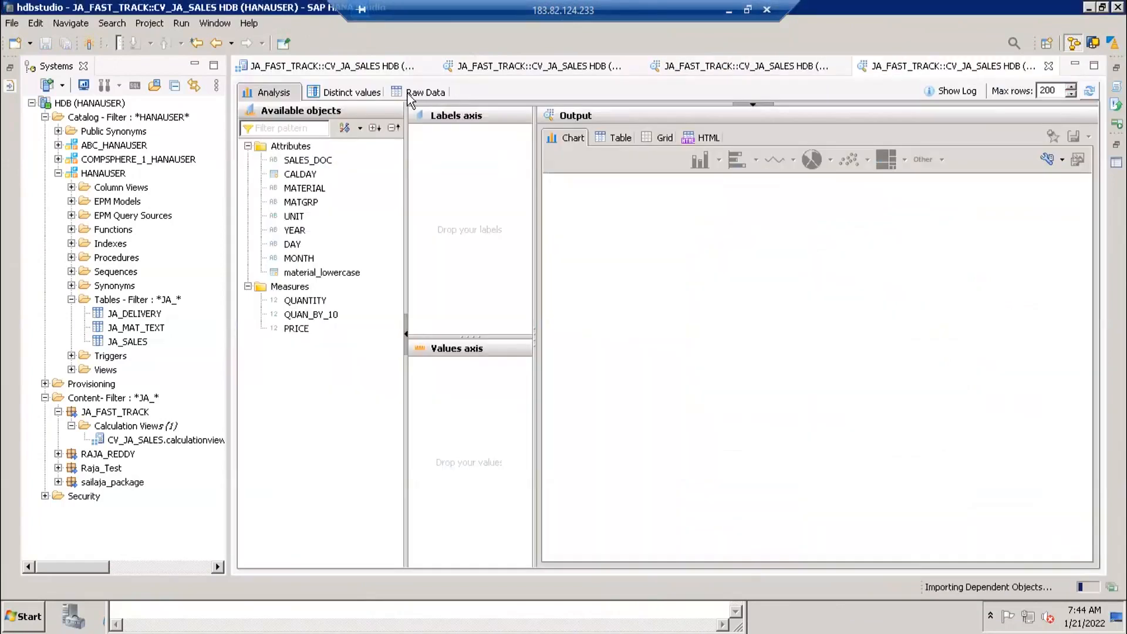
{"action": "left_click", "coordinate": [422, 92]}
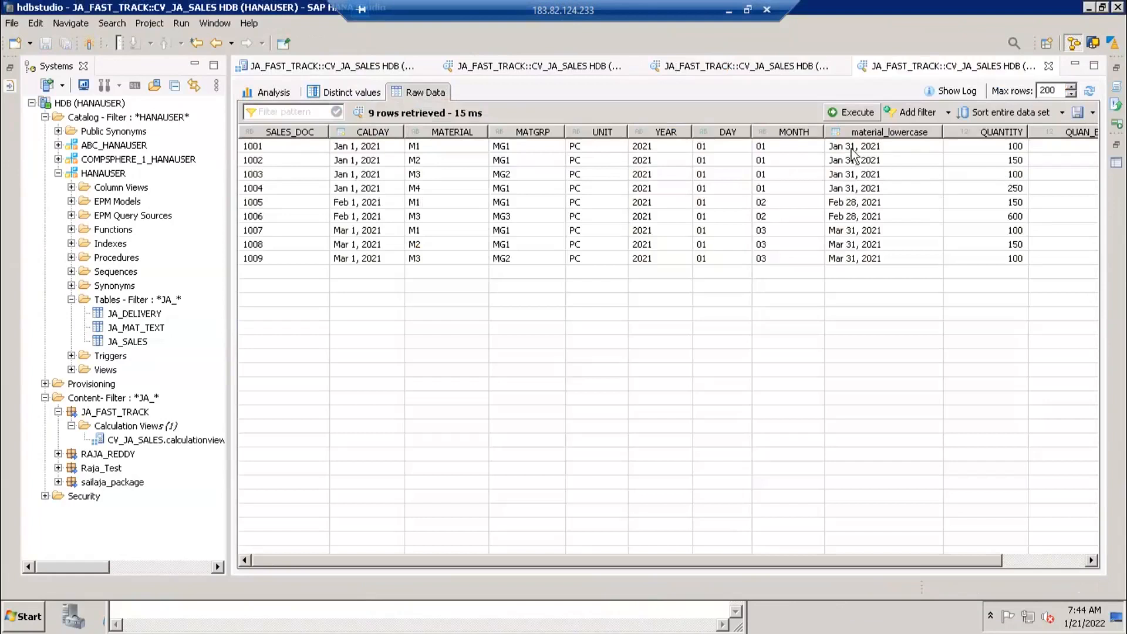
{"action": "left_click", "coordinate": [875, 174]}
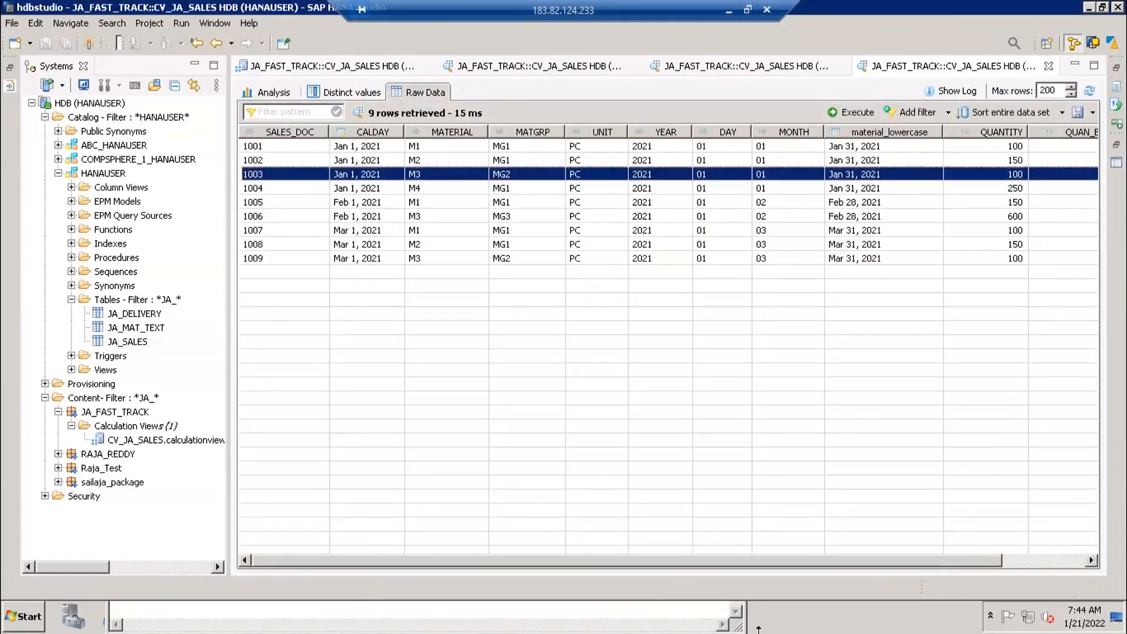
{"action": "left_click_drag", "start_coordinate": [755, 562], "coordinate": [611, 567]}
Step: Check the last_day definition in Projection_1 and the properties of the material_lowercase output column in the Aggregation node
{"action": "left_click", "coordinate": [352, 67]}
{"action": "left_click", "coordinate": [444, 320]}
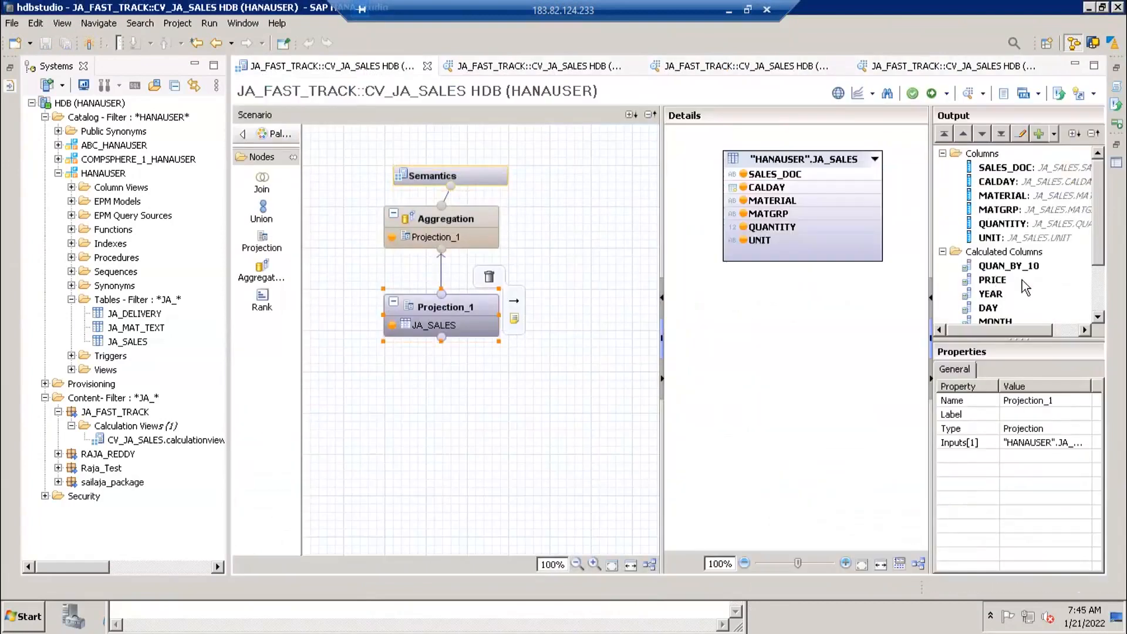
{"action": "left_click", "coordinate": [991, 280]}
{"action": "scroll", "coordinate": [991, 280], "scroll_direction": "down", "scroll_amount": 2}
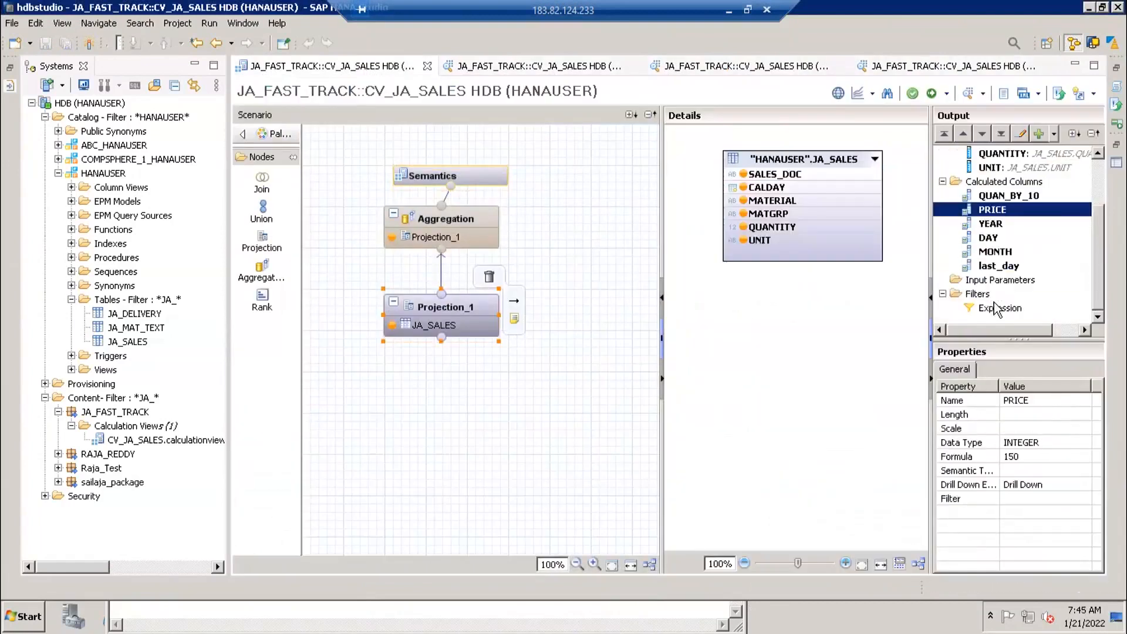
{"action": "double_click", "coordinate": [999, 266]}
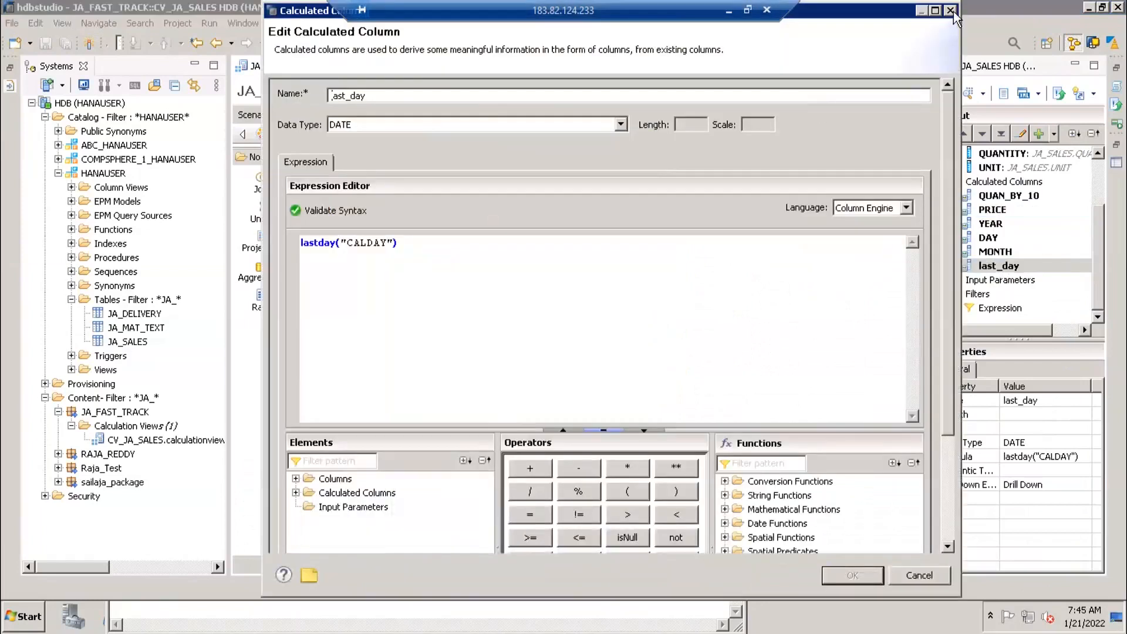
{"action": "left_click", "coordinate": [950, 10]}
{"action": "left_click", "coordinate": [443, 223]}
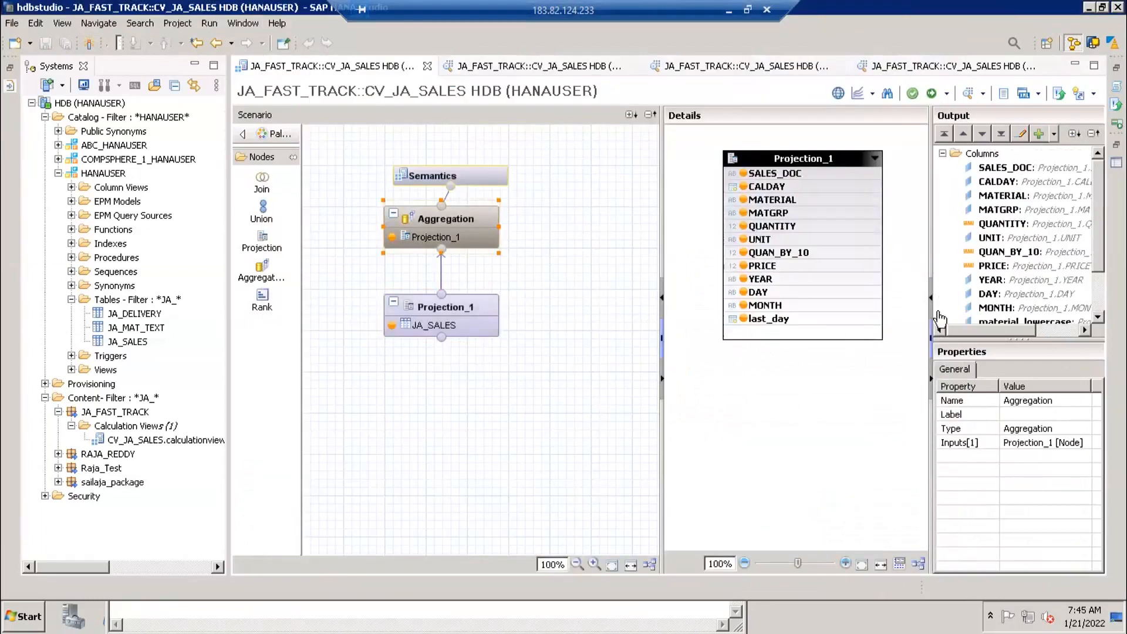
{"action": "left_click", "coordinate": [1005, 321]}
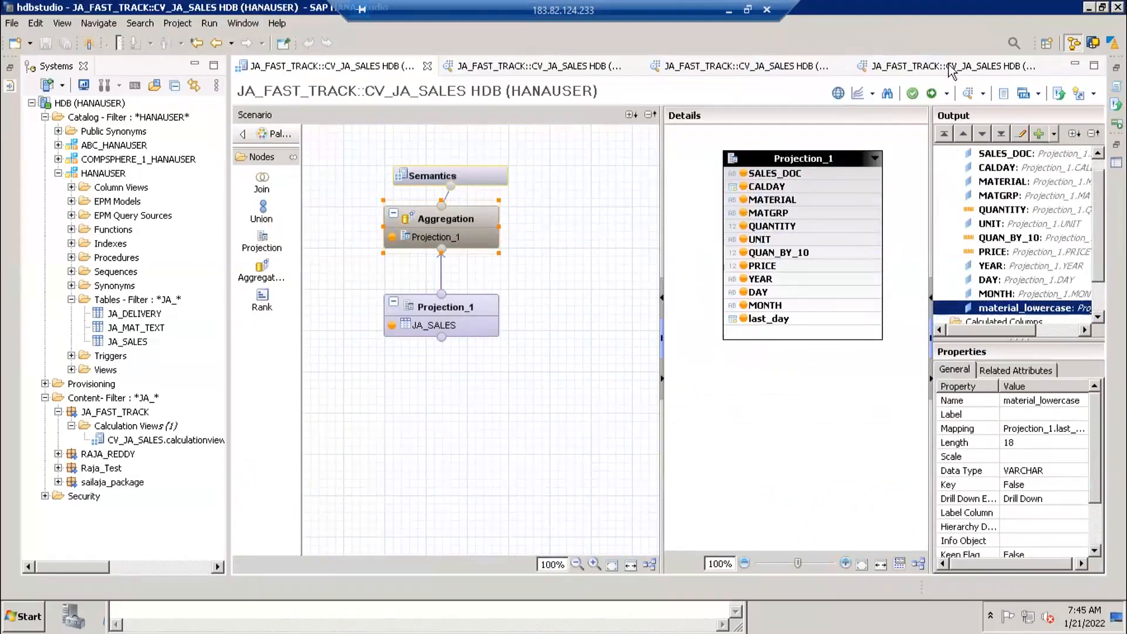
Step: Compare the CALDAY dates with the calculated last-day dates across the January, February and March rows of the raw data
{"action": "left_click", "coordinate": [951, 67]}
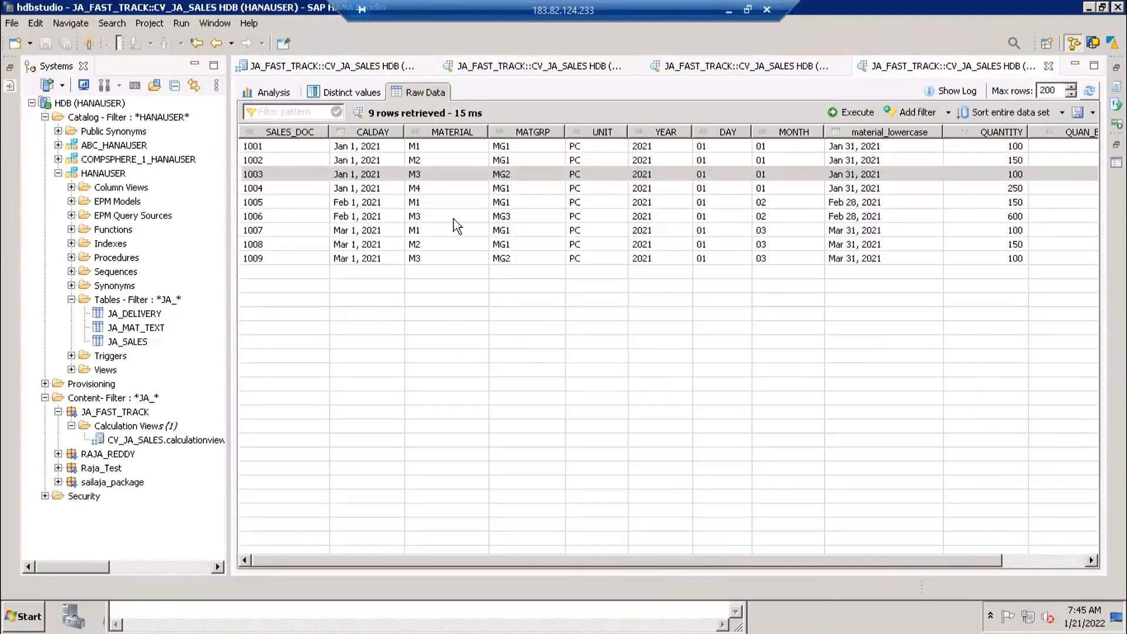
{"action": "left_click", "coordinate": [395, 146]}
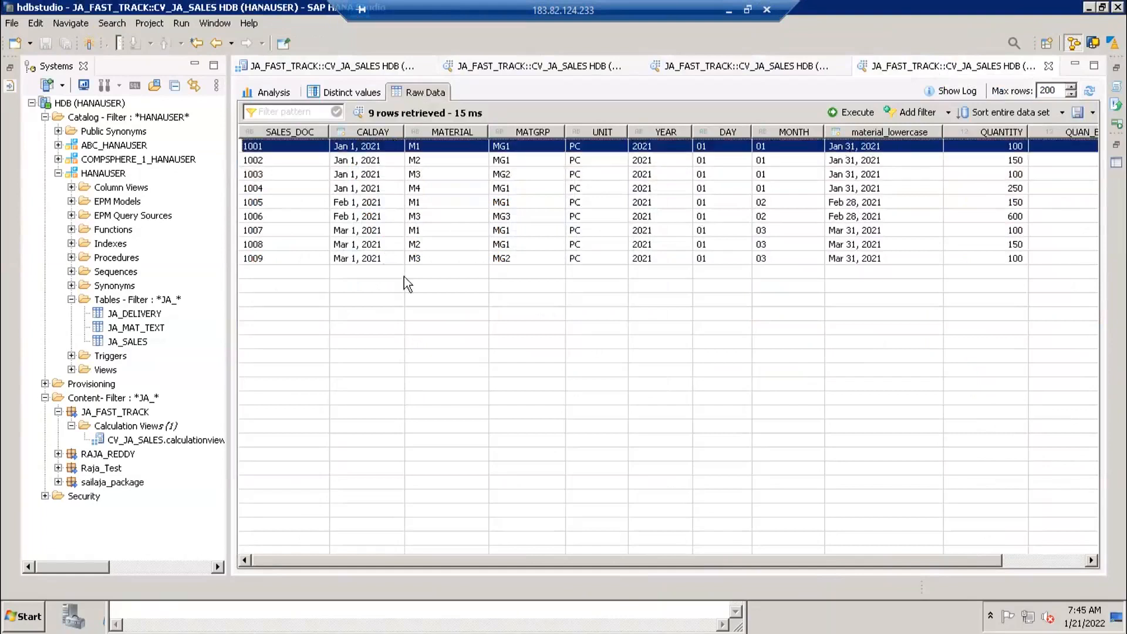
{"action": "left_click", "coordinate": [360, 201]}
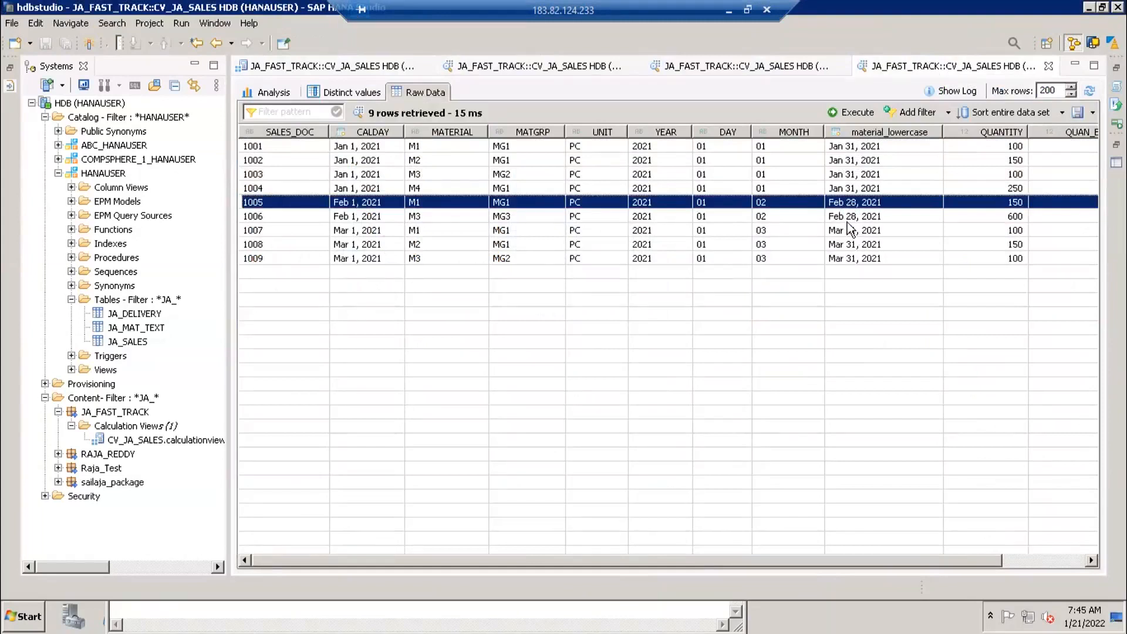
{"action": "left_click", "coordinate": [846, 241]}
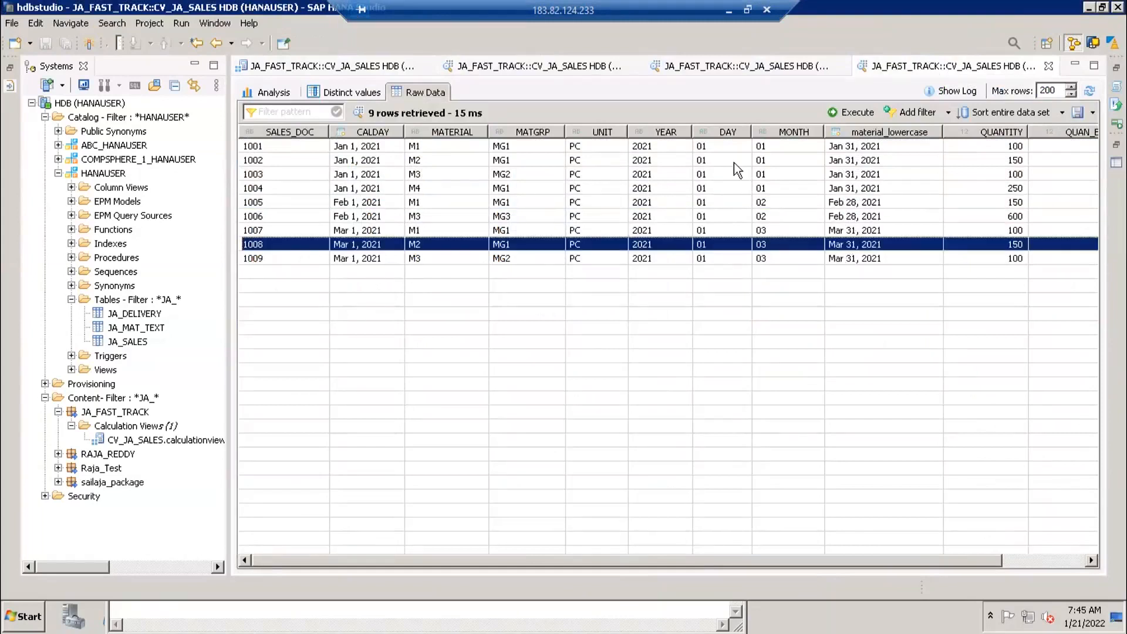
Step: Inspect the semantic type assignment of the material_lowercase output column in the Aggregation node and cancel it
{"action": "left_click", "coordinate": [373, 69]}
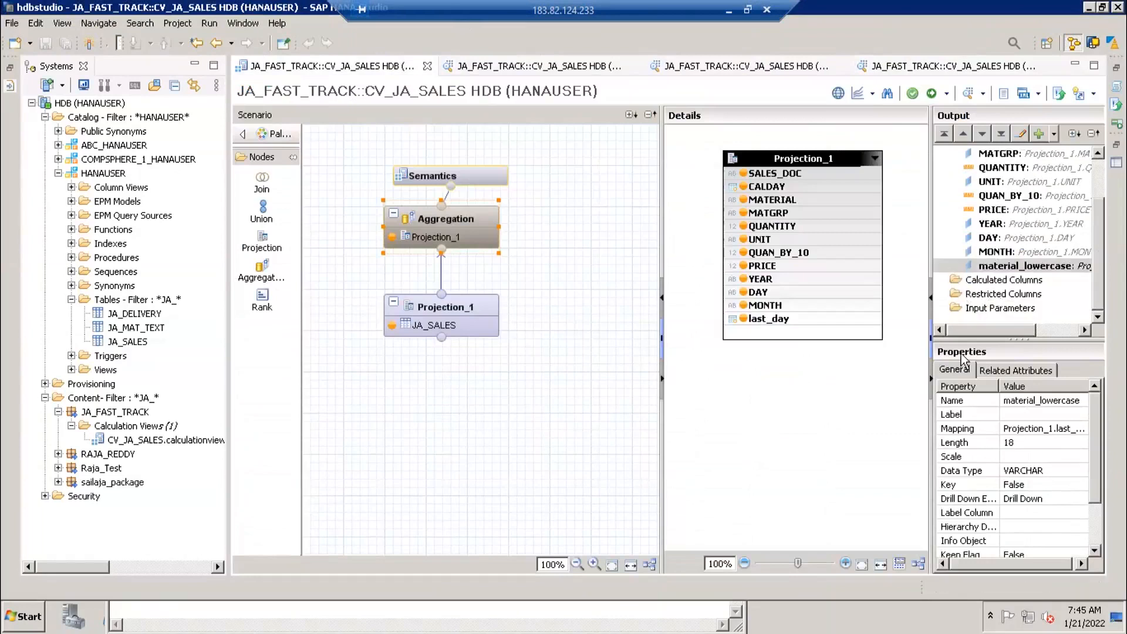
{"action": "double_click", "coordinate": [991, 268]}
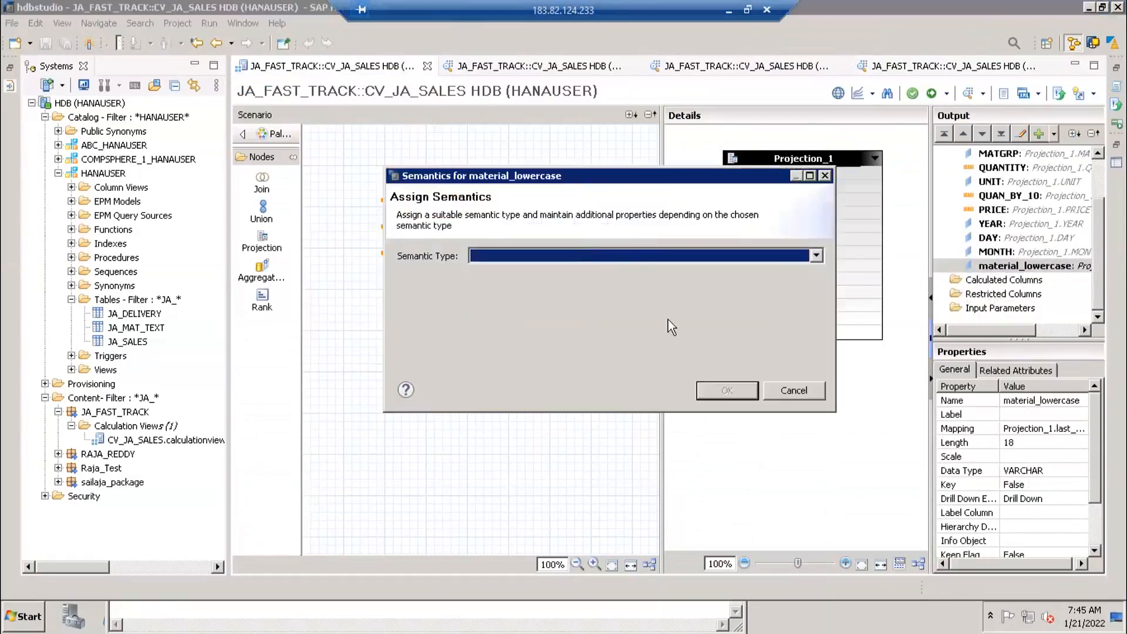
{"action": "left_click", "coordinate": [779, 397]}
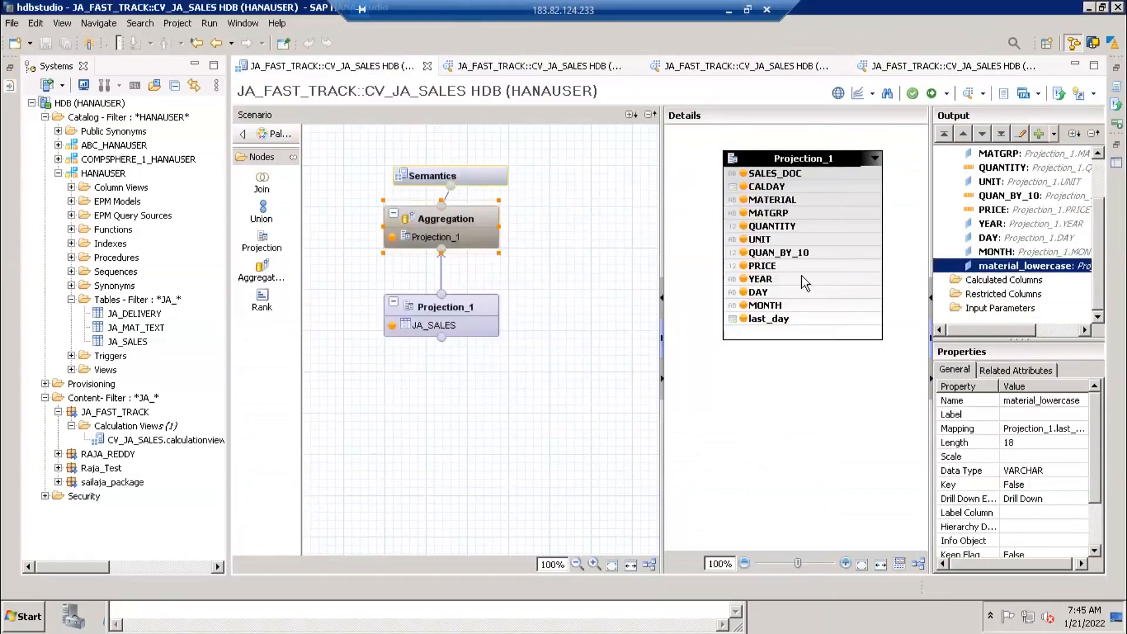
Step: Compare the last_day calculated column's properties in Projection_1 with those of the material_lowercase output column in the Aggregation node
{"action": "left_click", "coordinate": [473, 314]}
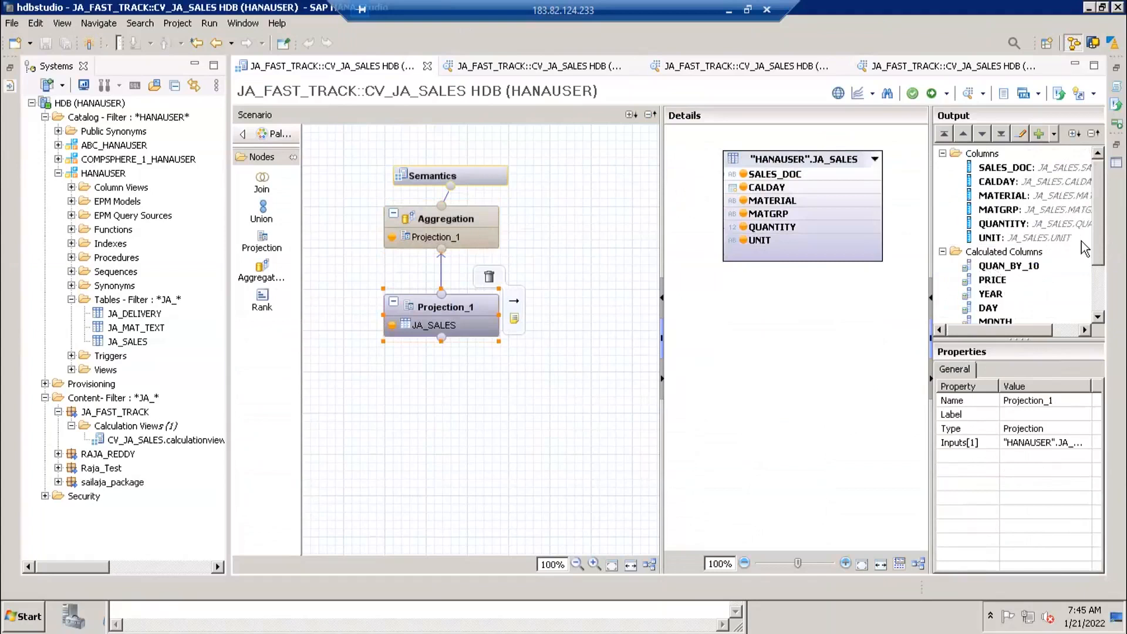
{"action": "scroll", "coordinate": [1096, 293], "scroll_direction": "down", "scroll_amount": 5}
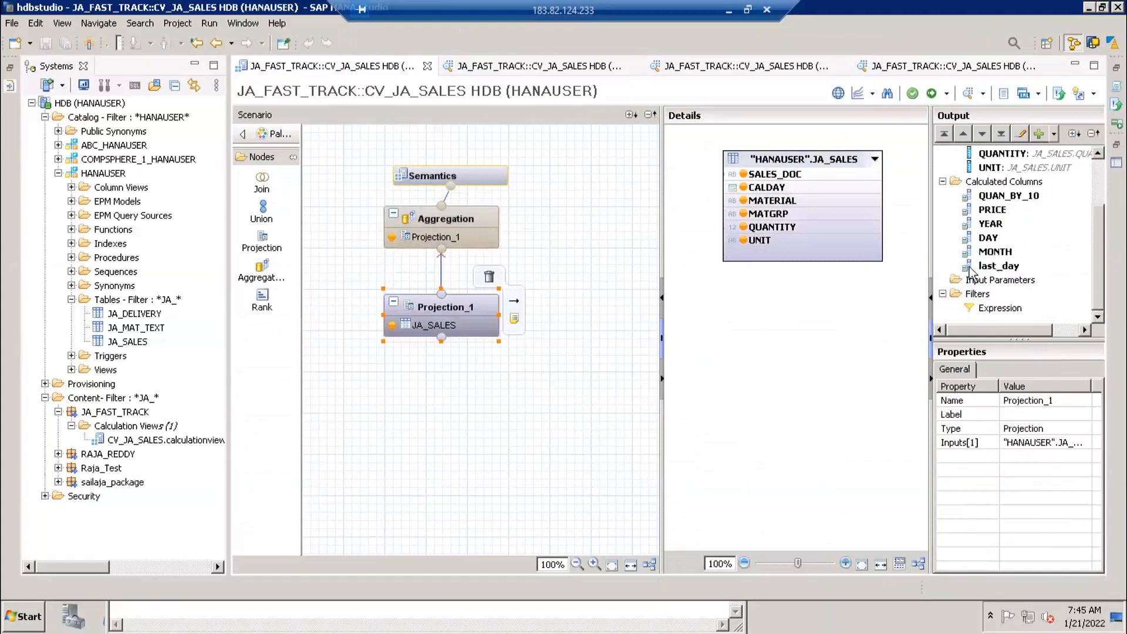
{"action": "left_click", "coordinate": [992, 267]}
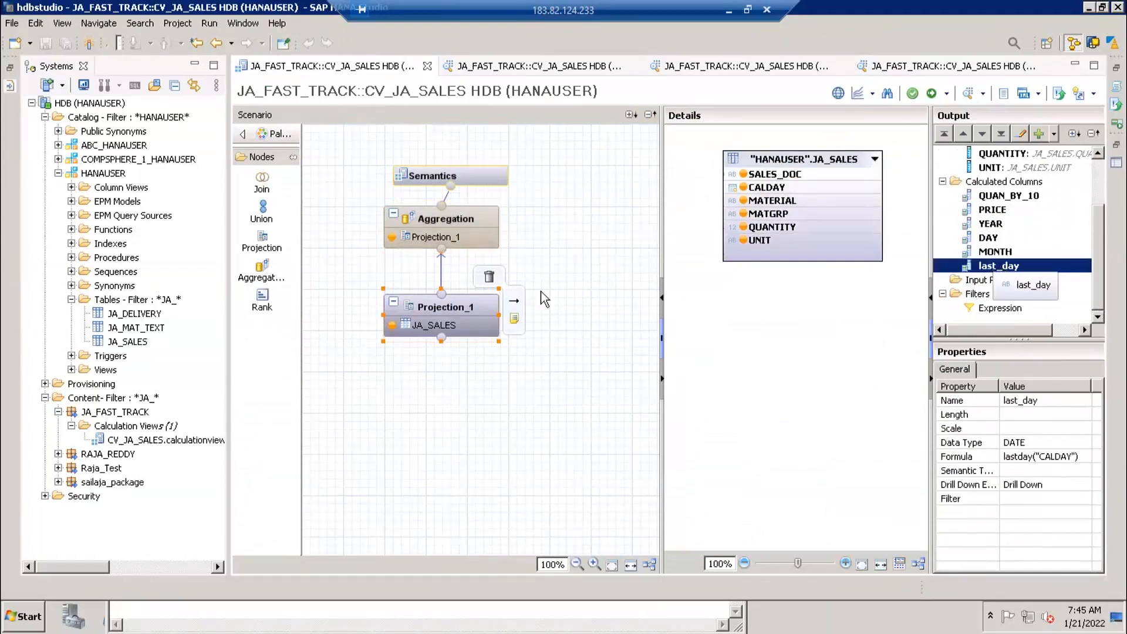
{"action": "left_click", "coordinate": [481, 221]}
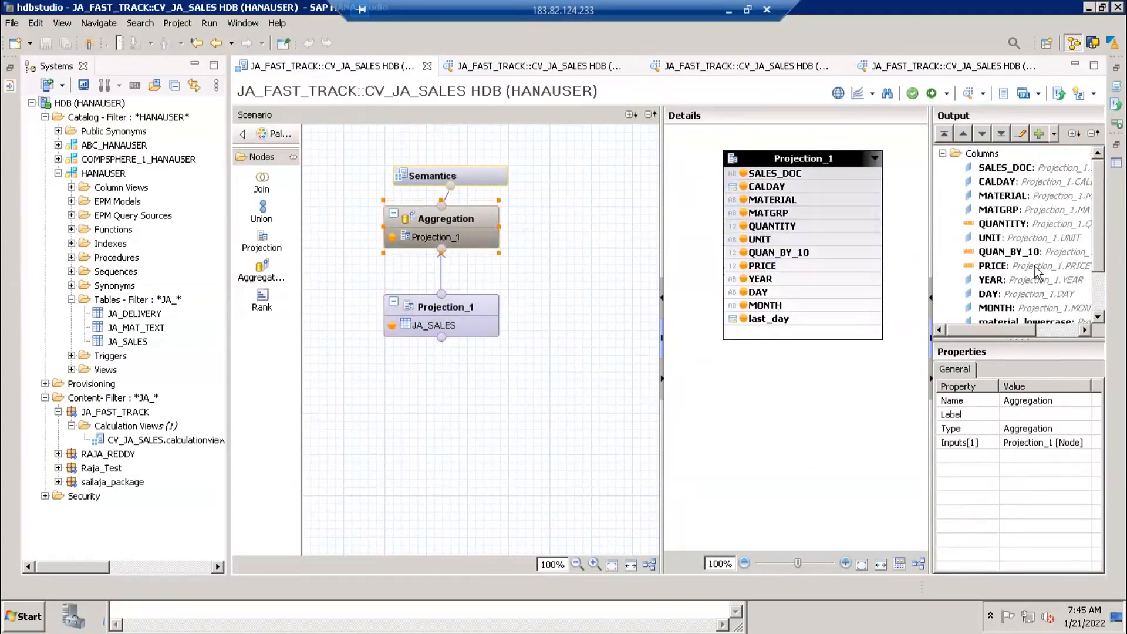
{"action": "scroll", "coordinate": [1097, 249], "scroll_direction": "down", "scroll_amount": 2}
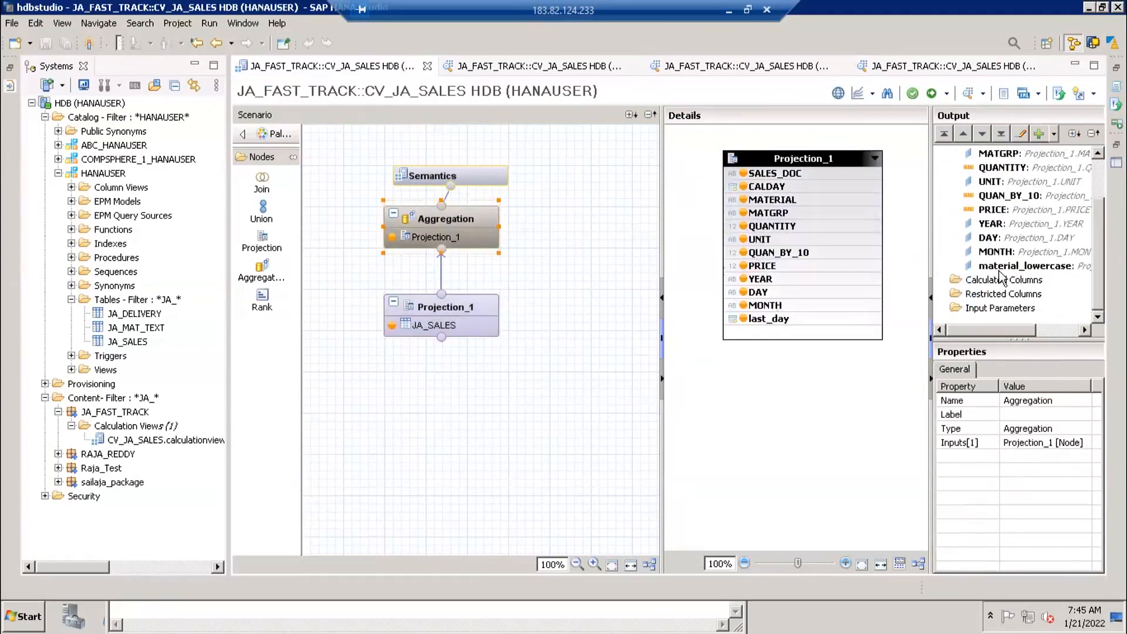
{"action": "left_click", "coordinate": [992, 266]}
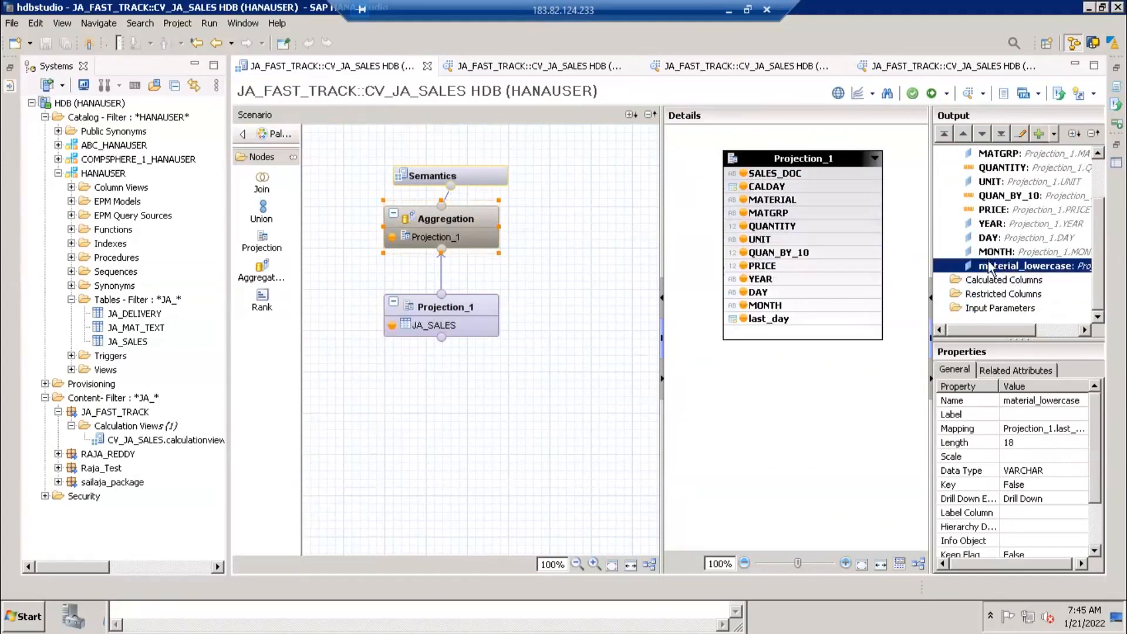
Step: Rename the material_lowercase output column of the Aggregation node to lastday
{"action": "left_click", "coordinate": [996, 210]}
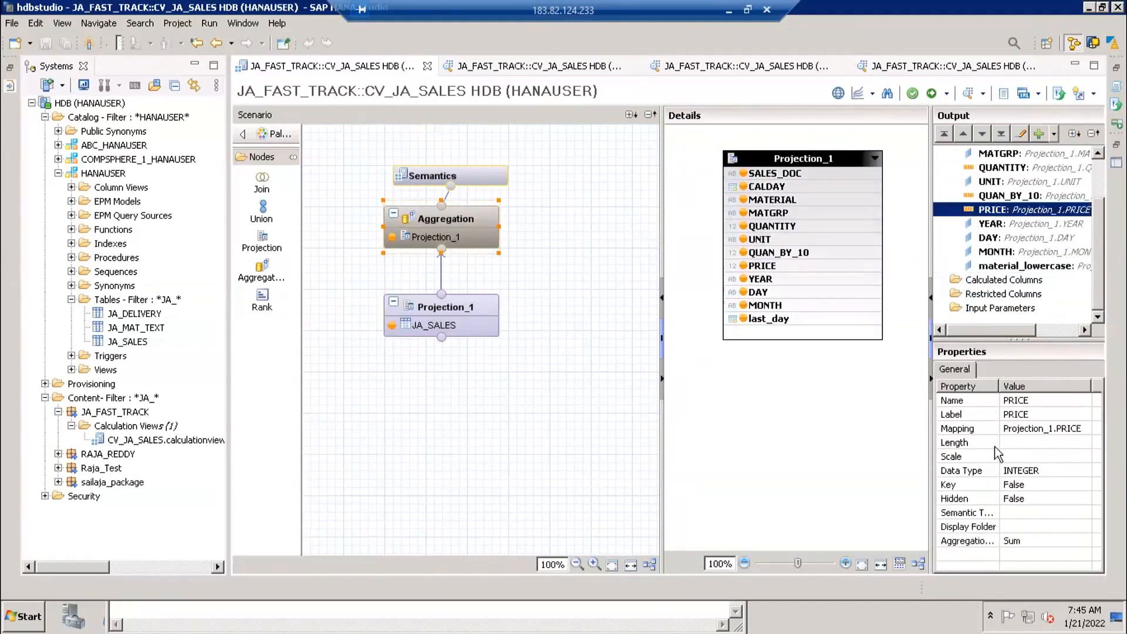
{"action": "left_click", "coordinate": [1013, 267]}
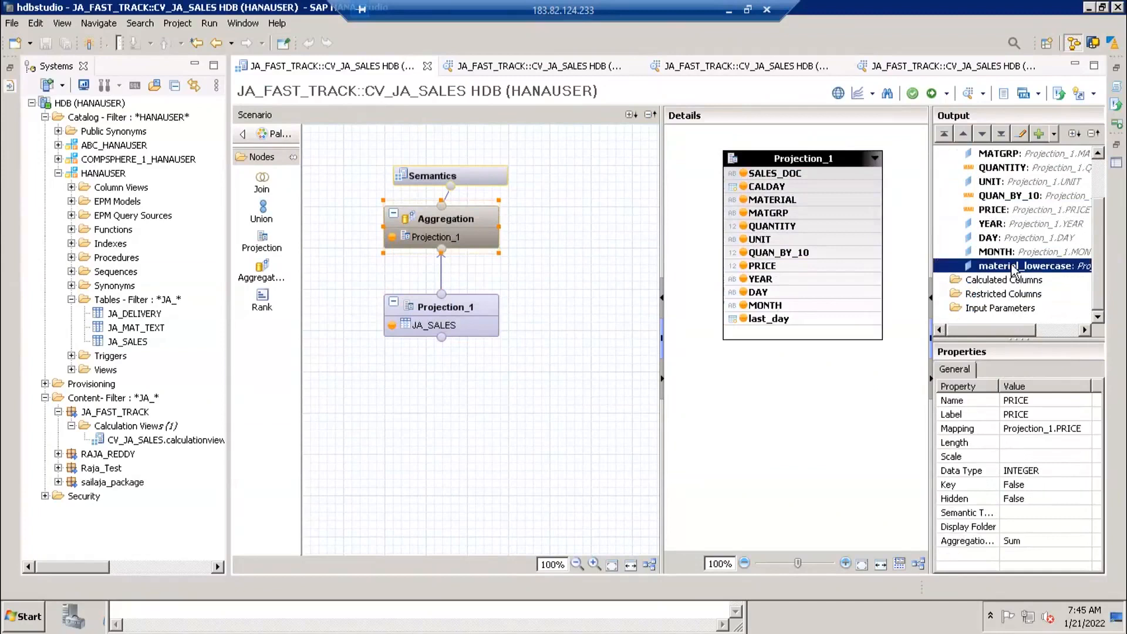
{"action": "left_click", "coordinate": [1030, 400]}
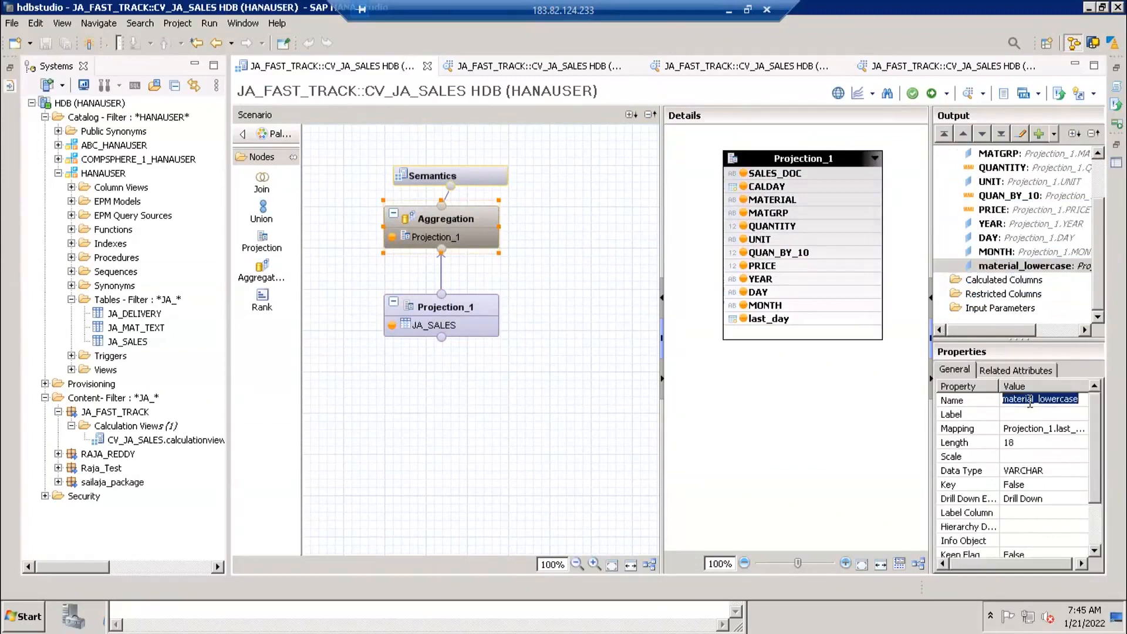
{"action": "type", "text": "lastday"}
{"action": "key", "text": "Return"}
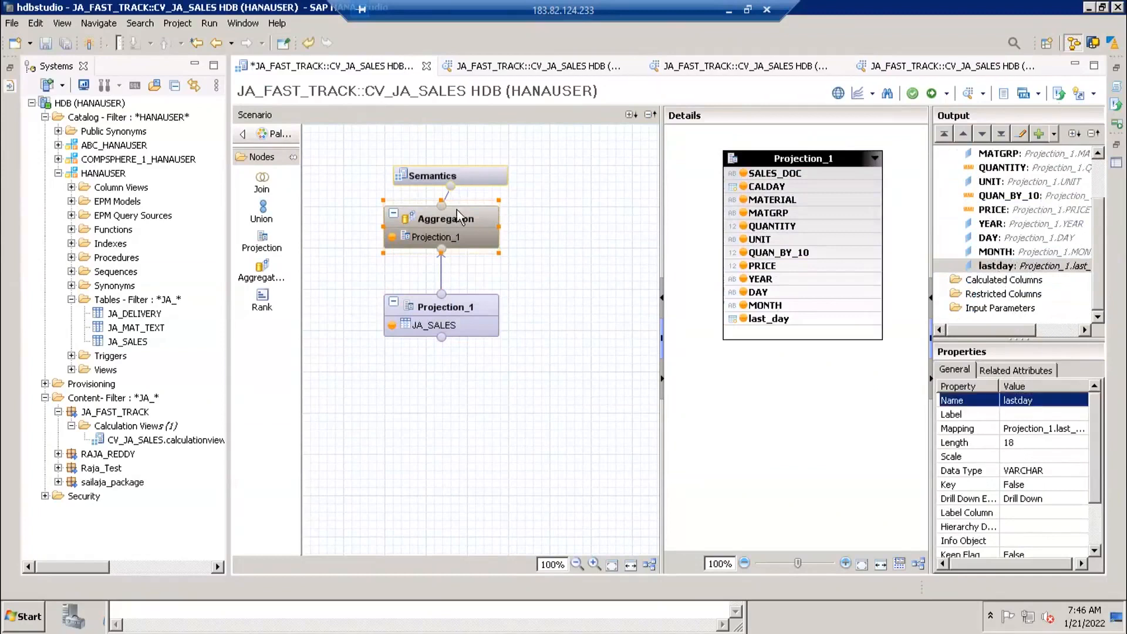
Step: Activate the calculation view and refresh its raw data preview to check the lastday column name
{"action": "left_click", "coordinate": [481, 204]}
{"action": "left_click", "coordinate": [478, 177]}
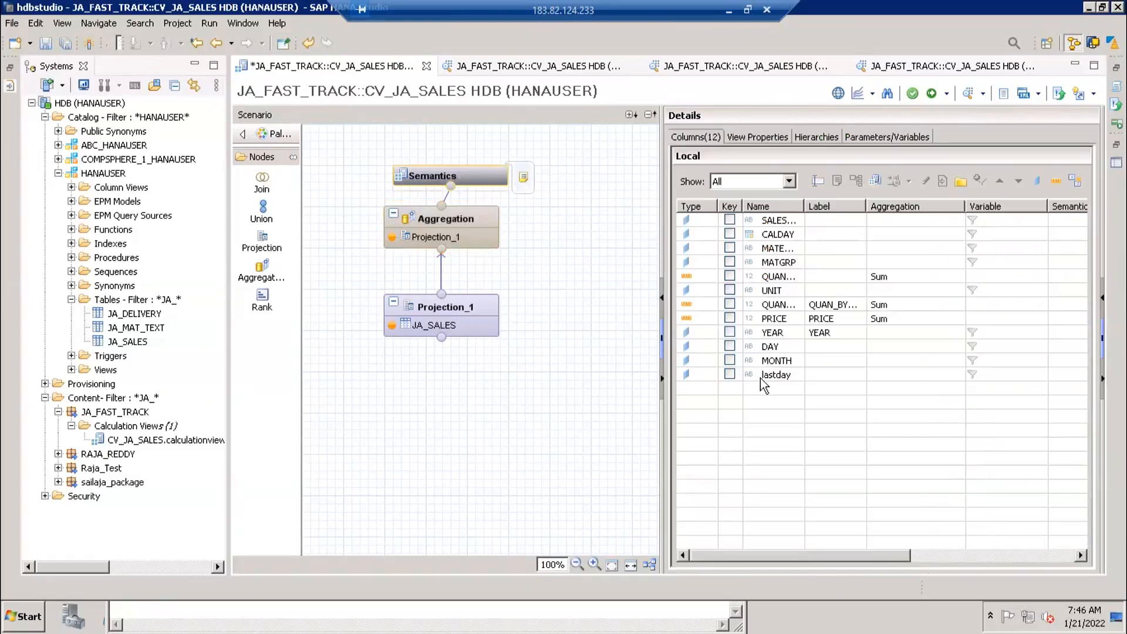
{"action": "left_click", "coordinate": [932, 94]}
{"action": "left_click", "coordinate": [968, 93]}
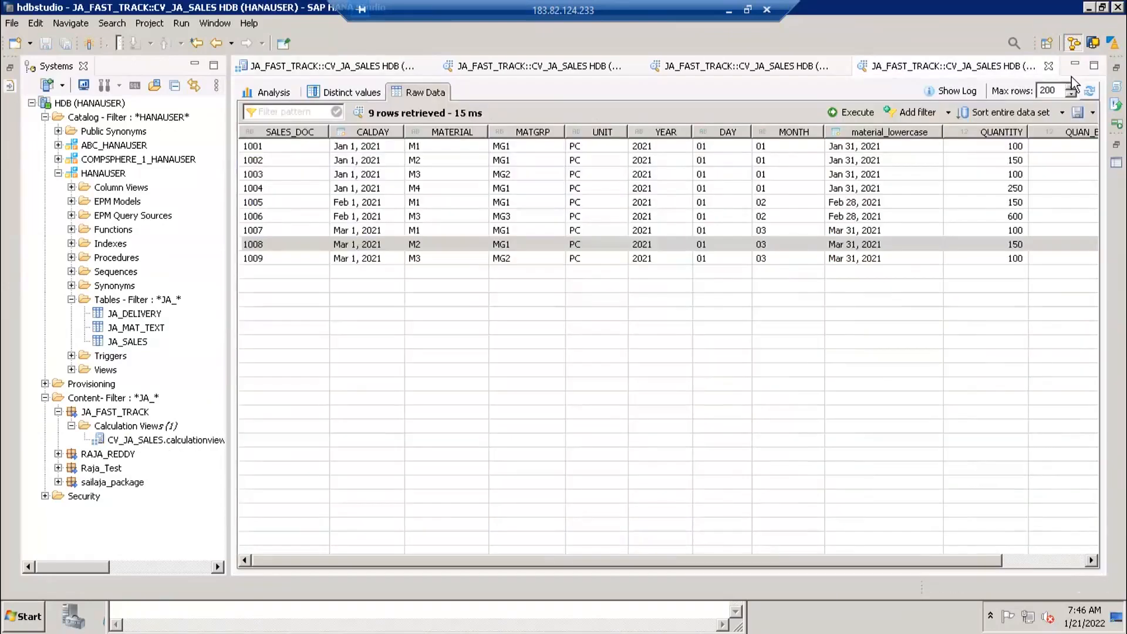
{"action": "left_click", "coordinate": [1089, 92]}
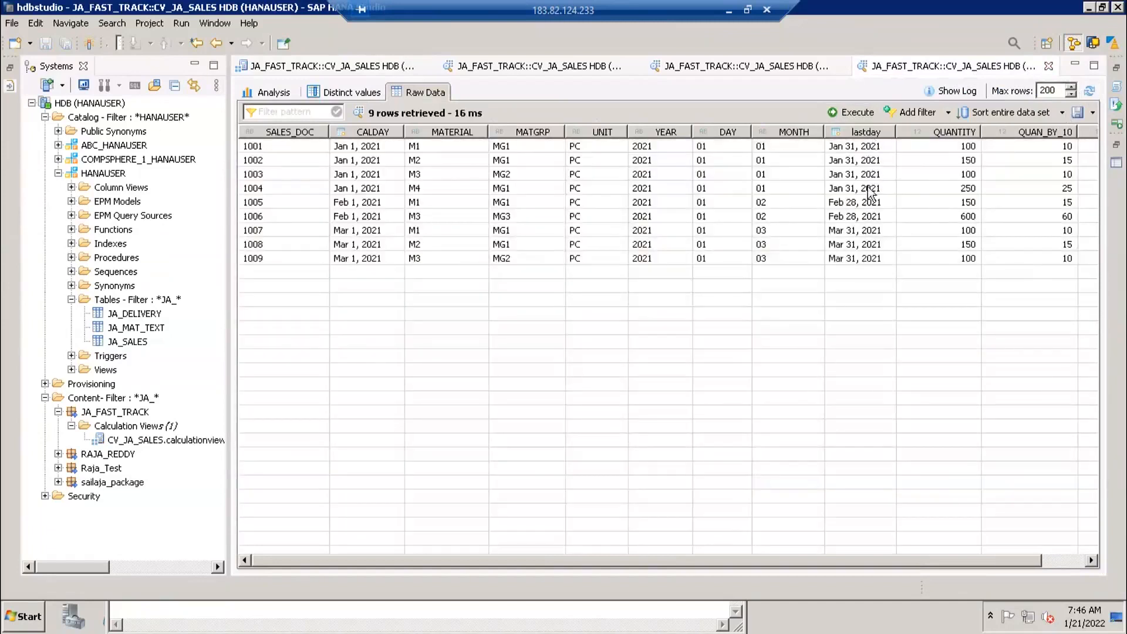
Step: Close all three open data previews of CV_JA_SALES
{"action": "left_click", "coordinate": [1048, 66]}
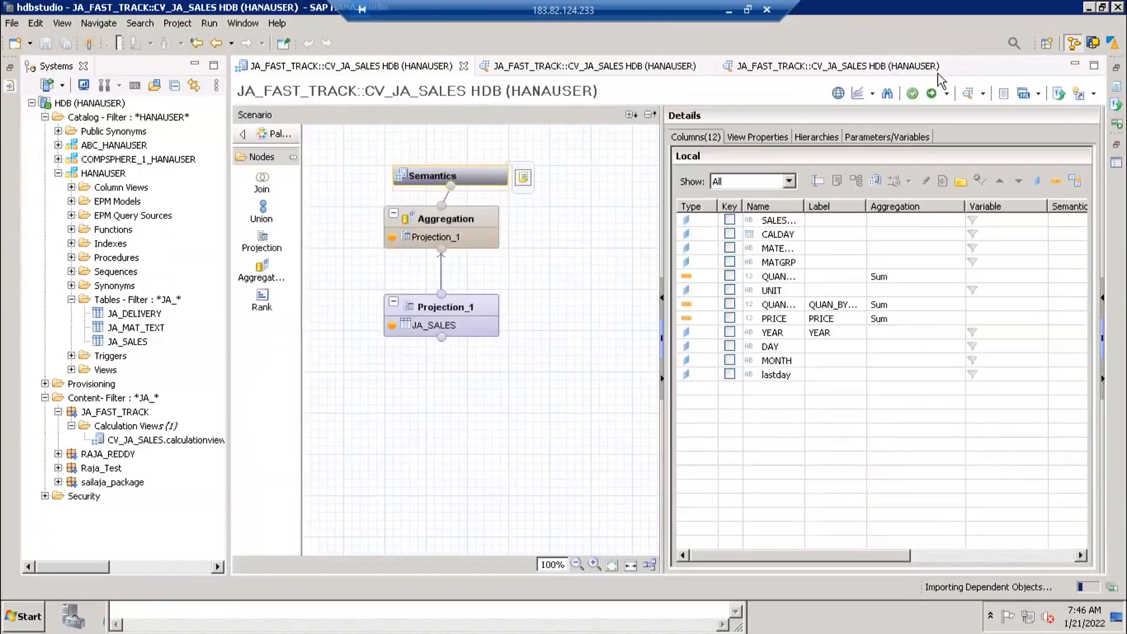
{"action": "left_click", "coordinate": [950, 66]}
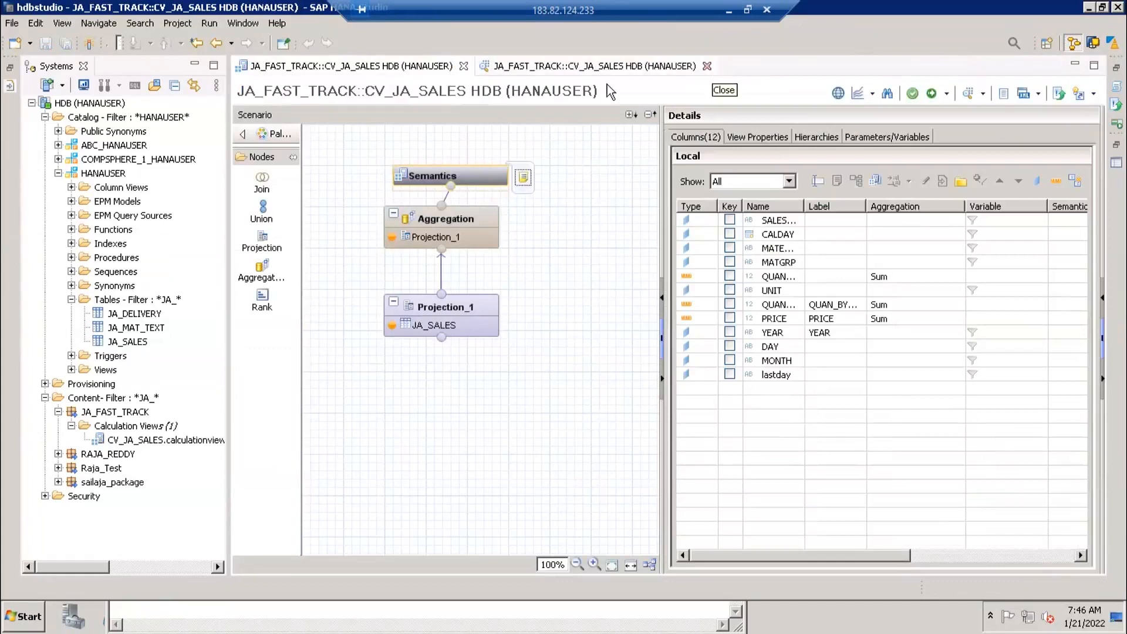
{"action": "left_click", "coordinate": [706, 66]}
Step: Review the Aggregation and Projection_1 nodes, examining the calculated columns, input parameters and filter expression entries in the Projection_1 output
{"action": "left_click", "coordinate": [446, 222]}
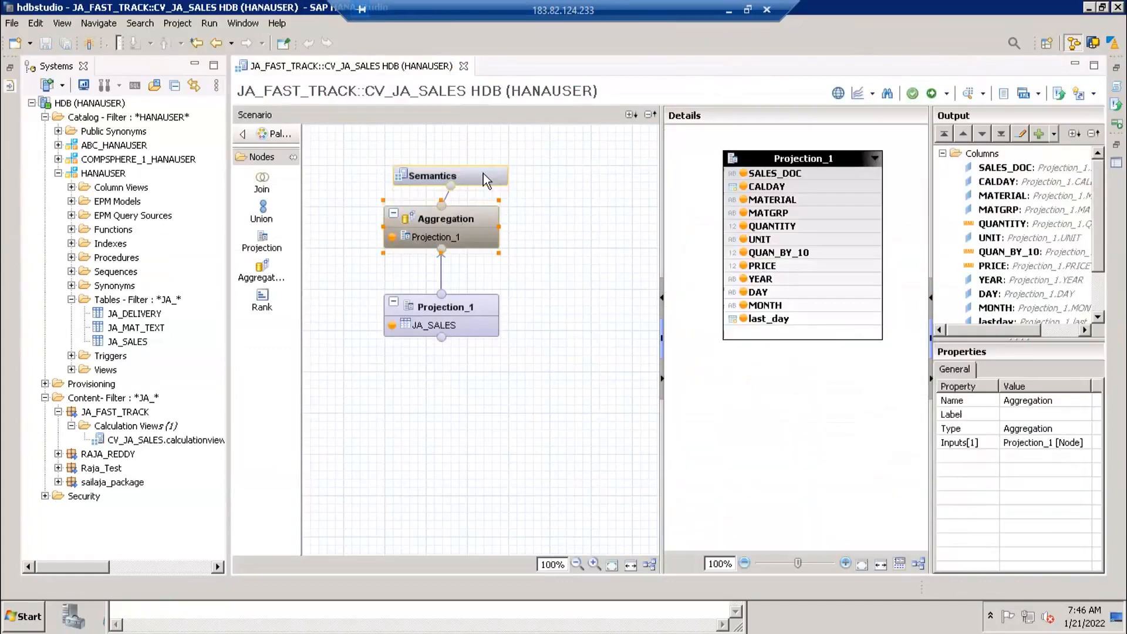
{"action": "left_click", "coordinate": [523, 252]}
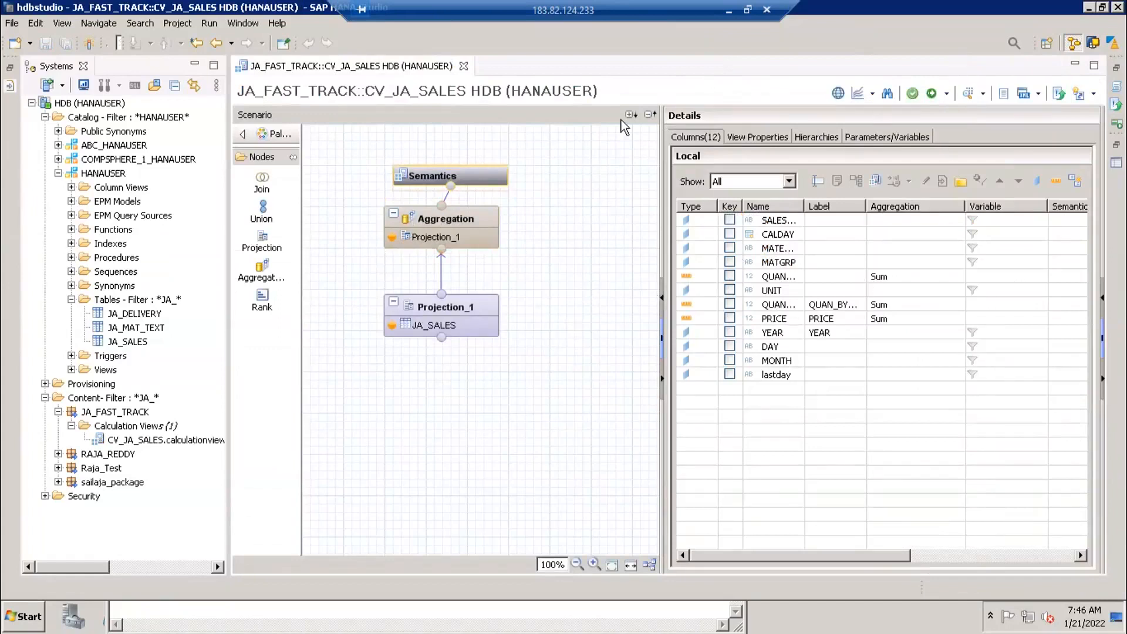
{"action": "left_click", "coordinate": [449, 311]}
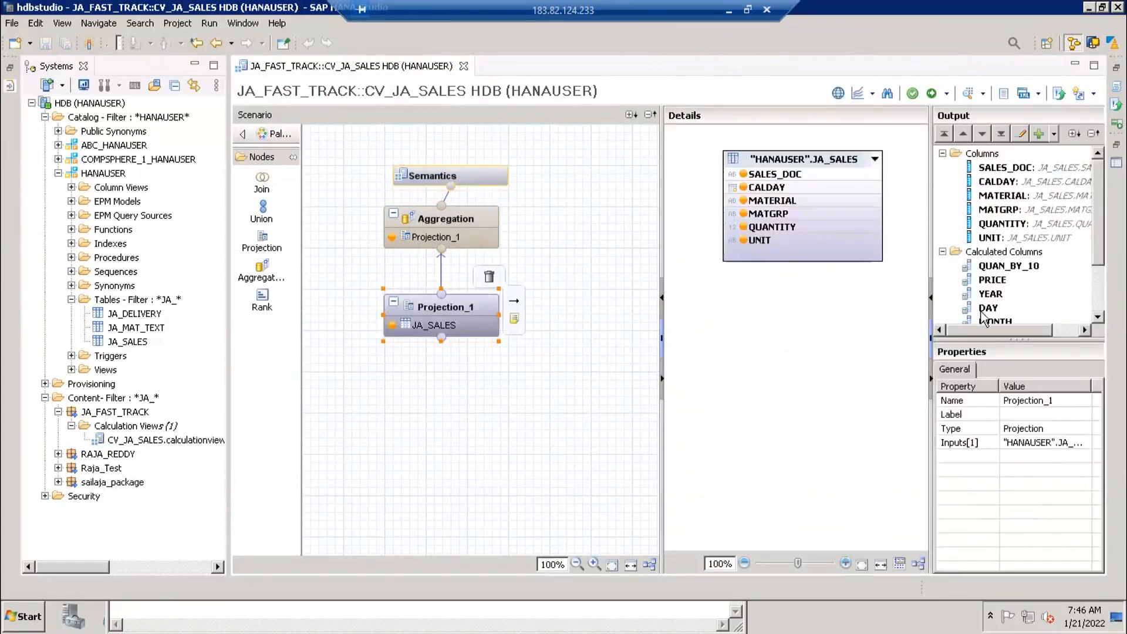
{"action": "left_click", "coordinate": [942, 253]}
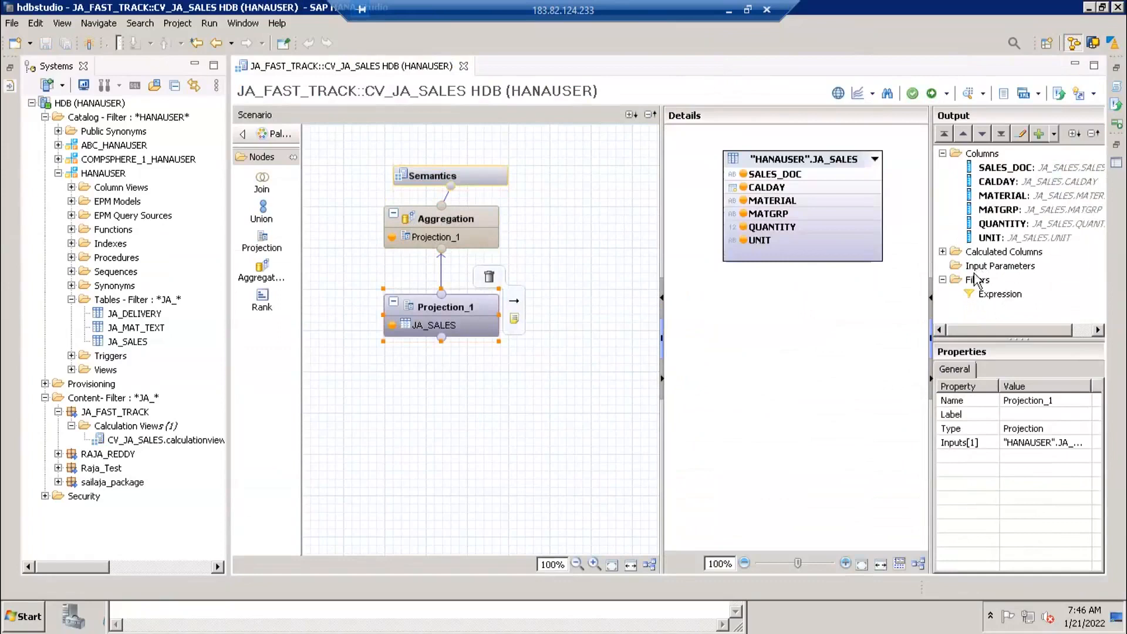
{"action": "left_click", "coordinate": [981, 268]}
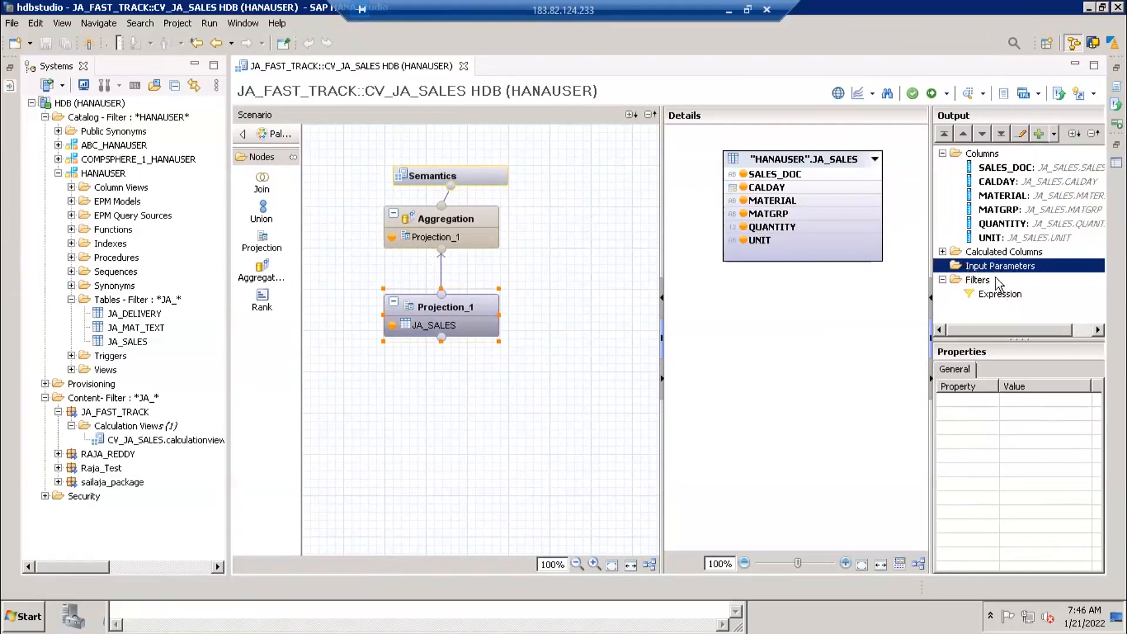
{"action": "left_click", "coordinate": [258, 268]}
{"action": "left_click", "coordinate": [942, 251]}
{"action": "left_click", "coordinate": [944, 224]}
{"action": "left_click", "coordinate": [989, 300]}
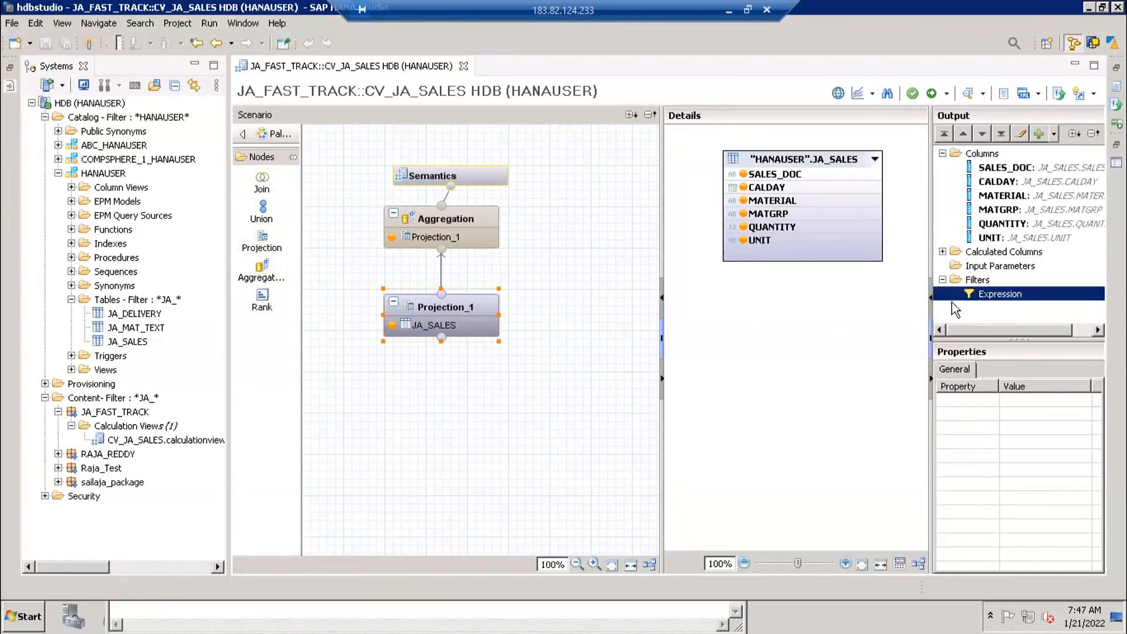
{"action": "left_click", "coordinate": [998, 267]}
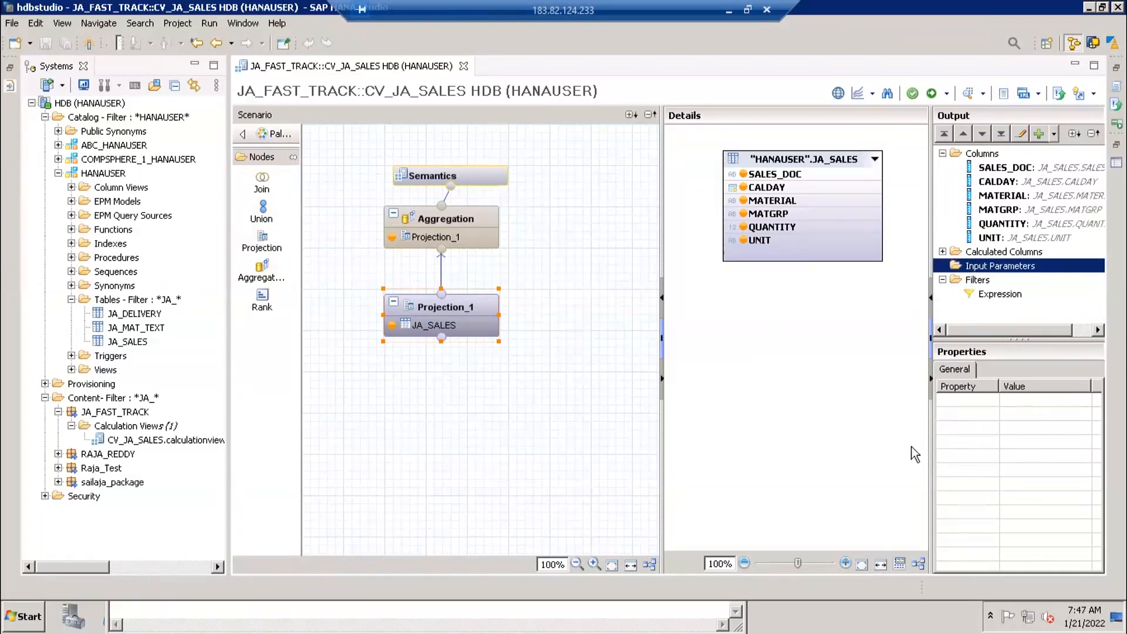
{"action": "left_click", "coordinate": [457, 311]}
{"action": "left_click", "coordinate": [984, 267]}
{"action": "left_click", "coordinate": [586, 361]}
Step: Create a variable in the Semantics node with name and label Material, based on the MATERIAL attribute
{"action": "left_click", "coordinate": [477, 177]}
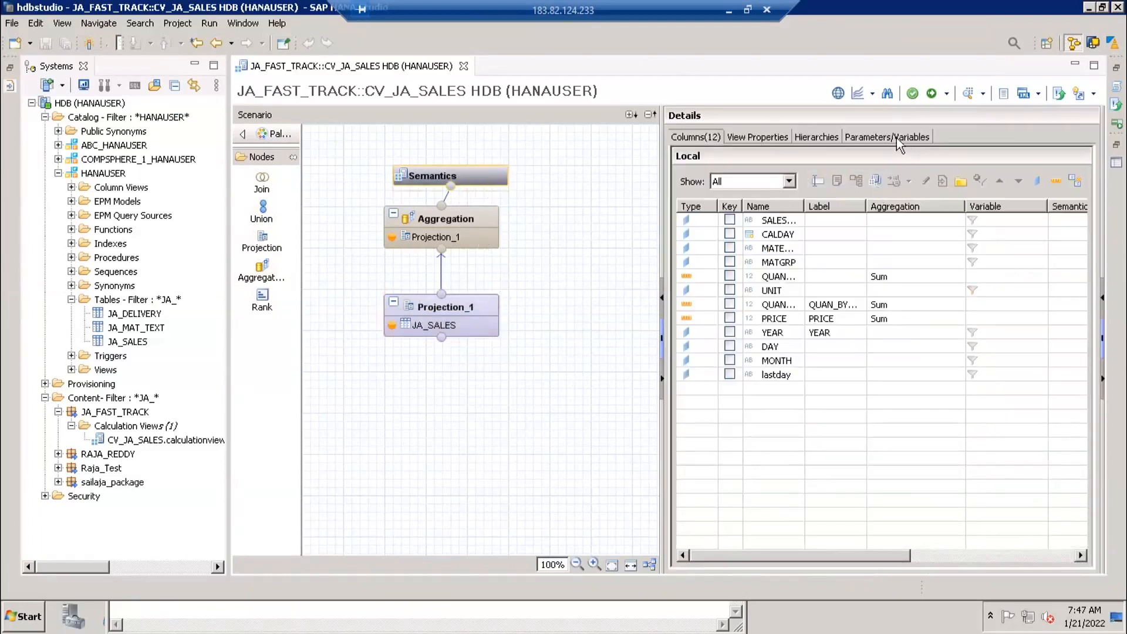
{"action": "mouse_move", "coordinate": [451, 176]}
{"action": "left_click", "coordinate": [874, 139]}
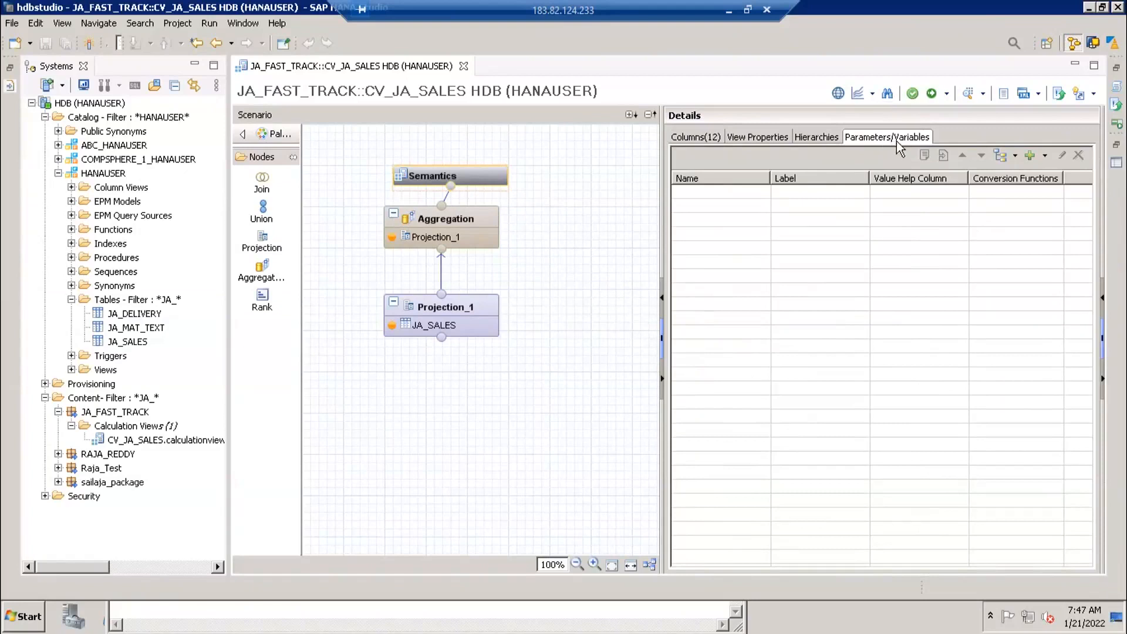
{"action": "left_click", "coordinate": [1045, 156]}
{"action": "left_click", "coordinate": [1012, 175]}
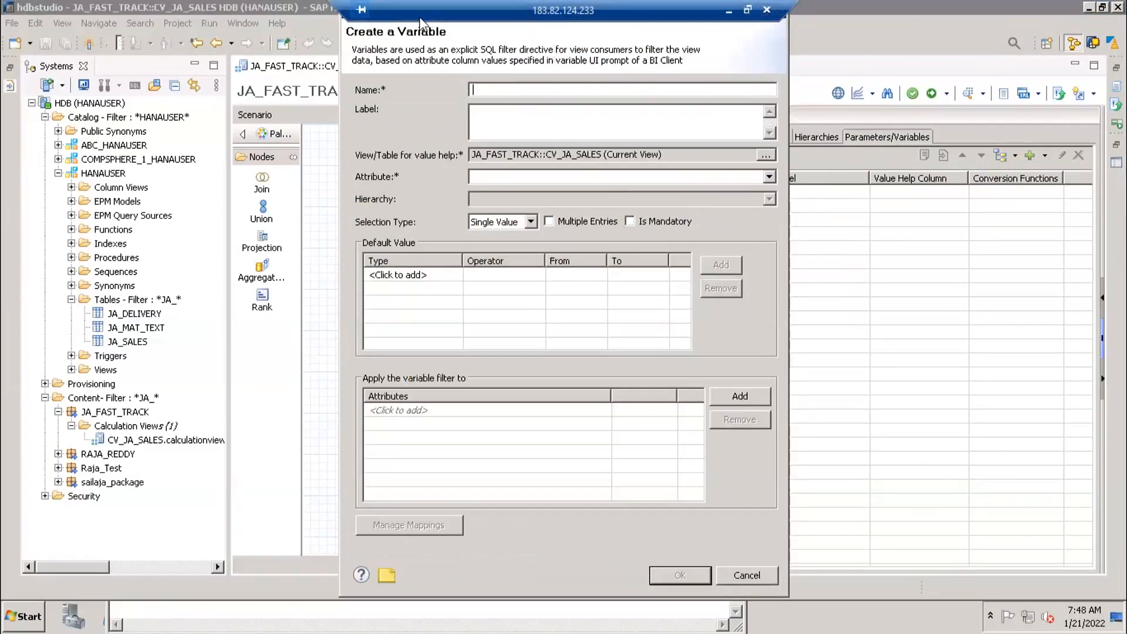
{"action": "left_click_drag", "start_coordinate": [706, 16], "coordinate": [728, 60]}
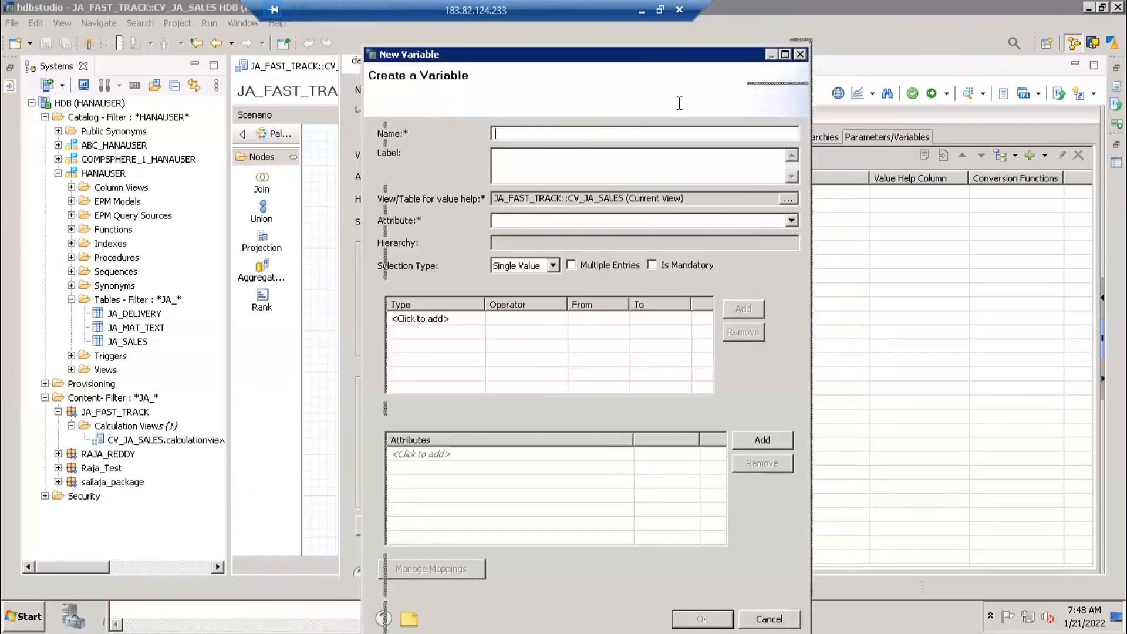
{"action": "type", "text": "Materi"}
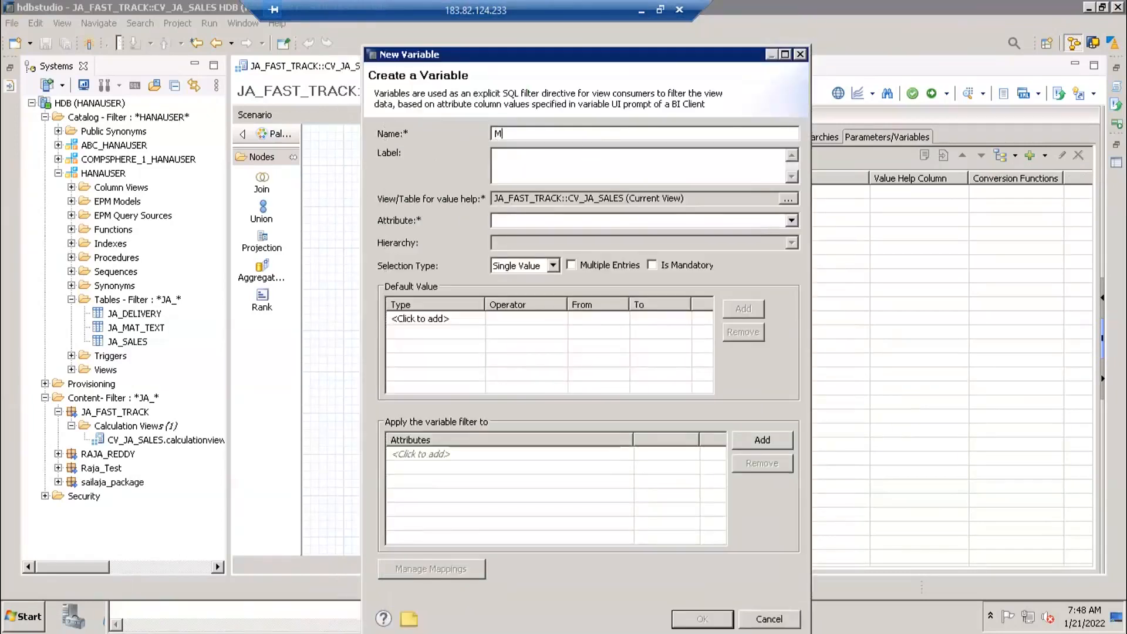
{"action": "key", "text": "Tab"}
{"action": "left_click", "coordinate": [513, 221]}
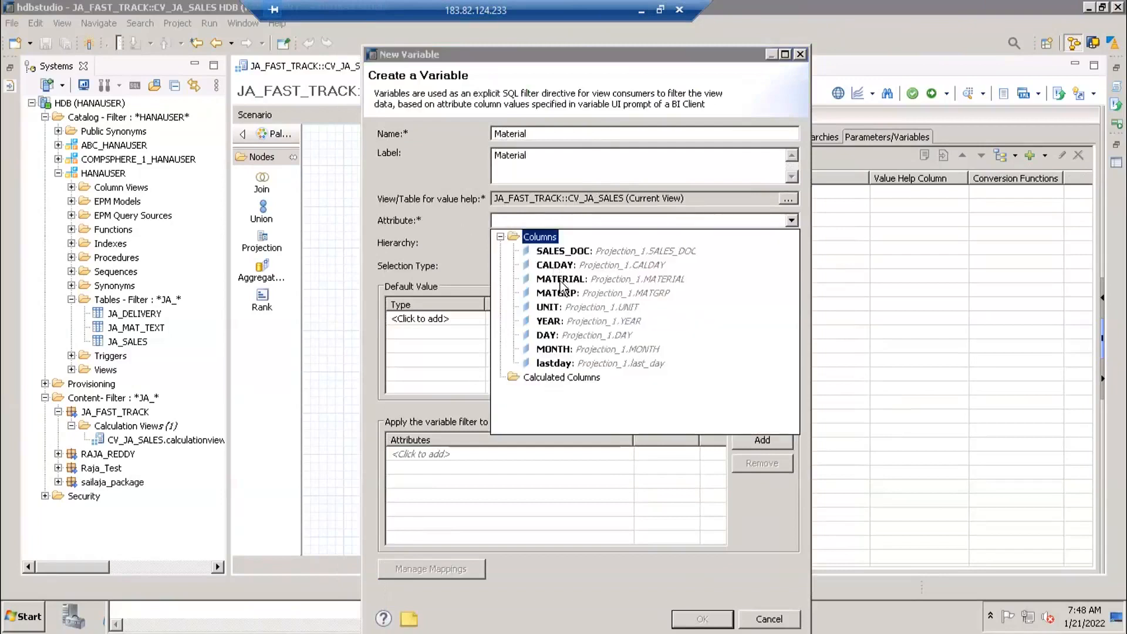
{"action": "left_click", "coordinate": [559, 279]}
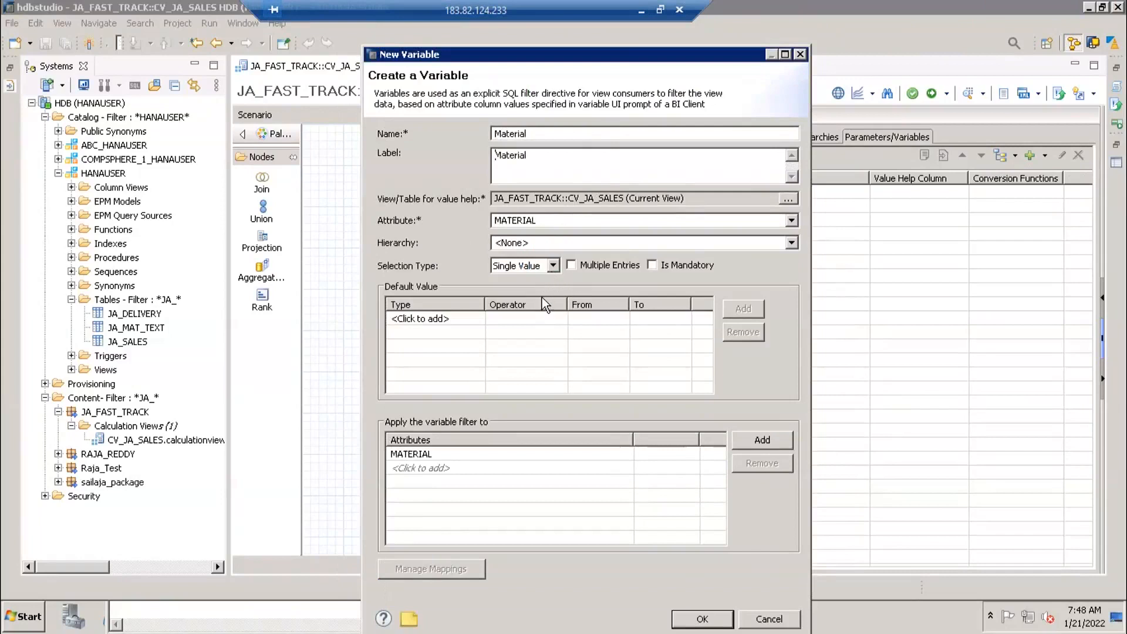
Step: Keep the Material variable's selection type as Single Value and confirm the new variable
{"action": "left_click", "coordinate": [553, 266]}
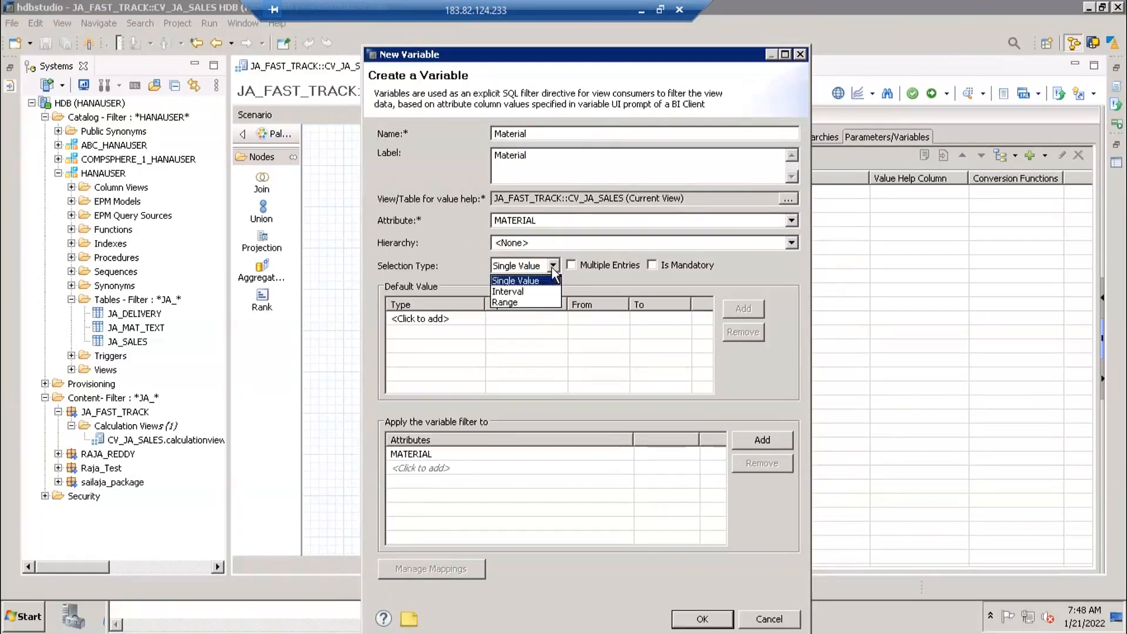
{"action": "left_click", "coordinate": [620, 277]}
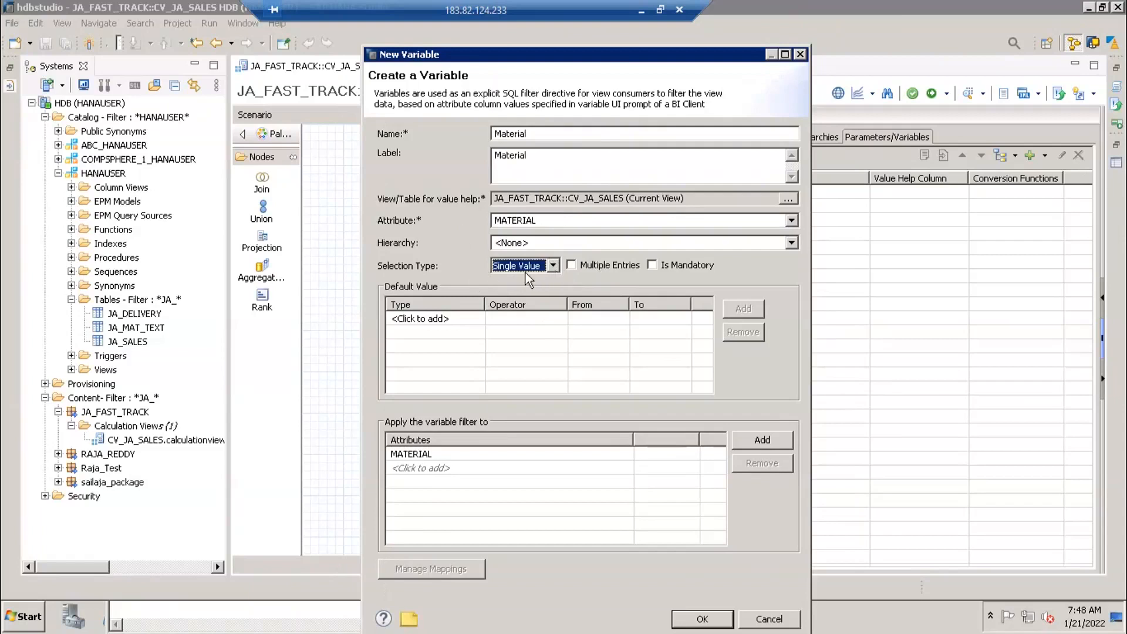
{"action": "left_click", "coordinate": [702, 617]}
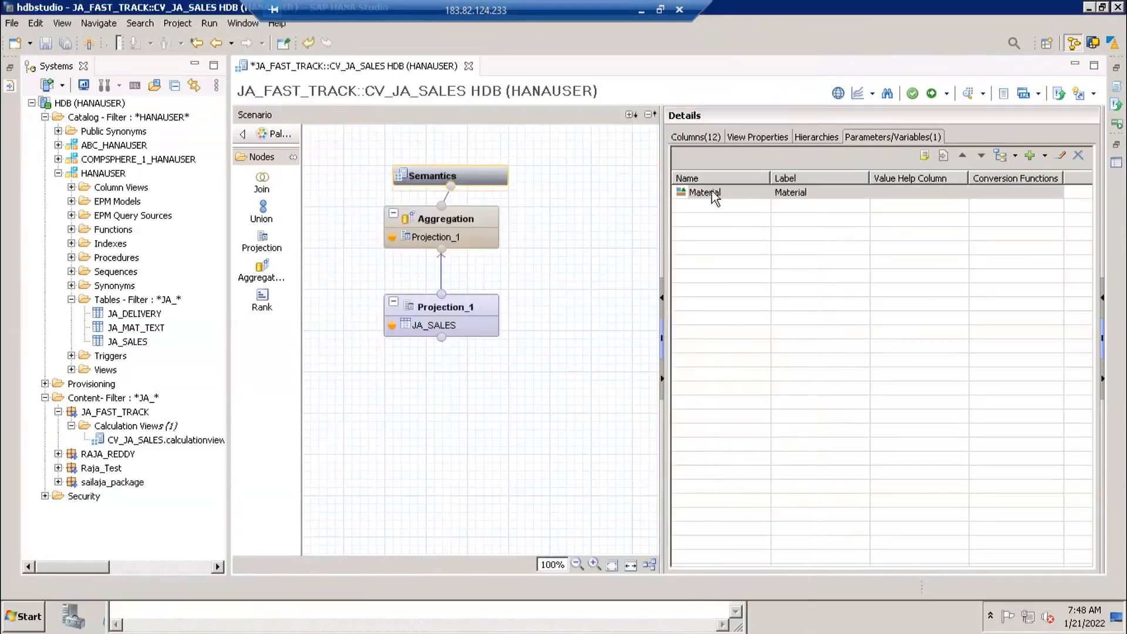
Step: Widen the Name column in the Semantics column list and activate the calculation view with its new variable
{"action": "left_click", "coordinate": [699, 136]}
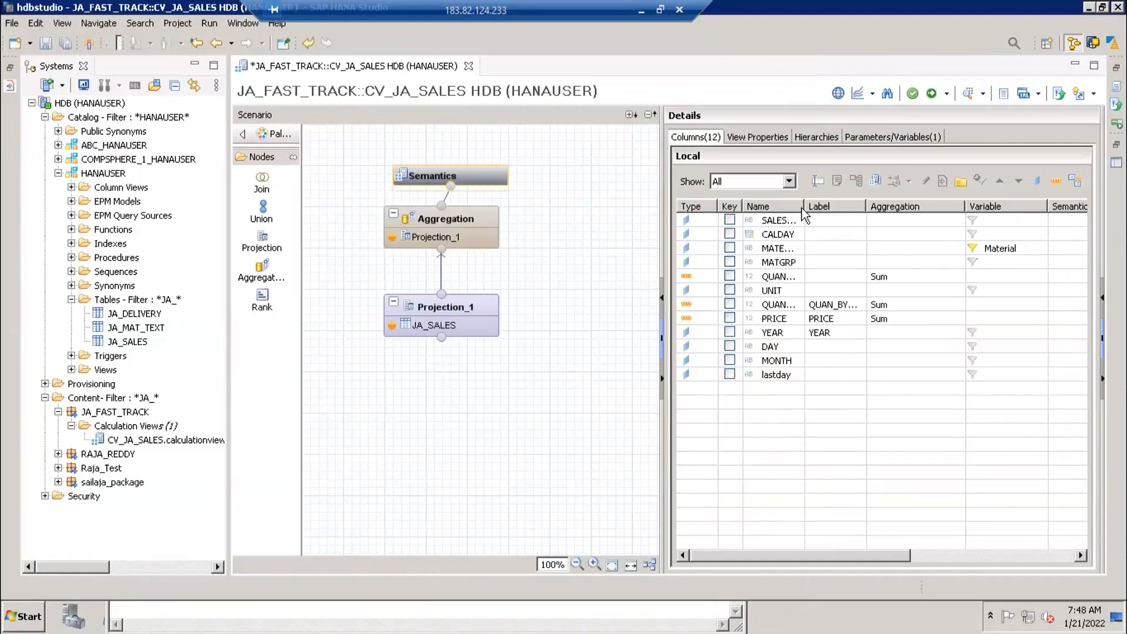
{"action": "left_click_drag", "start_coordinate": [804, 207], "coordinate": [855, 206]}
{"action": "left_click", "coordinate": [932, 94]}
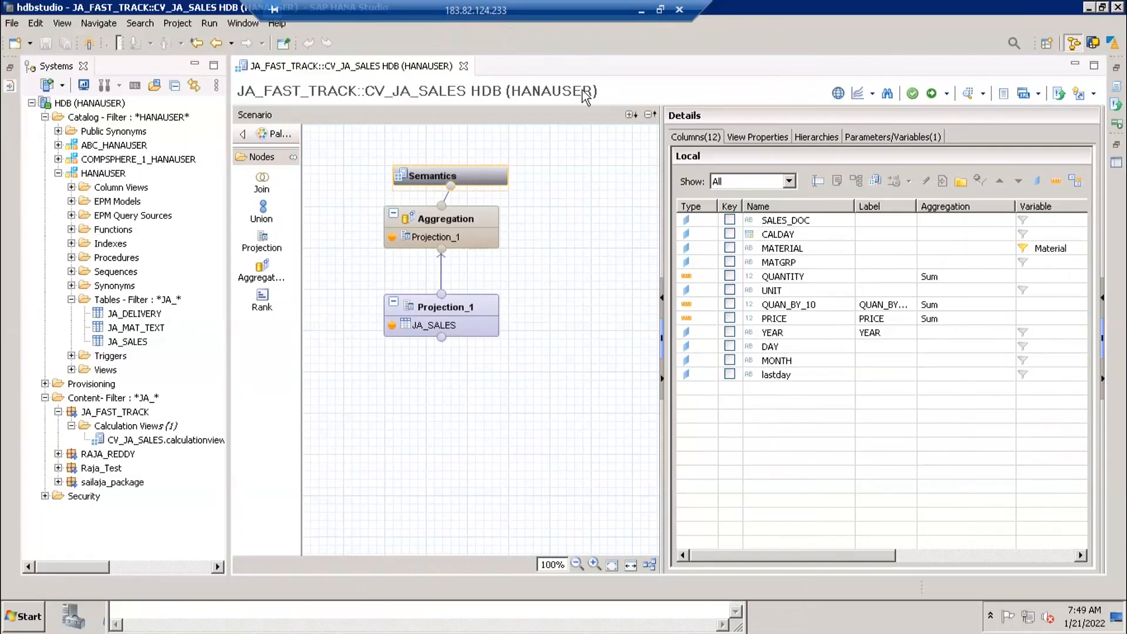
Step: Start the data preview and select M1 from the value help as the Material variable's From value, with the Equal operator
{"action": "left_click", "coordinate": [970, 95]}
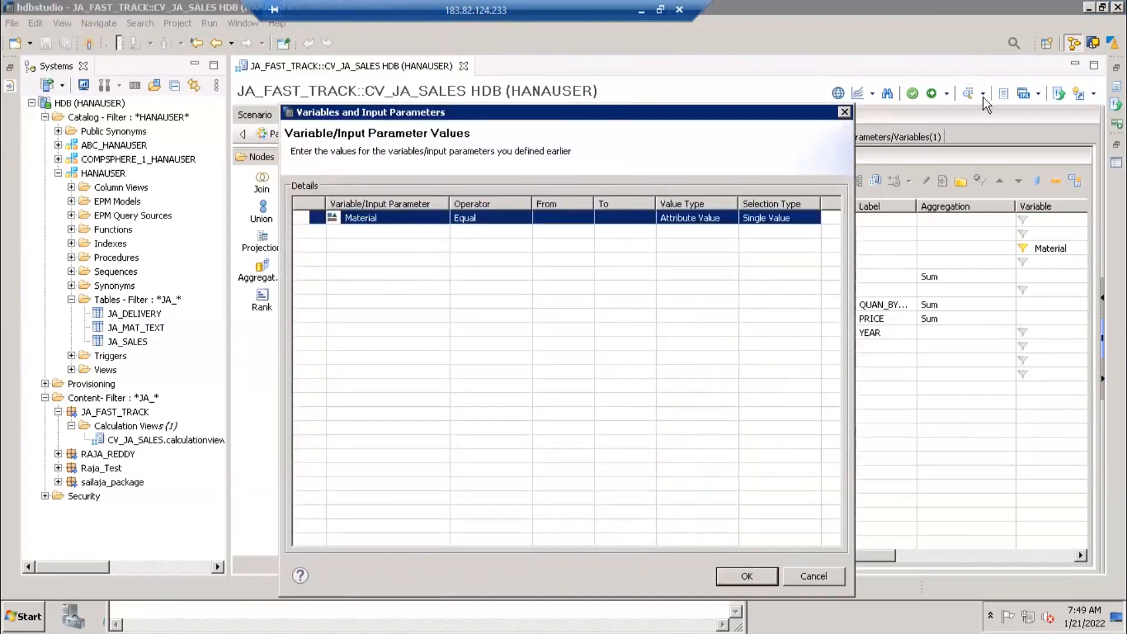
{"action": "left_click_drag", "start_coordinate": [619, 114], "coordinate": [607, 74]}
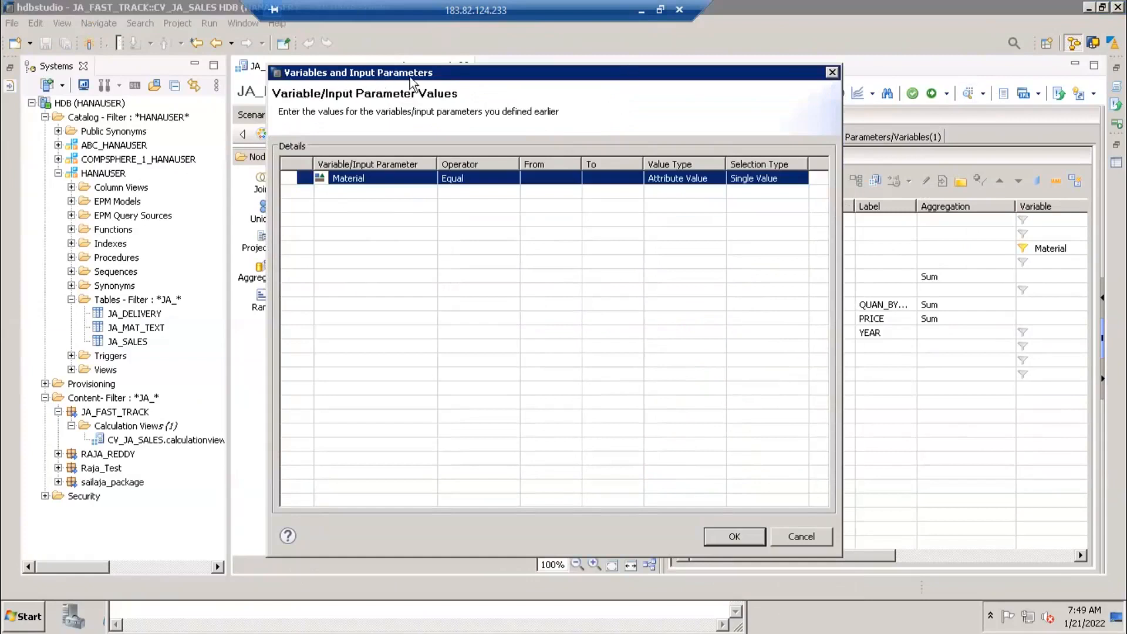
{"action": "left_click", "coordinate": [470, 178]}
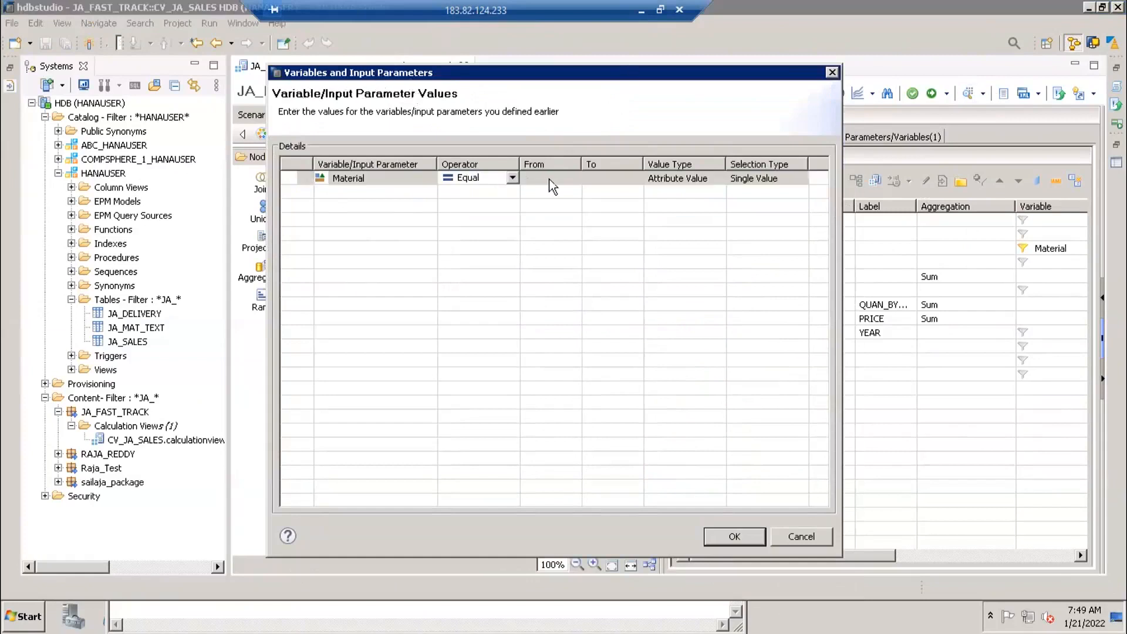
{"action": "left_click", "coordinate": [550, 179]}
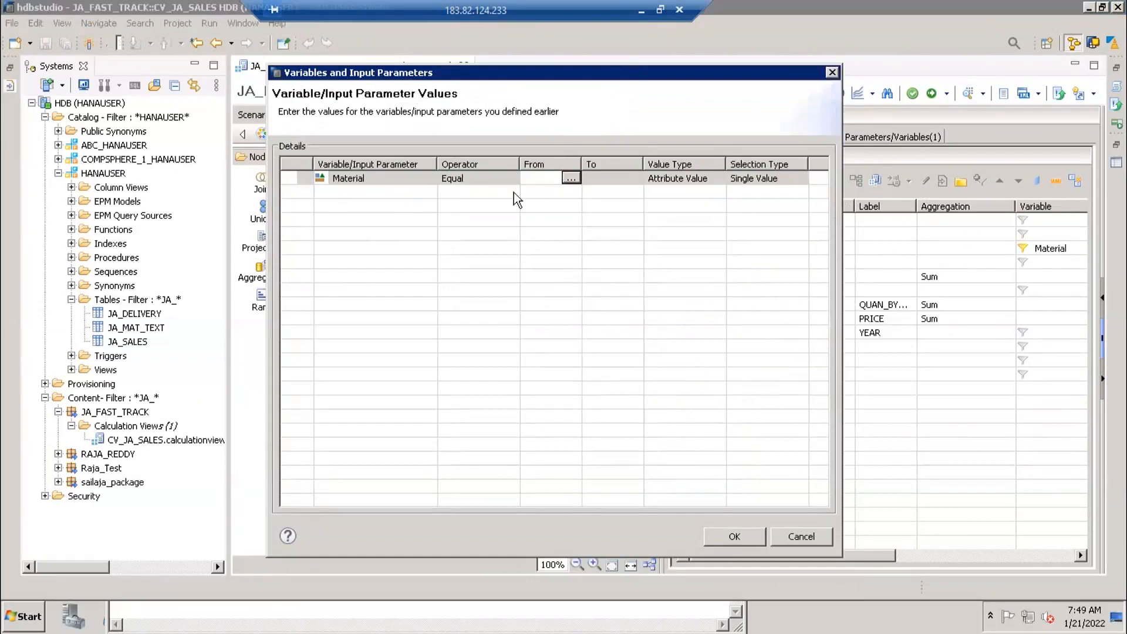
{"action": "left_click", "coordinate": [570, 178]}
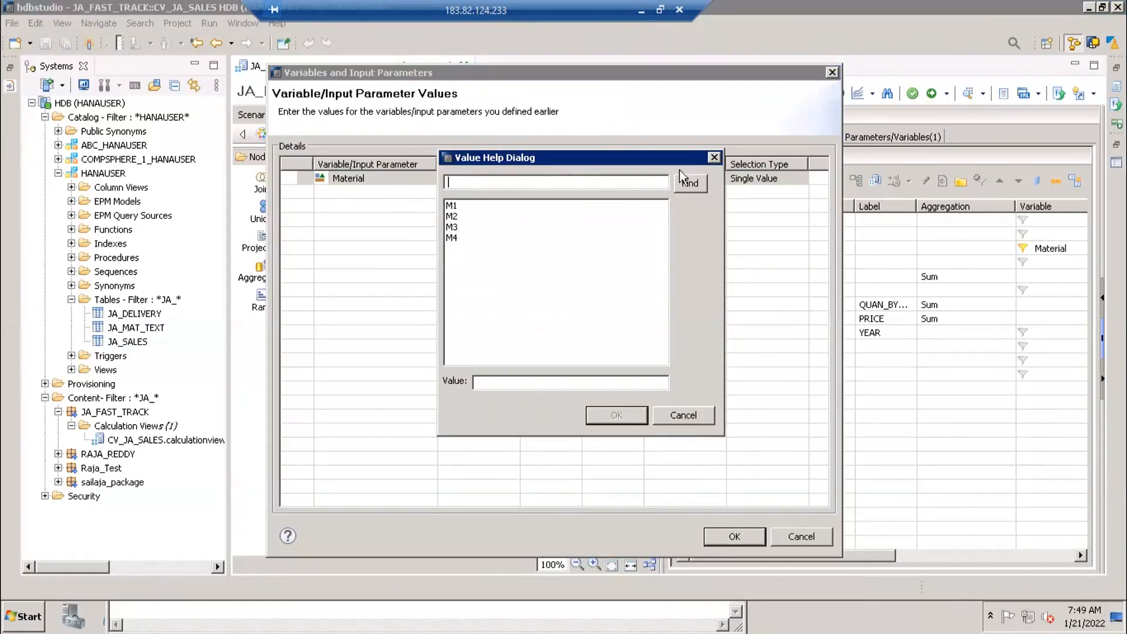
{"action": "left_click", "coordinate": [713, 158]}
{"action": "left_click", "coordinate": [540, 179]}
{"action": "left_click", "coordinate": [568, 178]}
{"action": "double_click", "coordinate": [455, 205]}
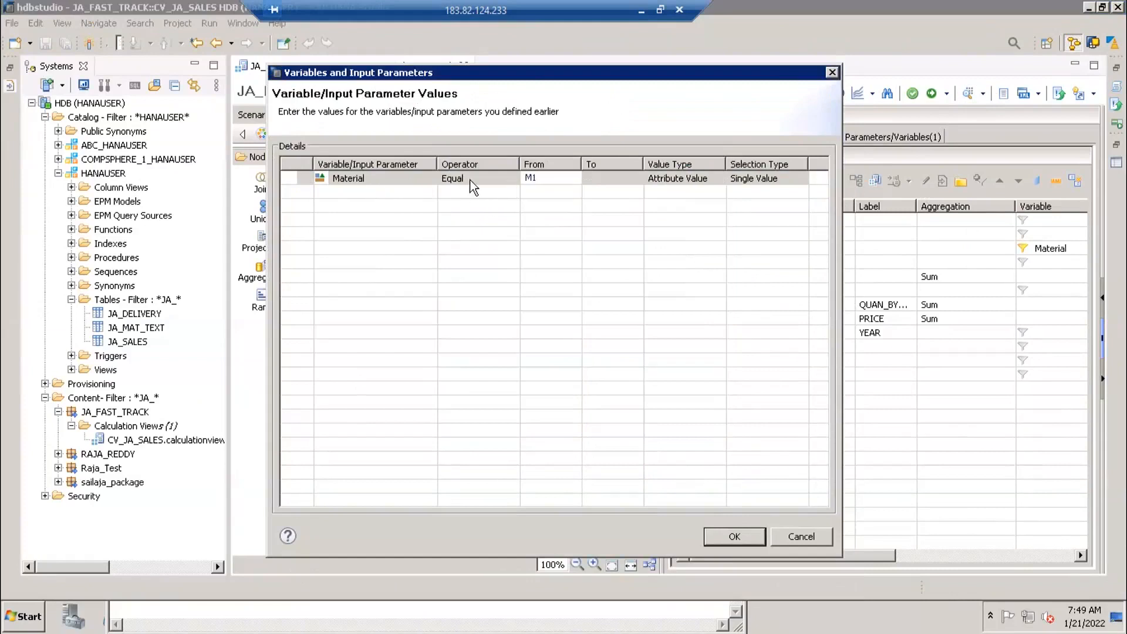
{"action": "left_click", "coordinate": [547, 178]}
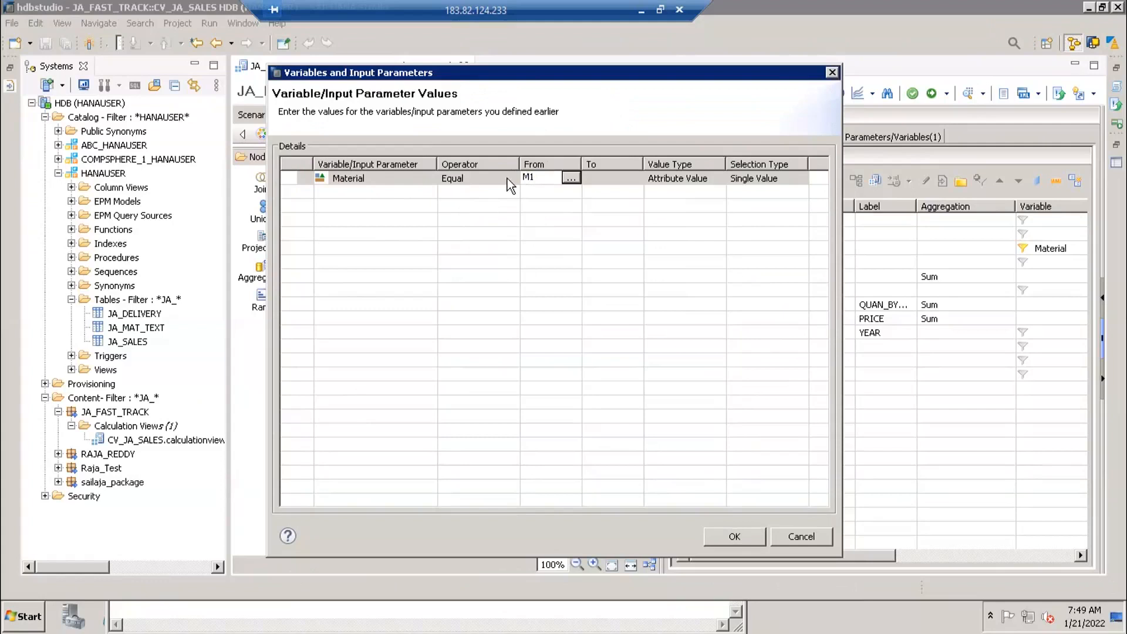
Step: Keep the Equal operator with M1 for the Material variable, run the data preview and show its raw data
{"action": "left_click", "coordinate": [507, 178]}
{"action": "left_click", "coordinate": [511, 178]}
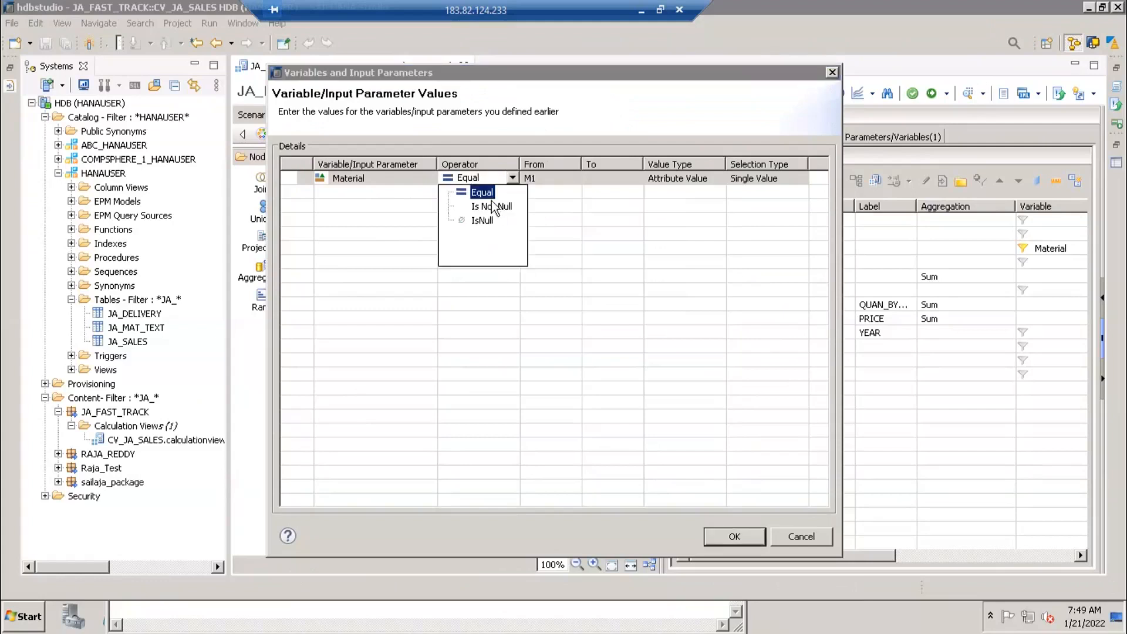
{"action": "left_click", "coordinate": [540, 196]}
{"action": "left_click", "coordinate": [497, 180]}
{"action": "left_click", "coordinate": [547, 181]}
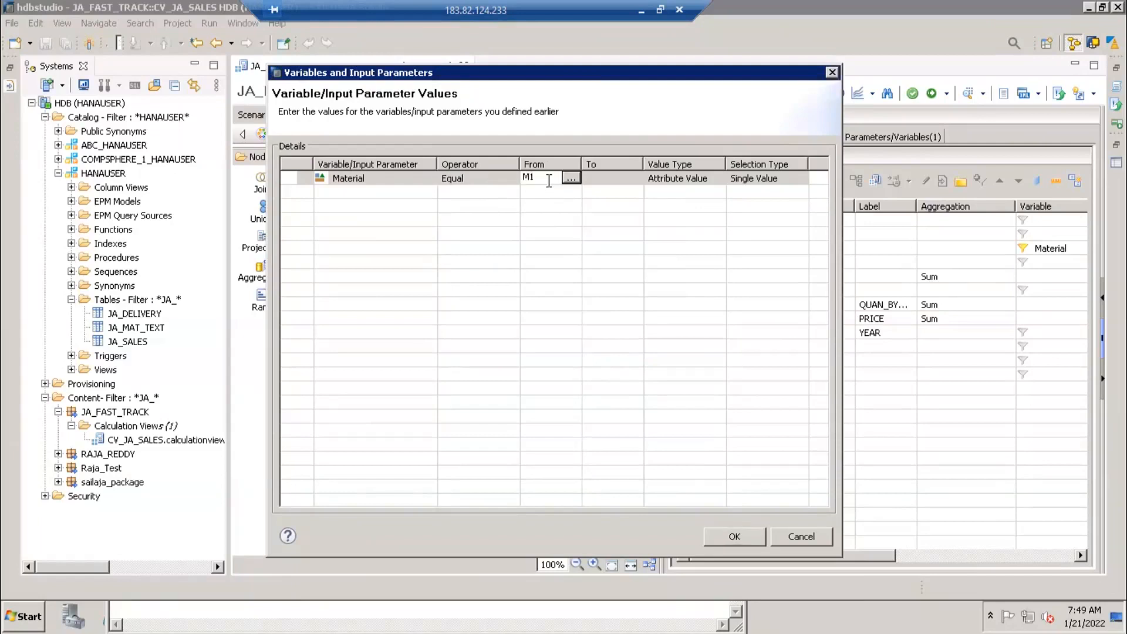
{"action": "left_click", "coordinate": [739, 534]}
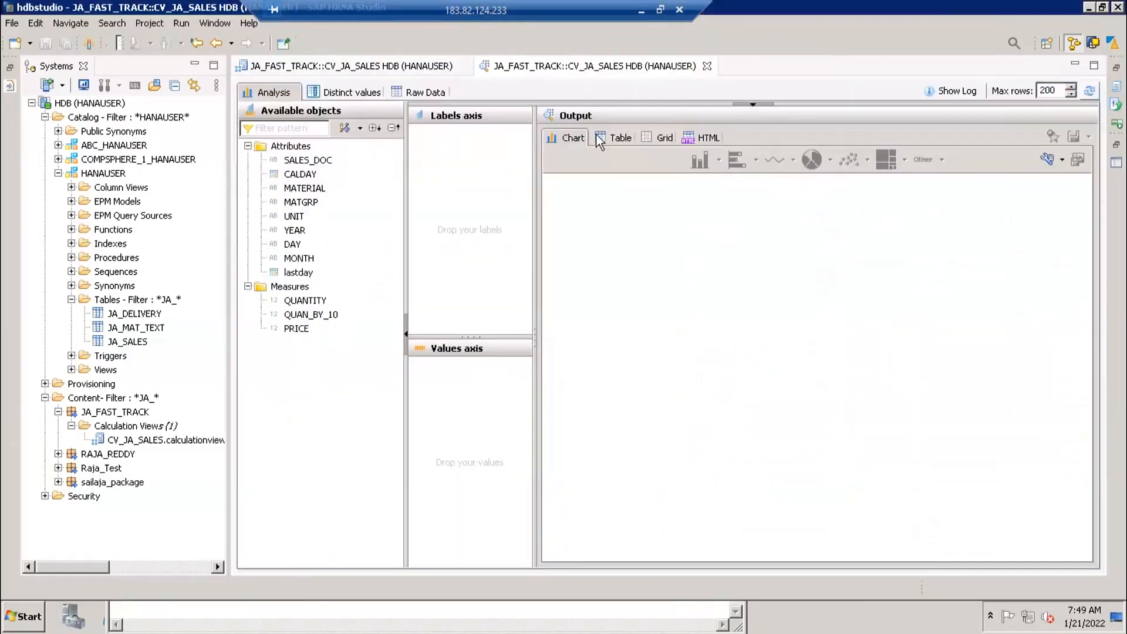
{"action": "left_click", "coordinate": [425, 93]}
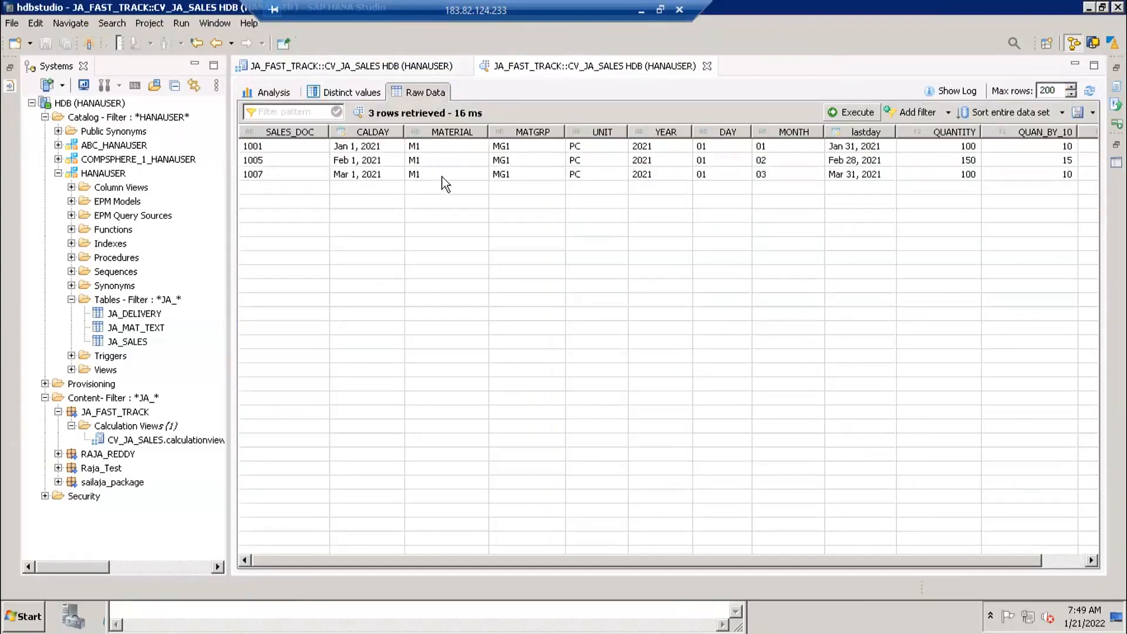
Step: Enable Multiple Entries for the Material variable, keeping its Single Value selection type, and activate the calculation view
{"action": "left_click", "coordinate": [360, 66]}
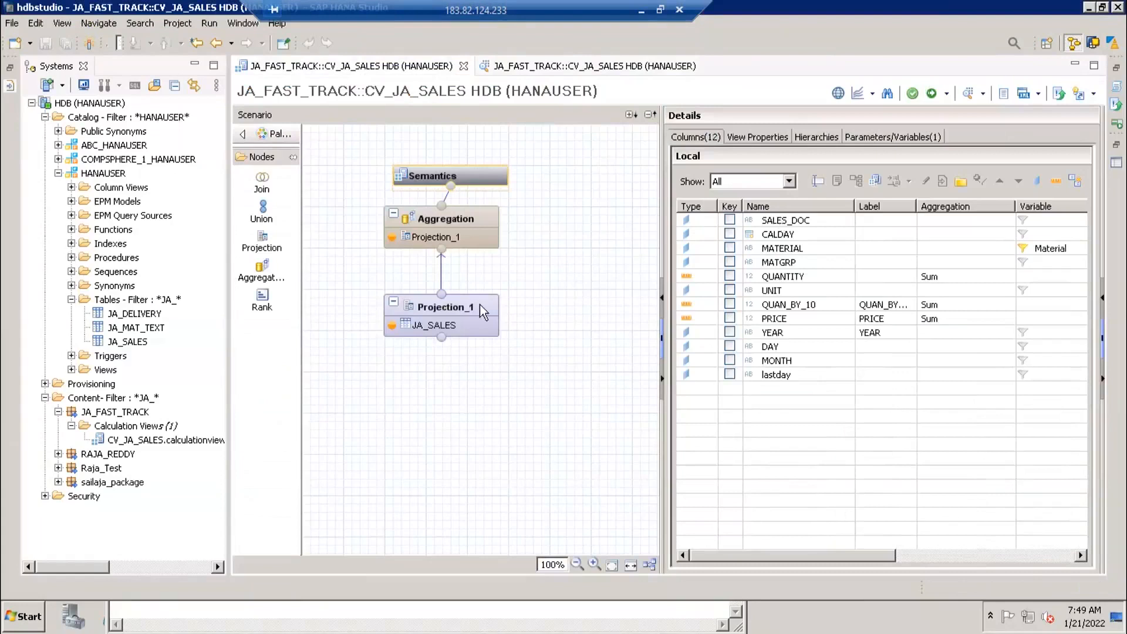
{"action": "mouse_move", "coordinate": [486, 179]}
{"action": "left_click", "coordinate": [892, 138]}
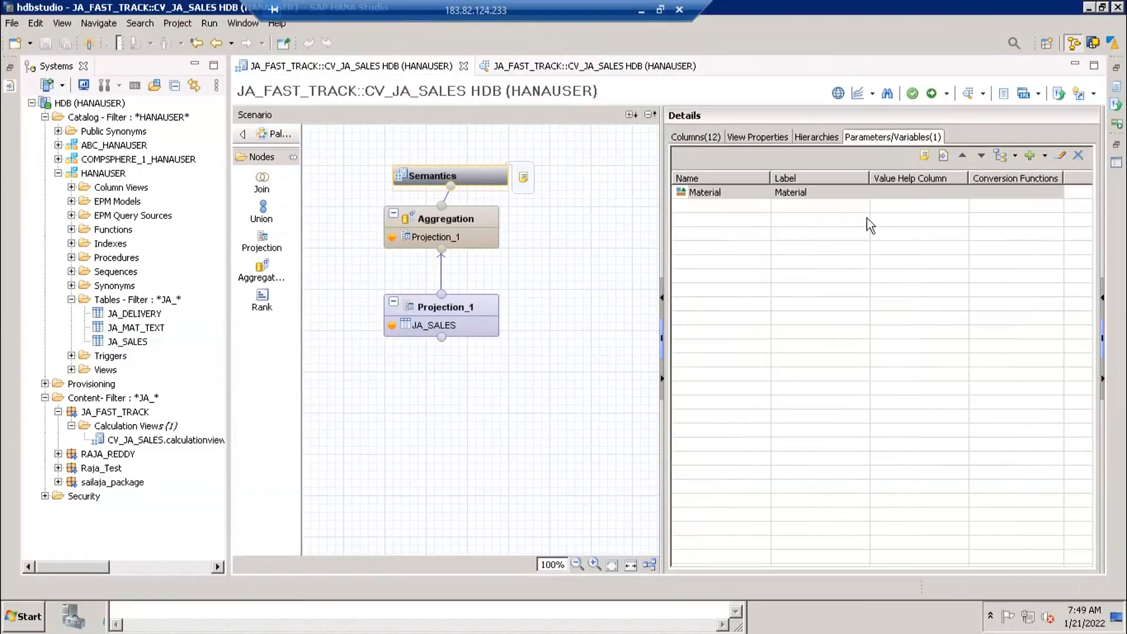
{"action": "double_click", "coordinate": [720, 193]}
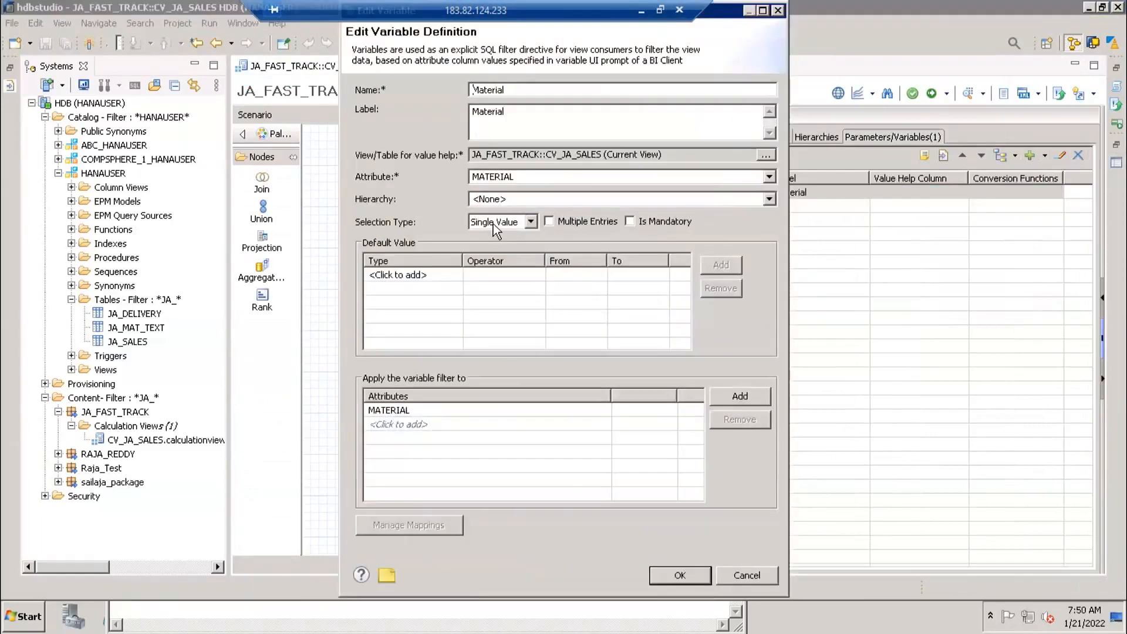
{"action": "left_click", "coordinate": [576, 223]}
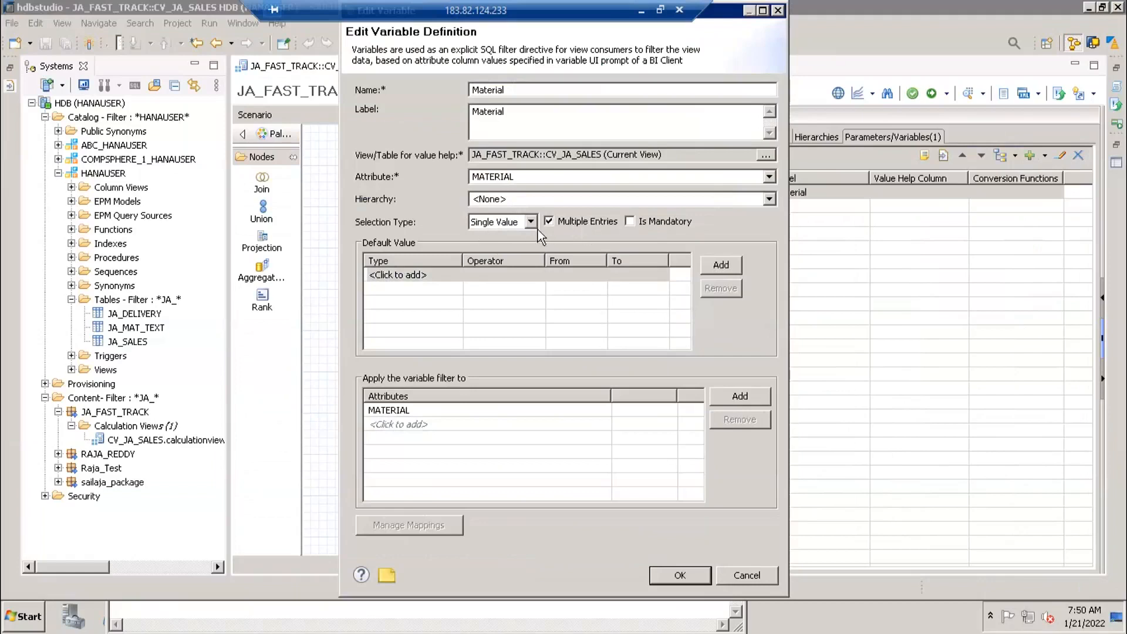
{"action": "left_click", "coordinate": [481, 226]}
{"action": "left_click", "coordinate": [481, 226]}
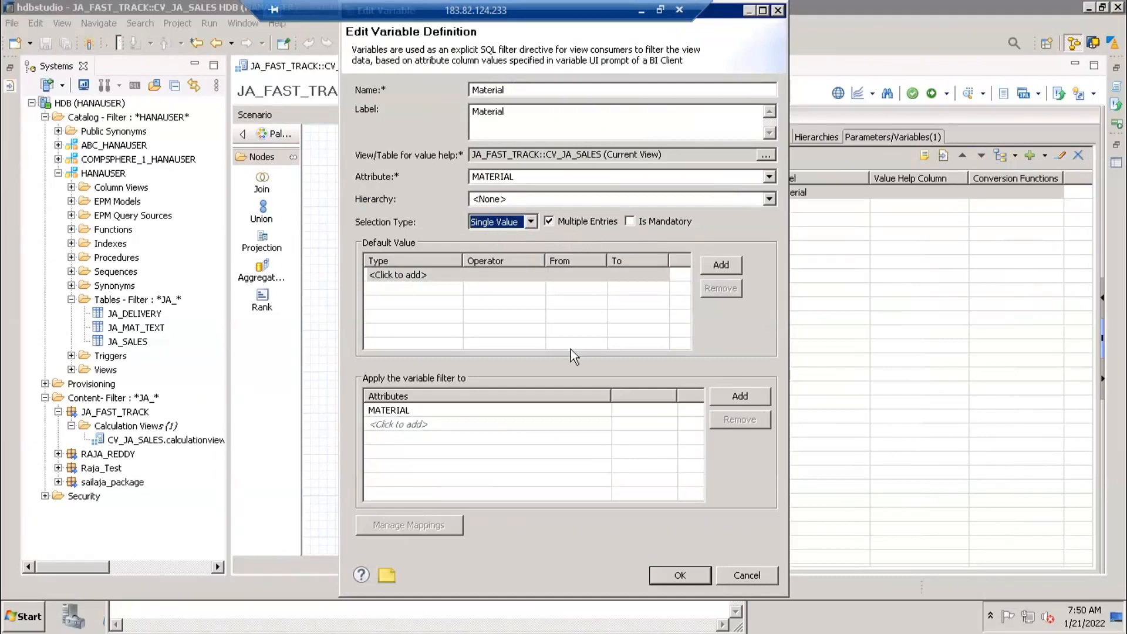
{"action": "left_click", "coordinate": [677, 575]}
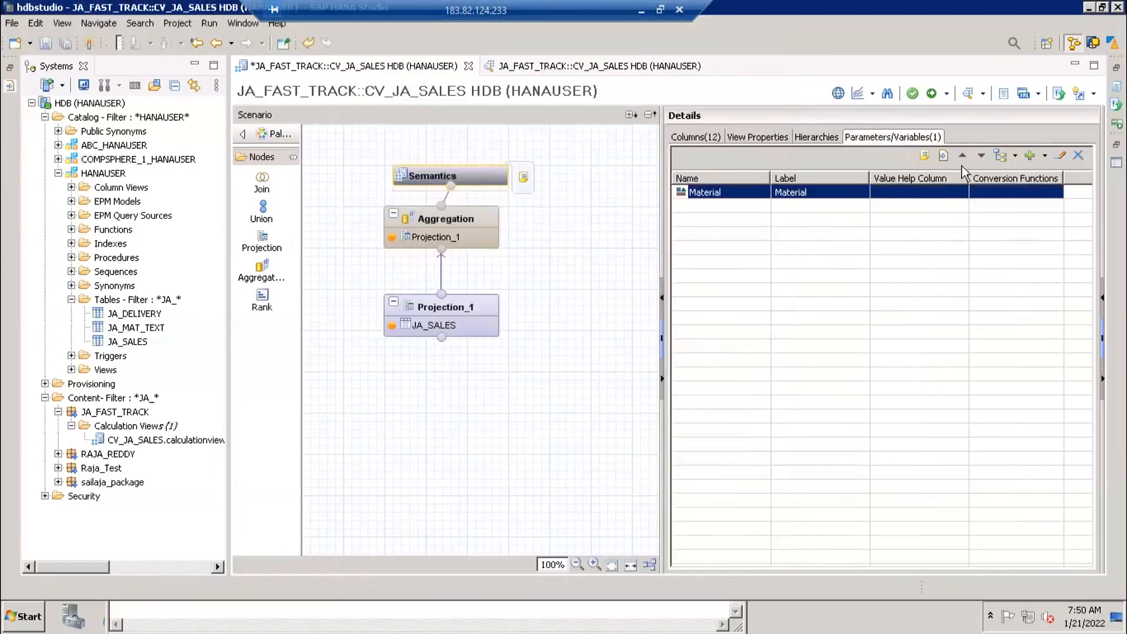
{"action": "left_click", "coordinate": [931, 95]}
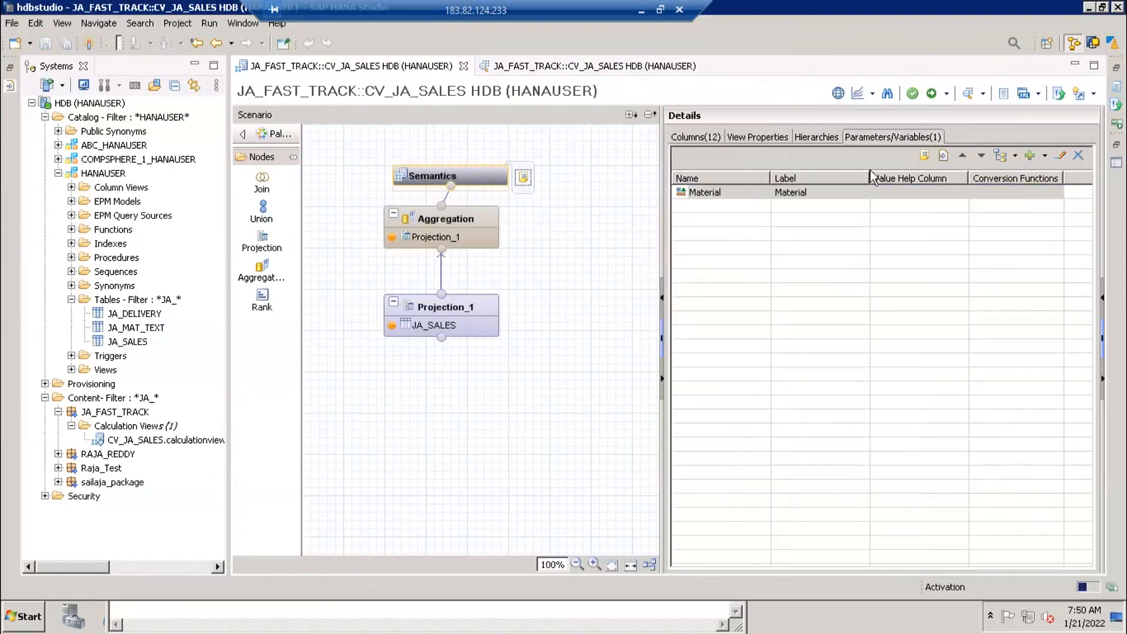
Step: Start the data preview with two Material variable entries using the Equal operator, M1 and M3
{"action": "left_click", "coordinate": [968, 96]}
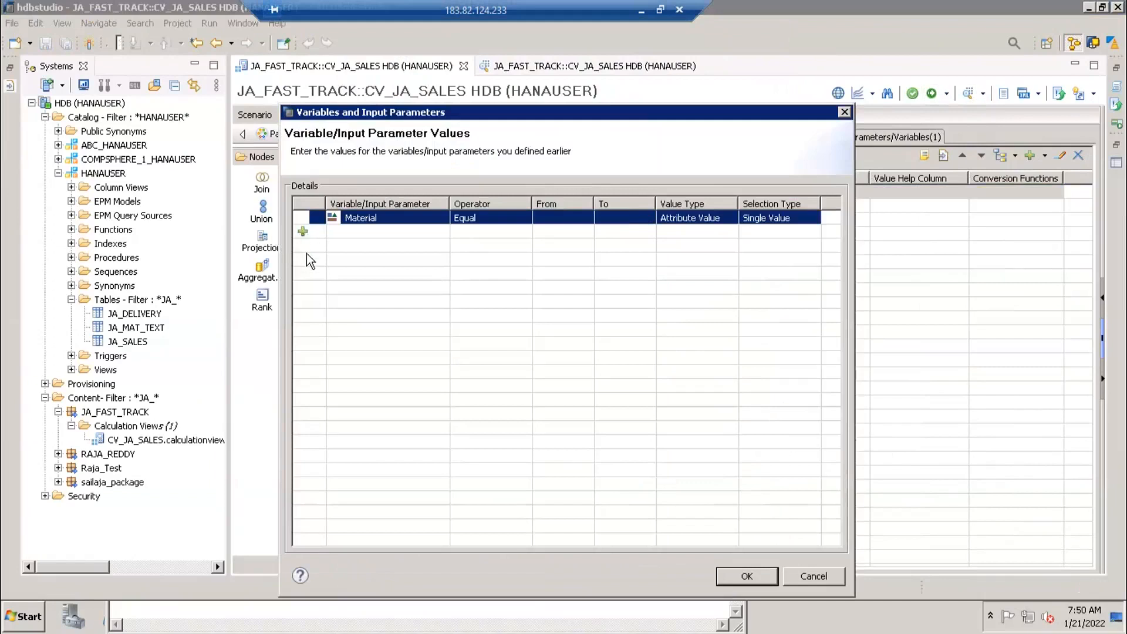
{"action": "left_click", "coordinate": [301, 231]}
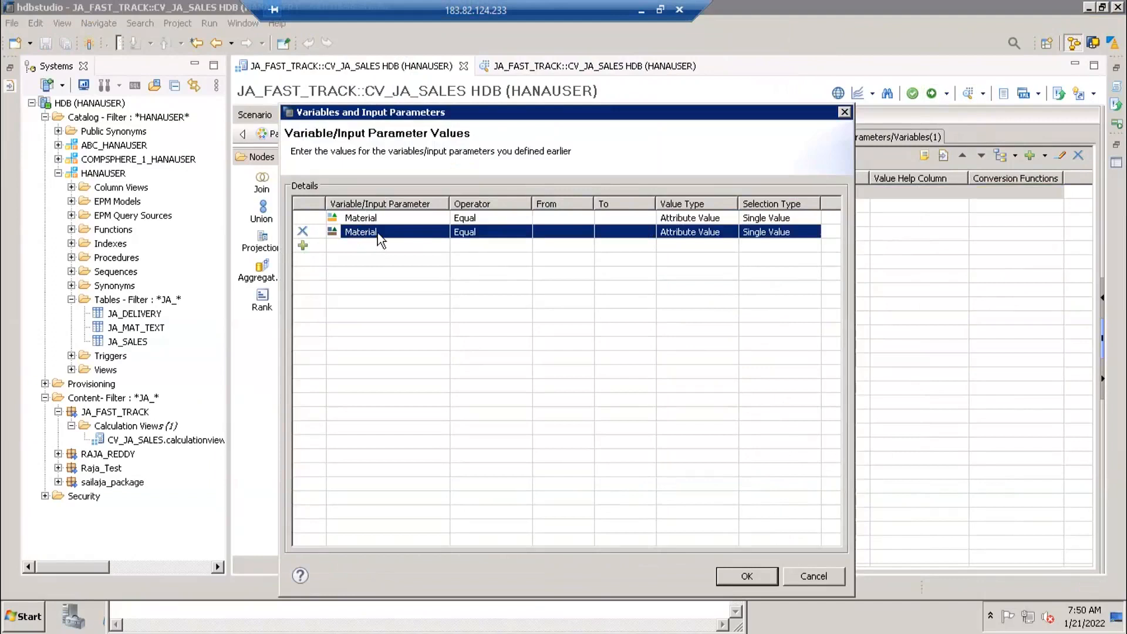
{"action": "left_click", "coordinate": [571, 217]}
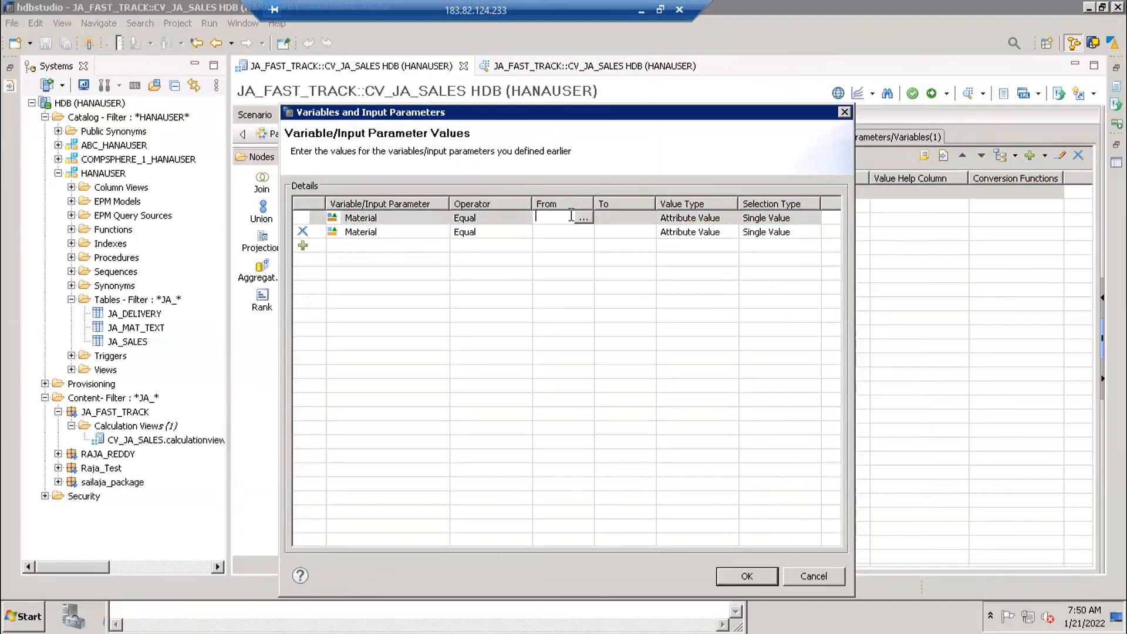
{"action": "type", "text": "M1"}
{"action": "left_click", "coordinate": [548, 232]}
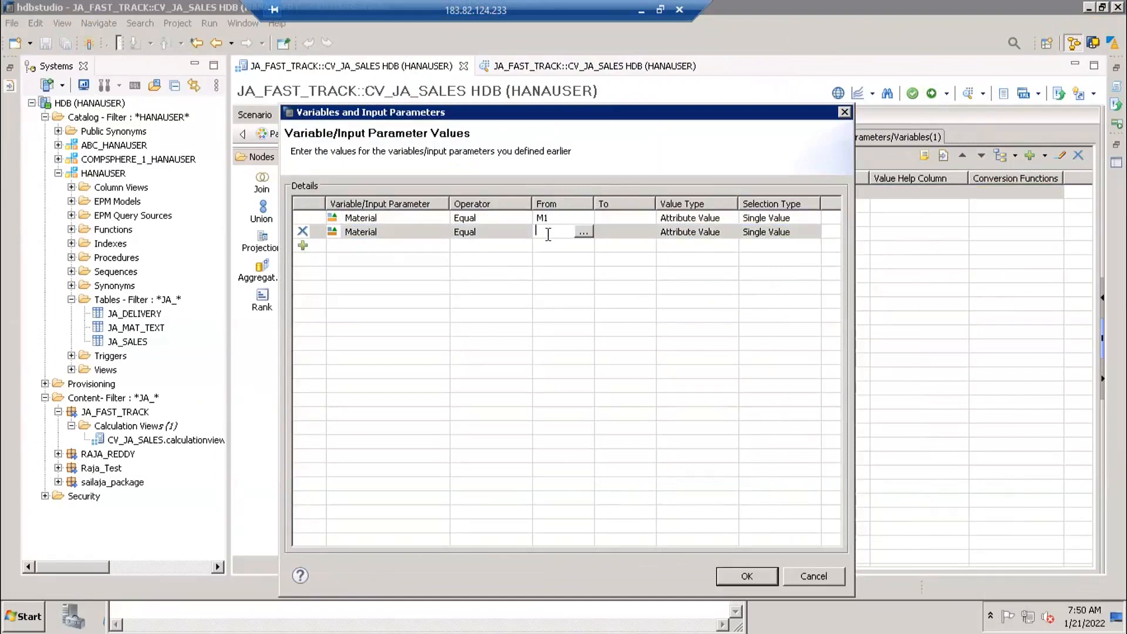
{"action": "type", "text": "M3"}
{"action": "left_click", "coordinate": [512, 245]}
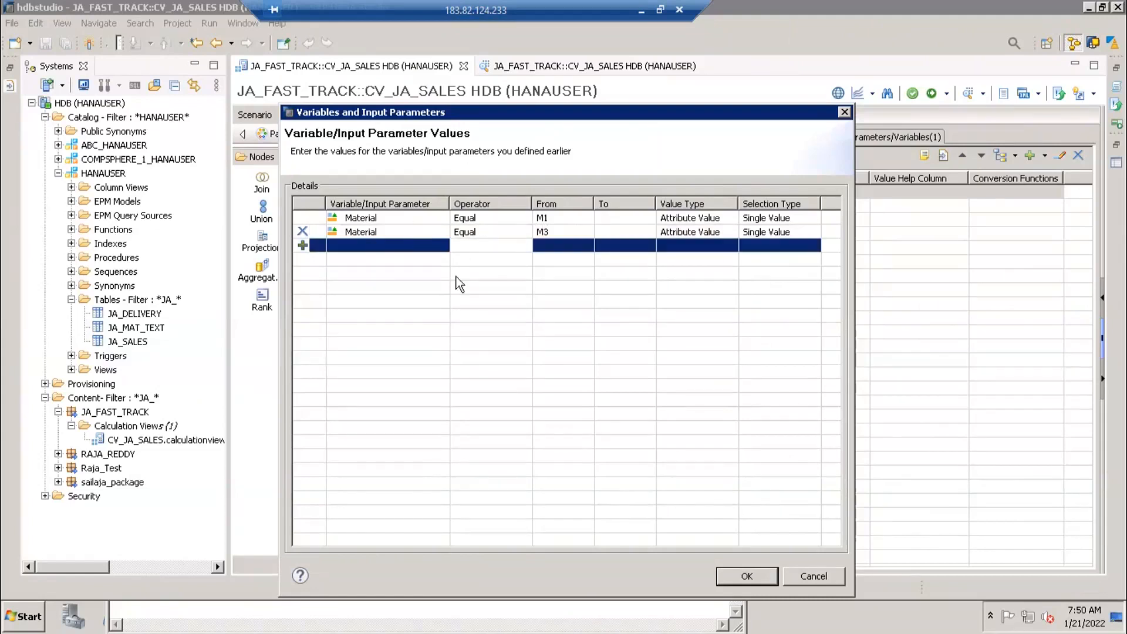
{"action": "left_click", "coordinate": [731, 576]}
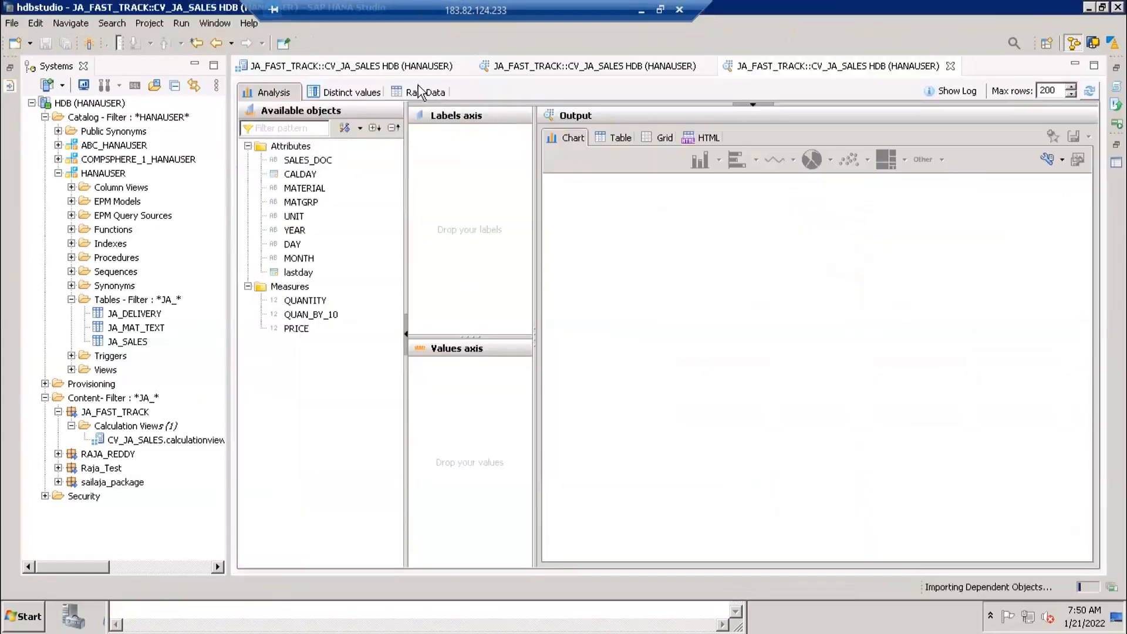
Step: Show the raw data of the new preview and examine the MATERIAL values of the retrieved rows
{"action": "left_click", "coordinate": [423, 92]}
{"action": "left_click", "coordinate": [424, 150]}
{"action": "left_click", "coordinate": [423, 161]}
{"action": "left_click", "coordinate": [422, 150]}
{"action": "left_click", "coordinate": [417, 162]}
{"action": "left_click", "coordinate": [416, 203]}
{"action": "left_click", "coordinate": [420, 175]}
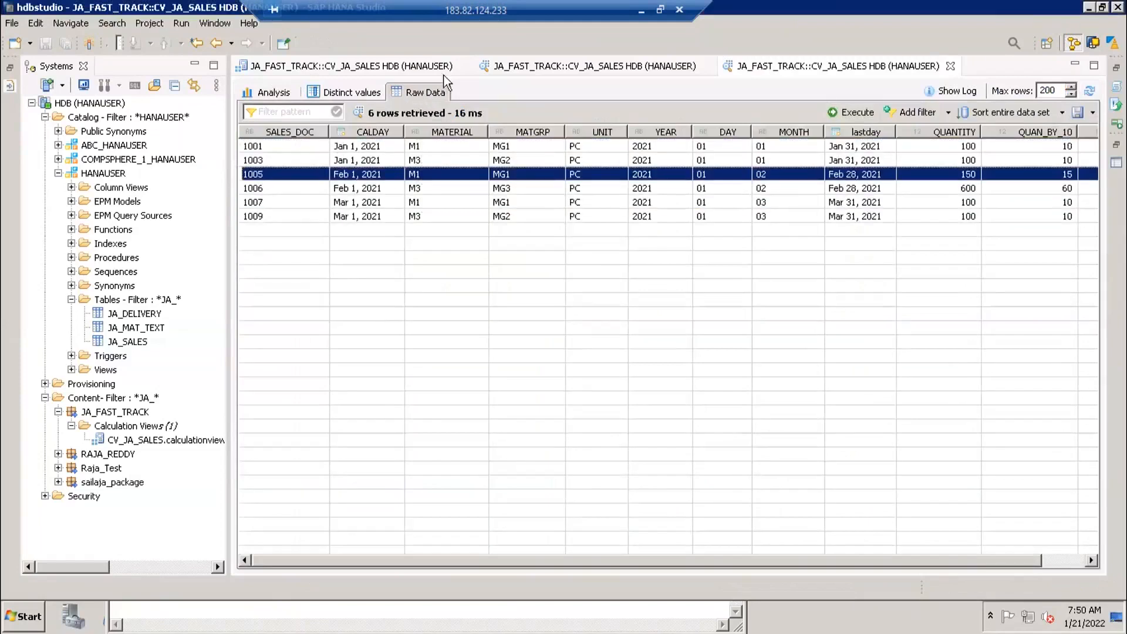
Step: In the calculation view, try adding a Constant default value with the Equal operator to the Material variable, remove it and confirm the definition
{"action": "left_click", "coordinate": [390, 69]}
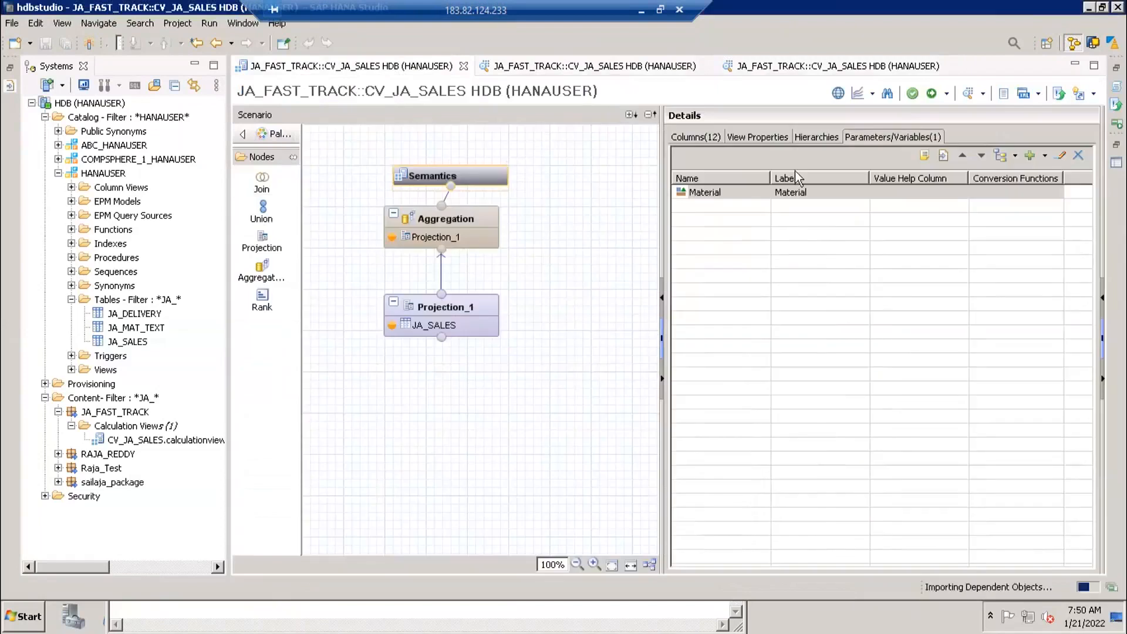
{"action": "double_click", "coordinate": [722, 197]}
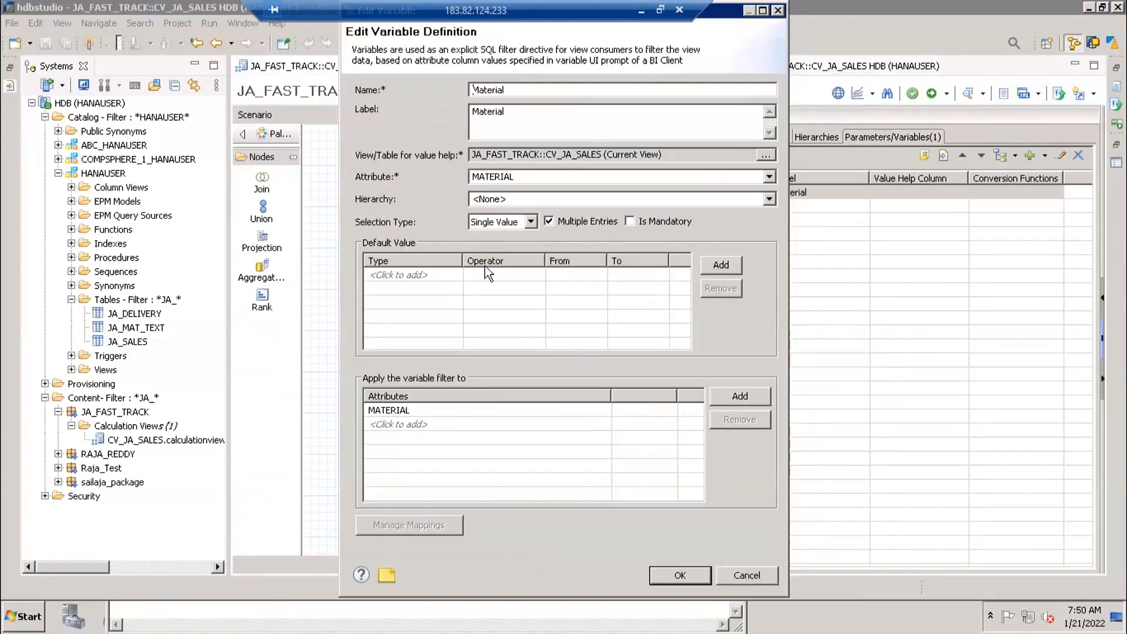
{"action": "left_click", "coordinate": [424, 276]}
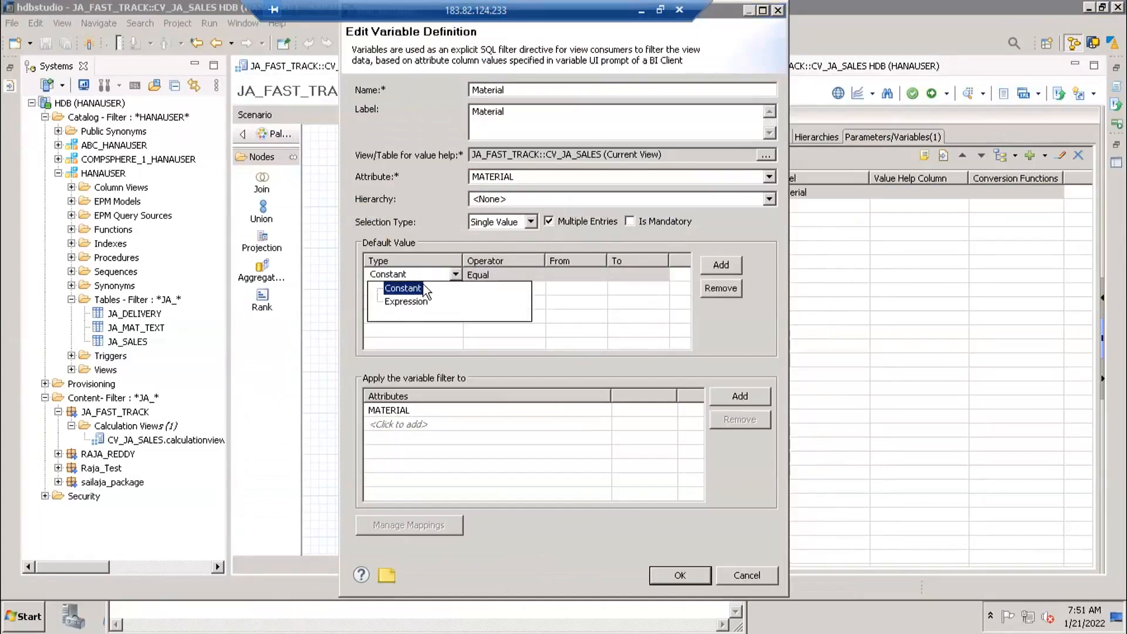
{"action": "left_click", "coordinate": [639, 308]}
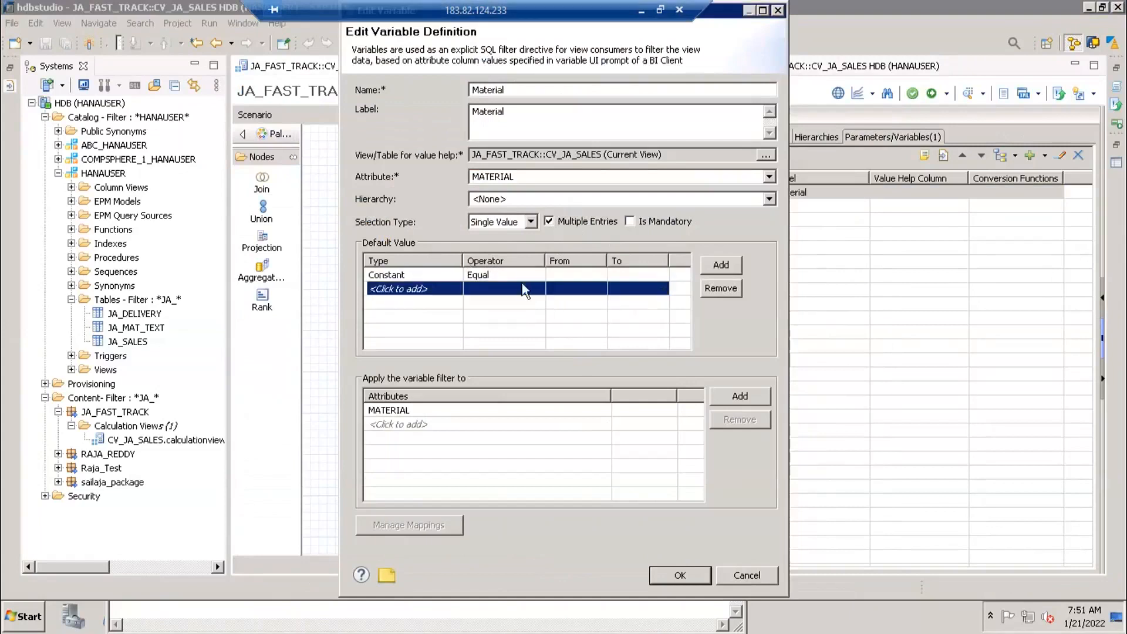
{"action": "left_click", "coordinate": [611, 277]}
{"action": "left_click", "coordinate": [723, 291]}
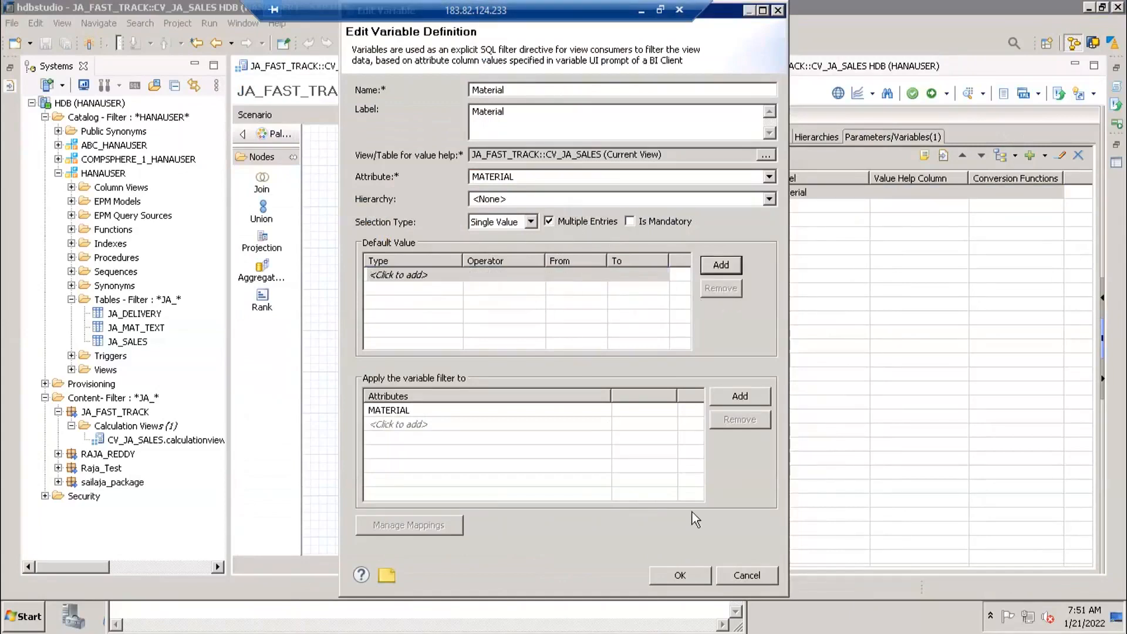
{"action": "left_click", "coordinate": [684, 574]}
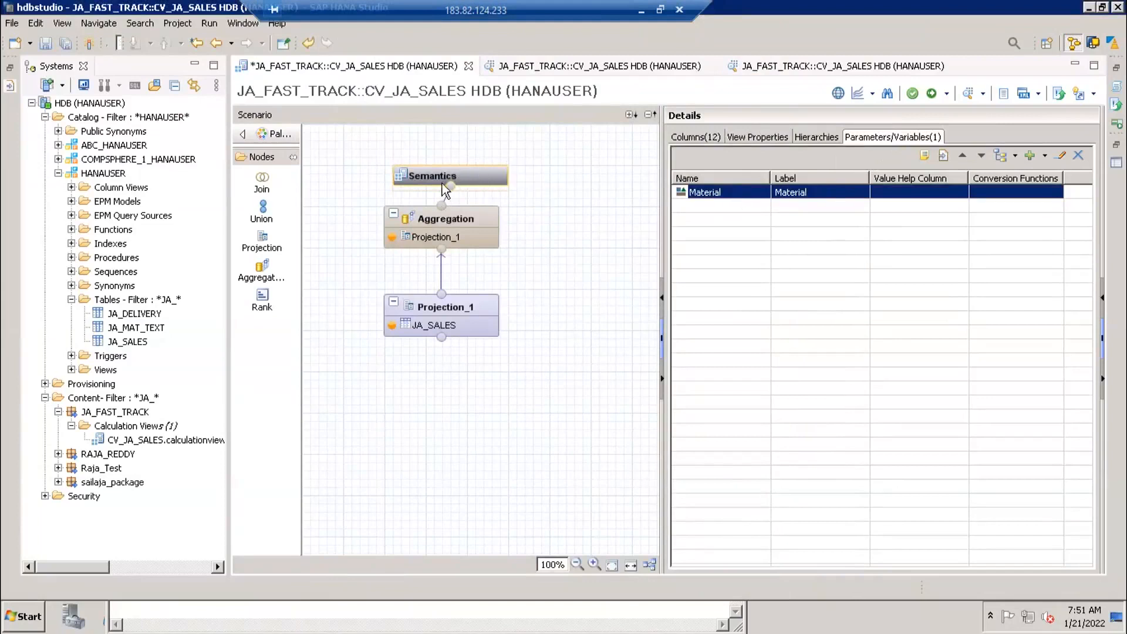
Step: Compare the Semantics, Projection_1 and Aggregation nodes to see where calculated columns, input parameters and variables can be defined
{"action": "mouse_move", "coordinate": [470, 311]}
{"action": "left_click", "coordinate": [473, 175]}
{"action": "mouse_move", "coordinate": [470, 177]}
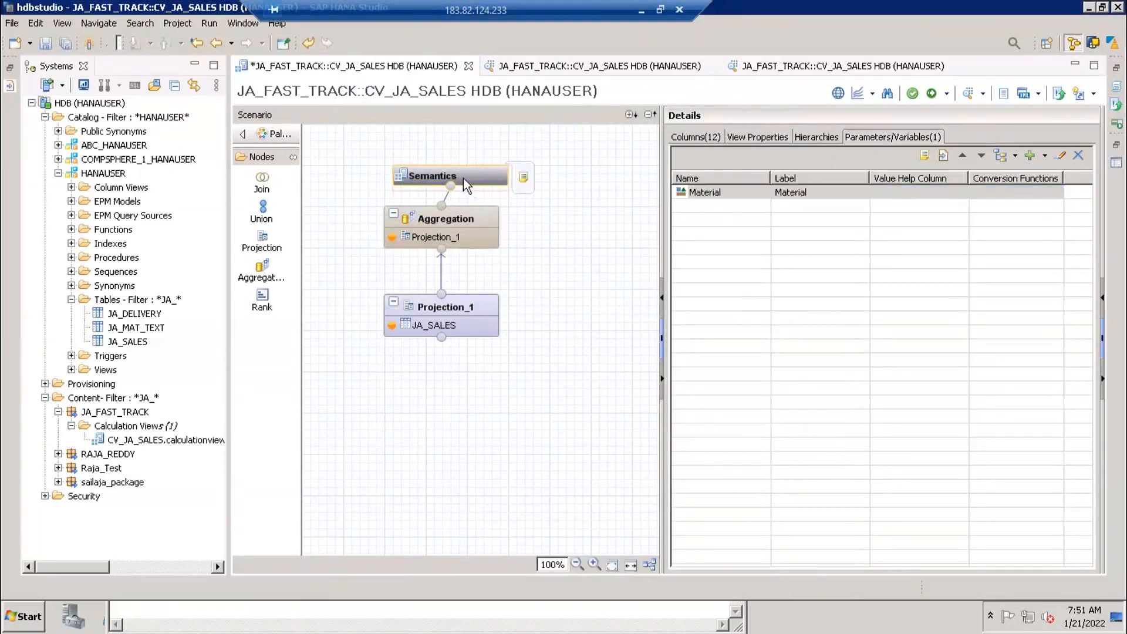
{"action": "left_click_drag", "start_coordinate": [340, 144], "coordinate": [574, 374]}
{"action": "left_click", "coordinate": [474, 175]}
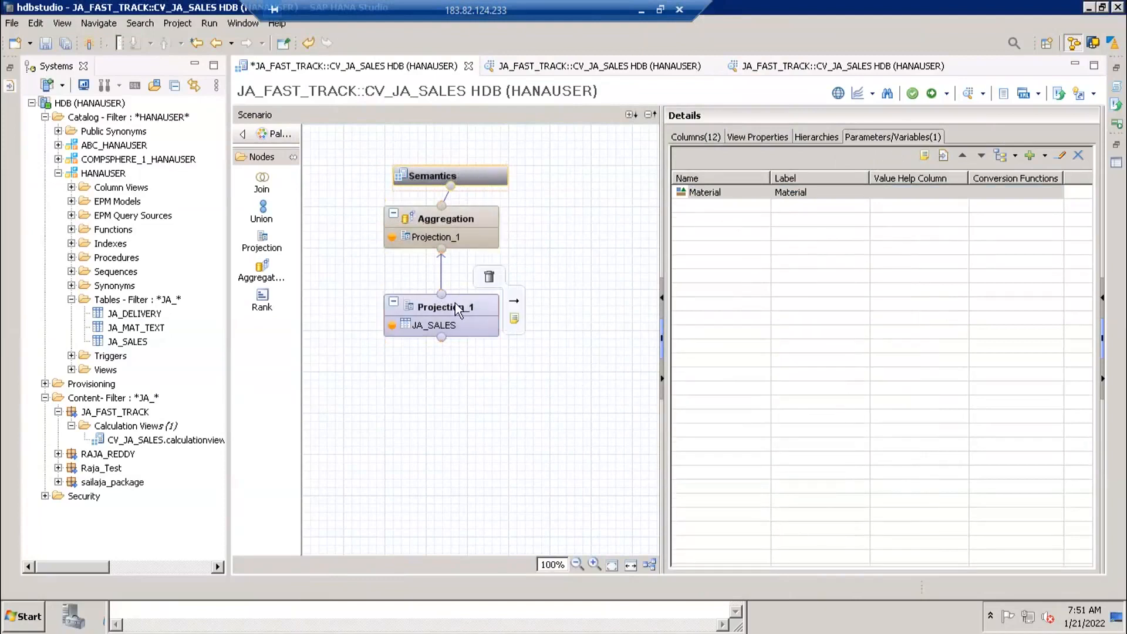
{"action": "left_click", "coordinate": [457, 309]}
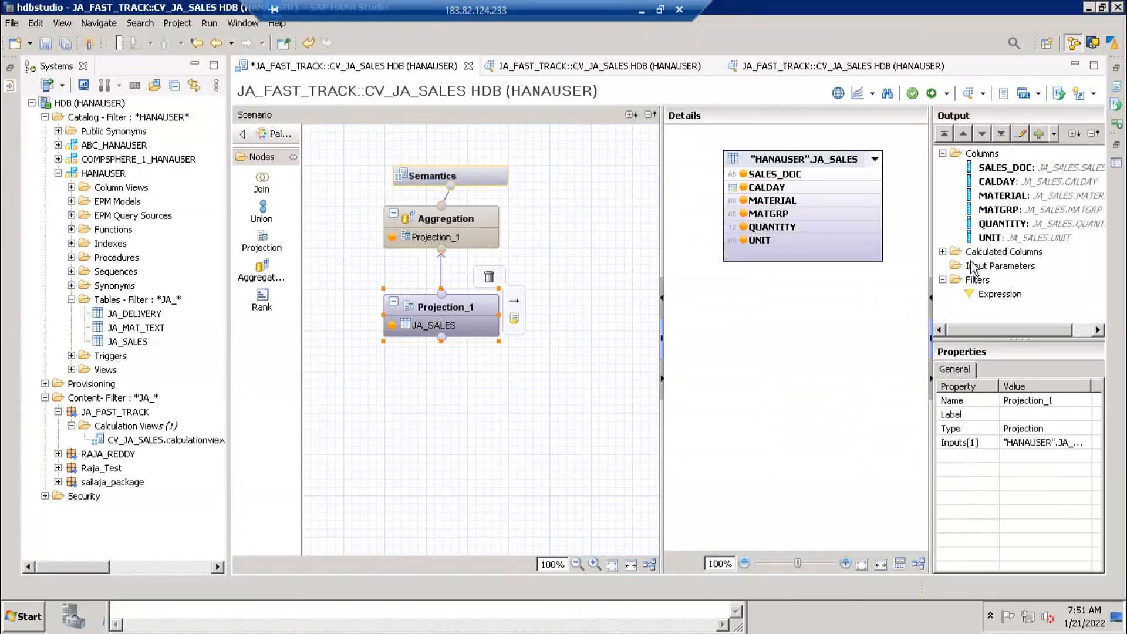
{"action": "left_click", "coordinate": [463, 219]}
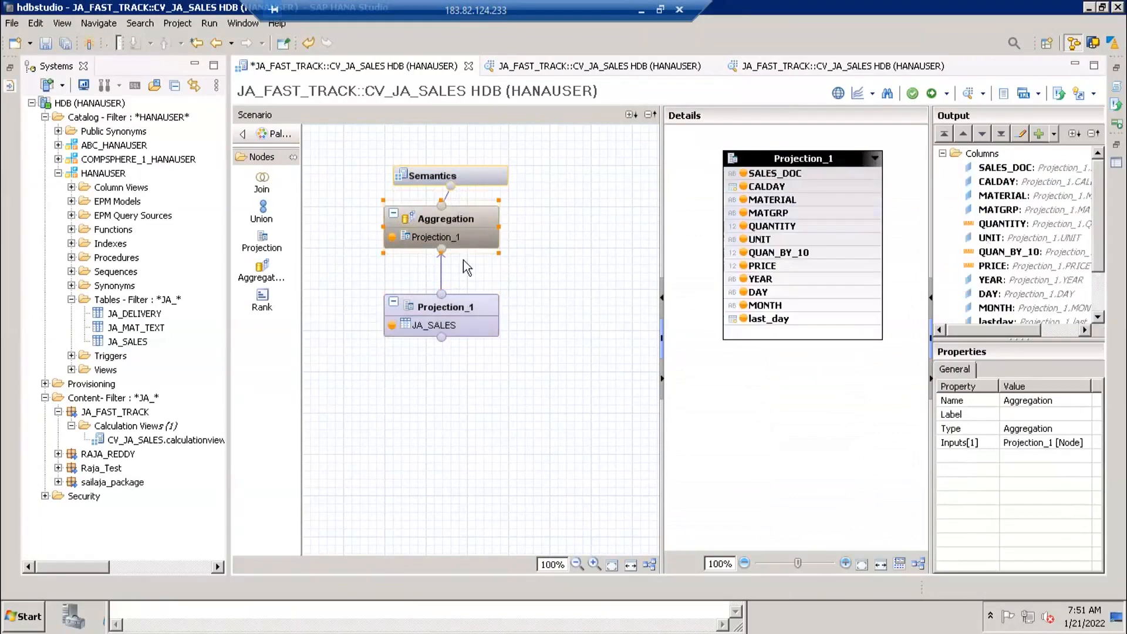
{"action": "left_click", "coordinate": [943, 154]}
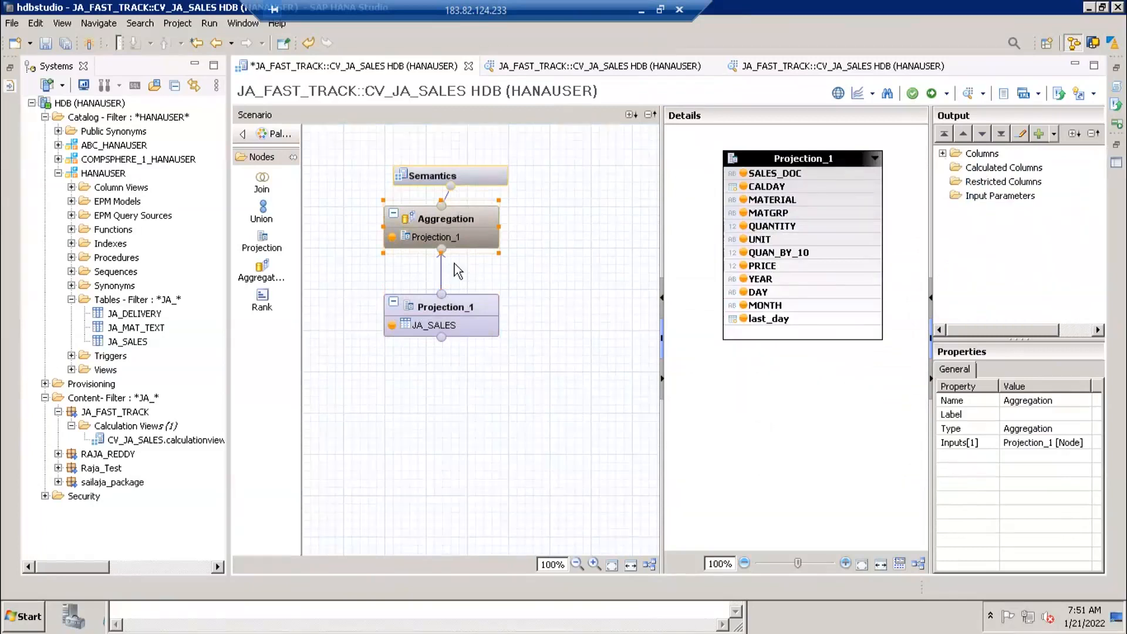
{"action": "left_click", "coordinate": [463, 177]}
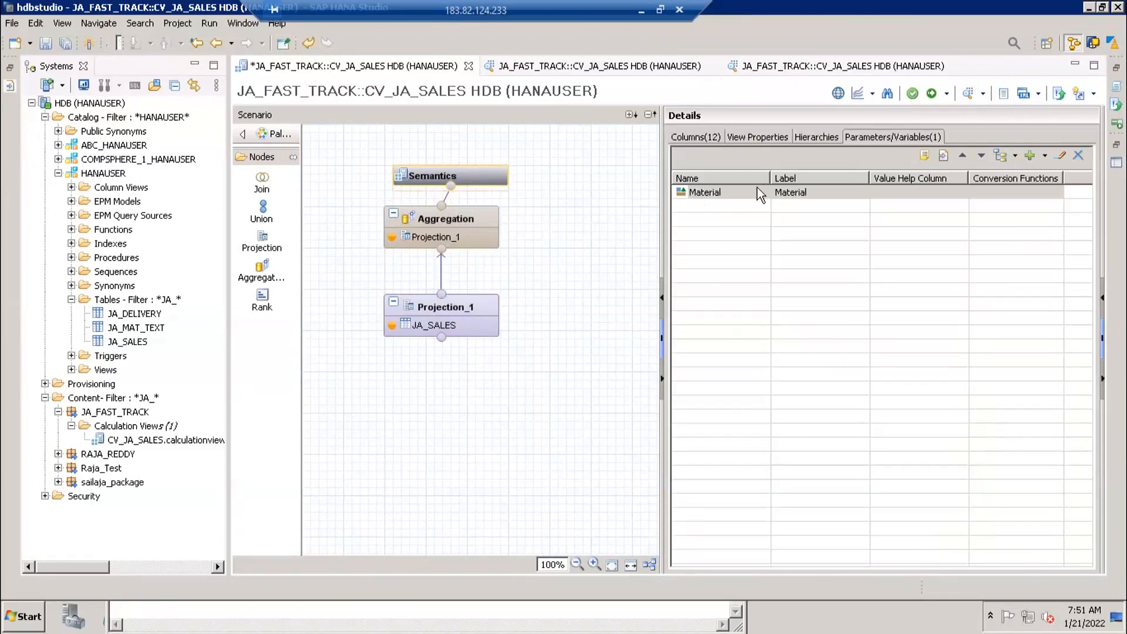
Step: Review the variable assignments in the Semantics column list against the output objects of the Projection_1 node
{"action": "left_click_drag", "start_coordinate": [456, 260], "coordinate": [556, 317]}
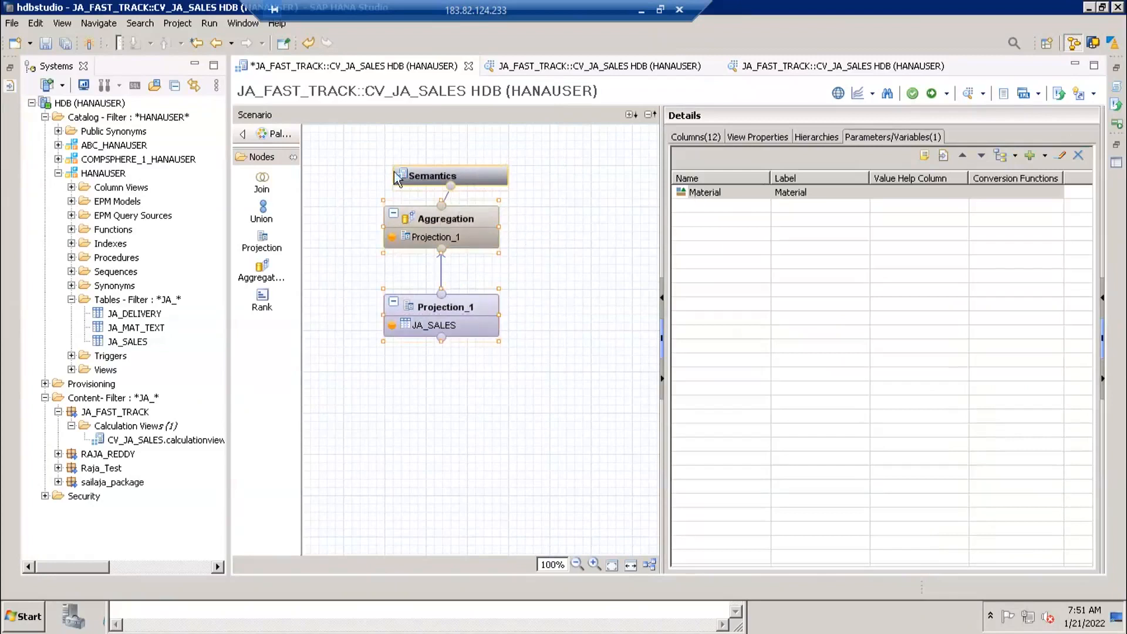
{"action": "left_click_drag", "start_coordinate": [368, 150], "coordinate": [453, 261]}
{"action": "left_click", "coordinate": [548, 238]}
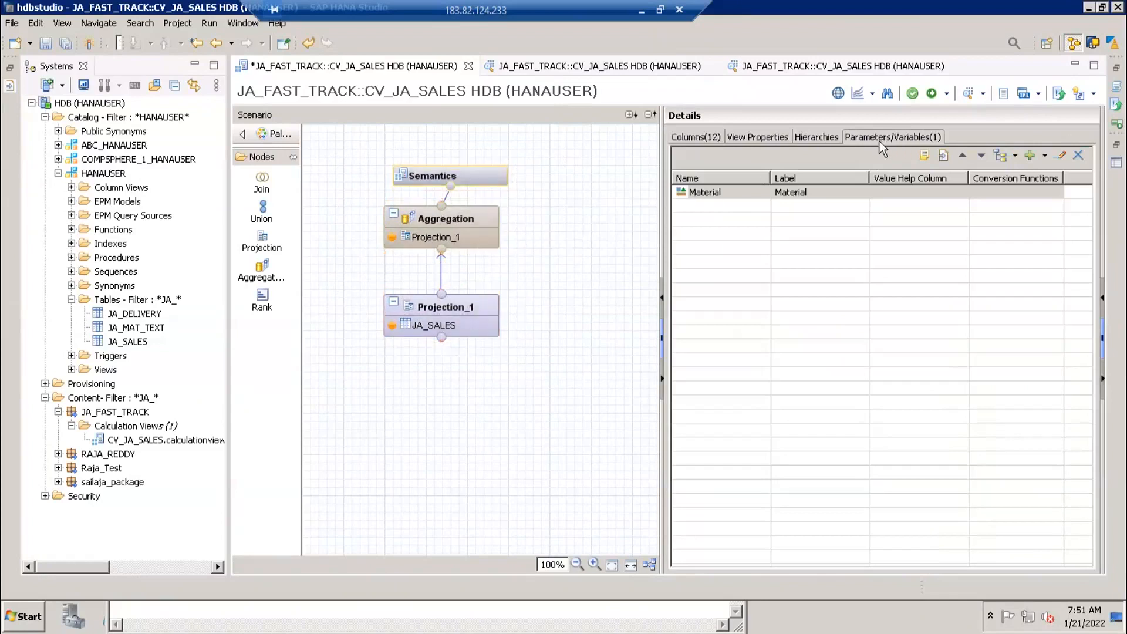
{"action": "left_click", "coordinate": [700, 139]}
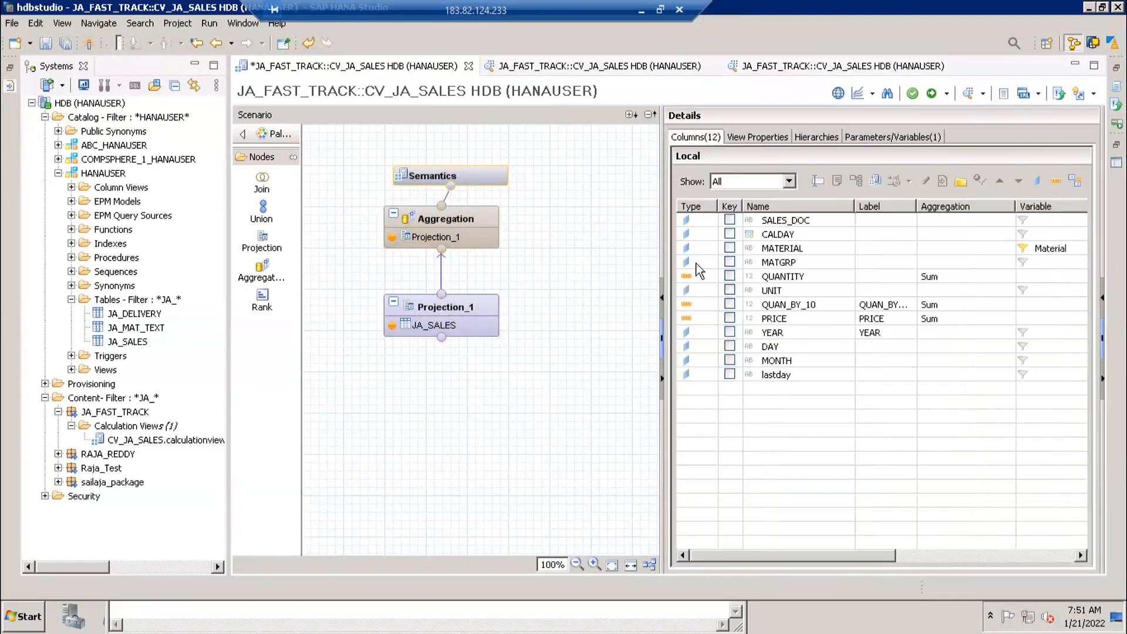
{"action": "left_click", "coordinate": [455, 309]}
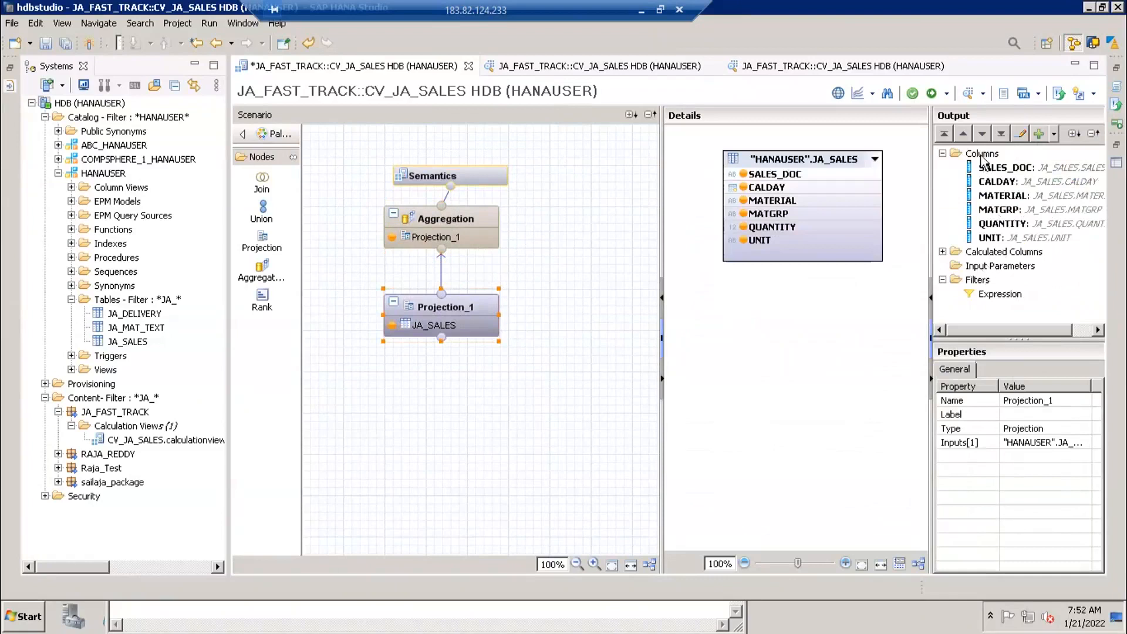
{"action": "left_click", "coordinate": [459, 181]}
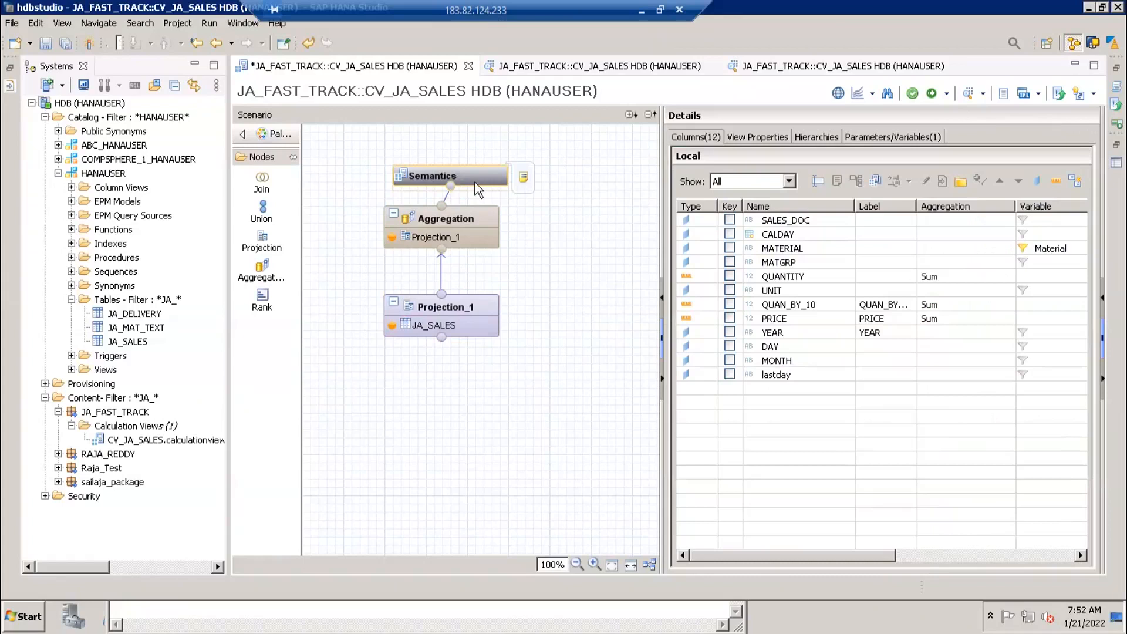
Step: Compare the Projection_1 and Aggregation nodes to see where new input parameters can be created
{"action": "left_click", "coordinate": [454, 311]}
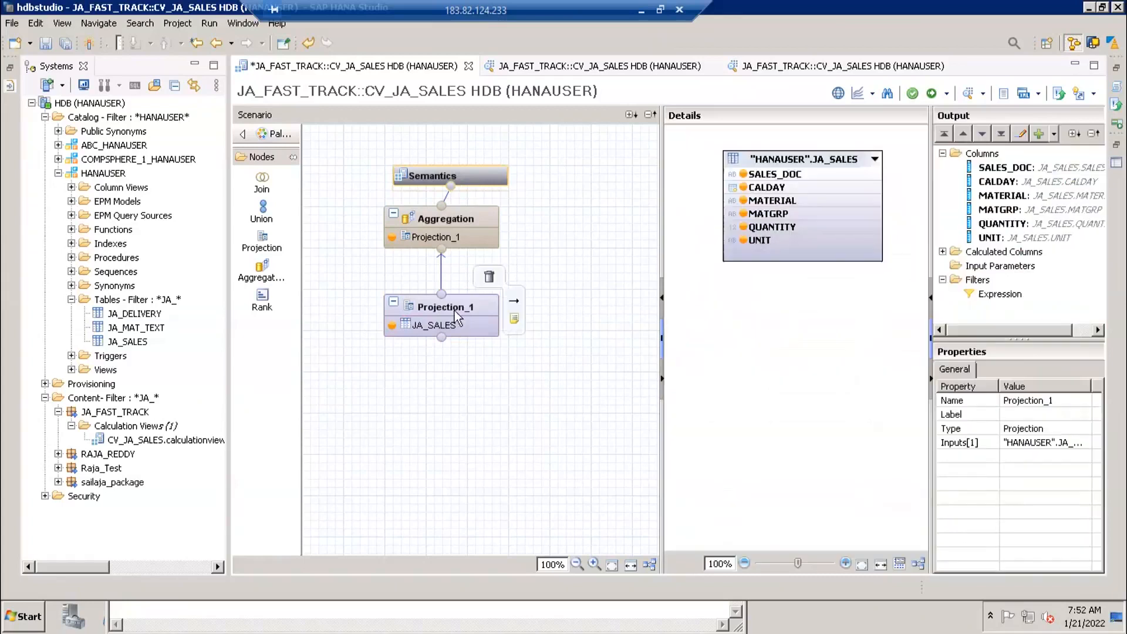
{"action": "left_click", "coordinate": [987, 269]}
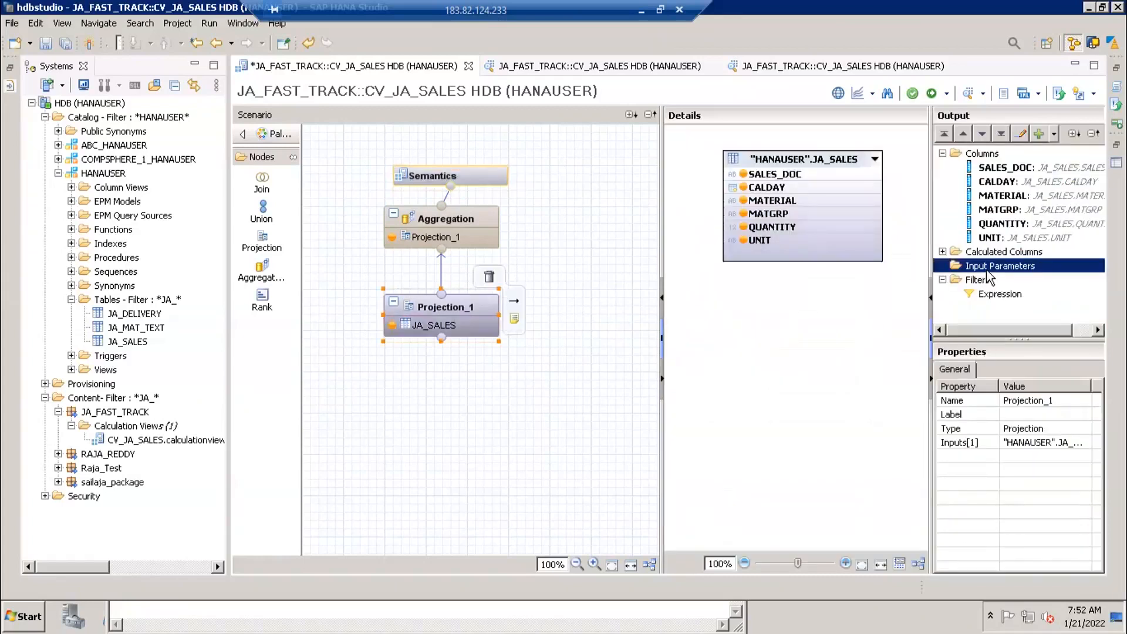
{"action": "left_click", "coordinate": [478, 216]}
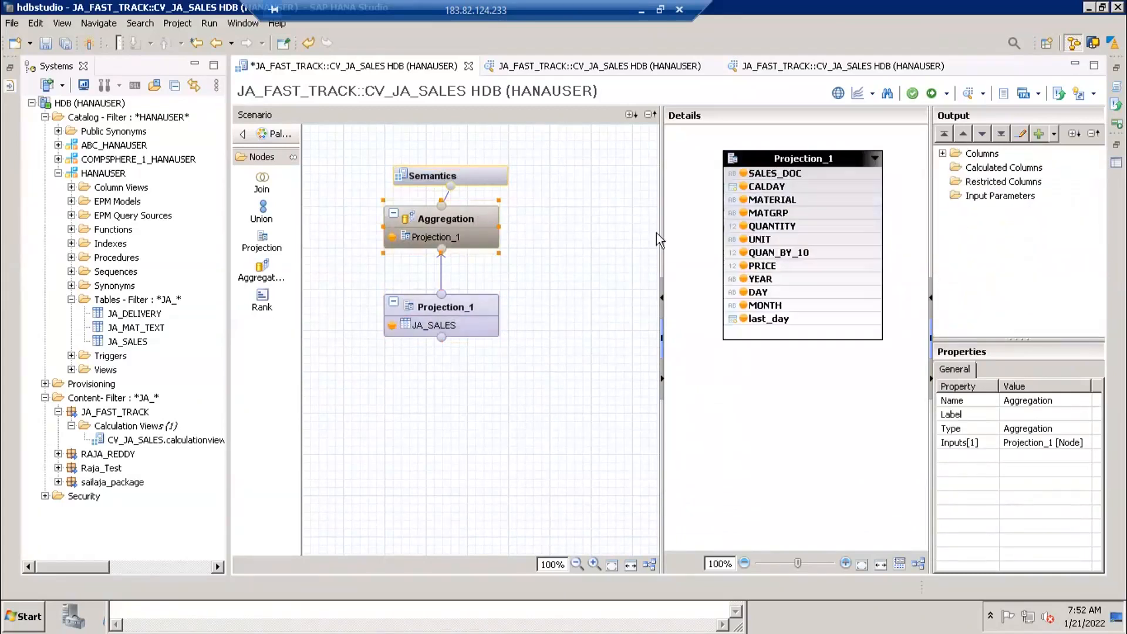
{"action": "left_click", "coordinate": [975, 198]}
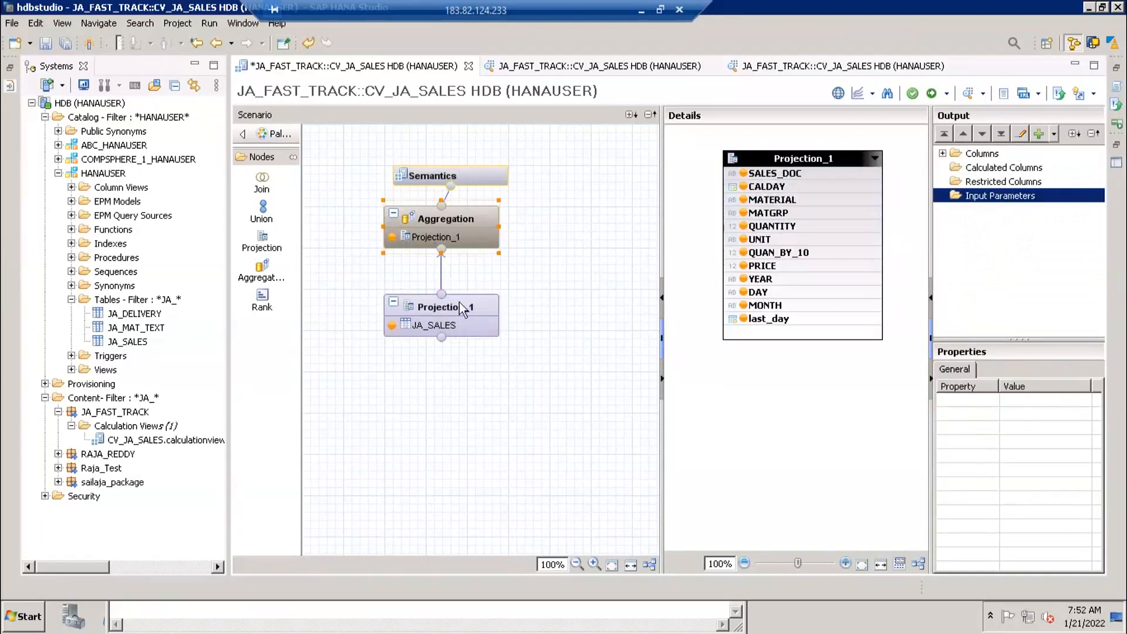
{"action": "left_click", "coordinate": [446, 232]}
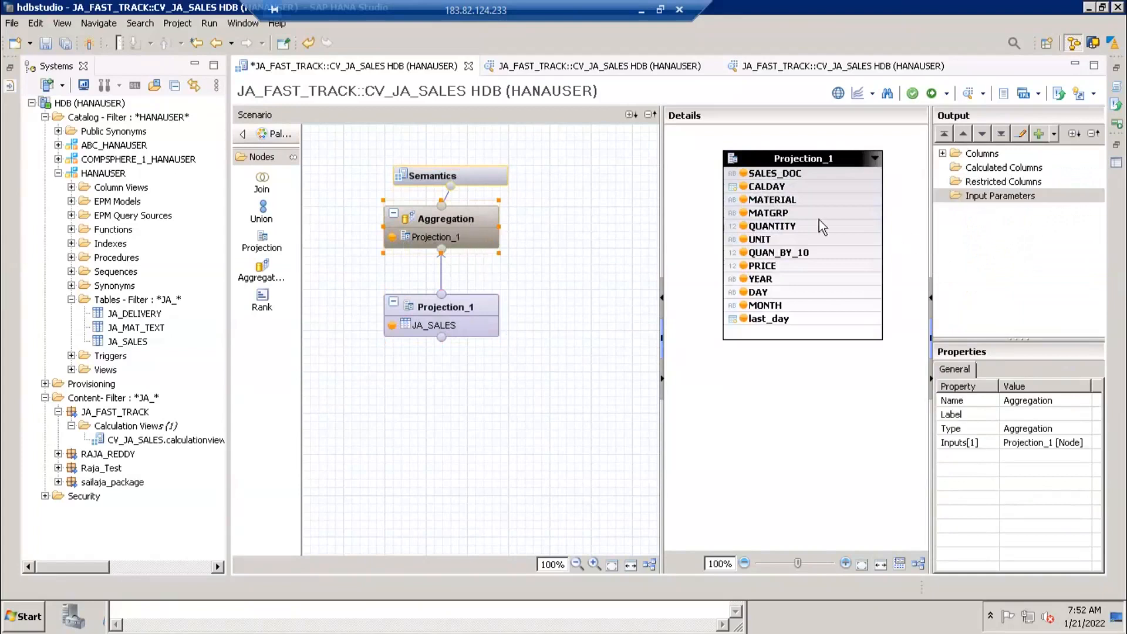
{"action": "left_click", "coordinate": [975, 199]}
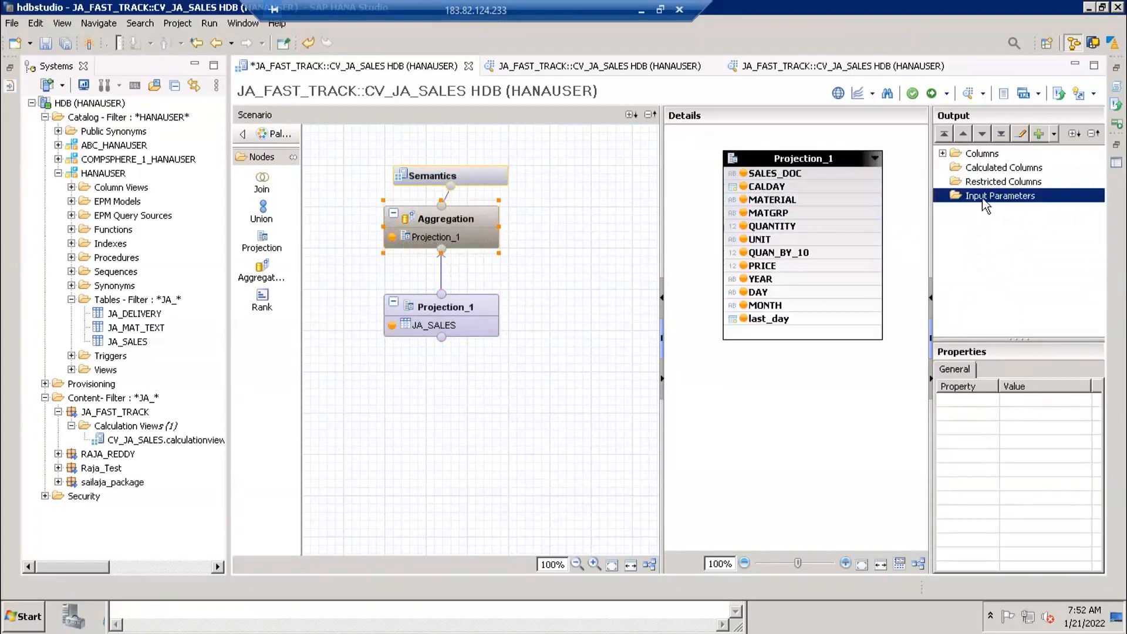
{"action": "right_click", "coordinate": [983, 199]}
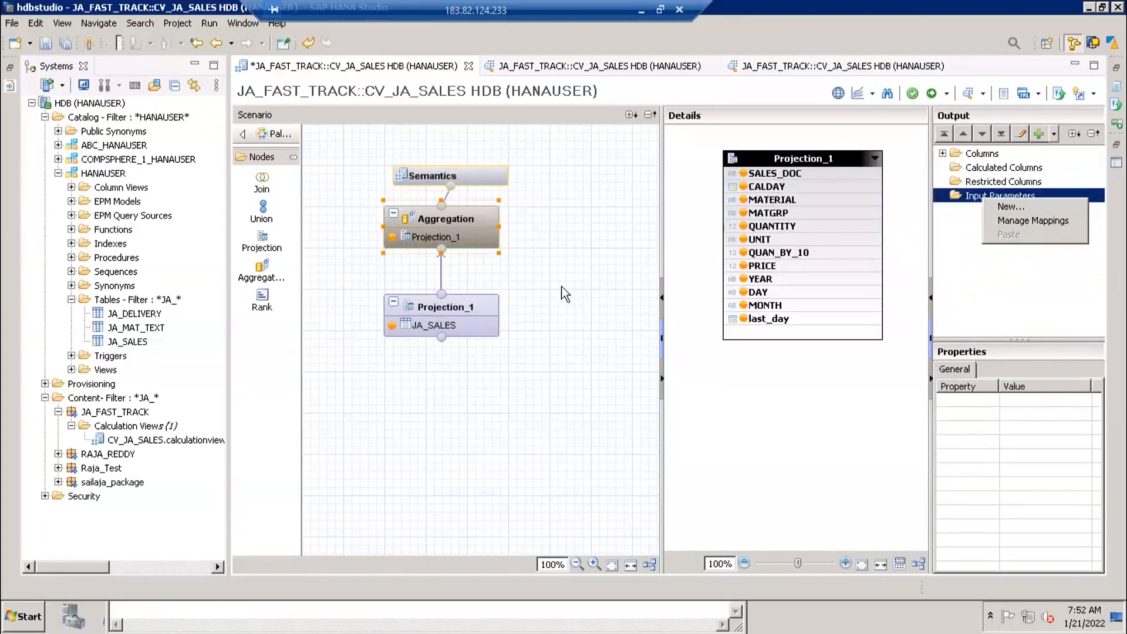
{"action": "left_click", "coordinate": [443, 308]}
{"action": "left_click", "coordinate": [986, 267]}
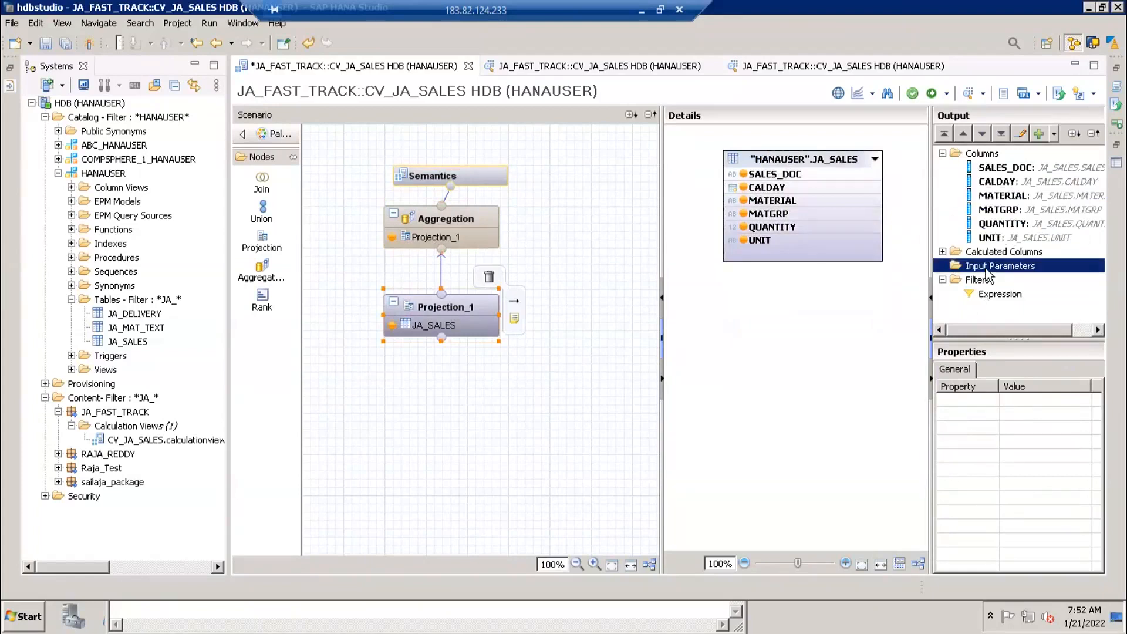
{"action": "right_click", "coordinate": [986, 270]}
{"action": "left_click", "coordinate": [469, 306]}
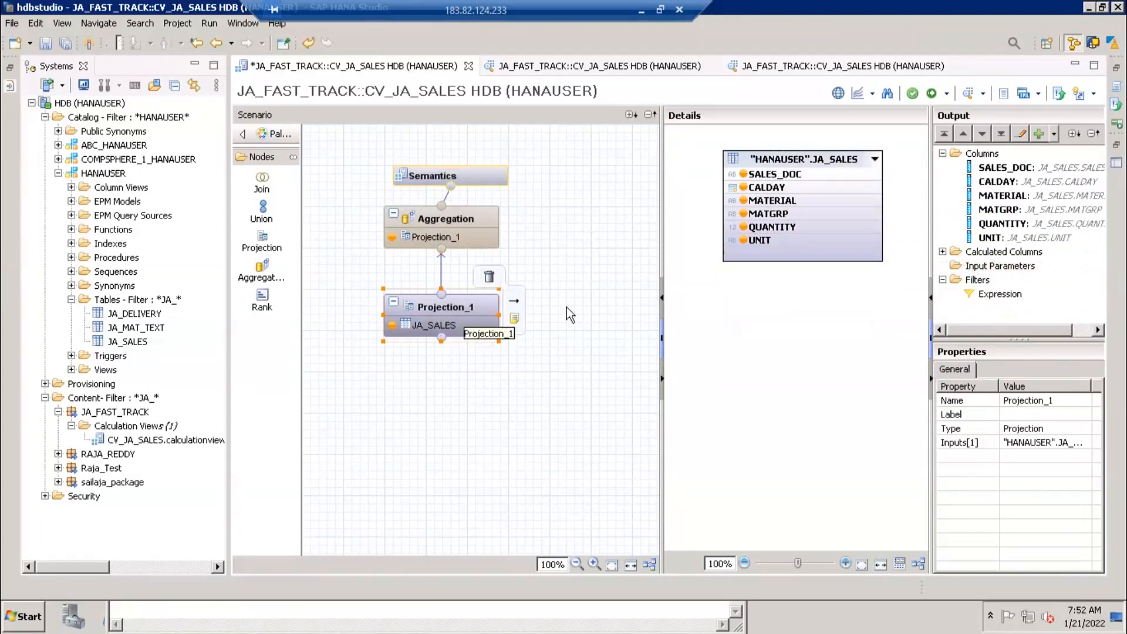
{"action": "right_click", "coordinate": [998, 270]}
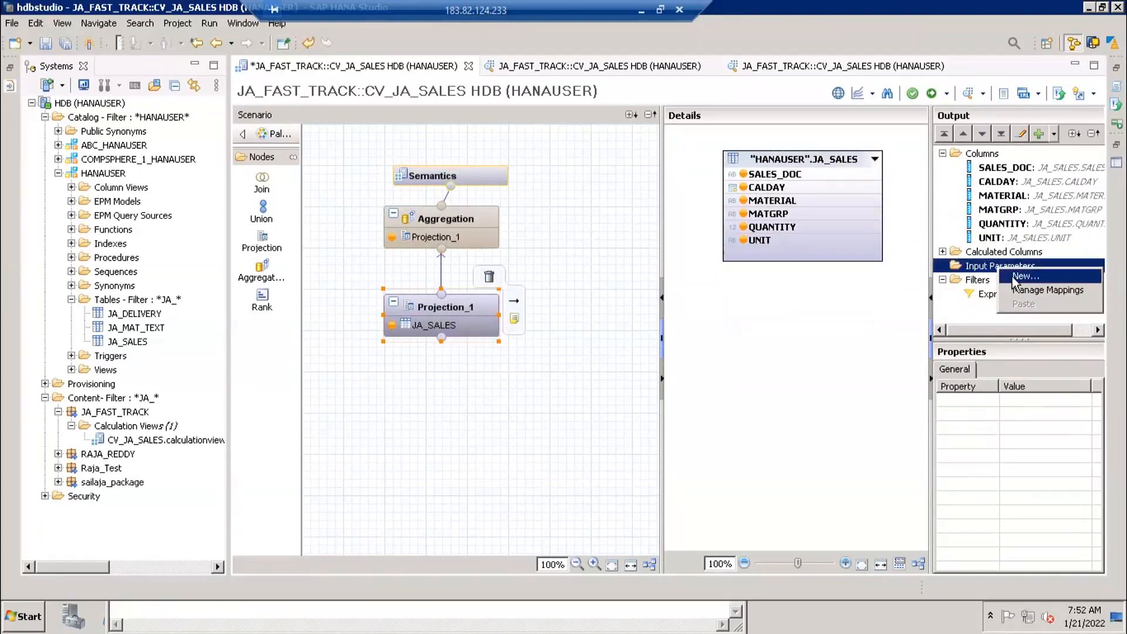
{"action": "left_click", "coordinate": [1012, 275]}
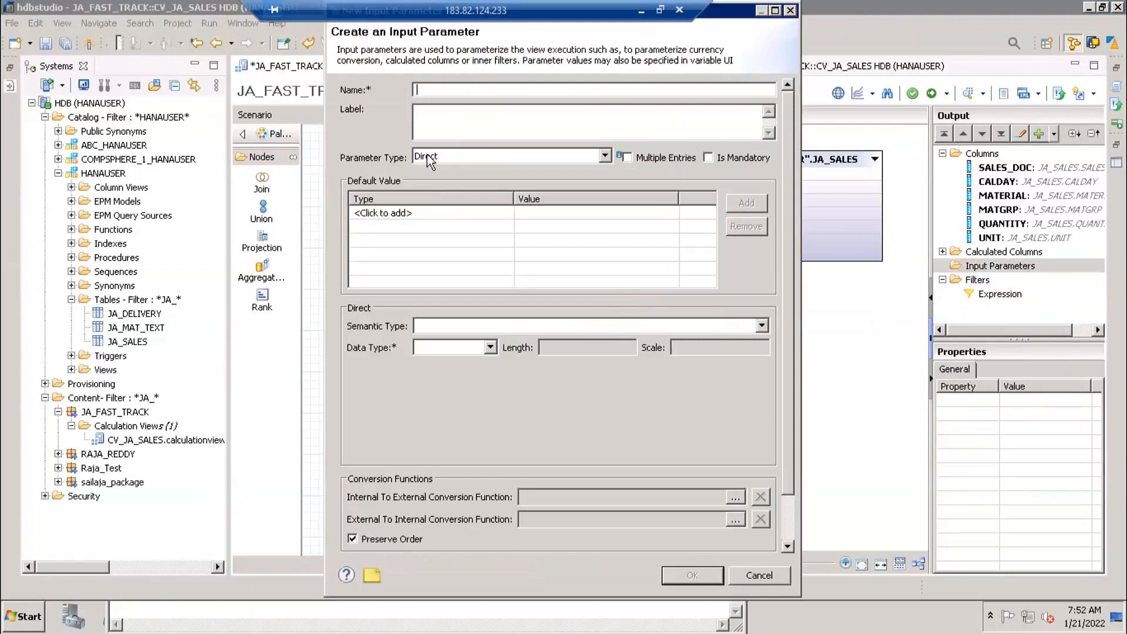
{"action": "type", "text": "Material"}
{"action": "key", "text": "Tab"}
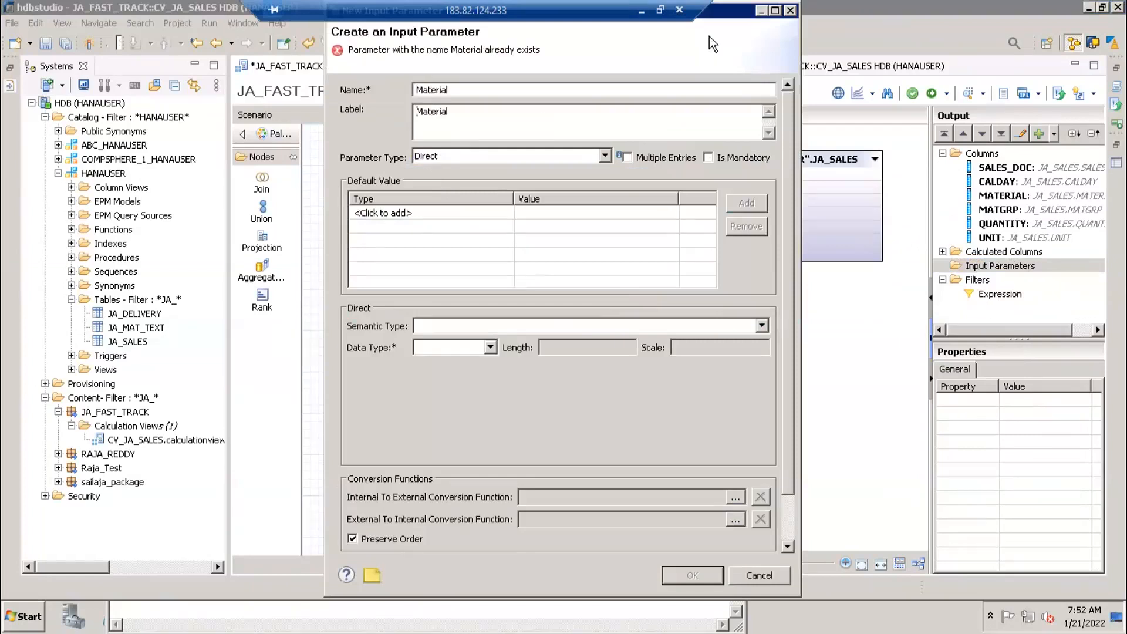
{"action": "left_click", "coordinate": [790, 12]}
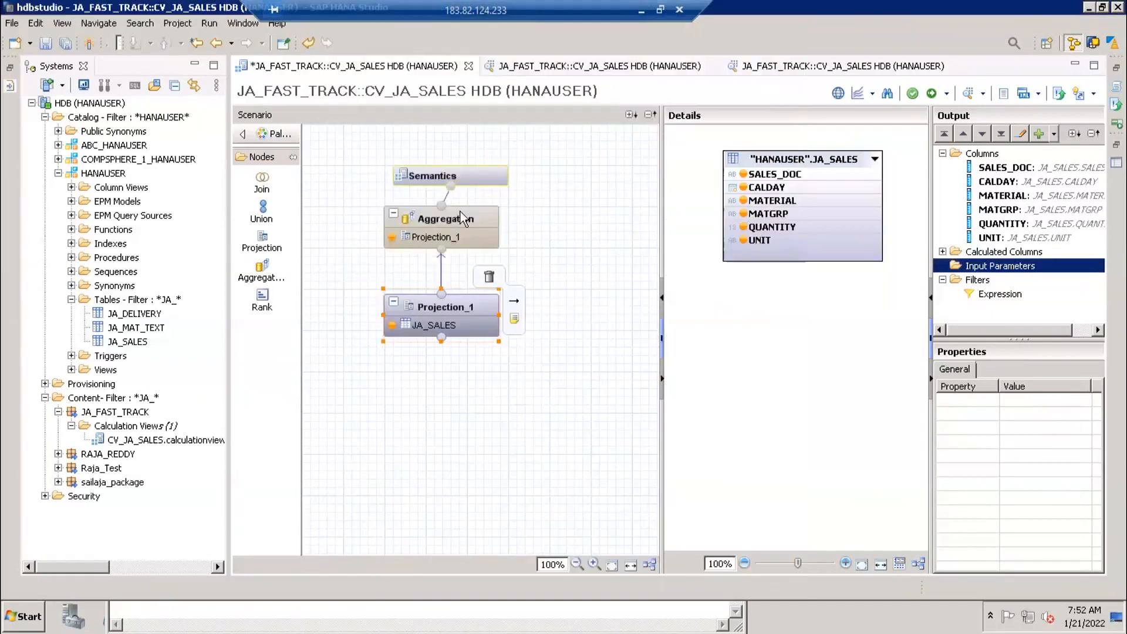
Step: Start a new input parameter in the Projection_1 node with IP_MATGRP as both its name and label
{"action": "left_click", "coordinate": [459, 174]}
{"action": "left_click", "coordinate": [467, 301]}
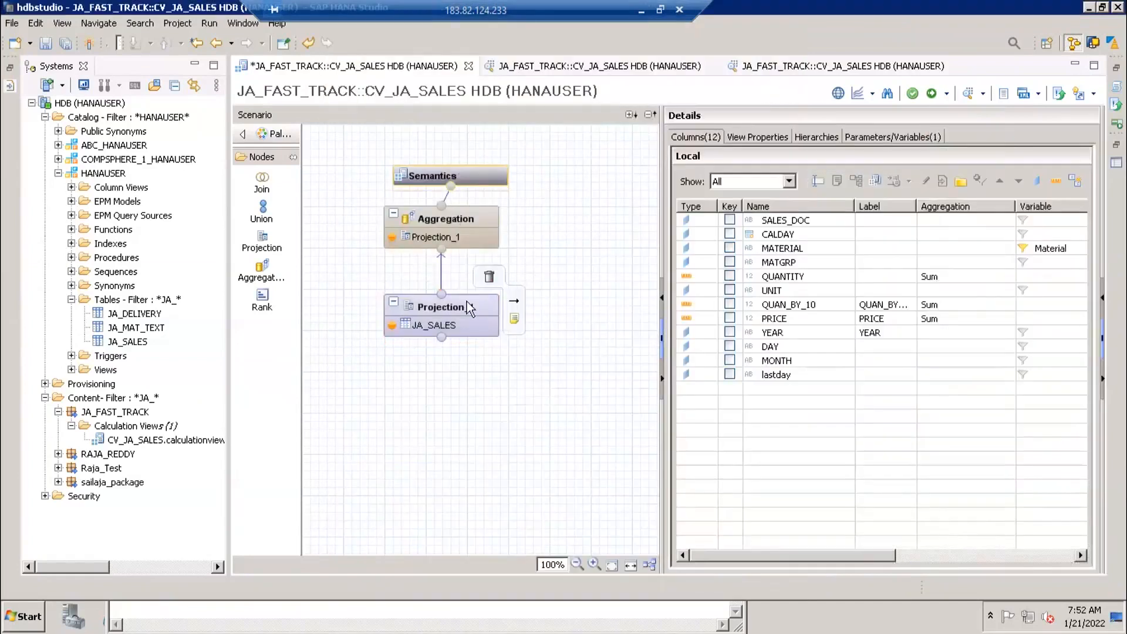
{"action": "right_click", "coordinate": [1026, 274]}
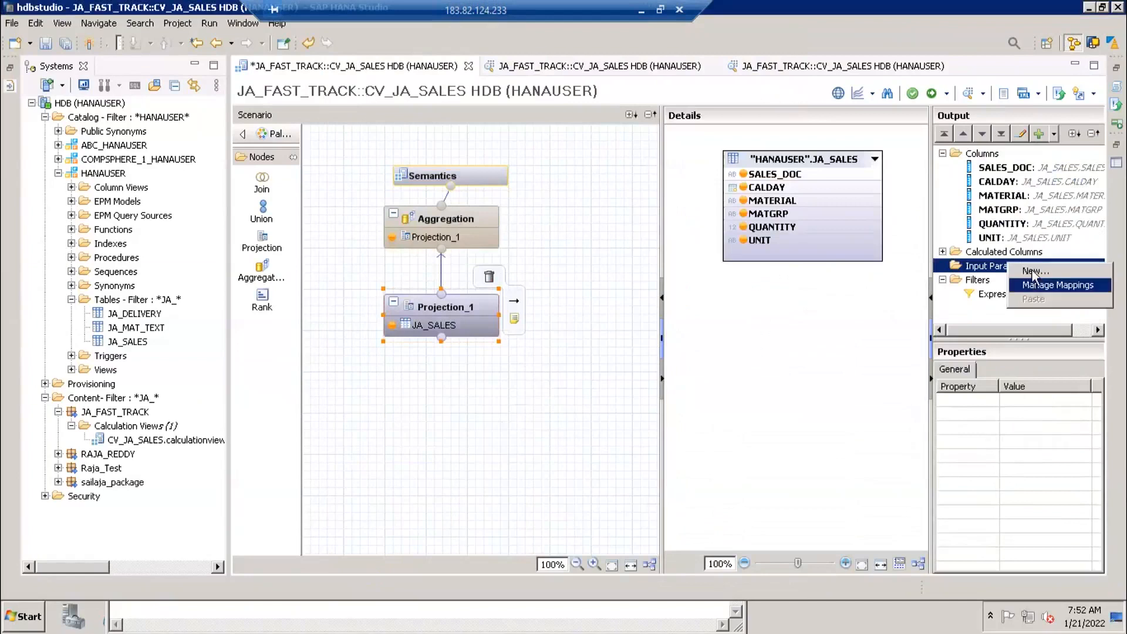
{"action": "left_click", "coordinate": [1032, 270]}
{"action": "type", "text": "MATGRP"}
{"action": "key", "text": "Tab"}
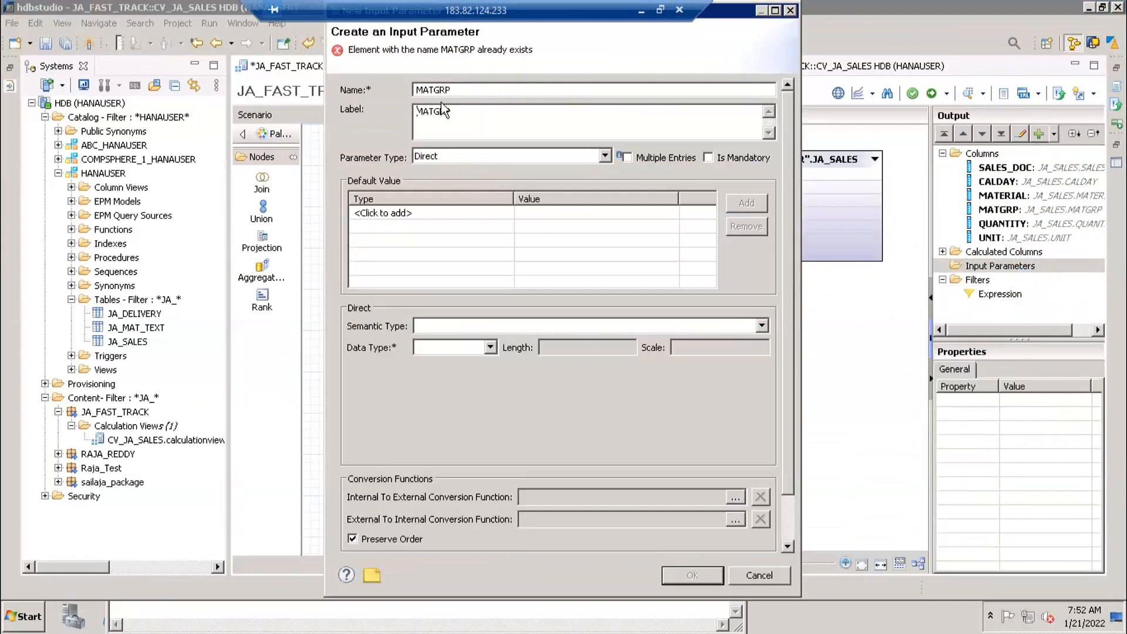
{"action": "left_click", "coordinate": [419, 91]}
{"action": "type", "text": "IP_"}
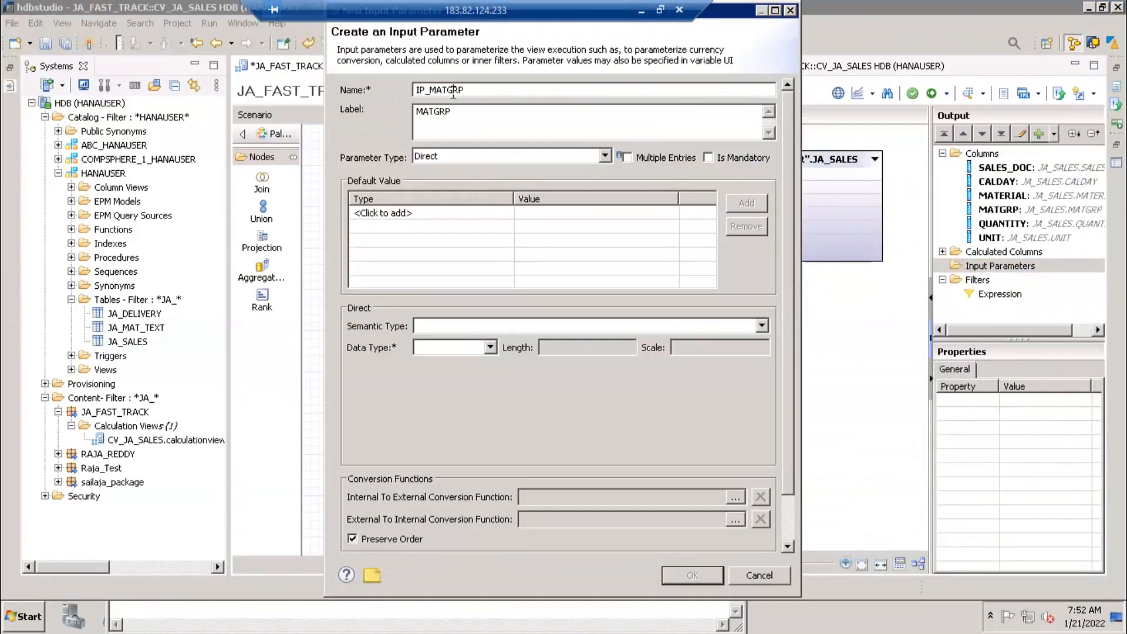
{"action": "left_click", "coordinate": [419, 110]}
{"action": "type", "text": "IP_"}
{"action": "left_click_drag", "start_coordinate": [800, 194], "coordinate": [799, 194]}
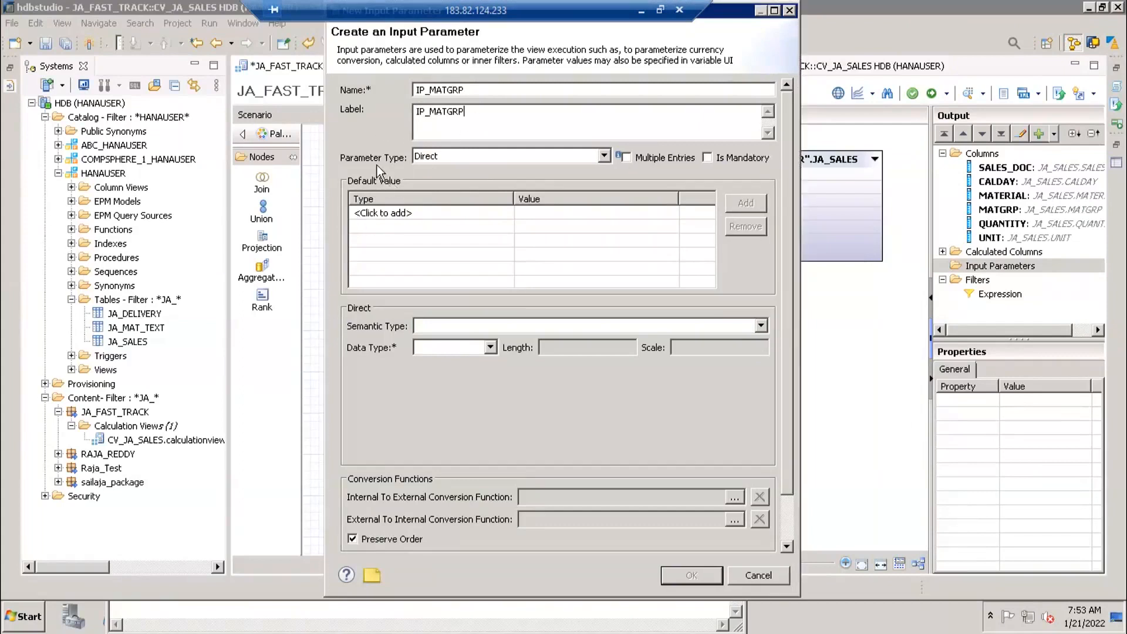
Step: Create the input parameter with type Column and reference column MATGRP, and activate the calculation view
{"action": "left_click", "coordinate": [473, 157]}
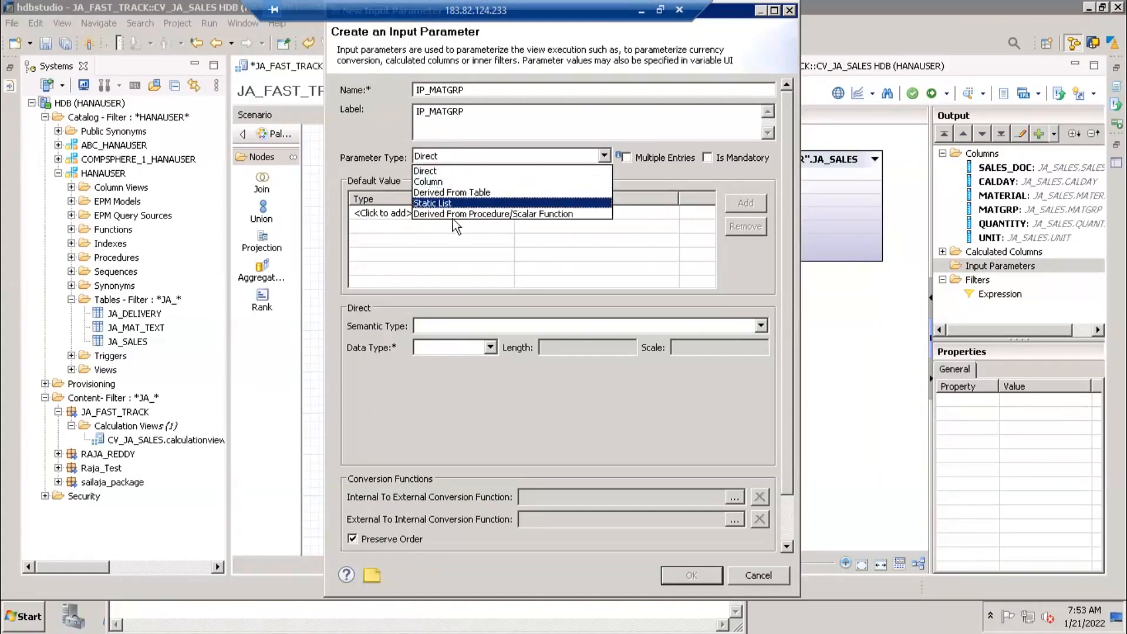
{"action": "left_click", "coordinate": [447, 185]}
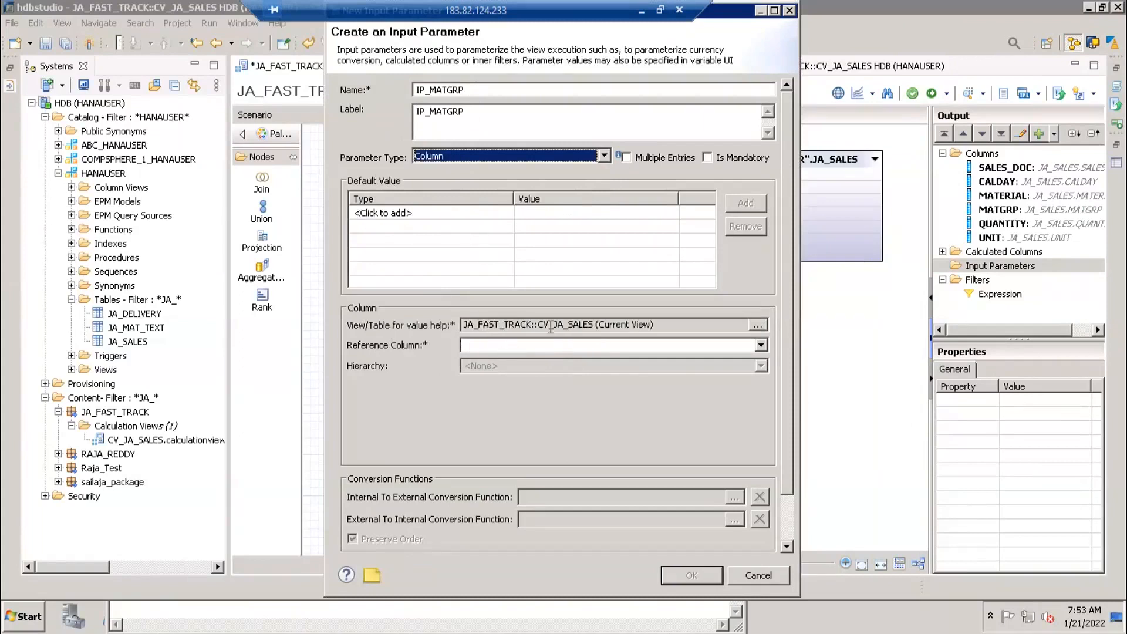
{"action": "left_click", "coordinate": [487, 347]}
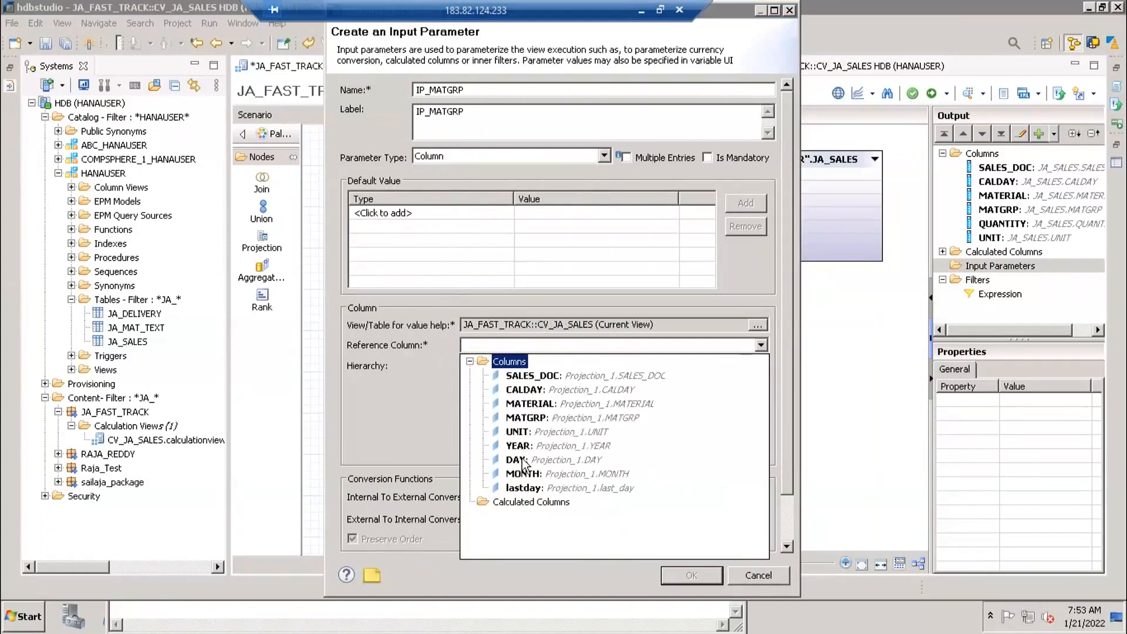
{"action": "left_click", "coordinate": [524, 418]}
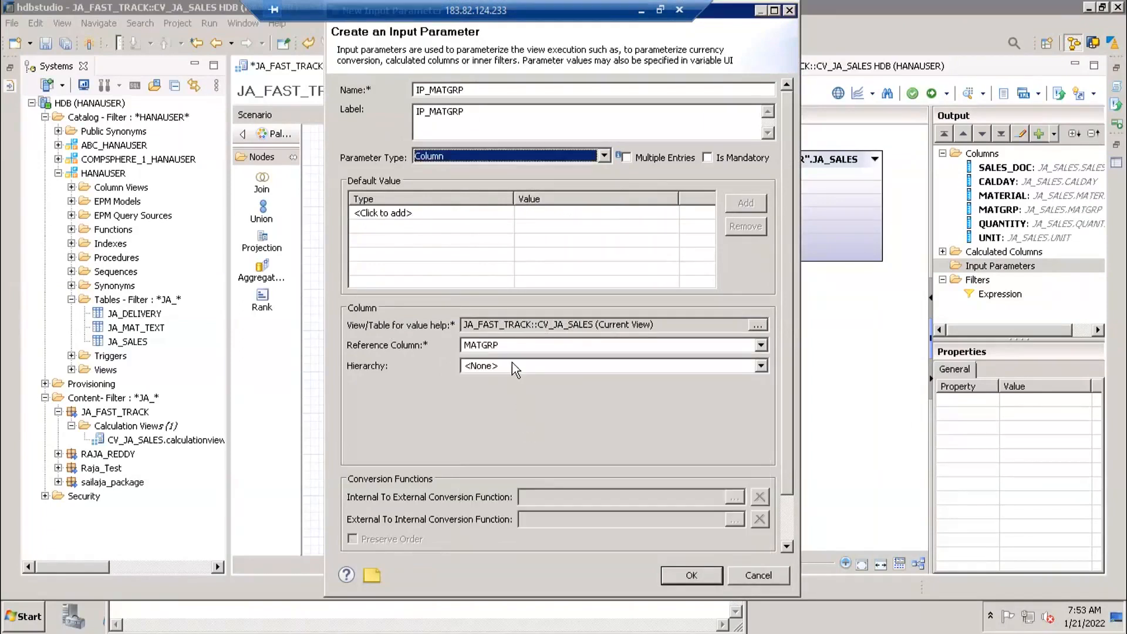
{"action": "left_click", "coordinate": [689, 575]}
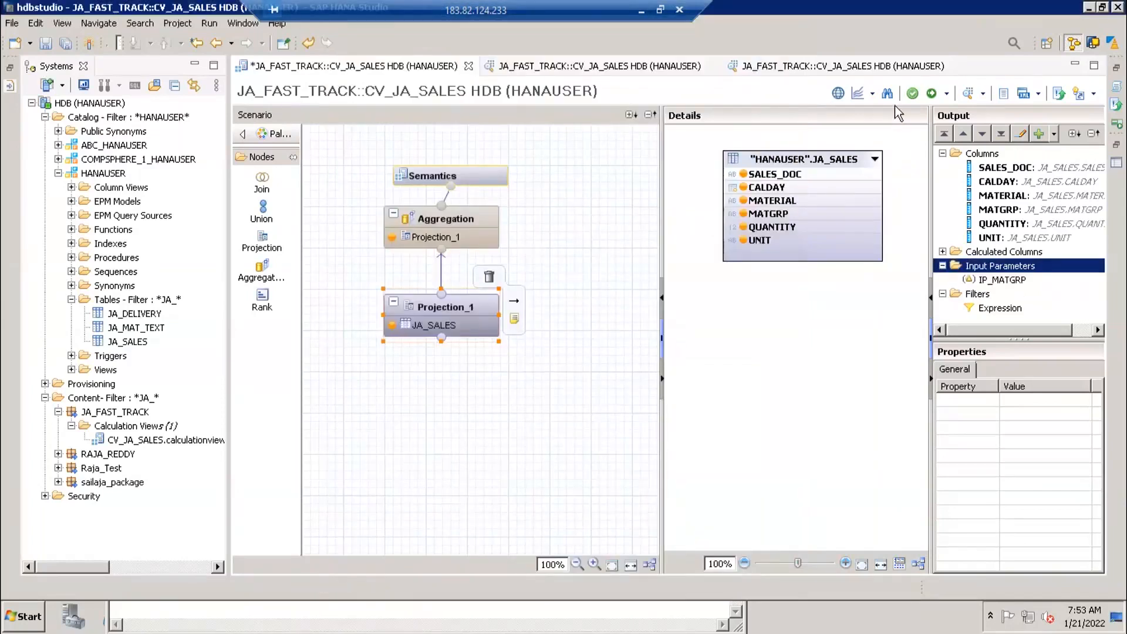
{"action": "left_click", "coordinate": [931, 93]}
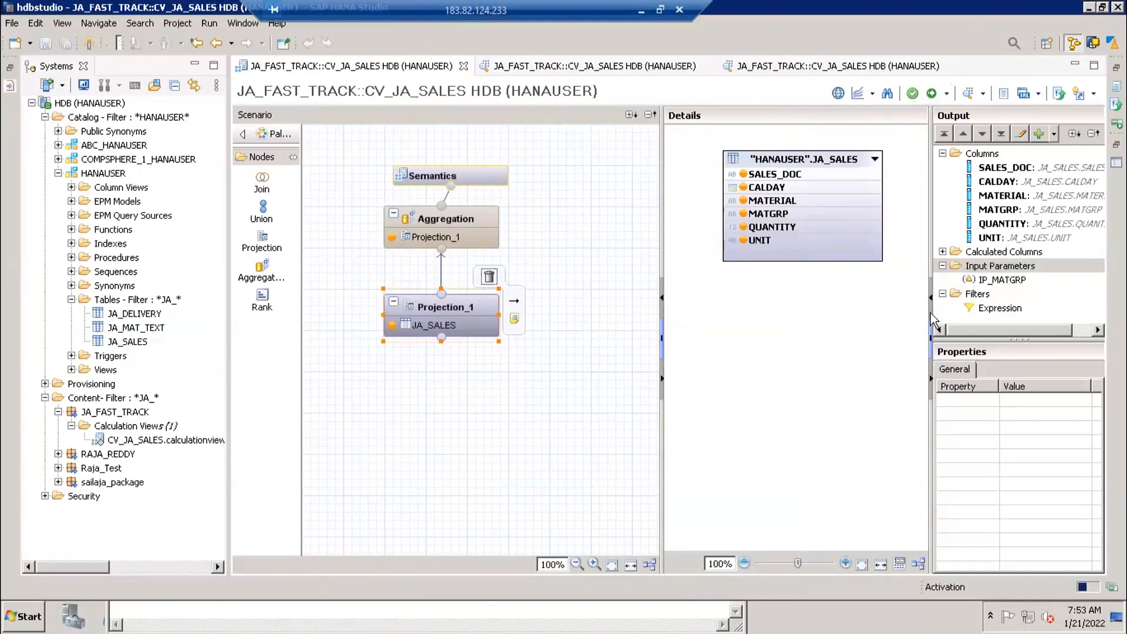
Step: Review the definition of the IP_MATGRP input parameter without changing it
{"action": "double_click", "coordinate": [986, 281]}
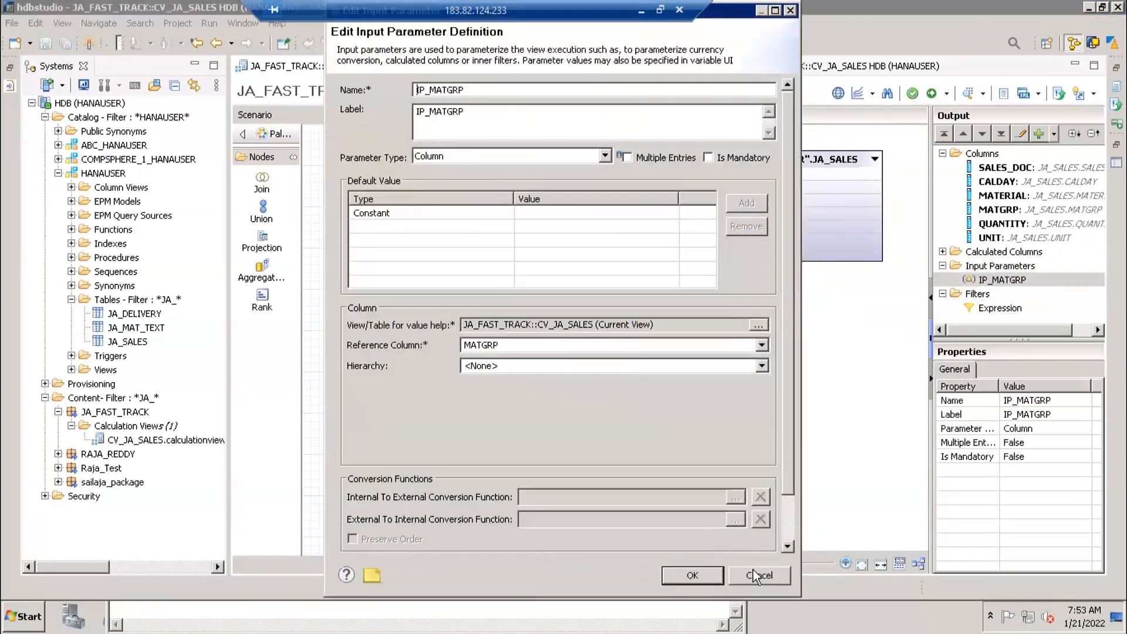
{"action": "left_click", "coordinate": [756, 575]}
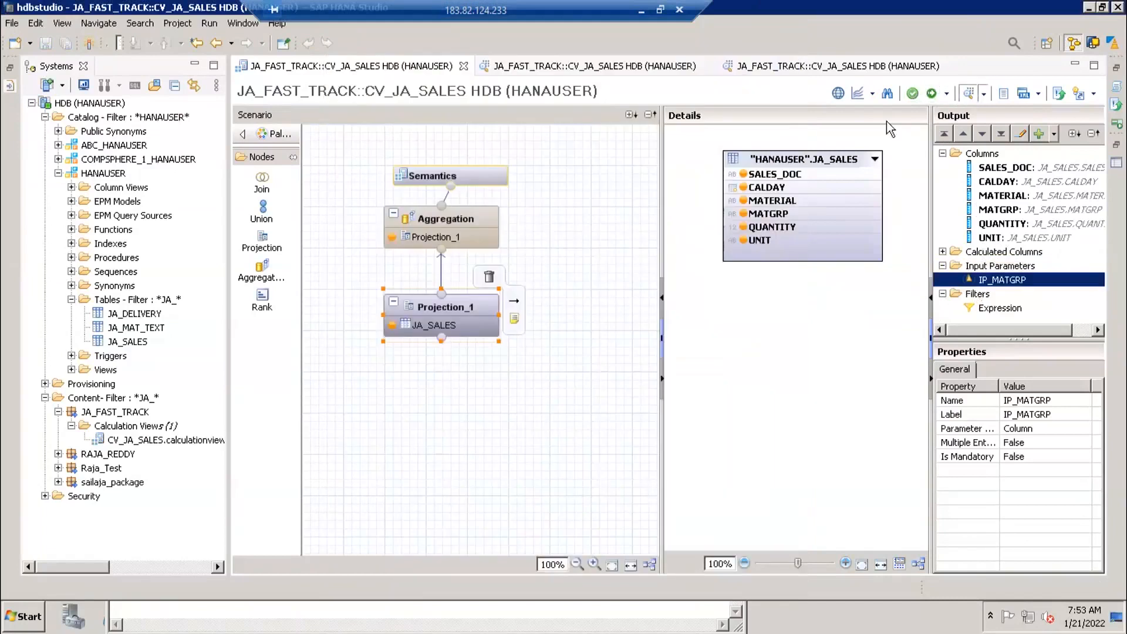
{"action": "left_click", "coordinate": [813, 577]}
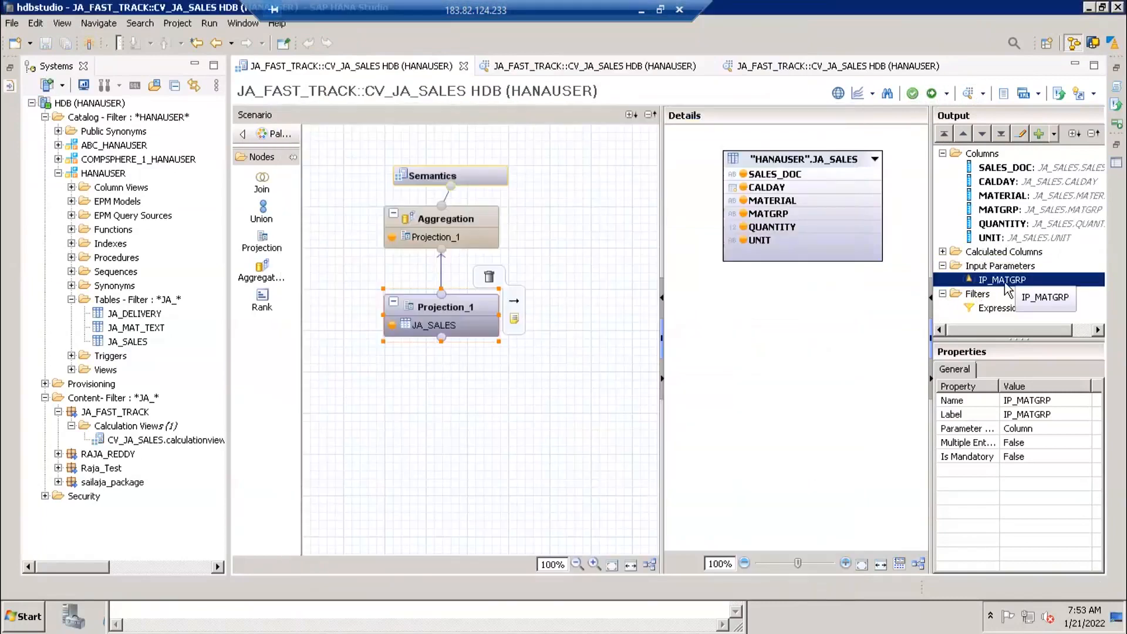
Step: Check where IP_MATGRP is available across the Aggregation and Projection_1 nodes and the parameters and variables of Semantics
{"action": "left_click", "coordinate": [464, 222]}
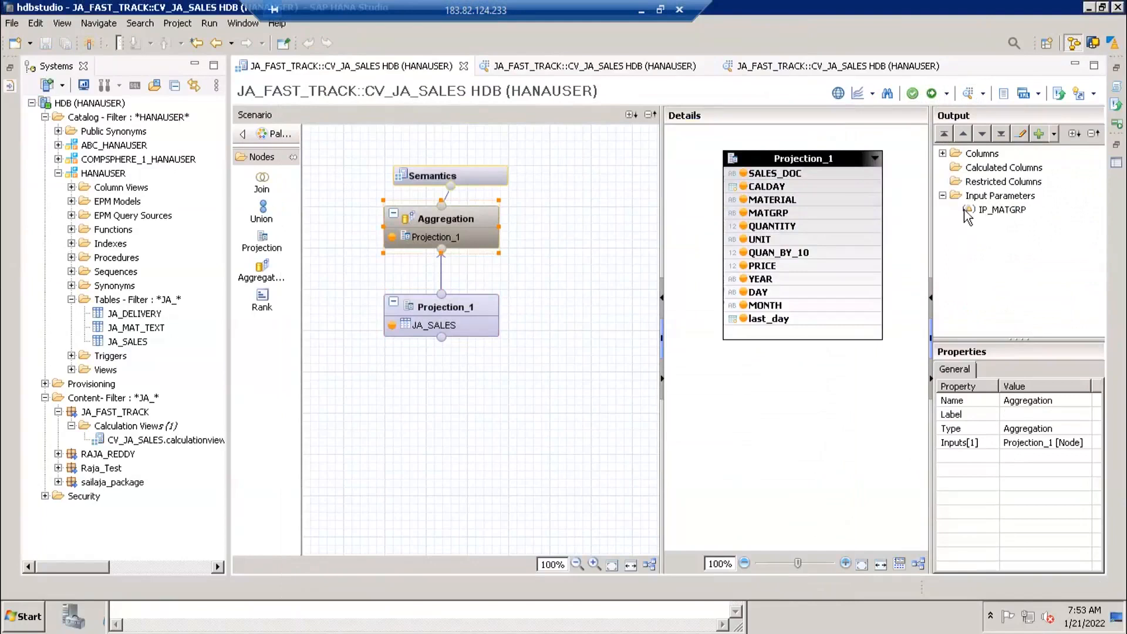
{"action": "left_click", "coordinate": [999, 213]}
{"action": "mouse_move", "coordinate": [456, 320]}
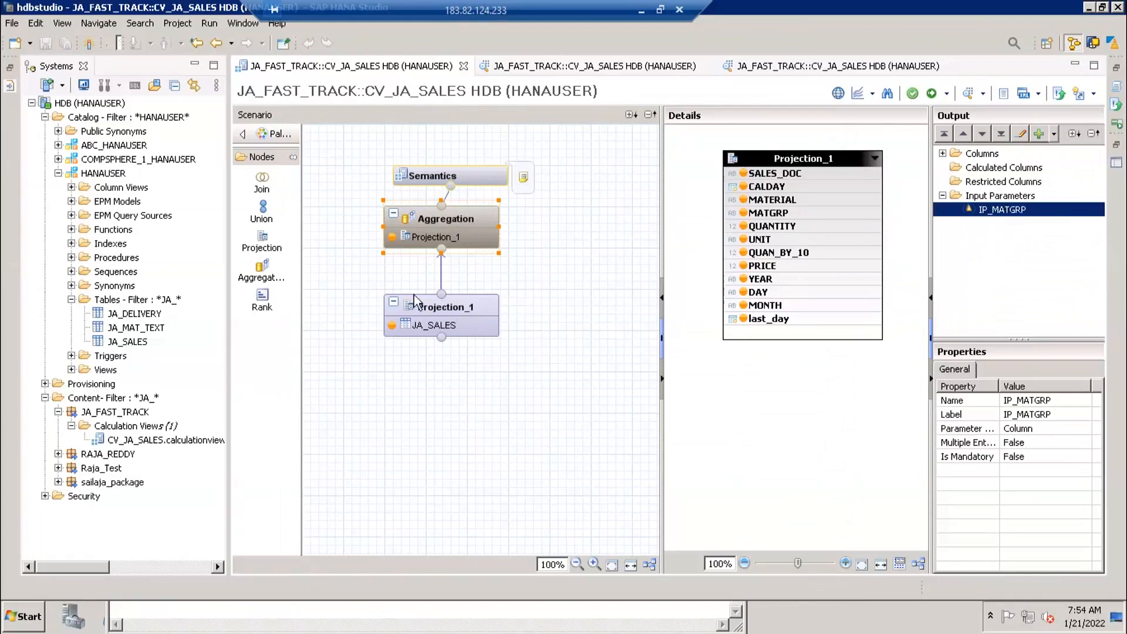
{"action": "left_click", "coordinate": [439, 305]}
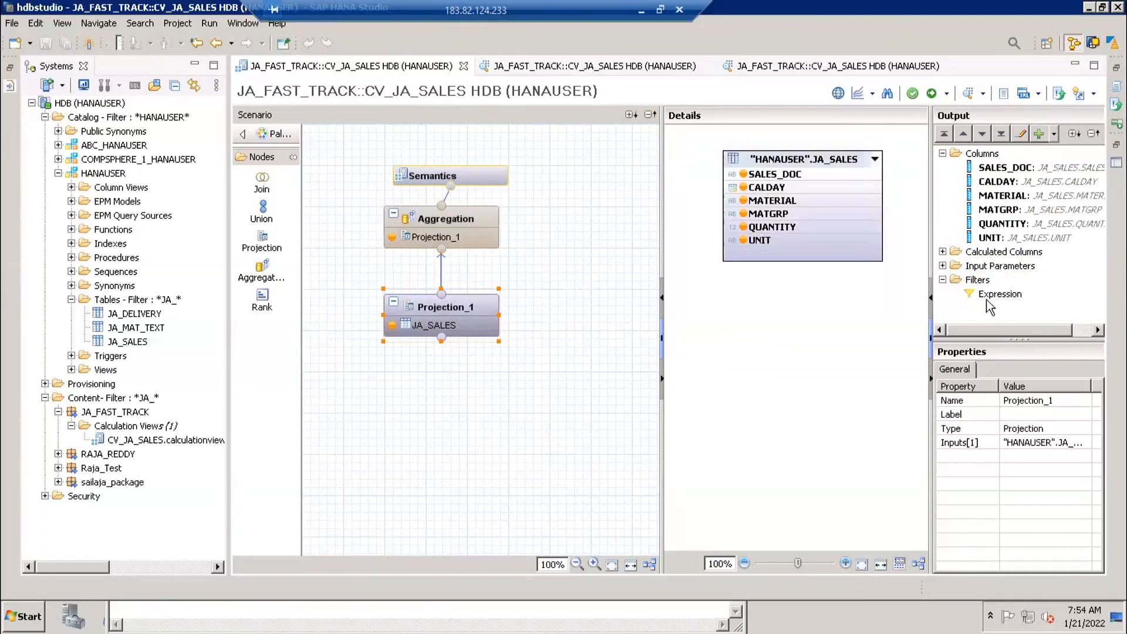
{"action": "left_click", "coordinate": [942, 266]}
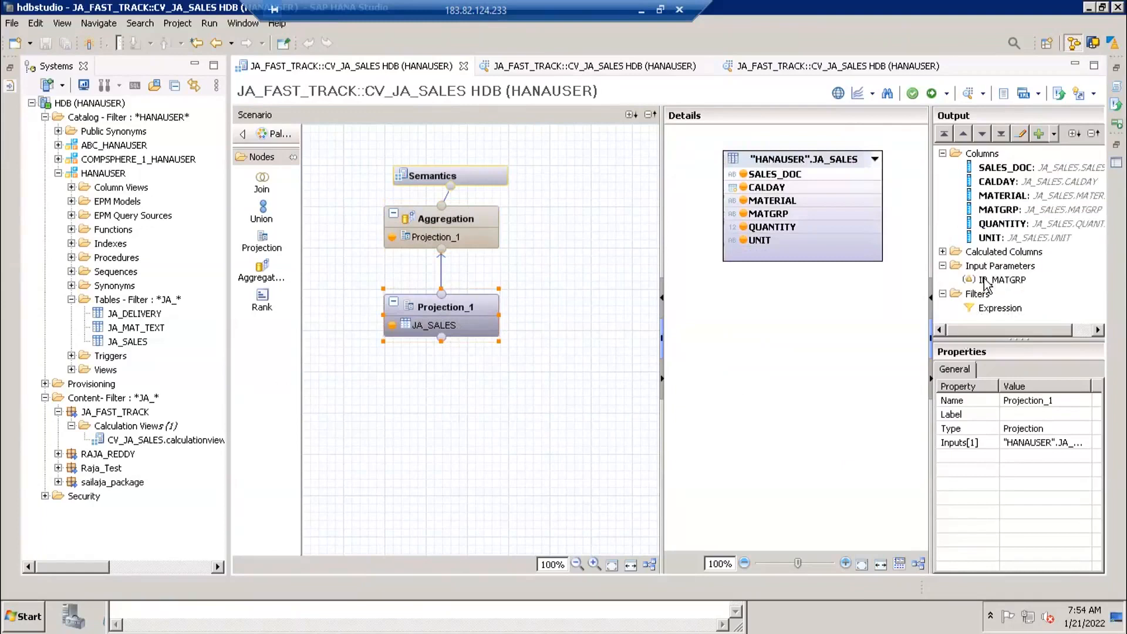
{"action": "left_click", "coordinate": [986, 281]}
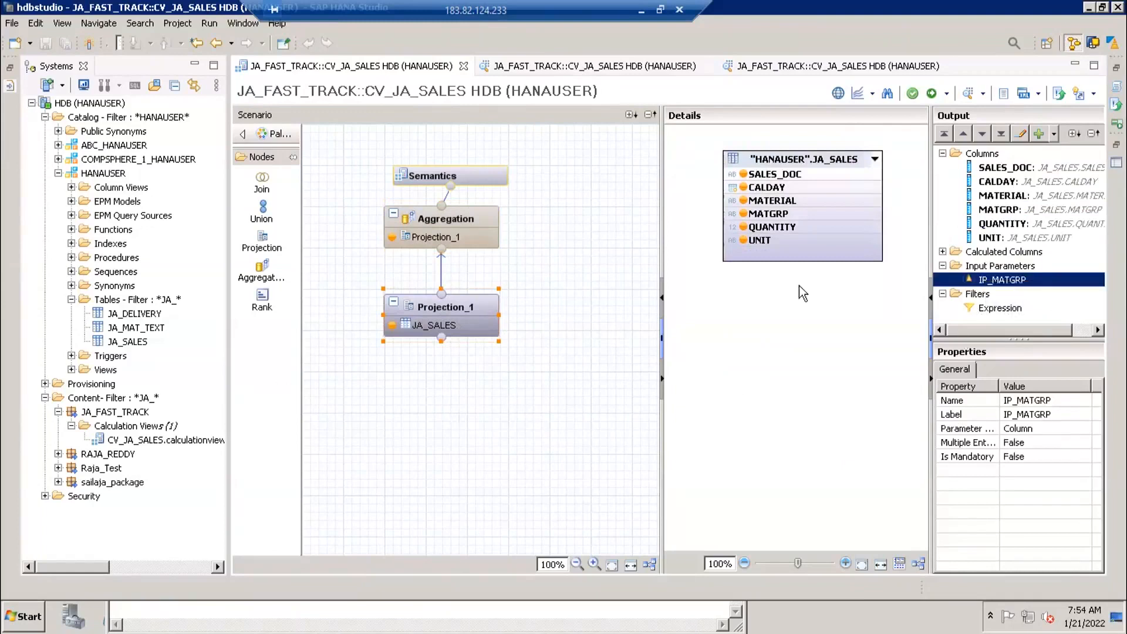
{"action": "left_click", "coordinate": [477, 174]}
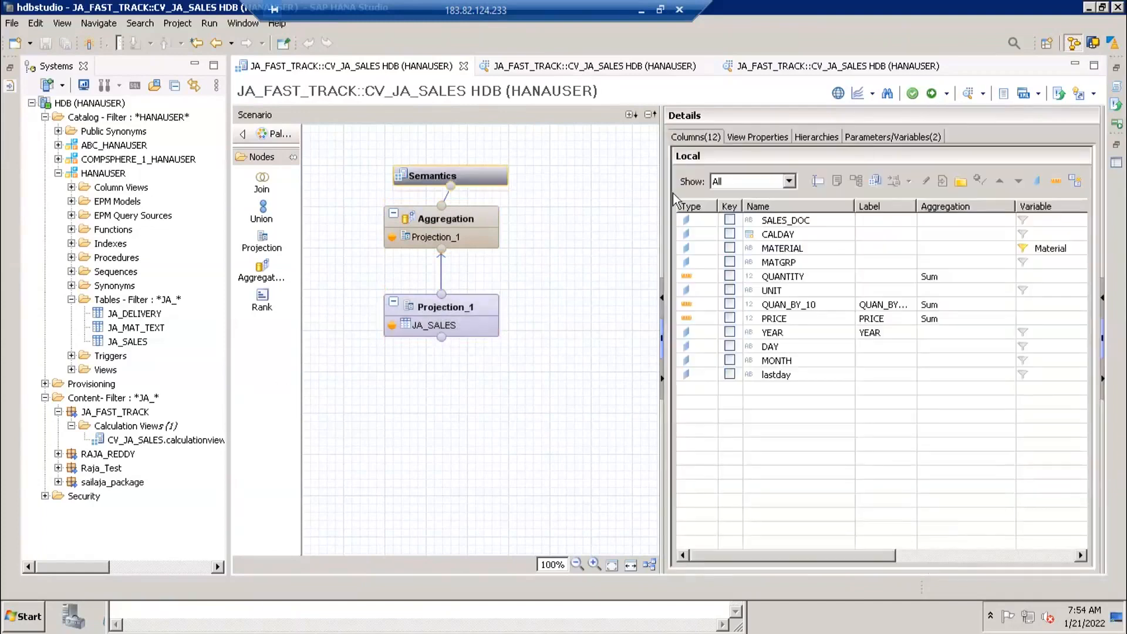
{"action": "left_click", "coordinate": [865, 139]}
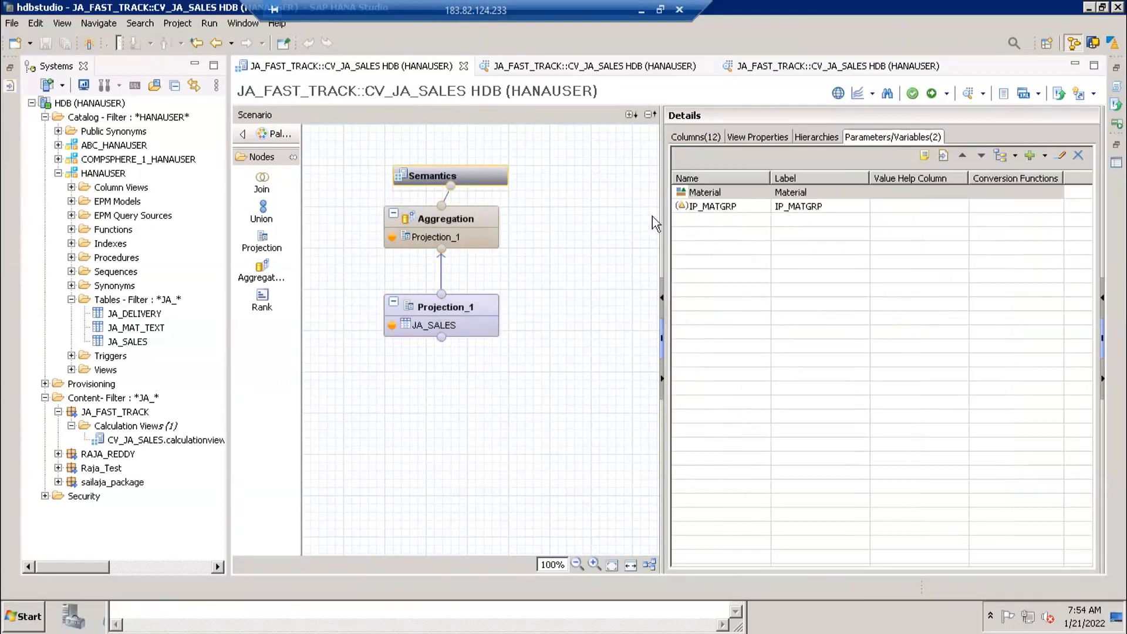
{"action": "left_click", "coordinate": [449, 313]}
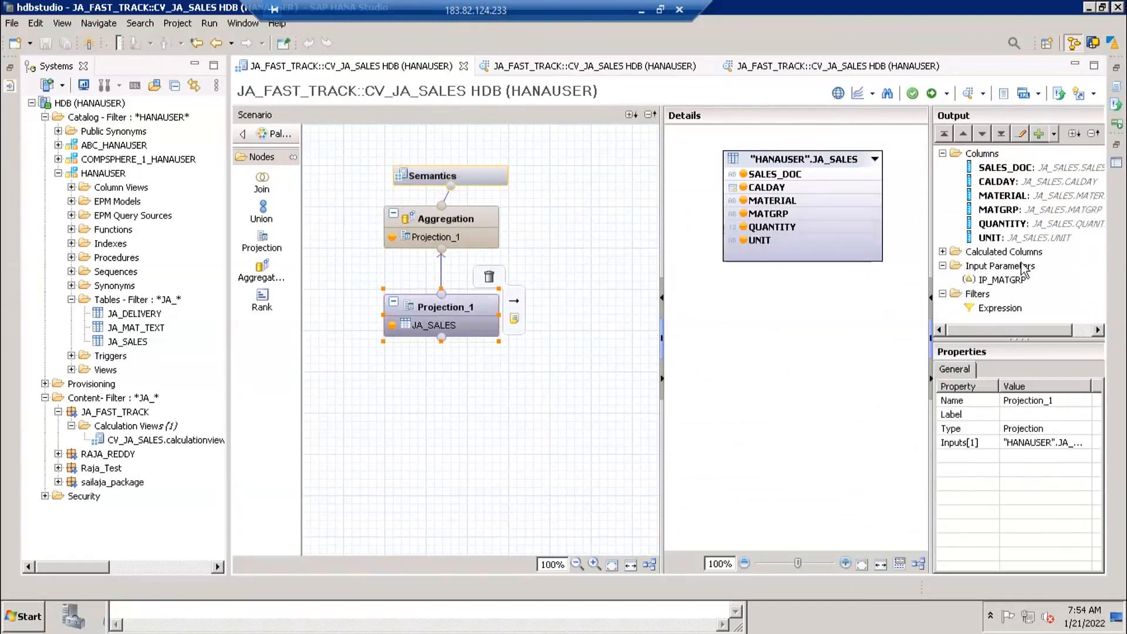
{"action": "left_click", "coordinate": [998, 280]}
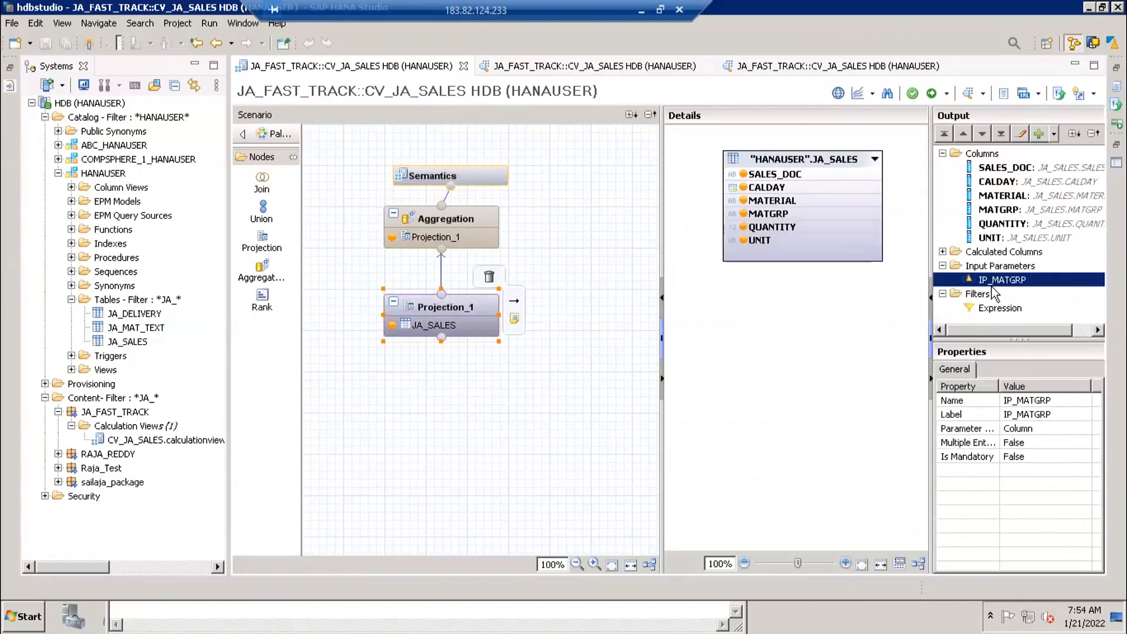
{"action": "right_click", "coordinate": [990, 210]}
{"action": "left_click", "coordinate": [1009, 233]}
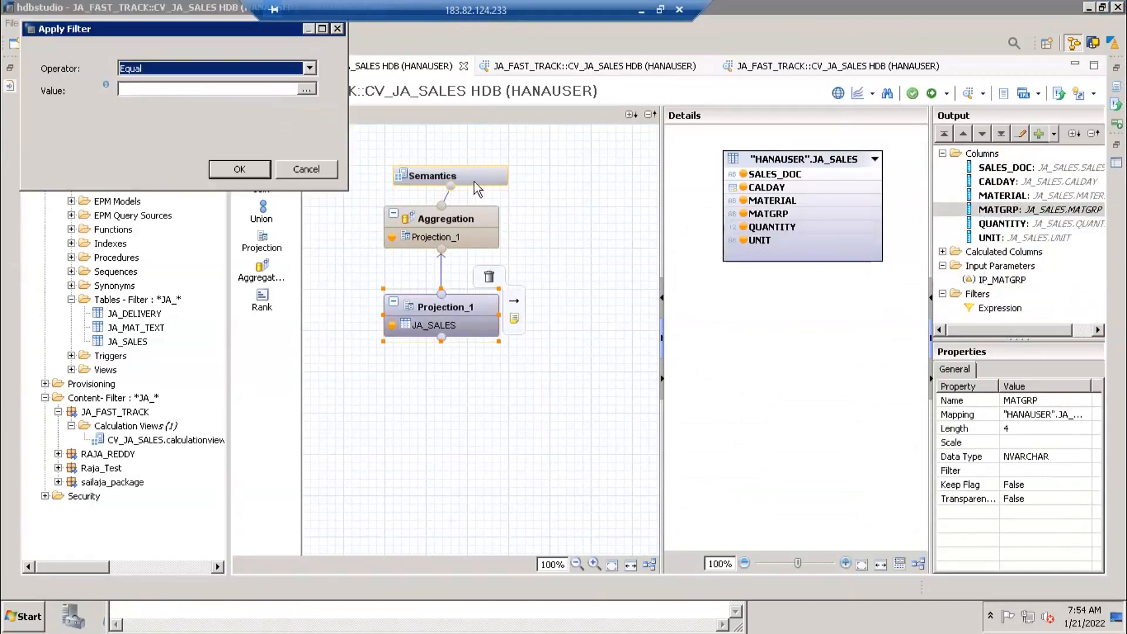
{"action": "left_click", "coordinate": [309, 68]}
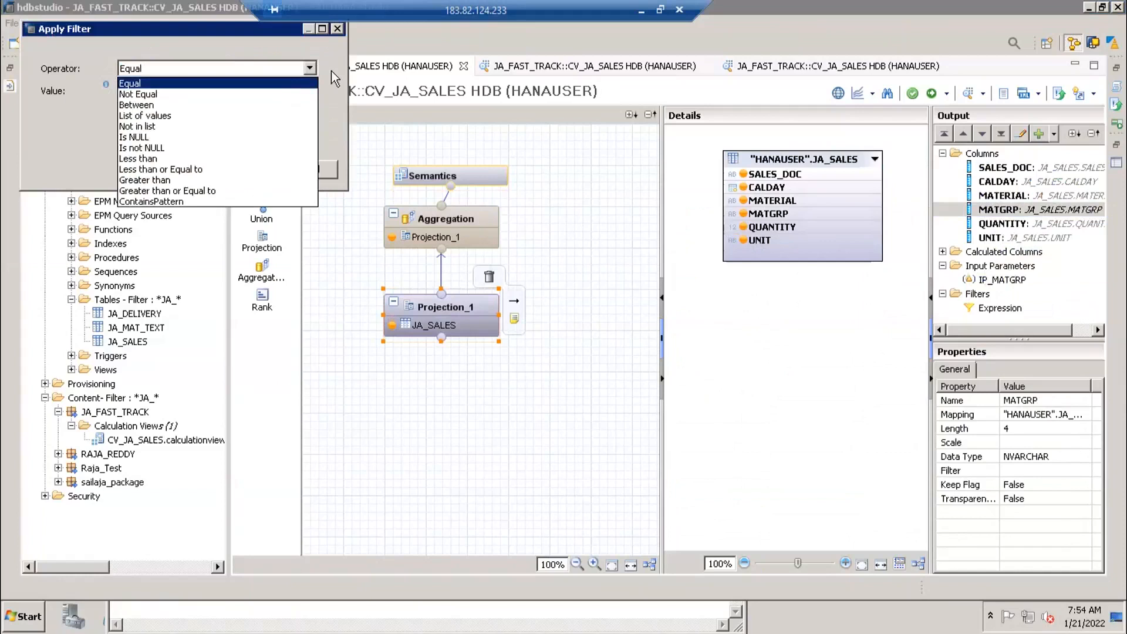
{"action": "left_click", "coordinate": [306, 86]}
{"action": "left_click", "coordinate": [306, 88]}
{"action": "left_click", "coordinate": [126, 41]}
{"action": "left_click", "coordinate": [124, 65]}
{"action": "left_click_drag", "start_coordinate": [132, 15], "coordinate": [294, 245]}
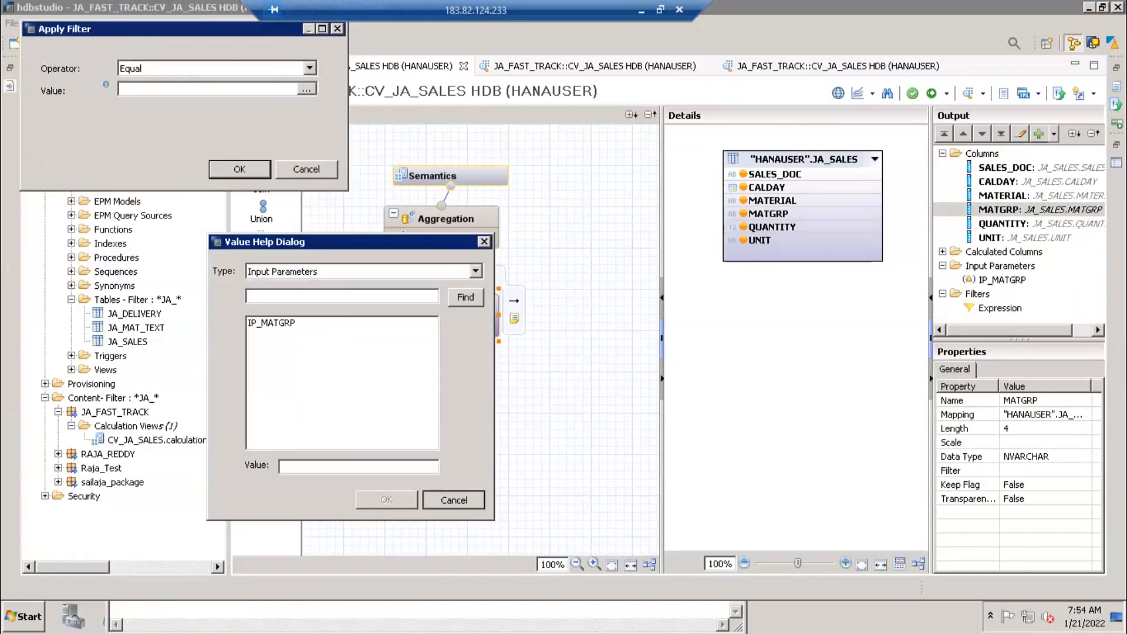
{"action": "key", "text": "Escape"}
{"action": "left_click_drag", "start_coordinate": [156, 39], "coordinate": [555, 243]}
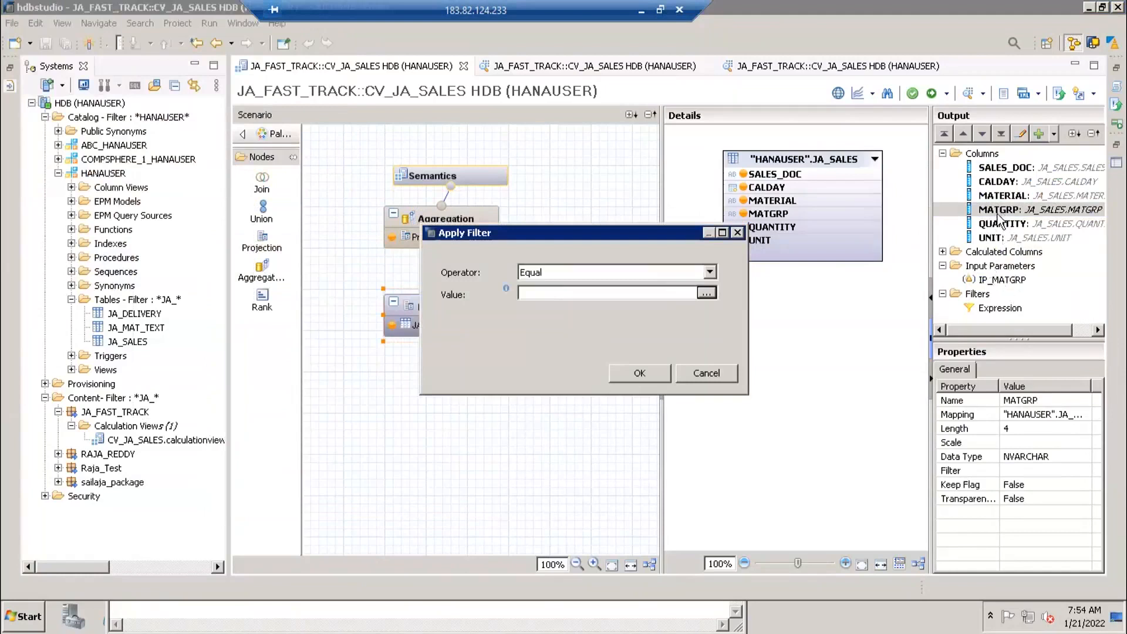
{"action": "left_click", "coordinate": [706, 372]}
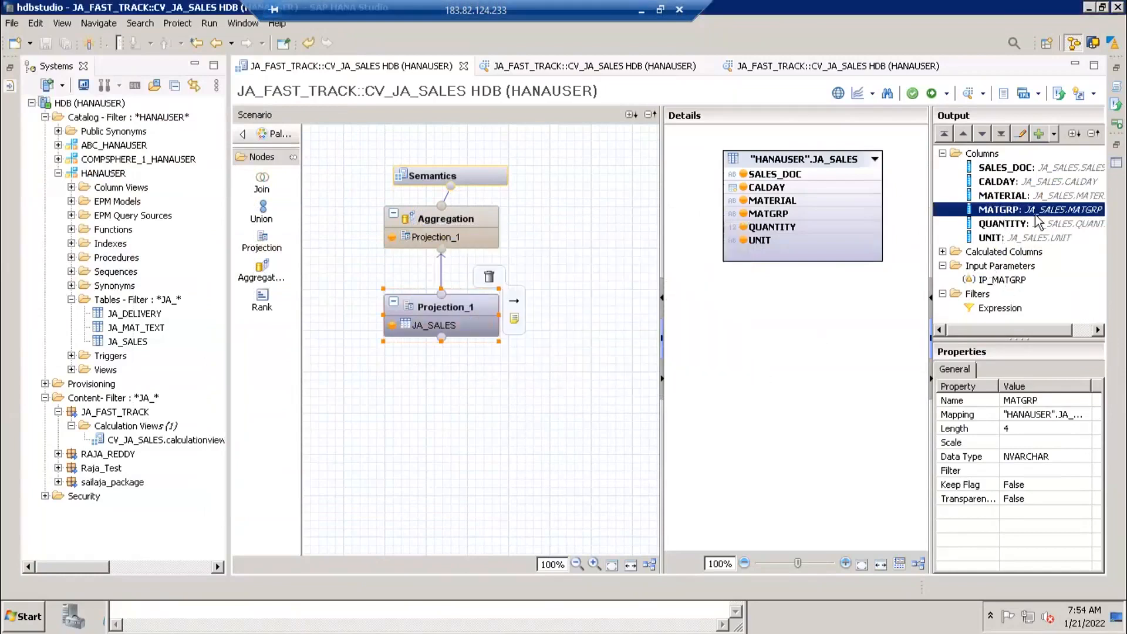
Step: Apply an Equal filter to the MATGRP column of Projection_1, using the input parameter IP_MATGRP as its value
{"action": "right_click", "coordinate": [1000, 213]}
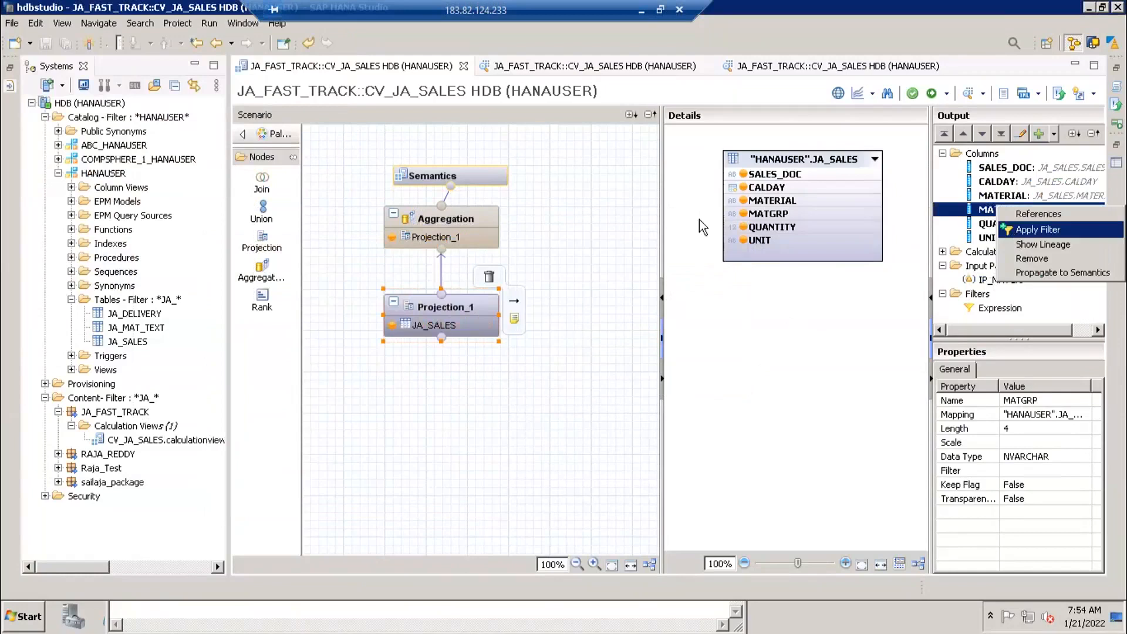
{"action": "left_click", "coordinate": [1022, 222]}
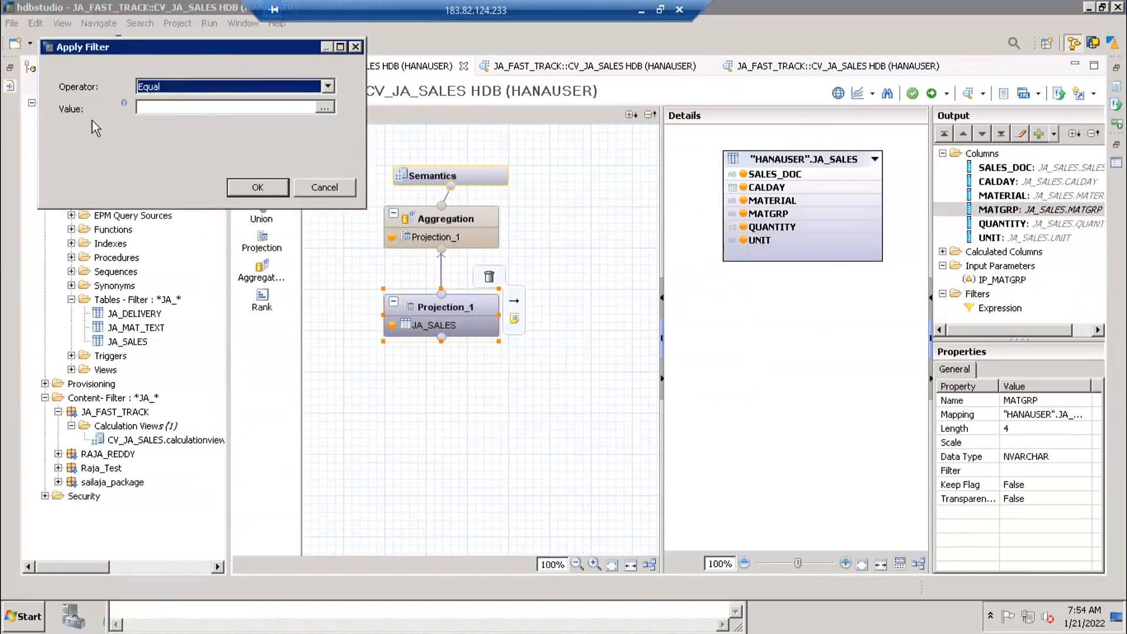
{"action": "left_click", "coordinate": [324, 110]}
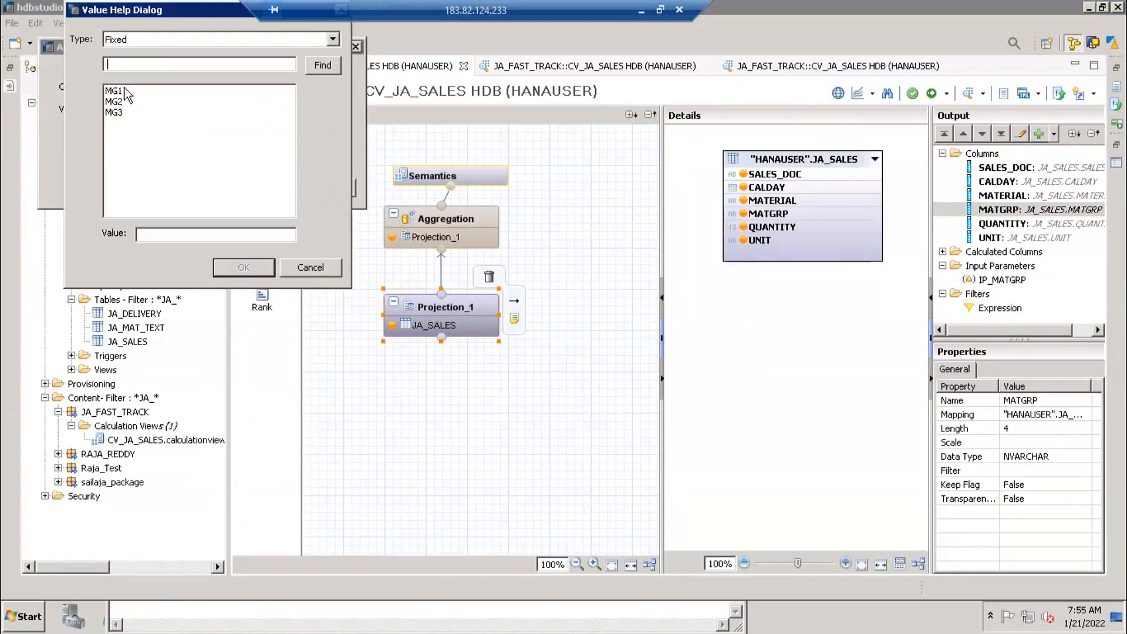
{"action": "left_click", "coordinate": [131, 41]}
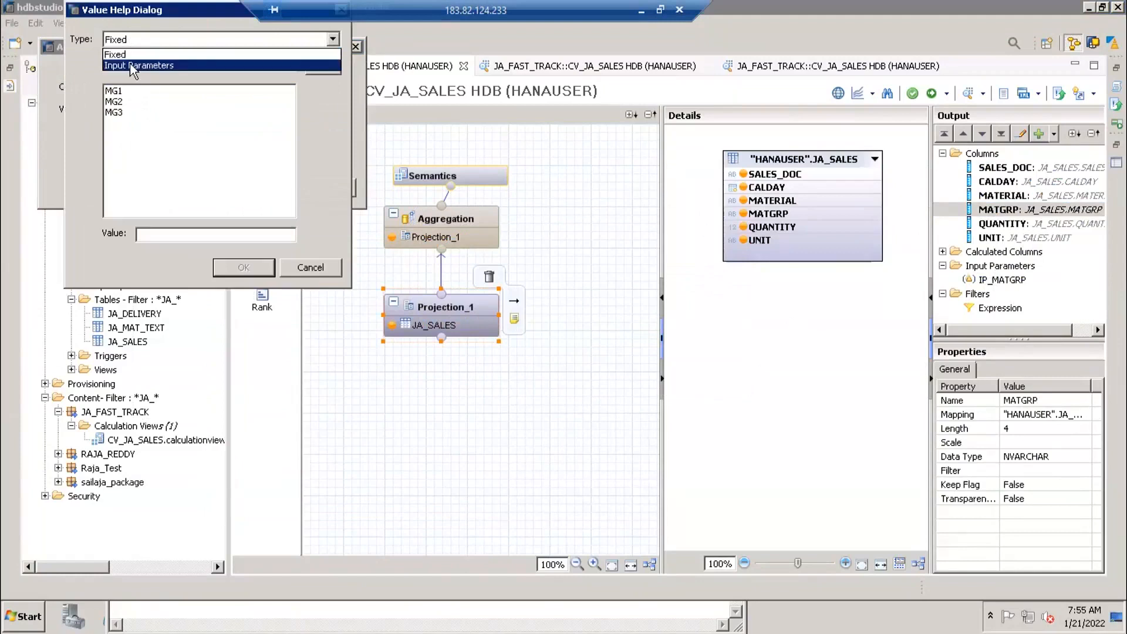
{"action": "left_click", "coordinate": [133, 66]}
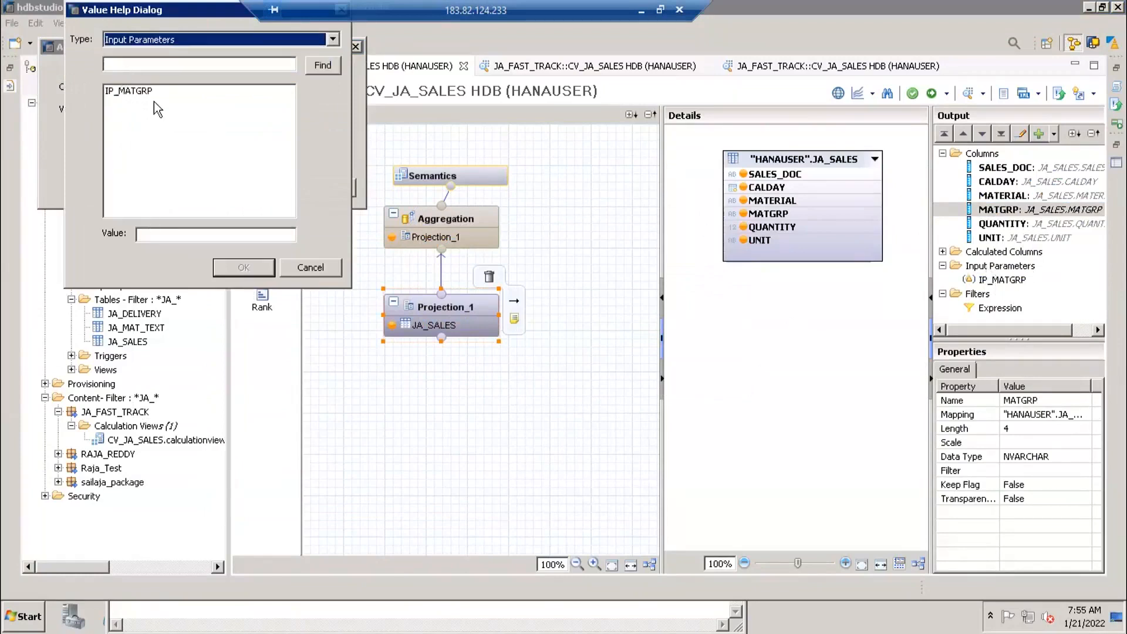
{"action": "left_click", "coordinate": [134, 92]}
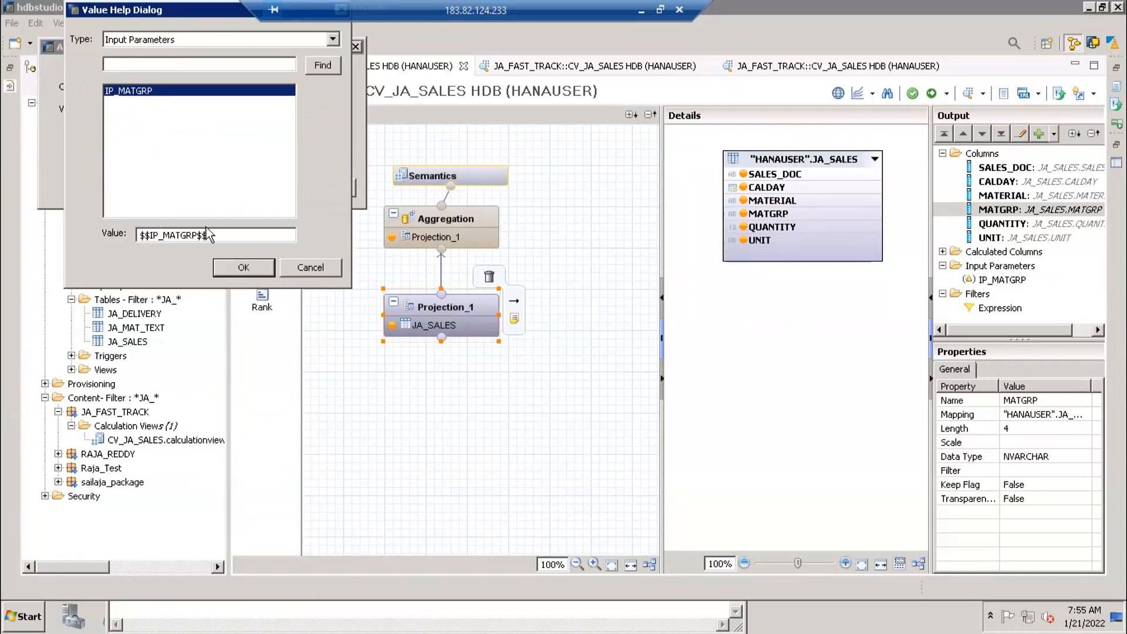
{"action": "left_click", "coordinate": [225, 269]}
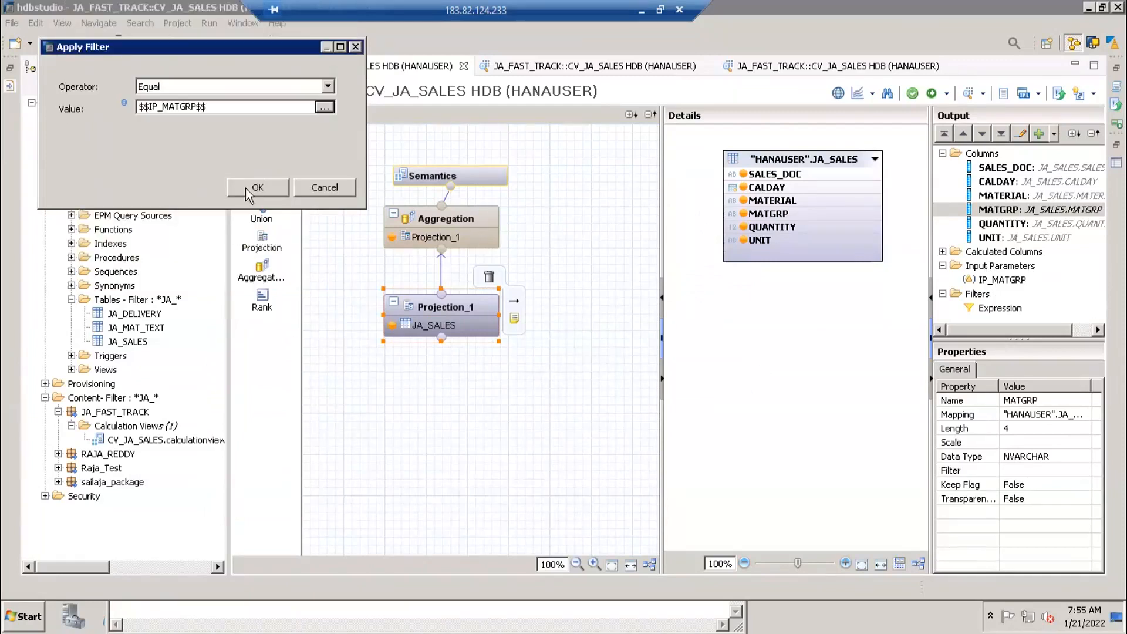
{"action": "left_click", "coordinate": [245, 187]}
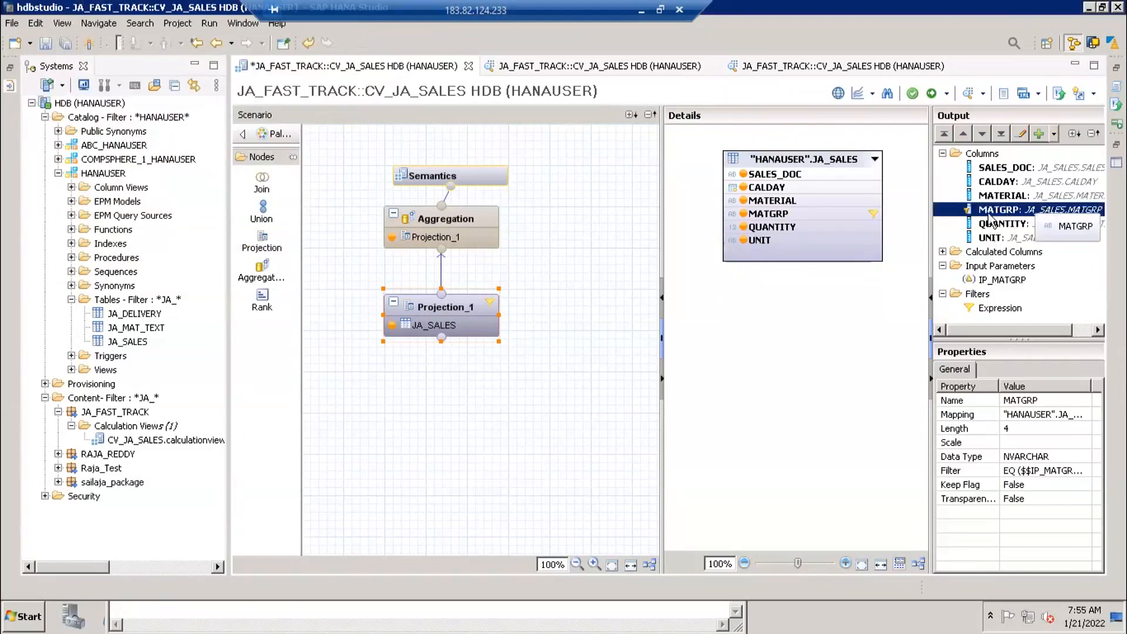
Step: Review the filter expression of Projection_1 without changing it, and activate the calculation view
{"action": "double_click", "coordinate": [996, 311]}
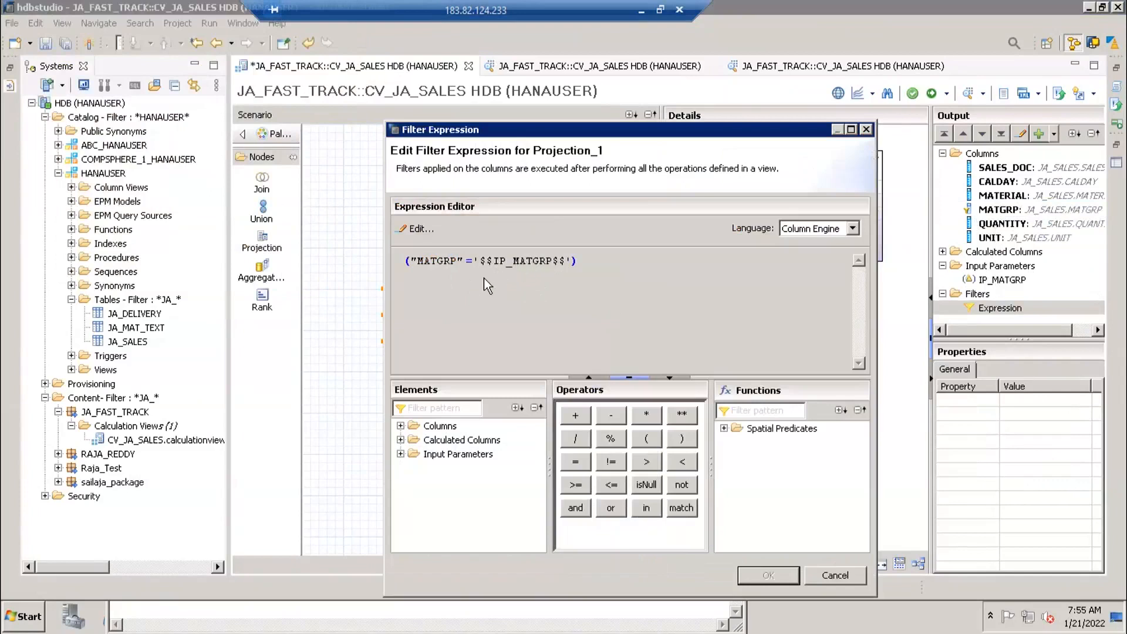
{"action": "left_click", "coordinate": [810, 573]}
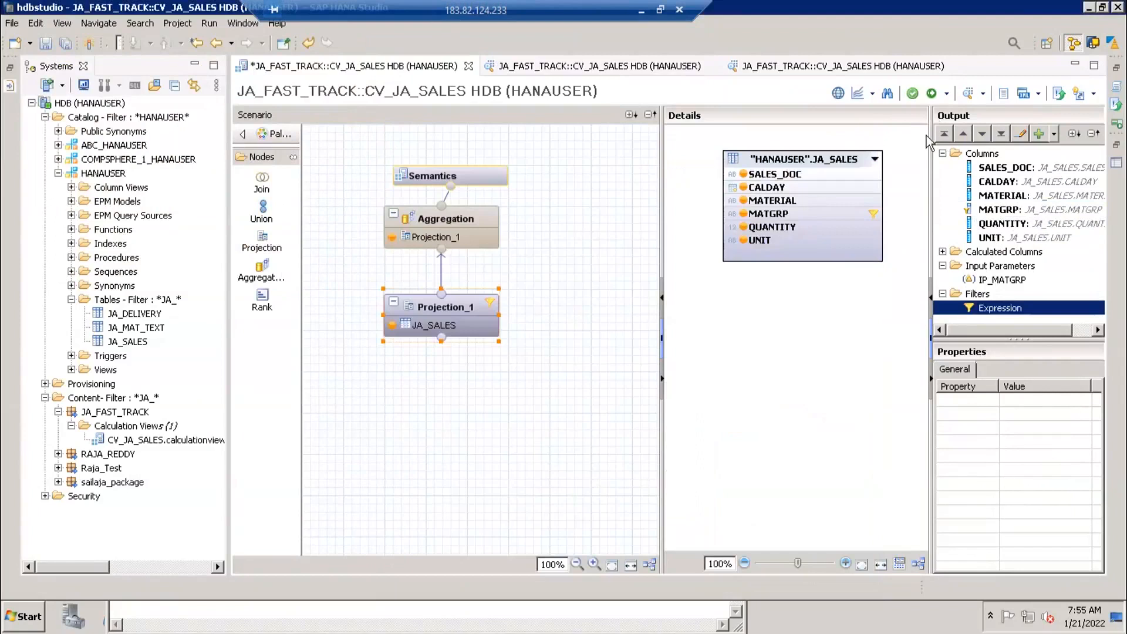
{"action": "left_click", "coordinate": [932, 94]}
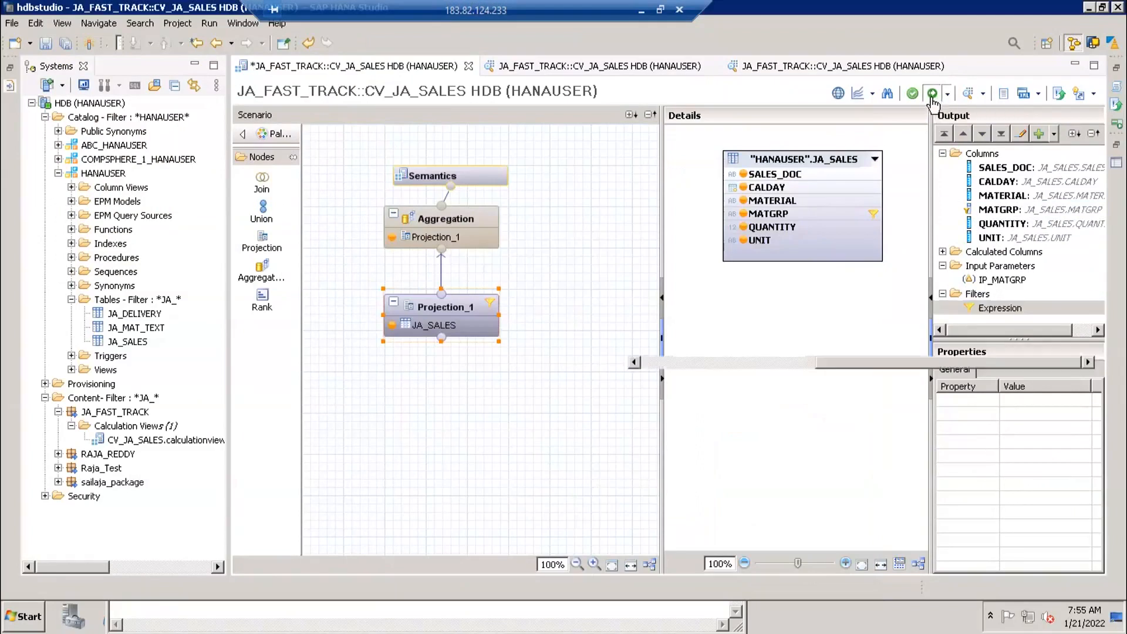
Step: Preview the view's raw data with Material set to M1 and IP_MATGRP set to MG1
{"action": "left_click", "coordinate": [968, 93]}
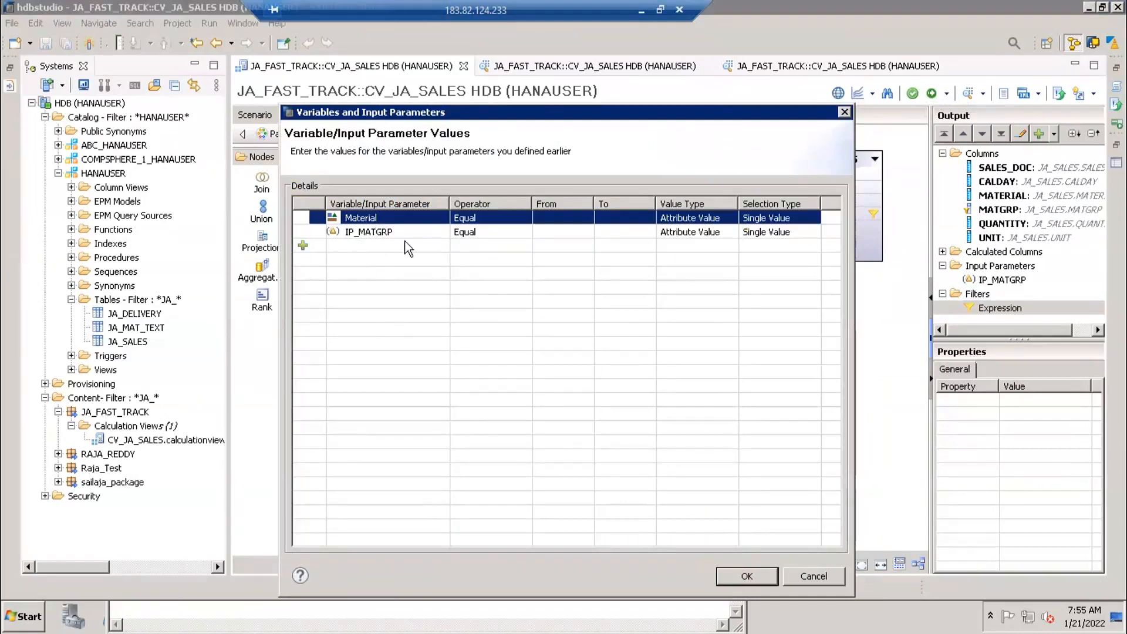
{"action": "left_click", "coordinate": [560, 217]}
{"action": "type", "text": "M1"}
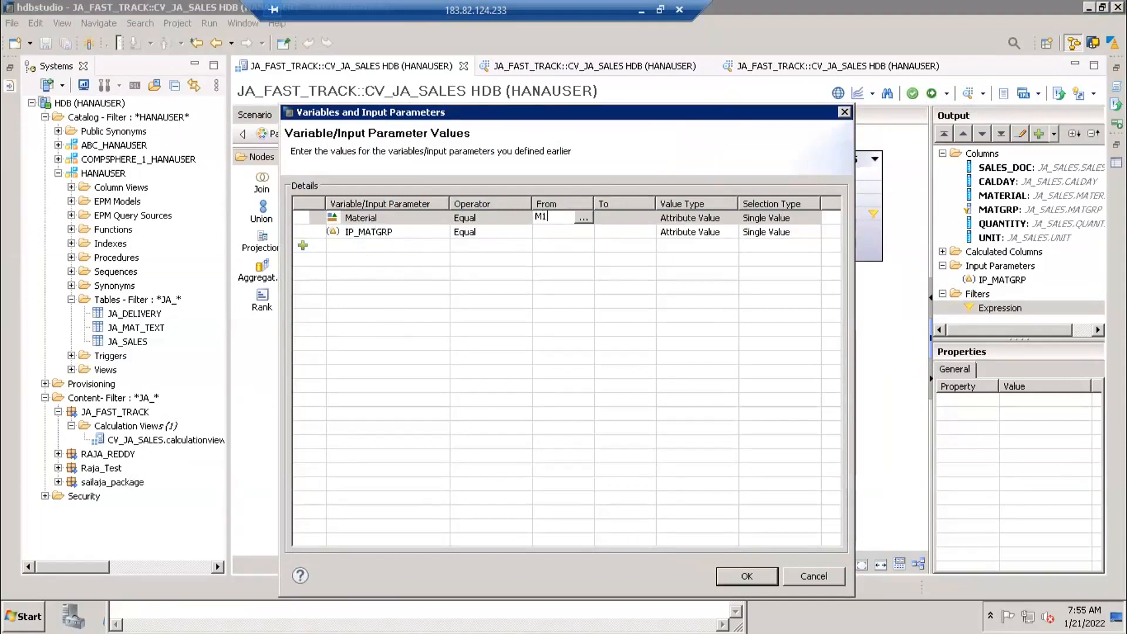
{"action": "left_click", "coordinate": [548, 230]}
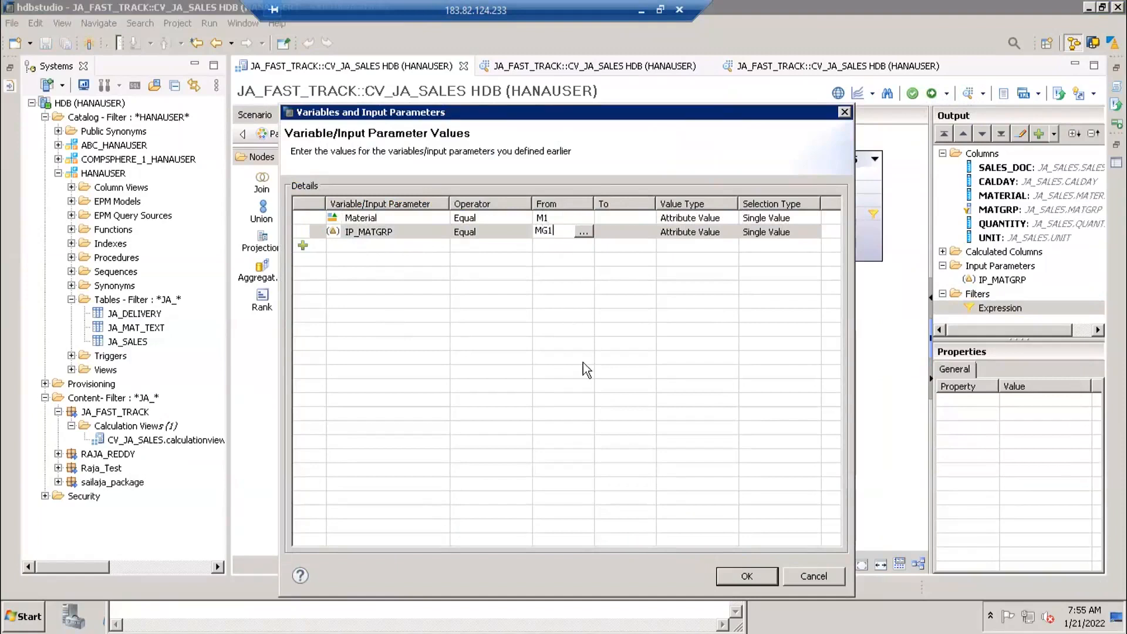
{"action": "left_click", "coordinate": [746, 575]}
{"action": "left_click", "coordinate": [447, 92]}
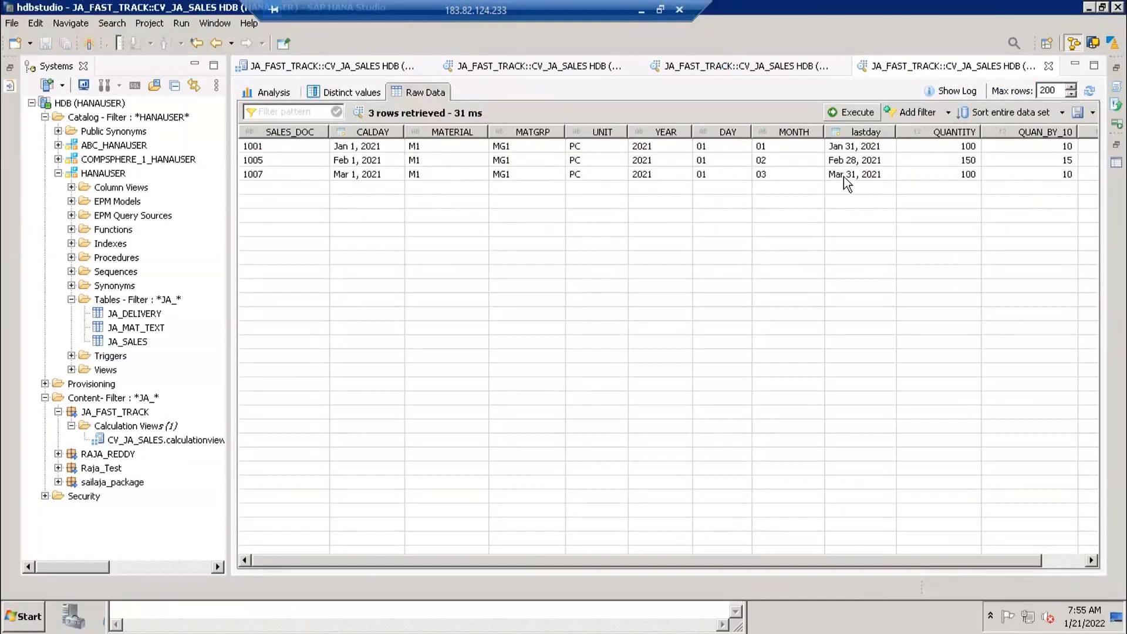
Step: Delete the input parameter IP_MATGRP from Projection_1 in the CV_JA_SALES calculation view, acknowledging the impact
{"action": "left_click", "coordinate": [356, 69]}
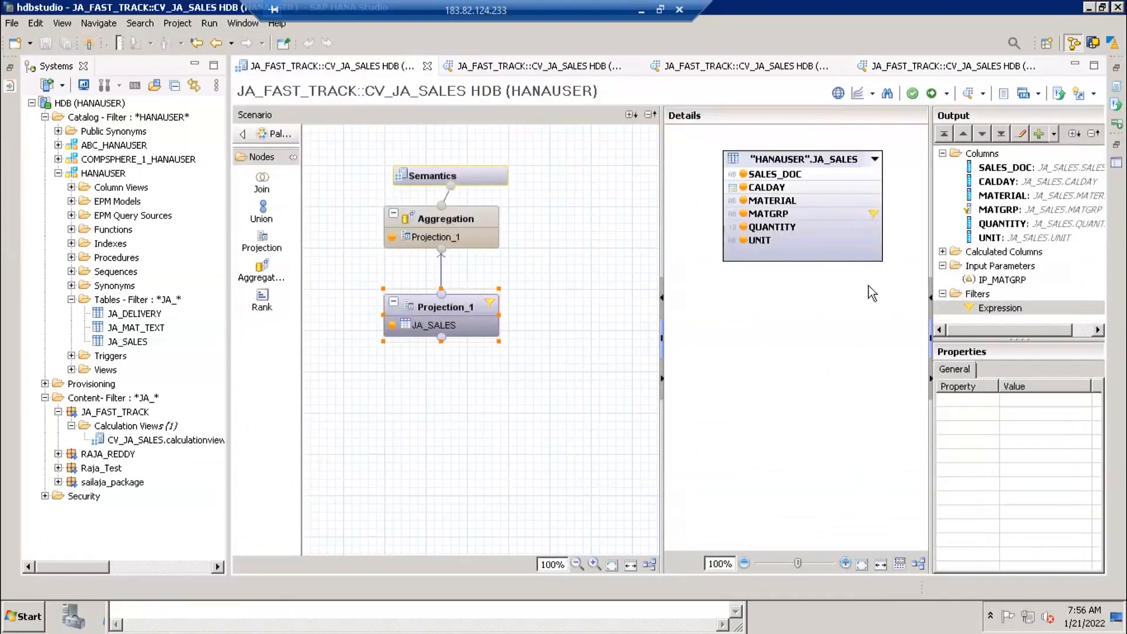
{"action": "left_click", "coordinate": [982, 280]}
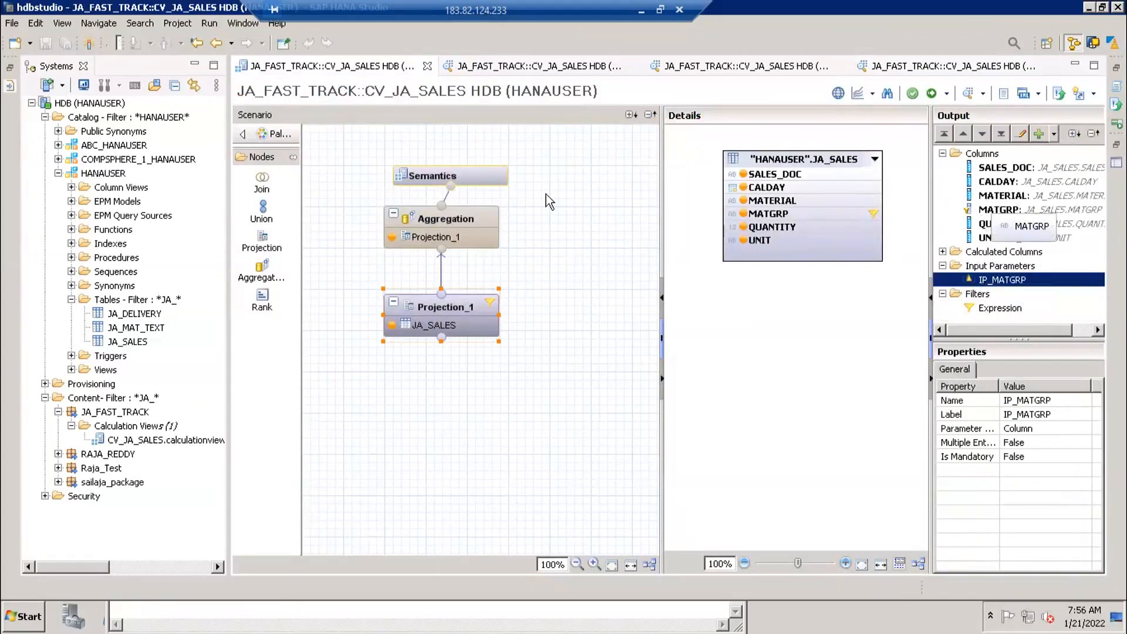
{"action": "mouse_move", "coordinate": [475, 180]}
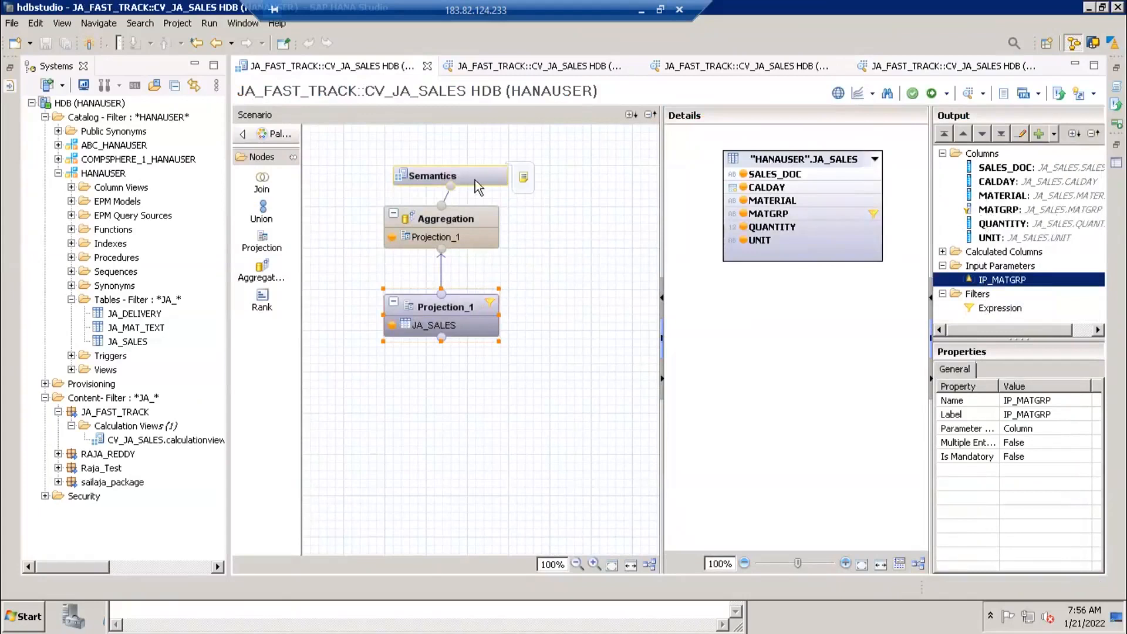
{"action": "right_click", "coordinate": [983, 280]}
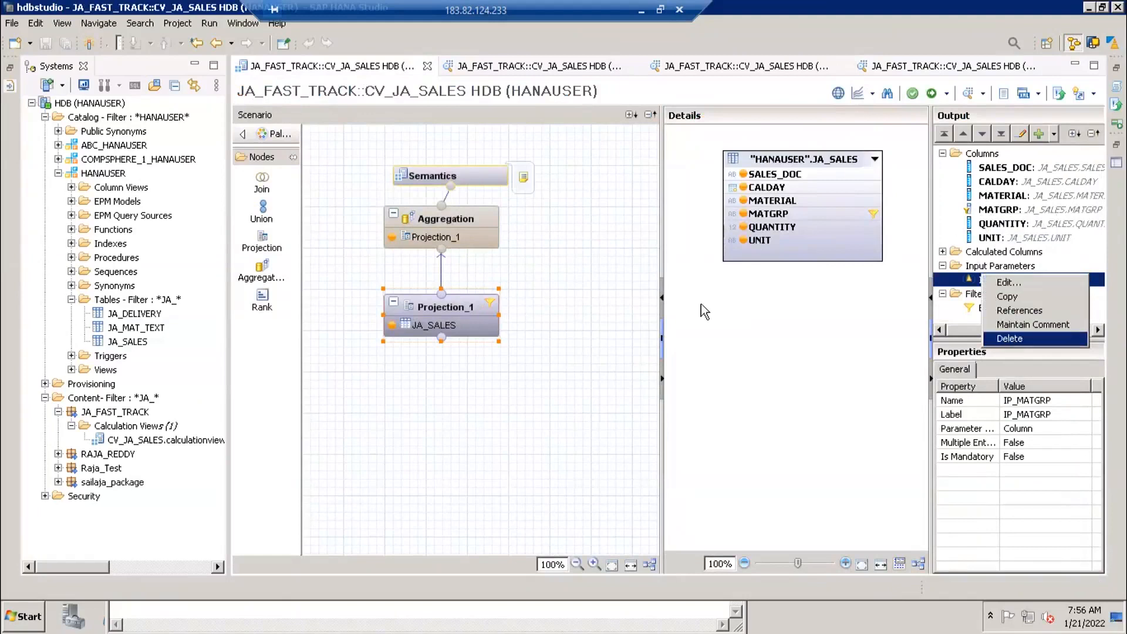
{"action": "left_click", "coordinate": [1009, 337]}
{"action": "left_click", "coordinate": [576, 315]}
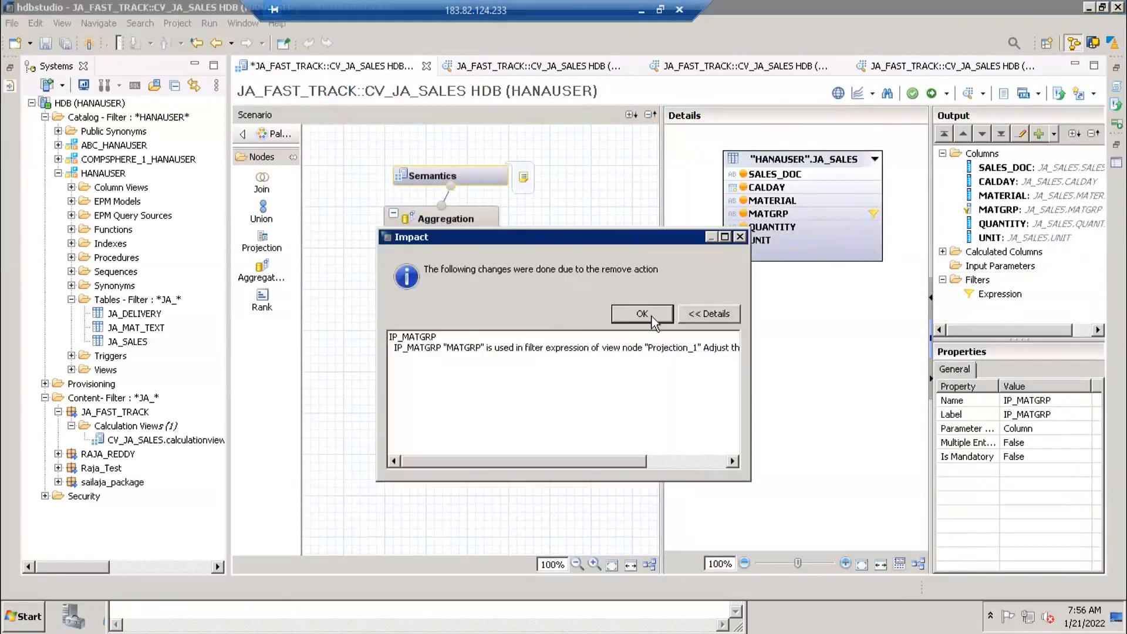
{"action": "left_click", "coordinate": [652, 319]}
Step: Enable manual editing of Projection_1's filter expression, clear the whole expression, and activate the calculation view
{"action": "double_click", "coordinate": [992, 293]}
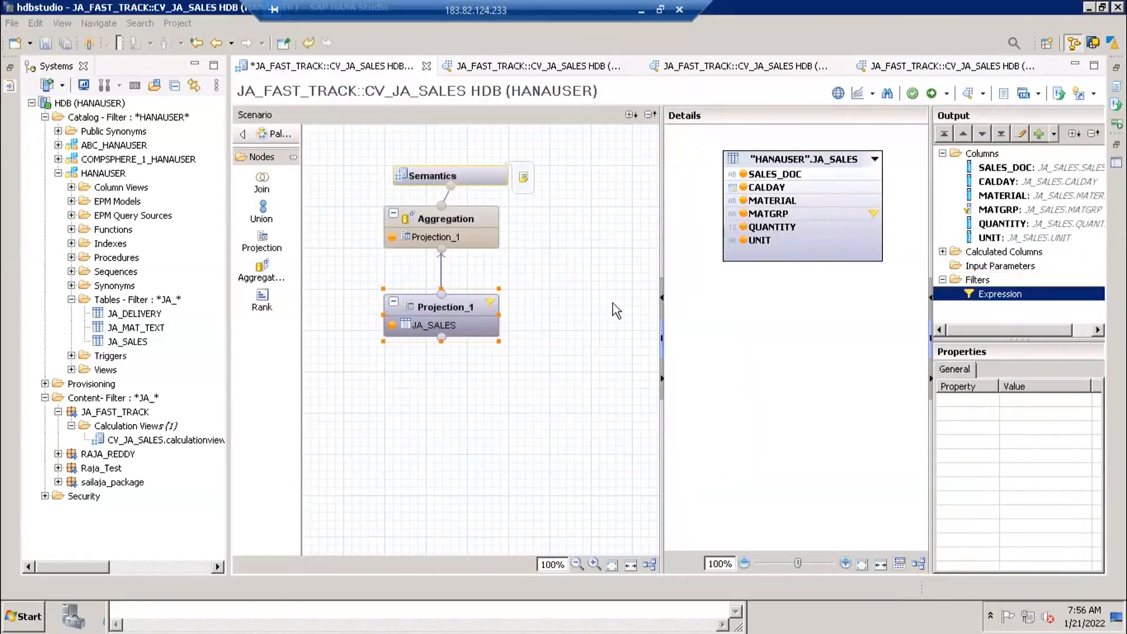
{"action": "left_click", "coordinate": [411, 229]}
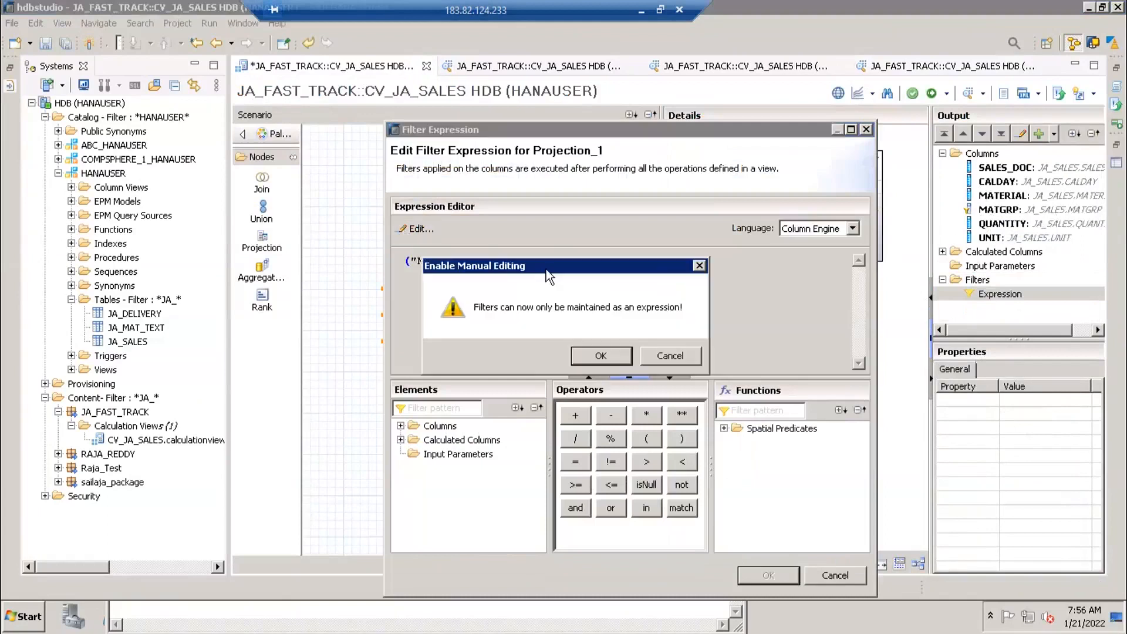
{"action": "left_click", "coordinate": [600, 355]}
{"action": "key", "text": "ctrl+a"}
{"action": "key", "text": "Delete"}
{"action": "left_click", "coordinate": [766, 581]}
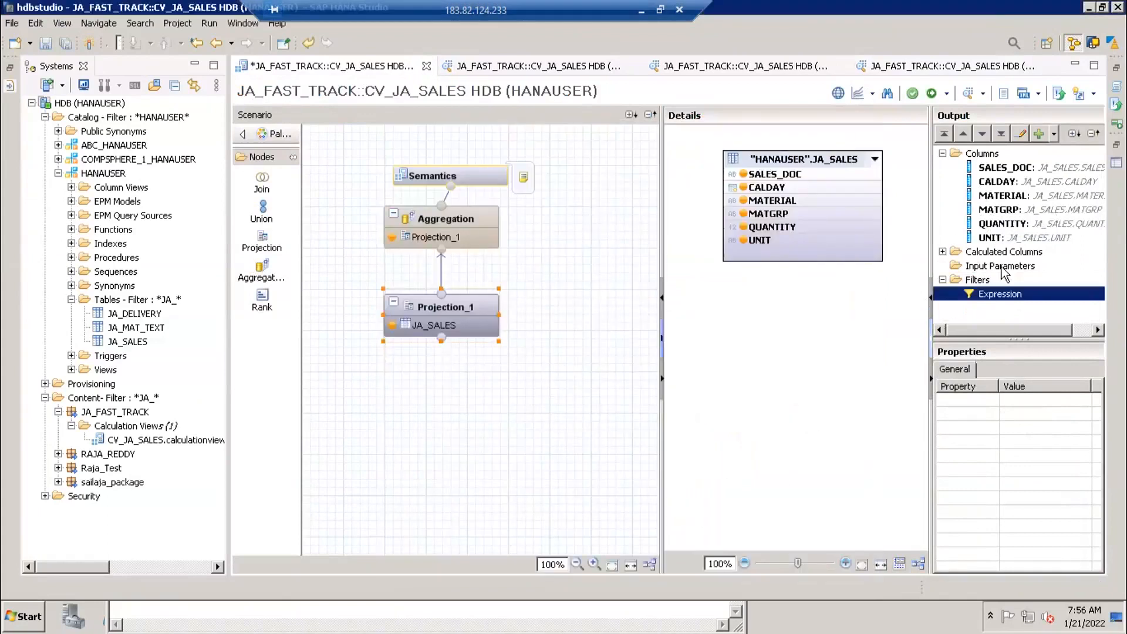
{"action": "left_click", "coordinate": [931, 94]}
Step: Preview the view's raw data with the Material variable left empty, and examine the MATGRP values
{"action": "left_click", "coordinate": [968, 93]}
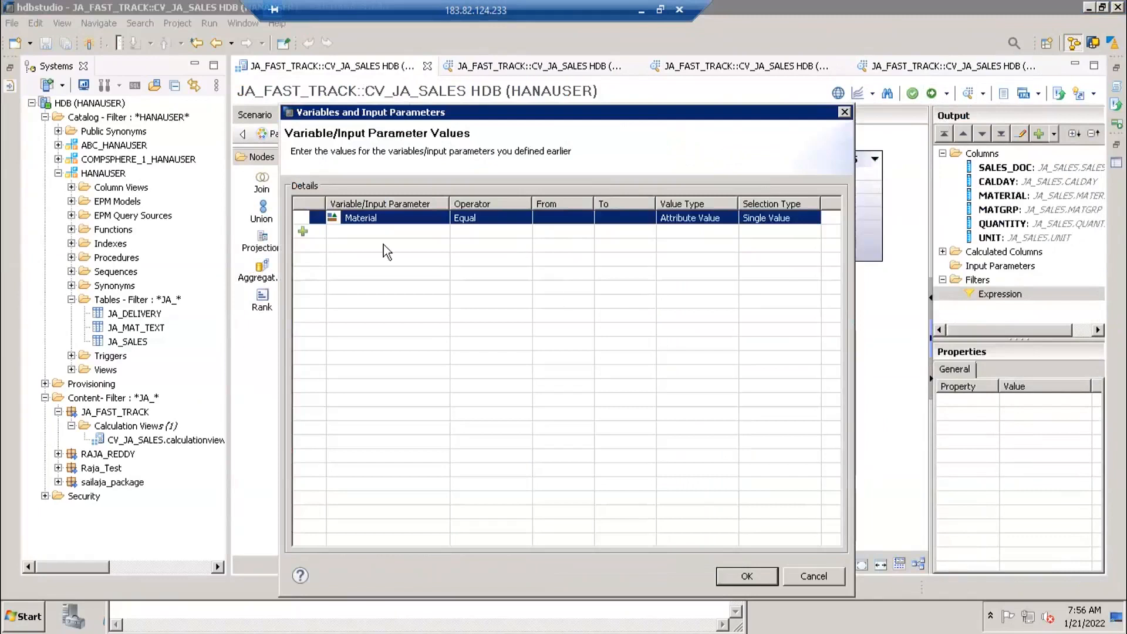
{"action": "left_click_drag", "start_coordinate": [529, 114], "coordinate": [521, 81]}
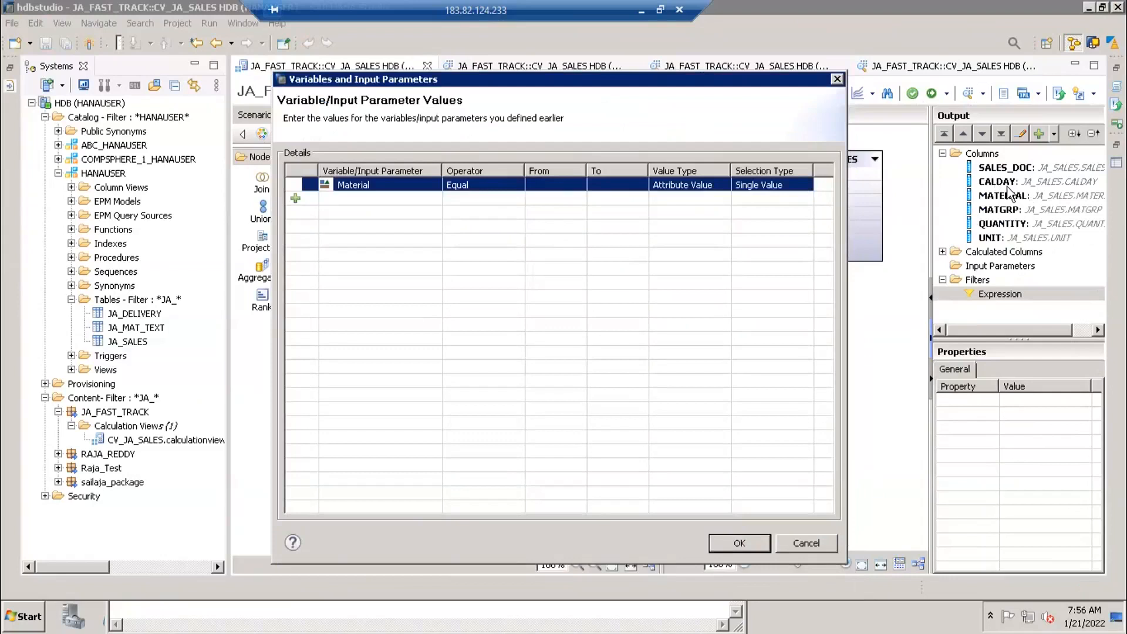
{"action": "left_click", "coordinate": [551, 184]}
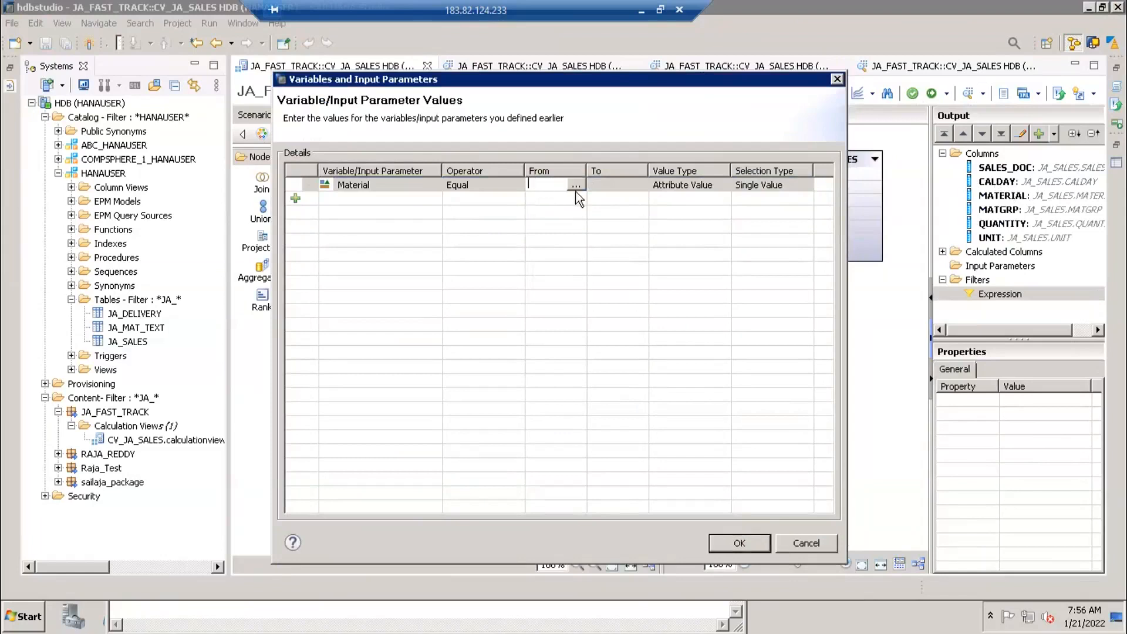
{"action": "left_click", "coordinate": [739, 543]}
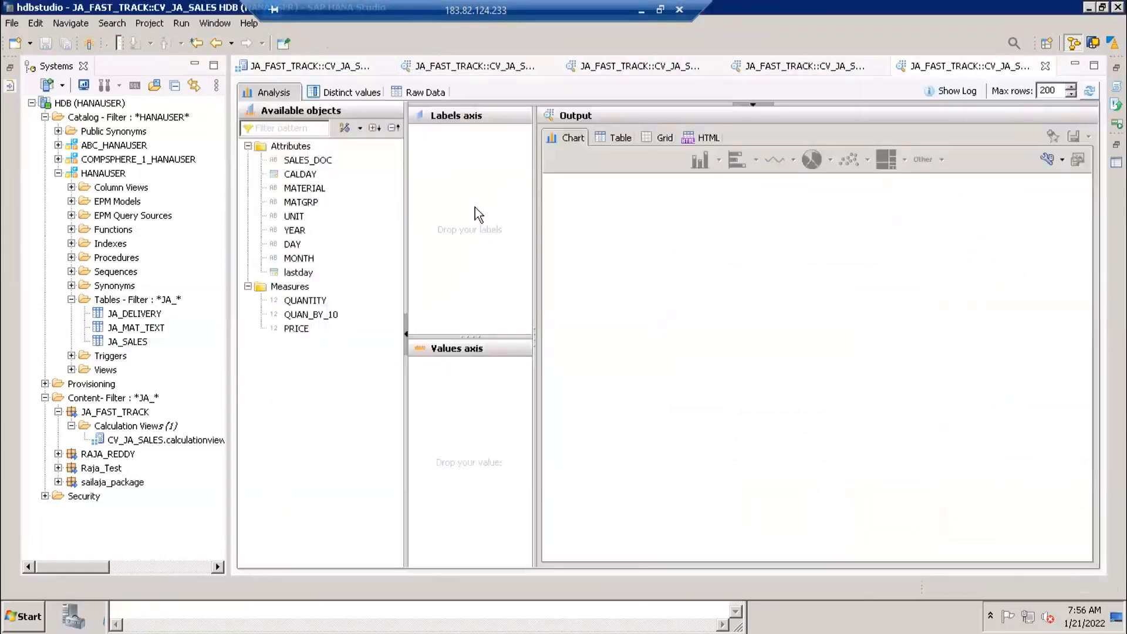
{"action": "left_click", "coordinate": [427, 93]}
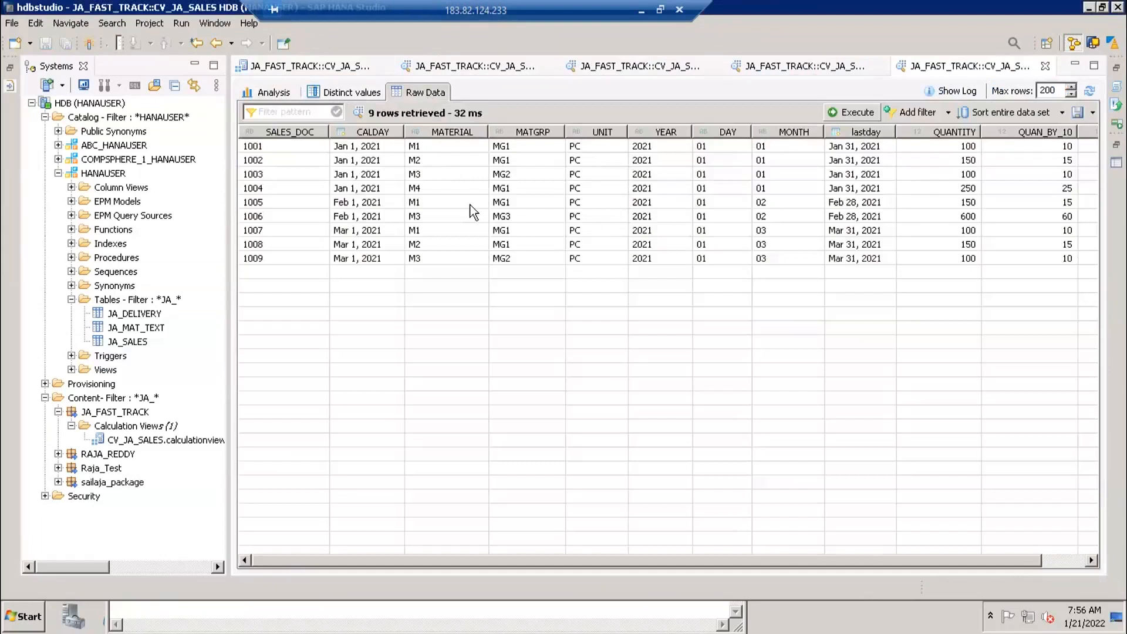
{"action": "left_click", "coordinate": [527, 176]}
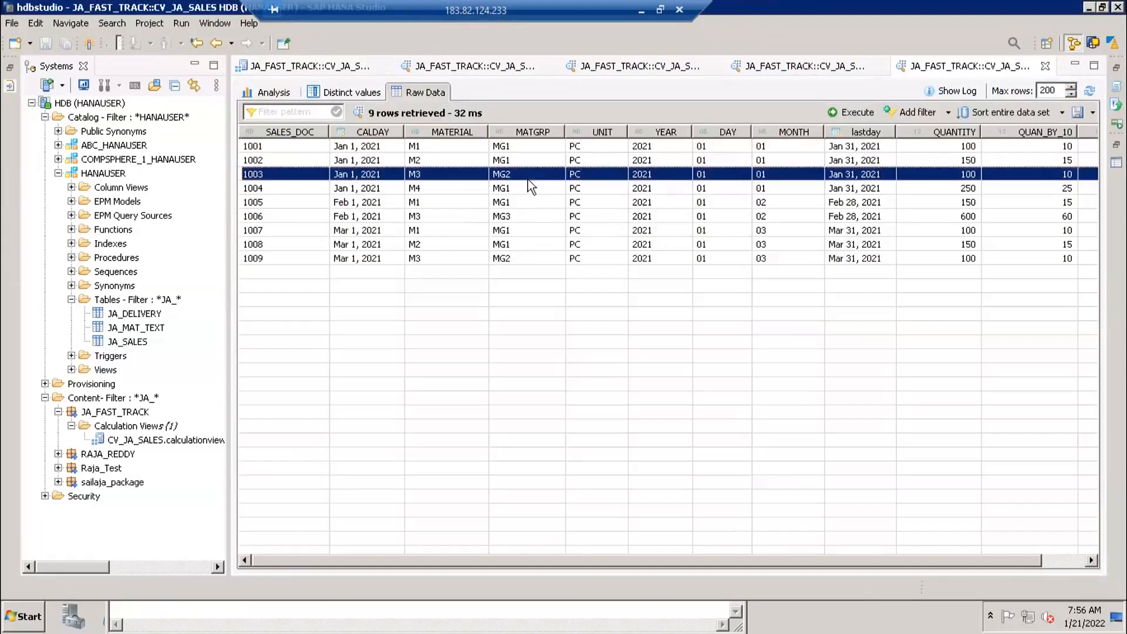
Step: Examine the MATGRP values row by row in the raw data preview
{"action": "left_click", "coordinate": [516, 206]}
{"action": "key", "text": "Up"}
{"action": "key", "text": "Up"}
{"action": "key", "text": "Up"}
{"action": "key", "text": "Up"}
{"action": "left_click", "coordinate": [529, 228]}
{"action": "left_click", "coordinate": [524, 206]}
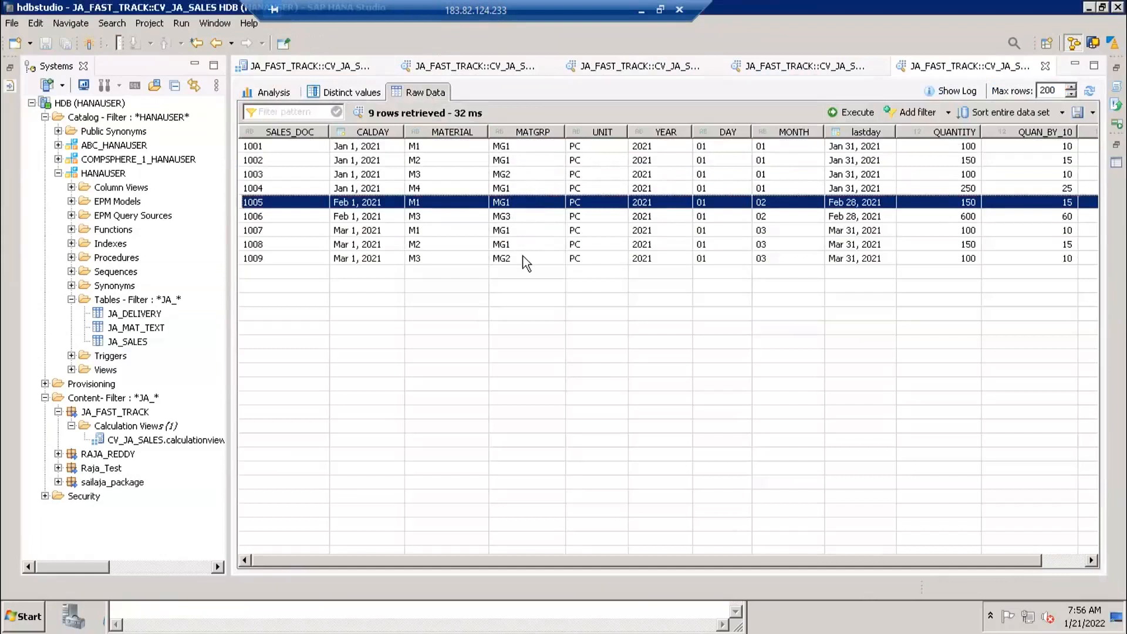
{"action": "left_click", "coordinate": [451, 183]}
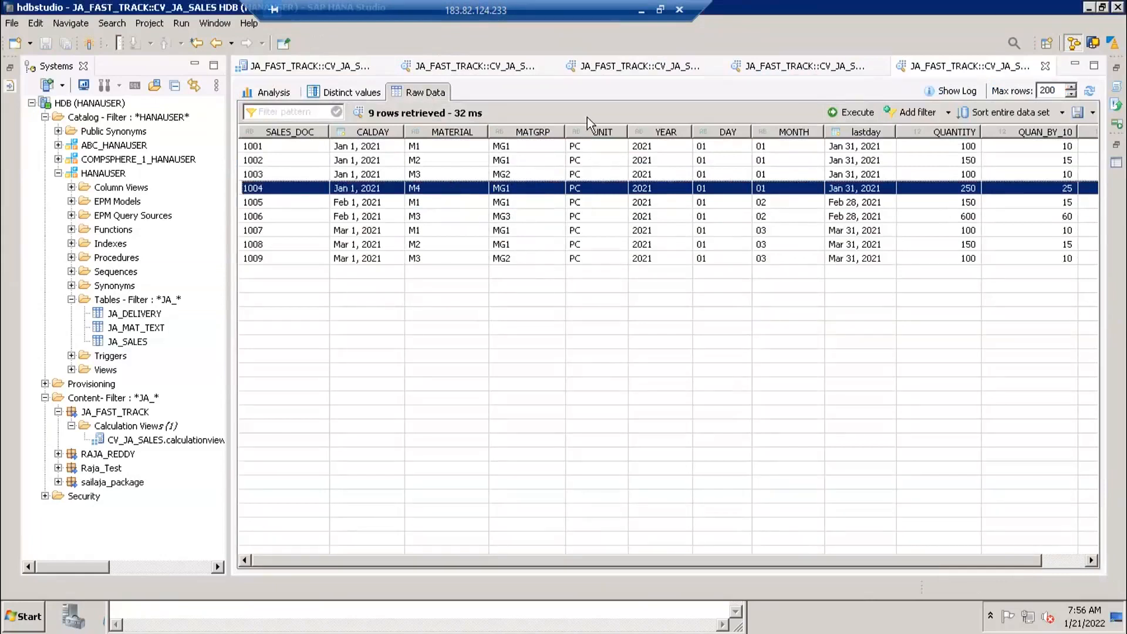
Step: Close all open data previews of CV_JA_SALES, keeping only the calculation view editor open
{"action": "left_click", "coordinate": [881, 67]}
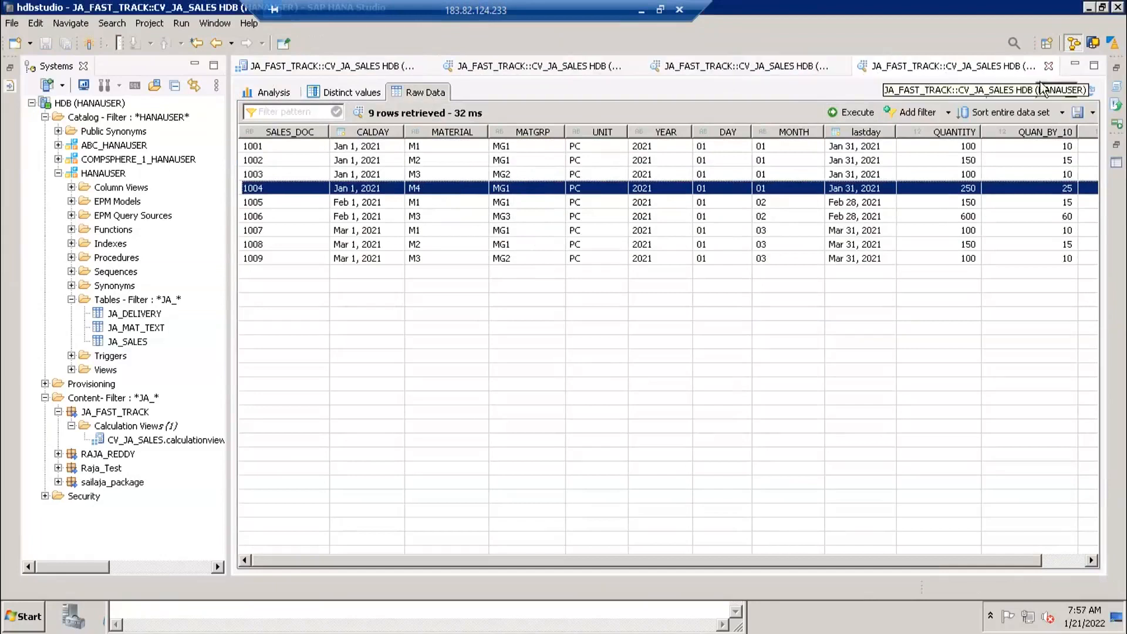
{"action": "left_click", "coordinate": [1048, 67]}
{"action": "left_click", "coordinate": [951, 66]}
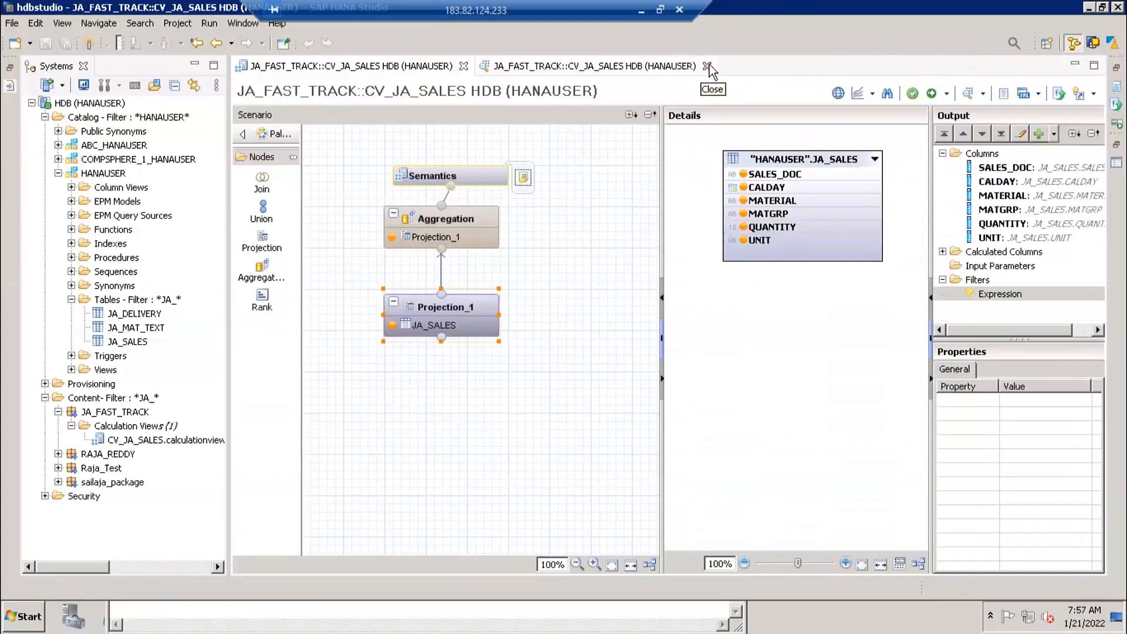
{"action": "left_click", "coordinate": [705, 66]}
Step: Preview the view's raw data from the Semantics node with the Material variable left empty, and close the preview
{"action": "left_click", "coordinate": [432, 175]}
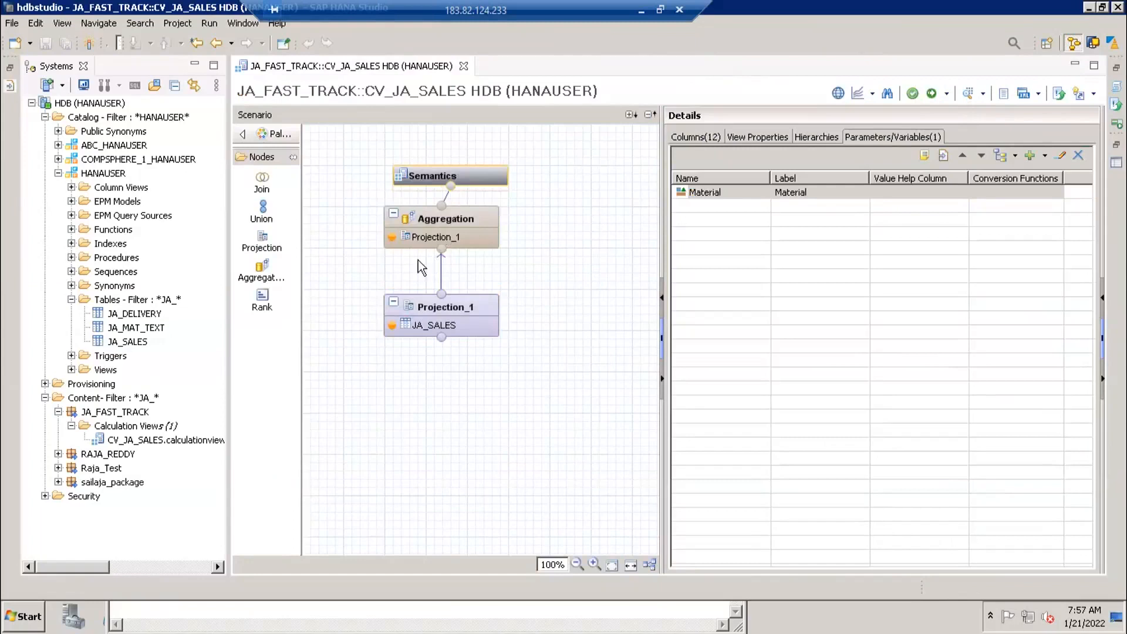
{"action": "left_click", "coordinate": [966, 97]}
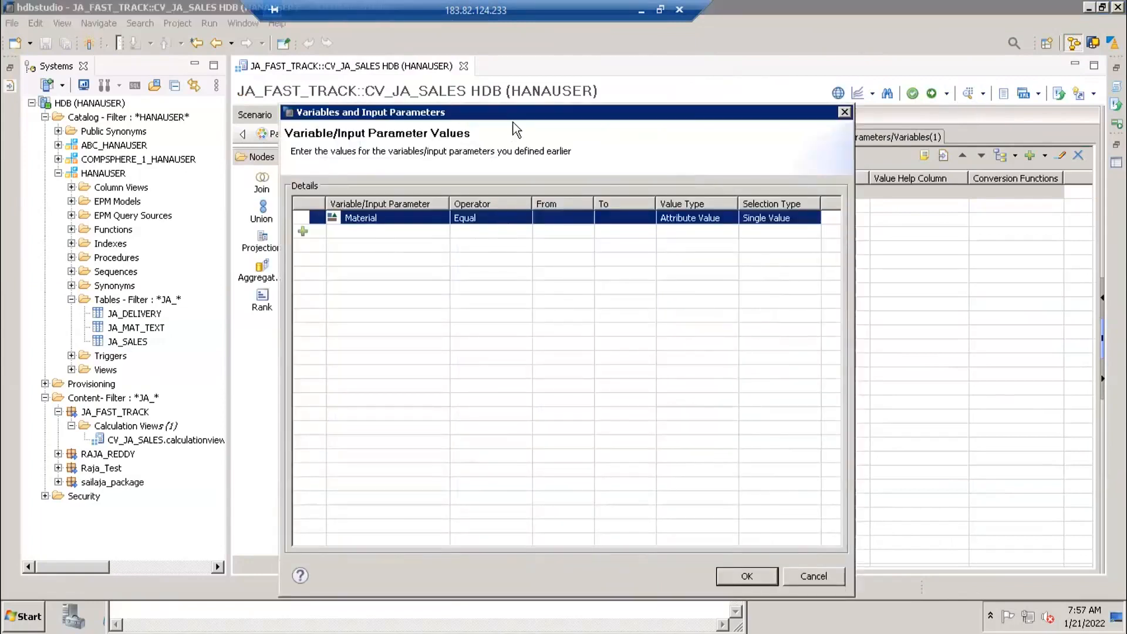
{"action": "left_click_drag", "start_coordinate": [514, 116], "coordinate": [508, 99]}
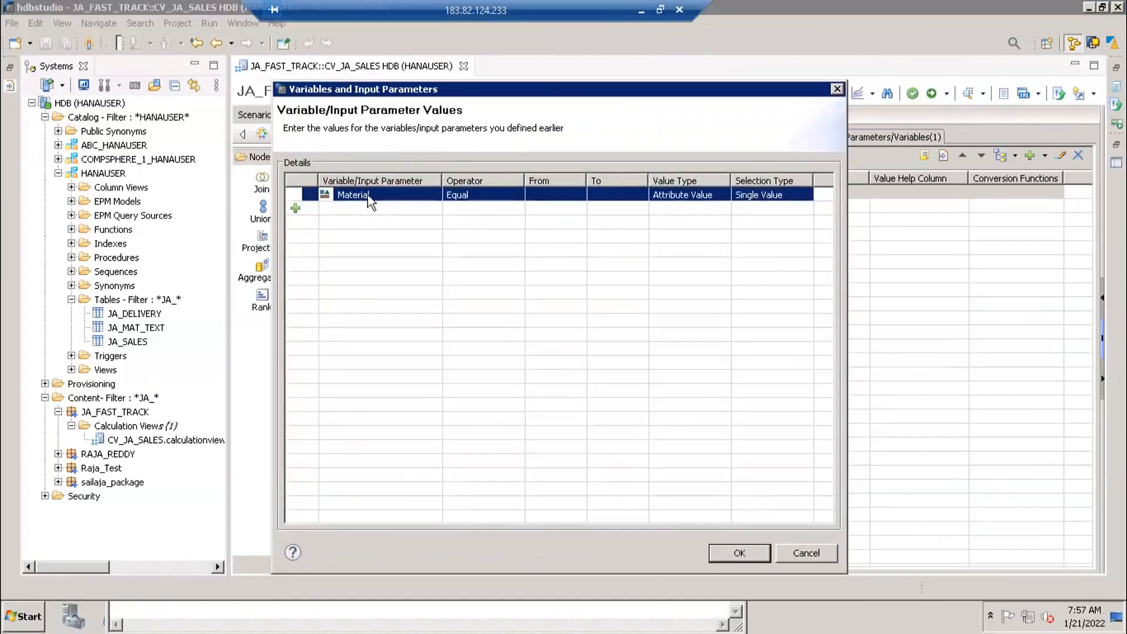
{"action": "left_click", "coordinate": [548, 197]}
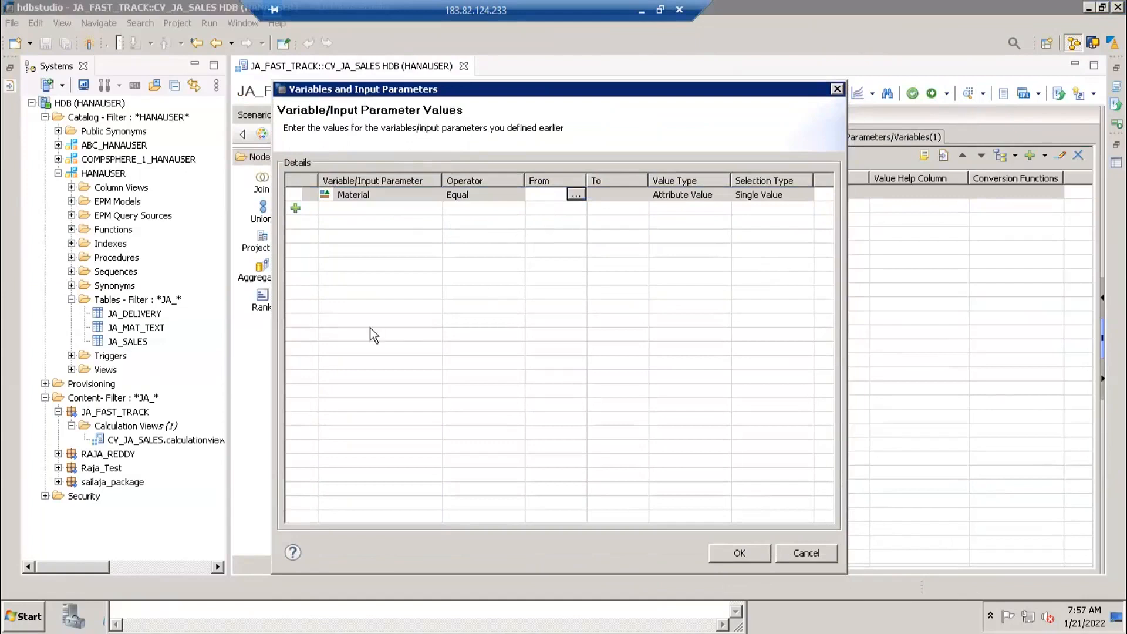
{"action": "left_click", "coordinate": [735, 553]}
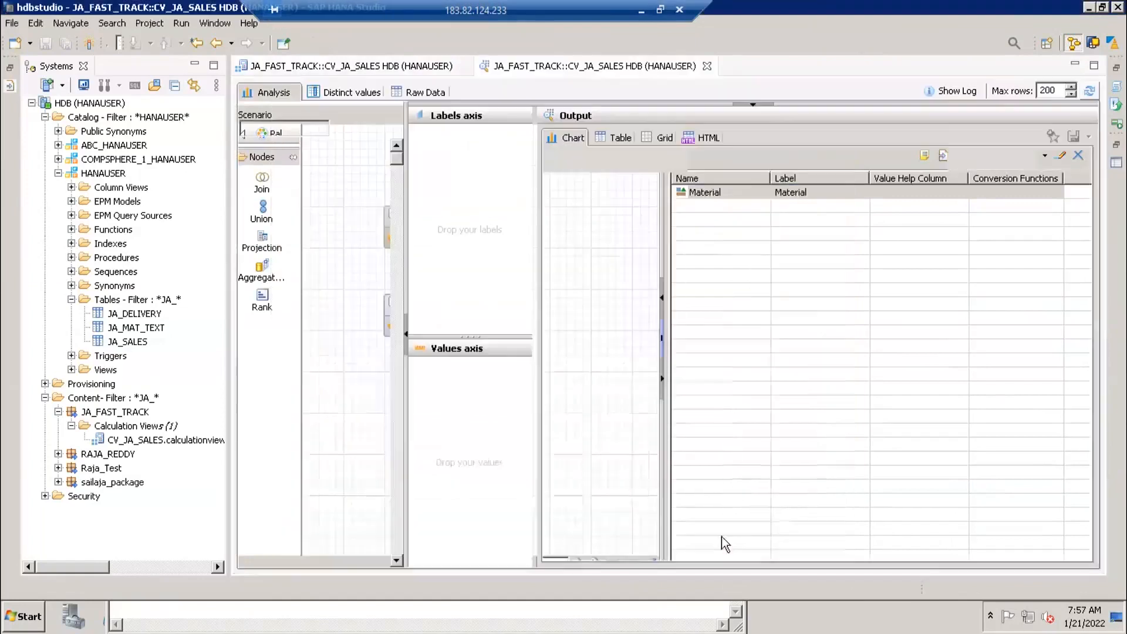
{"action": "left_click", "coordinate": [418, 94]}
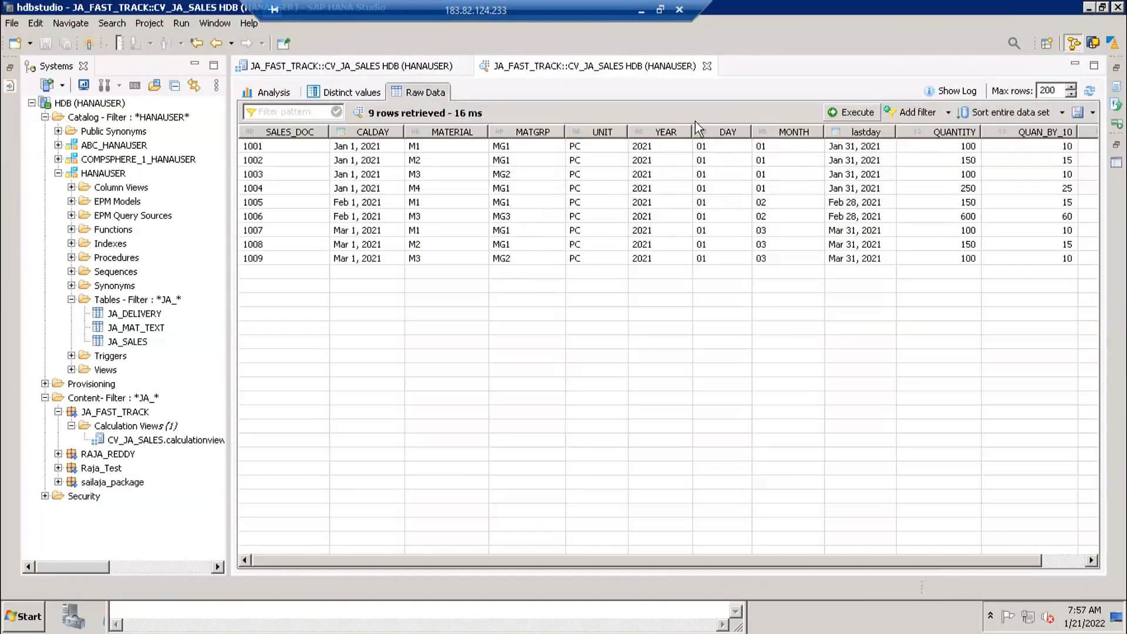
{"action": "left_click", "coordinate": [706, 66]}
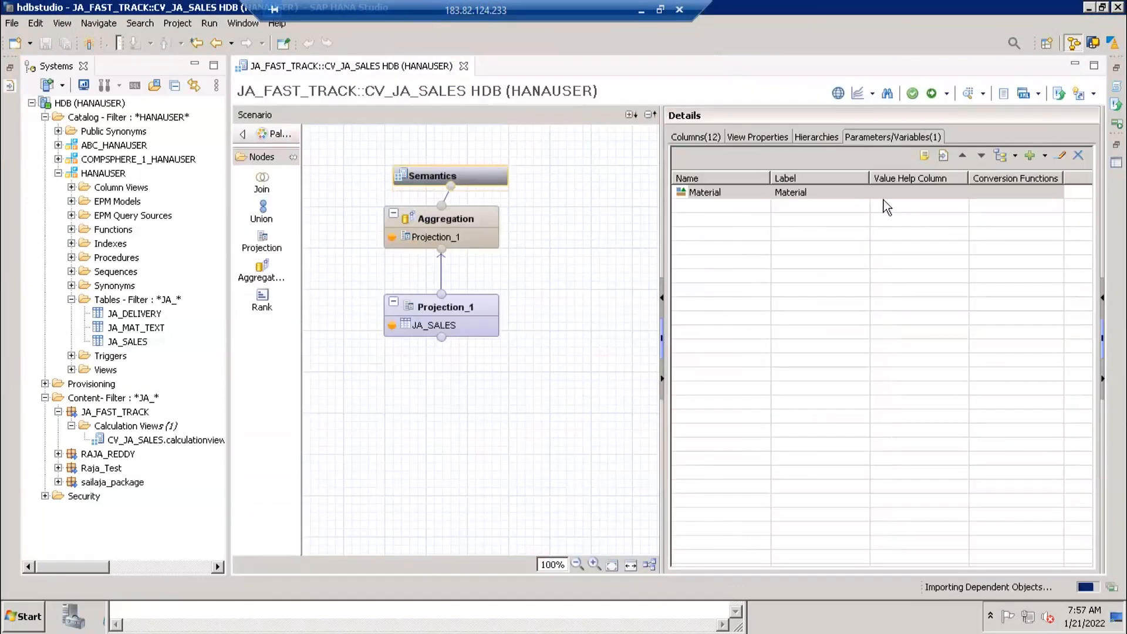
Step: Start a new input parameter in Projection_1 with the name and label IP_MATGRP
{"action": "left_click", "coordinate": [415, 324]}
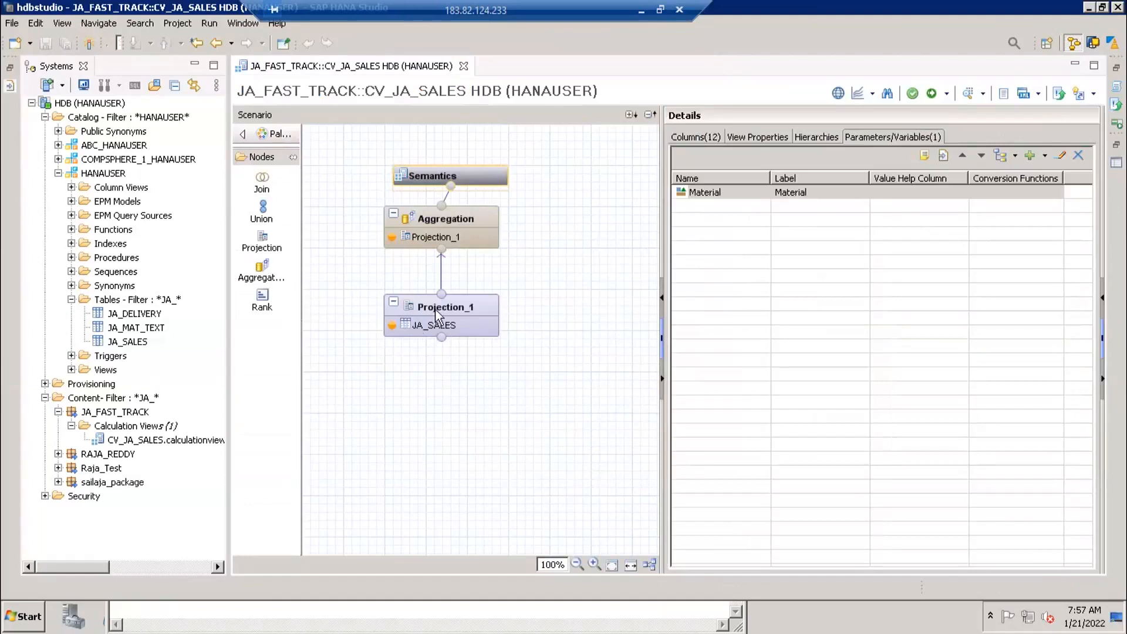
{"action": "right_click", "coordinate": [984, 269]}
{"action": "left_click", "coordinate": [1005, 276]}
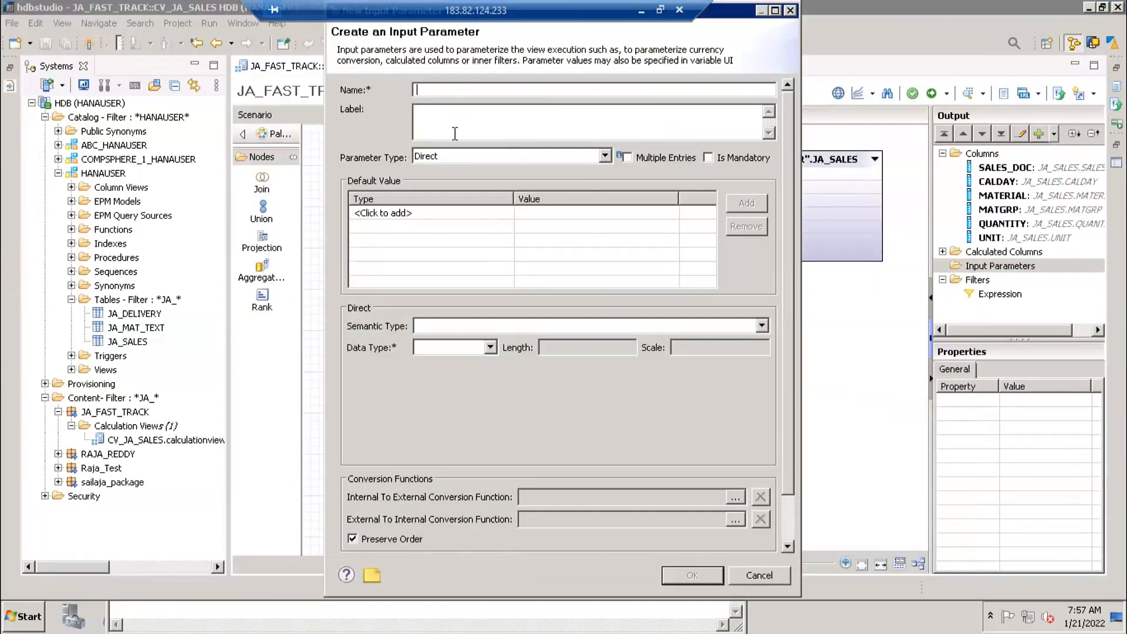
{"action": "left_click", "coordinate": [488, 133]}
{"action": "left_click_drag", "start_coordinate": [737, 16], "coordinate": [741, 76]}
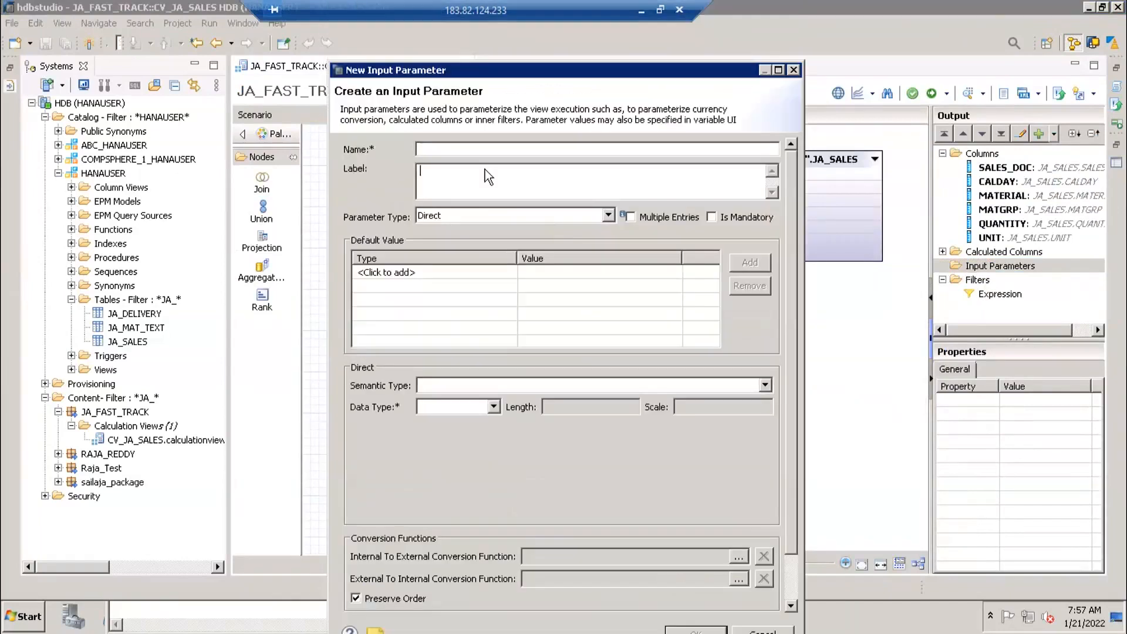
{"action": "left_click", "coordinate": [463, 152]}
{"action": "type", "text": "MATGRP"}
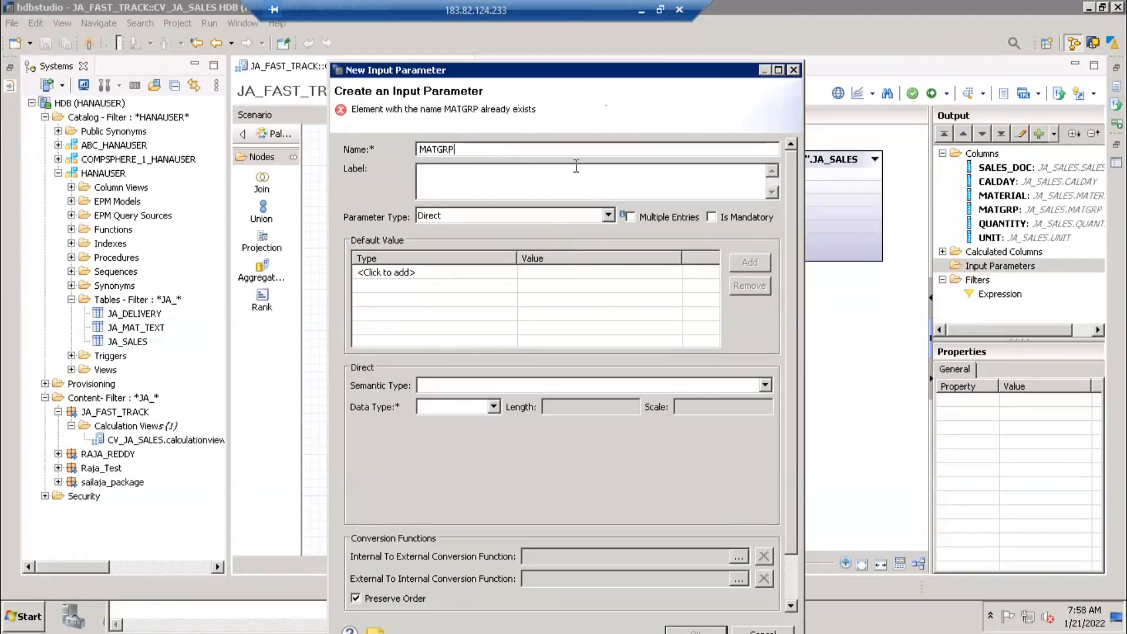
{"action": "left_click", "coordinate": [420, 149]}
{"action": "type", "text": "IP_"}
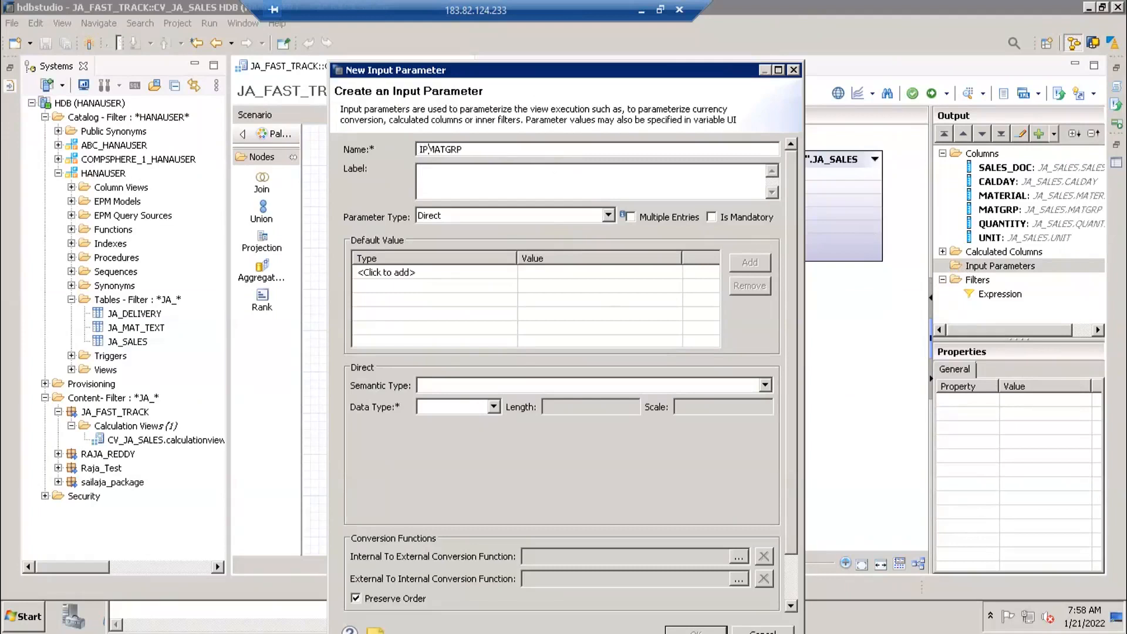
{"action": "key", "text": "Tab"}
Step: Set the input parameter's type to Column with MATGRP as the reference column, and create it
{"action": "left_click", "coordinate": [471, 391]}
{"action": "left_click", "coordinate": [453, 218]}
{"action": "left_click", "coordinate": [453, 217]}
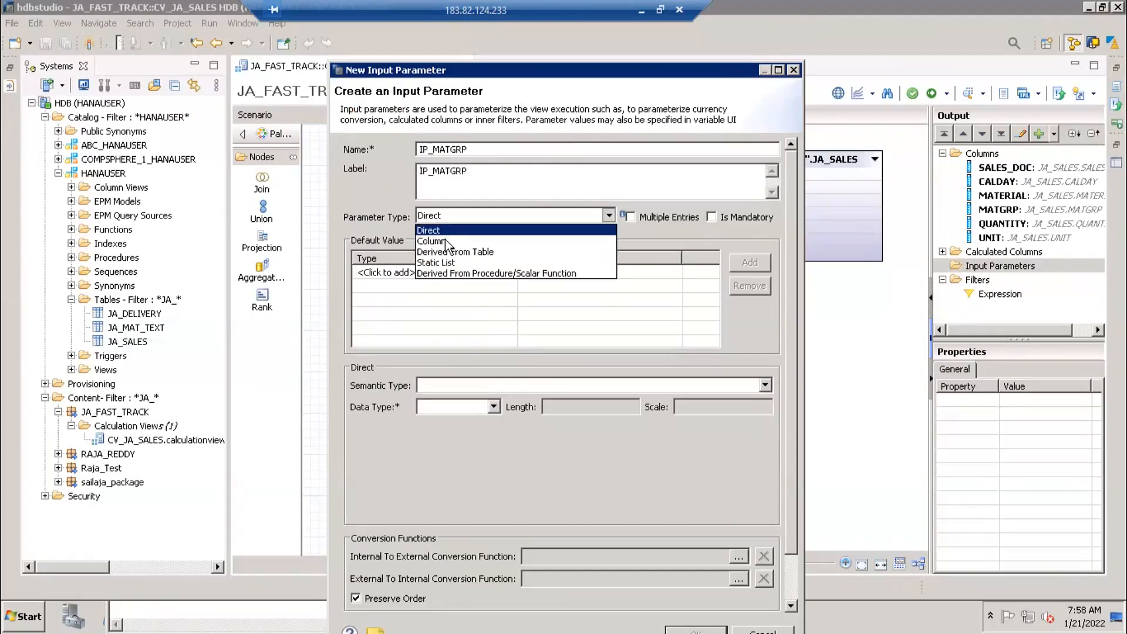
{"action": "left_click", "coordinate": [445, 237]}
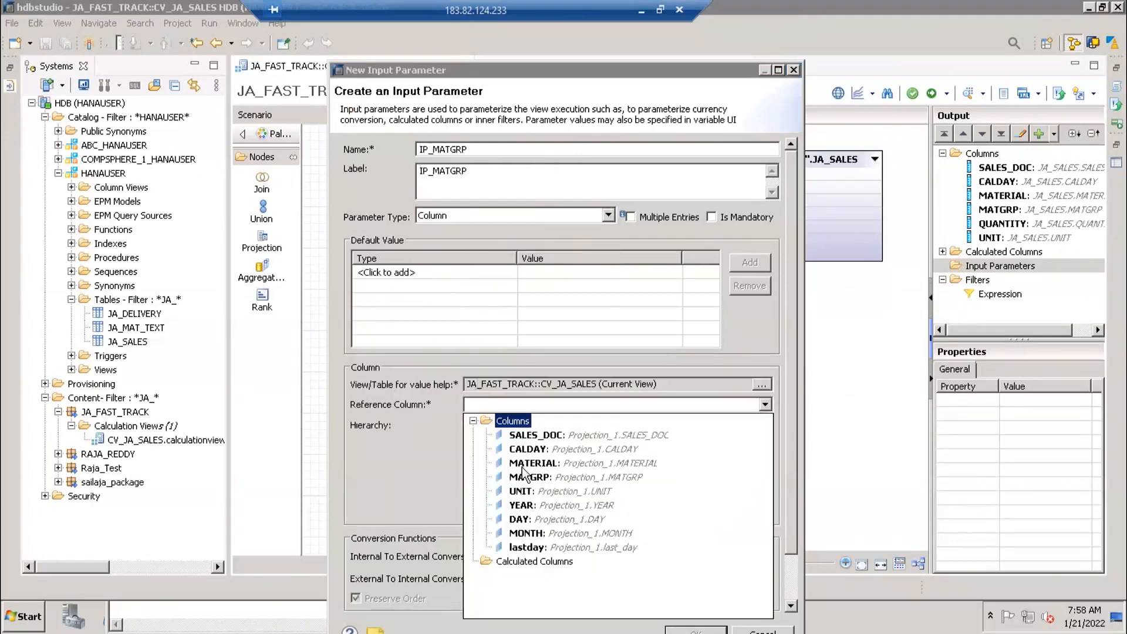
{"action": "left_click", "coordinate": [525, 477]}
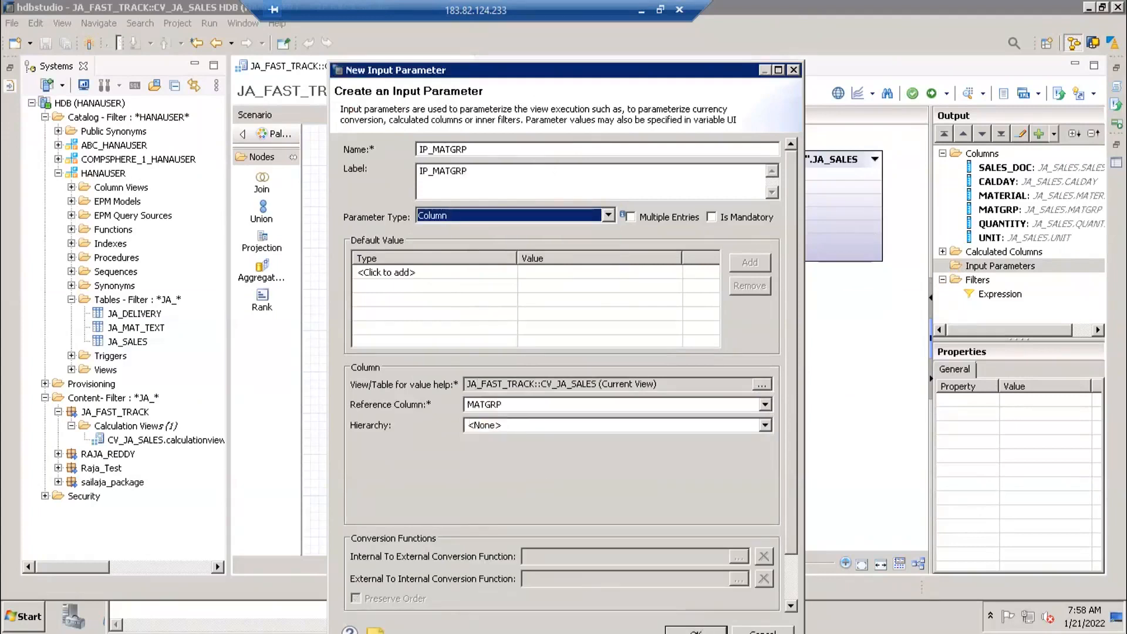
{"action": "left_click", "coordinate": [697, 629]}
Step: Filter Projection_1's MATGRP column to equal the input parameter IP_MATGRP, and activate the calculation view
{"action": "left_click", "coordinate": [1004, 212]}
{"action": "right_click", "coordinate": [1005, 216]}
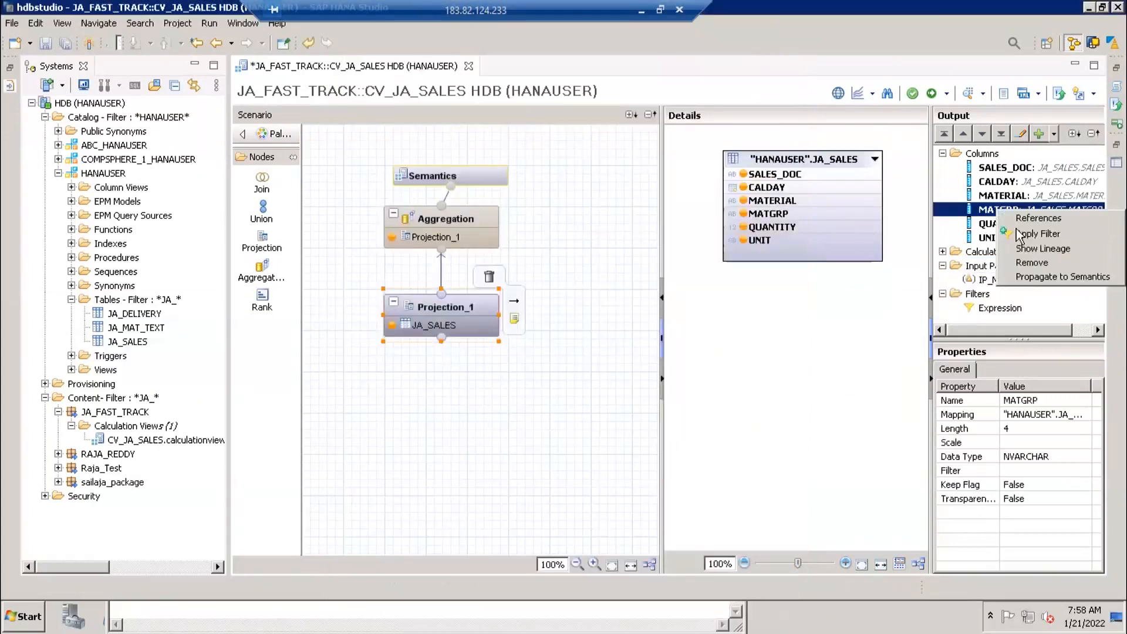
{"action": "left_click", "coordinate": [1024, 232]}
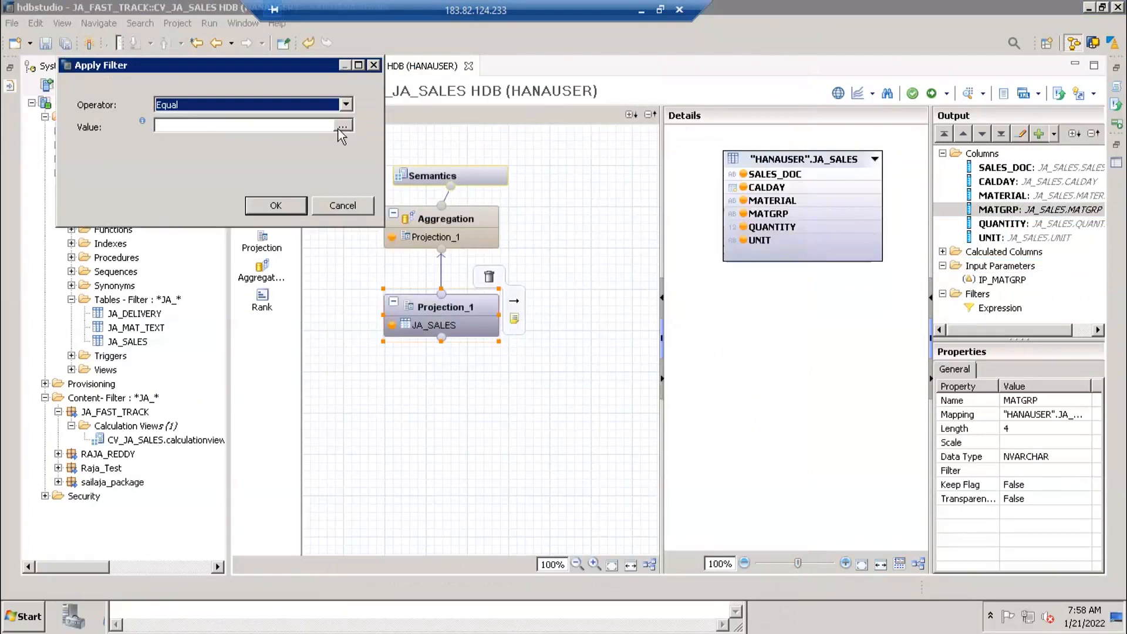
{"action": "left_click", "coordinate": [342, 126]}
{"action": "left_click", "coordinate": [194, 40]}
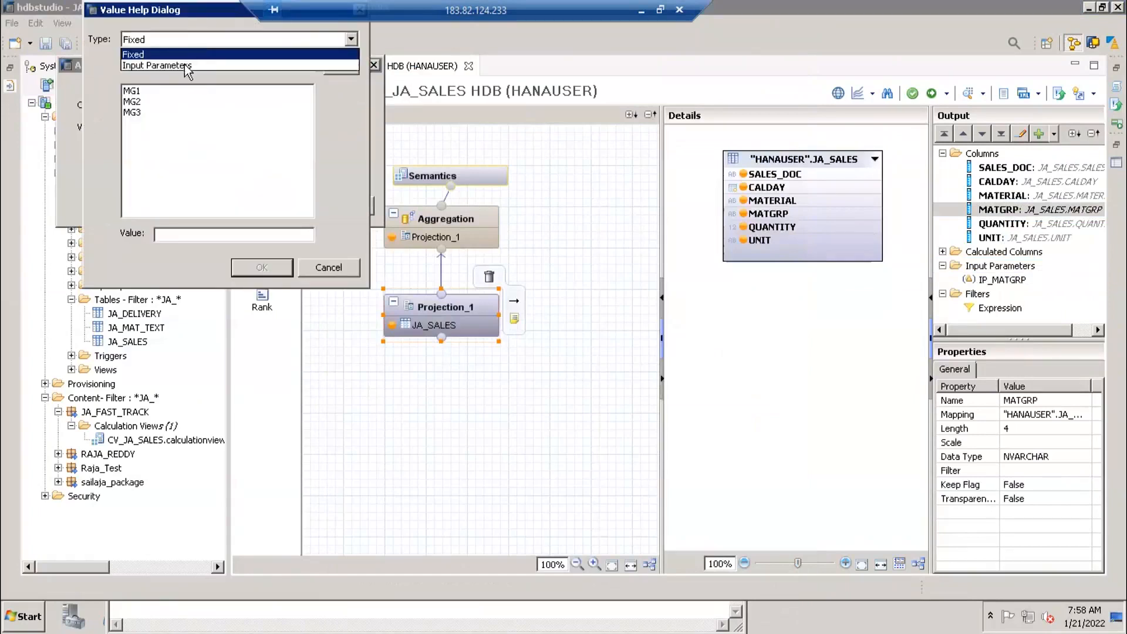
{"action": "left_click", "coordinate": [185, 61]}
{"action": "left_click", "coordinate": [154, 91]}
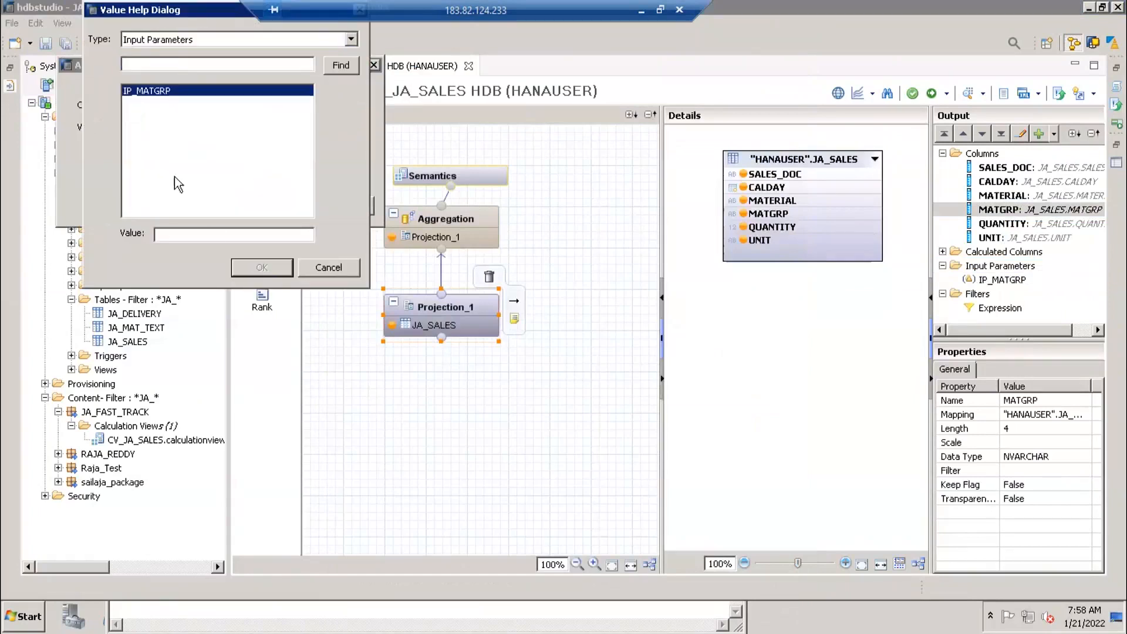
{"action": "left_click", "coordinate": [257, 269]}
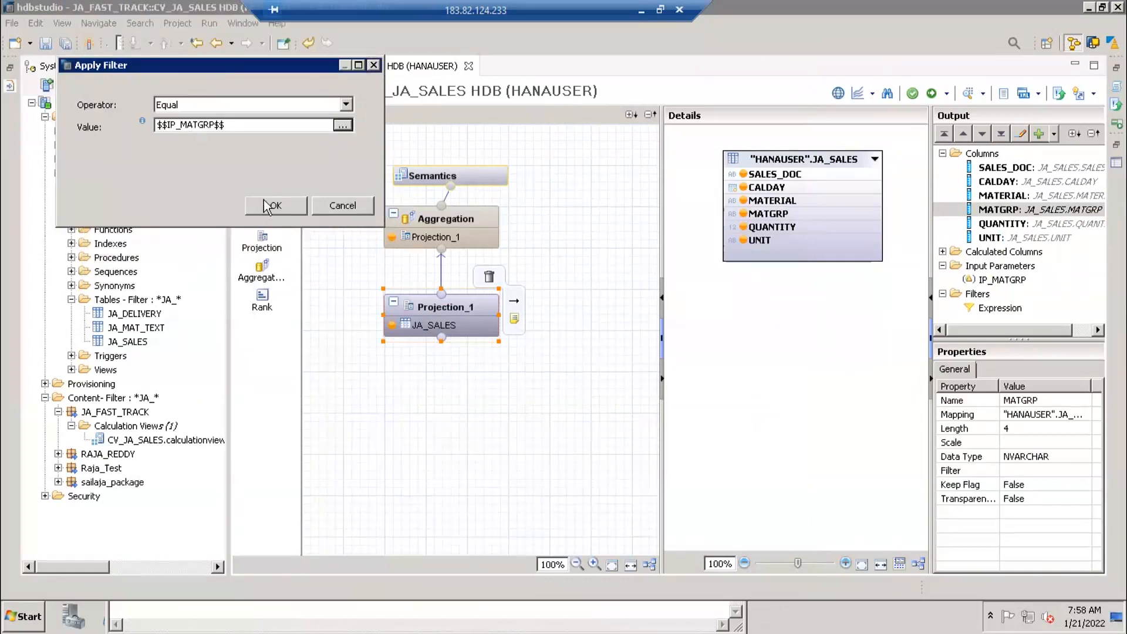
{"action": "left_click", "coordinate": [269, 206]}
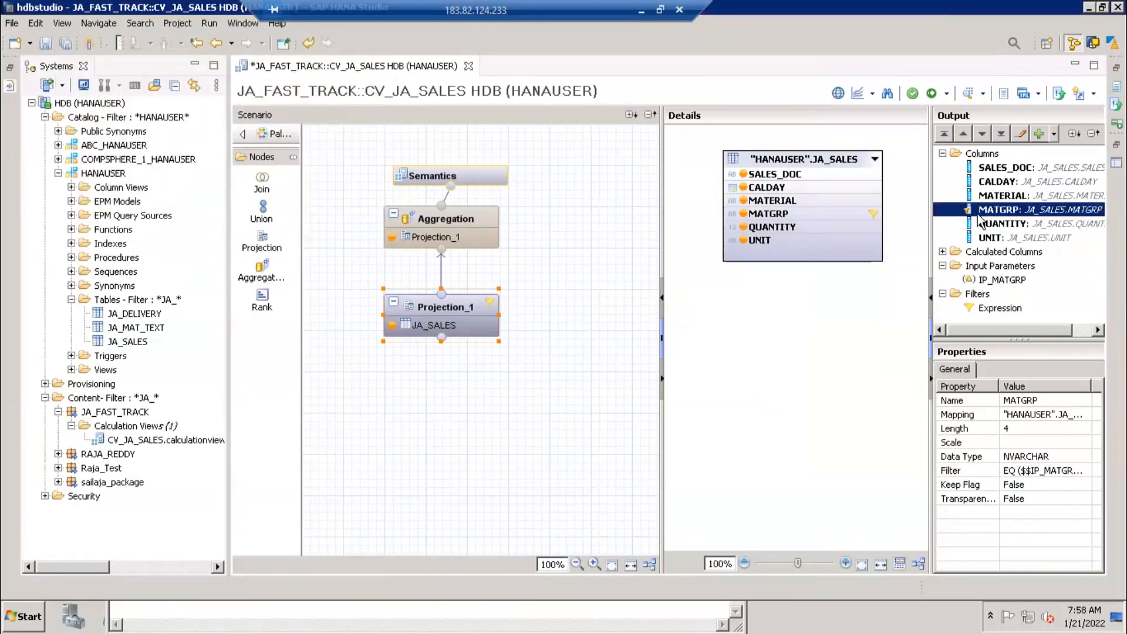
{"action": "left_click", "coordinate": [931, 94]}
Step: Preview the view's raw data with both the Material variable and the IP_MATGRP parameter left empty
{"action": "left_click", "coordinate": [968, 95]}
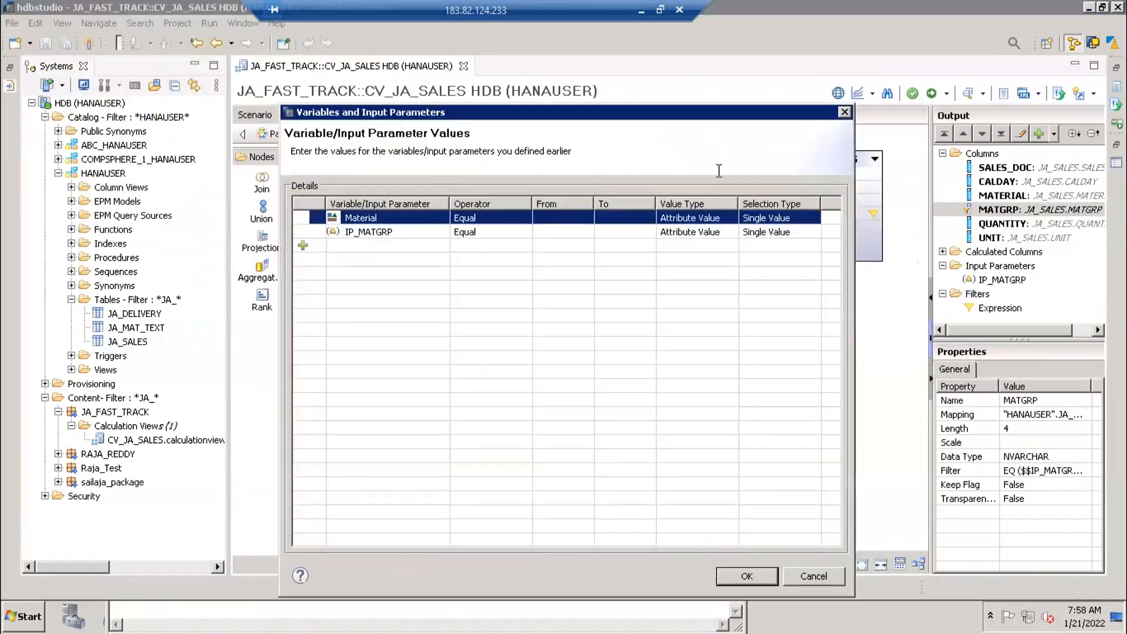
{"action": "left_click", "coordinate": [444, 233]}
{"action": "left_click", "coordinate": [550, 218]}
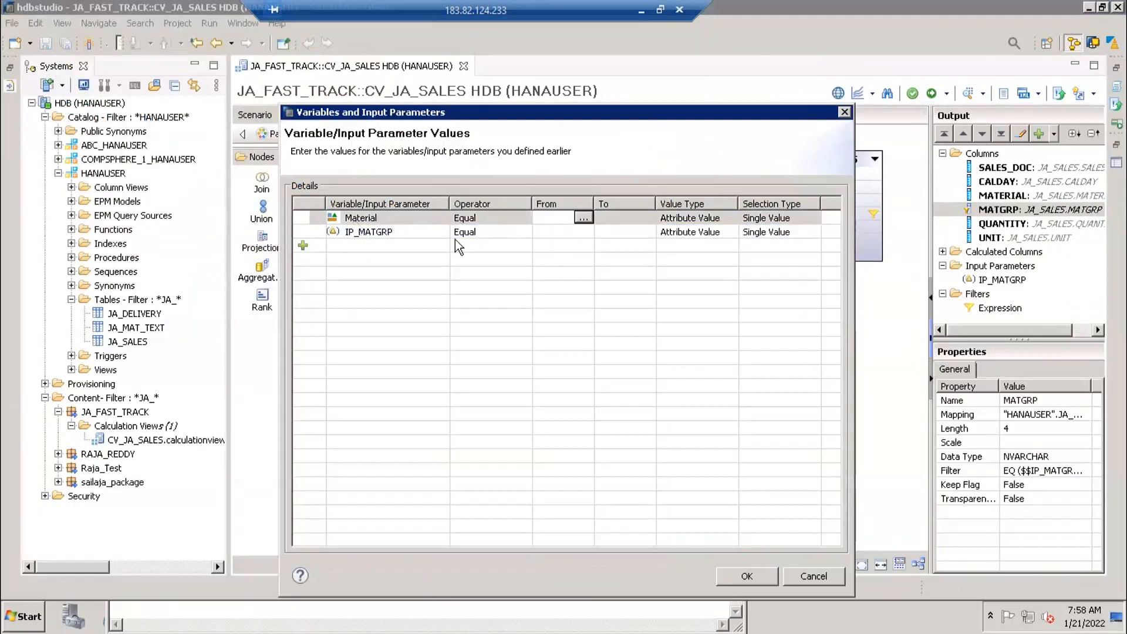
{"action": "left_click", "coordinate": [409, 233]}
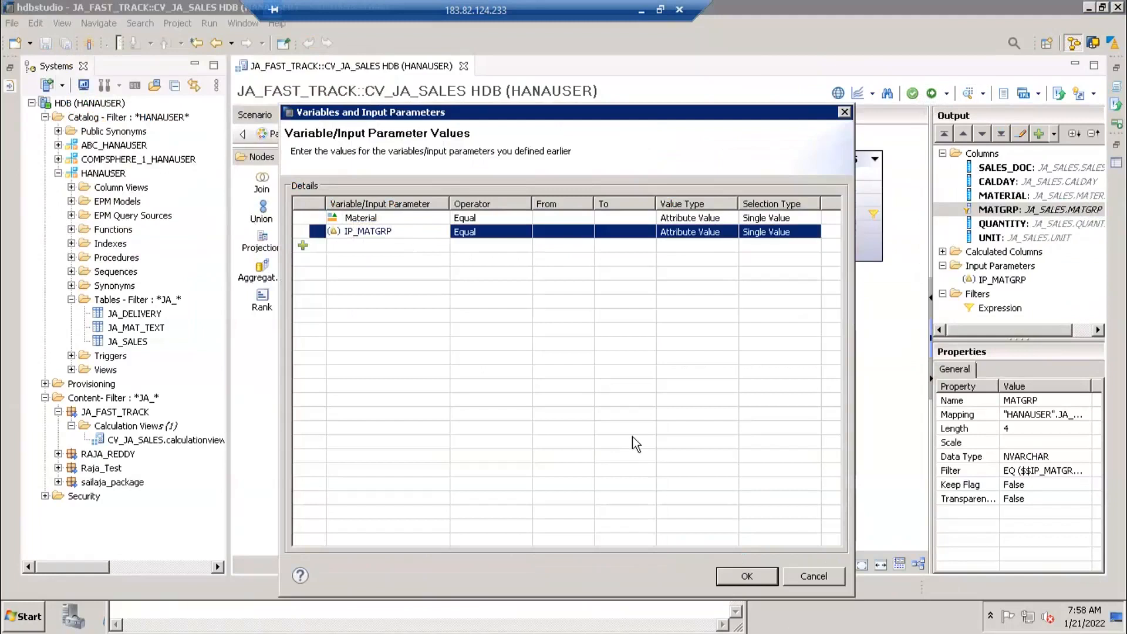
{"action": "left_click", "coordinate": [735, 576]}
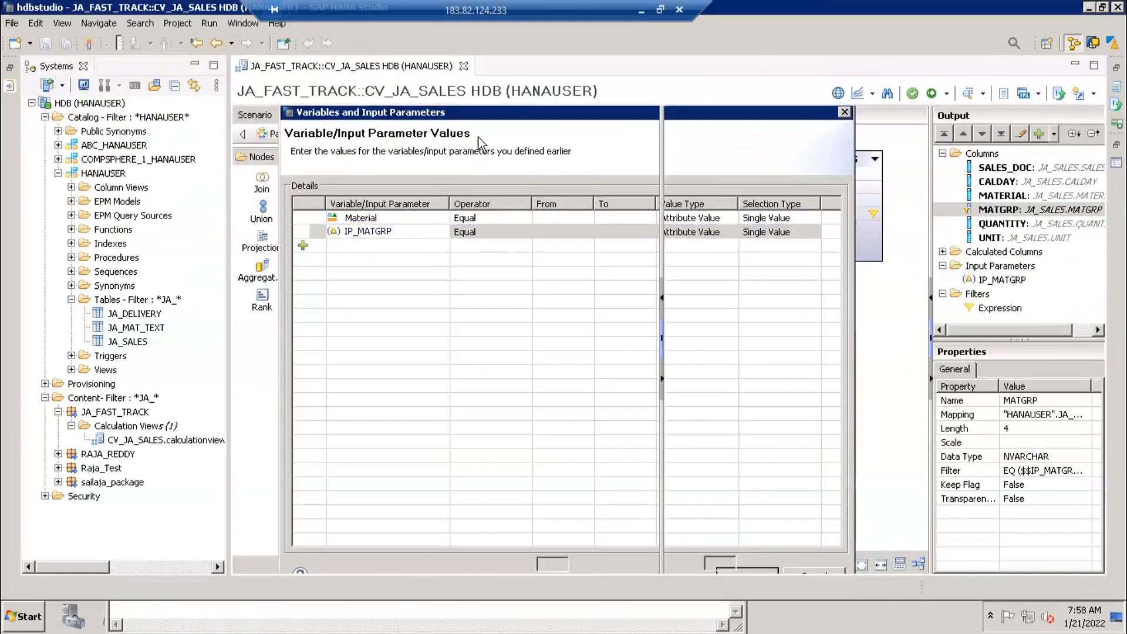
{"action": "left_click", "coordinate": [435, 94]}
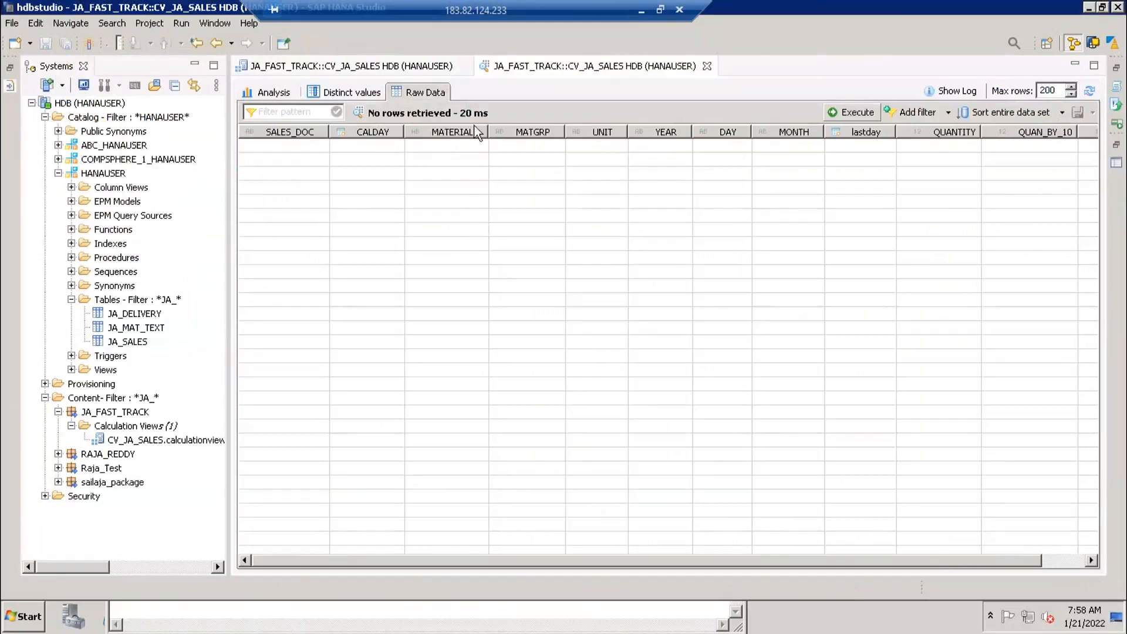
Step: Refresh the raw data preview with IP_MATGRP set to * and Material left empty
{"action": "left_click", "coordinate": [368, 65]}
{"action": "left_click", "coordinate": [609, 70]}
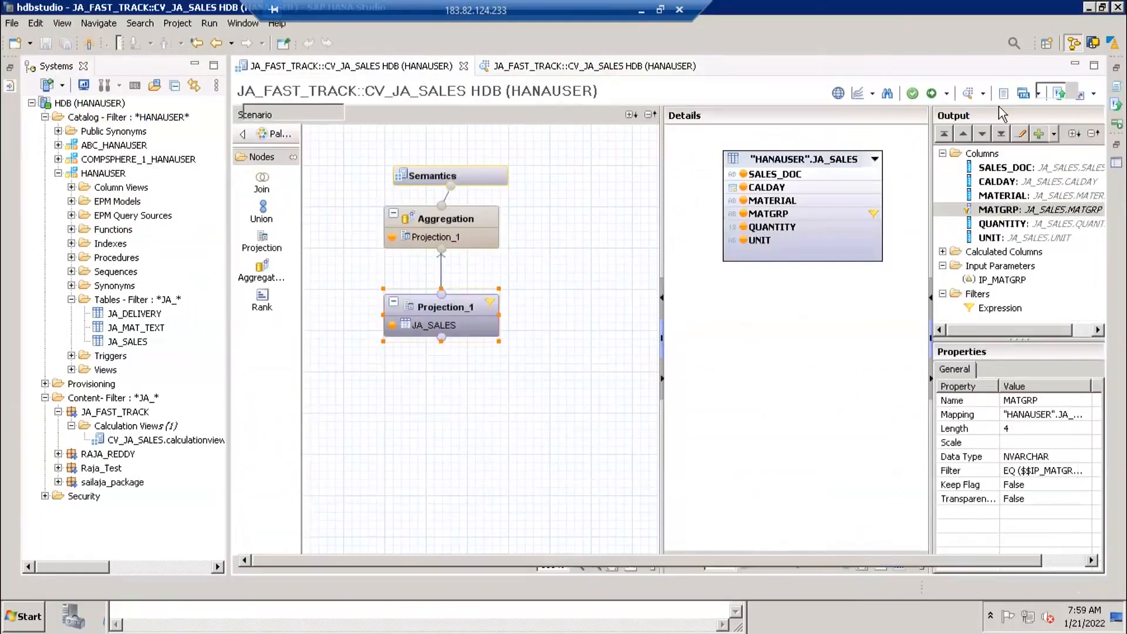
{"action": "left_click", "coordinate": [1091, 91]}
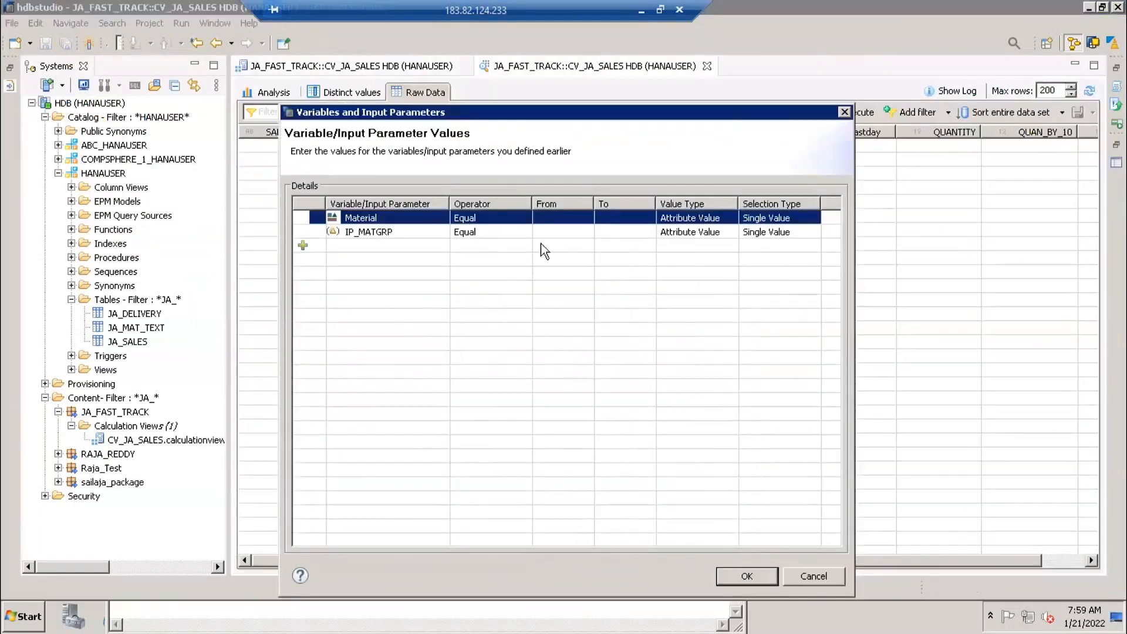
{"action": "left_click", "coordinate": [548, 231]}
{"action": "left_click", "coordinate": [548, 231]}
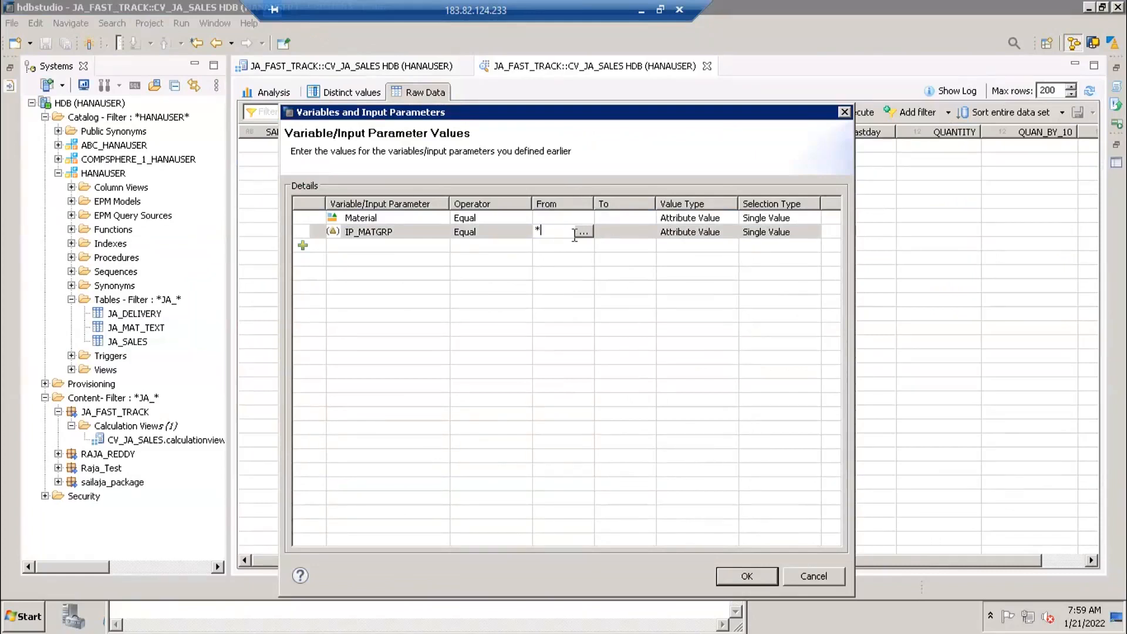
{"action": "left_click", "coordinate": [756, 584]}
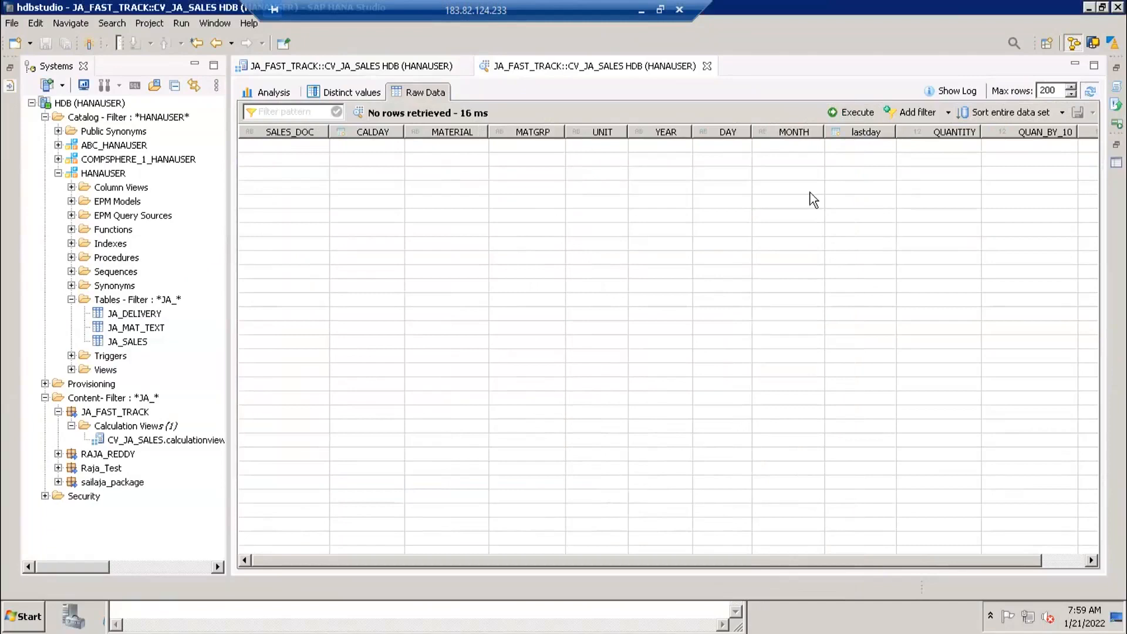
Step: Refresh the raw data preview with IP_MATGRP set to MG1 and Material left empty, and close the preview
{"action": "left_click", "coordinate": [1090, 90]}
{"action": "left_click", "coordinate": [561, 231]}
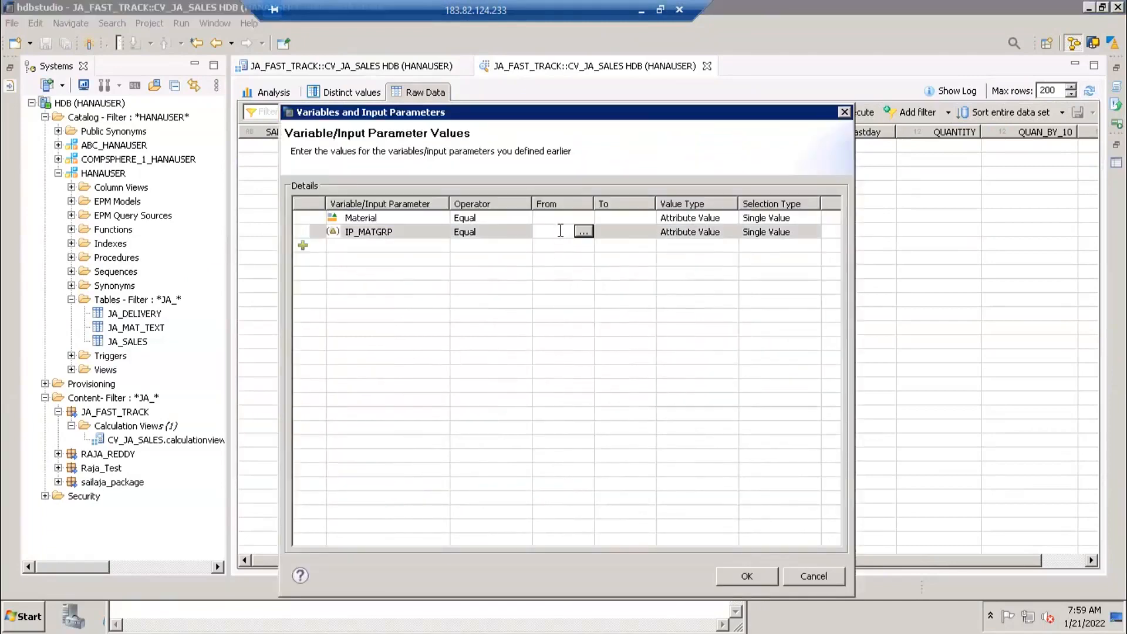
{"action": "type", "text": "MG1"}
{"action": "left_click", "coordinate": [753, 579]}
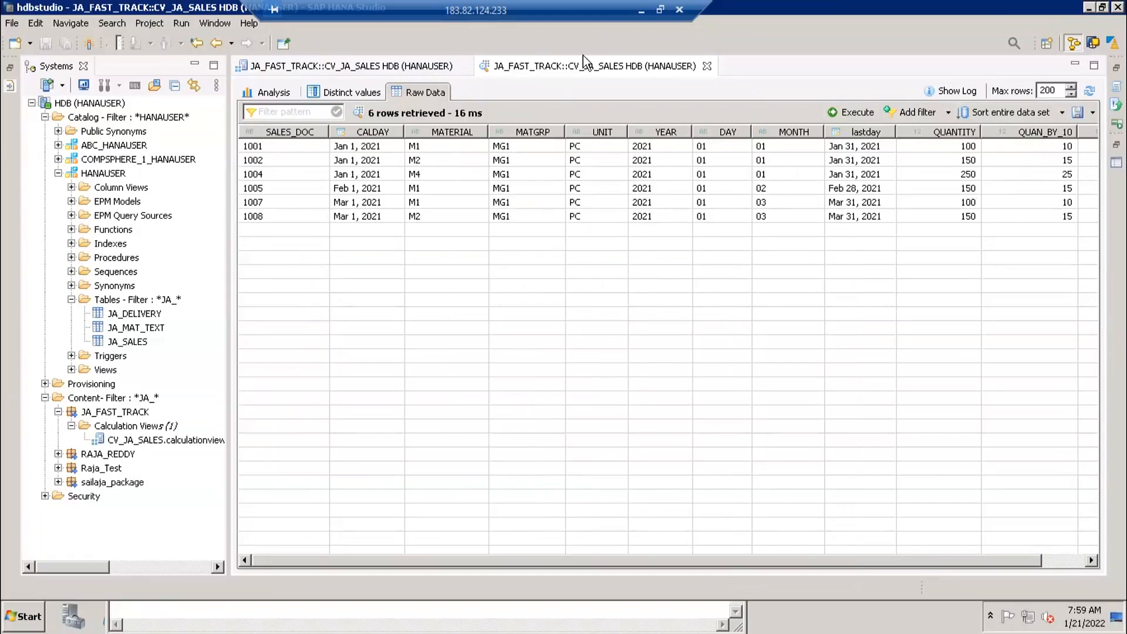
{"action": "left_click", "coordinate": [707, 66]}
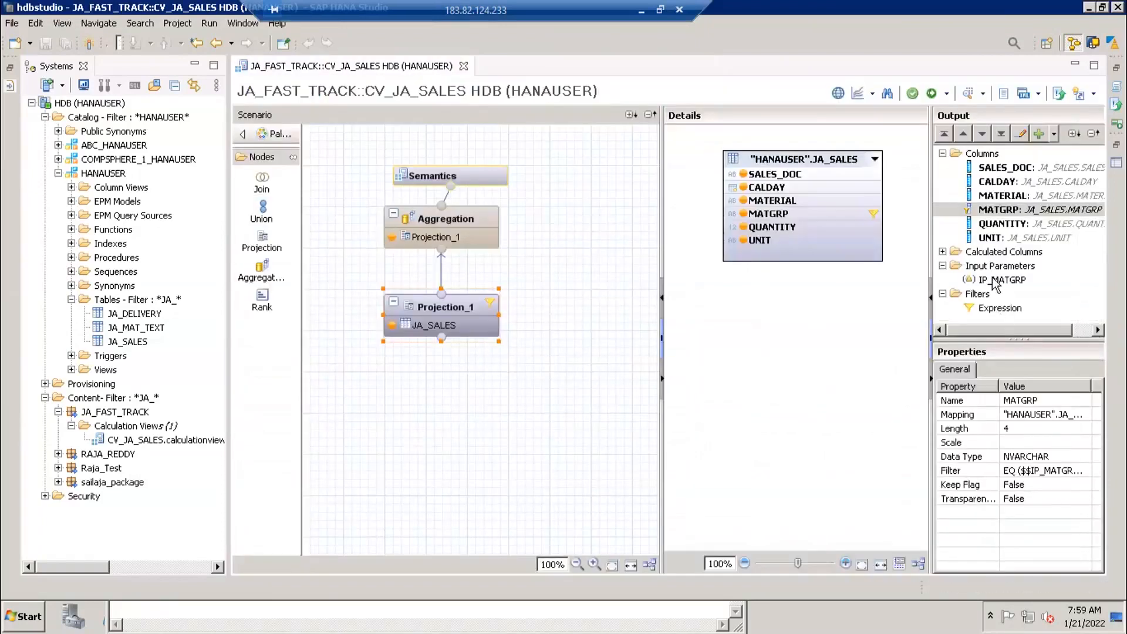
Step: Change the input parameter IP_MATGRP to the Direct parameter type with data type VARCHAR and length 4
{"action": "double_click", "coordinate": [995, 281]}
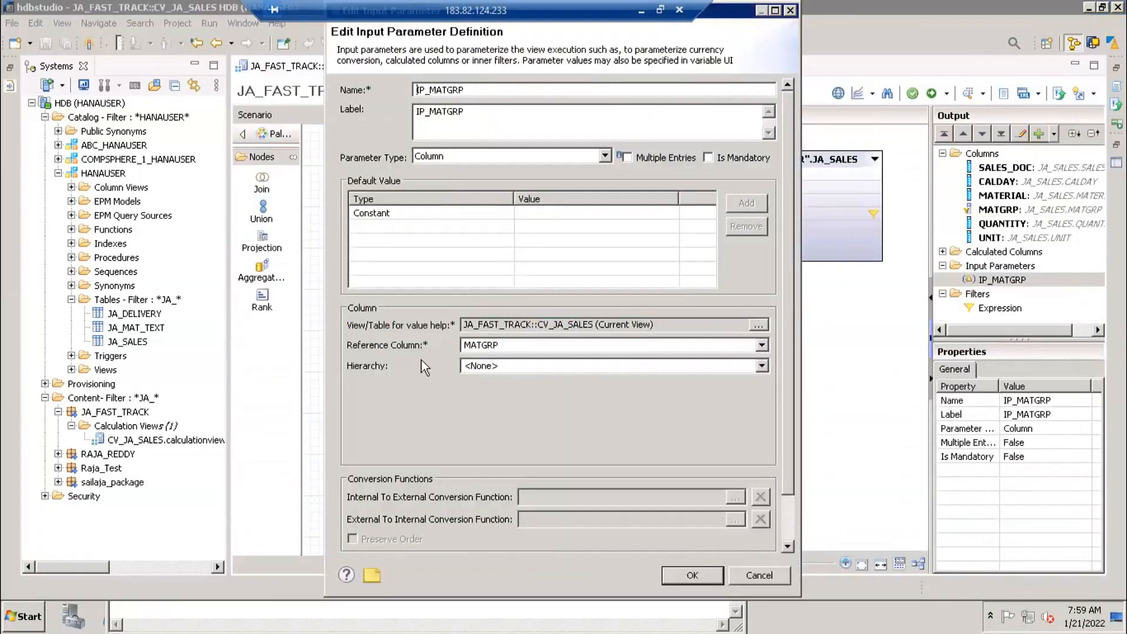
{"action": "left_click", "coordinate": [481, 157]}
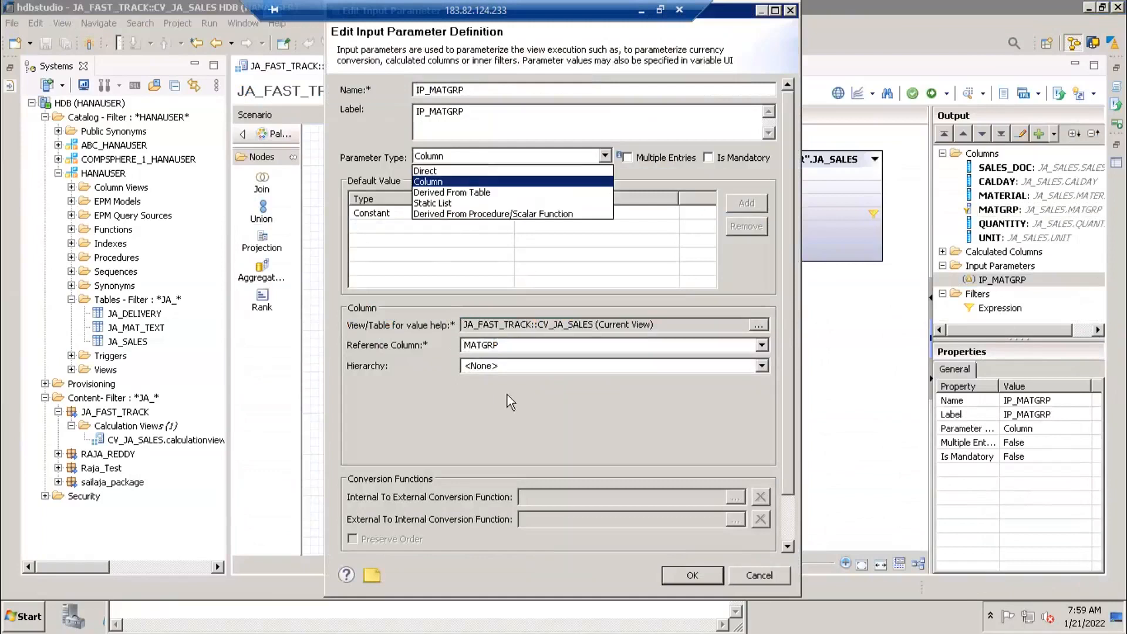
{"action": "key", "text": "Down"}
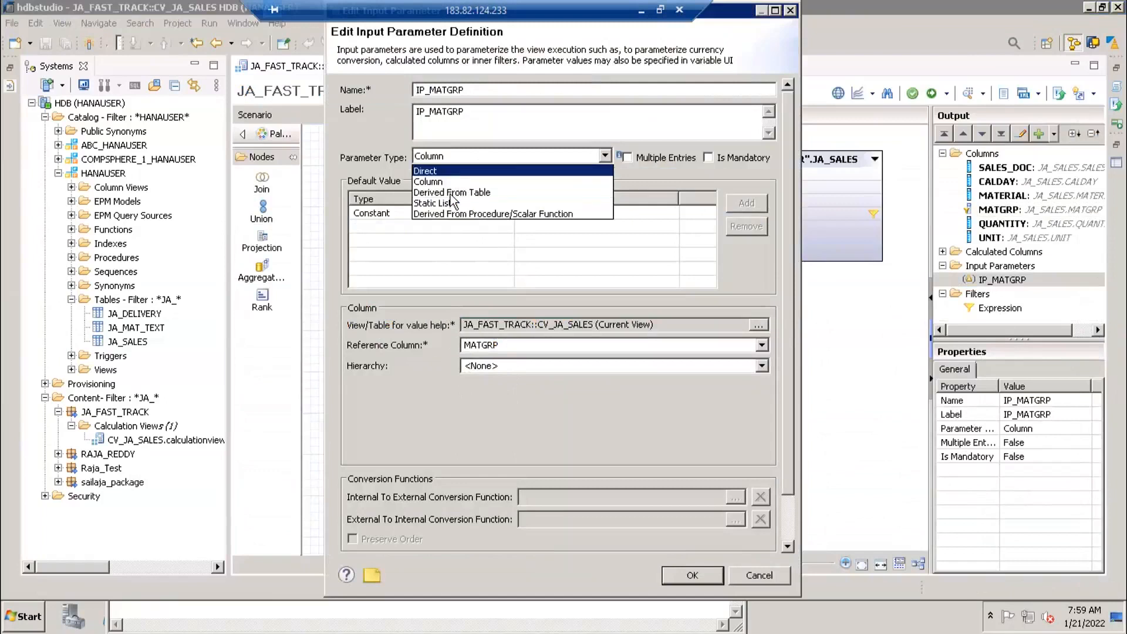
{"action": "left_click", "coordinate": [451, 170]}
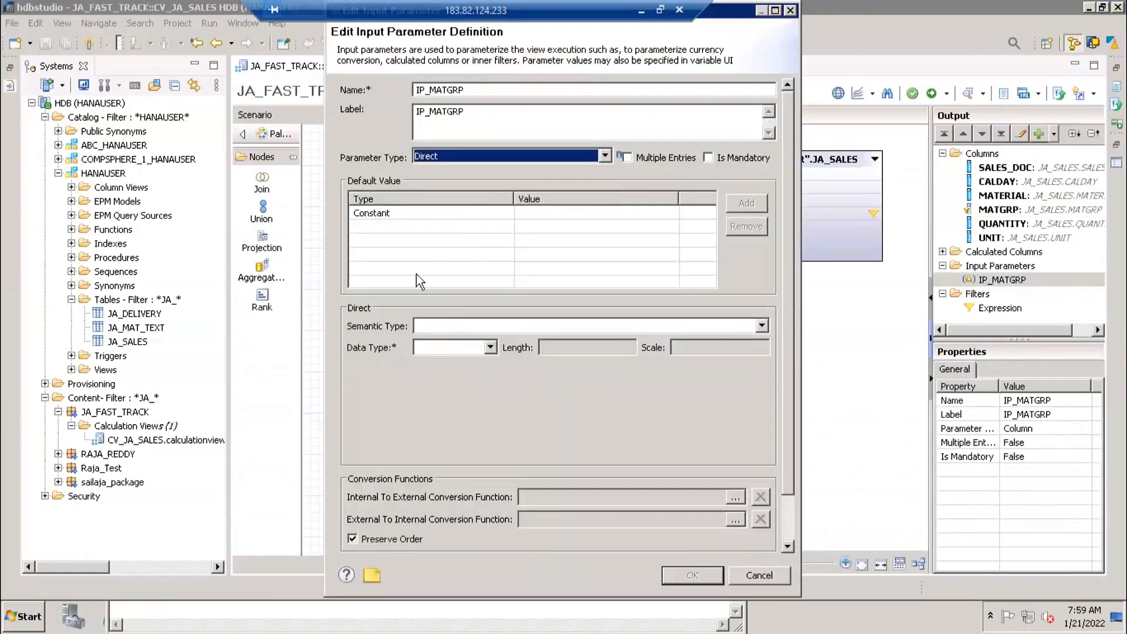
{"action": "left_click", "coordinate": [439, 350]}
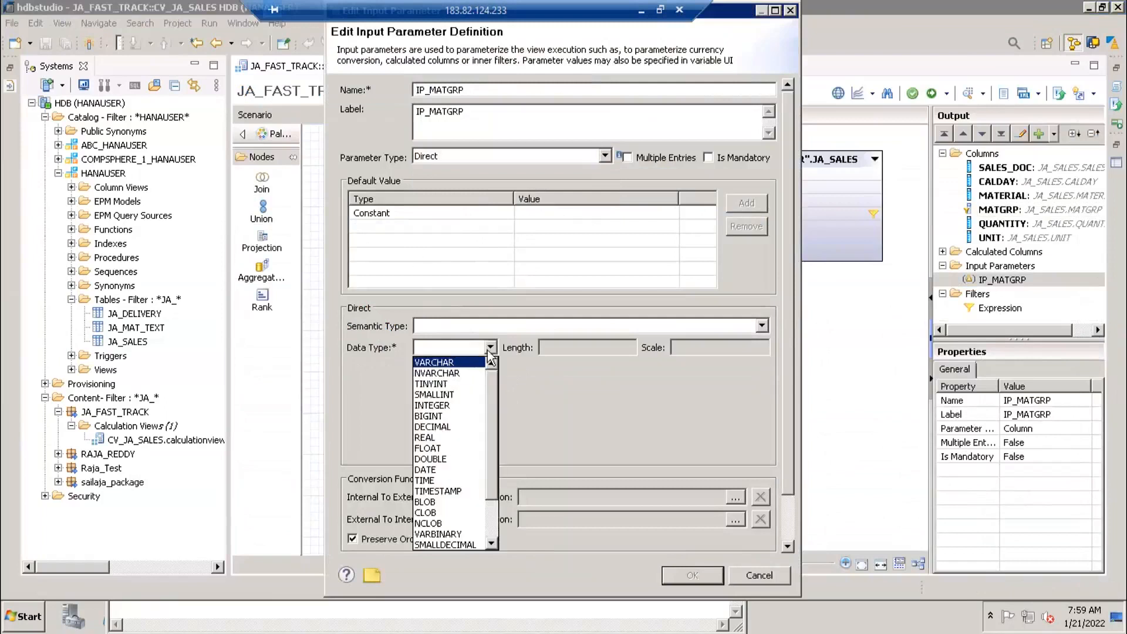
{"action": "left_click", "coordinate": [446, 362]}
{"action": "left_click", "coordinate": [563, 347]}
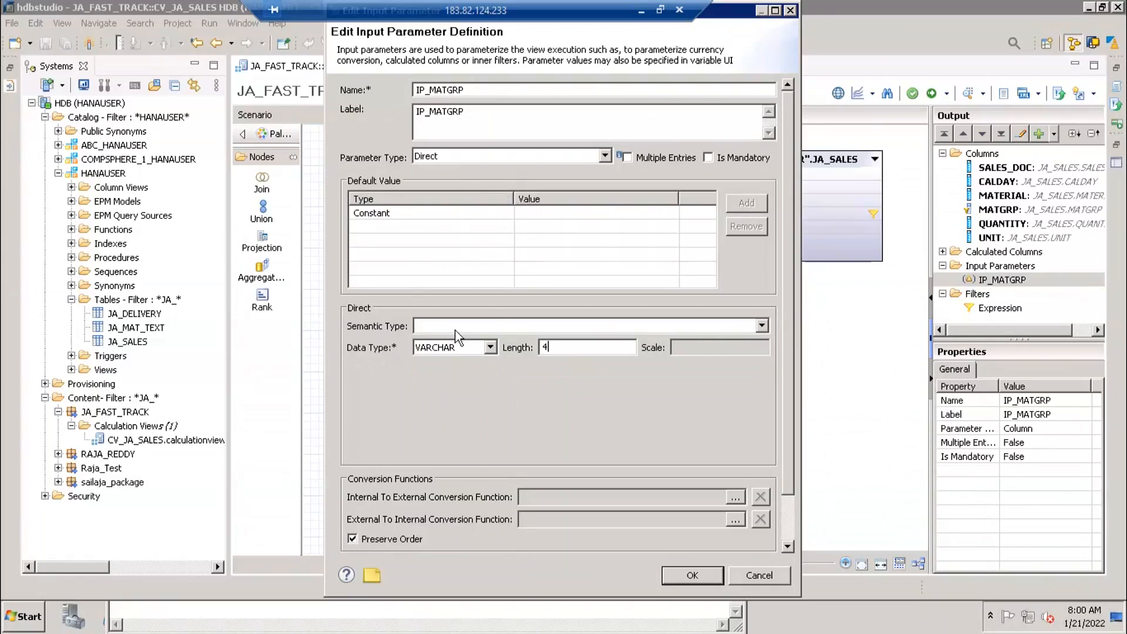
{"action": "left_click", "coordinate": [470, 154]}
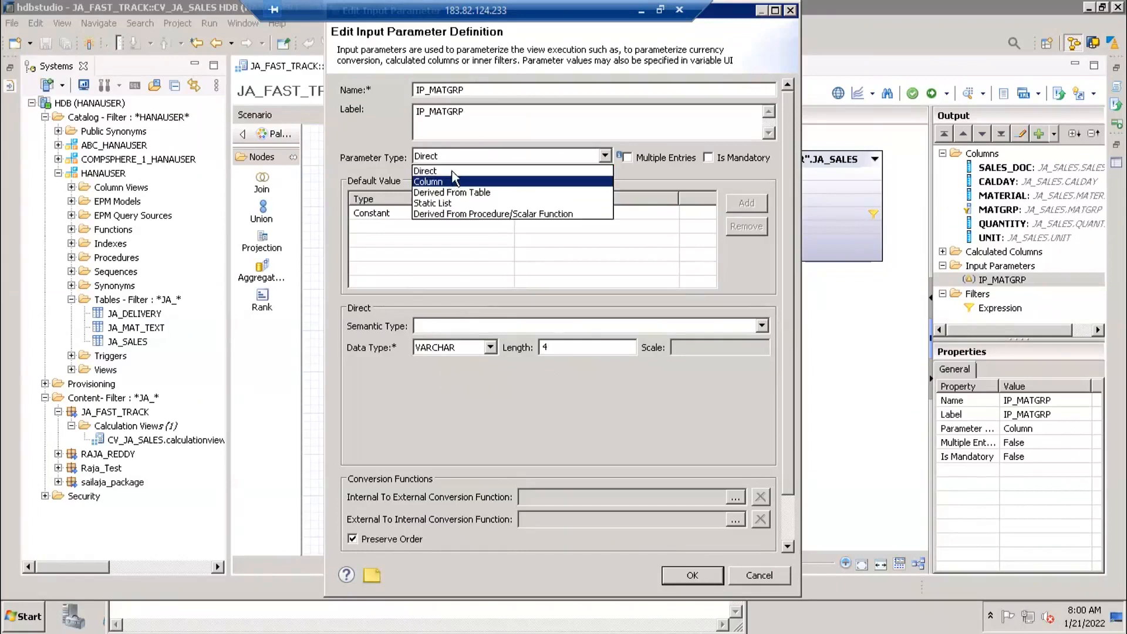
{"action": "left_click", "coordinate": [453, 167]}
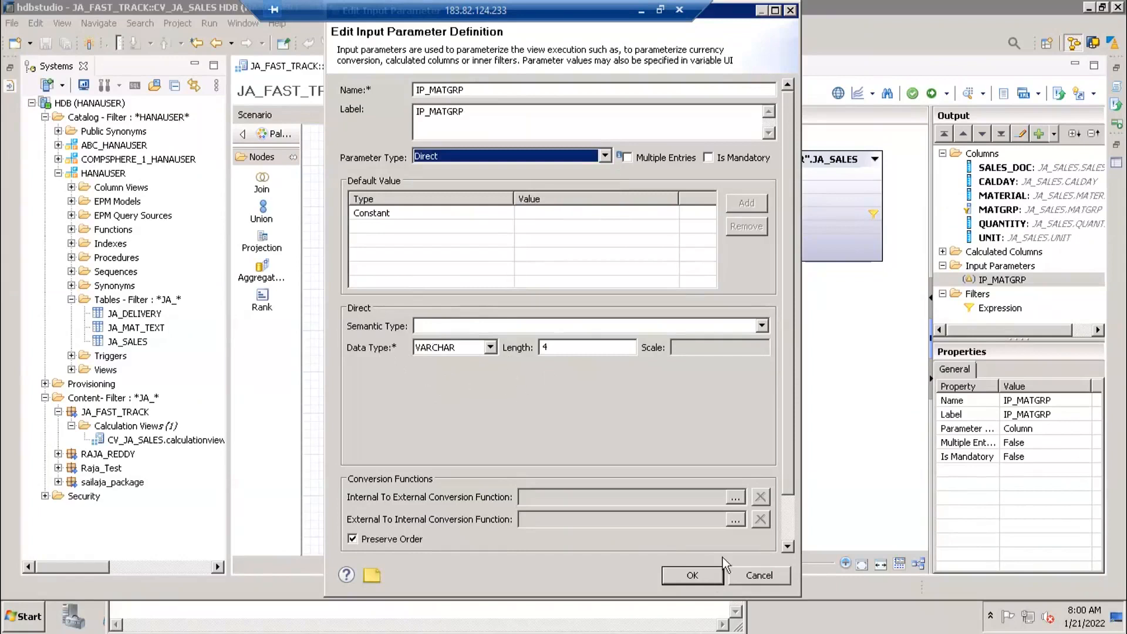
Step: Save IP_MATGRP as a Direct input parameter, check Projection_1's filter expression and activate the calculation view
{"action": "left_click", "coordinate": [709, 576]}
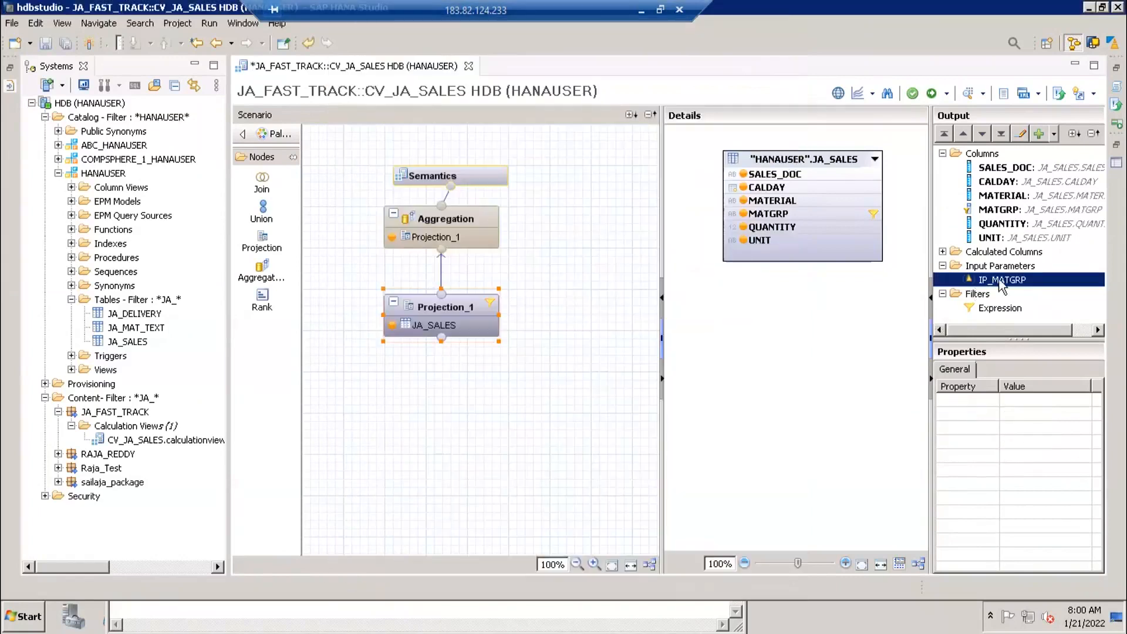
{"action": "left_click", "coordinate": [984, 314]}
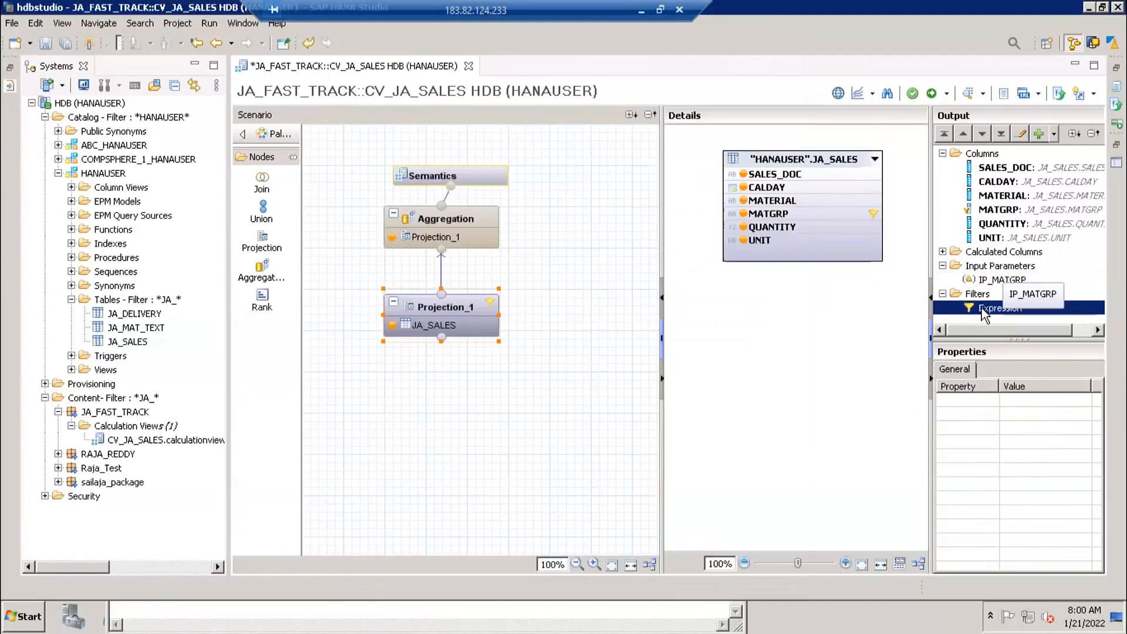
{"action": "double_click", "coordinate": [984, 310]}
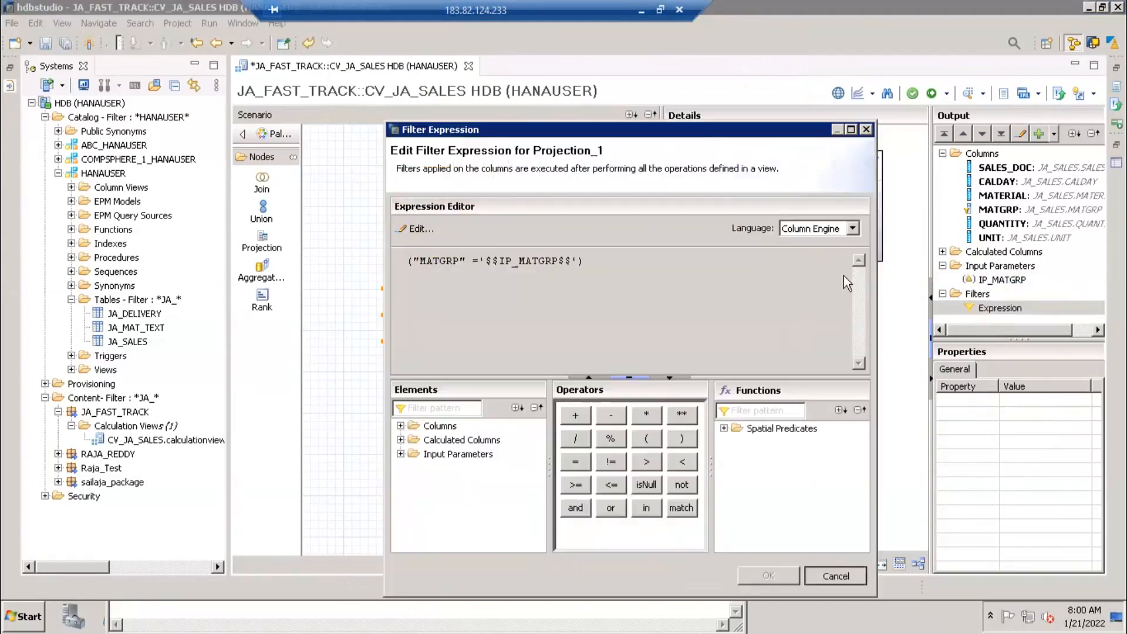
{"action": "left_click", "coordinate": [866, 130]}
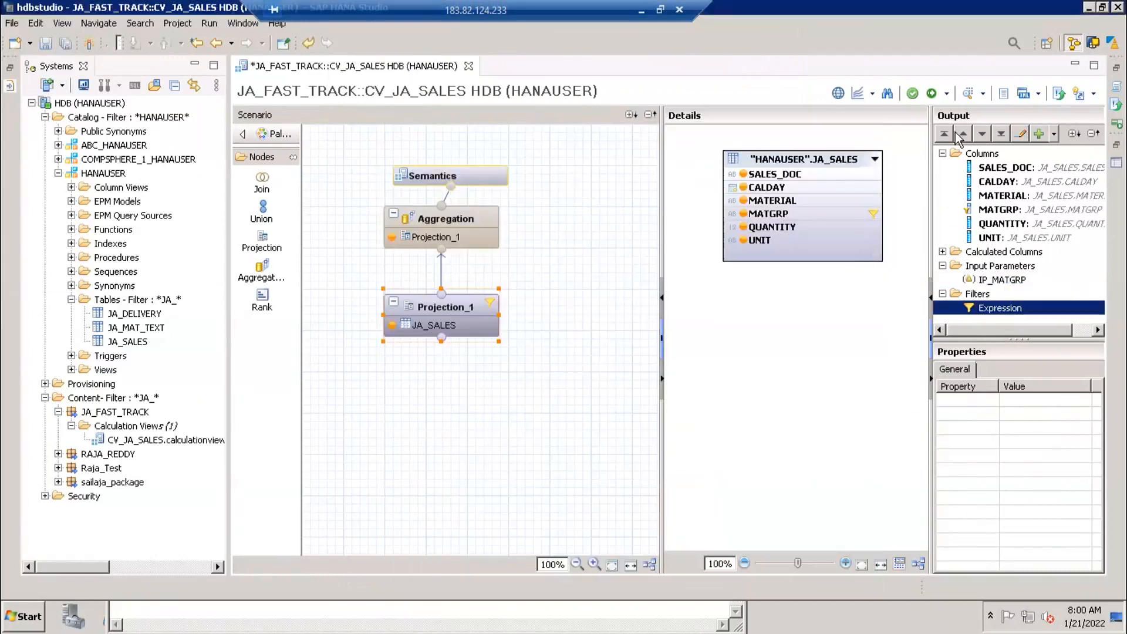
{"action": "left_click", "coordinate": [932, 94]}
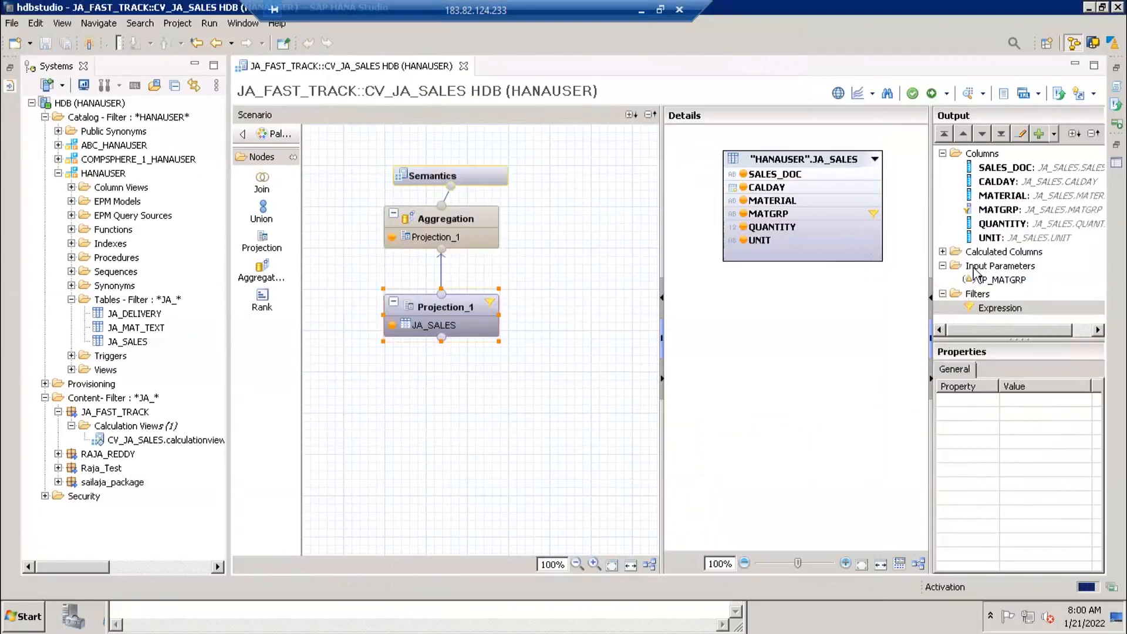
Step: Review the operator and value of the filter applied to the MATGRP column, leaving it as is
{"action": "left_click", "coordinate": [981, 285]}
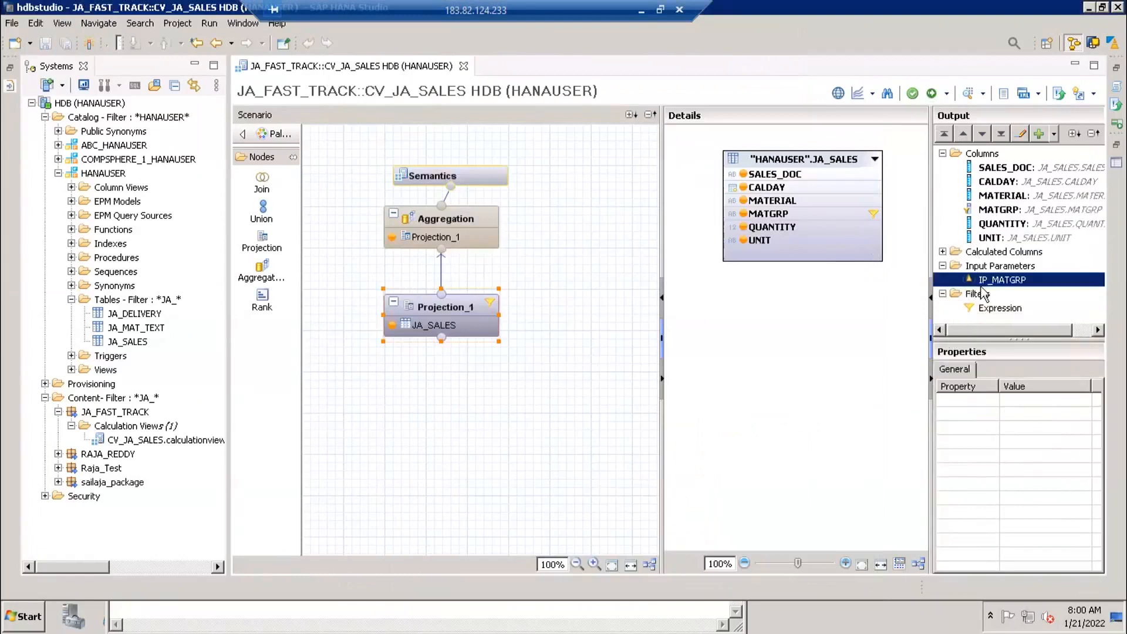
{"action": "left_click", "coordinate": [994, 214]}
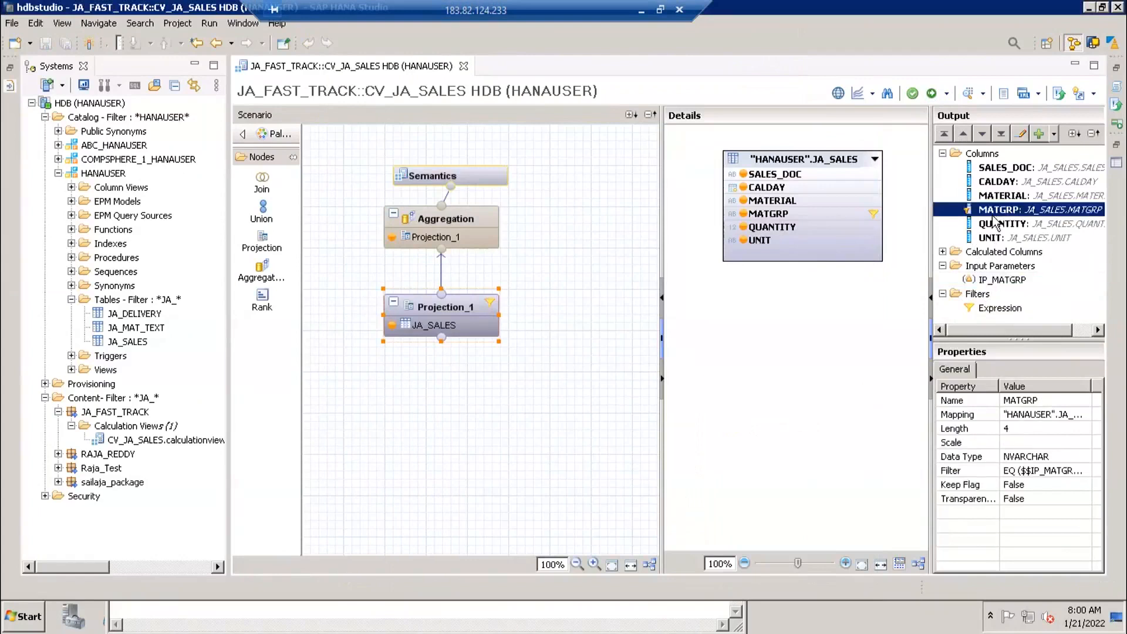
{"action": "right_click", "coordinate": [993, 211]}
{"action": "left_click", "coordinate": [1011, 236]}
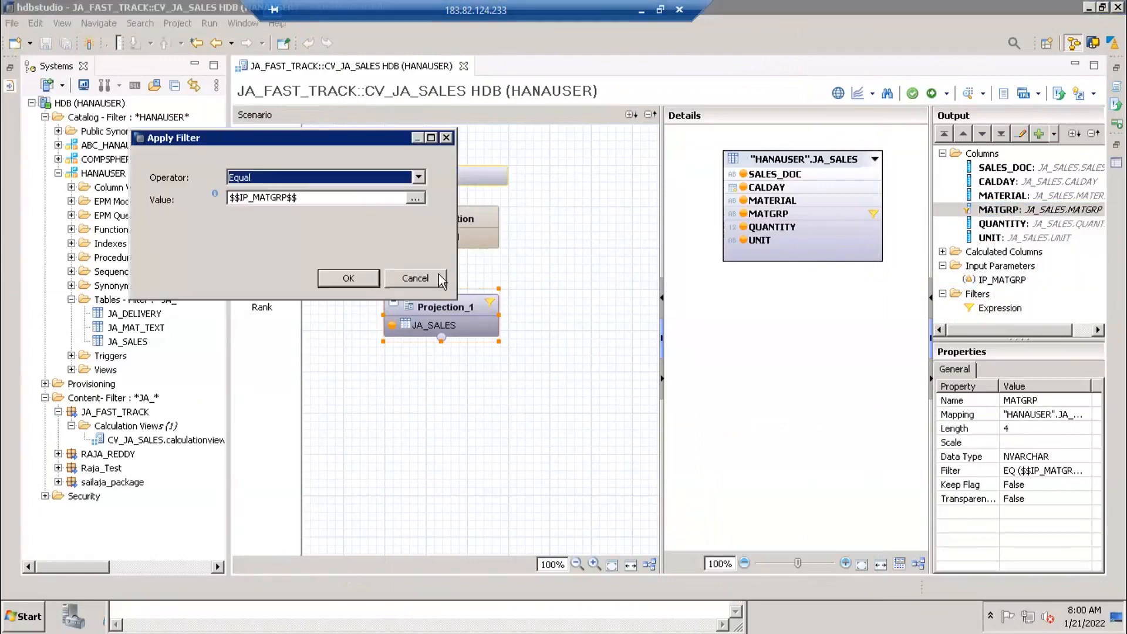
{"action": "left_click", "coordinate": [415, 279]}
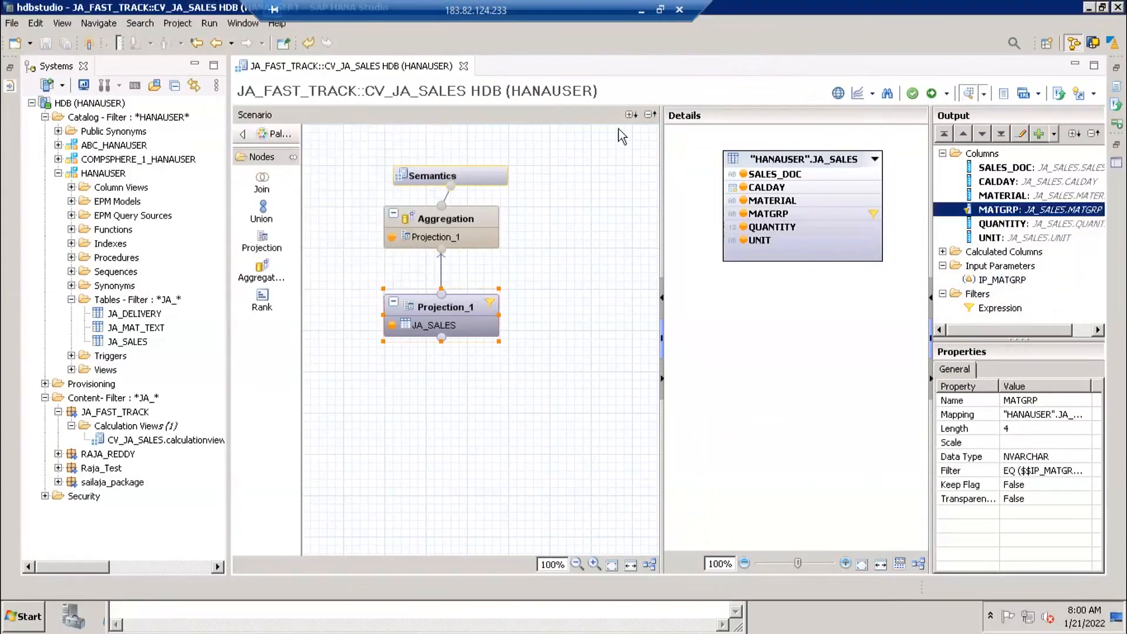
Step: Preview the calculation view's raw data with IP_MATGRP set to MG1, and close the preview
{"action": "left_click", "coordinate": [558, 231]}
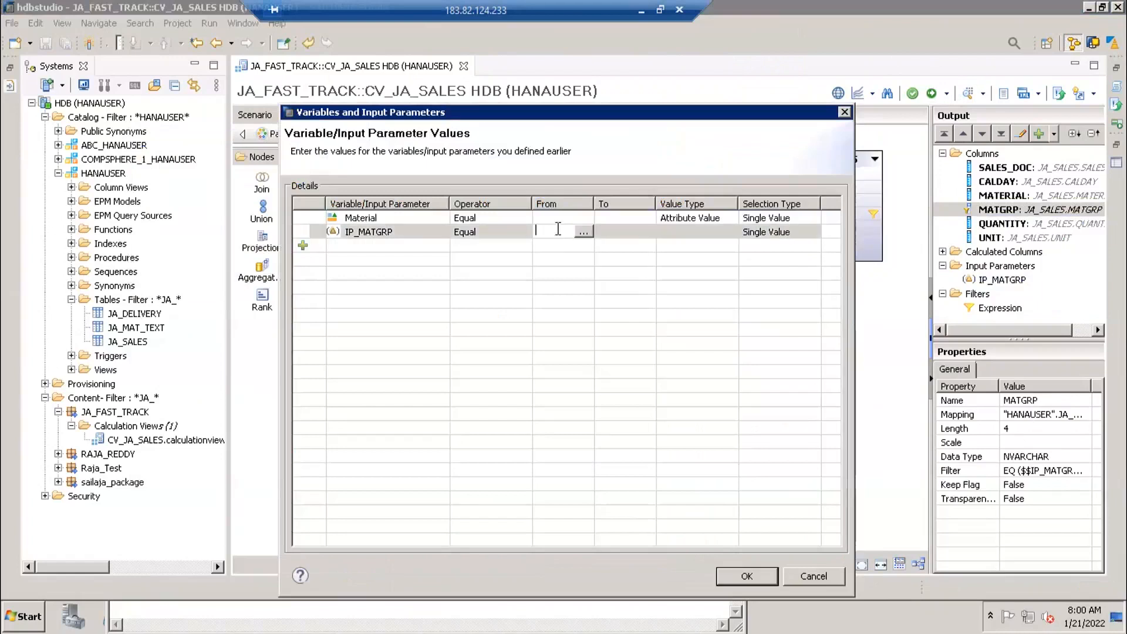
{"action": "type", "text": "MG1"}
{"action": "left_click", "coordinate": [746, 576]}
{"action": "left_click", "coordinate": [424, 92]}
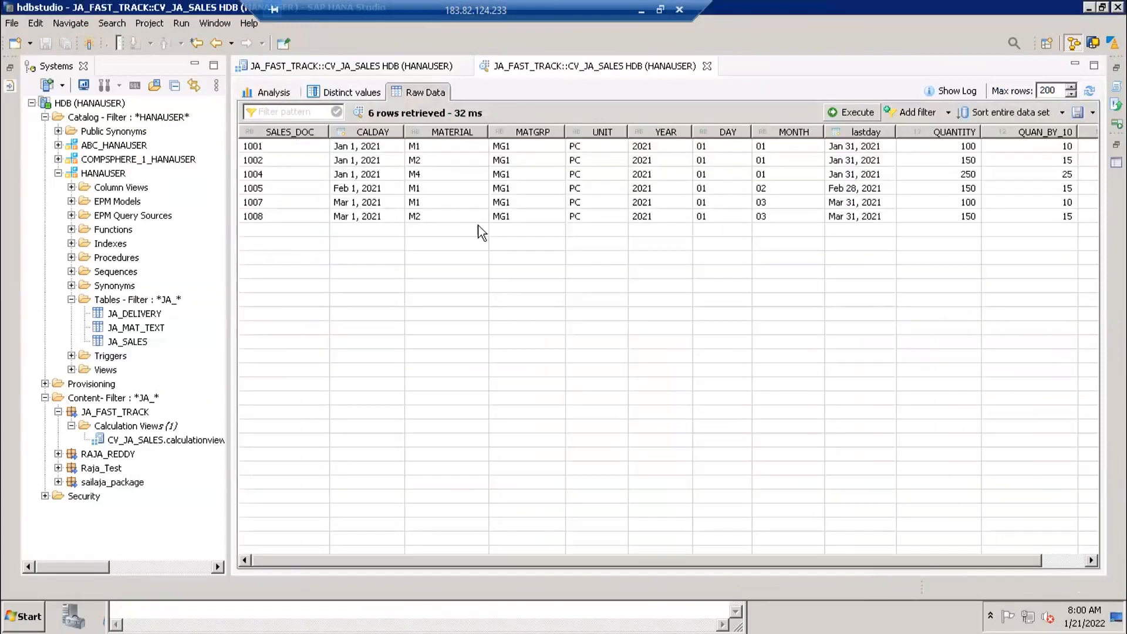
{"action": "left_click", "coordinate": [708, 66]}
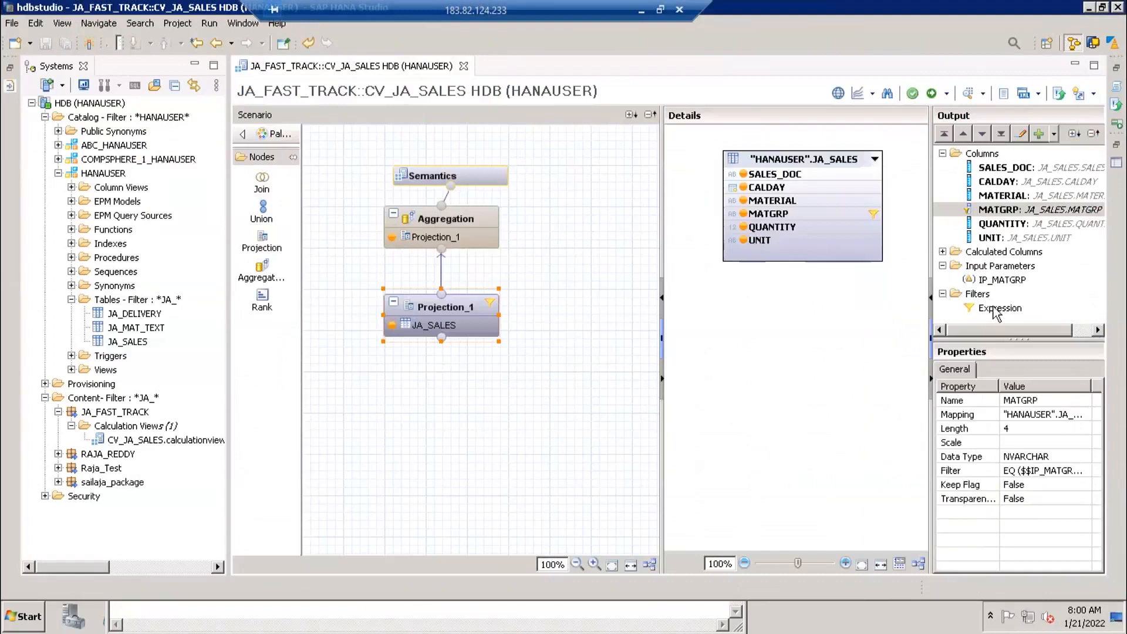
Step: Enable multiple entries for the IP_MATGRP input parameter and save its definition
{"action": "double_click", "coordinate": [997, 280]}
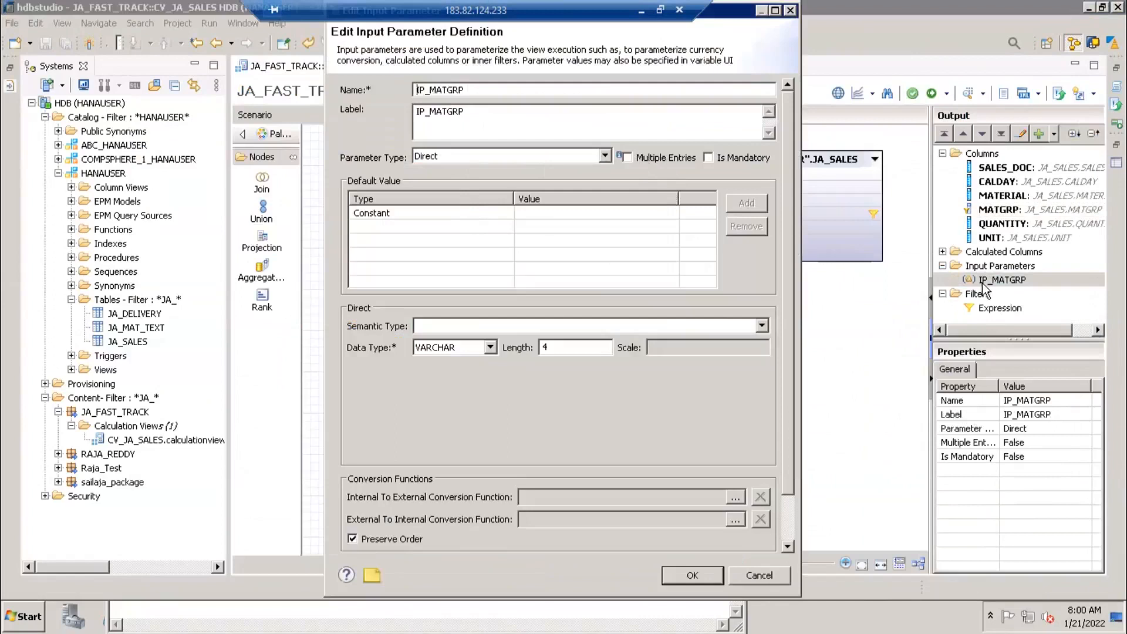
{"action": "left_click", "coordinate": [635, 157]}
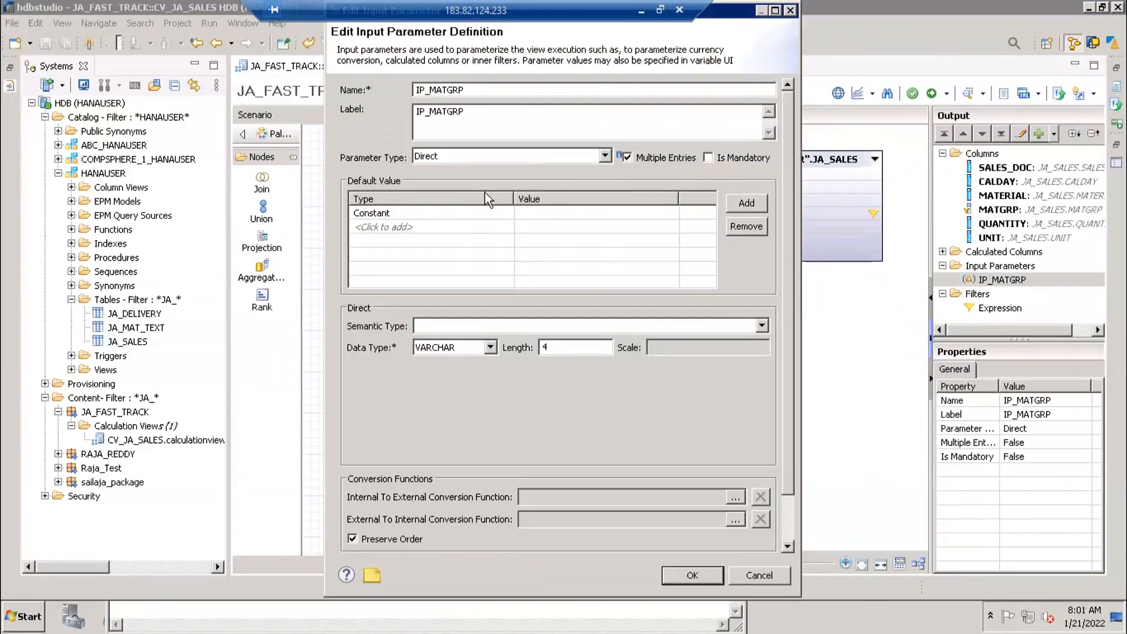
{"action": "left_click", "coordinate": [672, 577]}
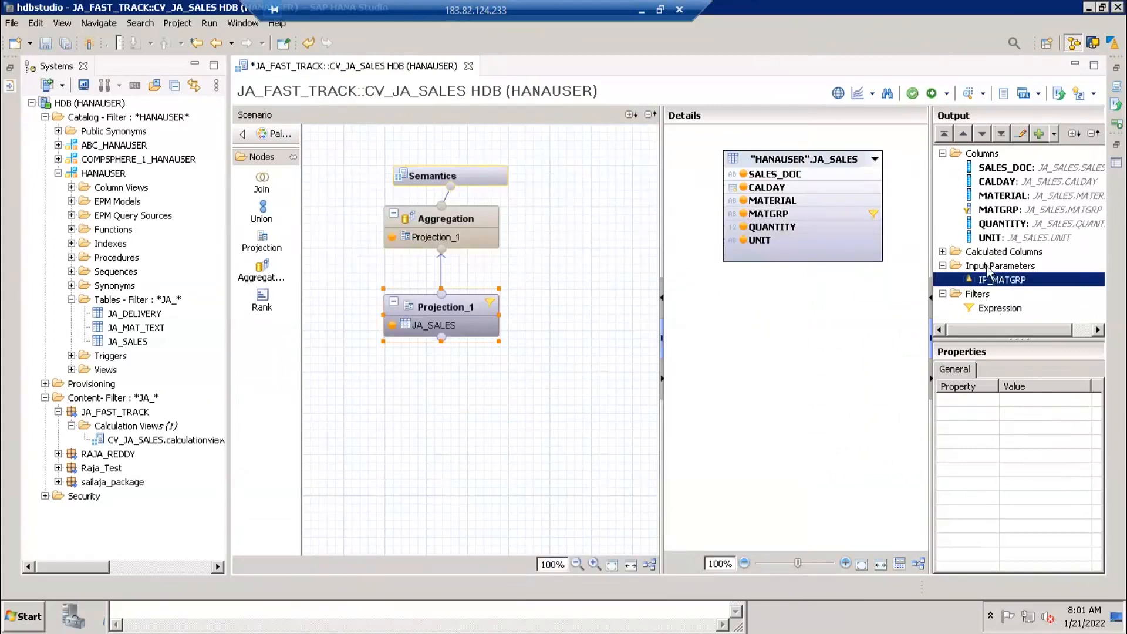
Step: Change the MATGRP column filter's operator to List of values and set its value to the IP_MATGRP input parameter
{"action": "right_click", "coordinate": [997, 209]}
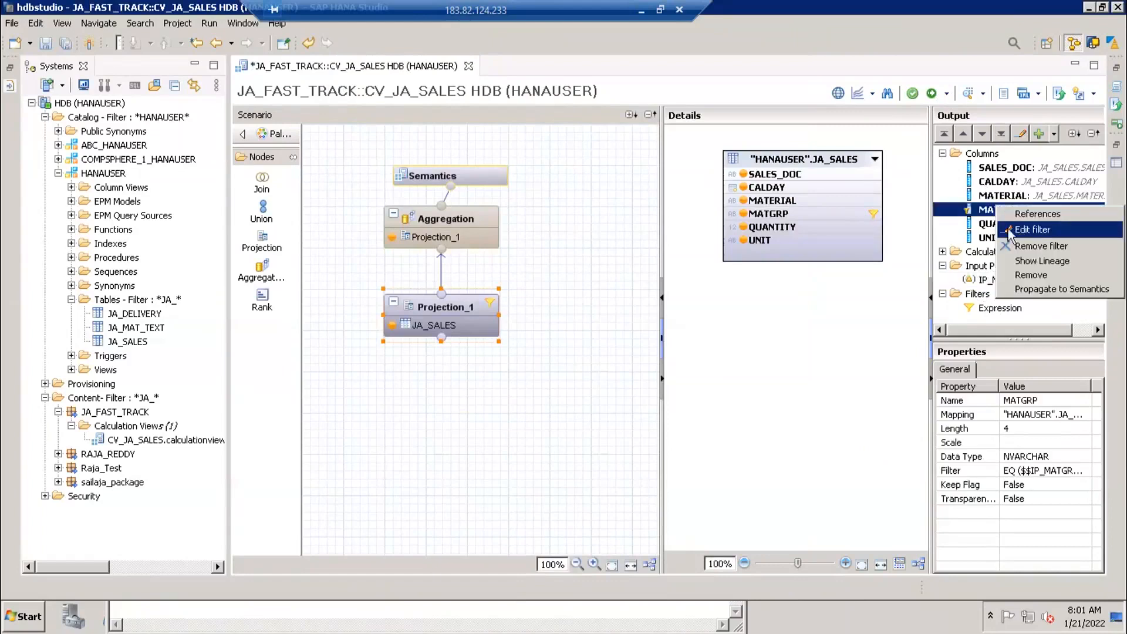
{"action": "left_click", "coordinate": [1030, 229]}
{"action": "left_click", "coordinate": [278, 165]}
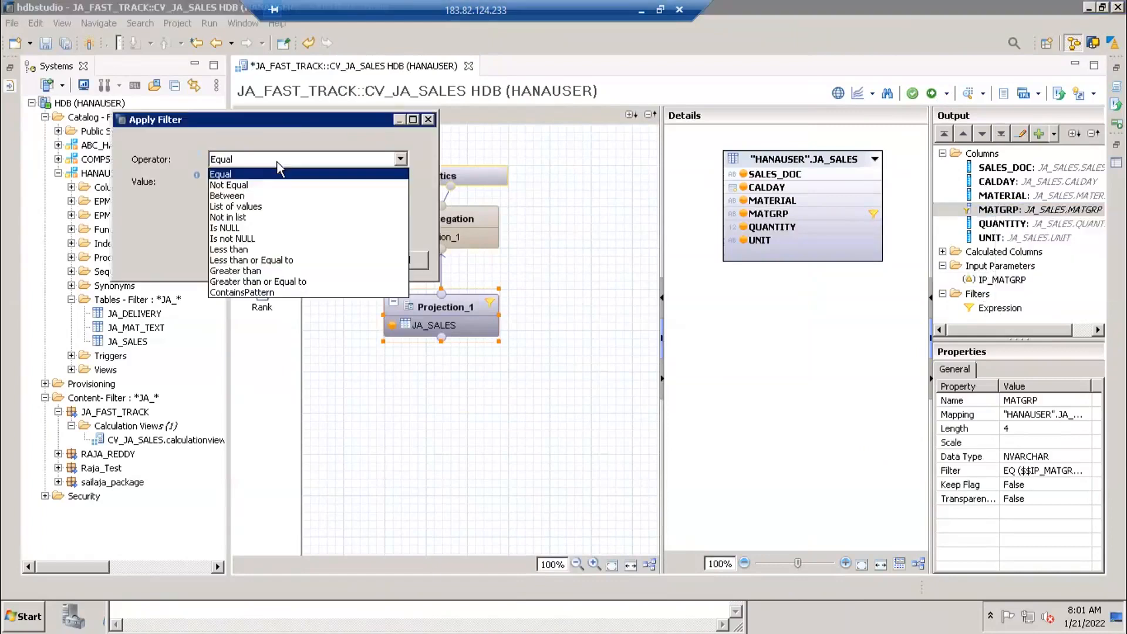
{"action": "left_click", "coordinate": [254, 206]}
{"action": "left_click", "coordinate": [396, 179]}
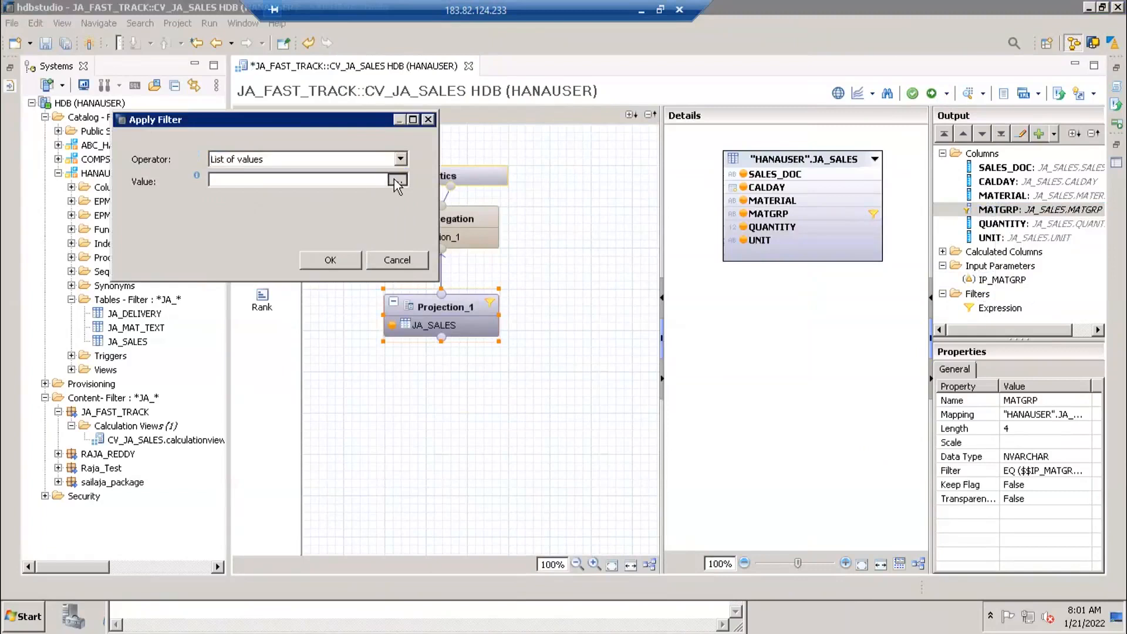
{"action": "left_click", "coordinate": [252, 72]}
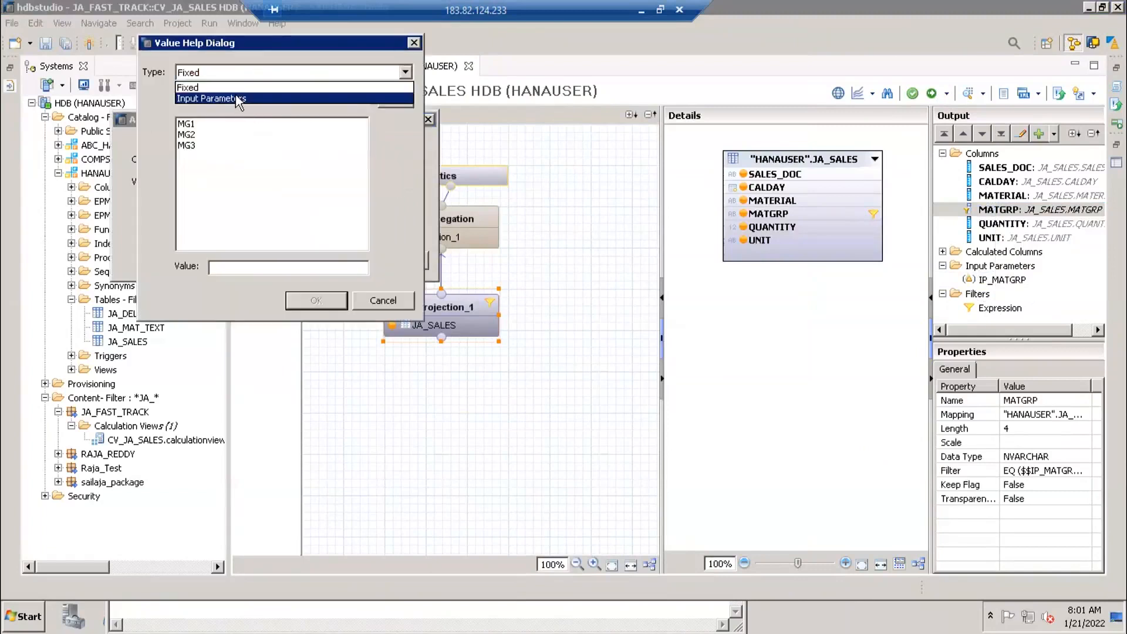
{"action": "left_click", "coordinate": [234, 95]}
{"action": "double_click", "coordinate": [215, 132]}
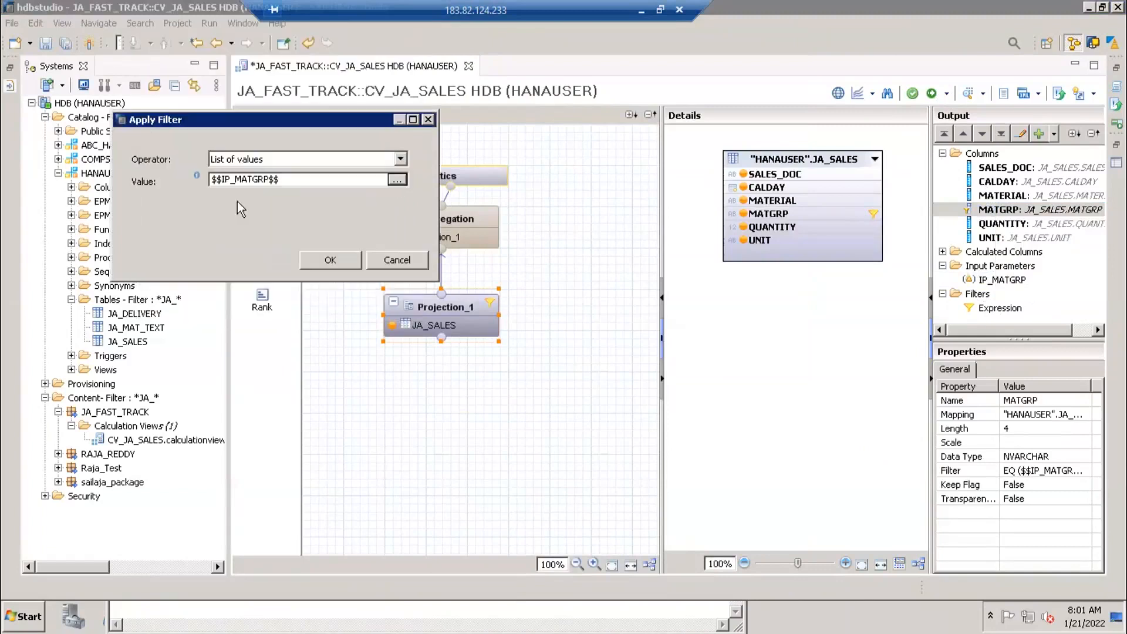
{"action": "left_click", "coordinate": [340, 262]}
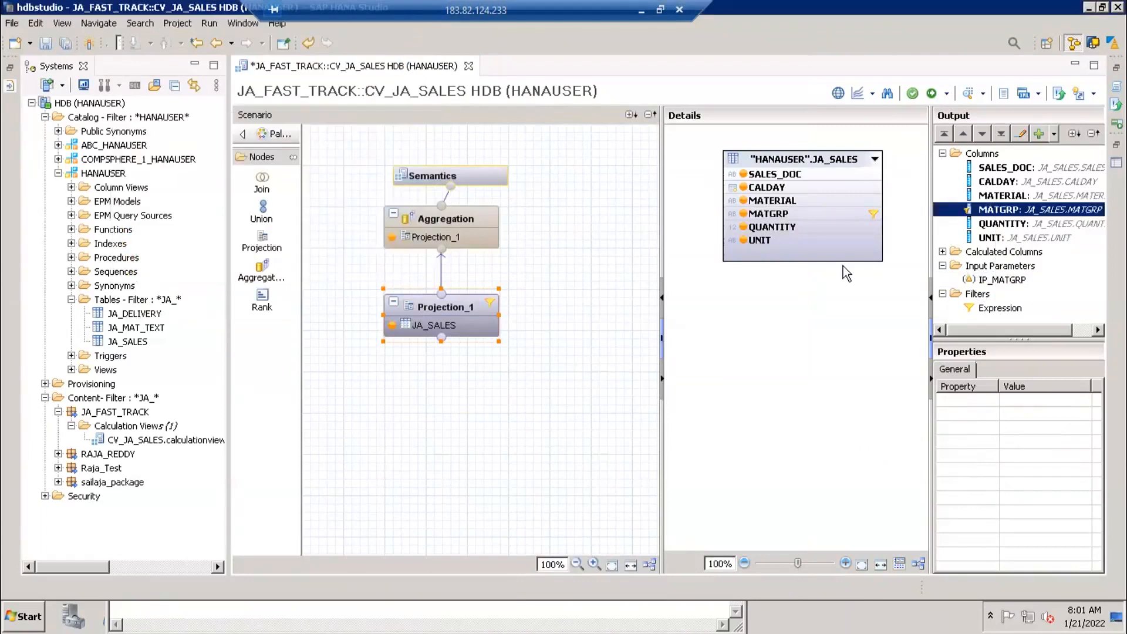
Step: Activate the calculation view and start a data preview for it
{"action": "left_click", "coordinate": [932, 93]}
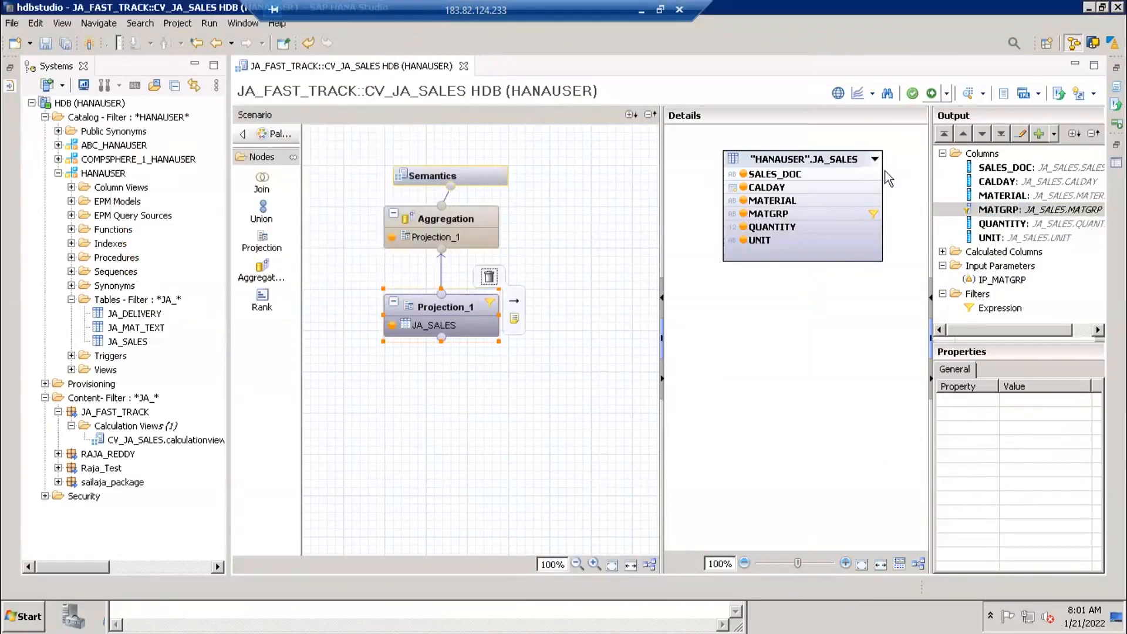
{"action": "left_click", "coordinate": [968, 98]}
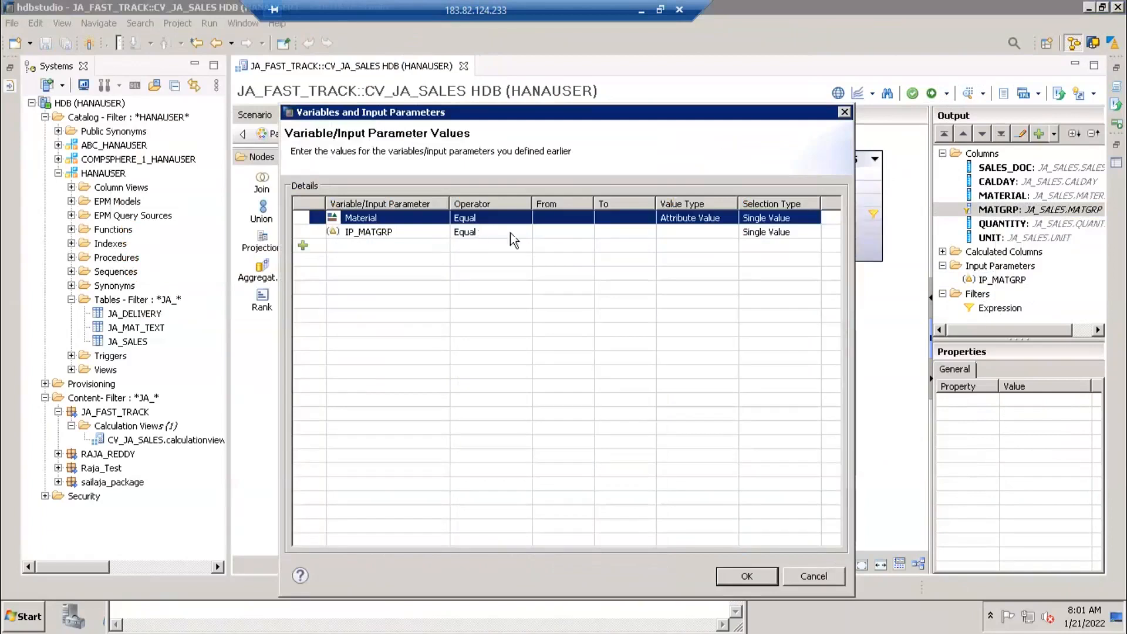
{"action": "left_click", "coordinate": [303, 246]}
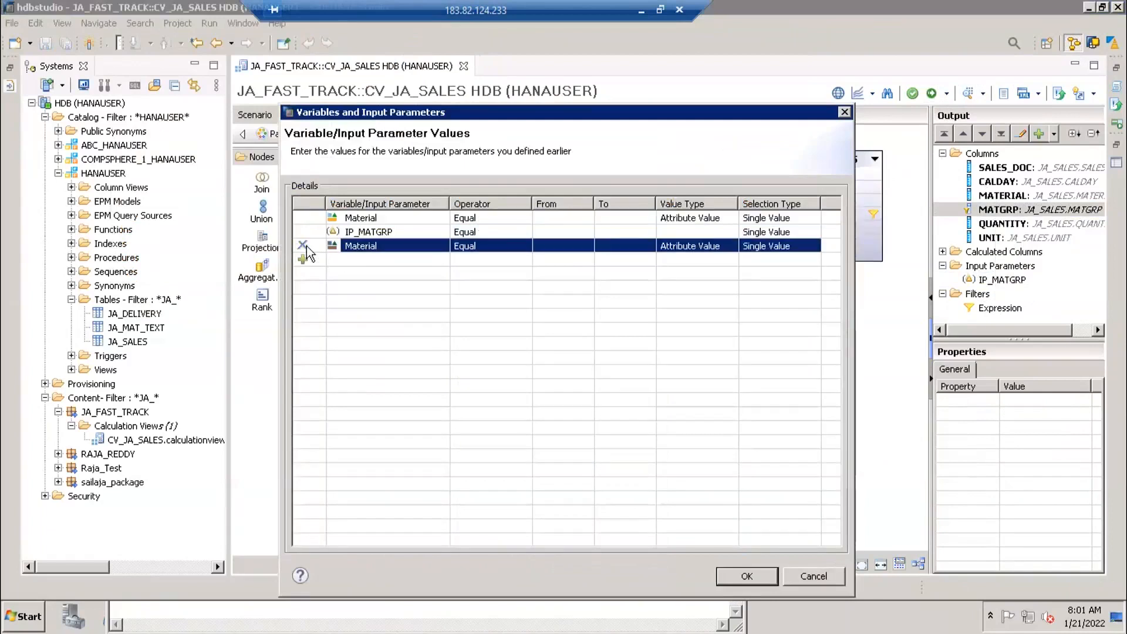
{"action": "left_click", "coordinate": [304, 258]}
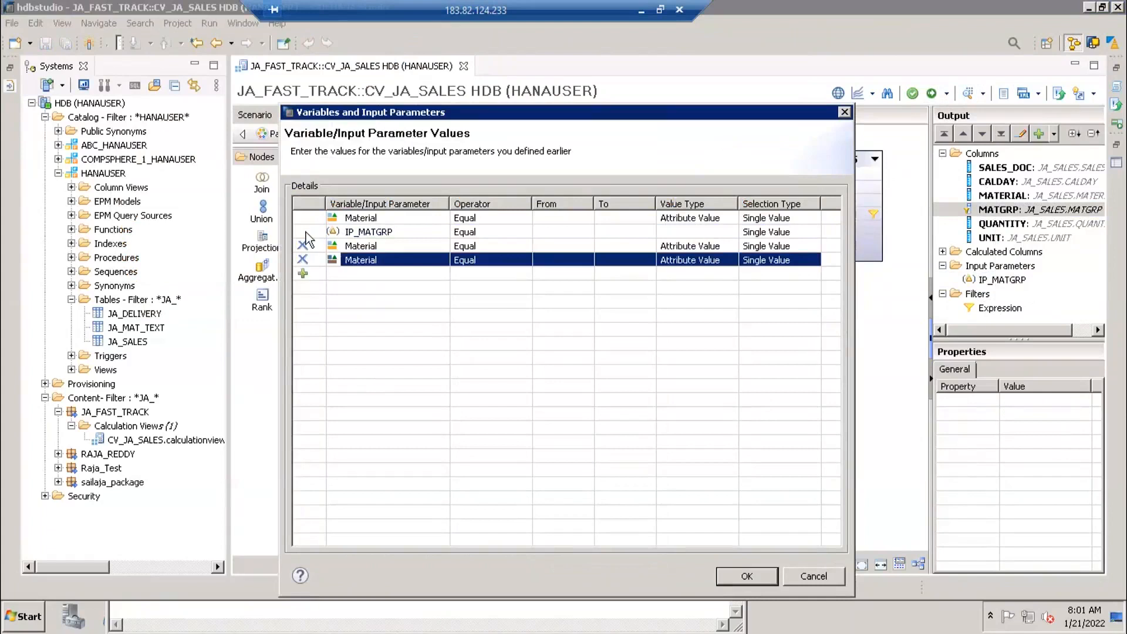
{"action": "left_click", "coordinate": [305, 231]}
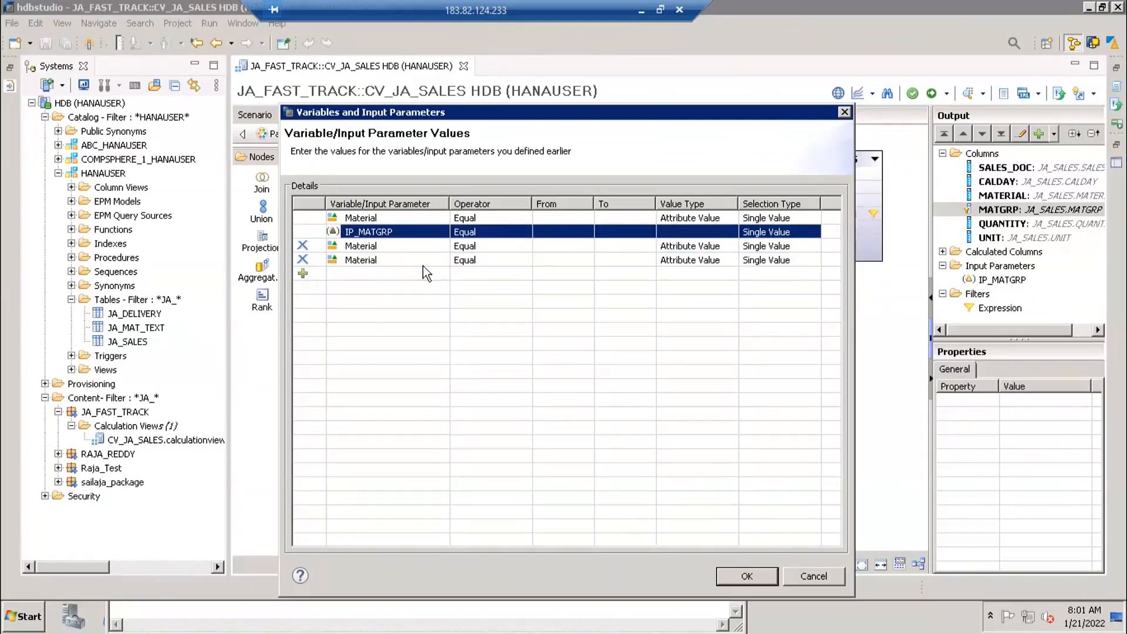
{"action": "left_click", "coordinate": [301, 260]}
{"action": "left_click", "coordinate": [315, 247]}
{"action": "left_click", "coordinate": [301, 248]}
{"action": "left_click", "coordinate": [302, 246]}
{"action": "left_click", "coordinate": [302, 246]}
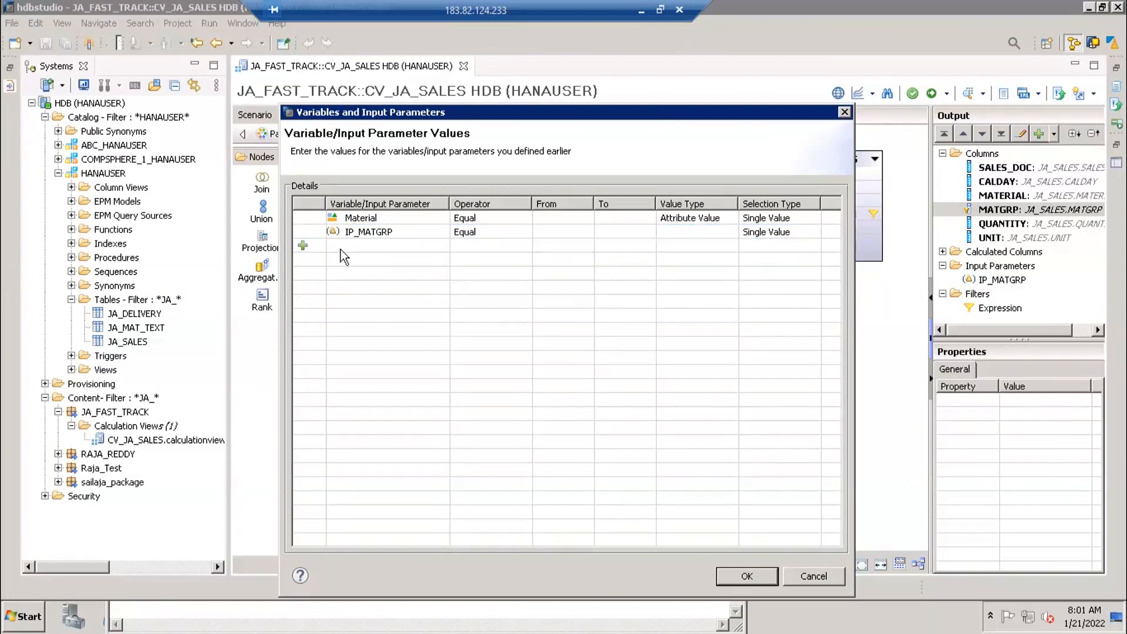
Step: Run the data preview with IP_MATGRP set to 'MG1','MG2' and show the raw data
{"action": "left_click", "coordinate": [565, 232]}
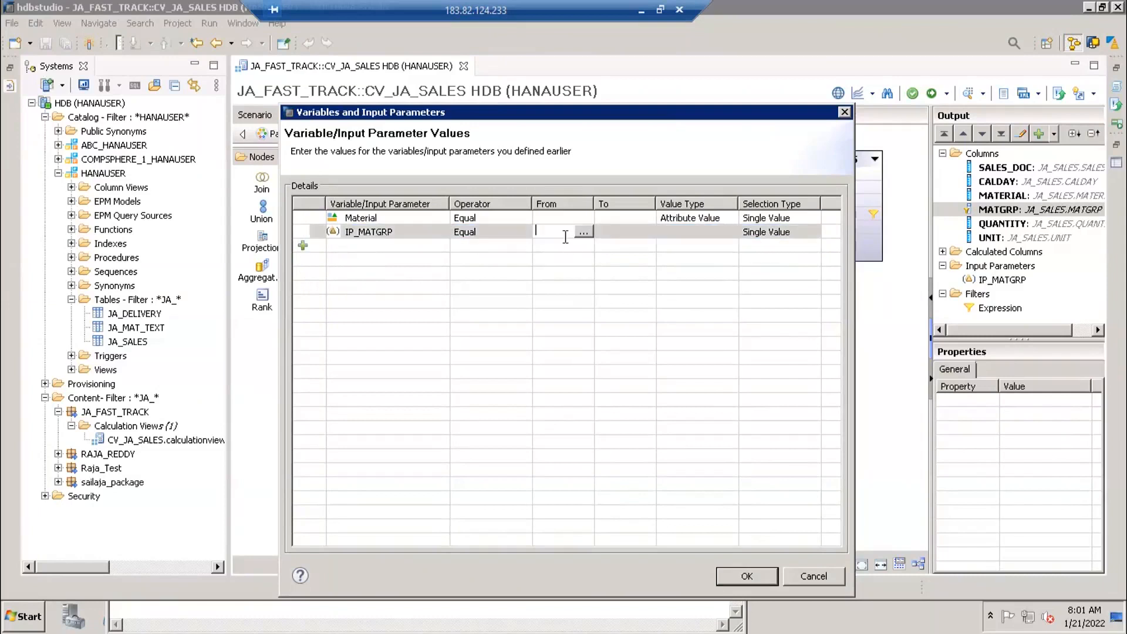
{"action": "type", "text": "'M"}
{"action": "type", "text": "G1','MG2"}
{"action": "type", "text": "'"}
{"action": "left_click", "coordinate": [751, 574]}
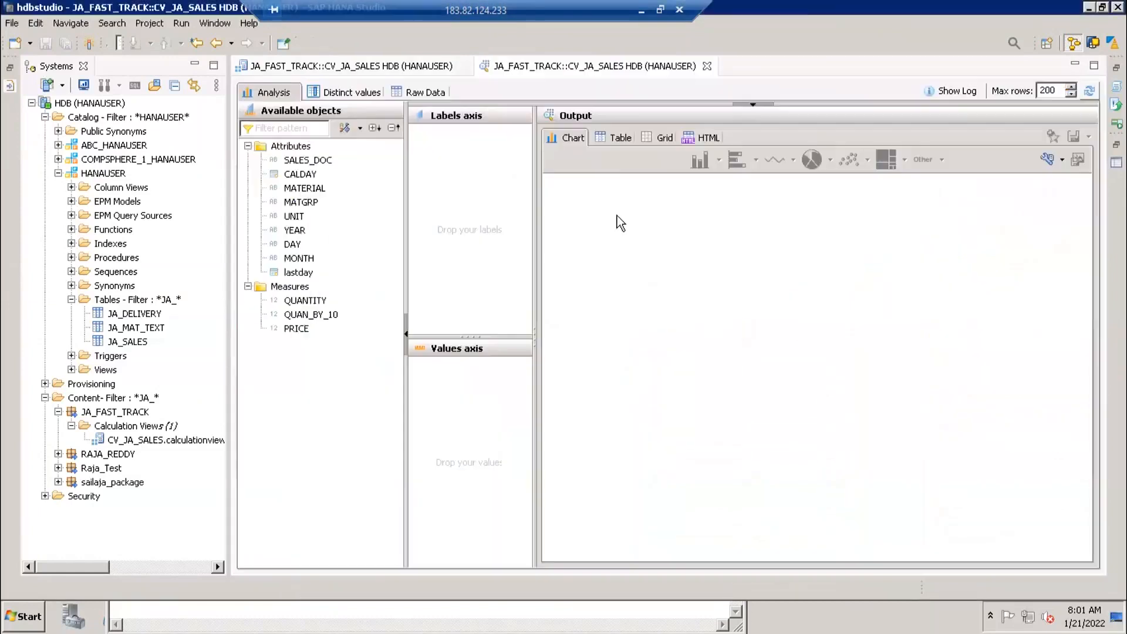
{"action": "left_click", "coordinate": [432, 94]}
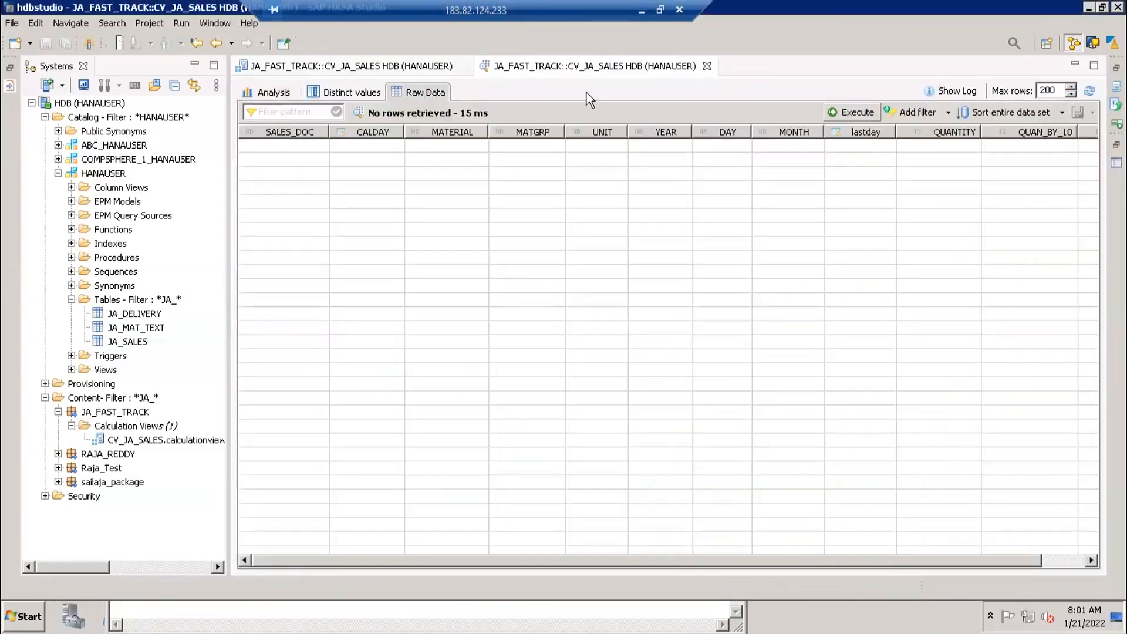
Step: Return to the calculation view and examine the MATGRP column's filter and Projection_1's filter expression
{"action": "left_click", "coordinate": [393, 68]}
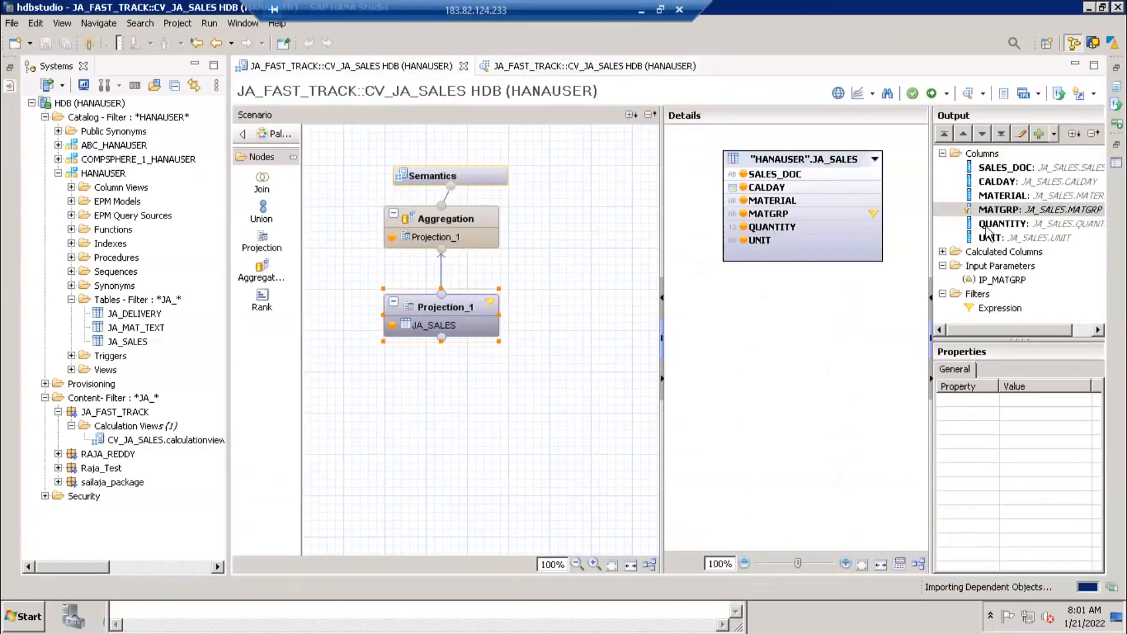
{"action": "left_click", "coordinate": [988, 212]}
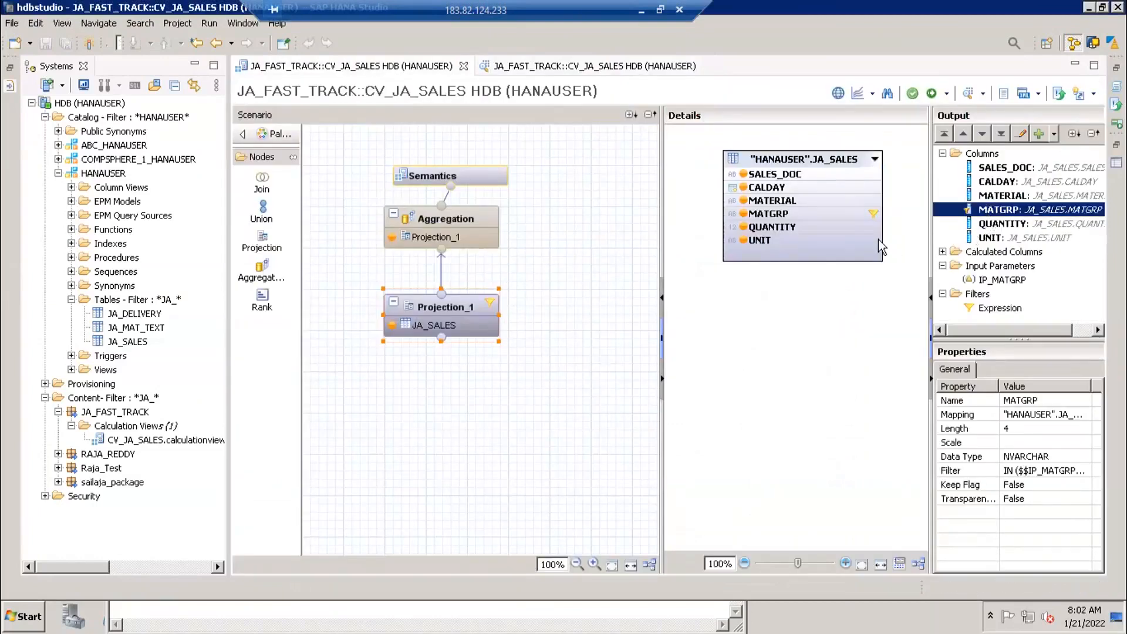
{"action": "double_click", "coordinate": [996, 309]}
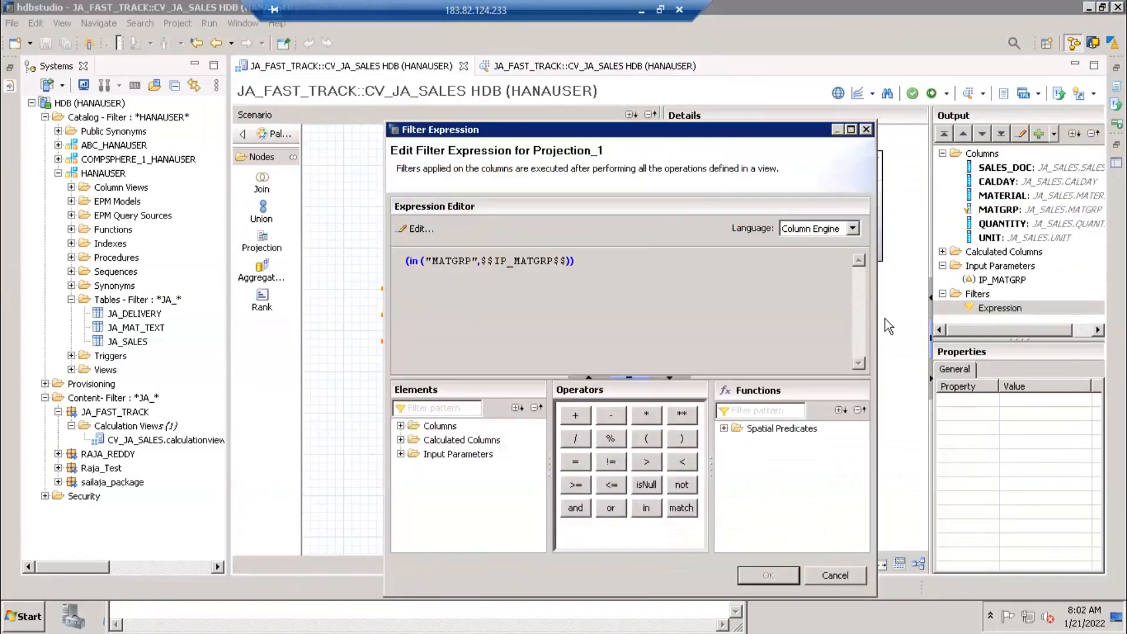
{"action": "left_click", "coordinate": [834, 576]}
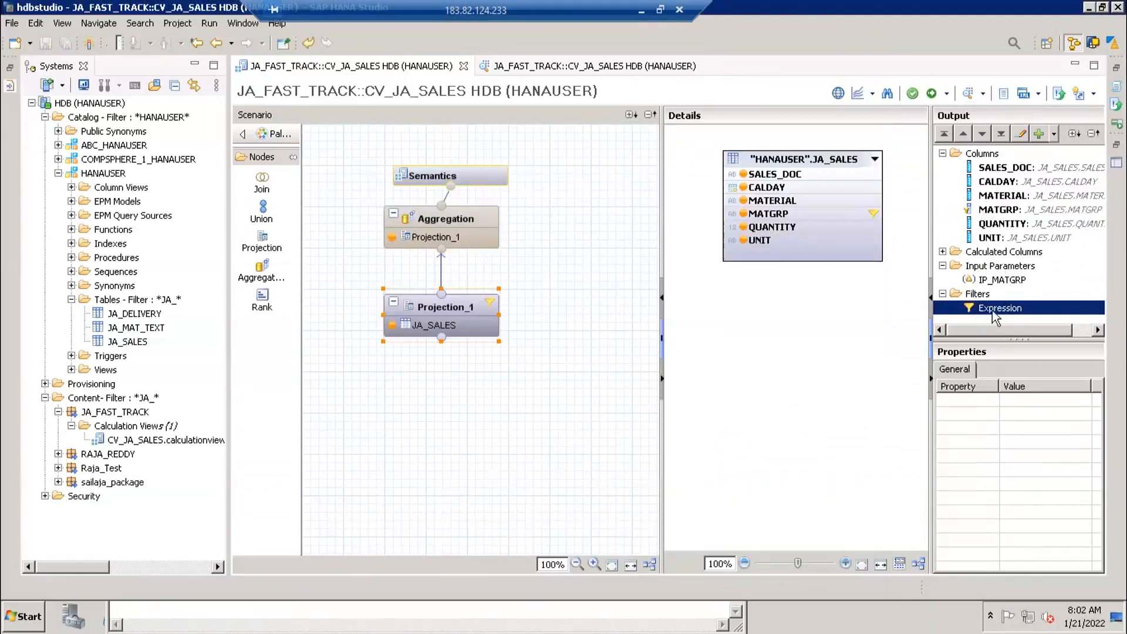
Step: Open the IP_MATGRP input parameter's definition, check its type and multiple-entries settings, and close it
{"action": "left_click", "coordinate": [1002, 280]}
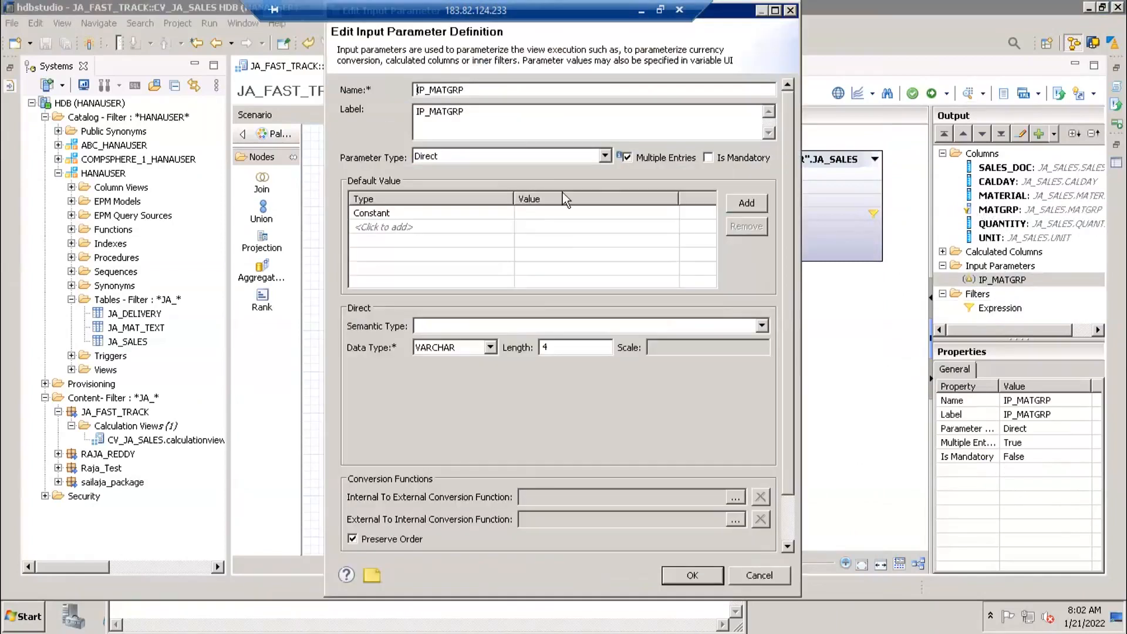
{"action": "left_click", "coordinate": [692, 575]}
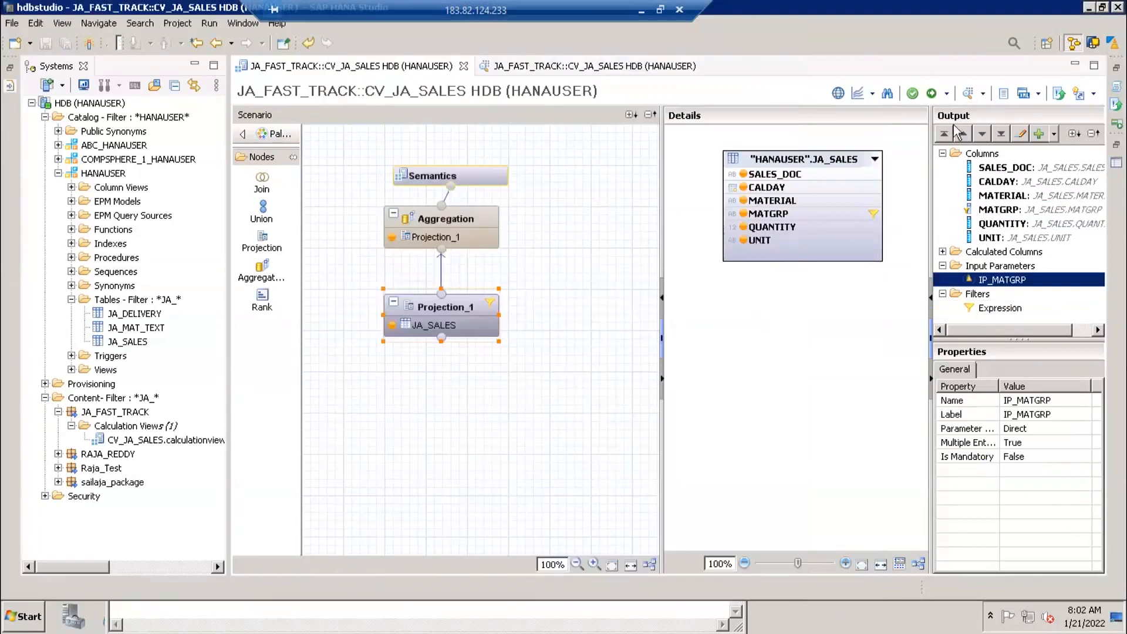
Step: Try a data preview with IP_MATGRP set to MG1','MG2 without outer quotes and show its raw data
{"action": "left_click", "coordinate": [970, 94]}
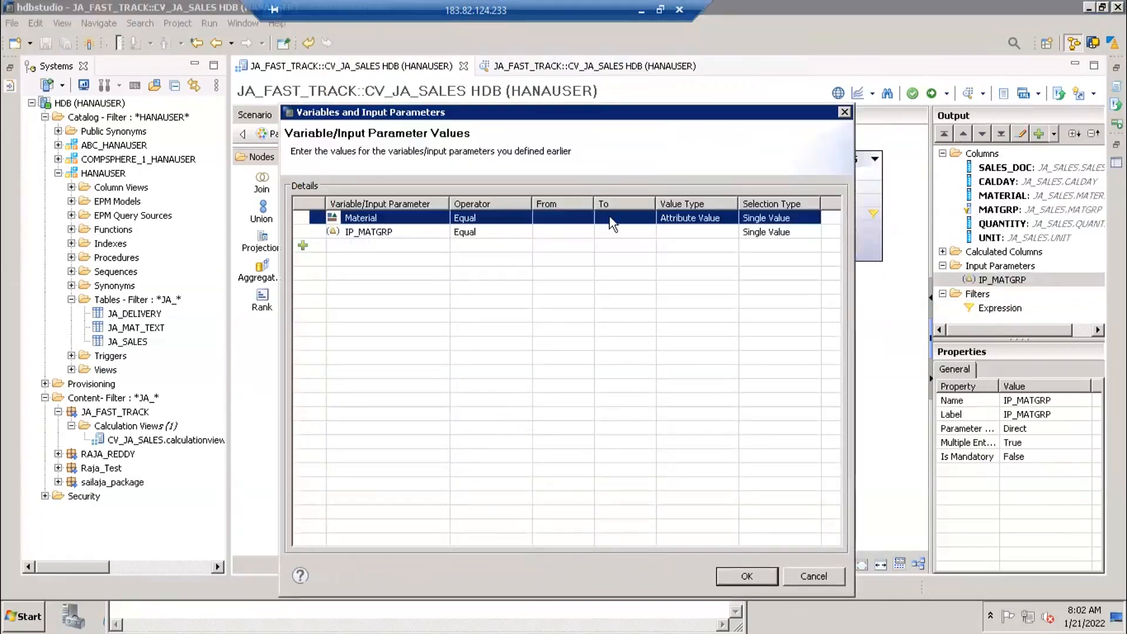
{"action": "left_click", "coordinate": [540, 234]}
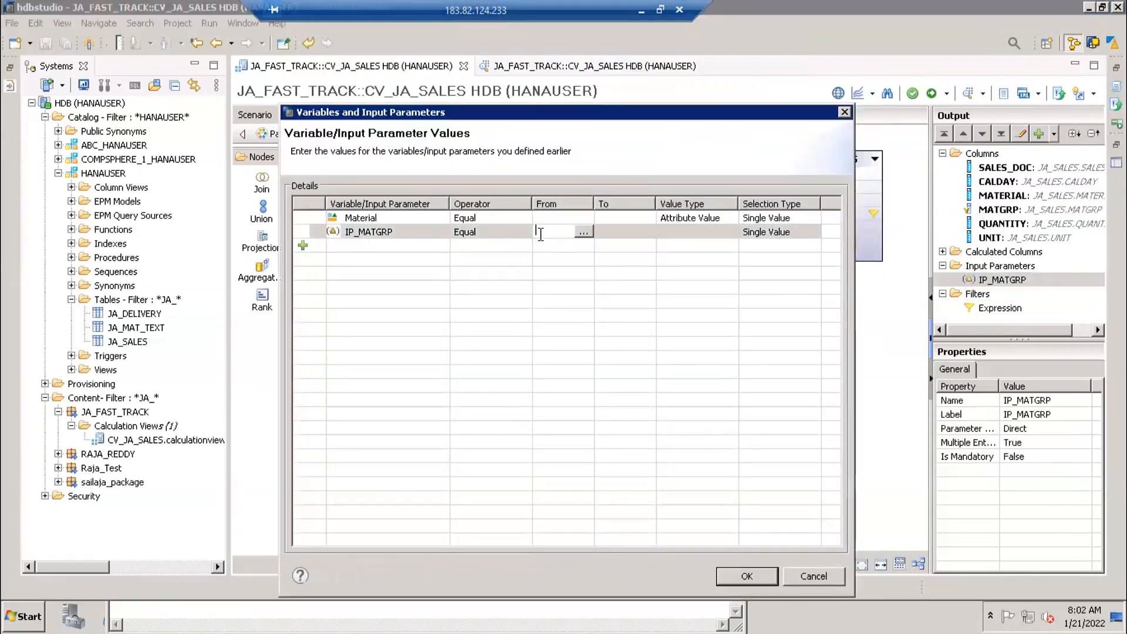
{"action": "type", "text": "MG1"}
{"action": "type", "text": "','"}
{"action": "key", "text": "BackSpace"}
{"action": "key", "text": "BackSpace"}
{"action": "type", "text": ",'"}
{"action": "key", "text": "BackSpace"}
{"action": "key", "text": "BackSpace"}
{"action": "type", "text": "','MG2"}
{"action": "left_click", "coordinate": [746, 576]}
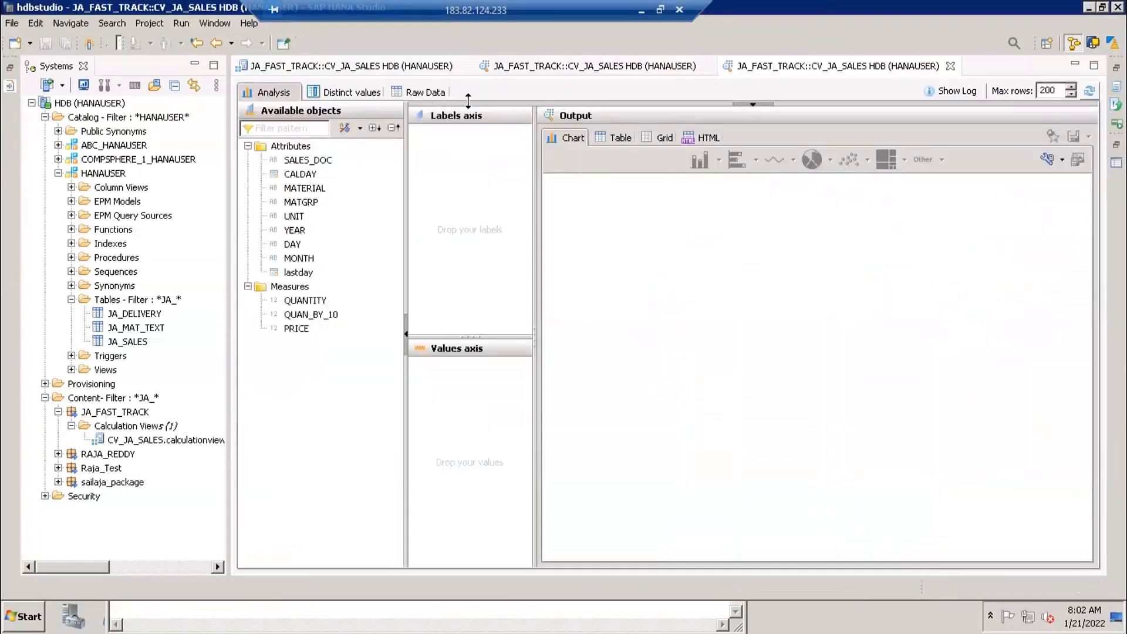
{"action": "left_click", "coordinate": [429, 95]}
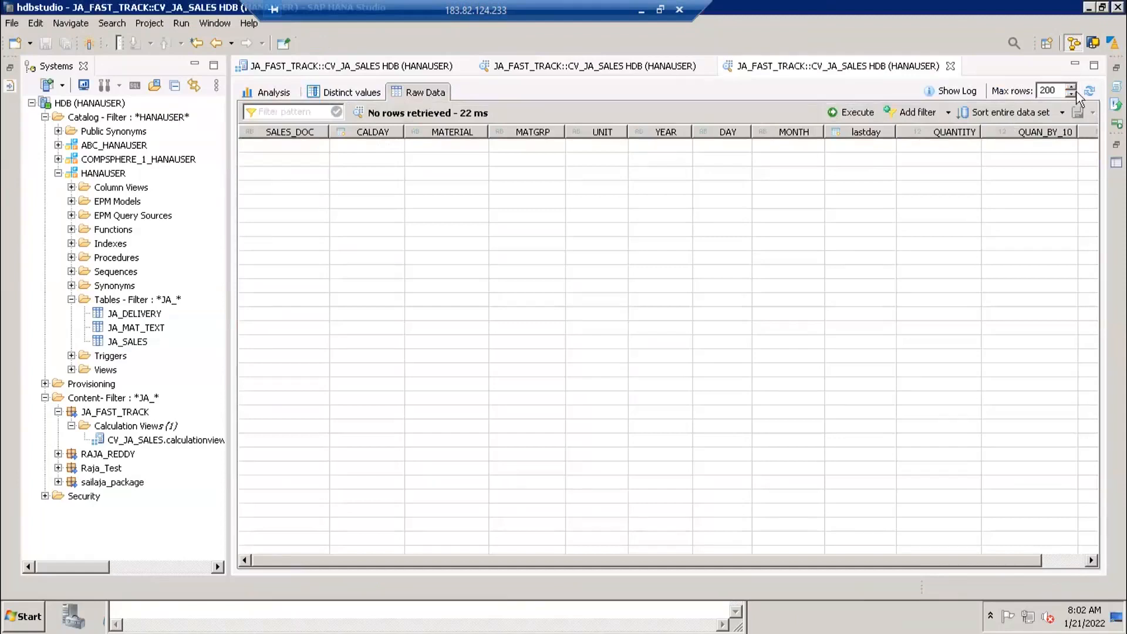
Step: Try to rerun the data preview with IP_MATGRP set to 'MG1','MG2
{"action": "left_click", "coordinate": [850, 112]}
{"action": "left_click", "coordinate": [565, 233]}
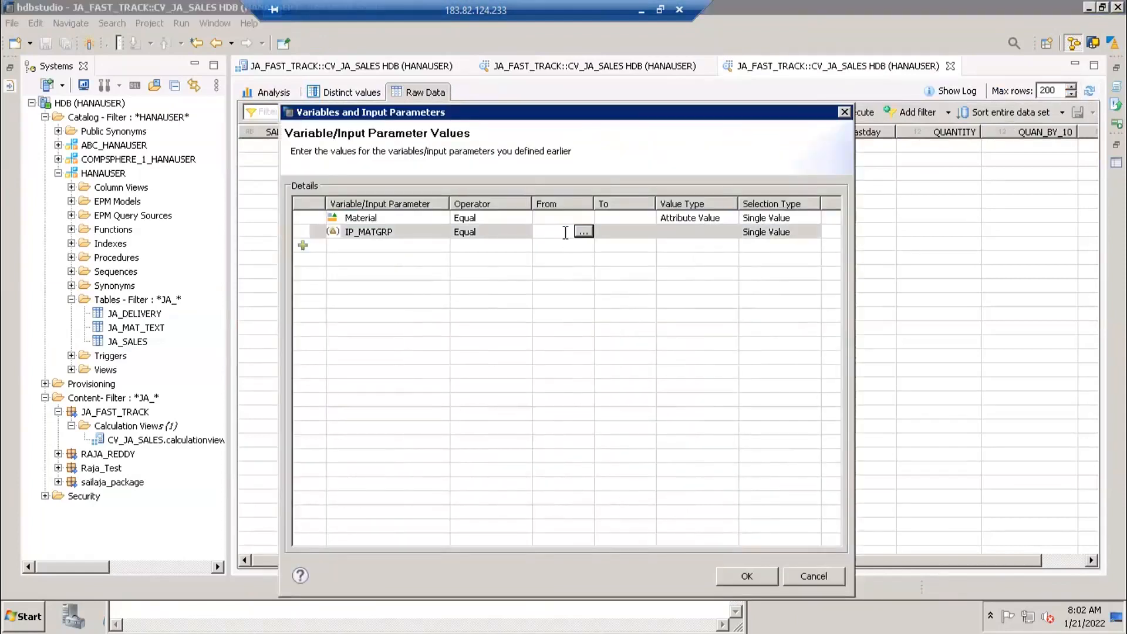
{"action": "type", "text": "MG"}
{"action": "key", "text": "BackSpace"}
{"action": "key", "text": "BackSpace"}
{"action": "type", "text": "'MG1','MG2"}
{"action": "left_click", "coordinate": [767, 571]}
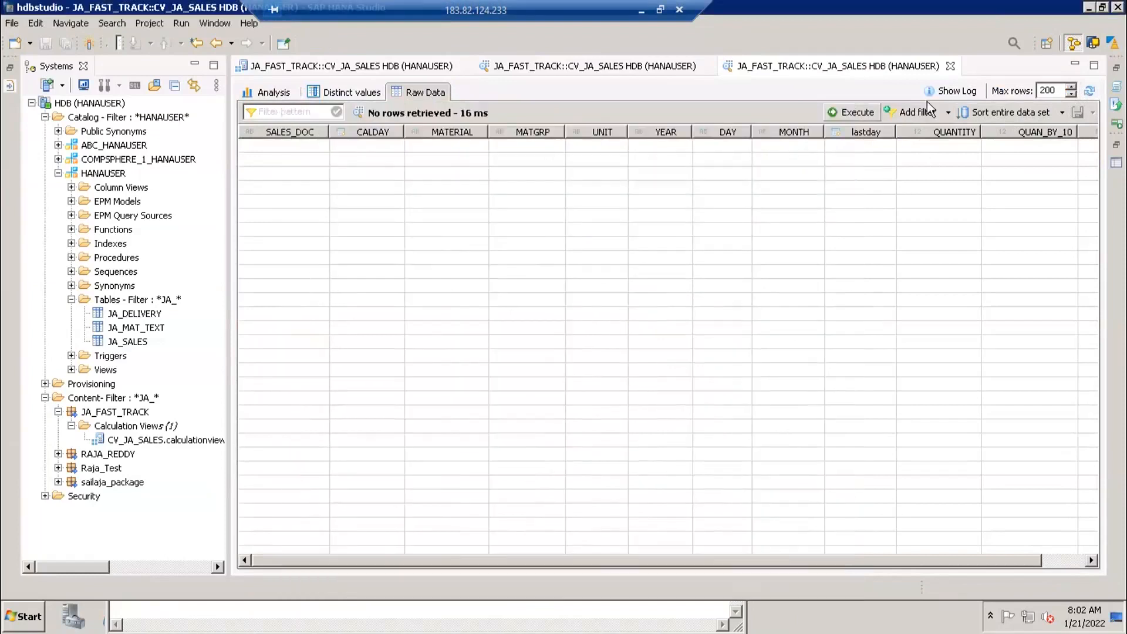
{"action": "left_click", "coordinate": [1087, 91]}
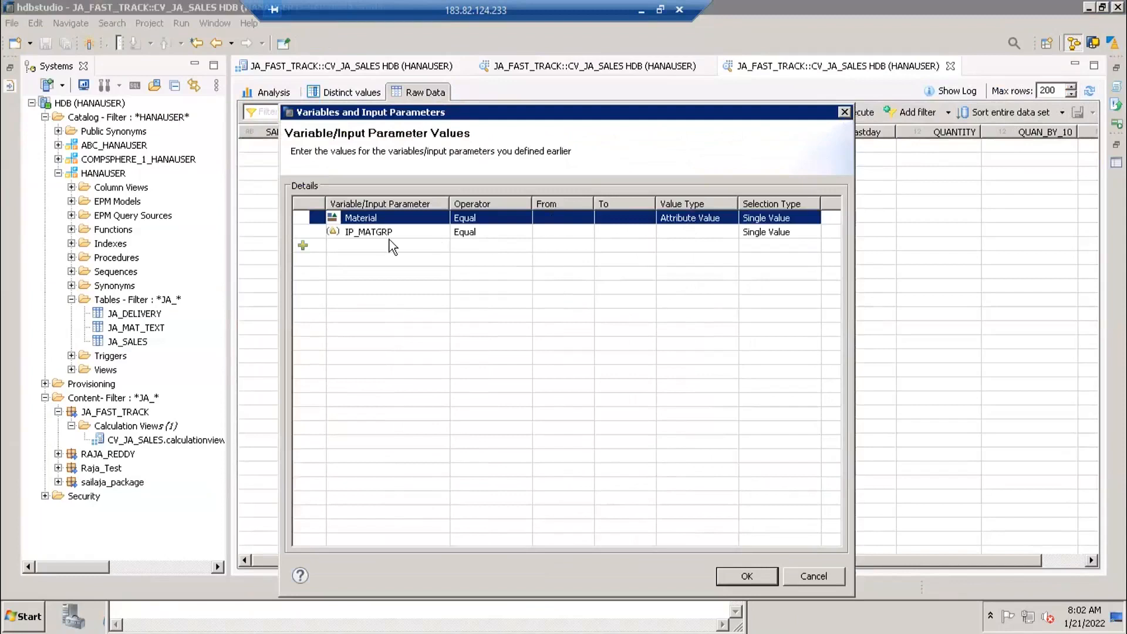
{"action": "left_click", "coordinate": [304, 236]}
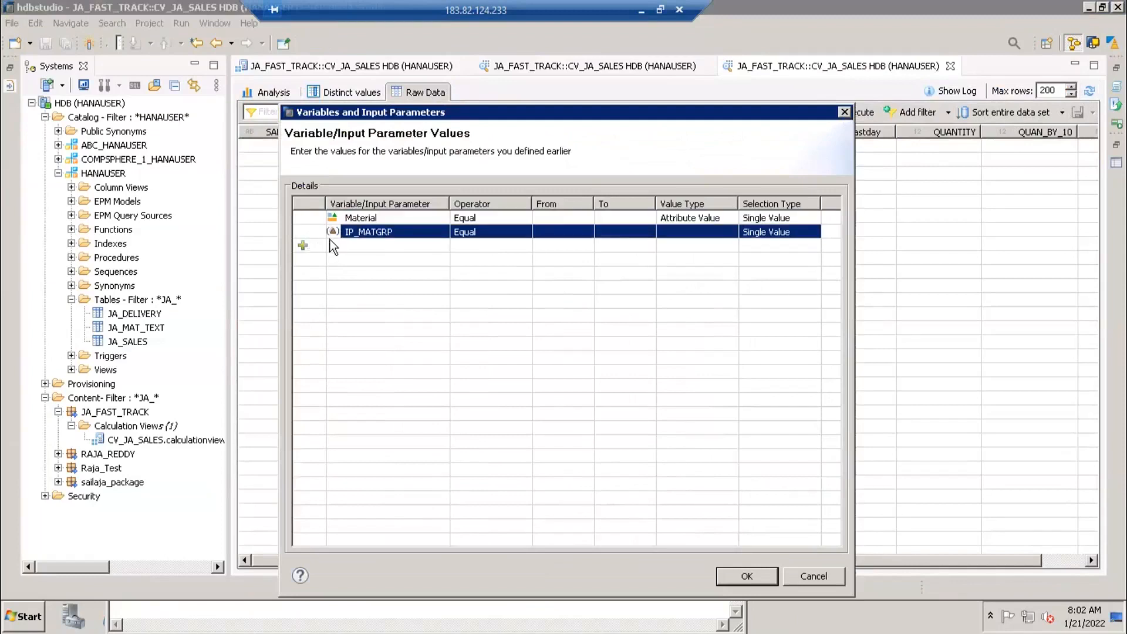
{"action": "left_click", "coordinate": [537, 230]}
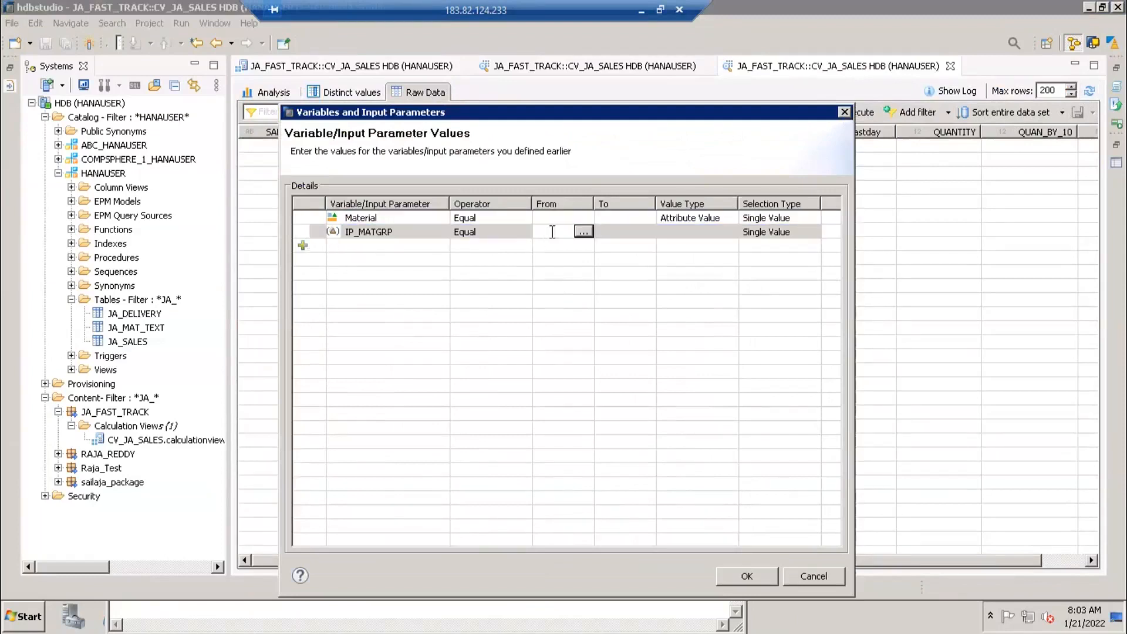
{"action": "left_click", "coordinate": [509, 233]}
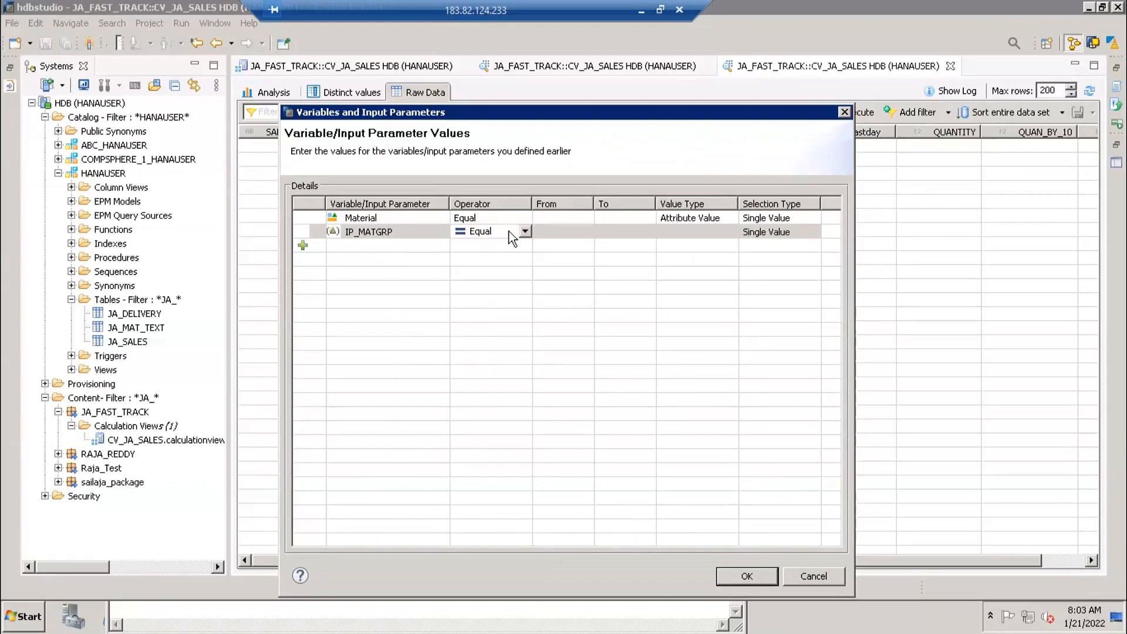
{"action": "left_click", "coordinate": [525, 231]}
{"action": "left_click", "coordinate": [488, 246]}
{"action": "left_click", "coordinate": [302, 245]}
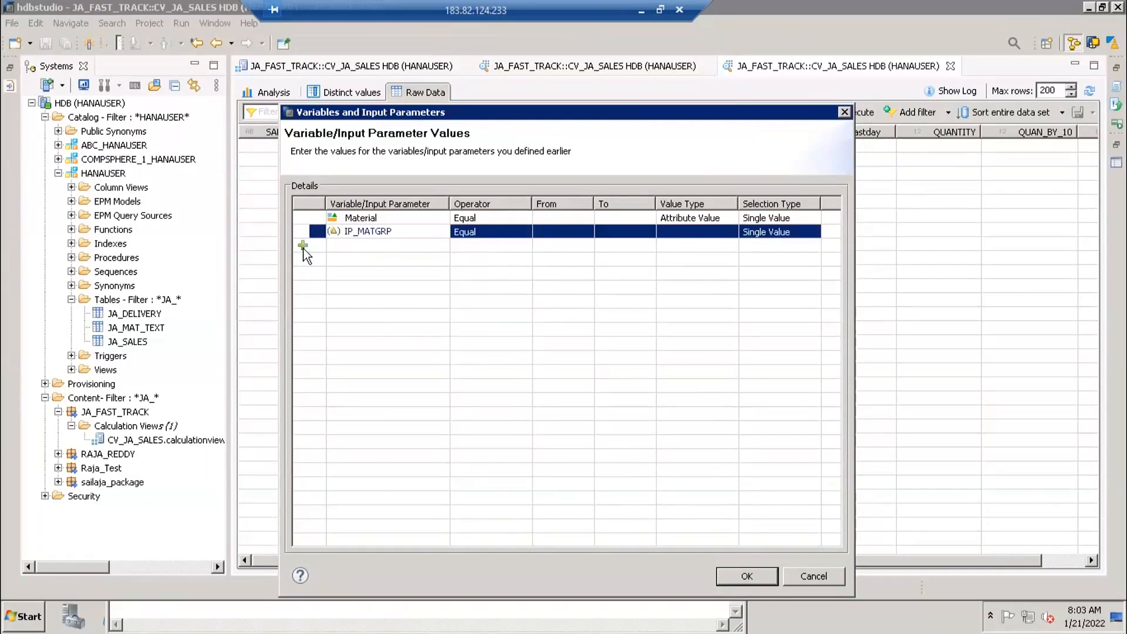
{"action": "left_click", "coordinate": [380, 231]}
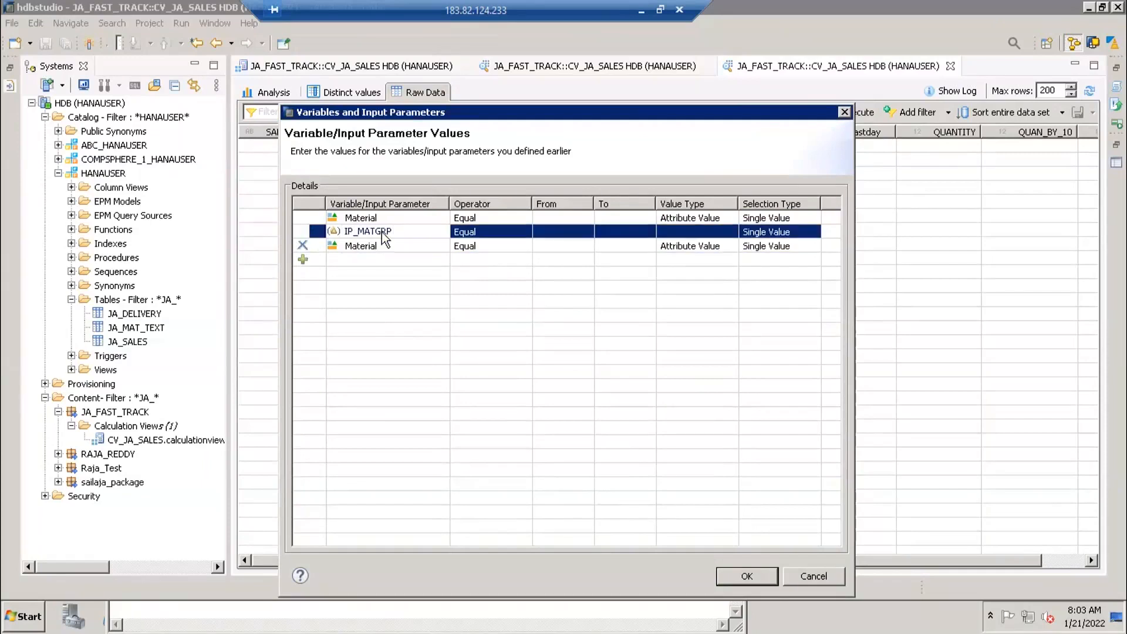
{"action": "left_click", "coordinate": [746, 575]}
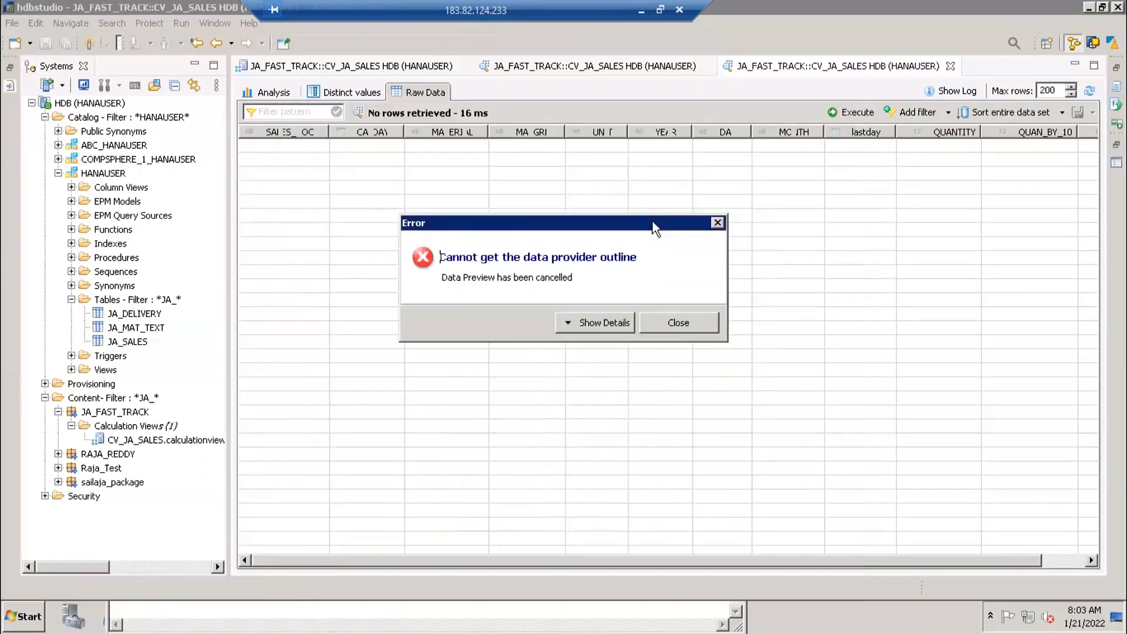
{"action": "left_click", "coordinate": [674, 322]}
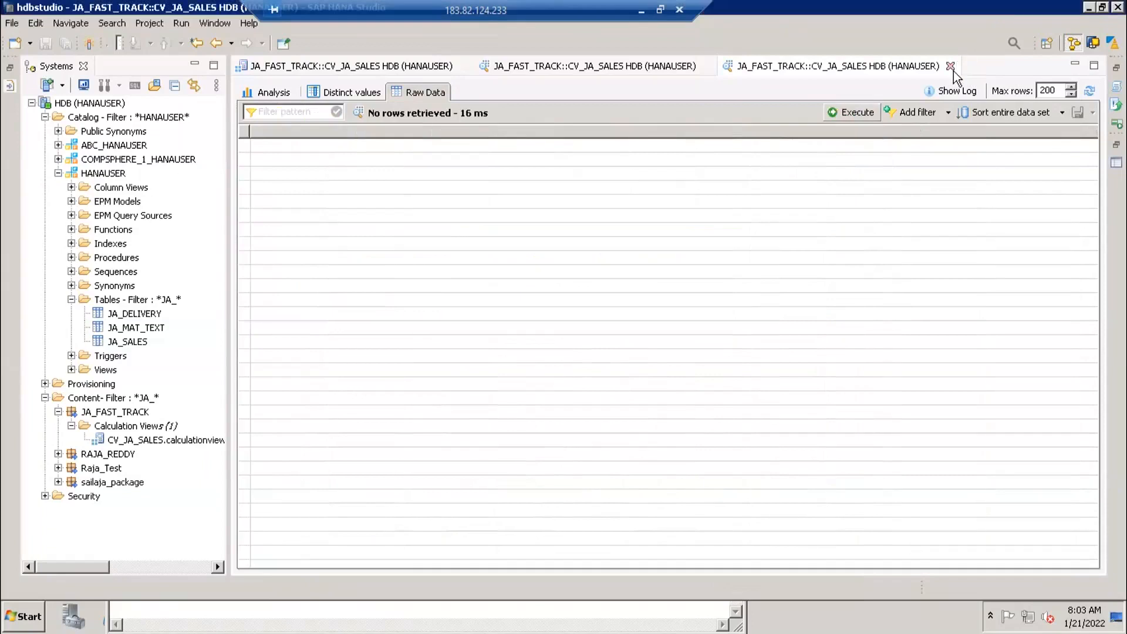
Step: Close both data previews and remove the Material variable from the calculation view's Semantics node
{"action": "left_click", "coordinate": [950, 66]}
{"action": "left_click", "coordinate": [706, 66]}
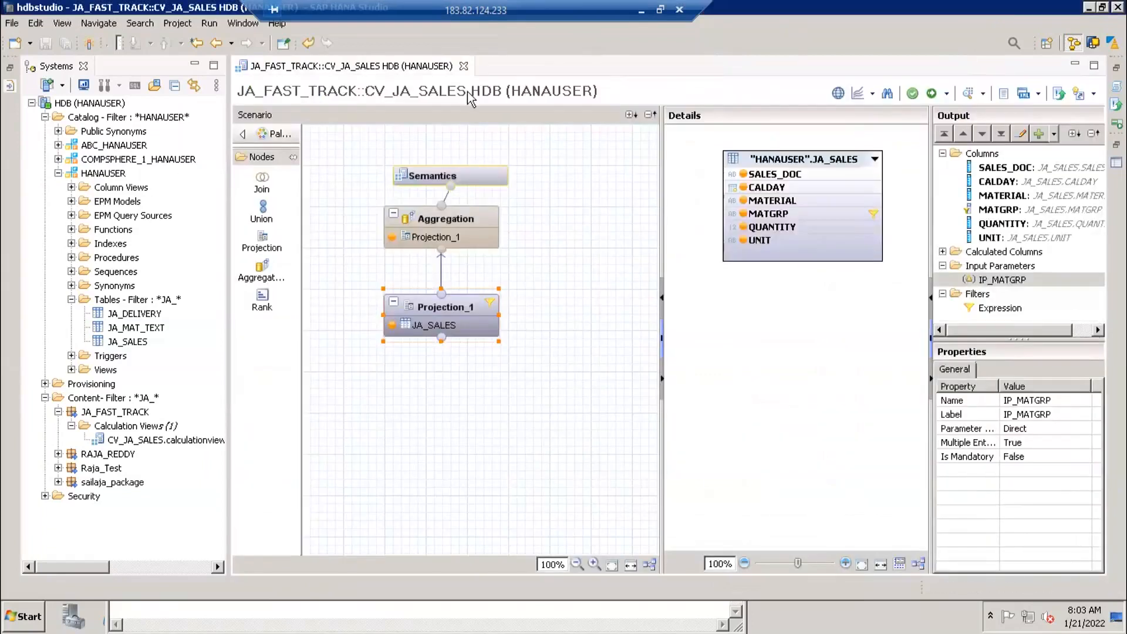
{"action": "left_click", "coordinate": [498, 178]}
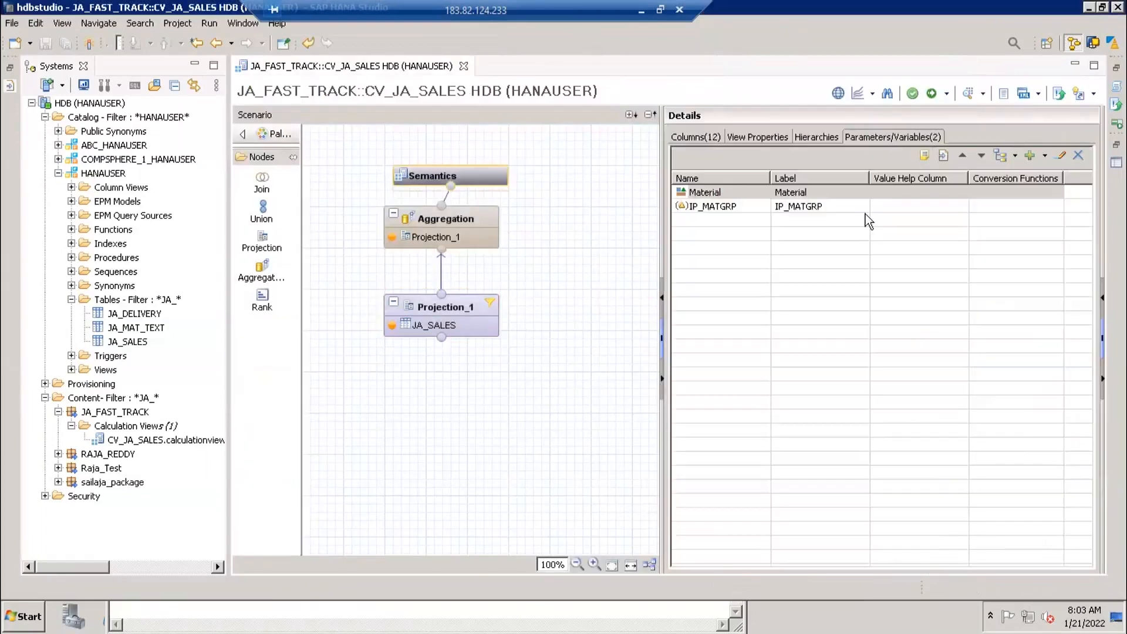
{"action": "left_click", "coordinate": [823, 195]}
{"action": "left_click", "coordinate": [1079, 156]}
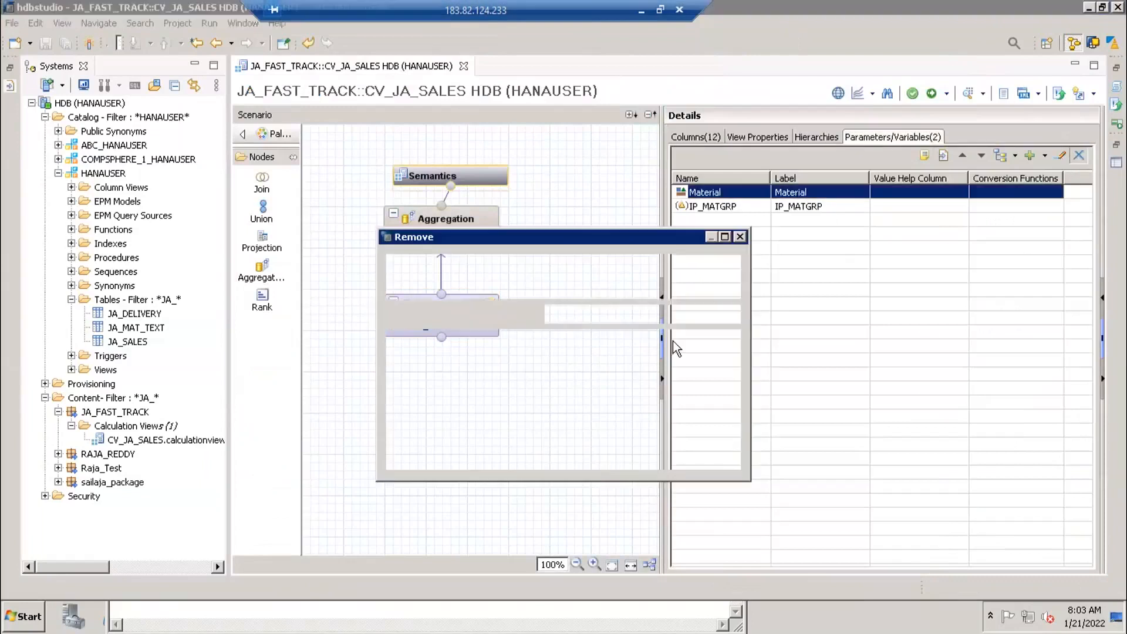
{"action": "left_click", "coordinate": [590, 310]}
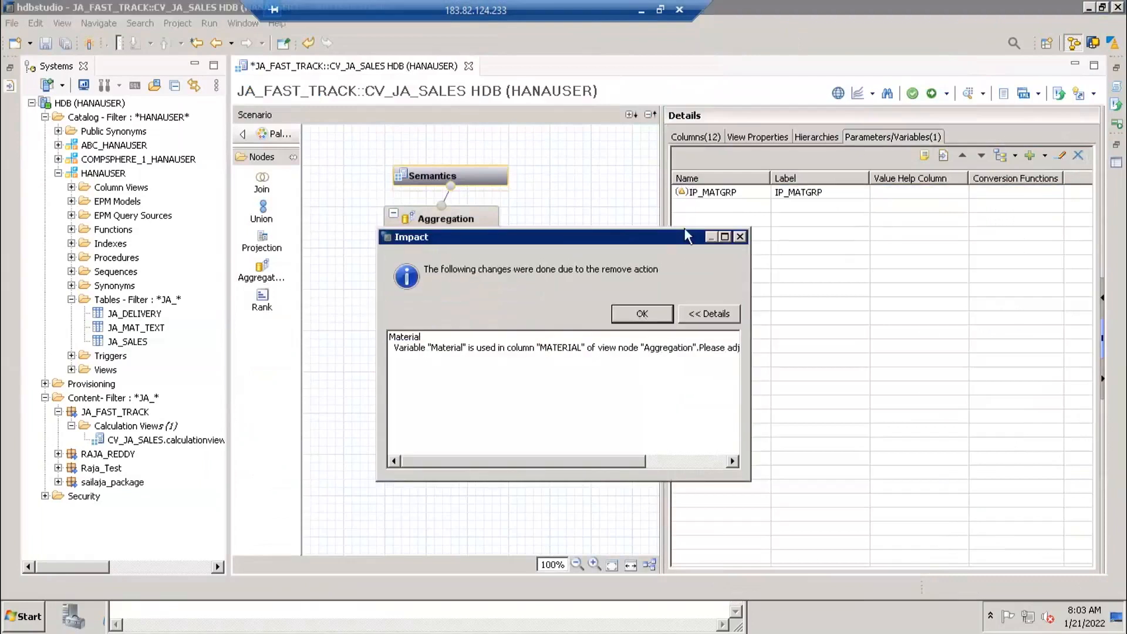
{"action": "left_click", "coordinate": [641, 314]}
Step: Activate the calculation view and start a data preview with a second entry row for IP_MATGRP
{"action": "left_click", "coordinate": [932, 94]}
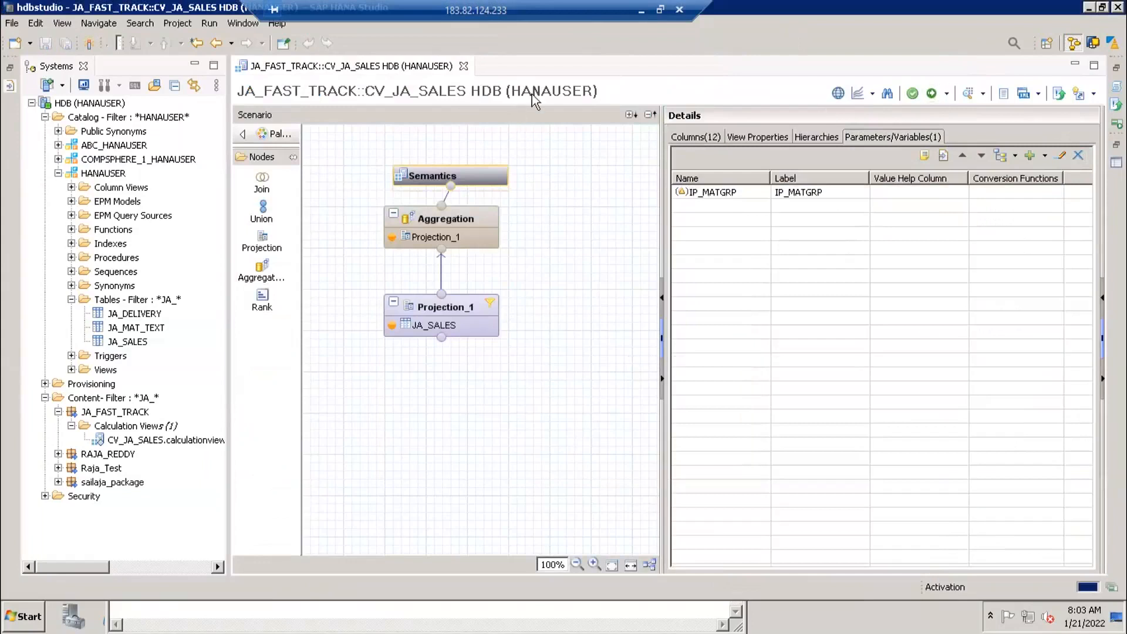
{"action": "left_click", "coordinate": [967, 95]}
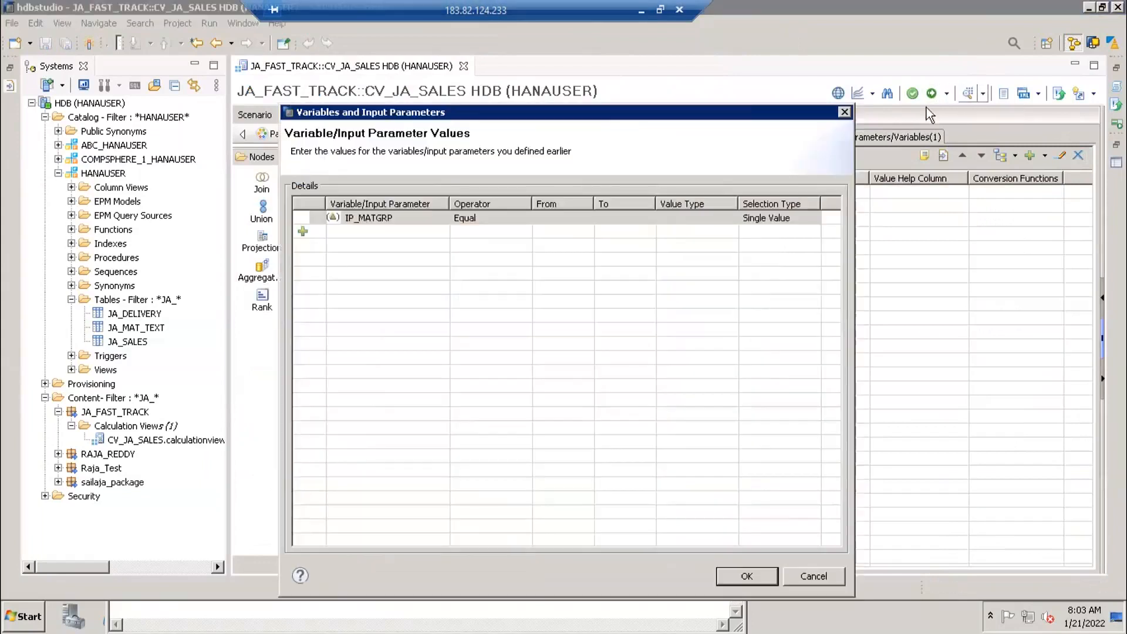
{"action": "left_click", "coordinate": [303, 232]}
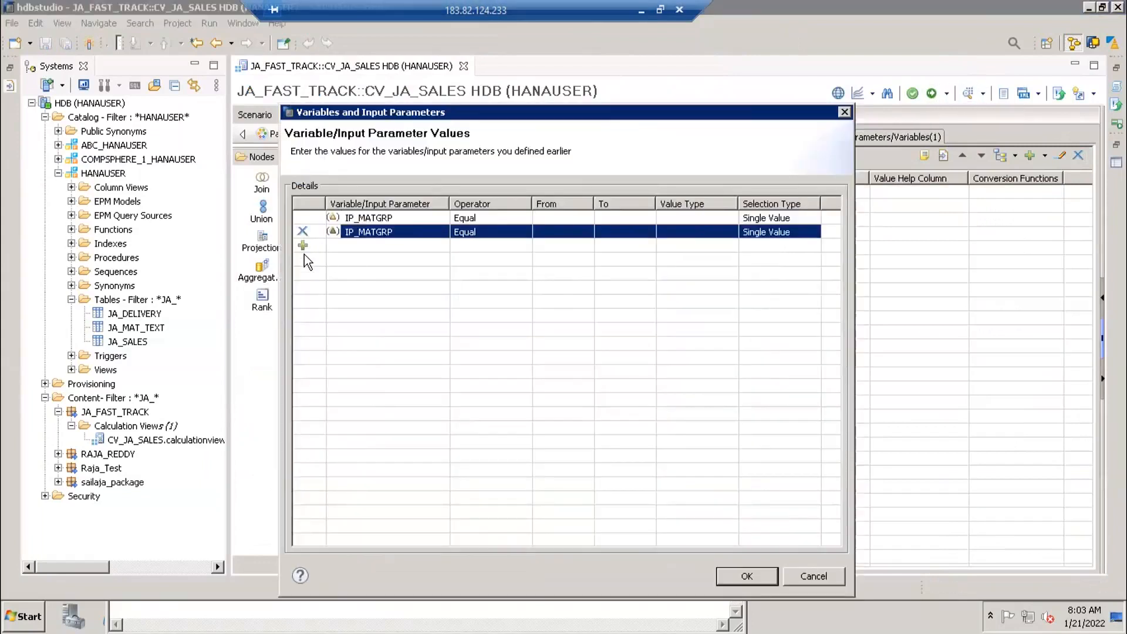
{"action": "left_click", "coordinate": [303, 246]}
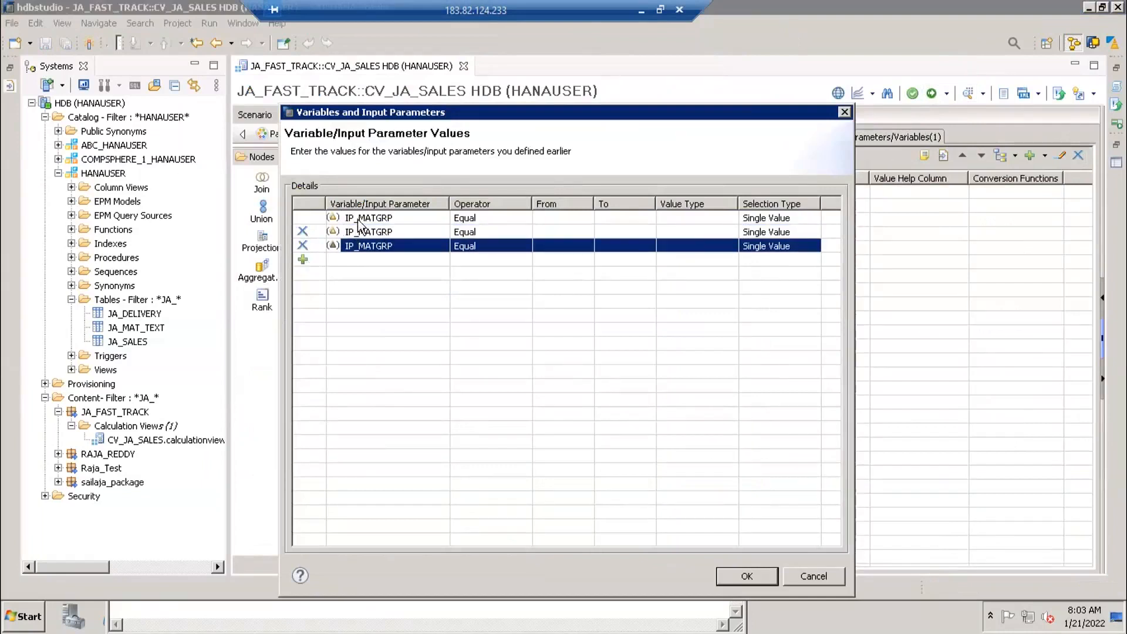
{"action": "left_click", "coordinate": [302, 246]}
Step: Run the preview with the two IP_MATGRP entries set to MG1 and MG2, and check the MATGRP values in the raw data
{"action": "left_click", "coordinate": [569, 222]}
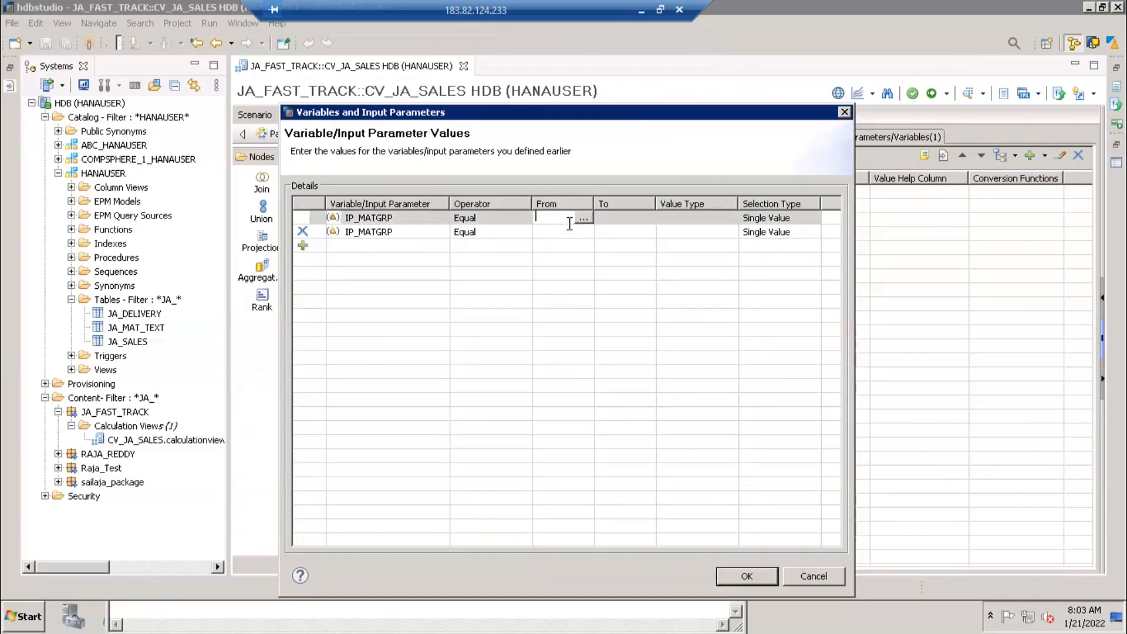
{"action": "type", "text": "MG1"}
{"action": "left_click", "coordinate": [565, 229]}
{"action": "type", "text": "MG2"}
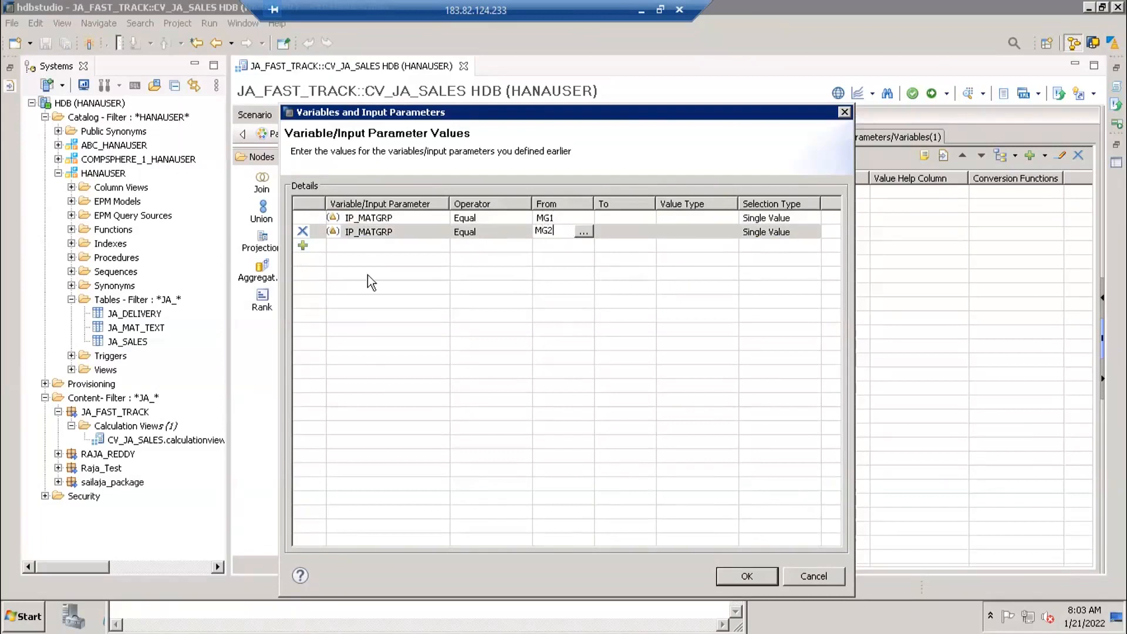
{"action": "left_click_drag", "start_coordinate": [382, 115], "coordinate": [388, 78]}
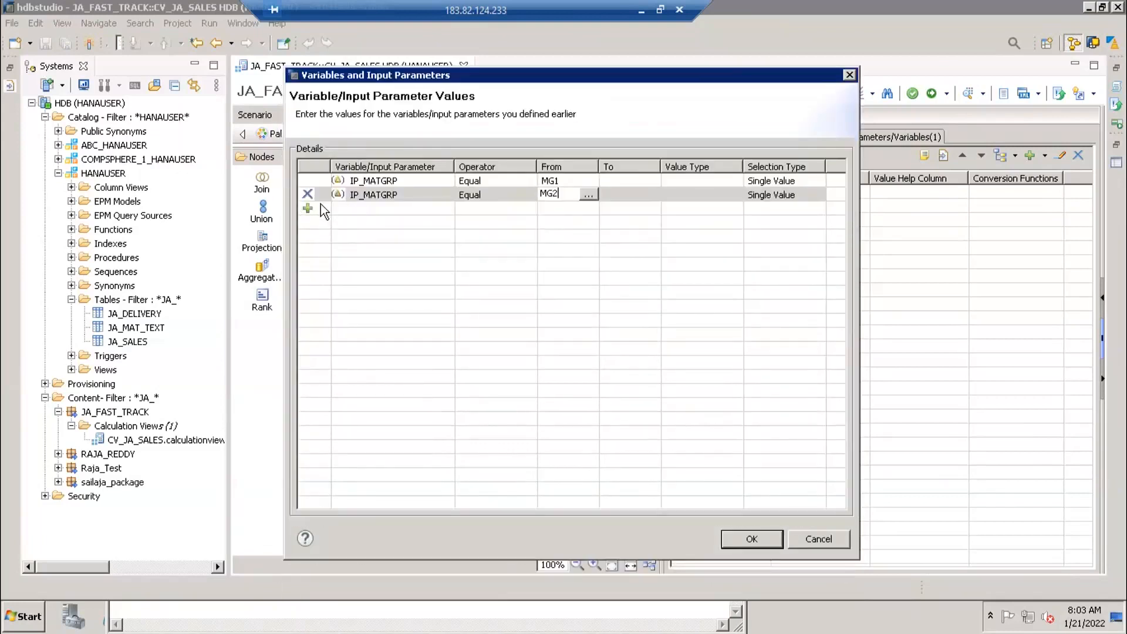
{"action": "key", "text": "Tab"}
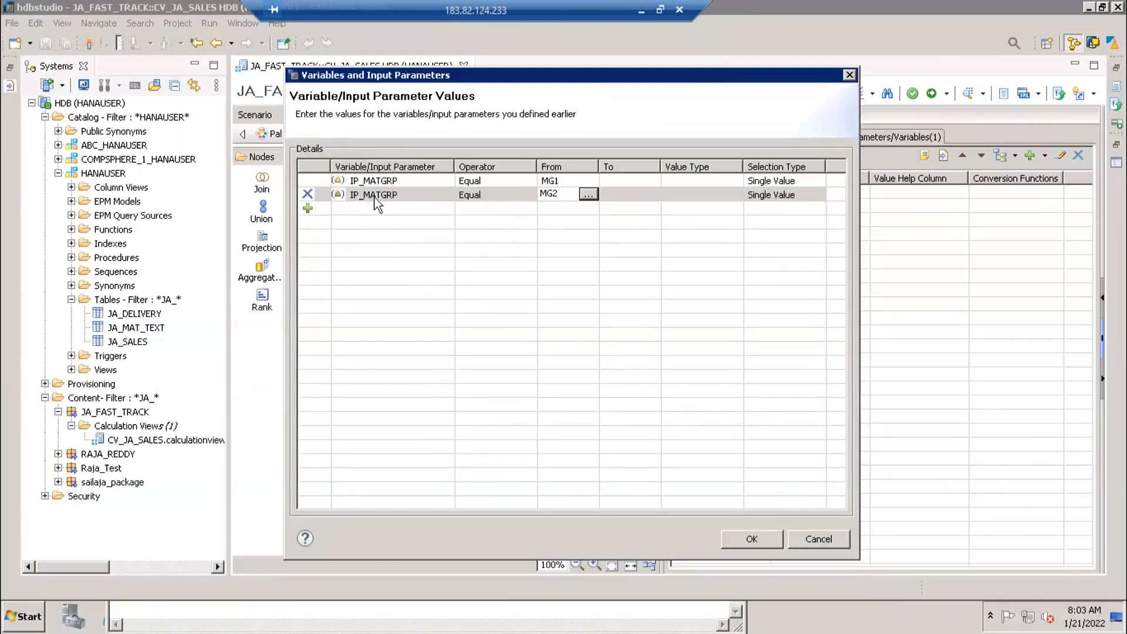
{"action": "left_click", "coordinate": [735, 541]}
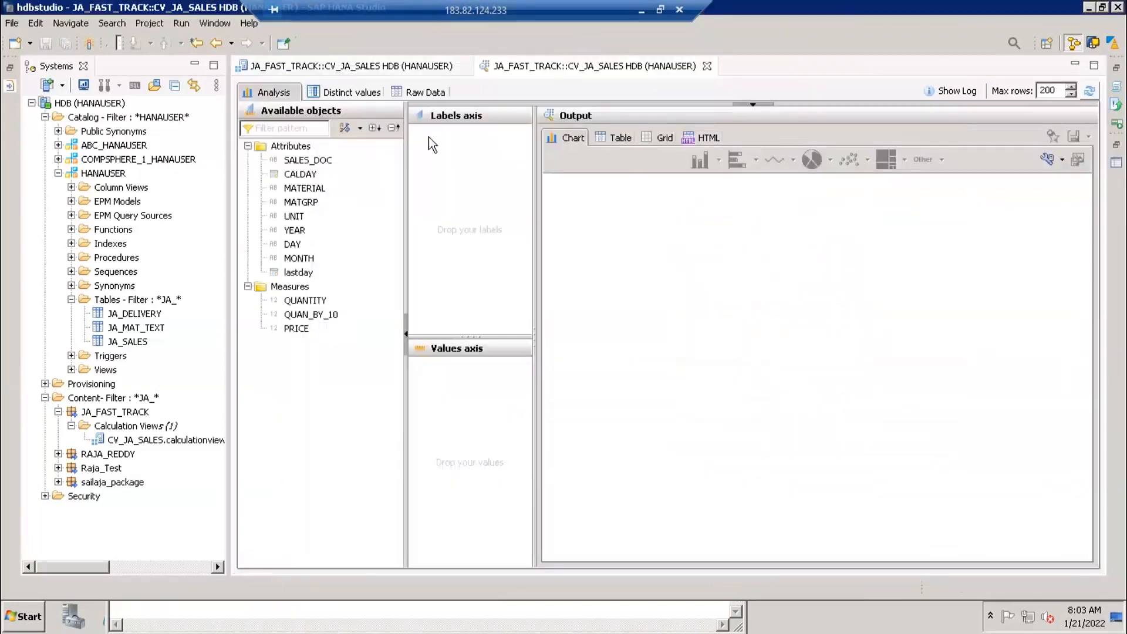
{"action": "left_click", "coordinate": [421, 95]}
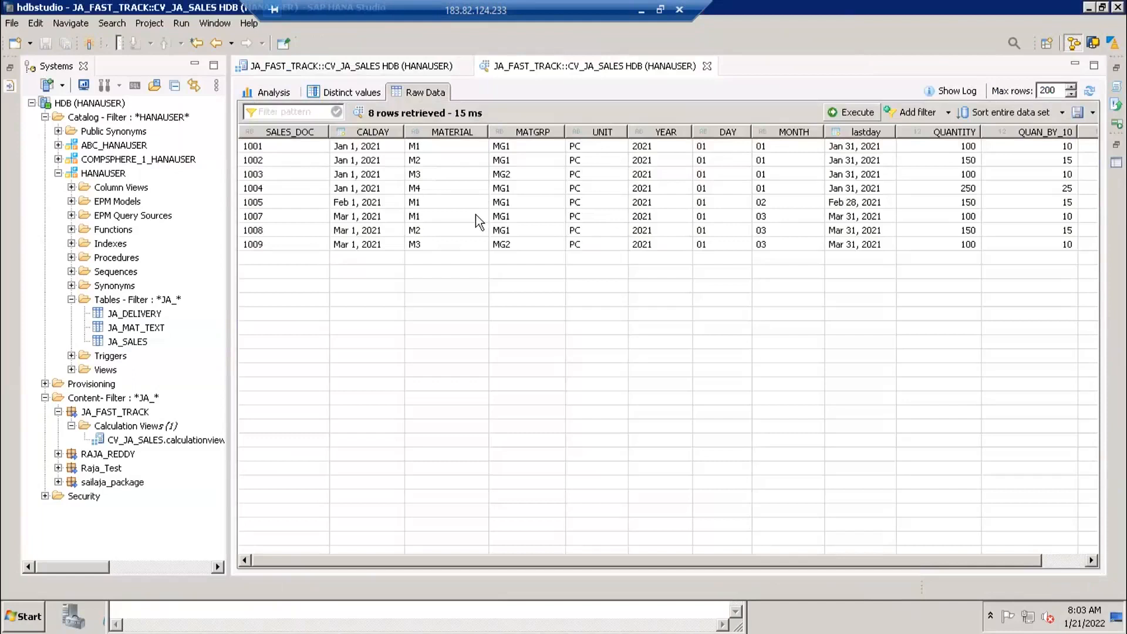
{"action": "left_click", "coordinate": [520, 166]}
{"action": "left_click", "coordinate": [518, 234]}
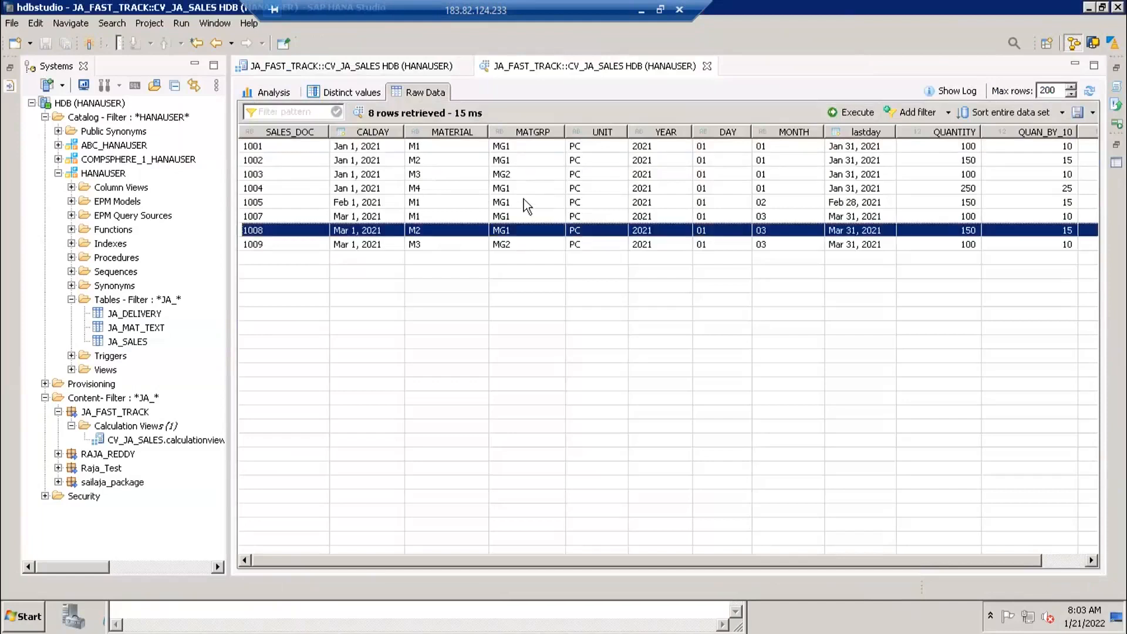
{"action": "left_click", "coordinate": [523, 199]}
Step: Return to the calculation view, check IP_MATGRP in Semantics and Projection_1, and expand the projection's calculated columns
{"action": "left_click", "coordinate": [414, 61]}
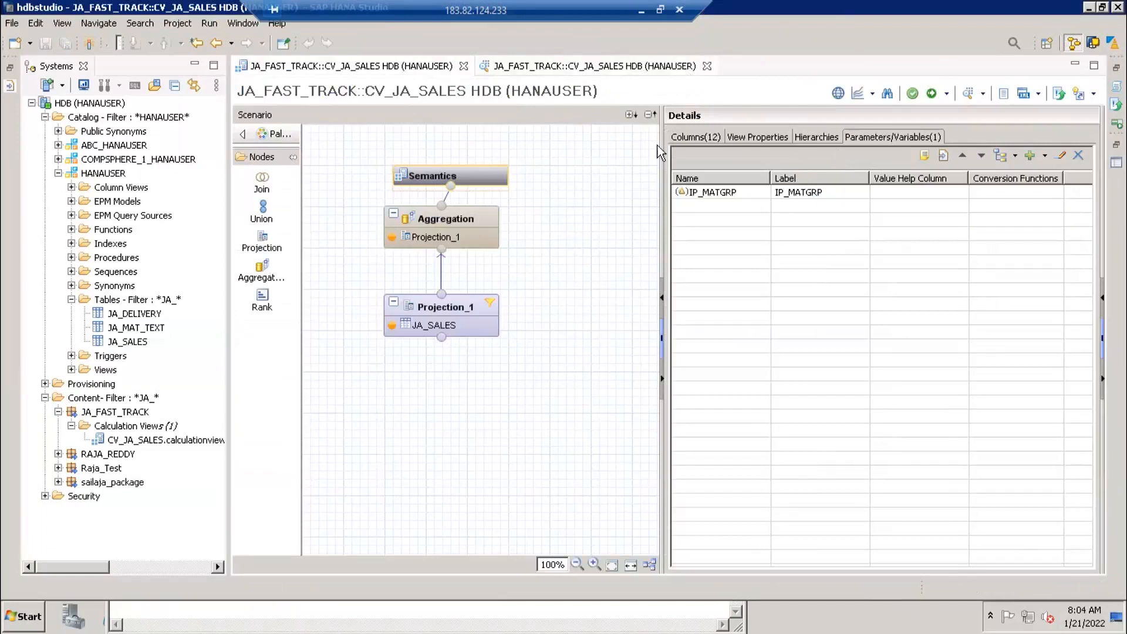
{"action": "left_click", "coordinate": [752, 192]}
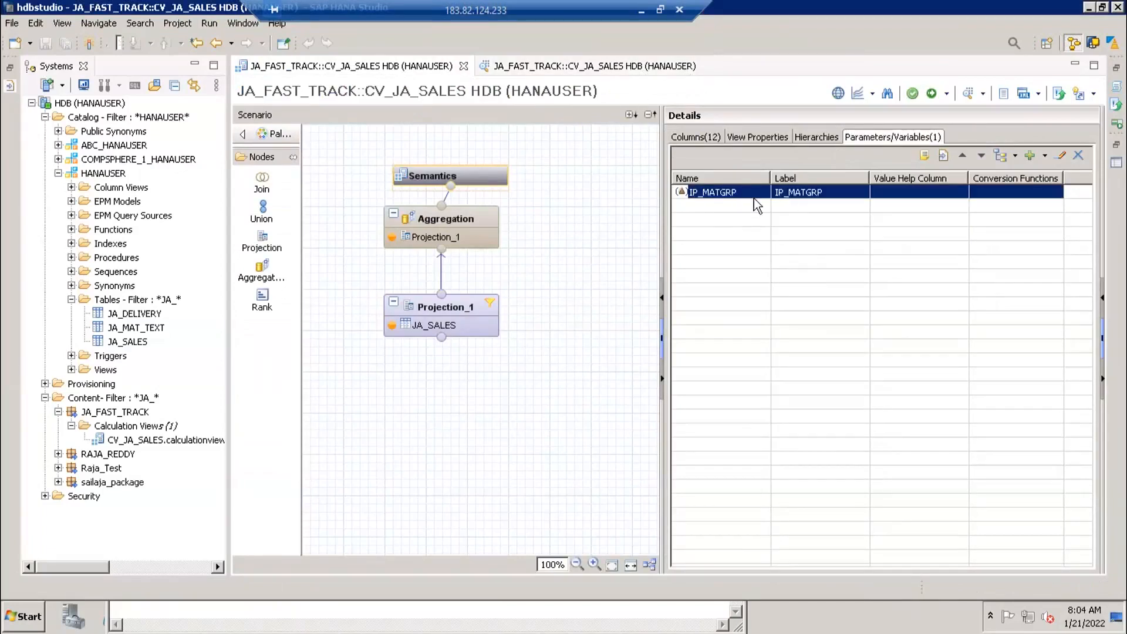
{"action": "left_click", "coordinate": [446, 315]}
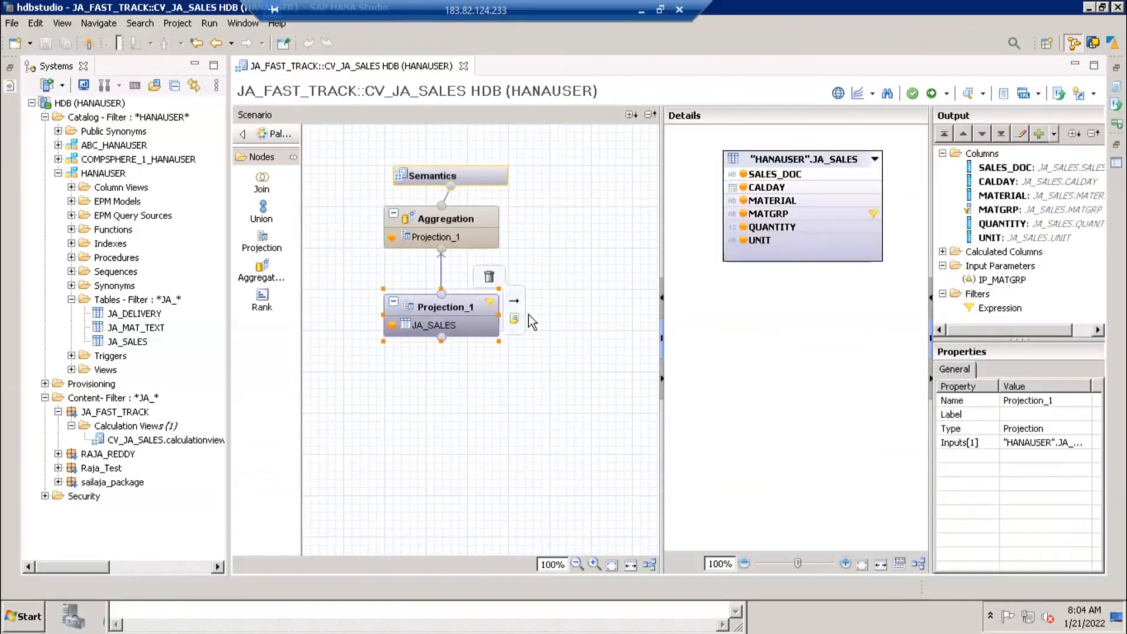
{"action": "left_click", "coordinate": [1001, 280]}
{"action": "left_click", "coordinate": [943, 252]}
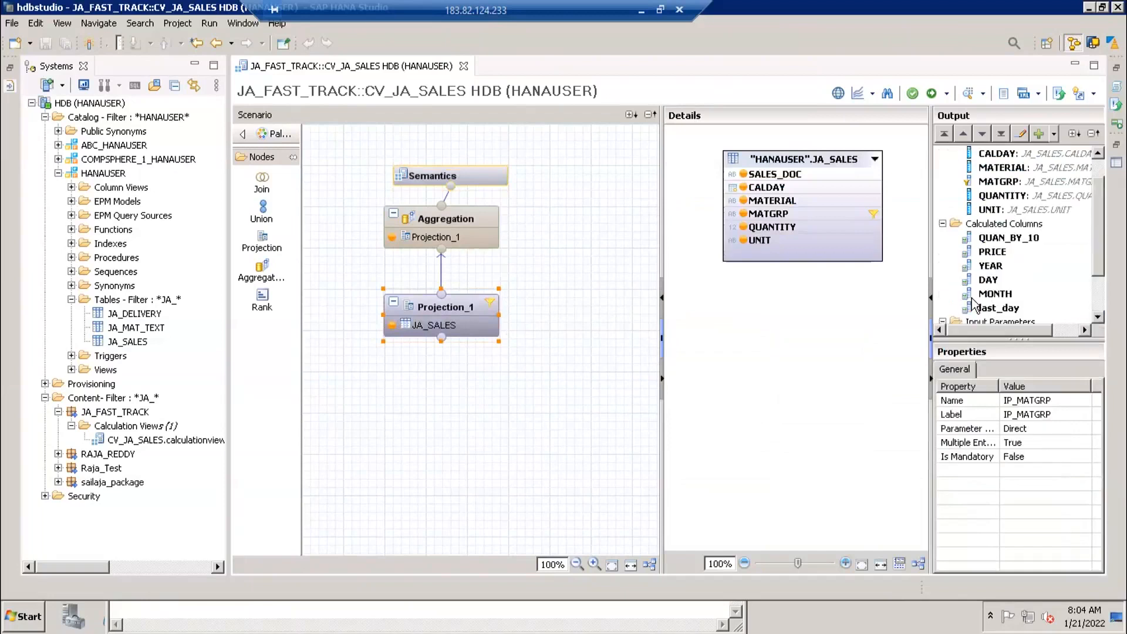
Step: Check the definition of input parameter IP_MATGRP and the filter property of the MATGRP column in Projection_1
{"action": "left_click", "coordinate": [943, 224]}
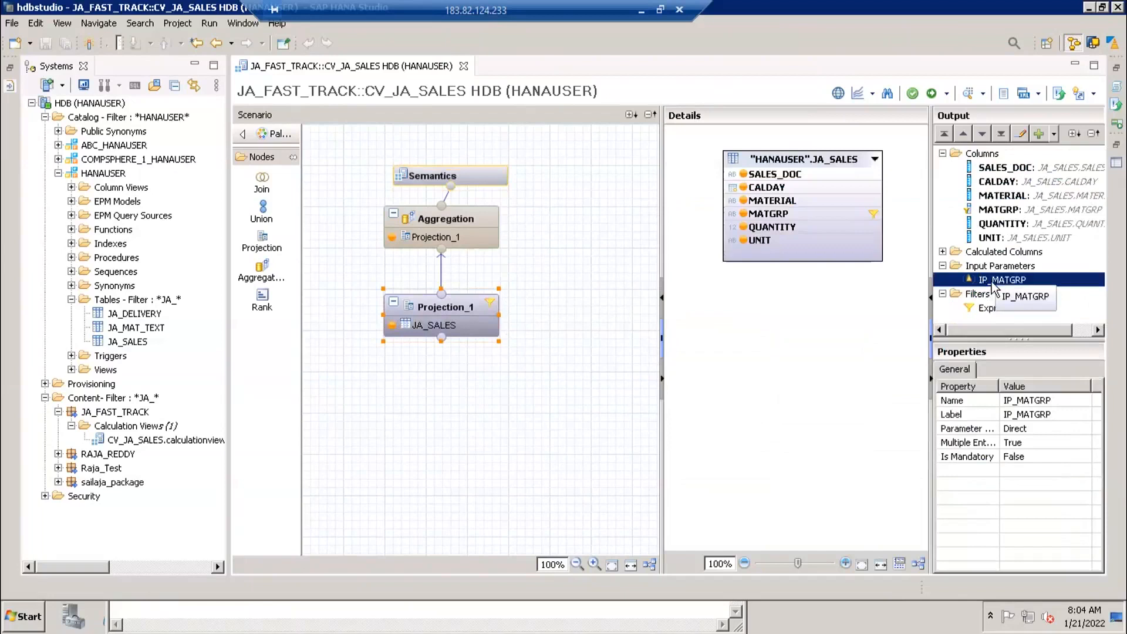
{"action": "double_click", "coordinate": [998, 279]}
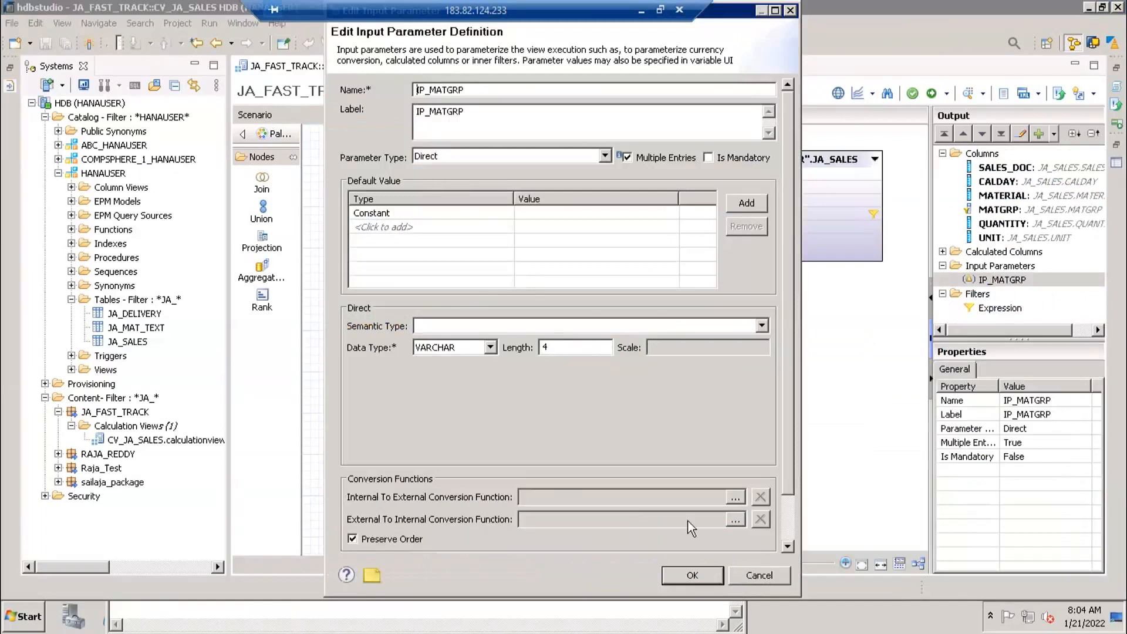
{"action": "left_click", "coordinate": [773, 579]}
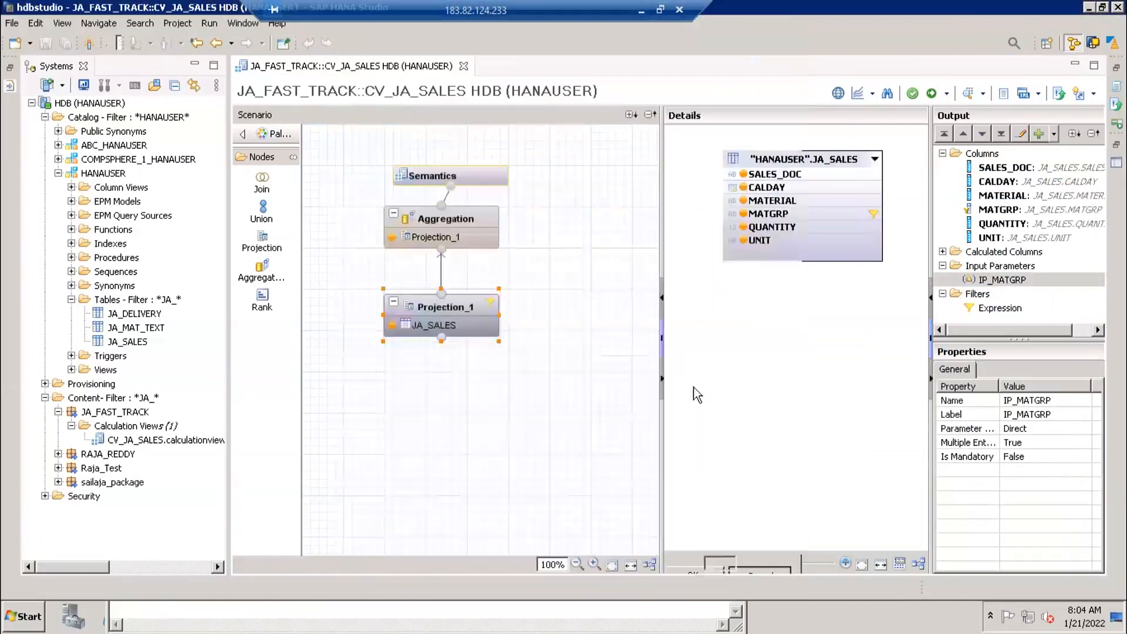
{"action": "left_click", "coordinate": [1019, 210]}
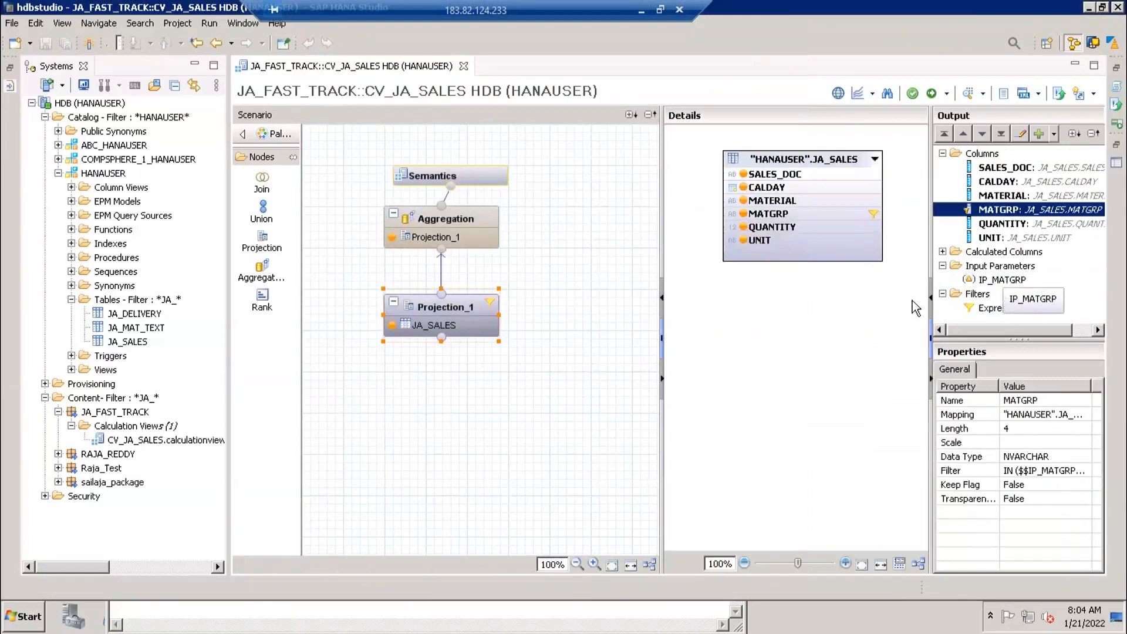
{"action": "left_click", "coordinate": [992, 280]}
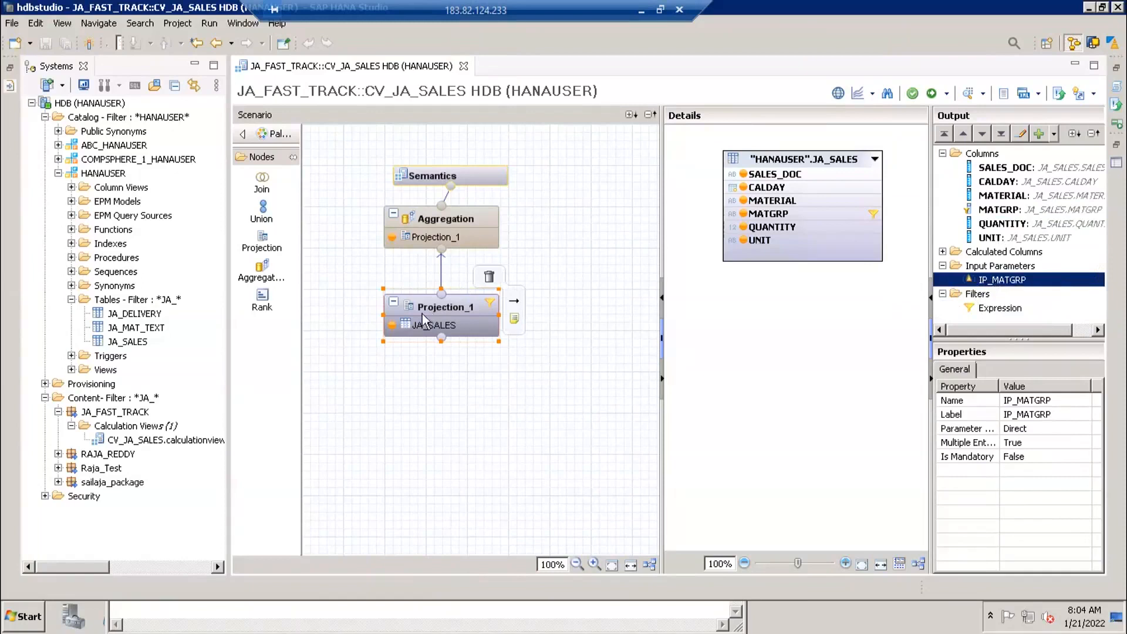
Step: Auto-arrange the scenario nodes and switch Projection_1's filter expression to manual editing
{"action": "left_click", "coordinate": [450, 304]}
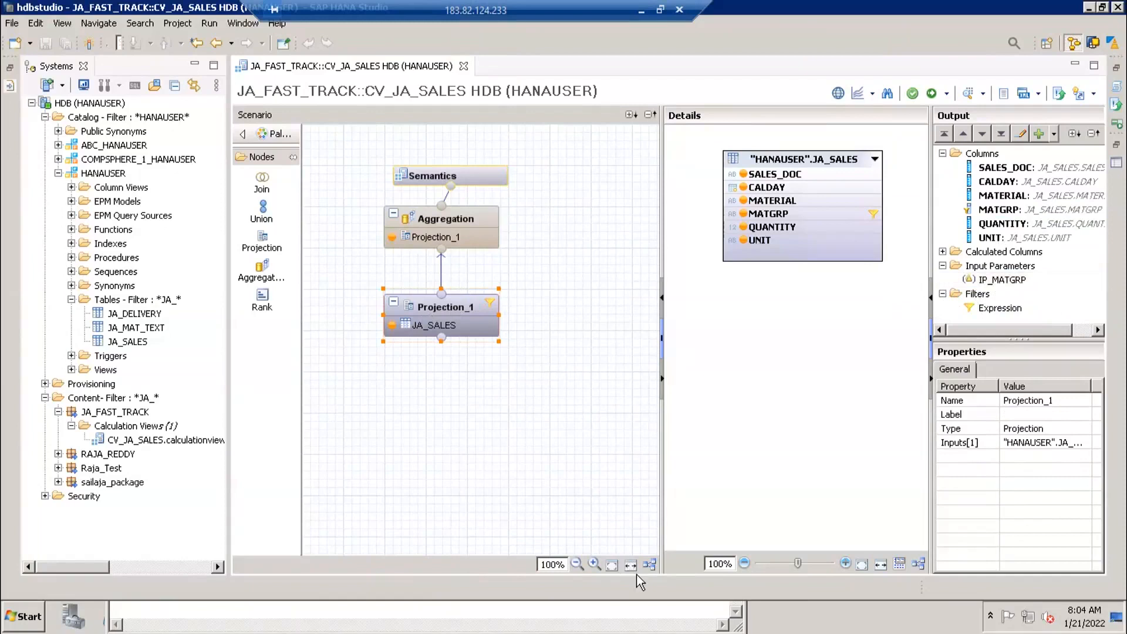
{"action": "left_click", "coordinate": [649, 565]}
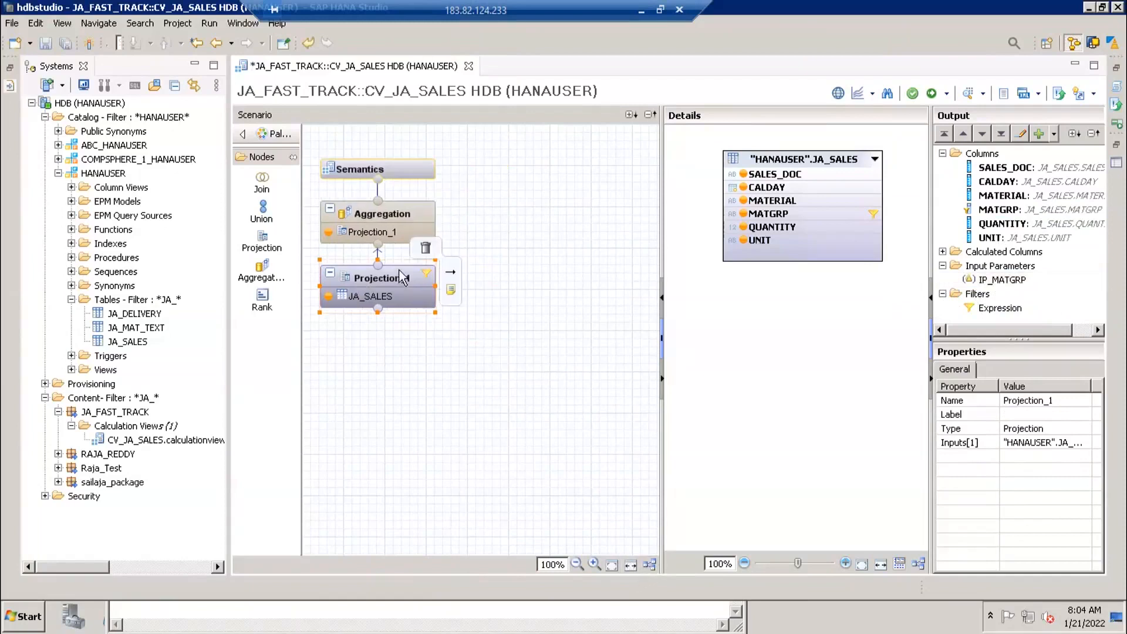
{"action": "left_click", "coordinate": [986, 304]}
{"action": "left_click", "coordinate": [988, 310]}
{"action": "right_click", "coordinate": [997, 309]}
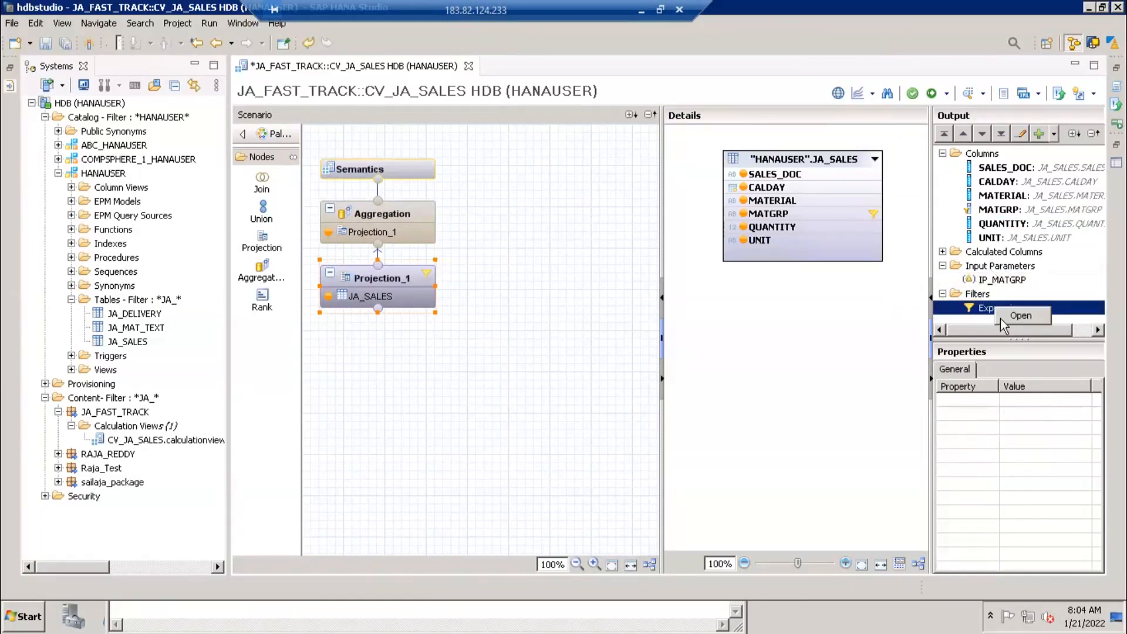
{"action": "left_click", "coordinate": [1021, 315]}
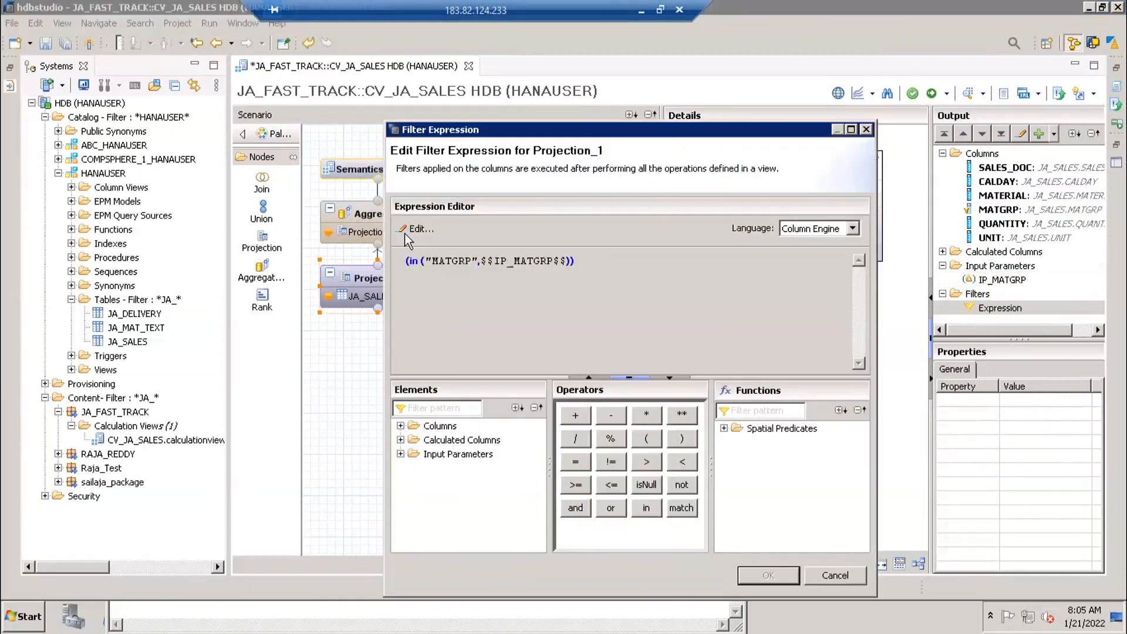
{"action": "left_click", "coordinate": [416, 230]}
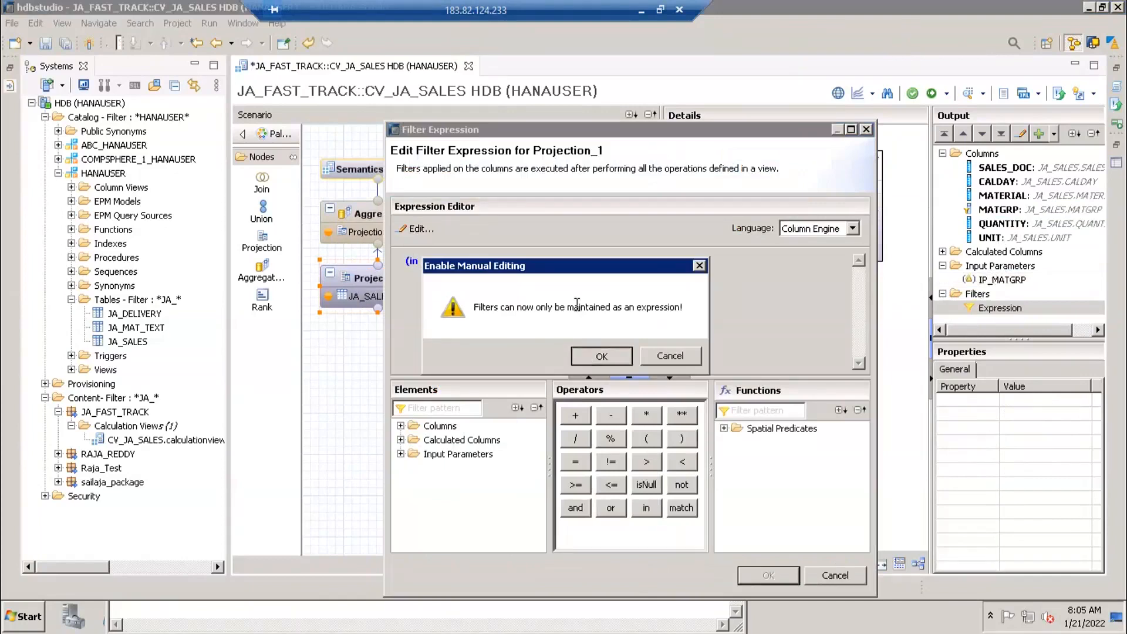
{"action": "left_click", "coordinate": [601, 356]}
{"action": "left_click_drag", "start_coordinate": [539, 130], "coordinate": [479, 79]}
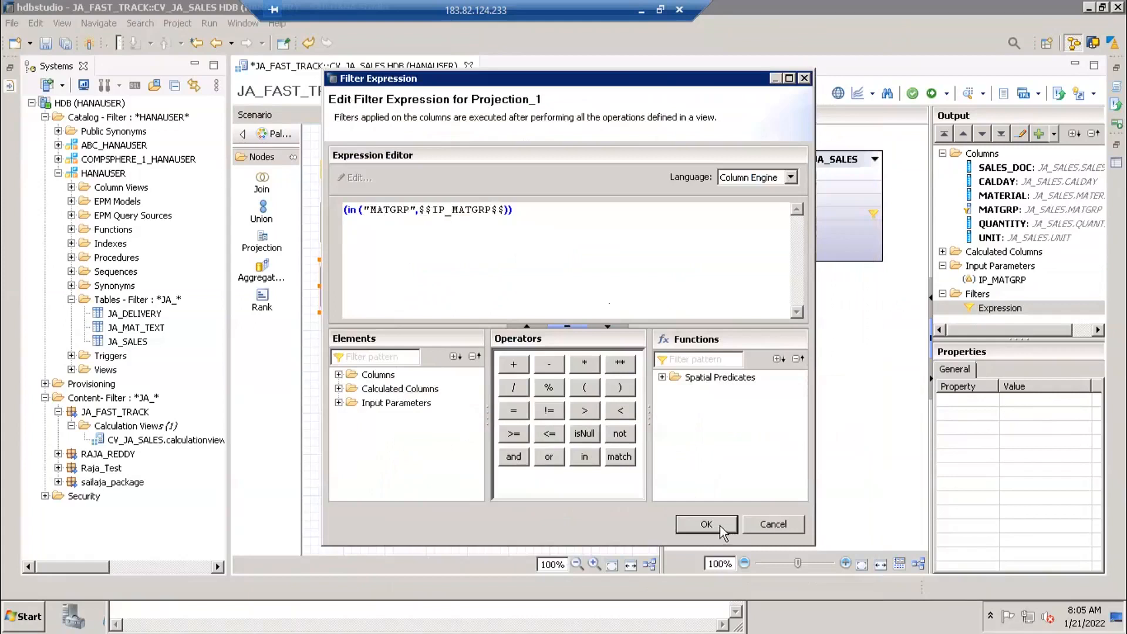
{"action": "left_click", "coordinate": [706, 524]}
Step: Set the constant default value of input parameter IP_MATGRP to *
{"action": "left_click", "coordinate": [997, 266]}
{"action": "left_click", "coordinate": [992, 281]}
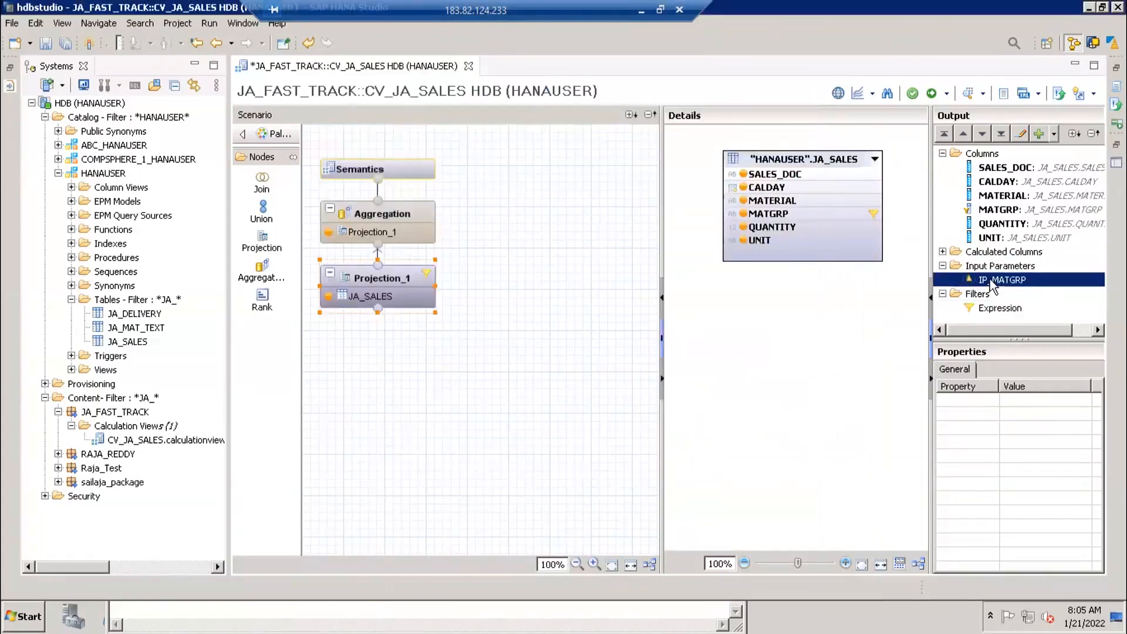
{"action": "double_click", "coordinate": [992, 282]}
{"action": "left_click", "coordinate": [532, 214]}
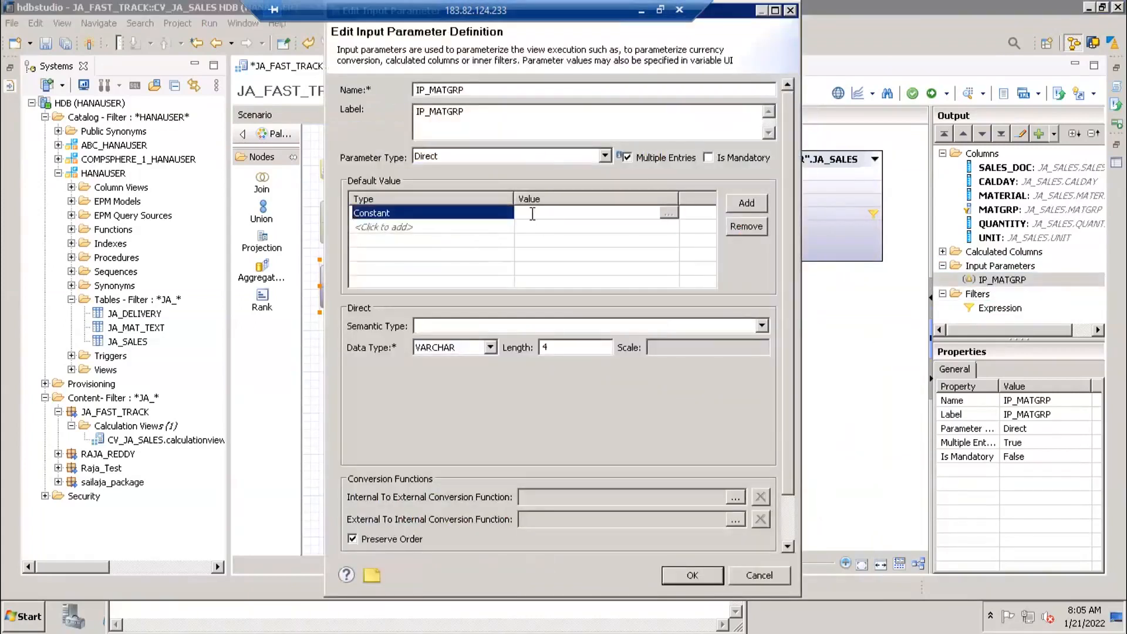
{"action": "left_click", "coordinate": [532, 214]}
{"action": "type", "text": "*"}
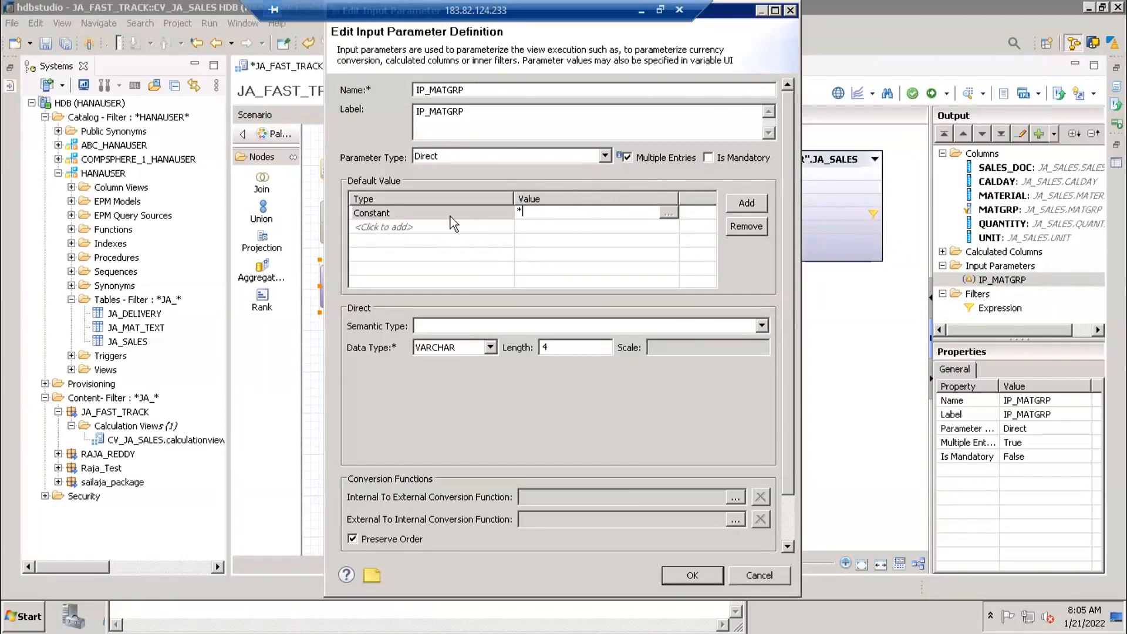
{"action": "left_click", "coordinate": [692, 575]}
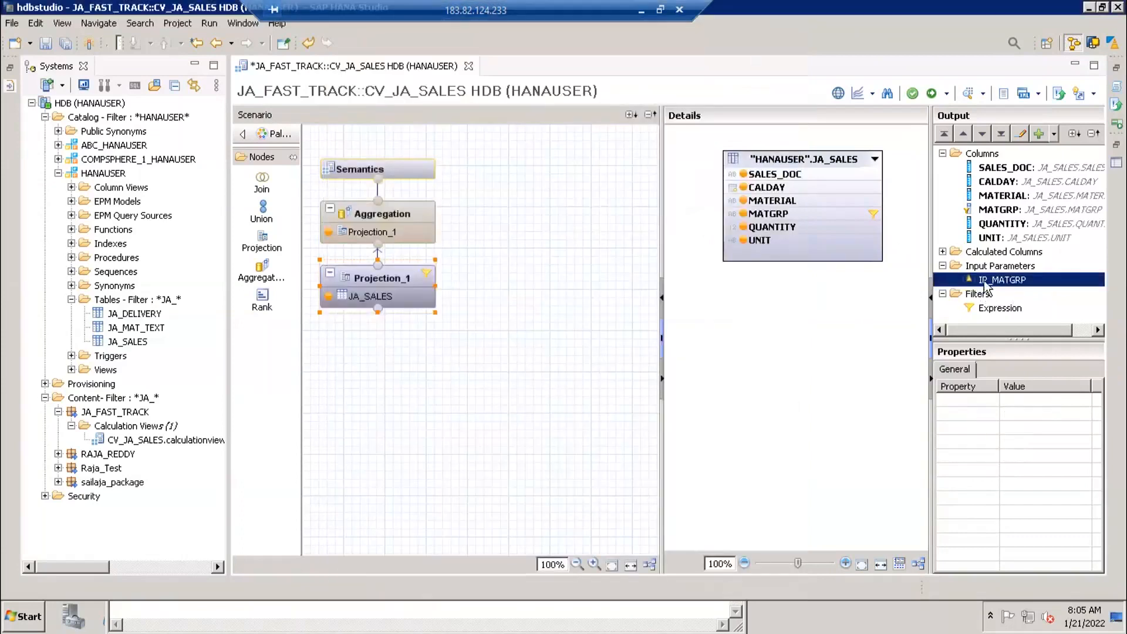
Step: Activate the calculation view, run a data preview of it, and close the preview
{"action": "left_click", "coordinate": [931, 96]}
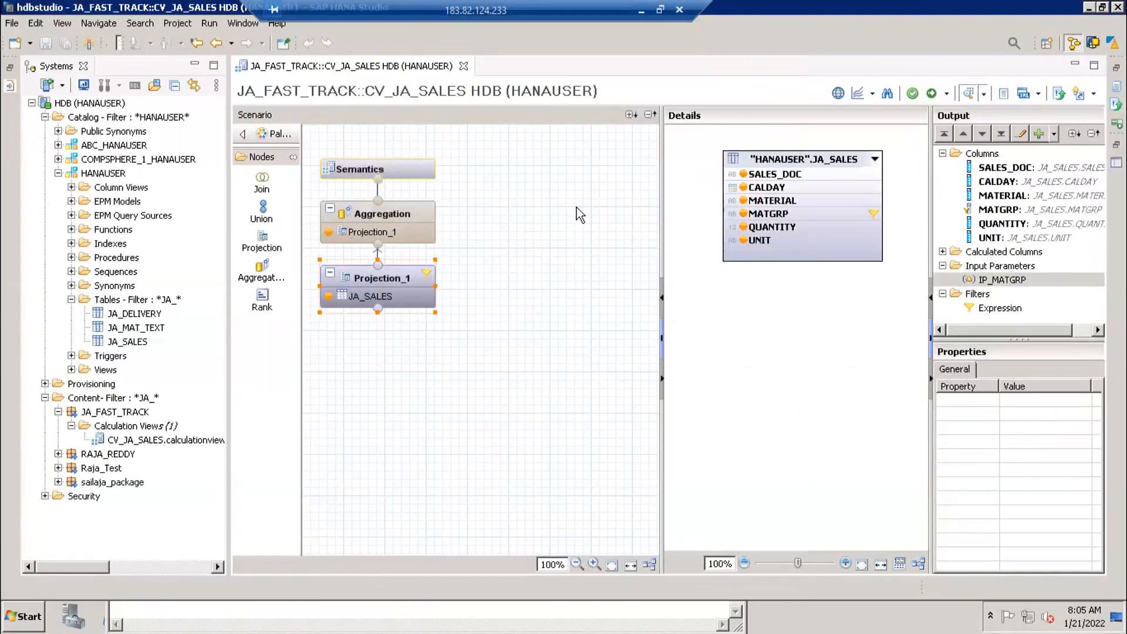
{"action": "left_click", "coordinate": [738, 576]}
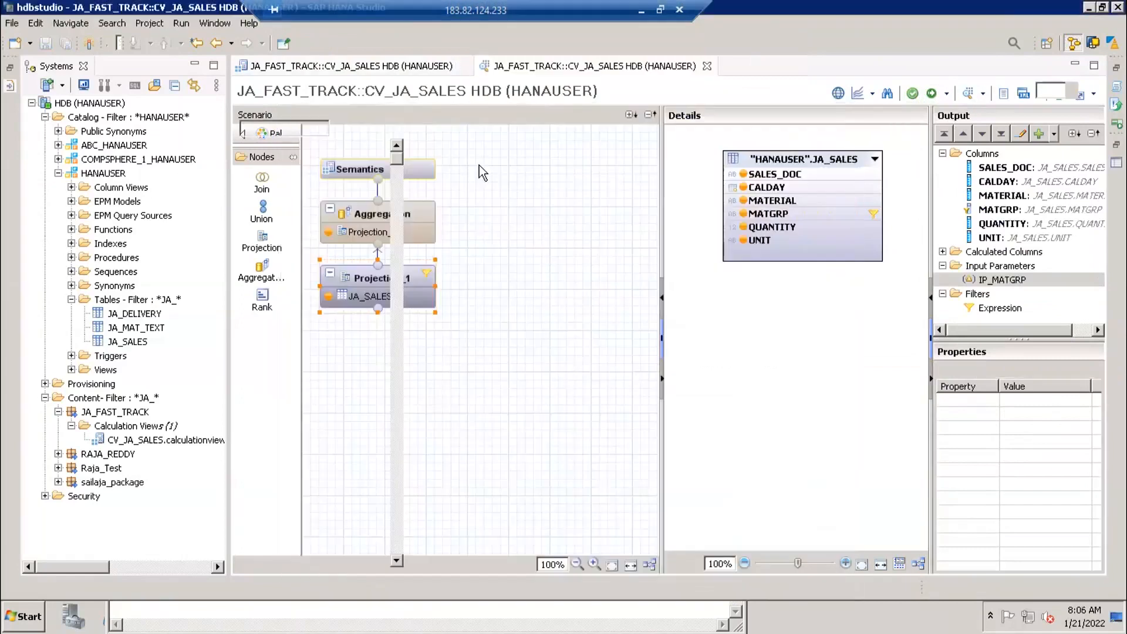
{"action": "left_click", "coordinate": [428, 94]}
{"action": "left_click", "coordinate": [708, 67]}
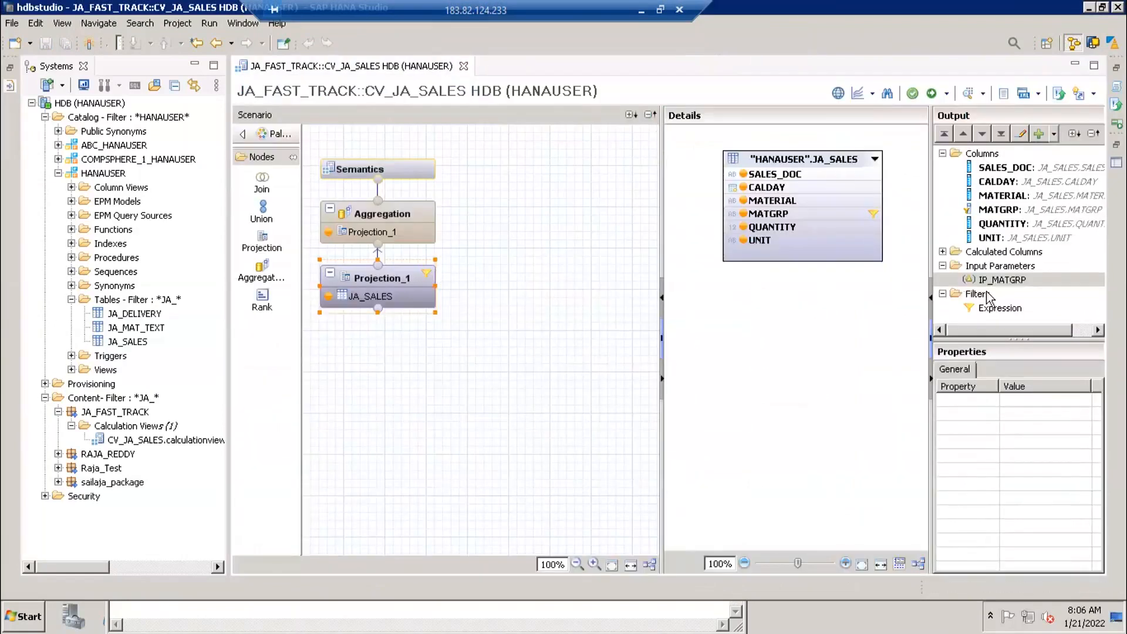
Step: Extend Projection_1's filter expression with "or in()" after the existing MATGRP condition
{"action": "left_click", "coordinate": [995, 280]}
{"action": "left_click", "coordinate": [969, 309]}
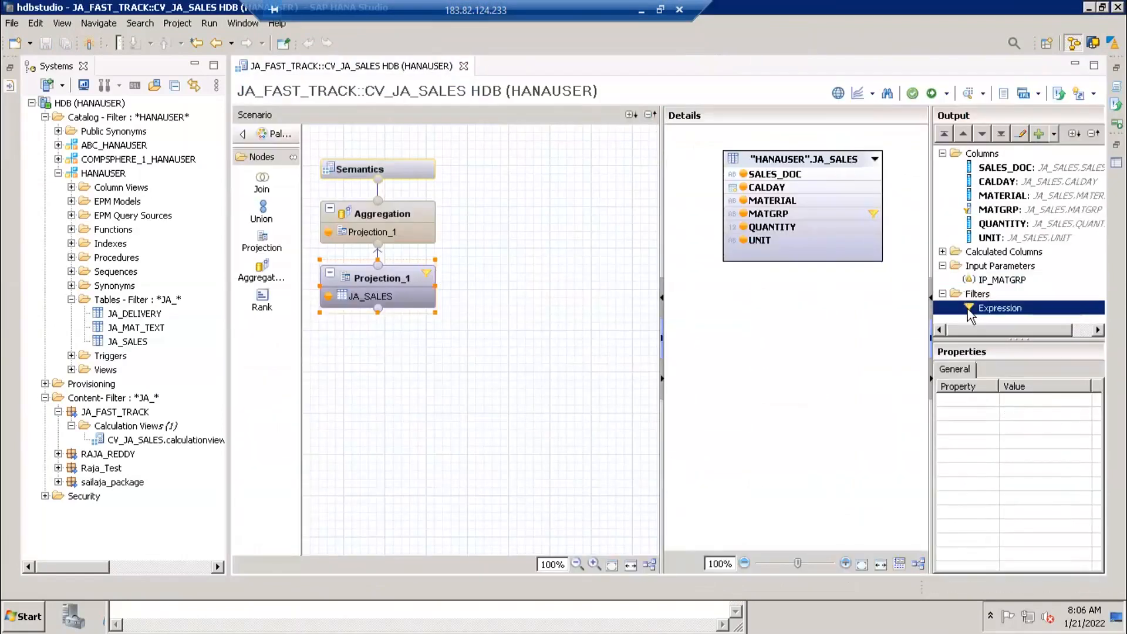
{"action": "double_click", "coordinate": [967, 309]}
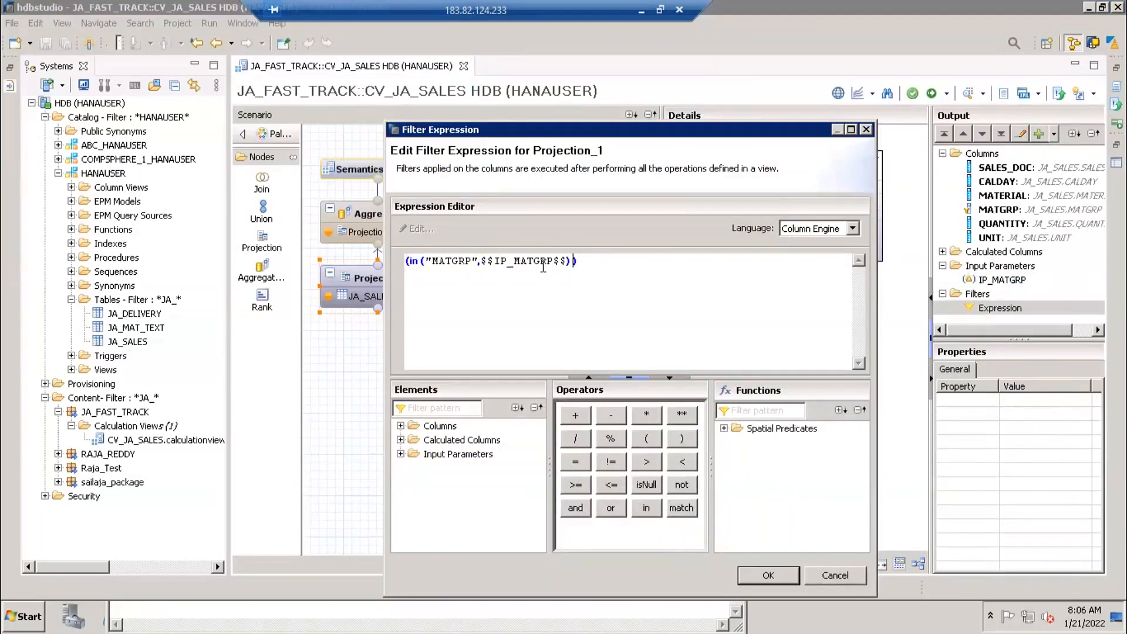
{"action": "left_click", "coordinate": [411, 265]}
{"action": "left_click_drag", "start_coordinate": [525, 265], "coordinate": [572, 263]}
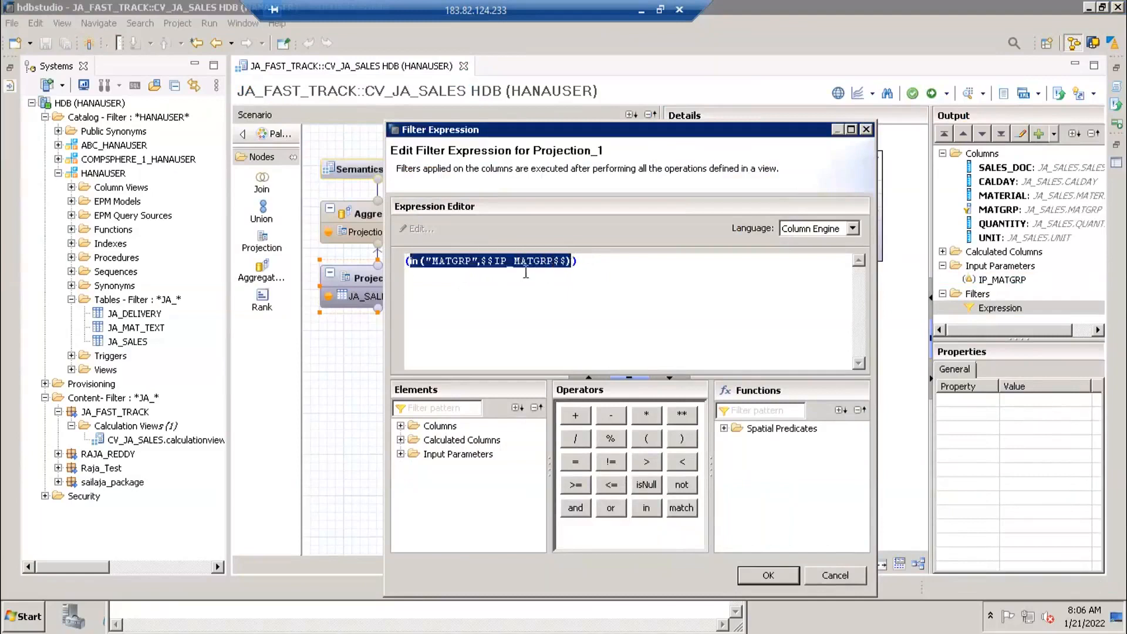
{"action": "left_click", "coordinate": [549, 273]}
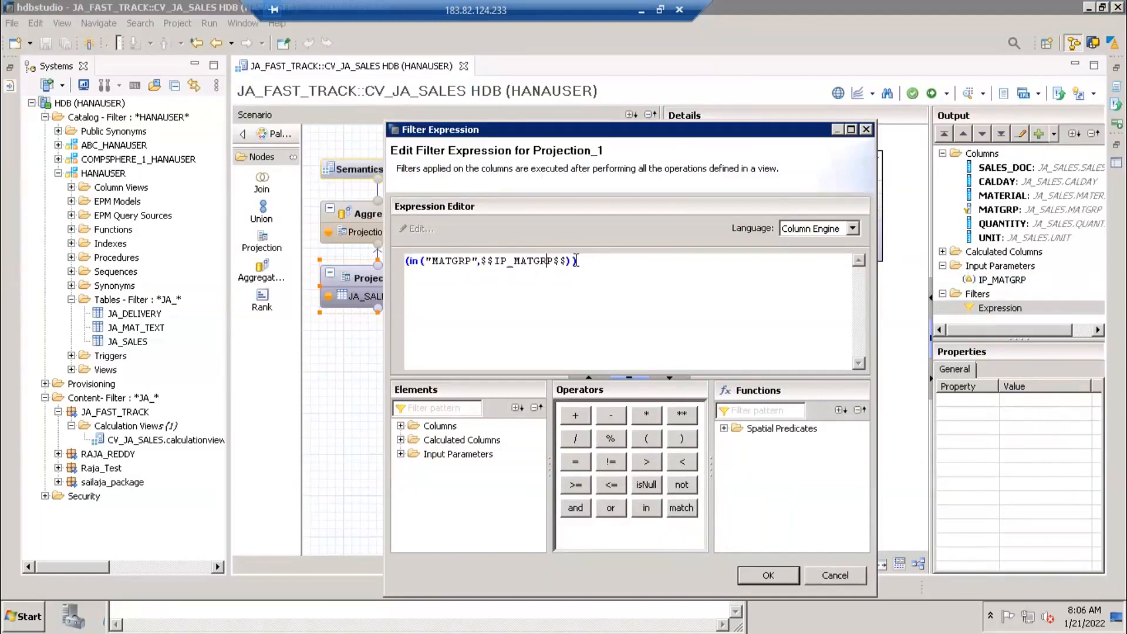
{"action": "left_click", "coordinate": [576, 261]}
{"action": "type", "text": "or in("}
Step: Fill the second in() condition of the filter expression with $$IP_MATGRP$$,'*'
{"action": "left_click", "coordinate": [400, 425]}
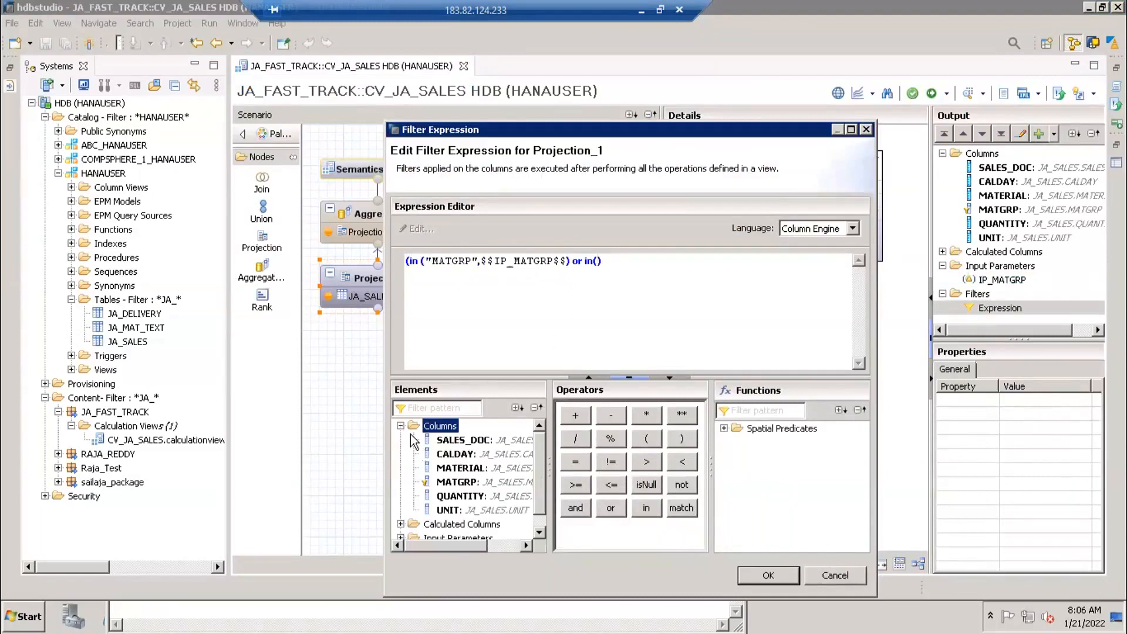
{"action": "left_click", "coordinate": [401, 426]}
{"action": "left_click", "coordinate": [400, 454]}
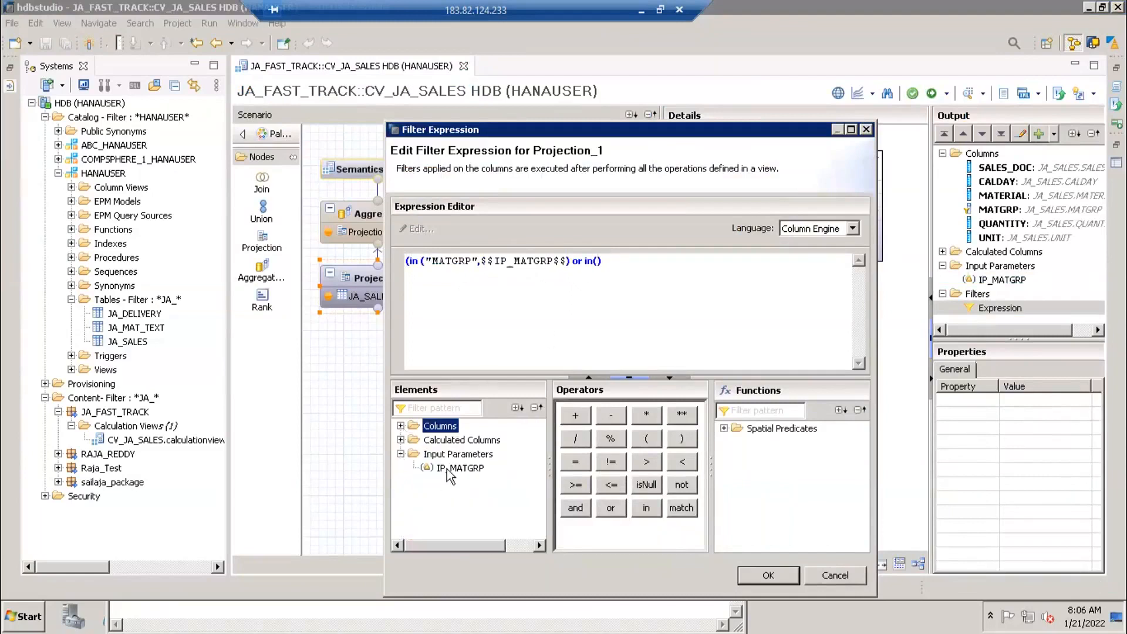
{"action": "left_click_drag", "start_coordinate": [460, 468], "coordinate": [644, 291]}
{"action": "left_click", "coordinate": [730, 281]}
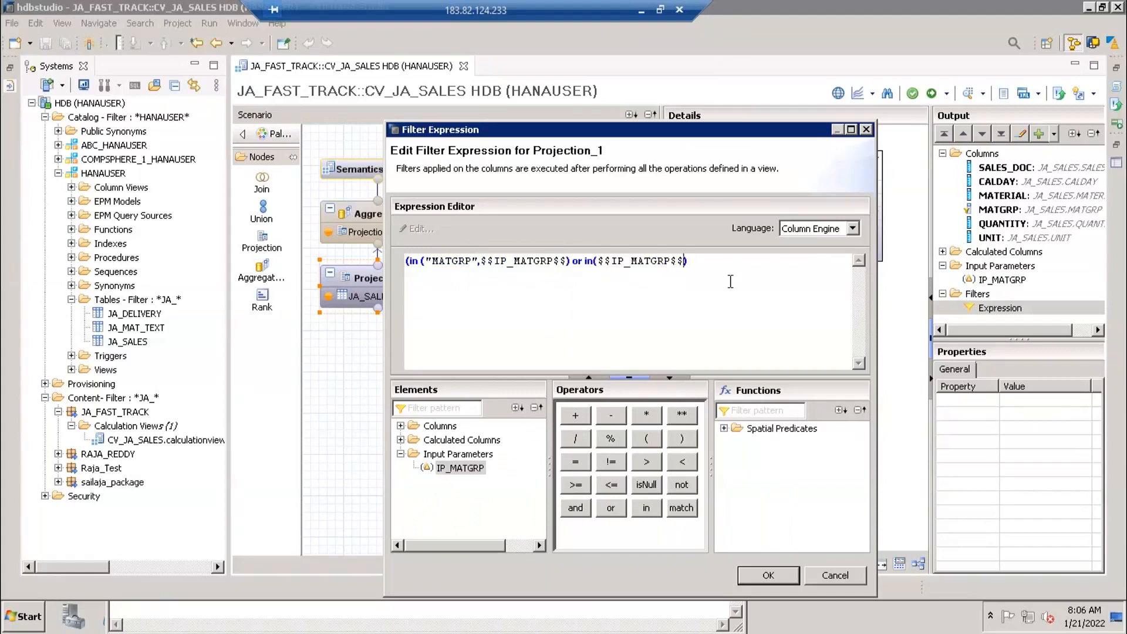
{"action": "type", "text": ",'*'"}
Step: Examine both conditions of the filter expression, especially the MATGRP column and IP_MATGRP parameter in the first one
{"action": "left_click_drag", "start_coordinate": [408, 261], "coordinate": [701, 271]}
{"action": "left_click", "coordinate": [580, 261]}
{"action": "left_click_drag", "start_coordinate": [475, 131], "coordinate": [603, 95]}
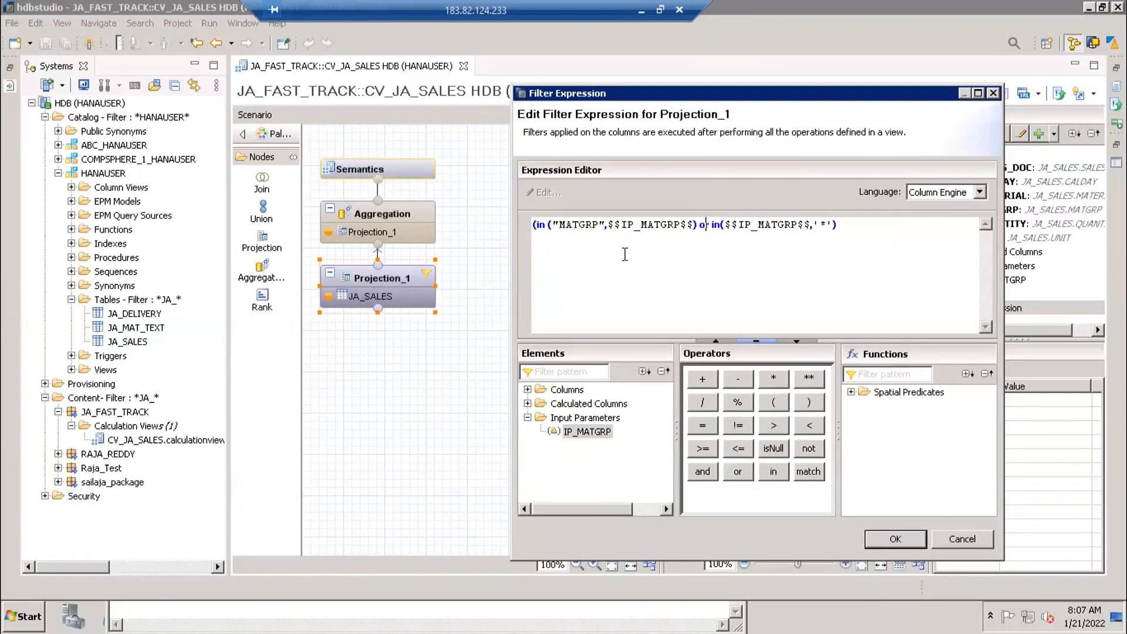
{"action": "left_click_drag", "start_coordinate": [697, 228], "coordinate": [533, 224]}
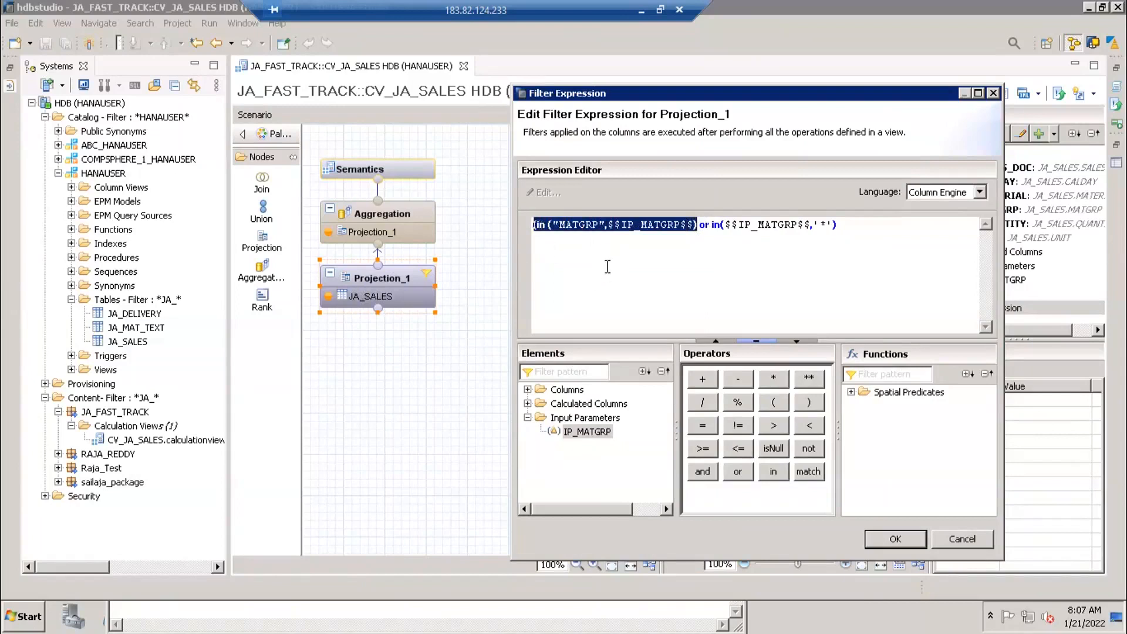
{"action": "left_click", "coordinate": [606, 250]}
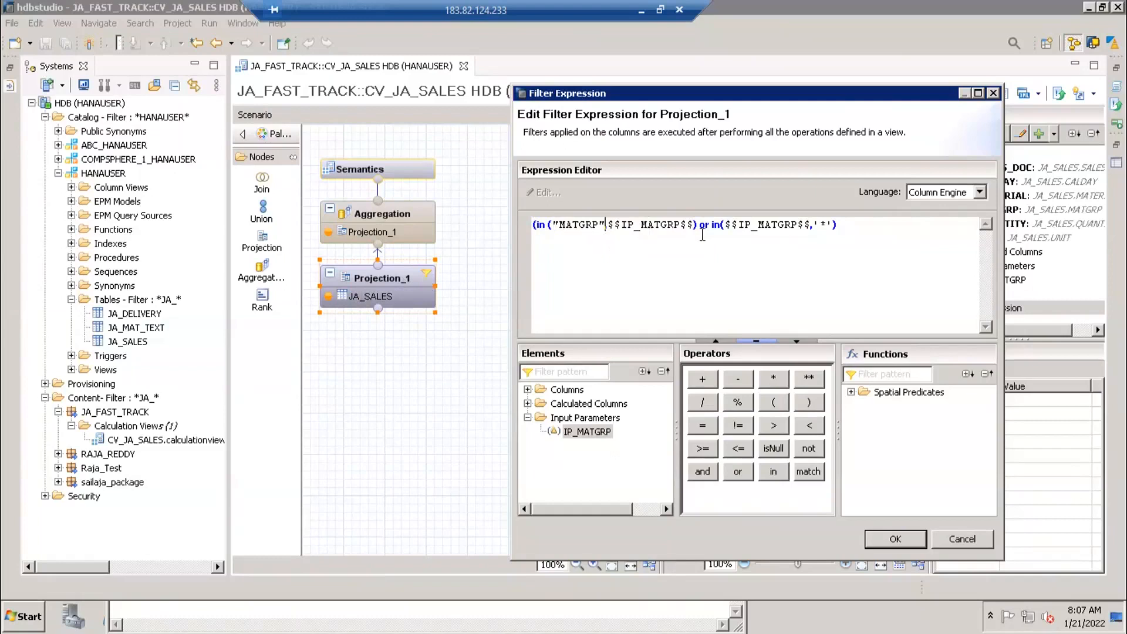
{"action": "left_click_drag", "start_coordinate": [697, 225], "coordinate": [534, 225]}
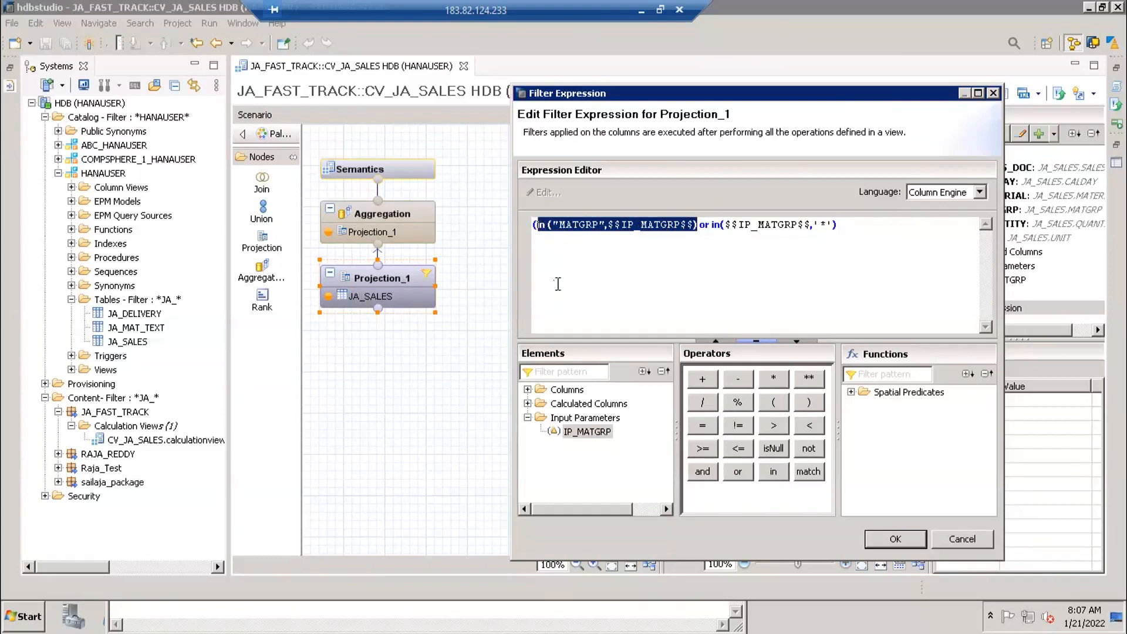
{"action": "left_click", "coordinate": [585, 224]}
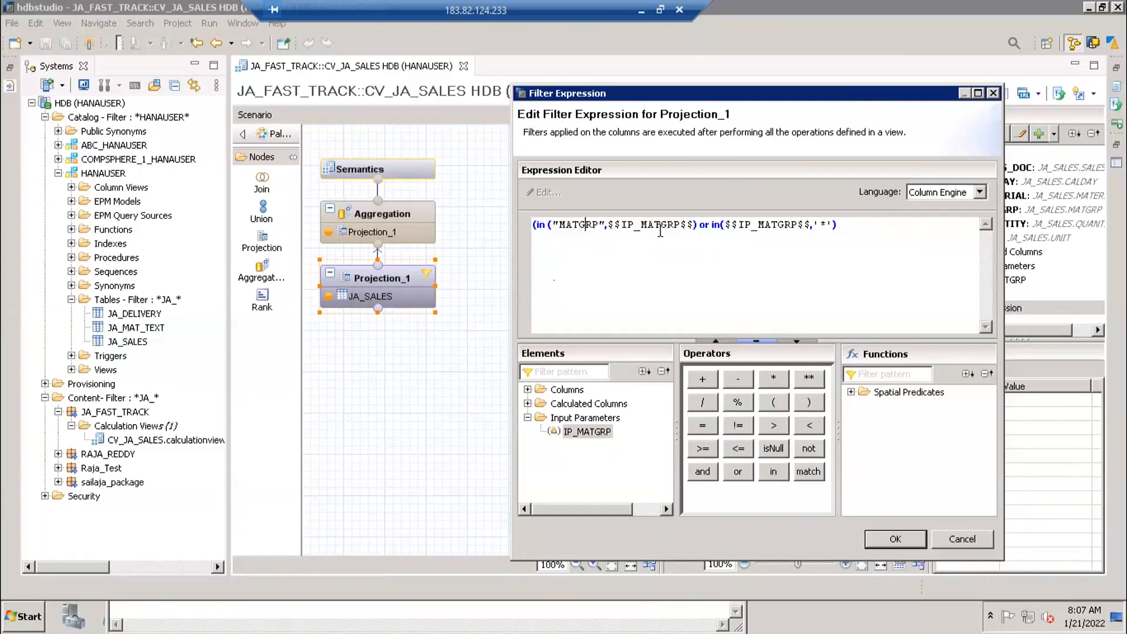
{"action": "left_click_drag", "start_coordinate": [698, 225], "coordinate": [532, 225]}
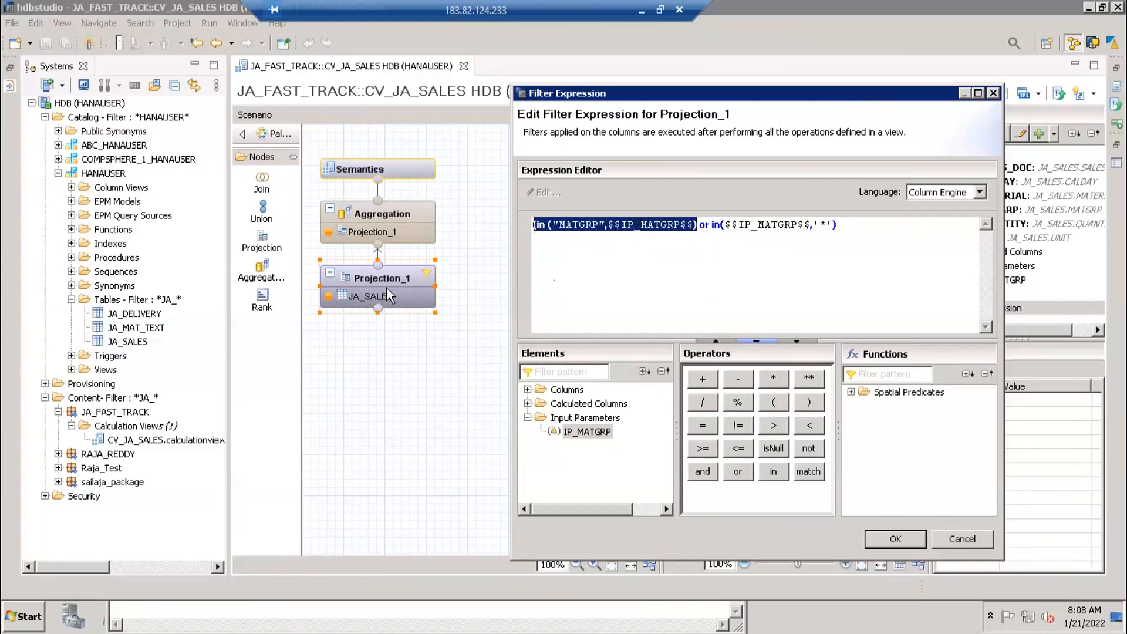
{"action": "left_click", "coordinate": [612, 308]}
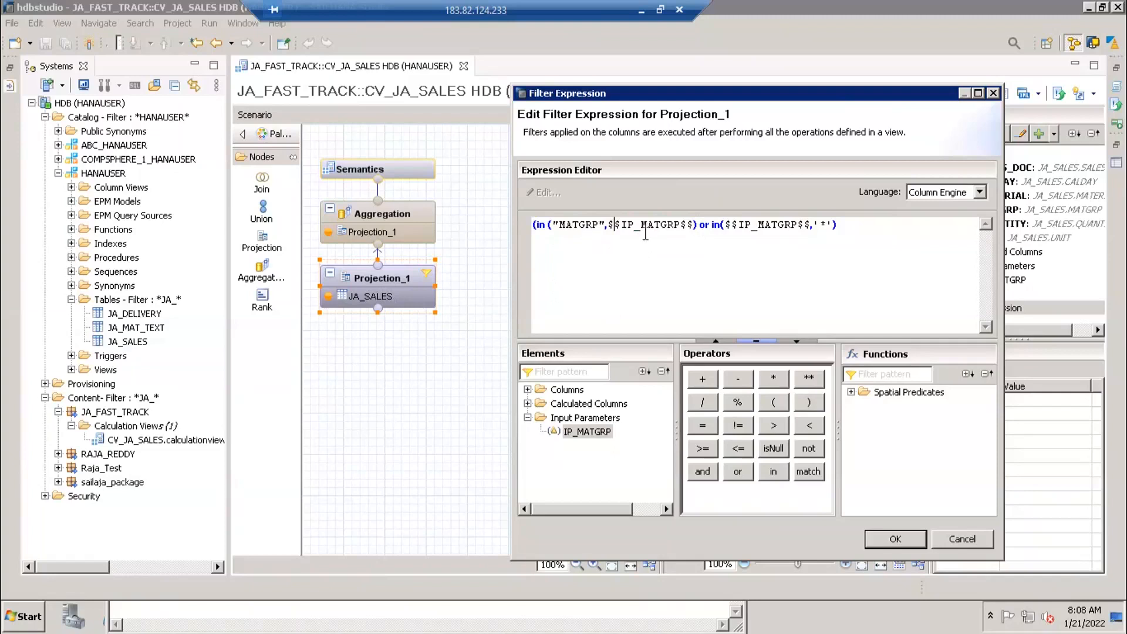
{"action": "left_click_drag", "start_coordinate": [608, 225], "coordinate": [692, 229]}
{"action": "left_click", "coordinate": [629, 229]}
{"action": "left_click_drag", "start_coordinate": [698, 227], "coordinate": [674, 227]}
{"action": "left_click", "coordinate": [635, 225]}
Step: Copy Projection_1's entire filter expression and switch to a new blank Excel workbook
{"action": "key", "text": "ctrl+a"}
{"action": "key", "text": "ctrl+c"}
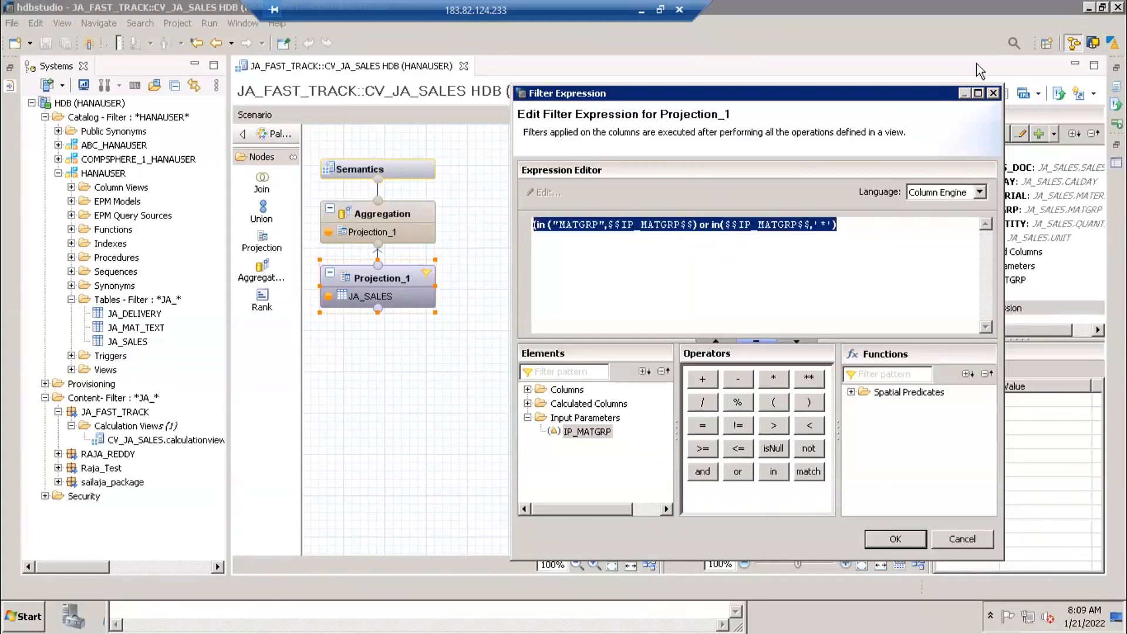
{"action": "key", "text": "super"}
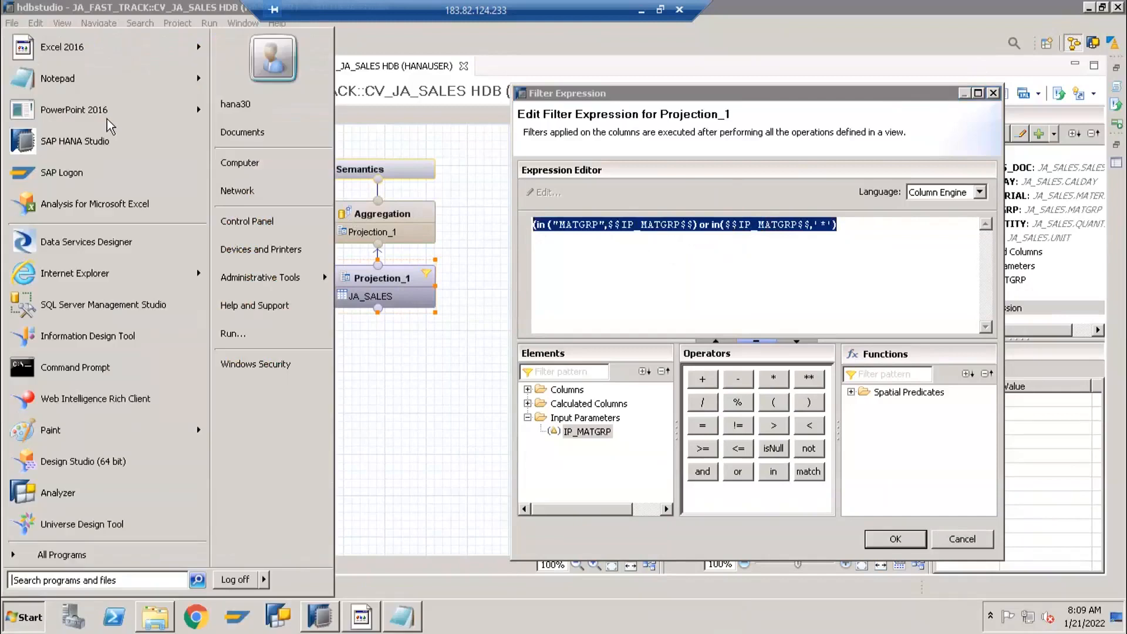
{"action": "left_click", "coordinate": [123, 59]}
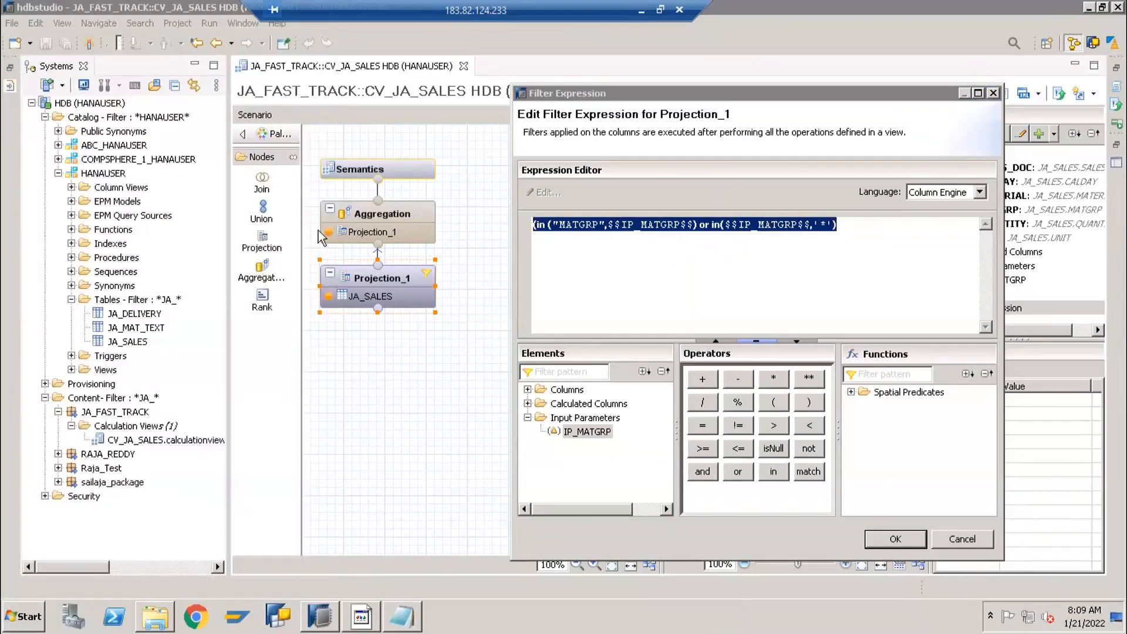
{"action": "left_click", "coordinate": [418, 231]}
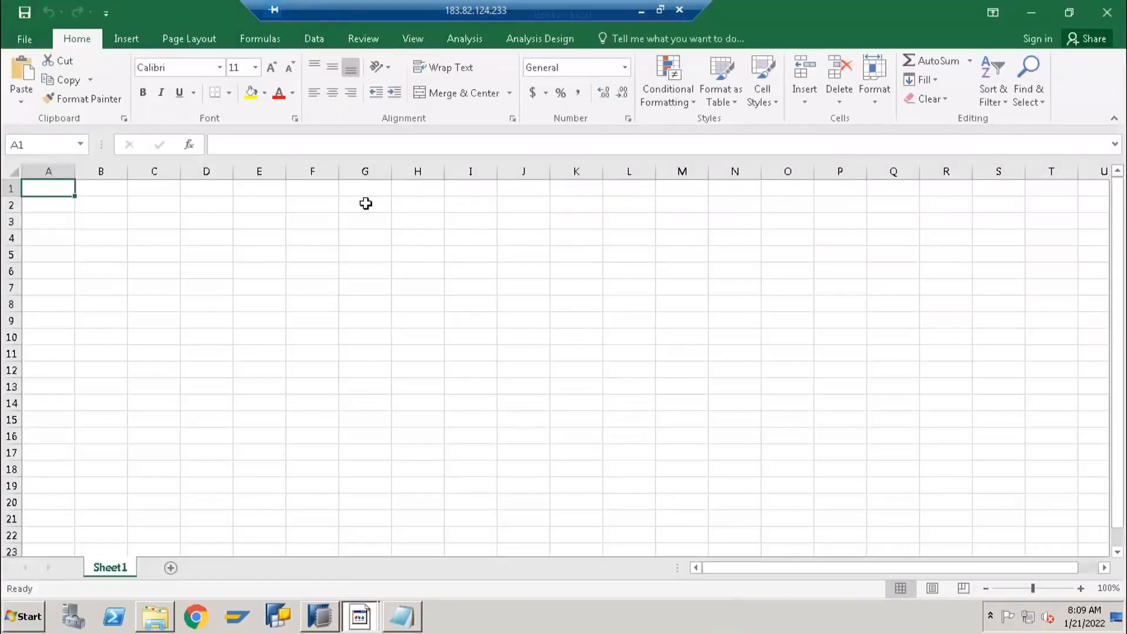
Step: Paste the copied filter expression into cell F3 and fit column F to its contents
{"action": "left_click", "coordinate": [317, 226]}
{"action": "left_click", "coordinate": [359, 146]}
{"action": "key", "text": "ctrl+v"}
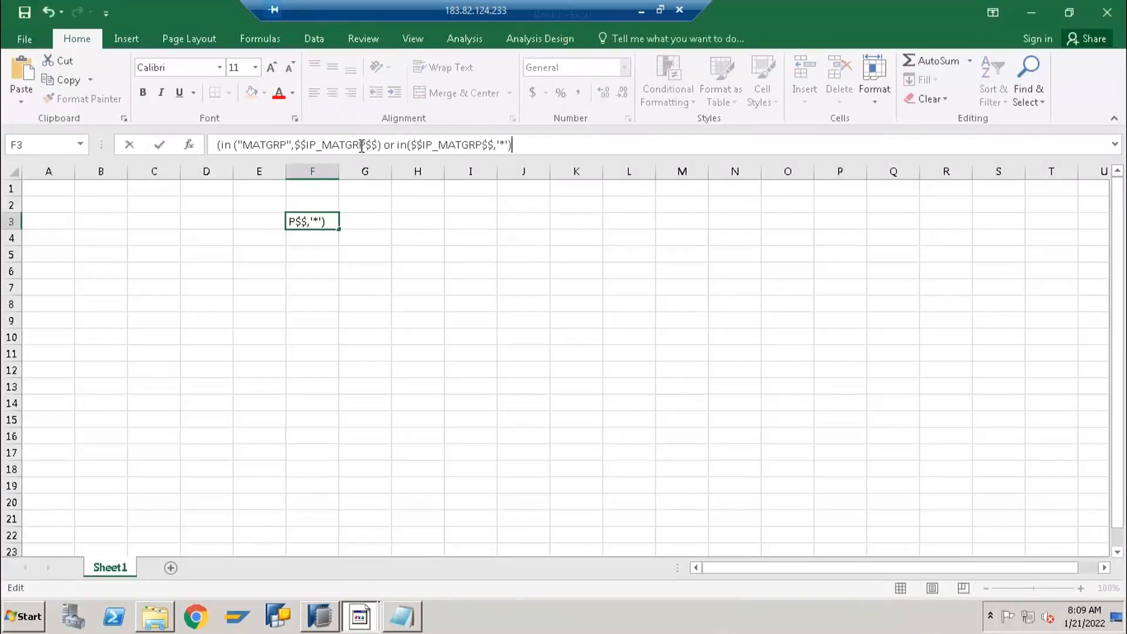
{"action": "key", "text": "Return"}
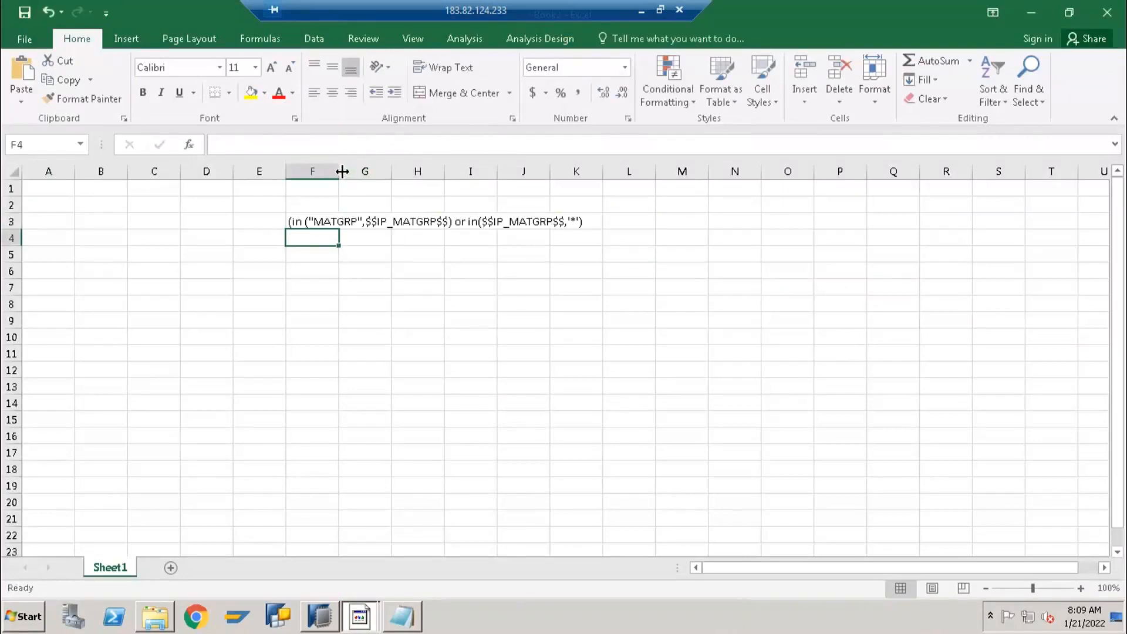
{"action": "double_click", "coordinate": [342, 171]}
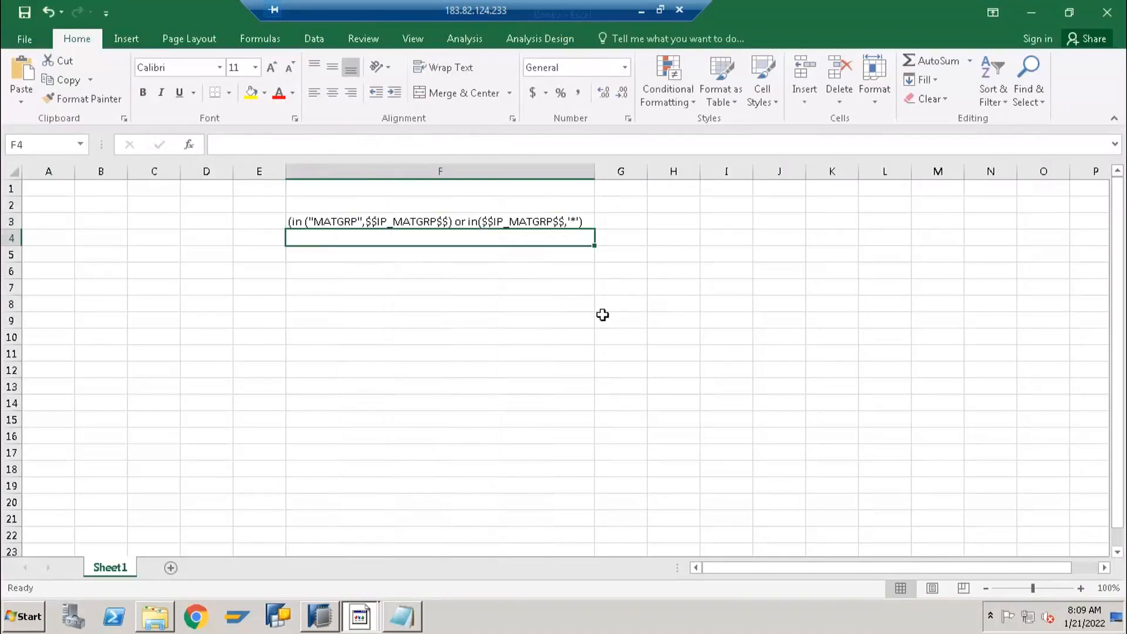
{"action": "left_click", "coordinate": [617, 287]}
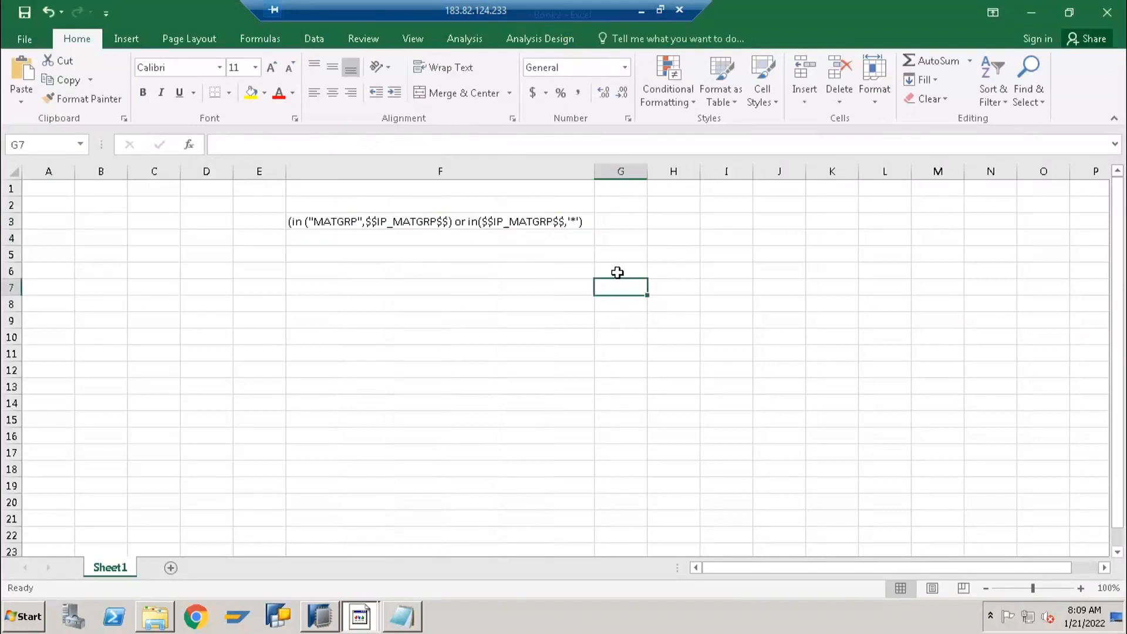
{"action": "left_click", "coordinate": [617, 273]}
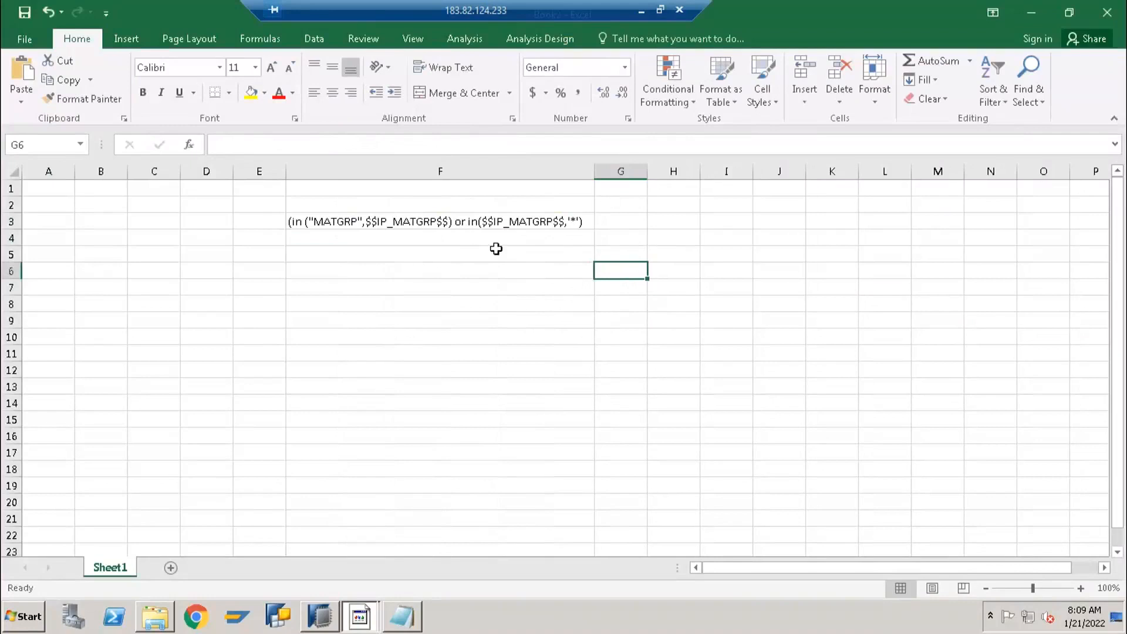
{"action": "left_click", "coordinate": [487, 238]}
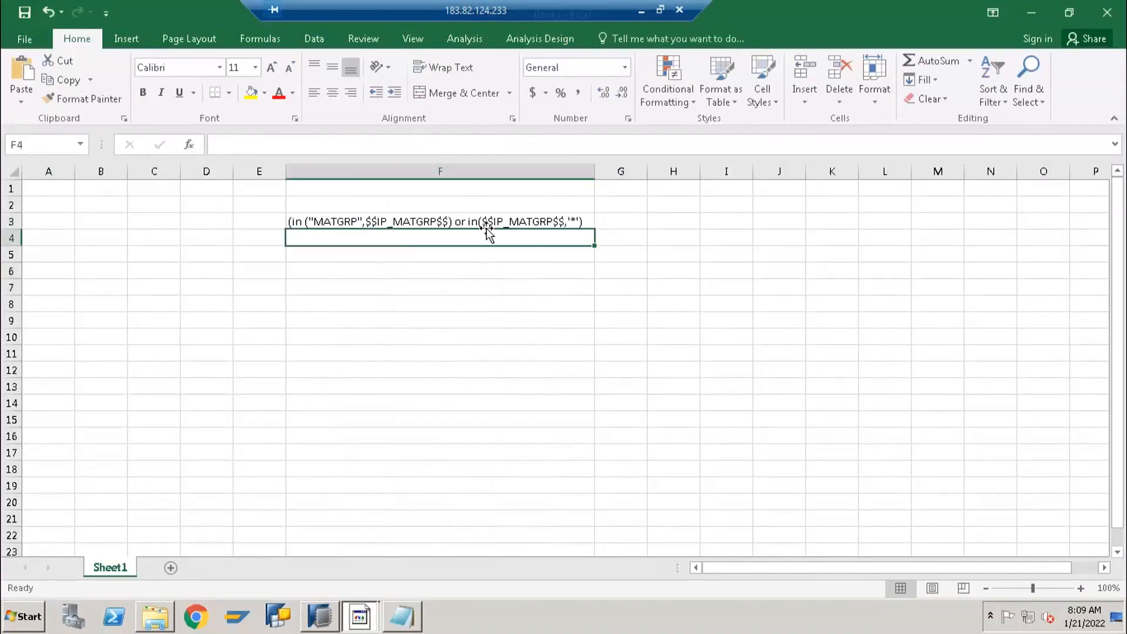
Step: Switch back to SAP HANA Studio, apply and activate the filter expression, and run a data preview with IP_MATGRP equal to *
{"action": "left_click", "coordinate": [1031, 12]}
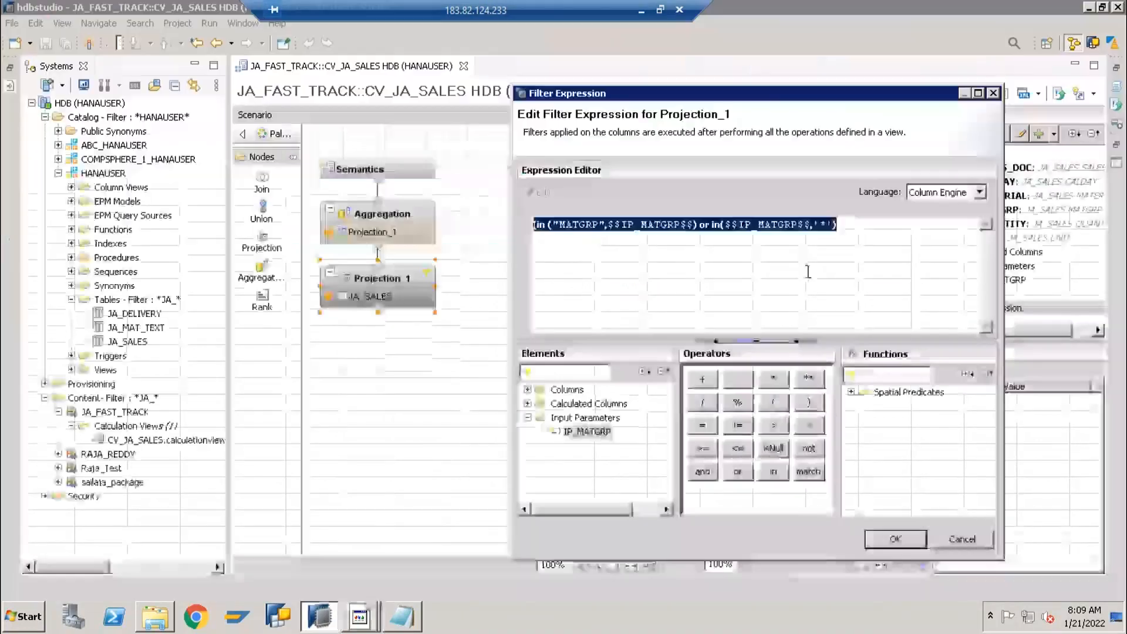
{"action": "left_click", "coordinate": [895, 538]}
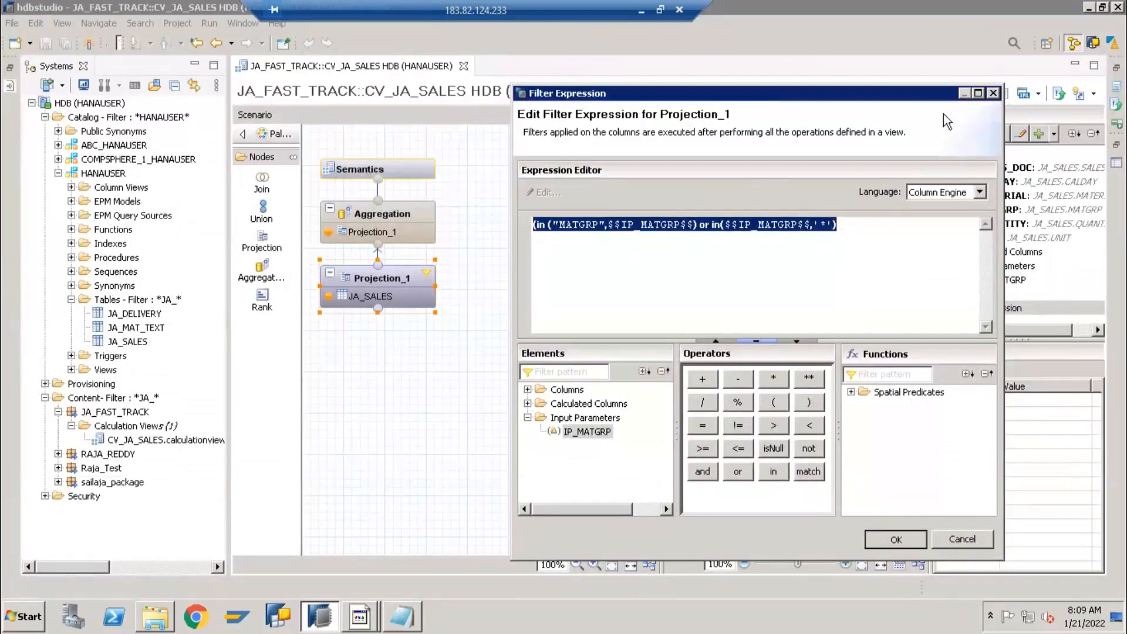
{"action": "left_click", "coordinate": [932, 94]}
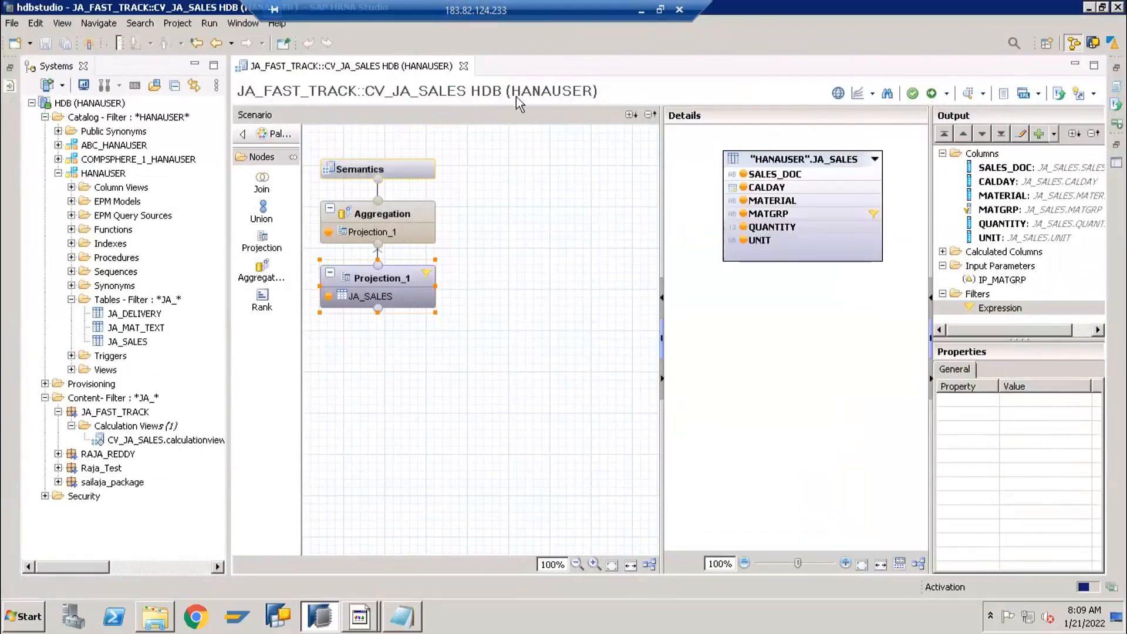
{"action": "left_click", "coordinate": [974, 92]}
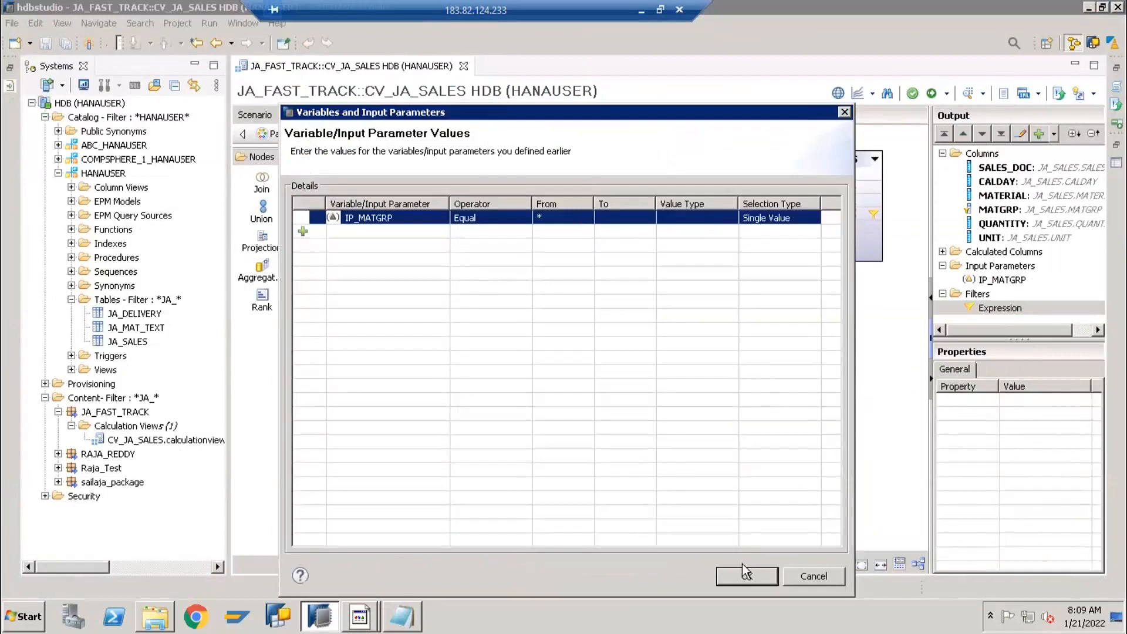
{"action": "left_click", "coordinate": [745, 574]}
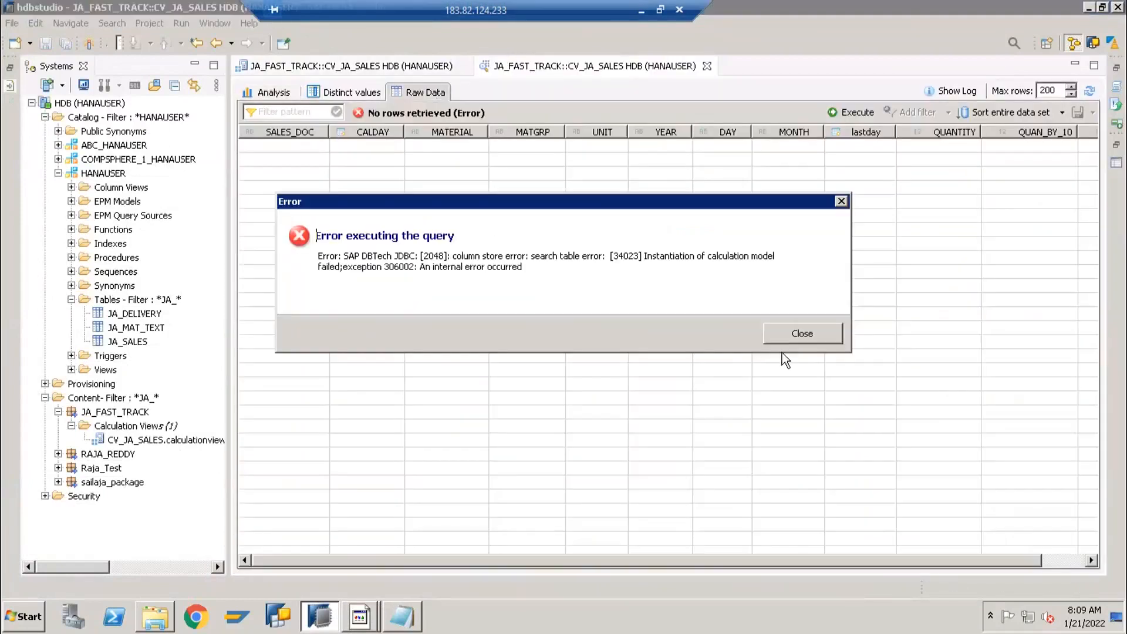
{"action": "left_click", "coordinate": [827, 327]}
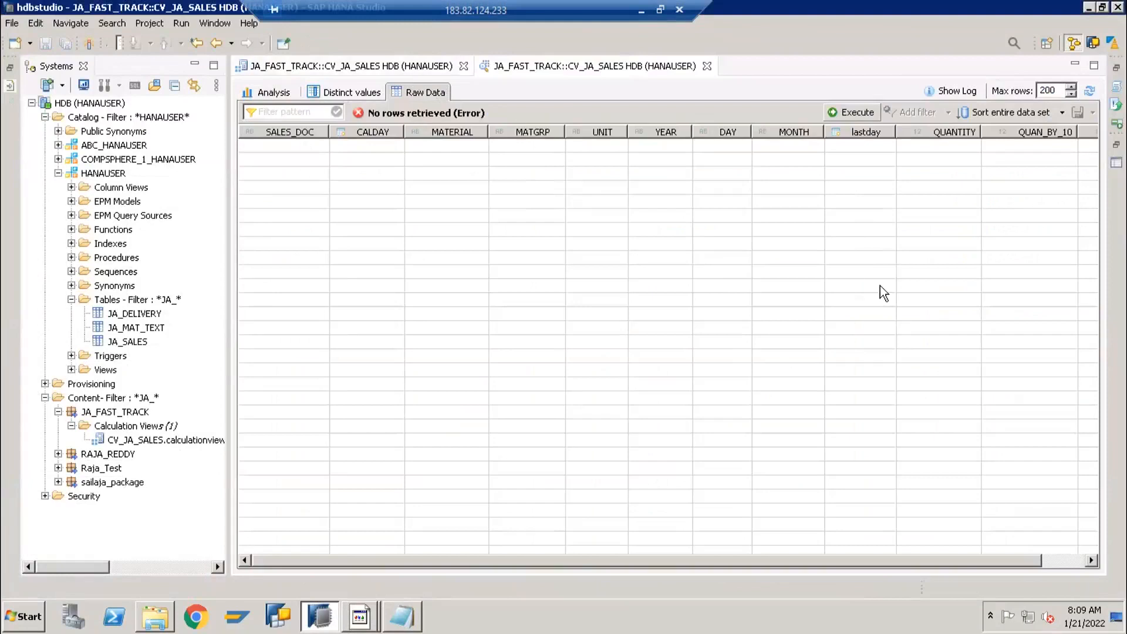
Step: Reopen Projection_1's filter expression in the calculation view and reapply it as it stands
{"action": "left_click", "coordinate": [350, 67]}
{"action": "double_click", "coordinate": [986, 309]}
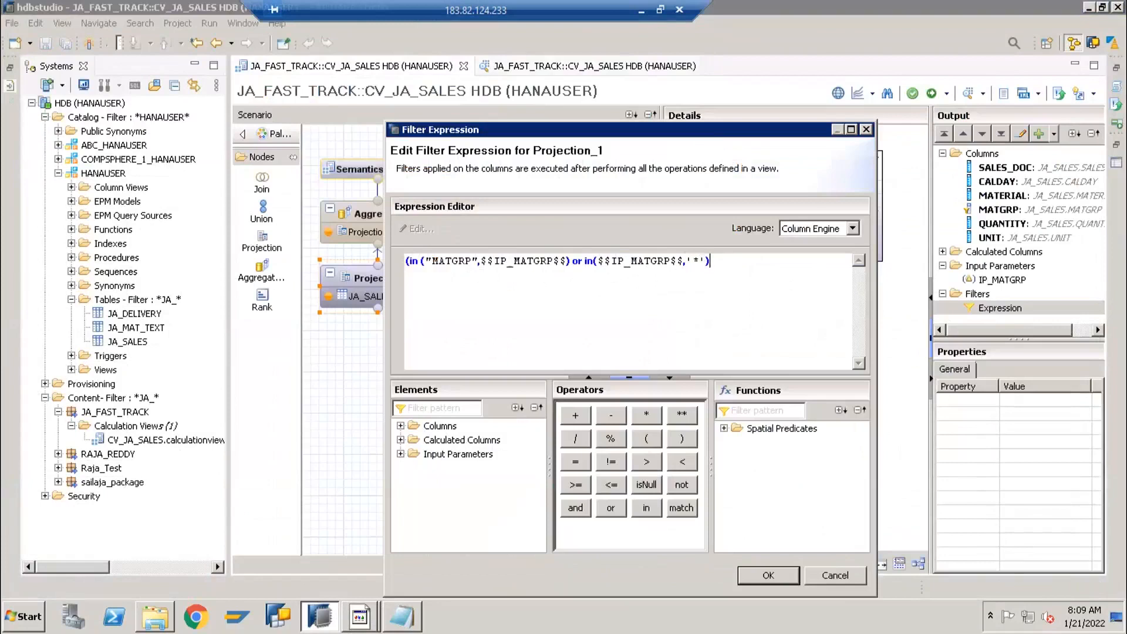
{"action": "left_click", "coordinate": [779, 574]}
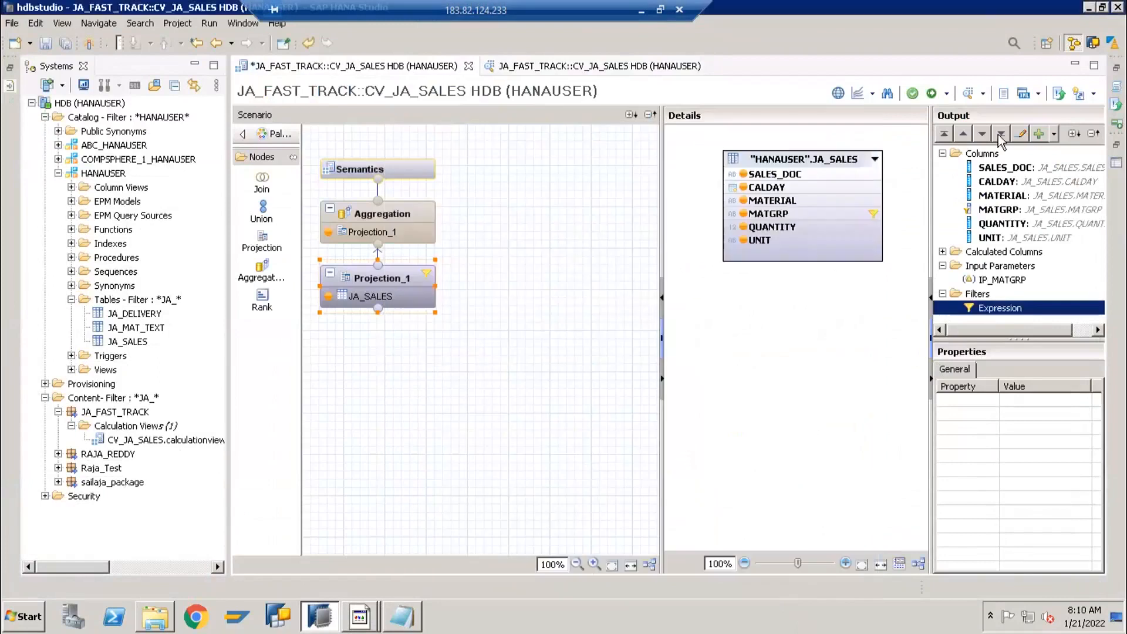
Step: Preview the calculation view's raw data with IP_MATGRP equal to *, and rerun the preview with the same value
{"action": "left_click", "coordinate": [979, 98]}
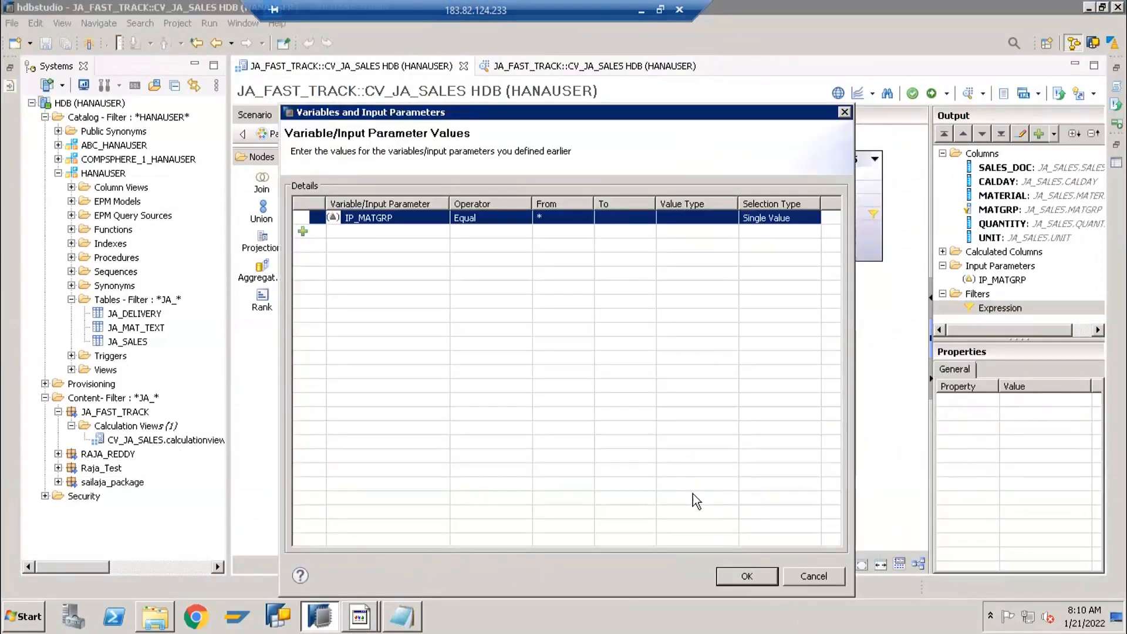
{"action": "left_click", "coordinate": [747, 576]}
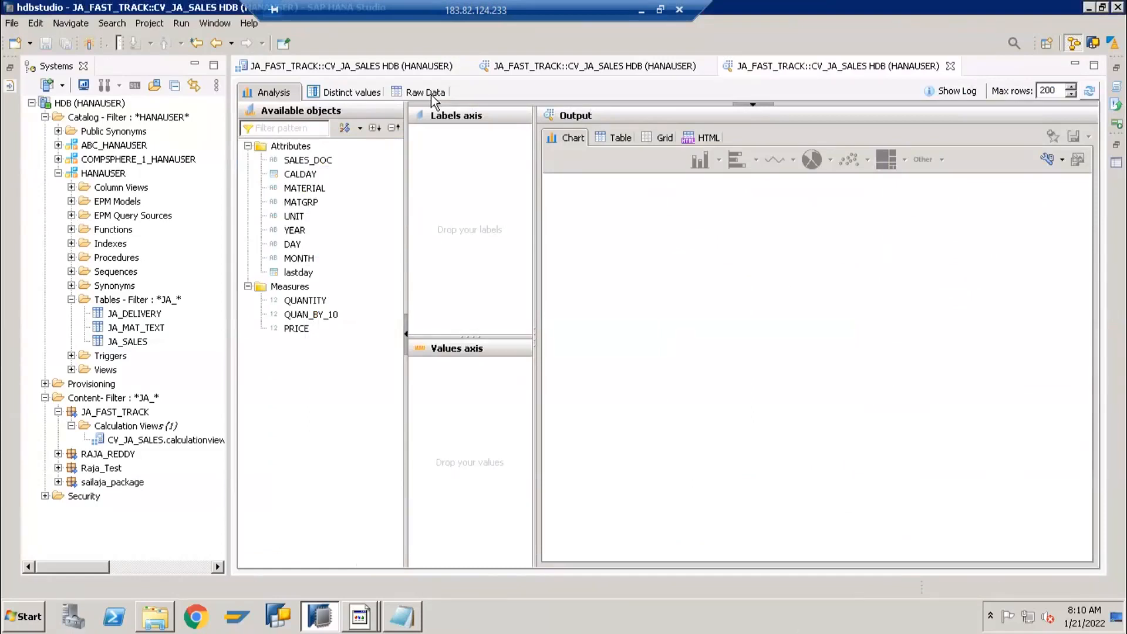
{"action": "left_click", "coordinate": [433, 94]}
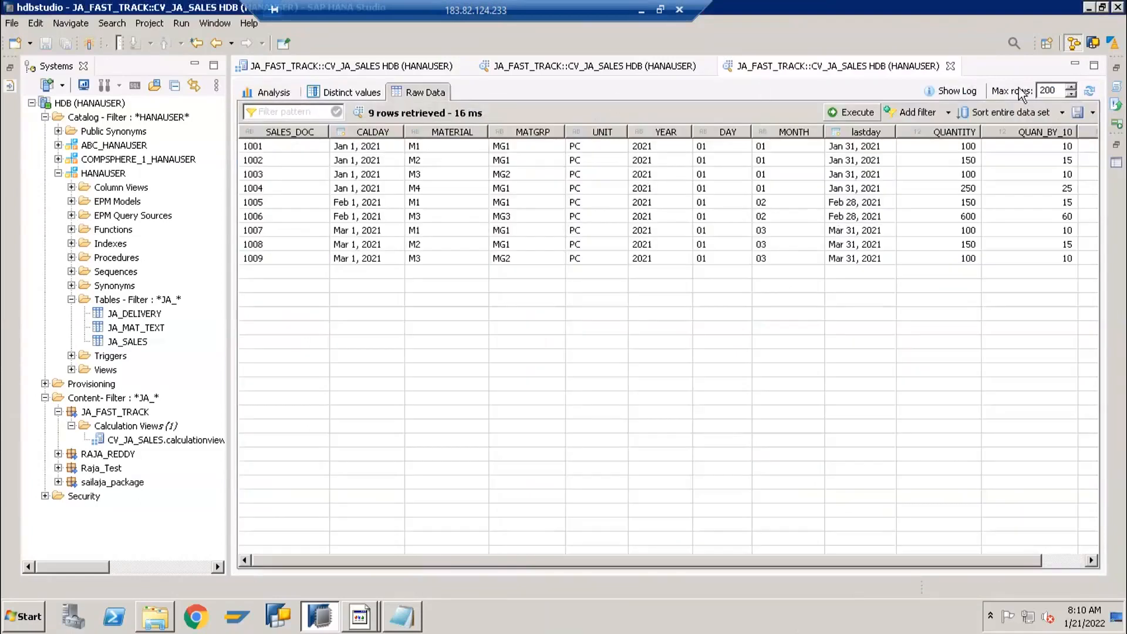
{"action": "left_click", "coordinate": [1089, 91]}
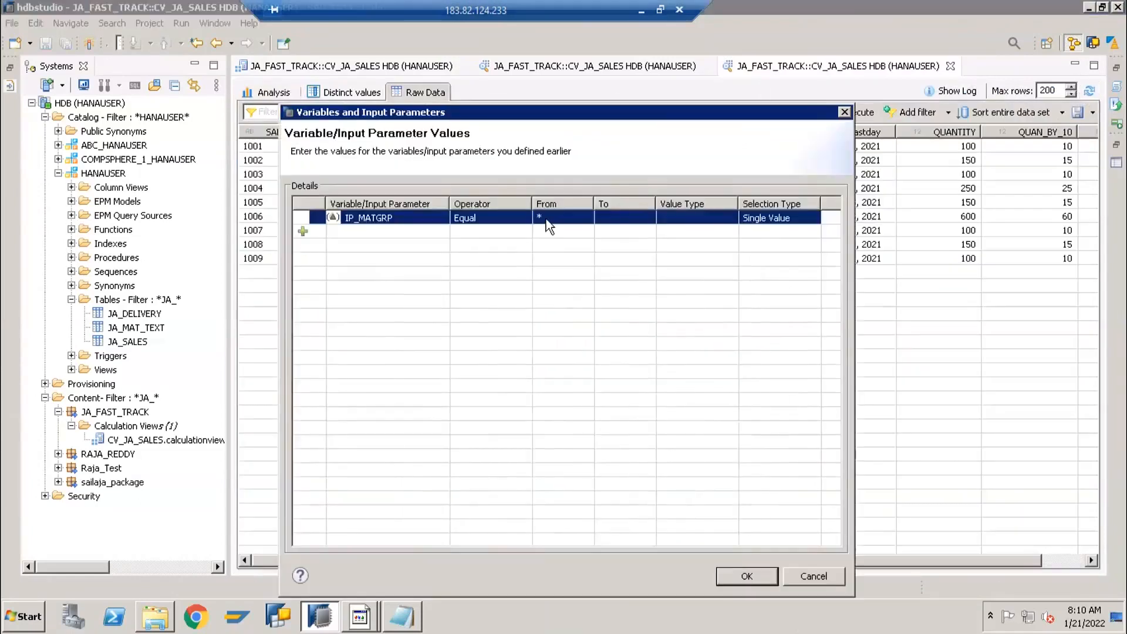
{"action": "left_click", "coordinate": [767, 581]}
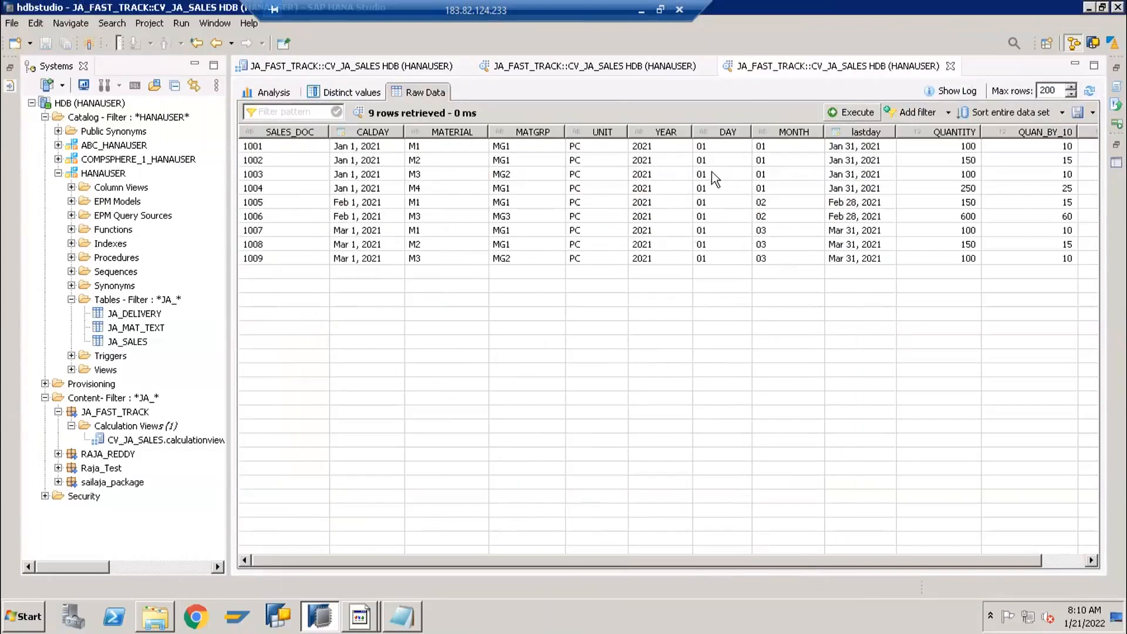
Step: Compare the filter expression in cell F3 of Book2 with the previewed raw data, especially the MATGRP value of sales document 1001
{"action": "left_click", "coordinate": [360, 616]}
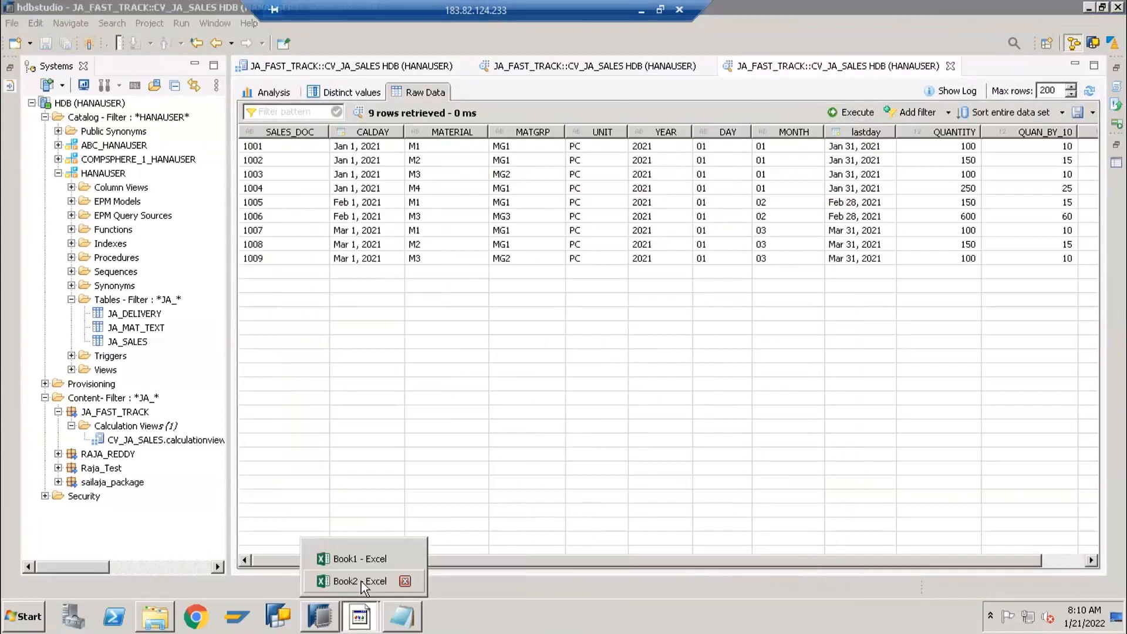
{"action": "left_click", "coordinate": [360, 581]}
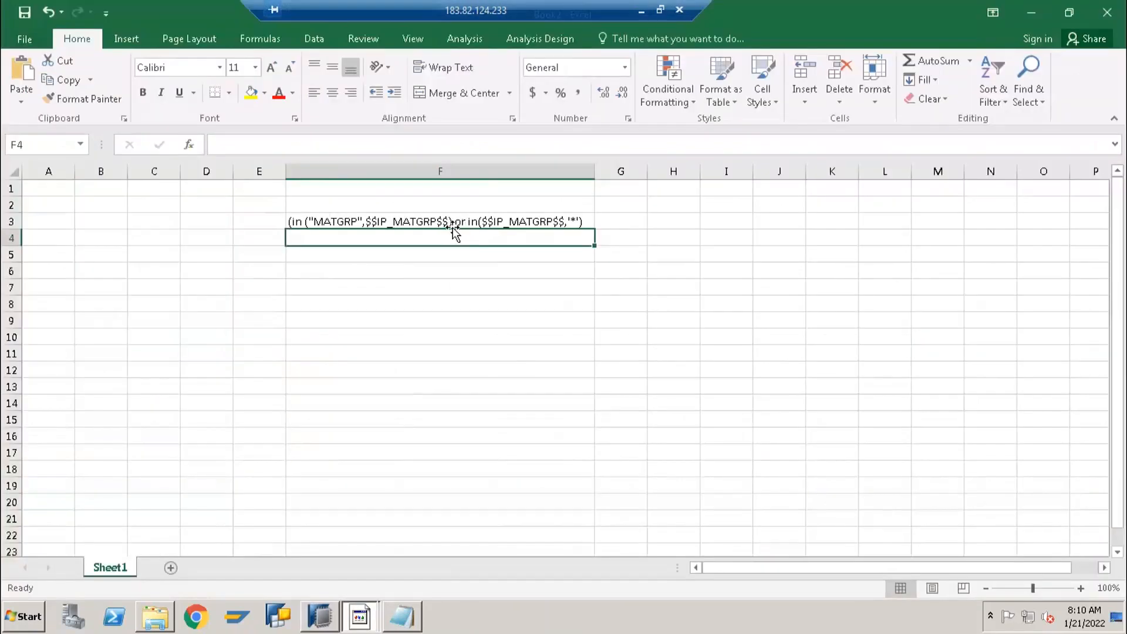
{"action": "left_click", "coordinate": [486, 220]}
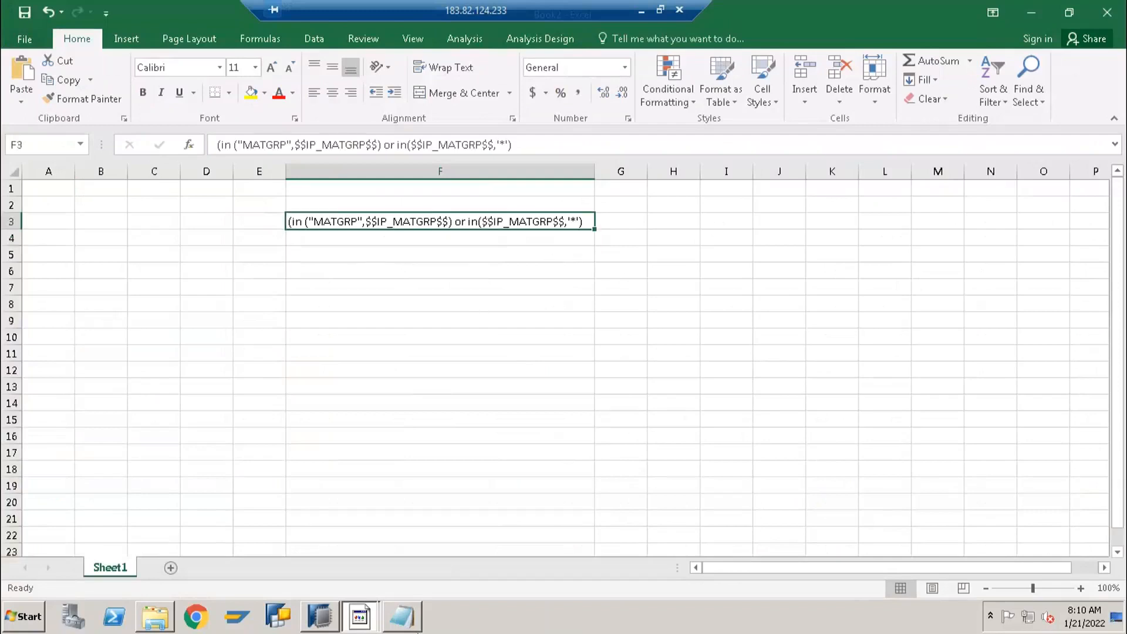
{"action": "left_click", "coordinate": [323, 619]}
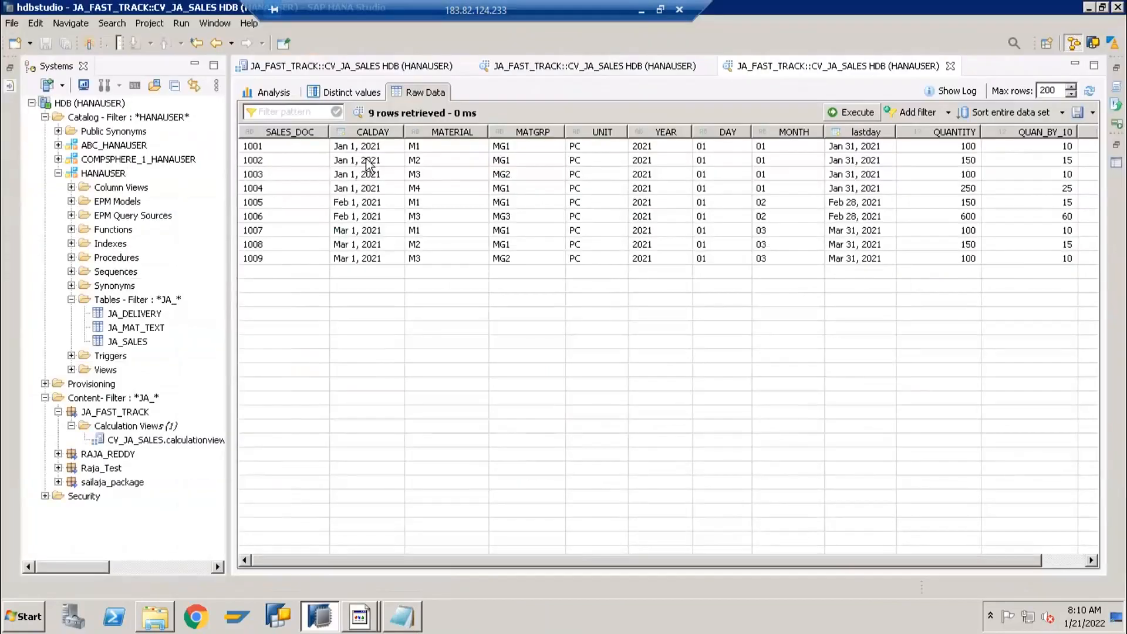
{"action": "left_click", "coordinate": [461, 148]}
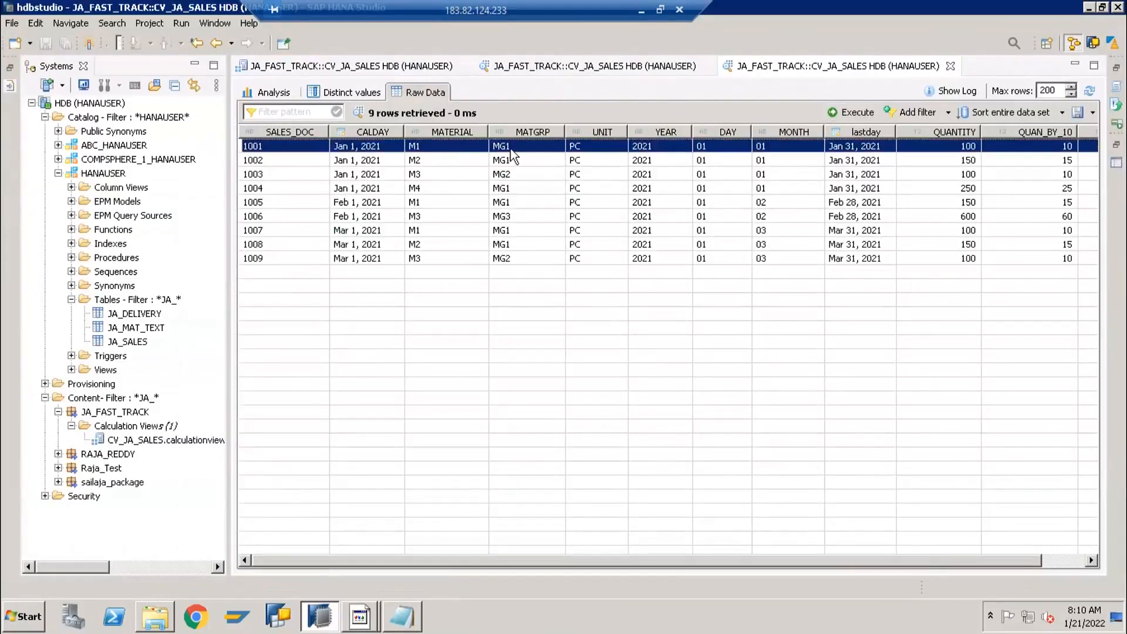
Step: Switch to the Excel workbook and enter the headings MATGRP in G6 and IP_MATGRP in H6
{"action": "key", "text": "alt+Tab"}
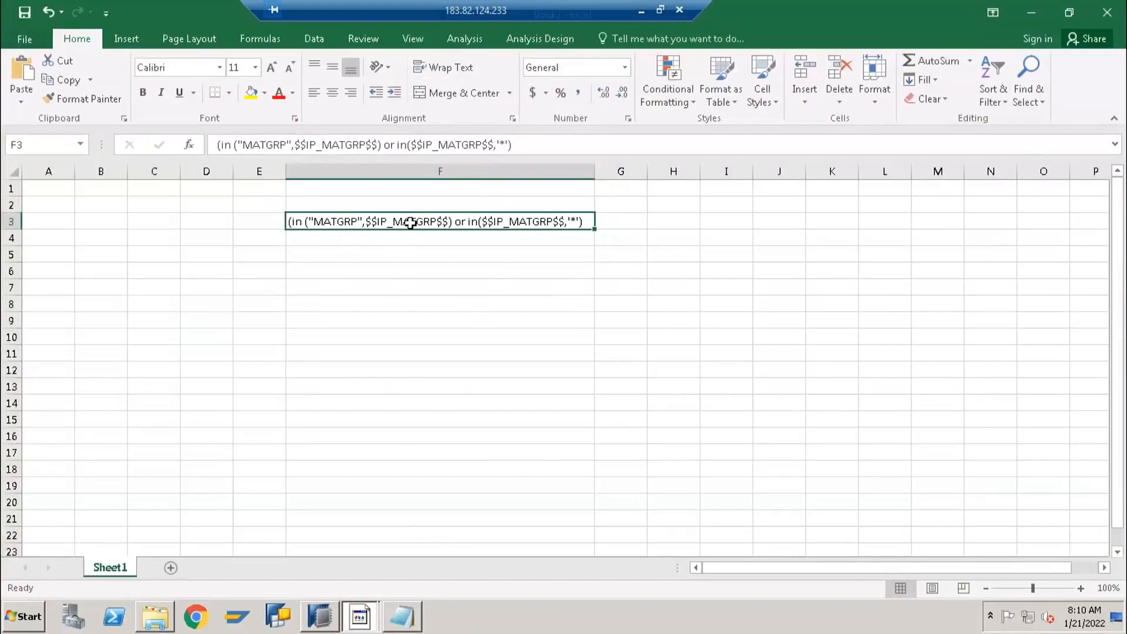
{"action": "left_click", "coordinate": [626, 272]}
{"action": "type", "text": "MA"}
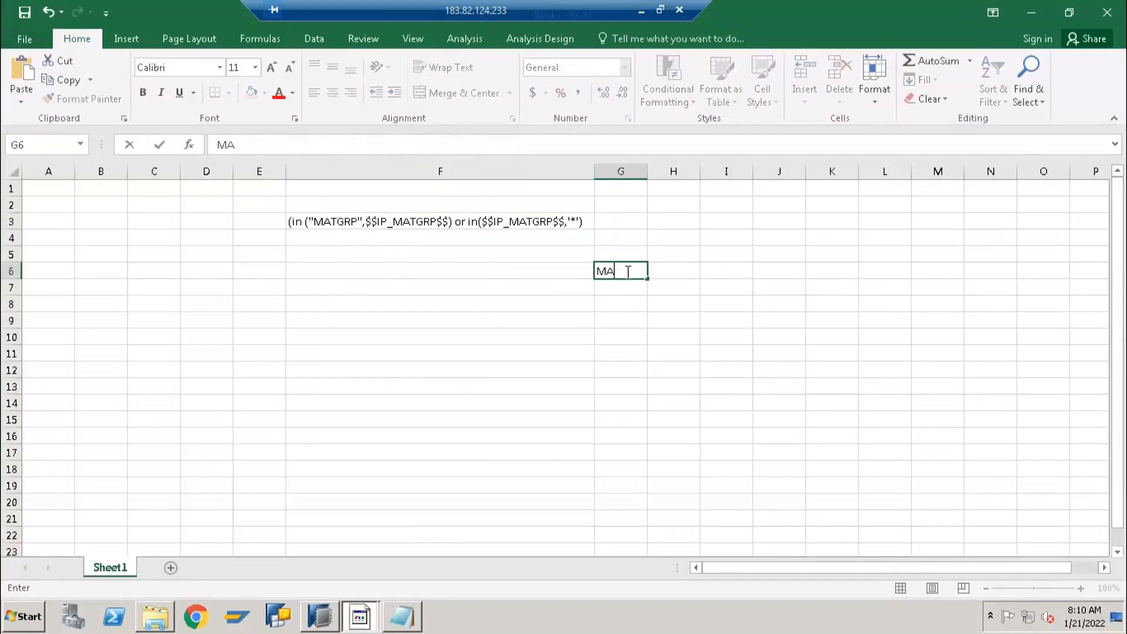
{"action": "type", "text": "TGRP"}
{"action": "key", "text": "Return"}
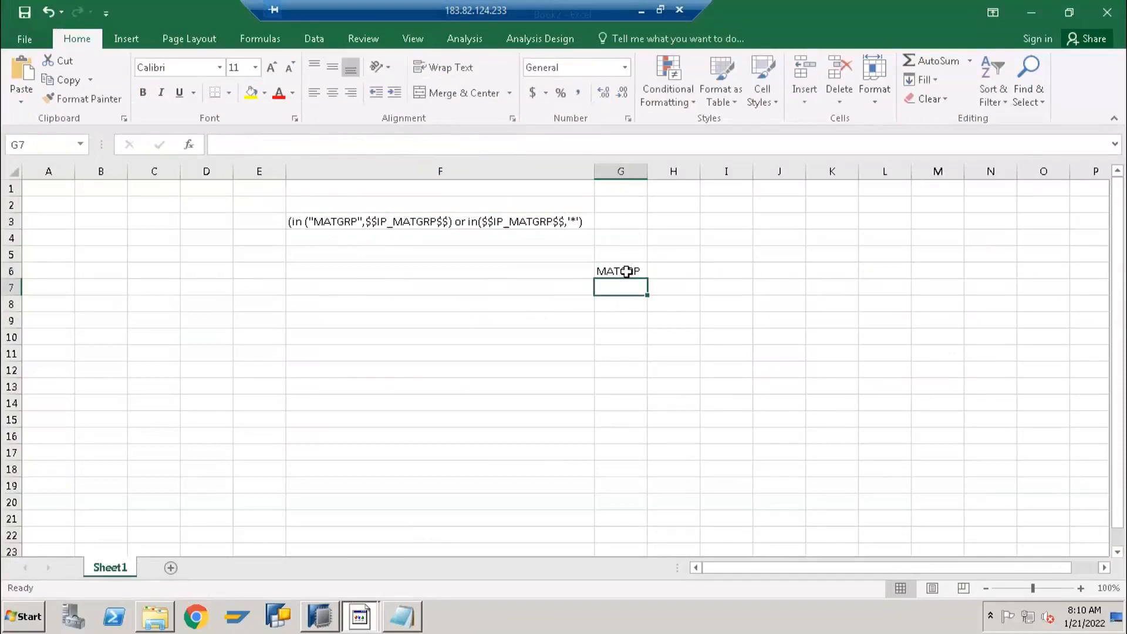
{"action": "key", "text": "Right"}
{"action": "key", "text": "Up"}
{"action": "type", "text": "IP_MATGRP"}
{"action": "key", "text": "Return"}
Step: Enter the example values MG1 in G7 and * in H7, and fit column H to its contents
{"action": "key", "text": "Left"}
{"action": "type", "text": "MG"}
{"action": "key", "text": "Tab"}
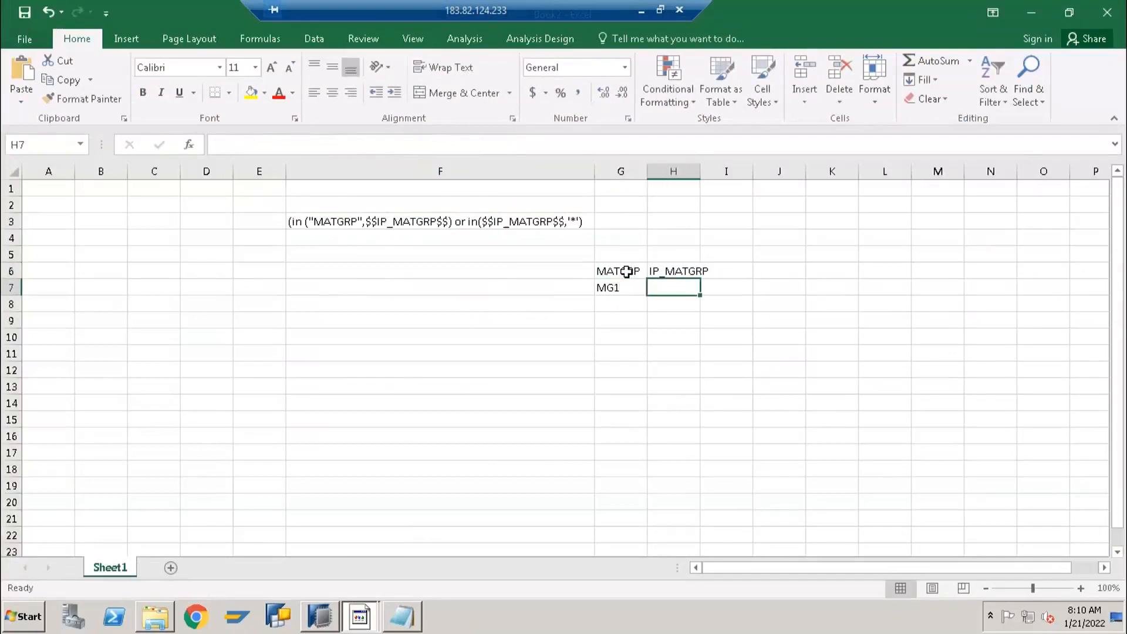
{"action": "type", "text": "*"}
{"action": "key", "text": "Tab"}
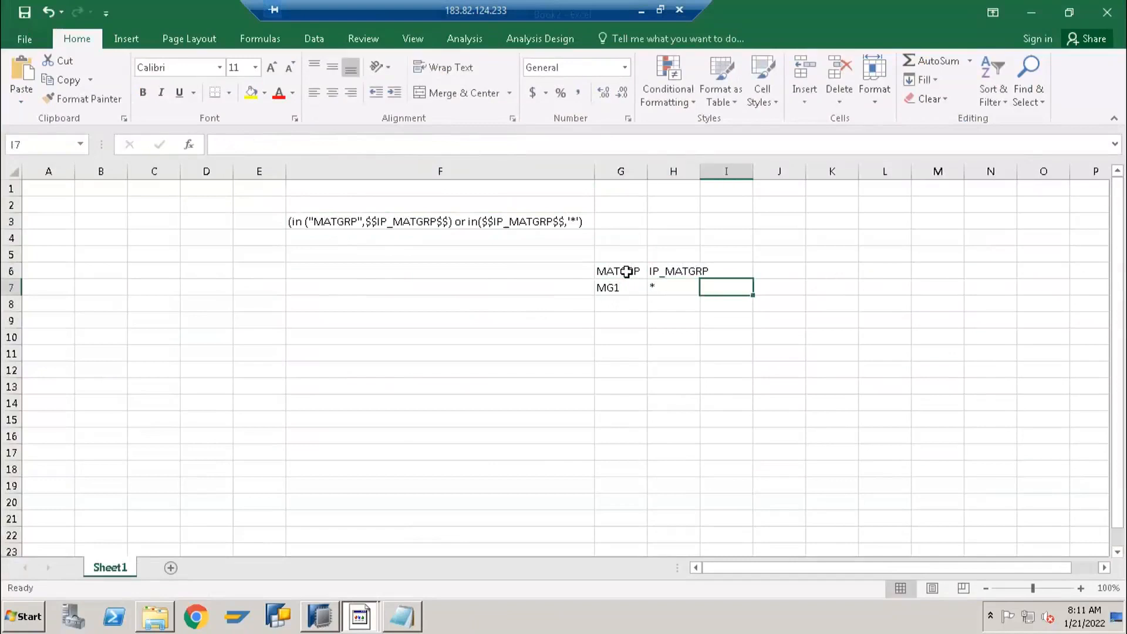
{"action": "left_click", "coordinate": [617, 295]}
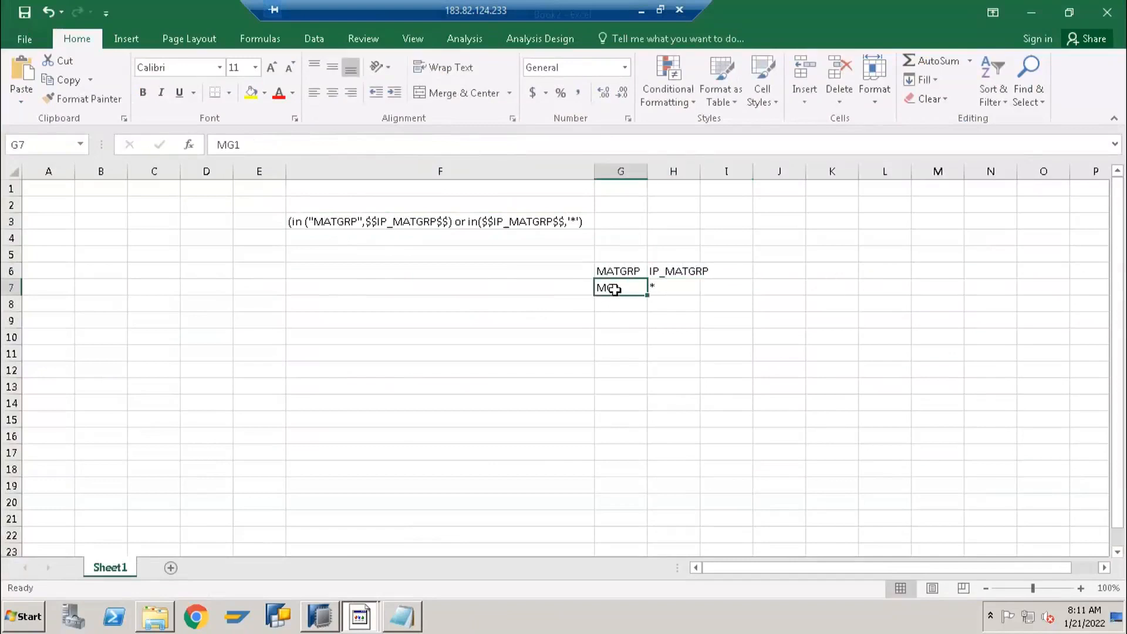
{"action": "left_click", "coordinate": [663, 288]}
{"action": "double_click", "coordinate": [700, 171]}
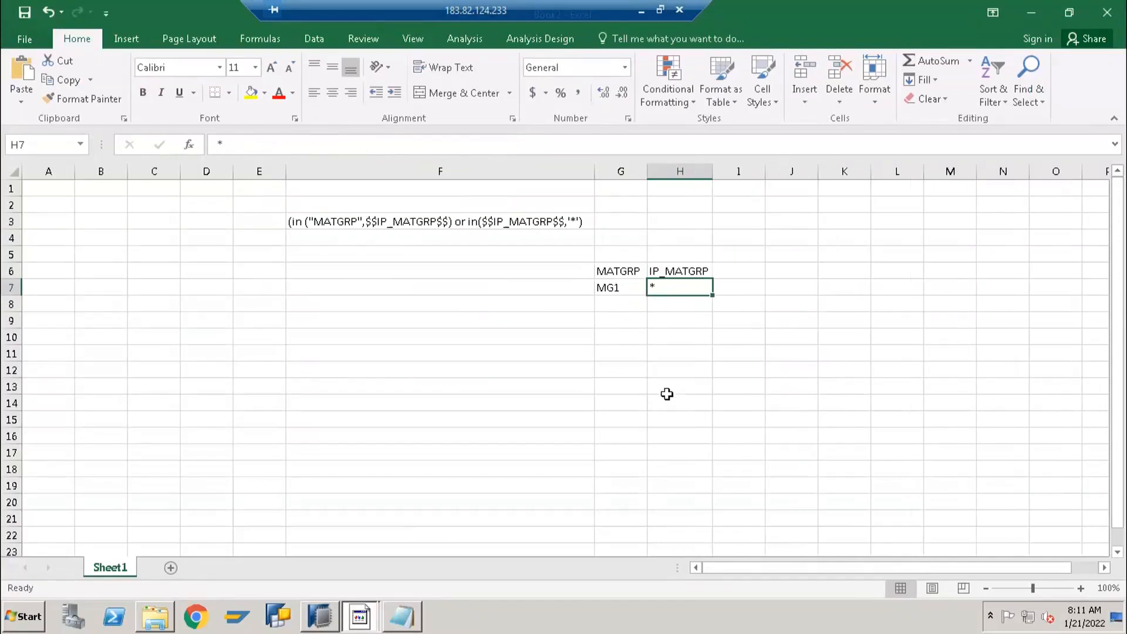
Step: Merge and center cells G8:H8 beneath the example values and enter FALSE in the merged cell
{"action": "left_click_drag", "start_coordinate": [628, 306], "coordinate": [681, 304]}
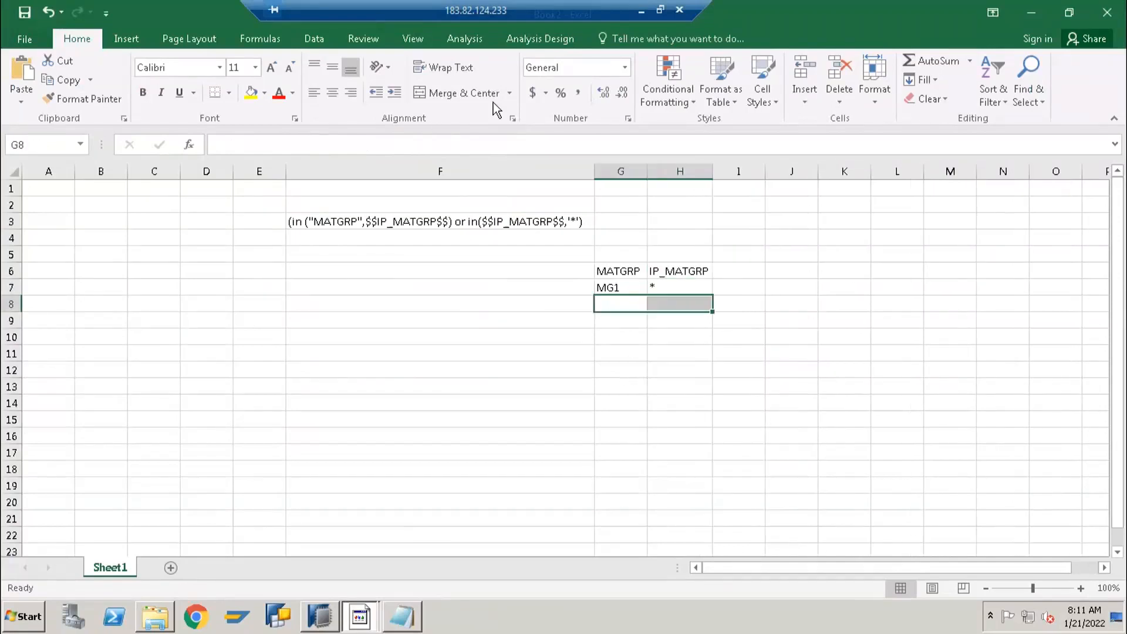
{"action": "left_click", "coordinate": [455, 96]}
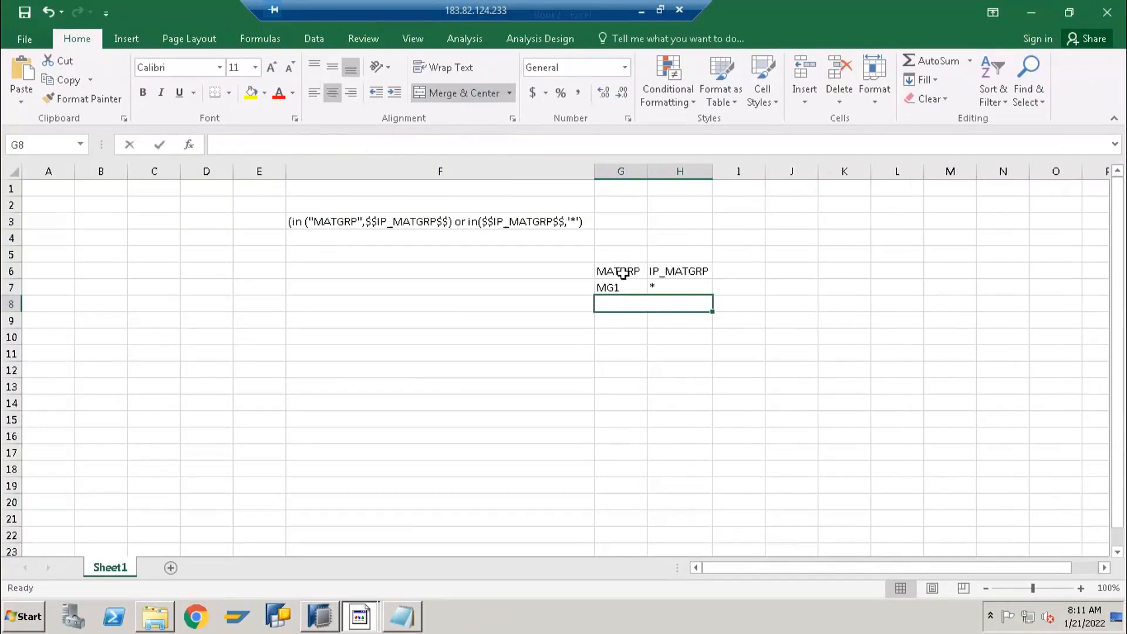
{"action": "type", "text": "FALSE"}
{"action": "key", "text": "Tab"}
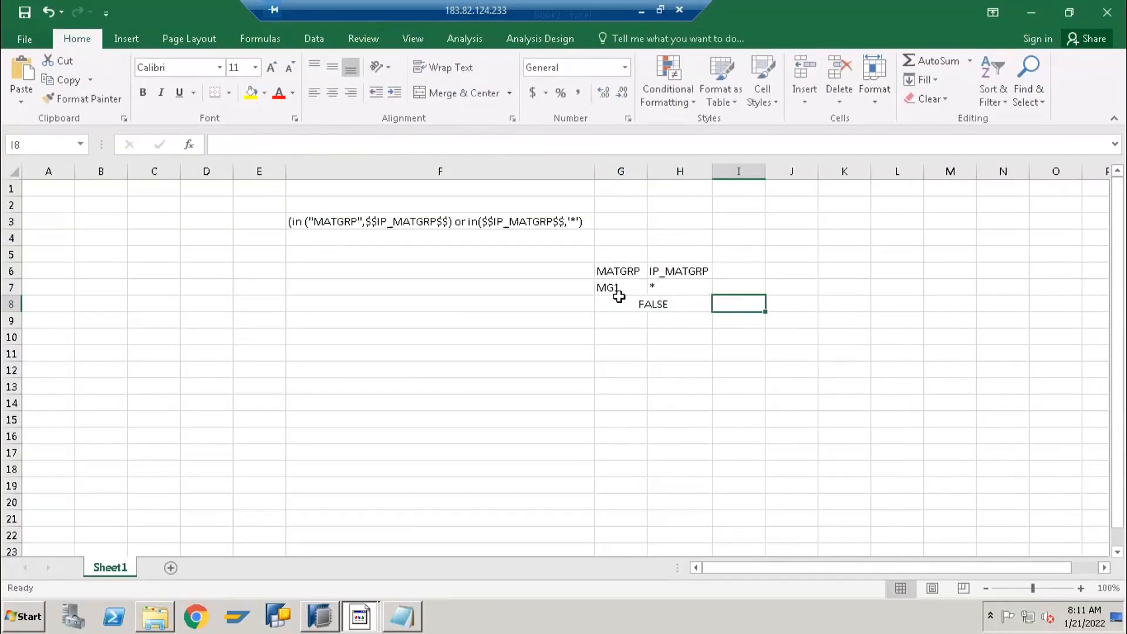
Step: Highlight the MATGRP and IP_MATGRP headings in G6:H6 with yellow fill
{"action": "mouse_move", "coordinate": [621, 291]}
{"action": "left_mouse_down"}
{"action": "mouse_move", "coordinate": [661, 293]}
{"action": "mouse_move", "coordinate": [651, 271]}
{"action": "mouse_move", "coordinate": [617, 271]}
{"action": "left_mouse_up"}
{"action": "left_click", "coordinate": [253, 94]}
{"action": "left_click", "coordinate": [766, 274]}
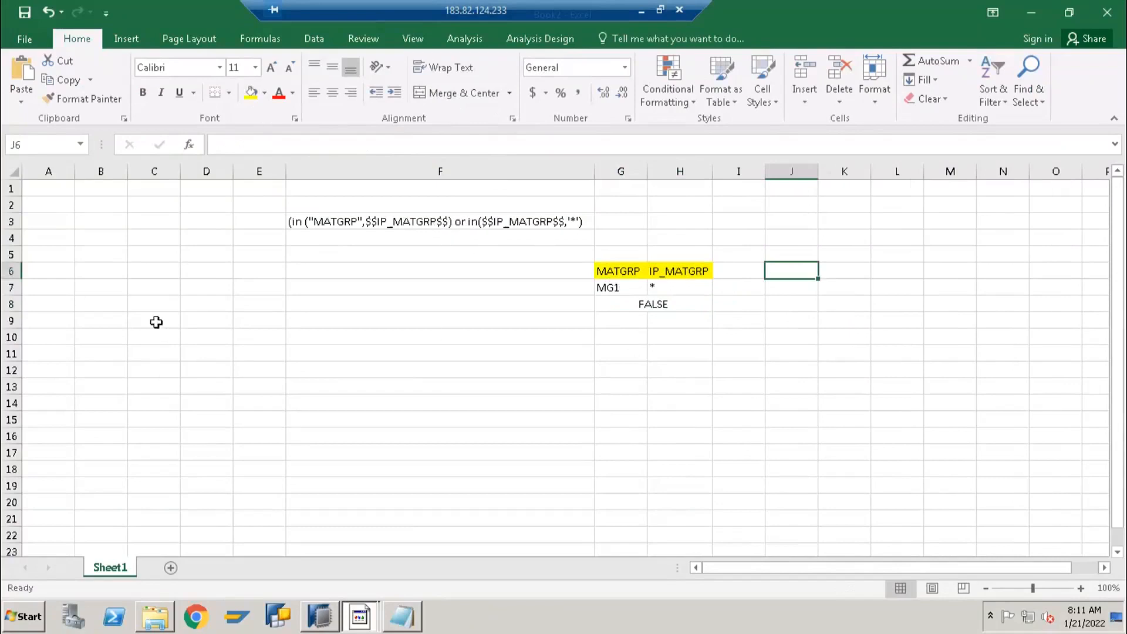
Step: Start an OR truth table by entering F in each of the cells C7, D7 and E7
{"action": "left_click", "coordinate": [133, 283]}
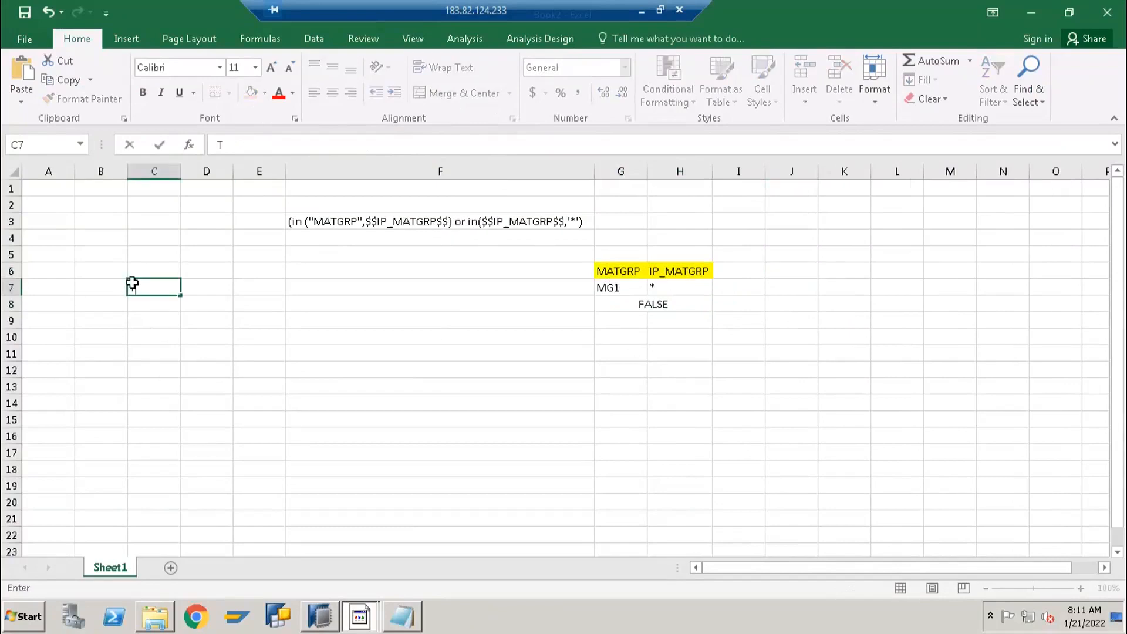
{"action": "key", "text": "Right"}
{"action": "left_click", "coordinate": [132, 283]}
{"action": "key", "text": "Right"}
{"action": "type", "text": "F"}
{"action": "key", "text": "Right"}
{"action": "type", "text": "G"}
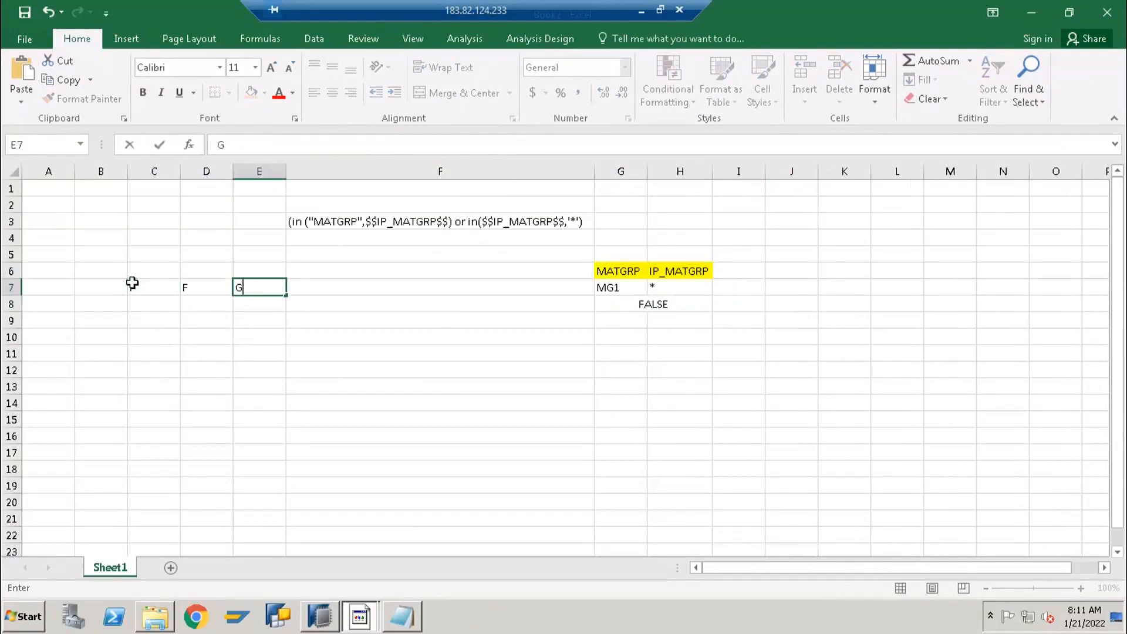
{"action": "key", "text": "Return"}
{"action": "type", "text": "f"}
{"action": "key", "text": "Up"}
{"action": "key", "text": "Tab"}
{"action": "key", "text": "Tab"}
{"action": "type", "text": "F"}
{"action": "key", "text": "Up"}
{"action": "key", "text": "Left"}
{"action": "key", "text": "Left"}
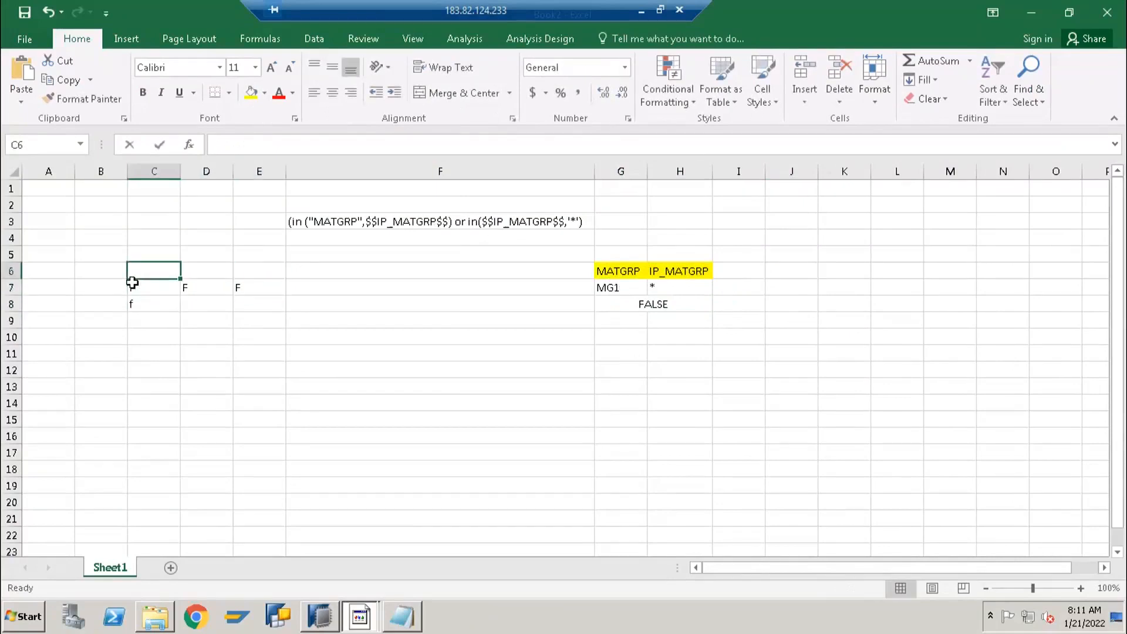
Step: Enter the truth table headings A in C6, B in D6 and RESULT in E6
{"action": "type", "text": "A"}
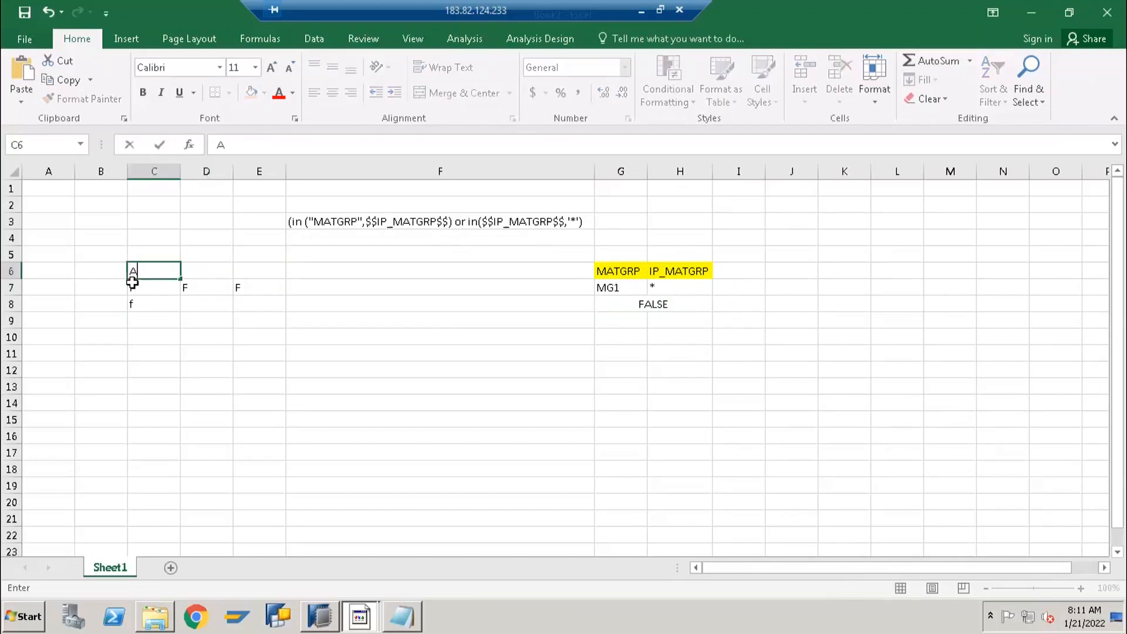
{"action": "key", "text": "Tab"}
{"action": "type", "text": "B"}
{"action": "key", "text": "Tab"}
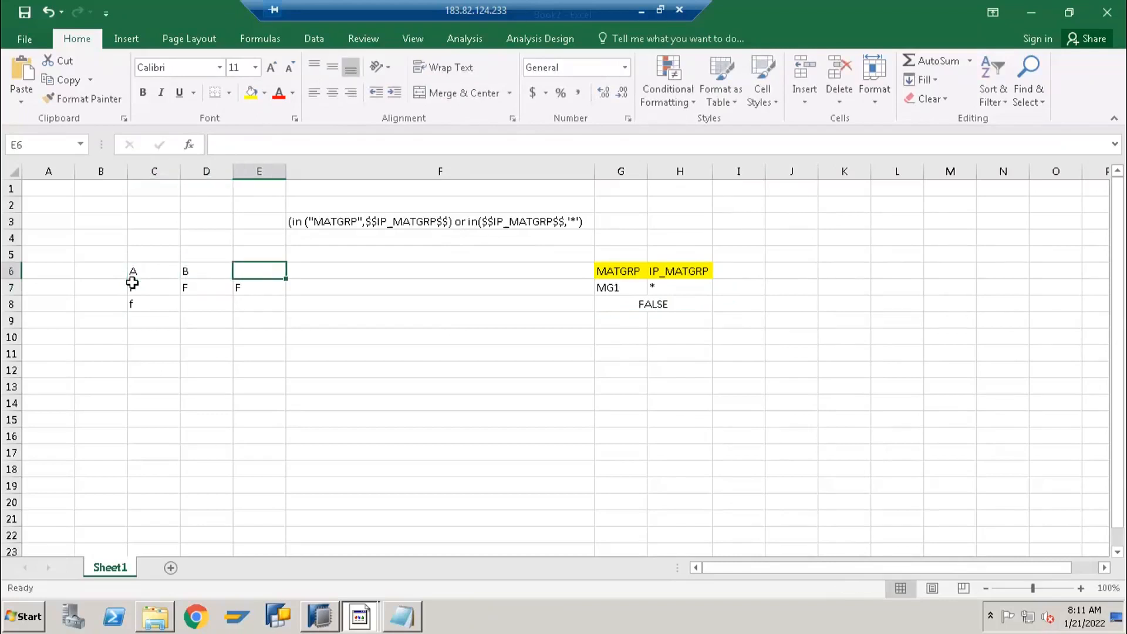
{"action": "type", "text": "RESULT"}
{"action": "left_click", "coordinate": [133, 283]}
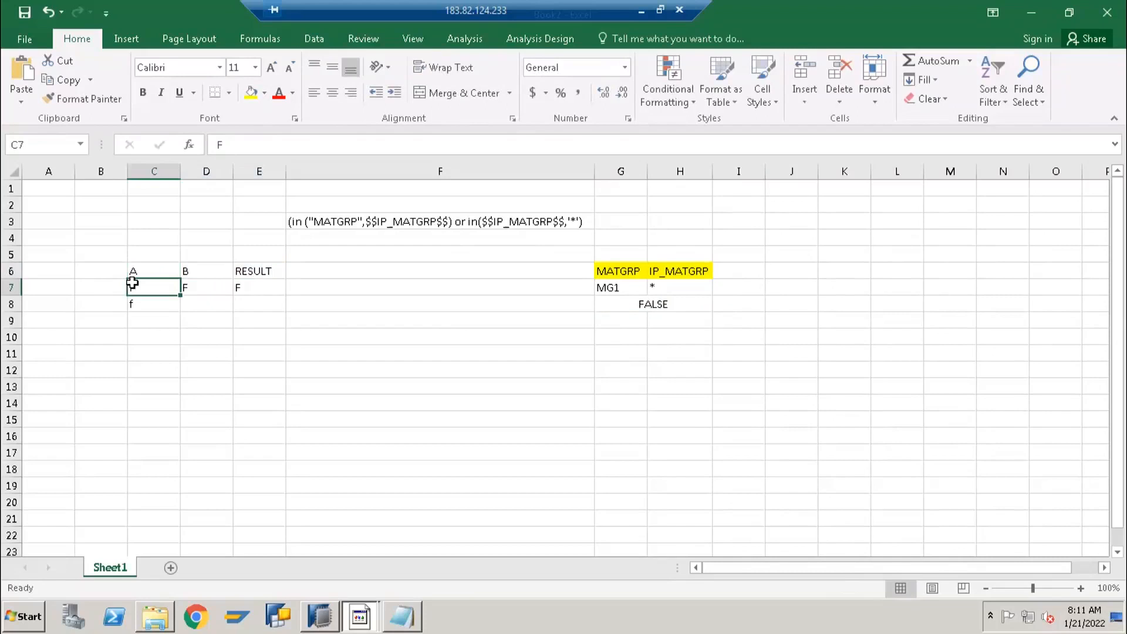
Step: Fill the truth table's second row with T in C8, F in D8 and T in E8
{"action": "left_click", "coordinate": [258, 303]}
{"action": "left_click", "coordinate": [148, 307]}
{"action": "type", "text": "T"}
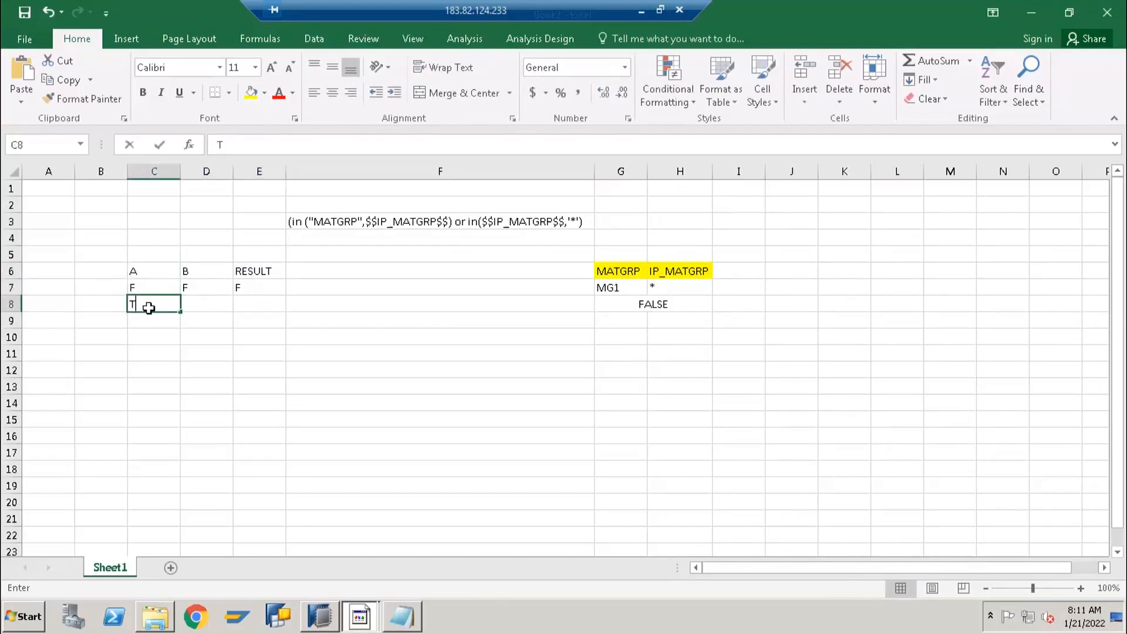
{"action": "key", "text": "Tab"}
{"action": "type", "text": "F"}
{"action": "key", "text": "Tab"}
{"action": "type", "text": "F"}
{"action": "key", "text": "Tab"}
{"action": "left_click", "coordinate": [251, 302]}
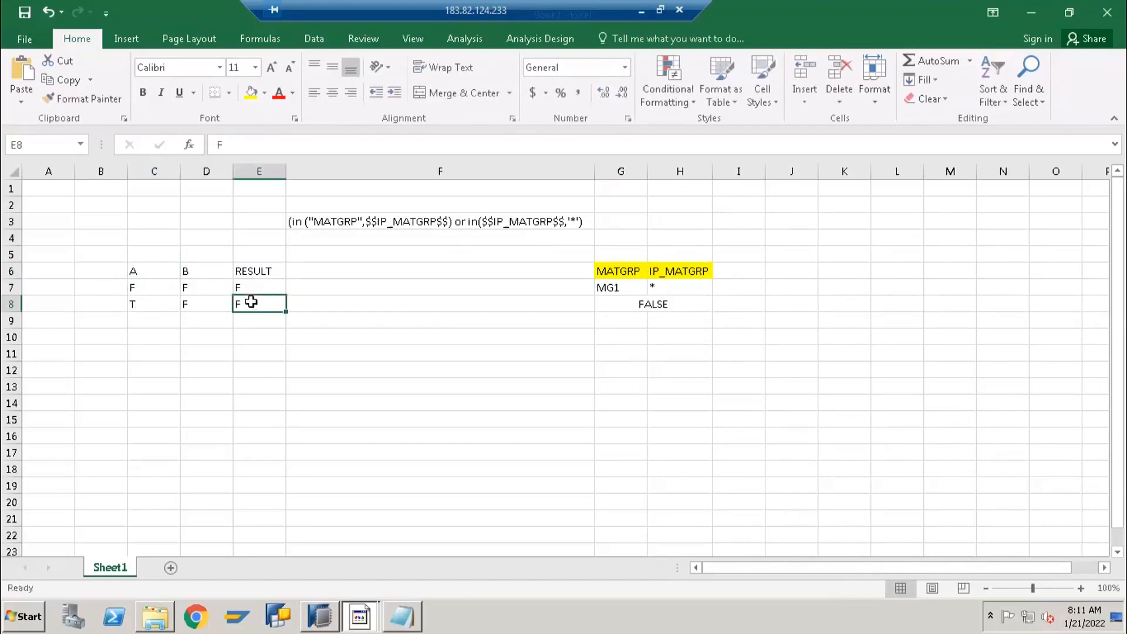
{"action": "type", "text": "T"}
{"action": "key", "text": "Return"}
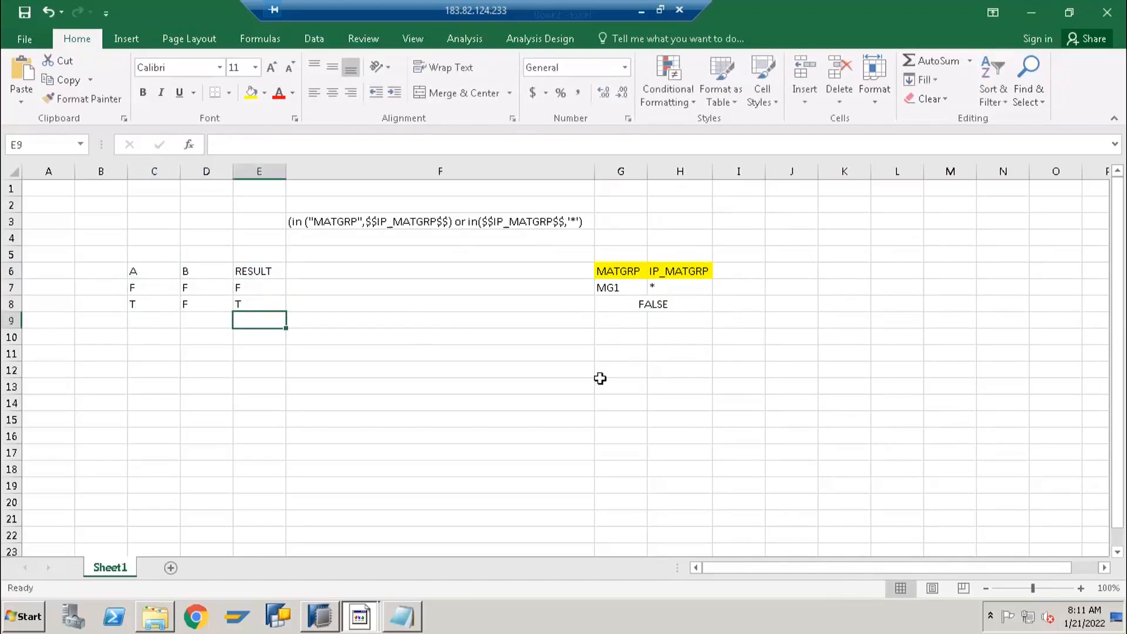
Step: Compare the filter expression in F3 with the example values in G7 and H7
{"action": "left_click", "coordinate": [493, 226]}
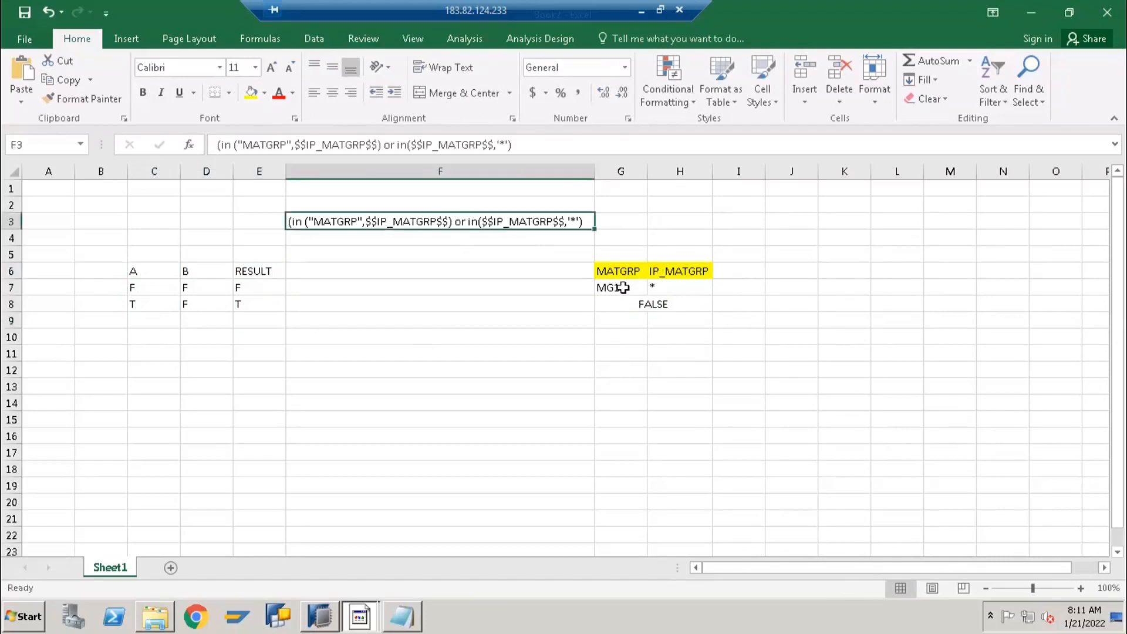
{"action": "left_click_drag", "start_coordinate": [622, 287], "coordinate": [667, 290]}
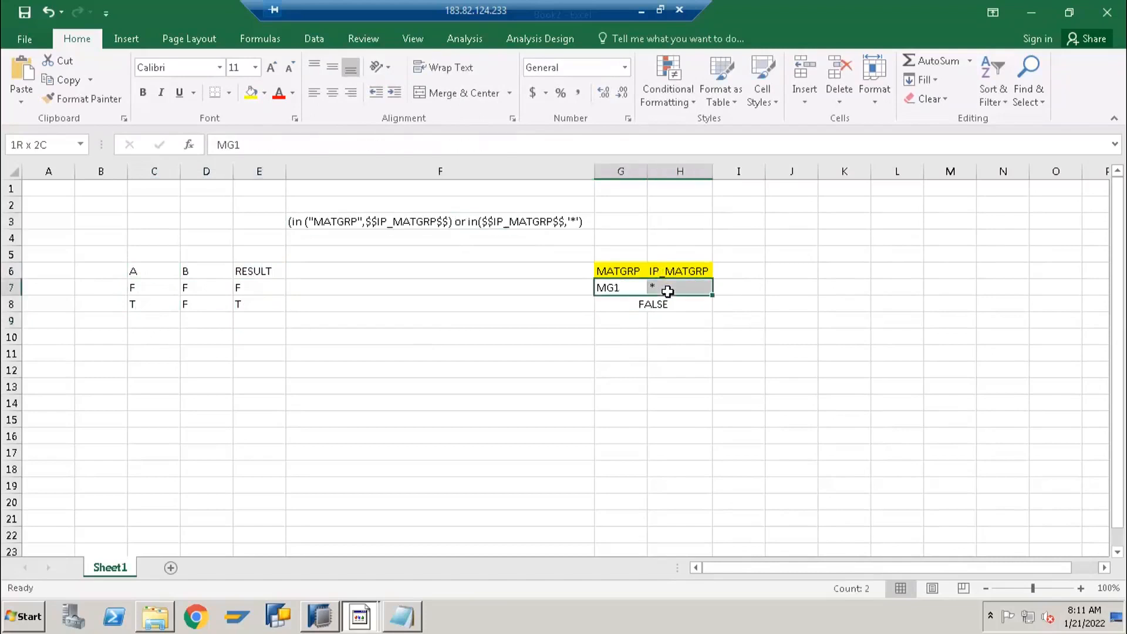
{"action": "left_click", "coordinate": [503, 228]}
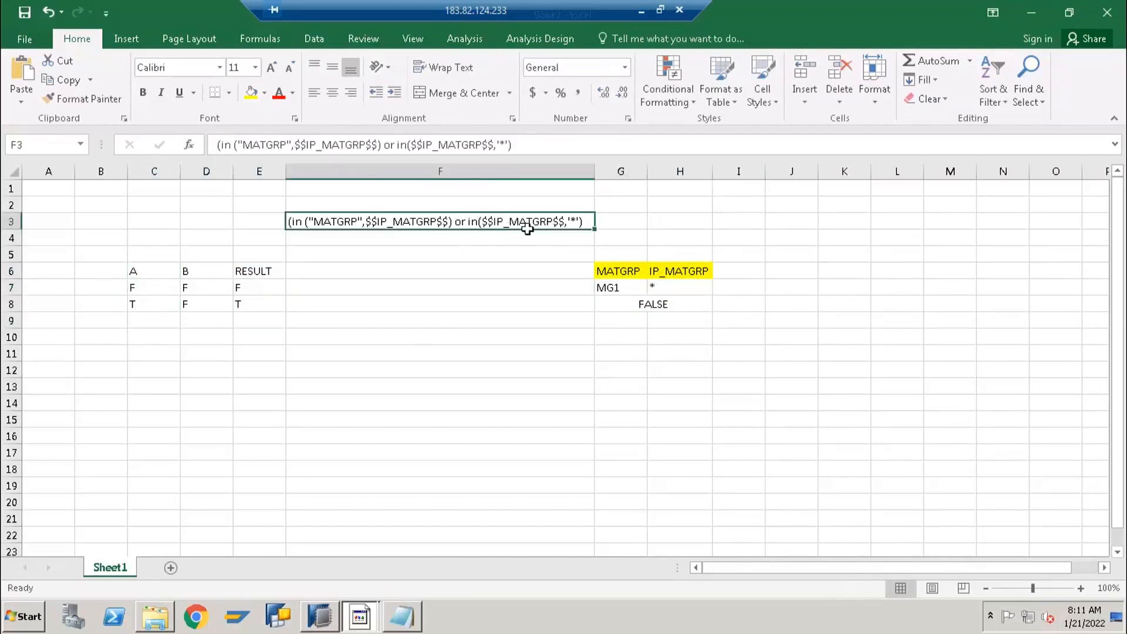
{"action": "left_click", "coordinate": [680, 287]}
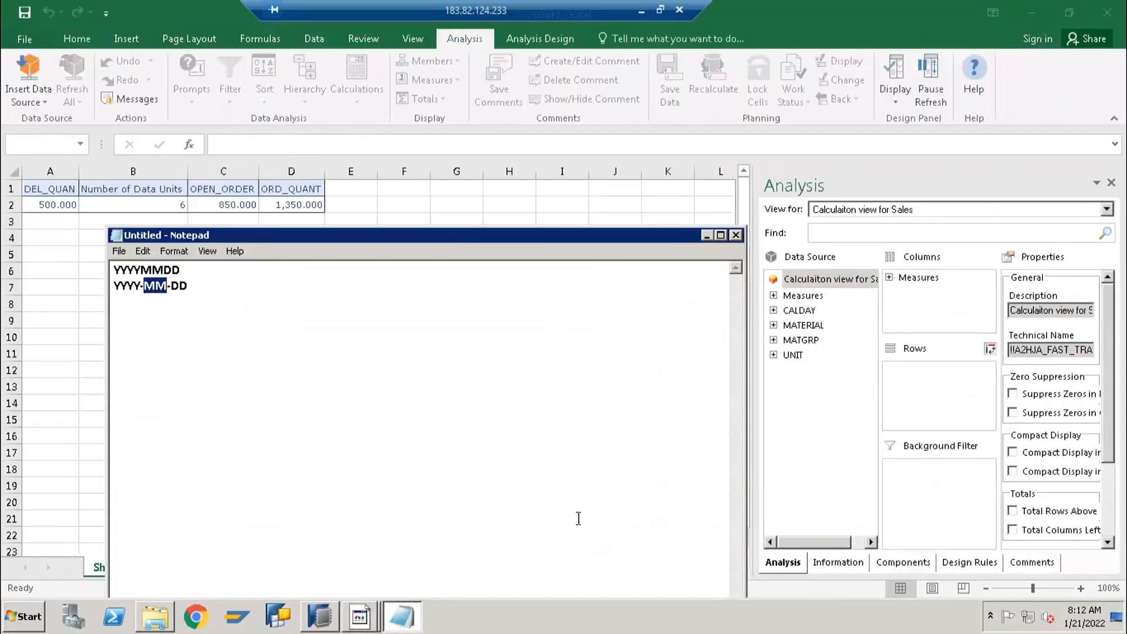
Step: Switch to SAP HANA Studio and rerun the CV_JA_SALES raw data preview with IP_MATGRP equal to MG1
{"action": "key", "text": "alt+Tab"}
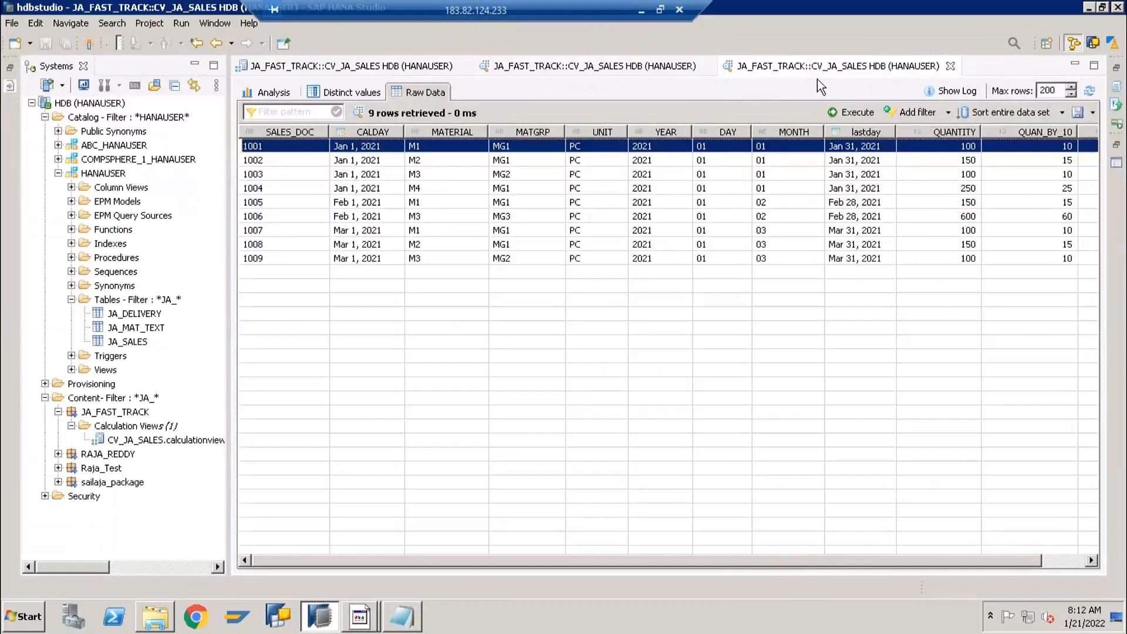
{"action": "left_click", "coordinate": [1089, 91]}
{"action": "left_click", "coordinate": [554, 218]}
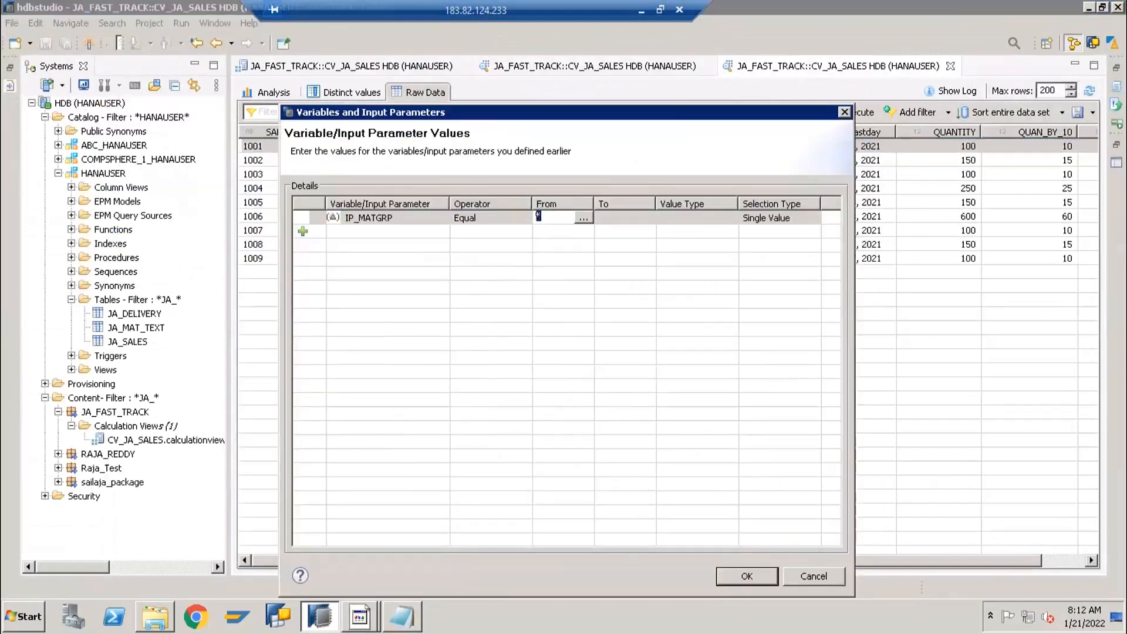
{"action": "type", "text": "MG1"}
{"action": "left_click", "coordinate": [742, 572]}
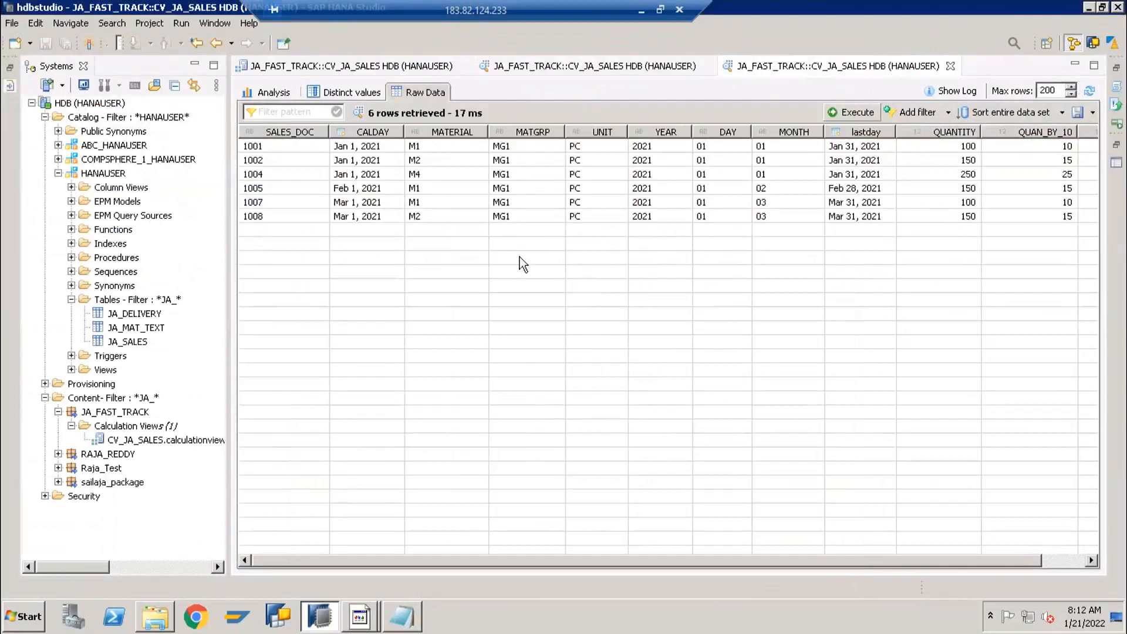
Step: Rerun the raw data preview with two IP_MATGRP values, MG1 and MG3
{"action": "left_click", "coordinate": [1089, 91]}
{"action": "left_click", "coordinate": [302, 232]}
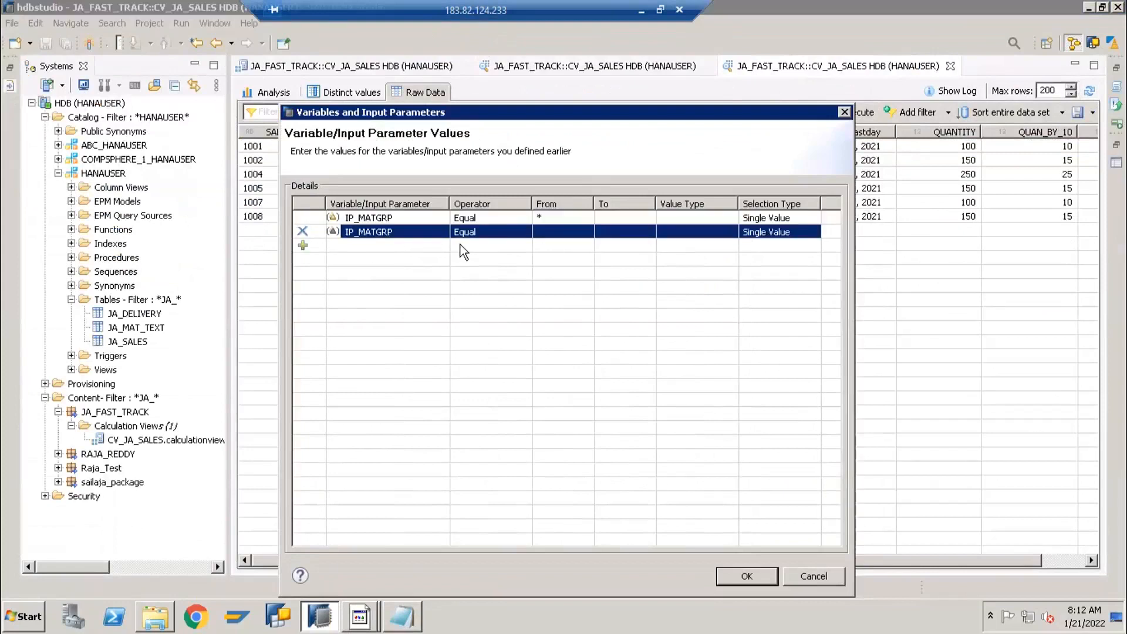
{"action": "left_click", "coordinate": [549, 216]}
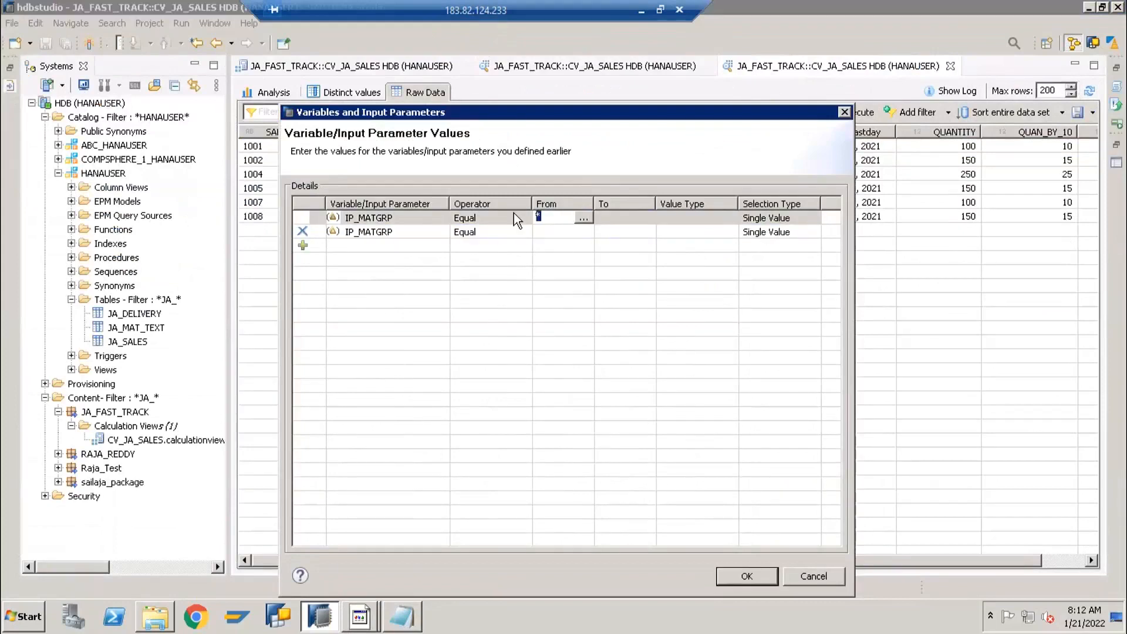
{"action": "type", "text": "MG1"}
{"action": "key", "text": "Return"}
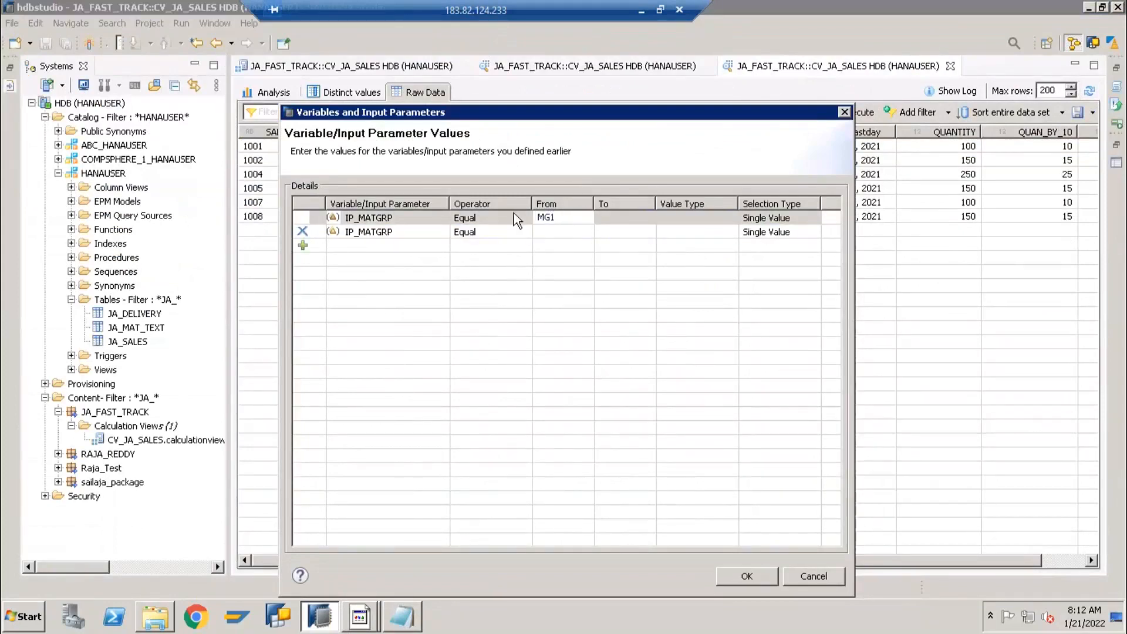
{"action": "left_click", "coordinate": [560, 228]}
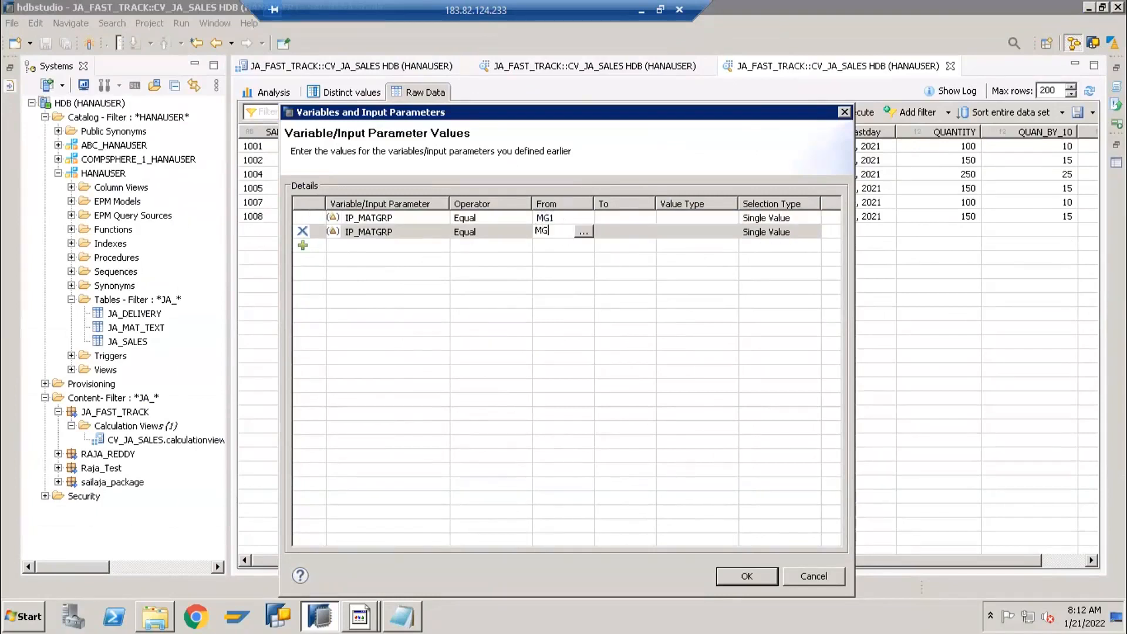
{"action": "left_click", "coordinate": [738, 579]}
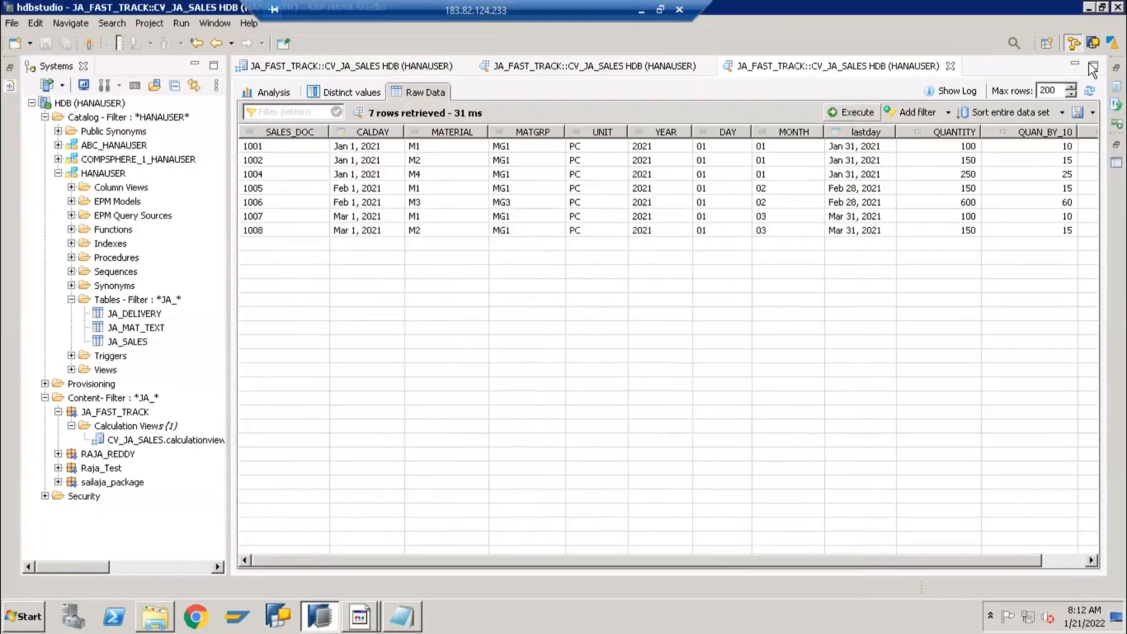
Step: Rerun the raw data preview with the default IP_MATGRP value * and check the material groups of the returned rows
{"action": "left_click", "coordinate": [1089, 91]}
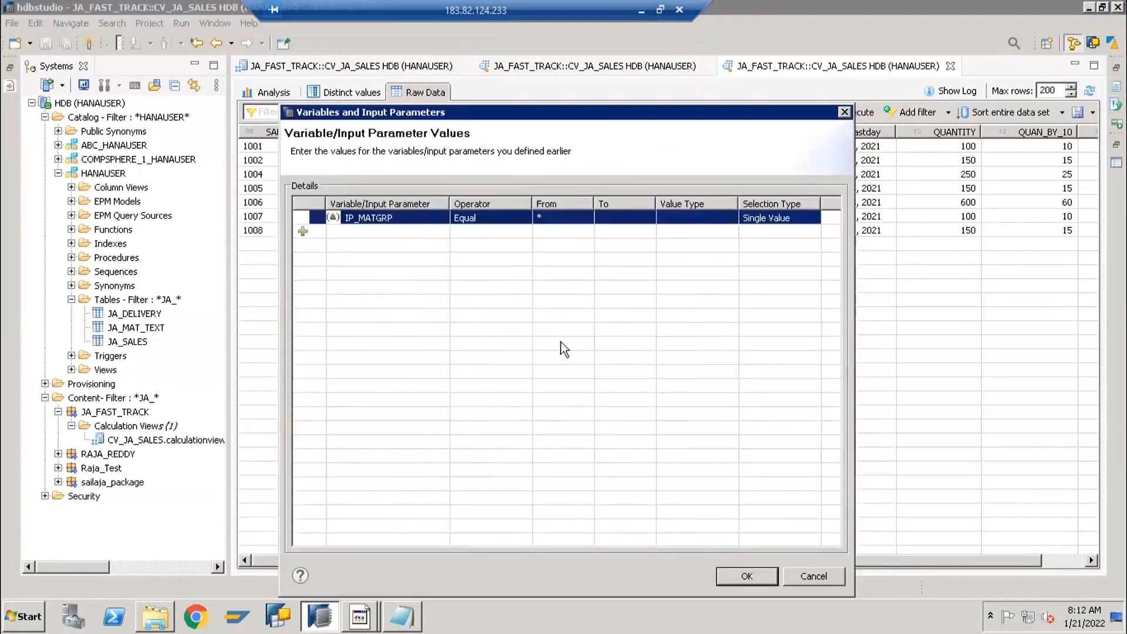
{"action": "left_click", "coordinate": [758, 573]}
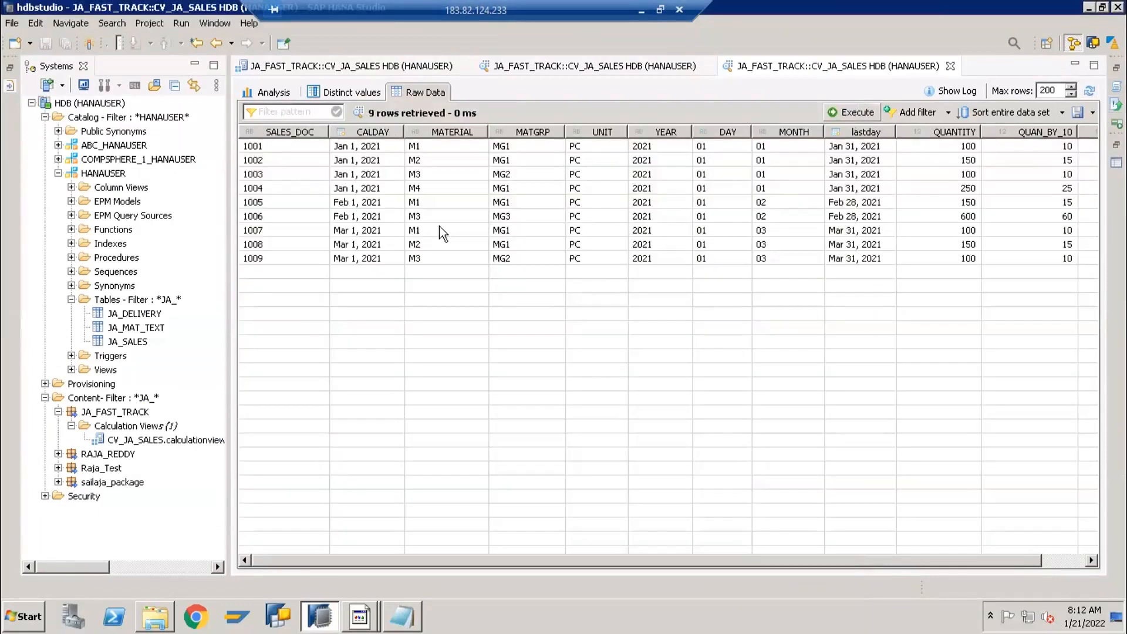
{"action": "left_click", "coordinate": [512, 217]}
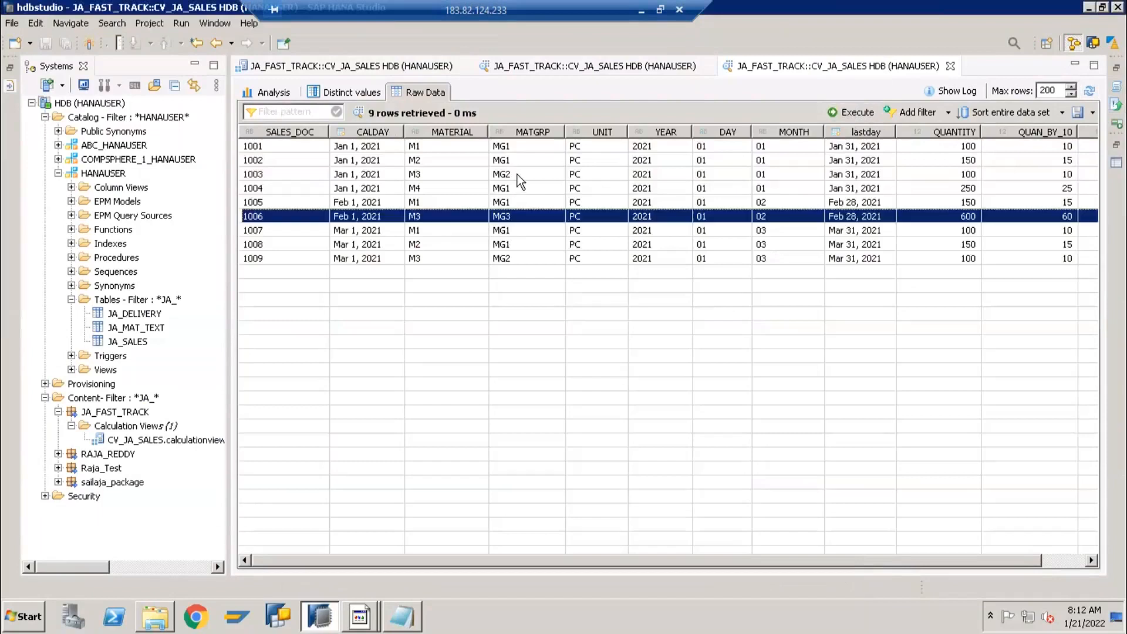
{"action": "left_click", "coordinate": [508, 175]}
{"action": "left_click", "coordinate": [559, 188]}
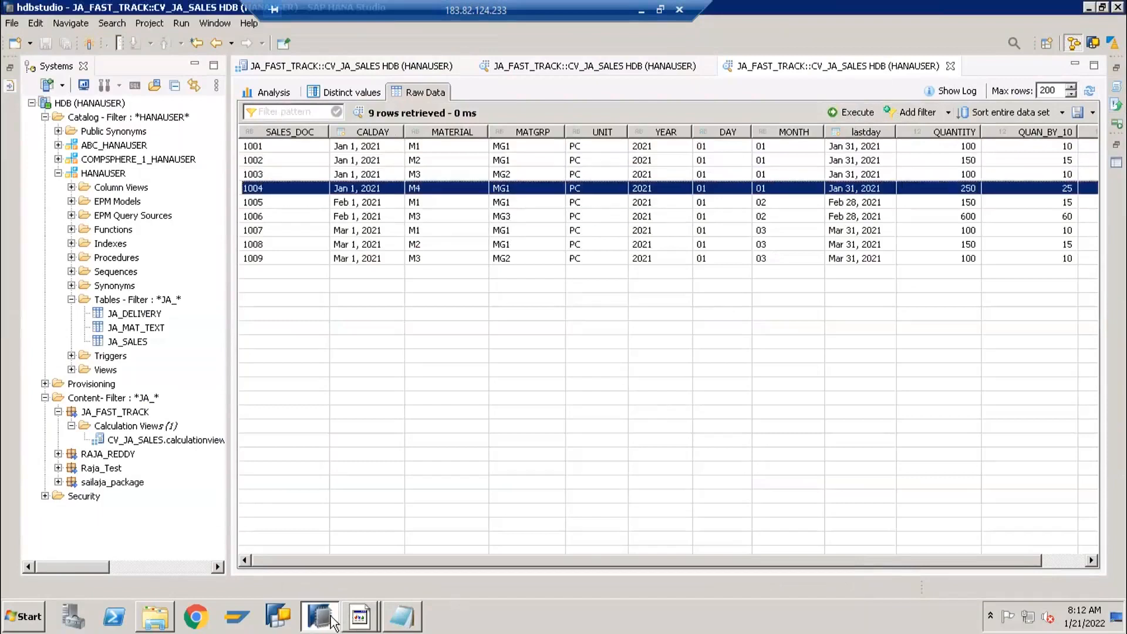
{"action": "left_click", "coordinate": [359, 617]}
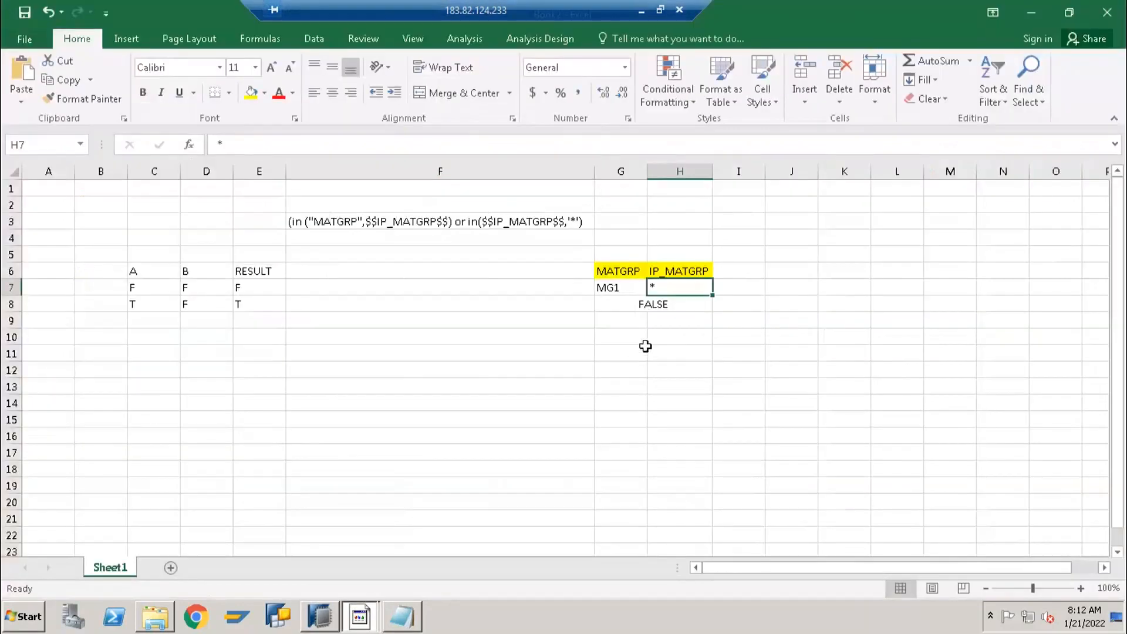
{"action": "left_click", "coordinate": [644, 350]}
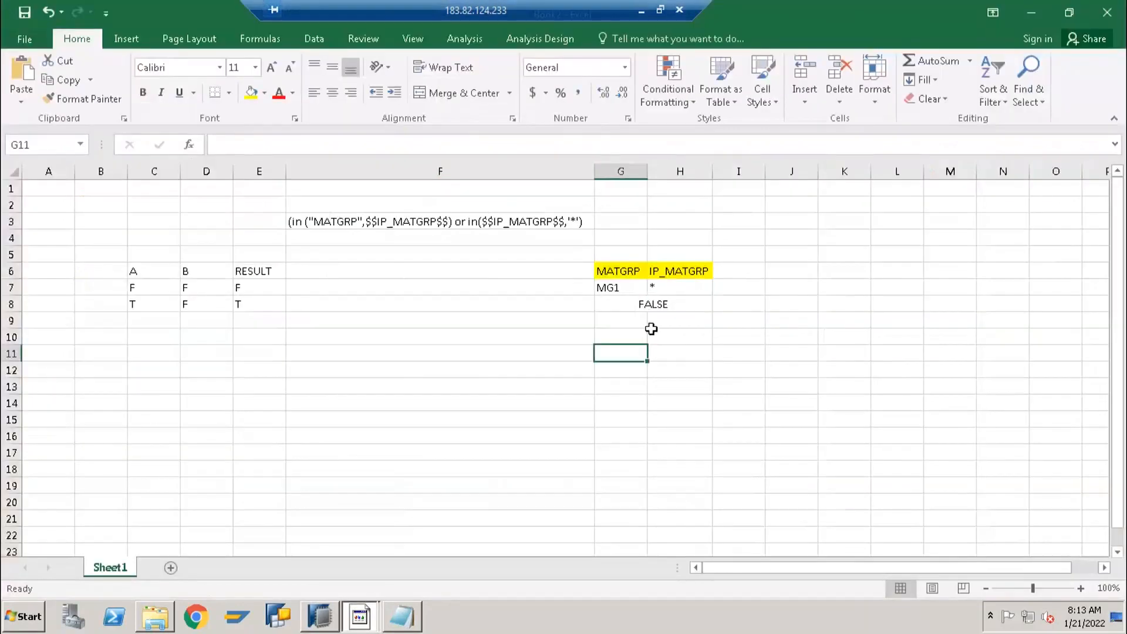
{"action": "left_click", "coordinate": [1033, 16]}
Step: Review Projection_1's filter expression and the IP_MATGRP input parameter definition in the CV_JA_SALES view, closing both without changes
{"action": "left_click", "coordinate": [644, 70]}
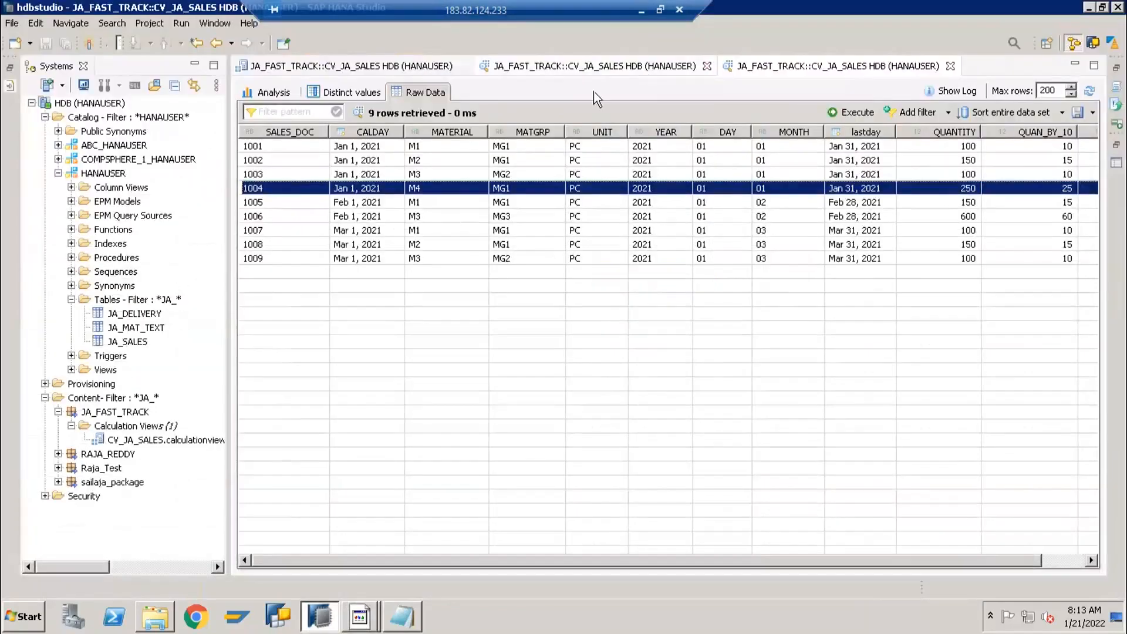
{"action": "left_click", "coordinate": [439, 69]}
{"action": "double_click", "coordinate": [987, 311]}
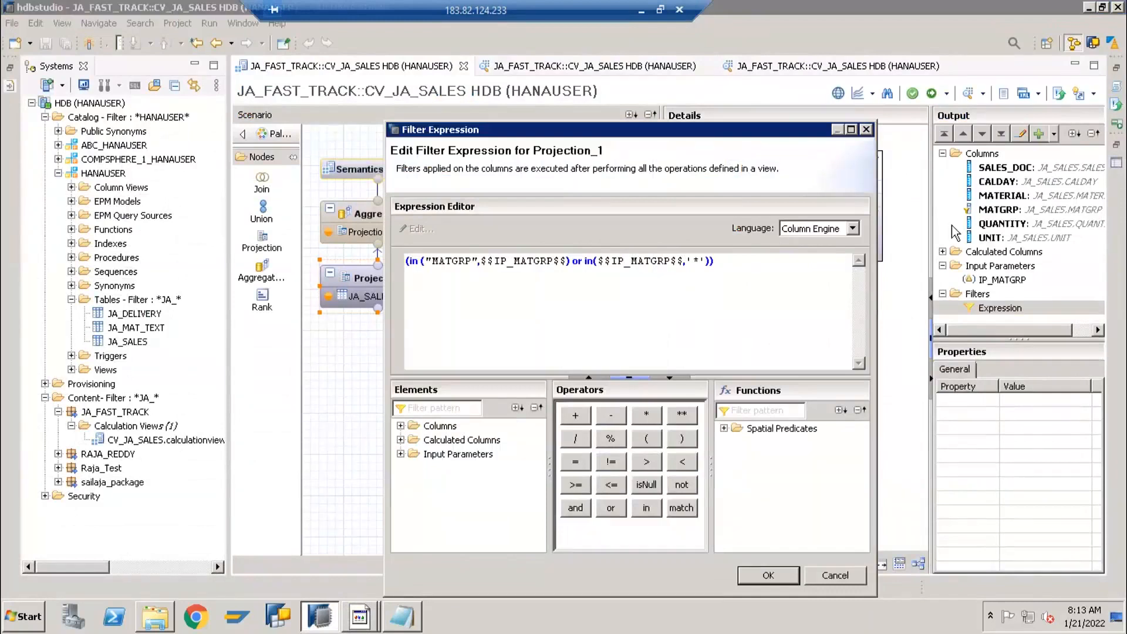
{"action": "left_click", "coordinate": [865, 129]}
{"action": "double_click", "coordinate": [1002, 280]}
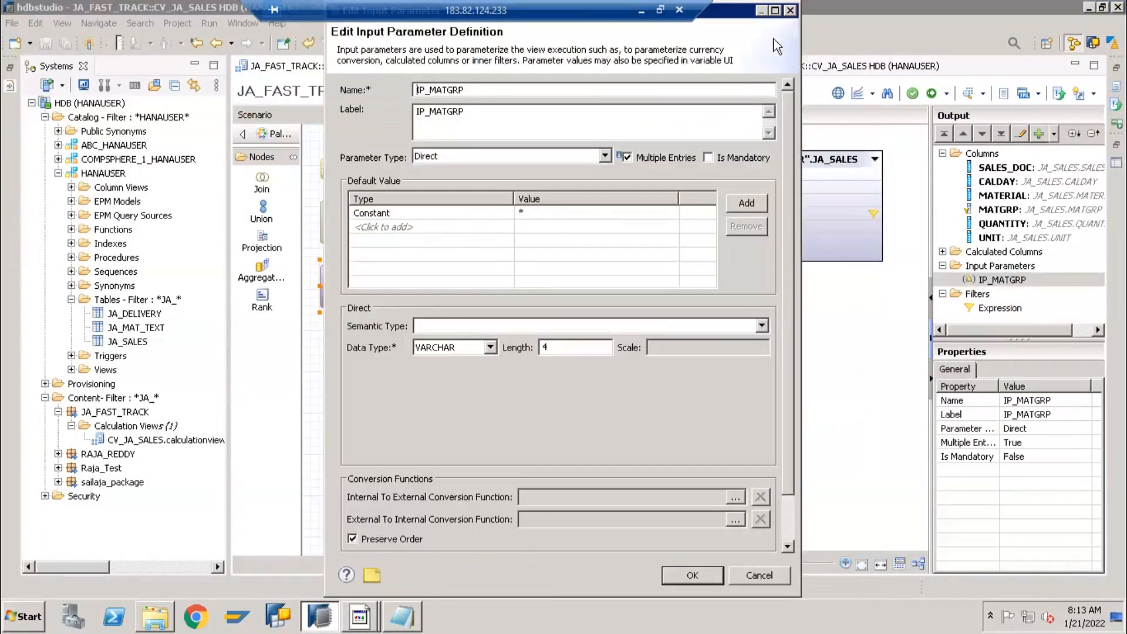
{"action": "left_click", "coordinate": [790, 10]}
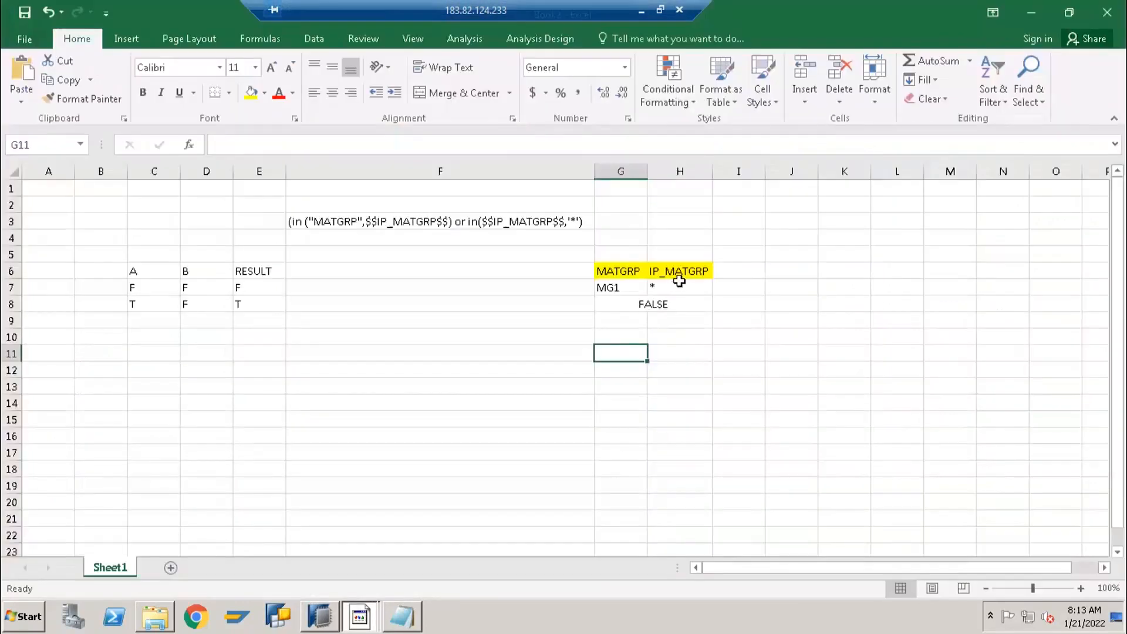
Step: Set the sample IP_MATGRP value in cell H7 of the Excel example to MG1
{"action": "left_click", "coordinate": [675, 290]}
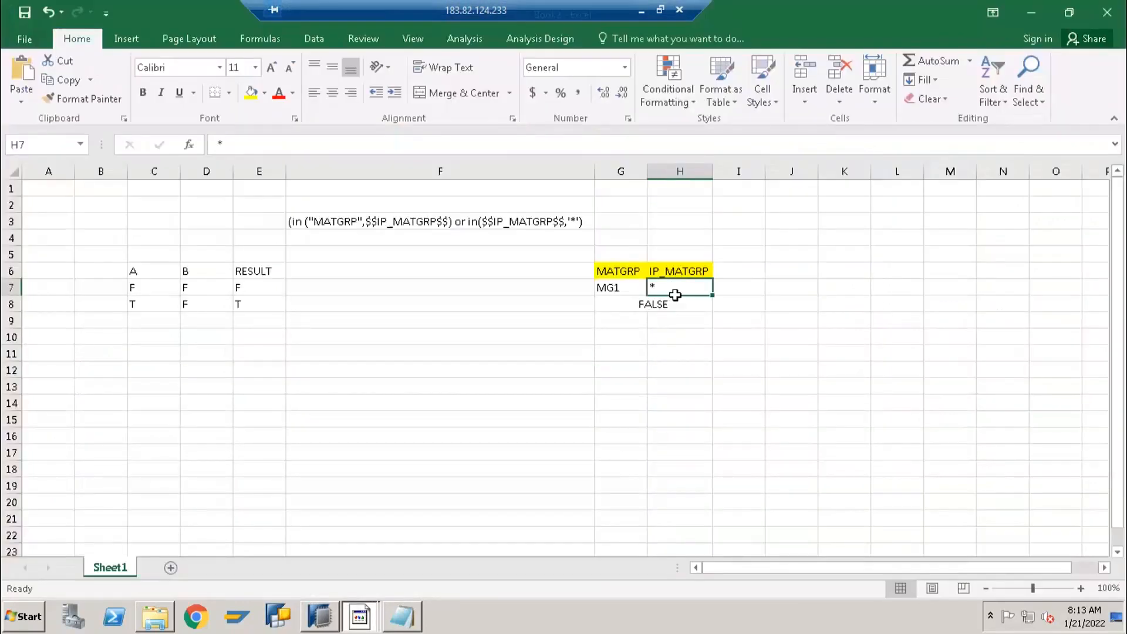
{"action": "type", "text": "MG1"}
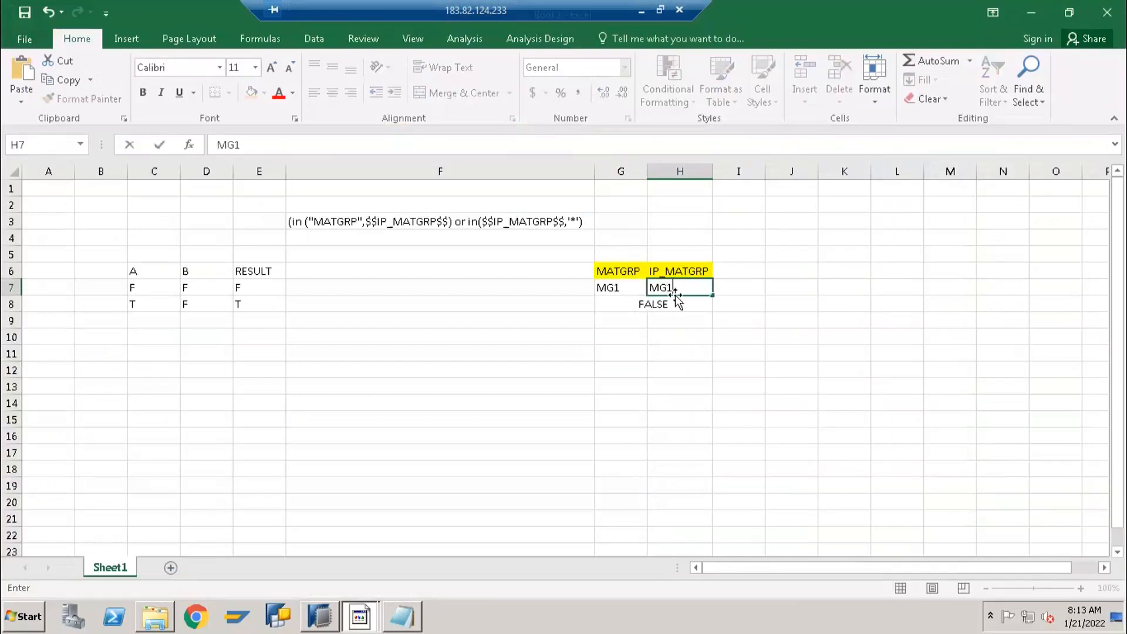
{"action": "key", "text": "Return"}
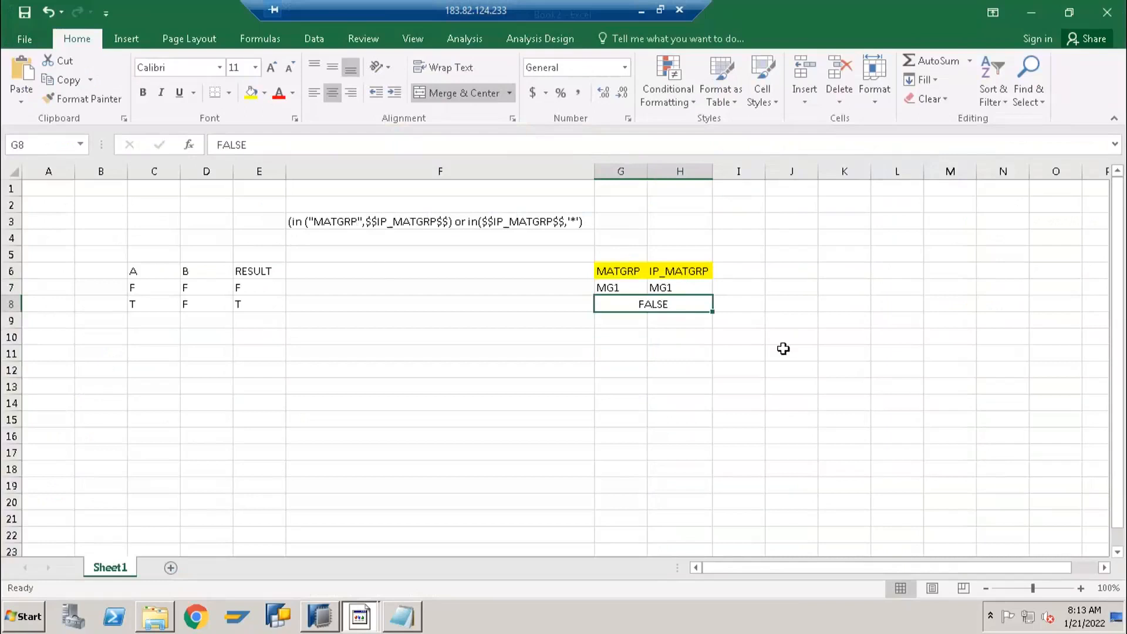
{"action": "left_click", "coordinate": [667, 289]}
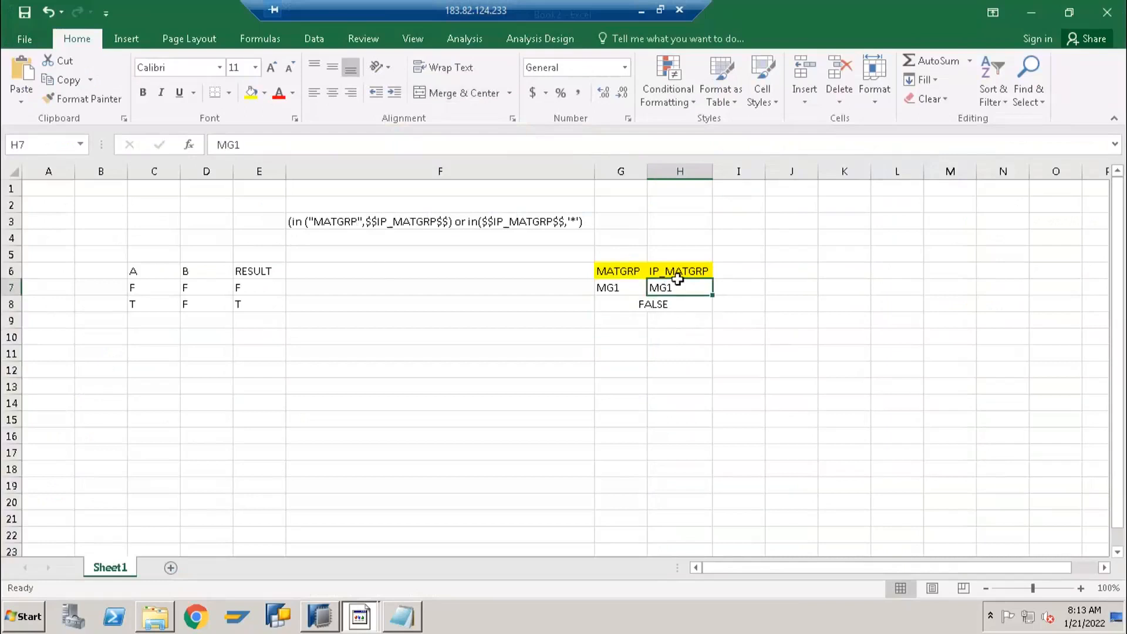
{"action": "left_click", "coordinate": [846, 333]}
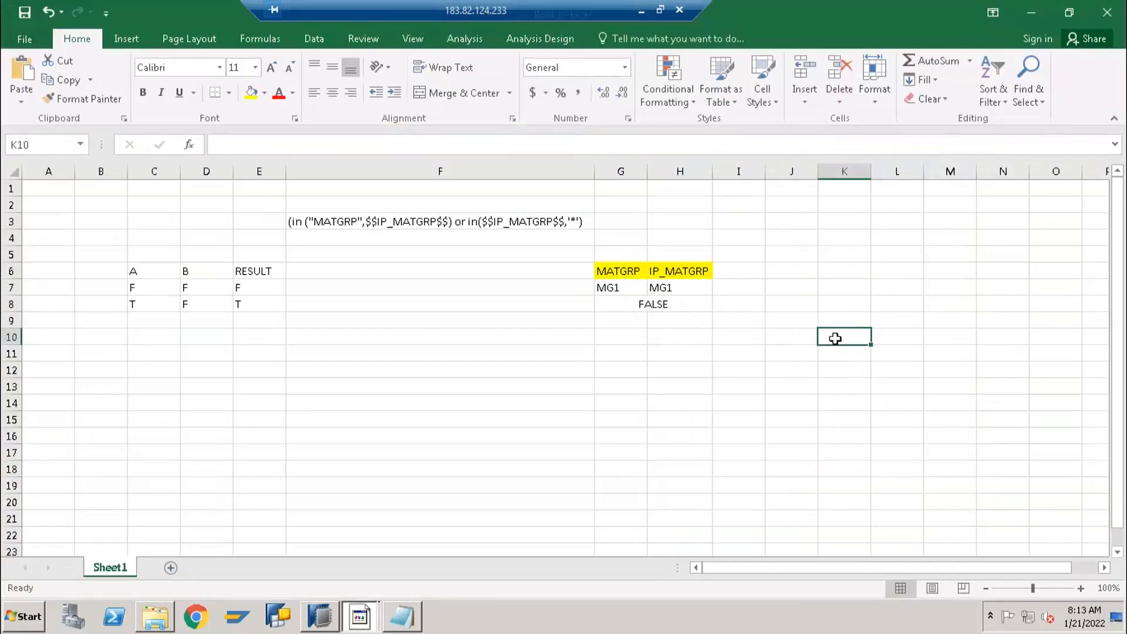
Step: Extend the sample IP_MATGRP value in cell H7 to MG1,MG2
{"action": "left_click", "coordinate": [669, 288]}
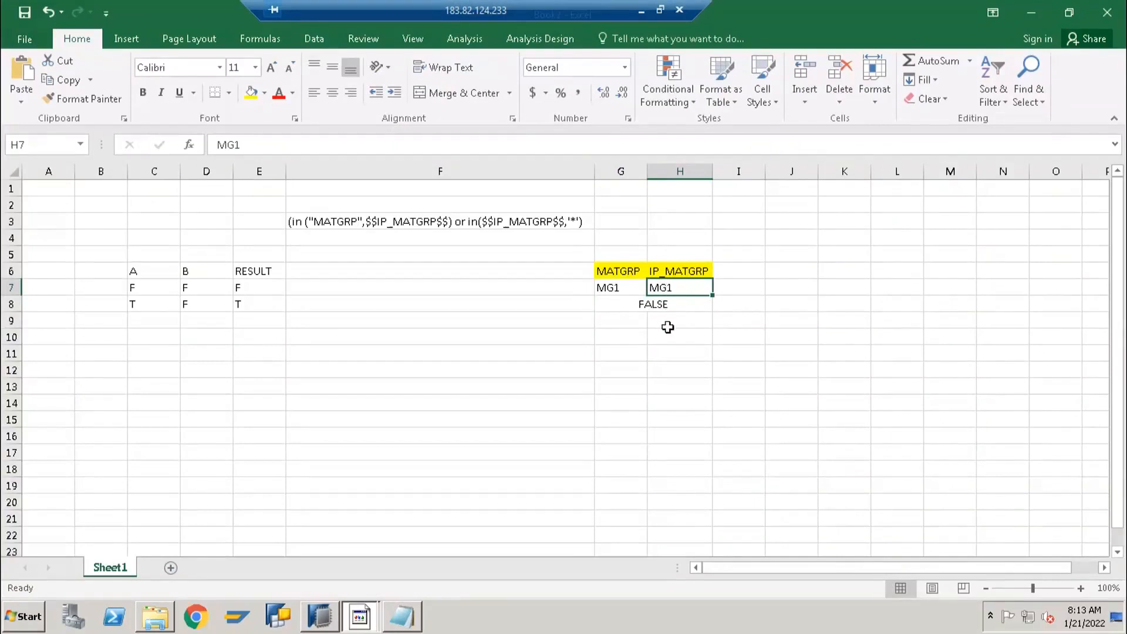
{"action": "double_click", "coordinate": [681, 288]}
{"action": "type", "text": ",MG"}
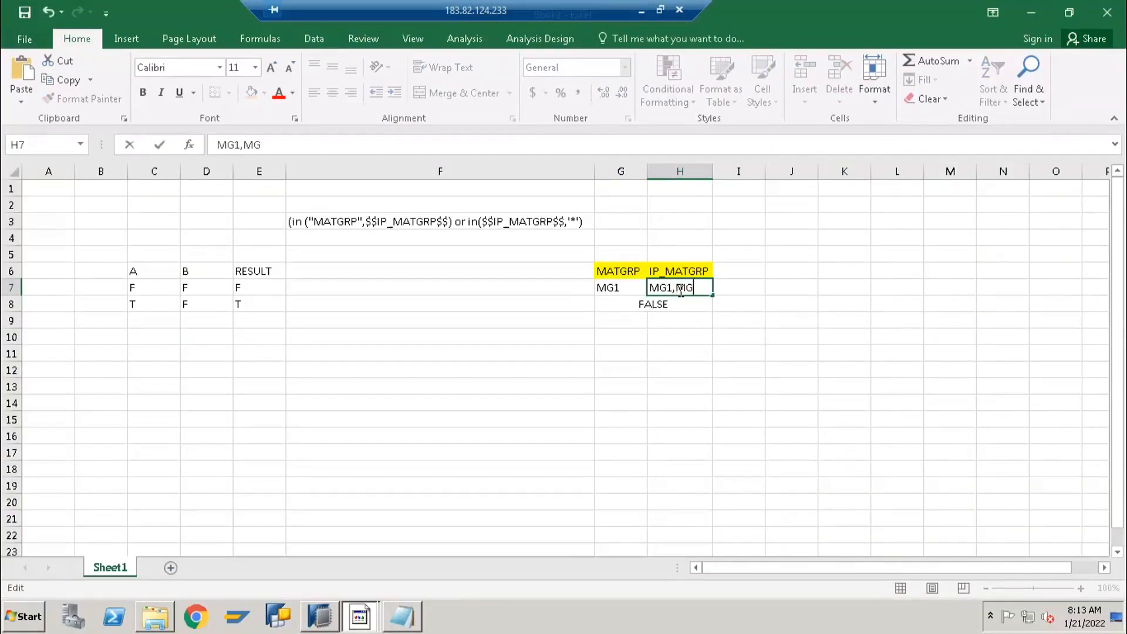
{"action": "type", "text": "2"}
{"action": "key", "text": "Tab"}
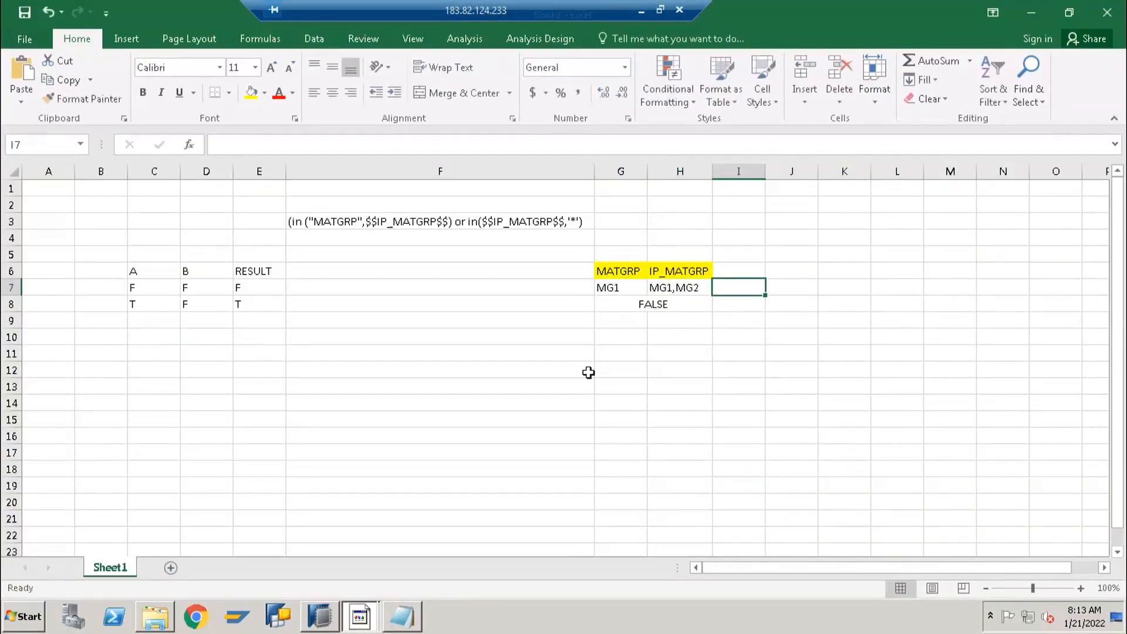
Step: Replace the sample IP_MATGRP value in cell H7 with *
{"action": "left_click", "coordinate": [686, 291]}
{"action": "key", "text": "Delete"}
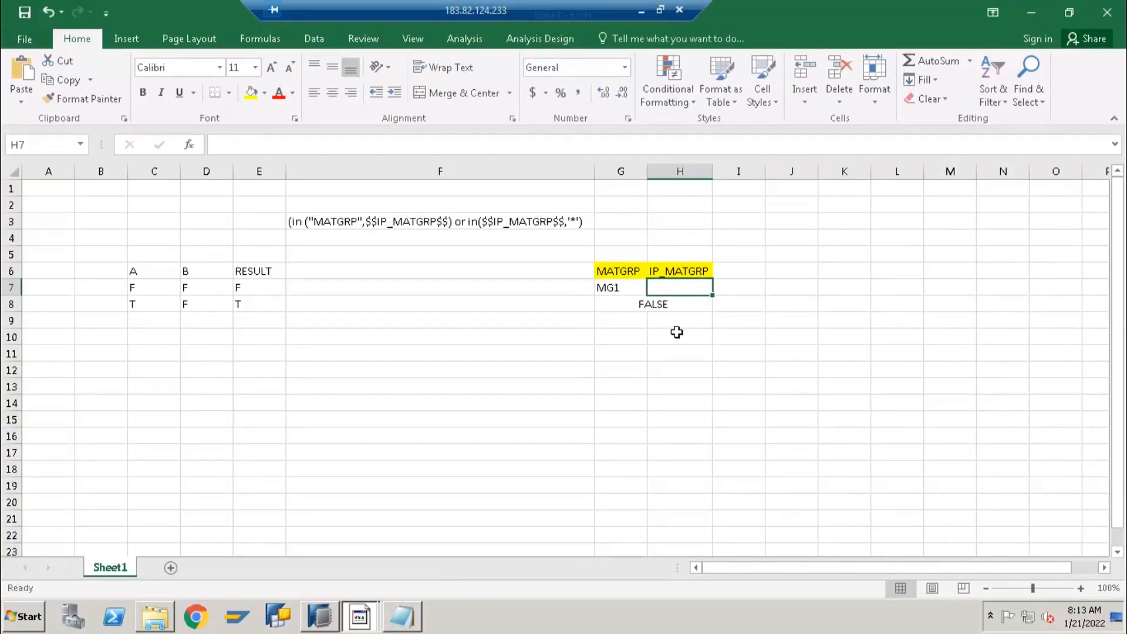
{"action": "type", "text": "*"}
{"action": "key", "text": "Return"}
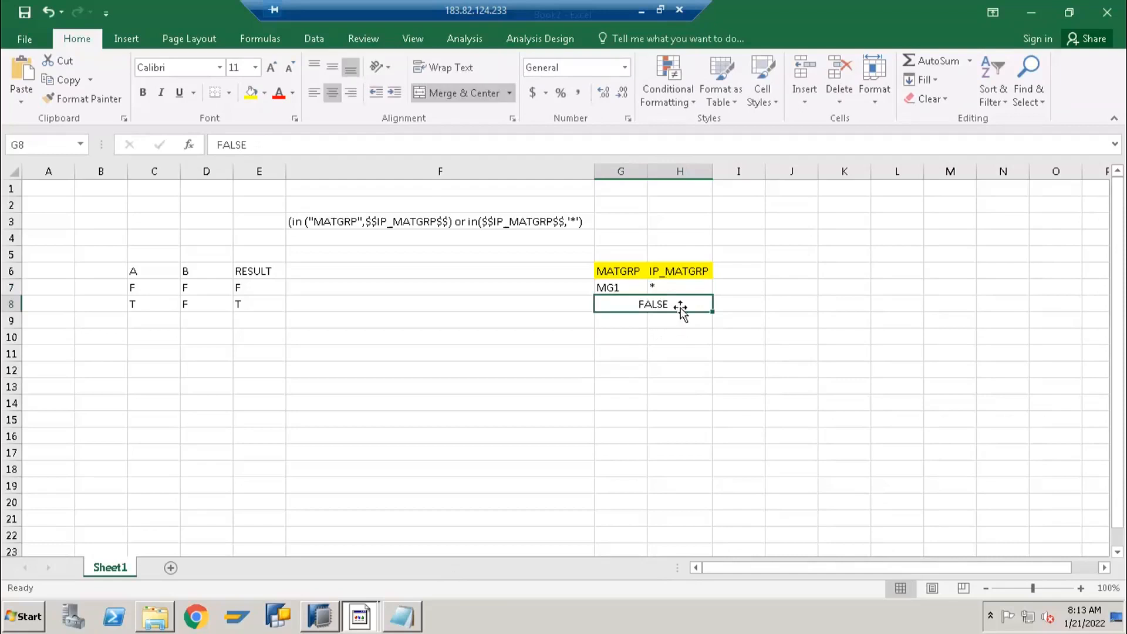
{"action": "left_click", "coordinate": [680, 290]}
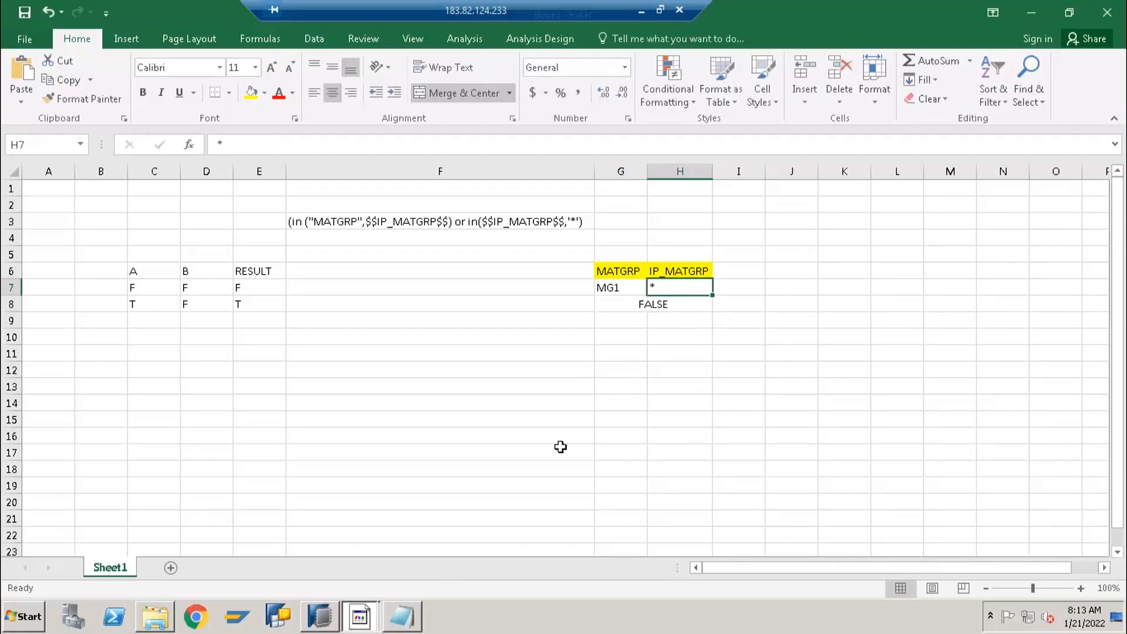
Step: Switch to SAP HANA Studio, check the latest CV_JA_SALES raw data preview, and close the older preview before returning to the calculation view
{"action": "left_click", "coordinate": [323, 617]}
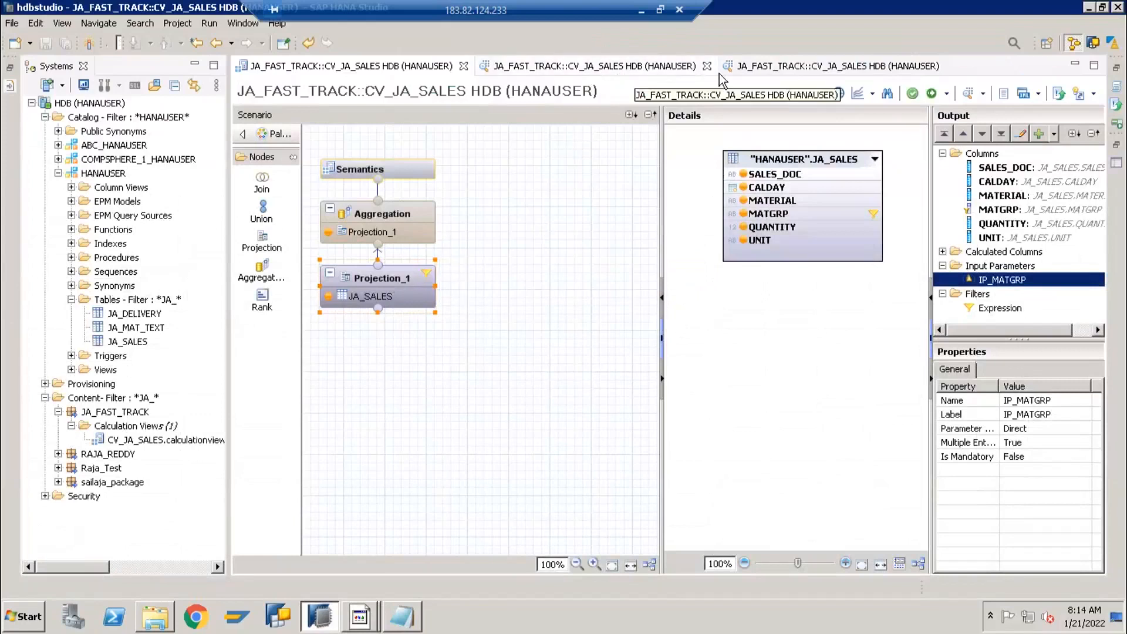
{"action": "left_click", "coordinate": [758, 68]}
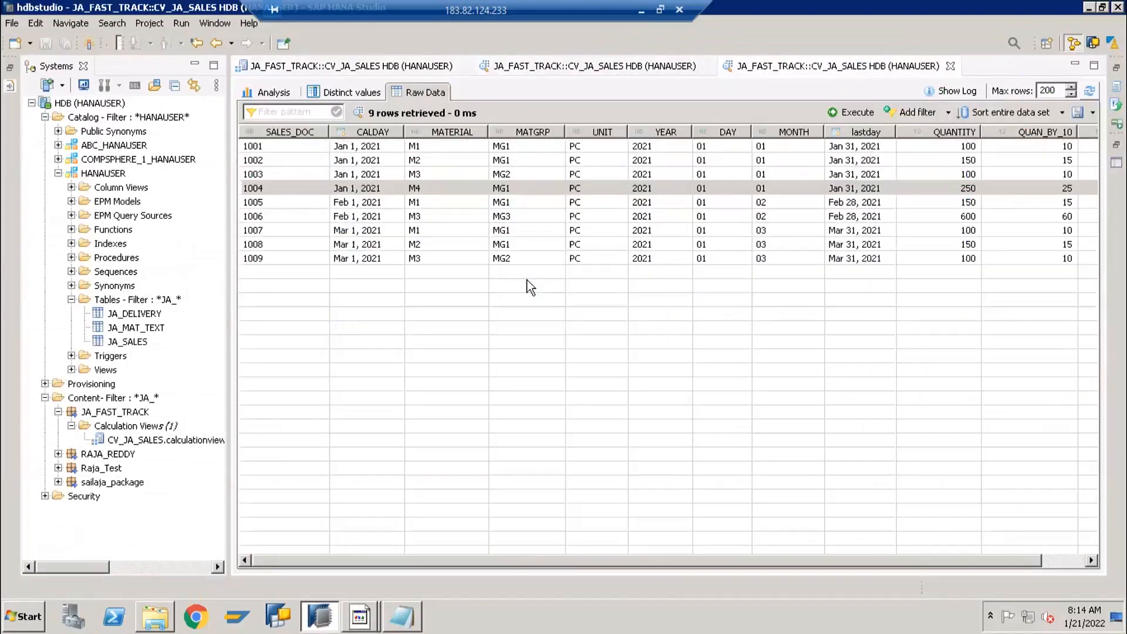
{"action": "left_click", "coordinate": [541, 69]}
{"action": "left_click", "coordinate": [707, 67]}
{"action": "left_click", "coordinate": [397, 68]}
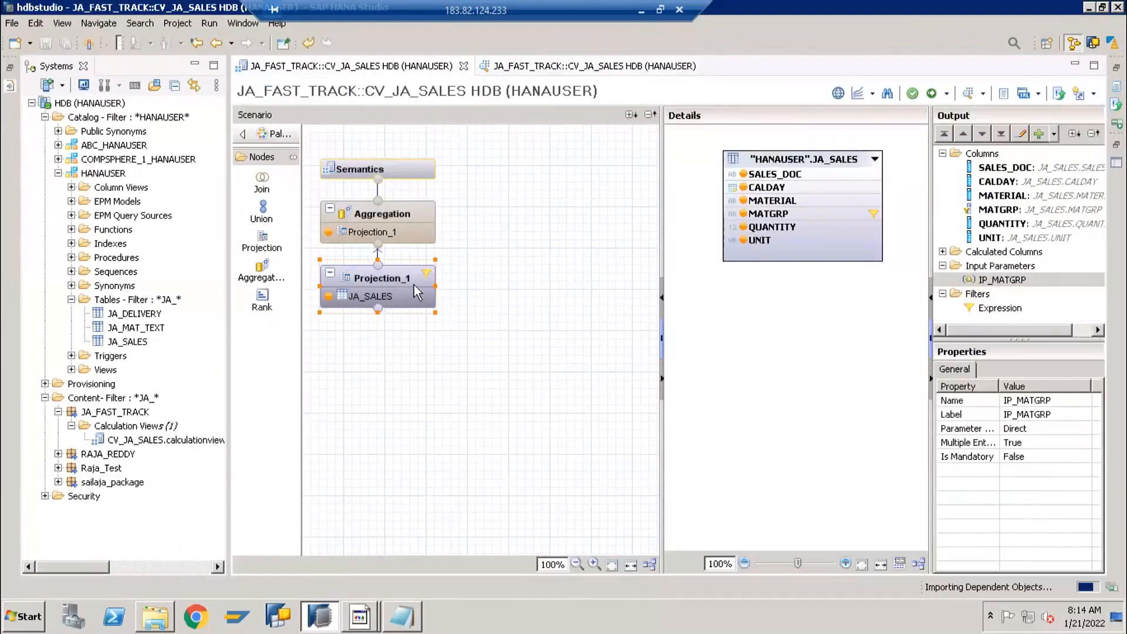
Step: Inspect Projection_1, its IP_MATGRP input parameter and source table, and the parameters listed under the Semantics node
{"action": "left_click", "coordinate": [396, 280]}
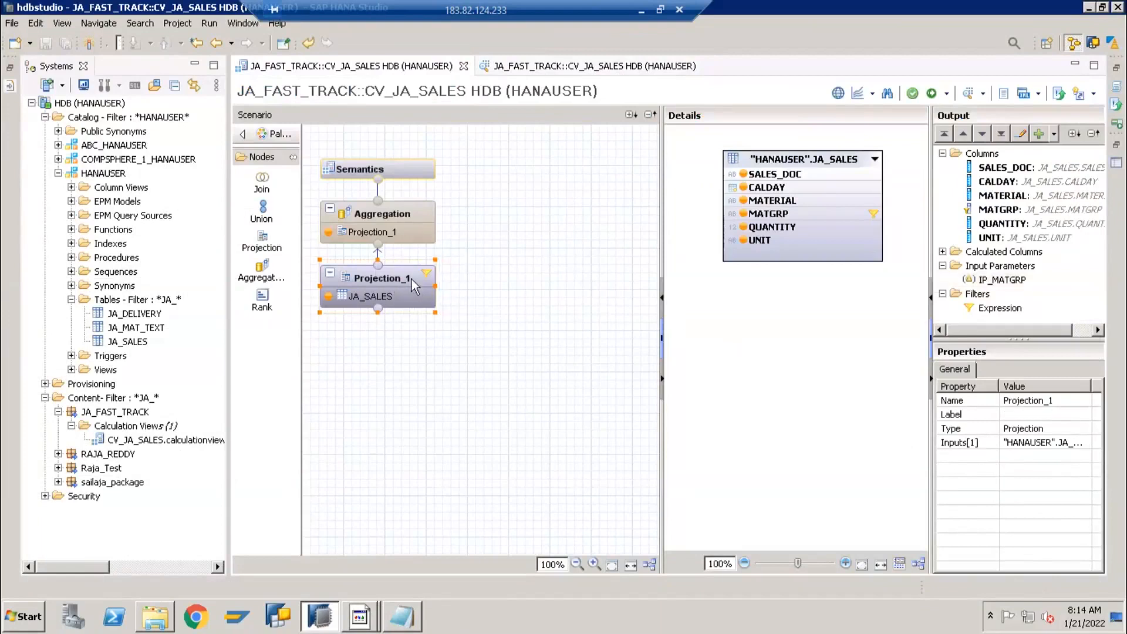
{"action": "mouse_move", "coordinate": [411, 258]}
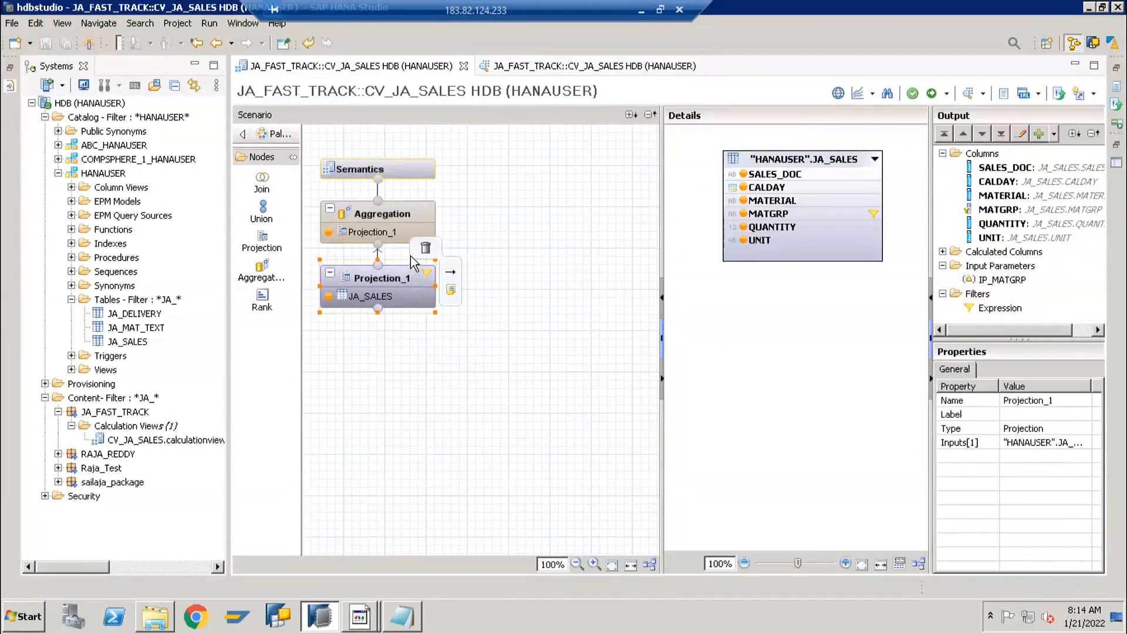
{"action": "left_click", "coordinate": [985, 285]}
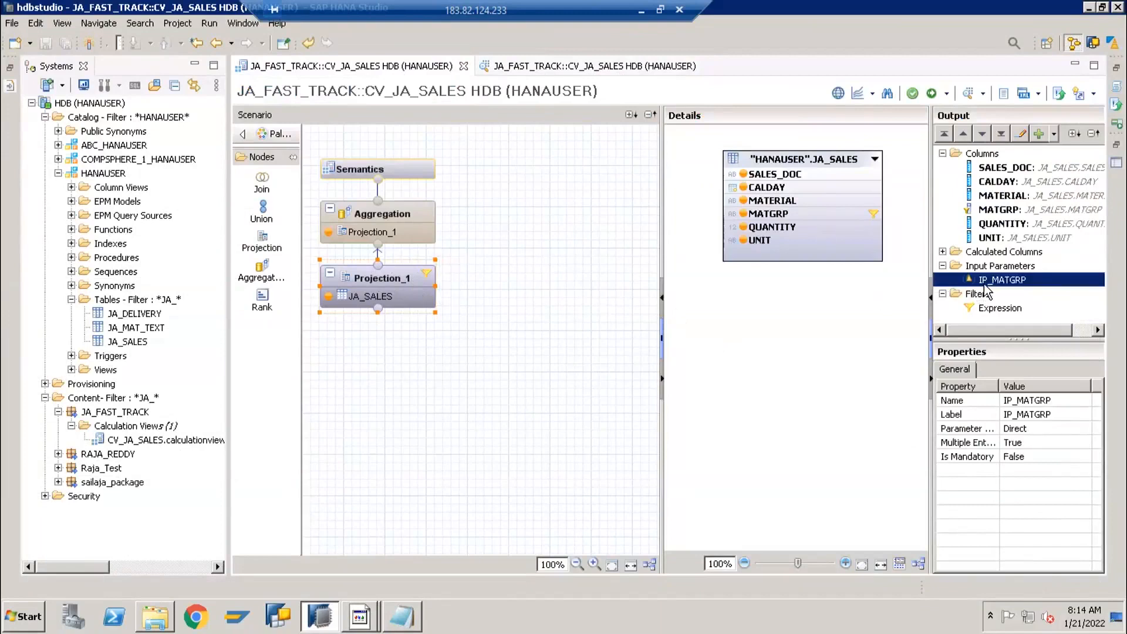
{"action": "left_click", "coordinate": [382, 276]}
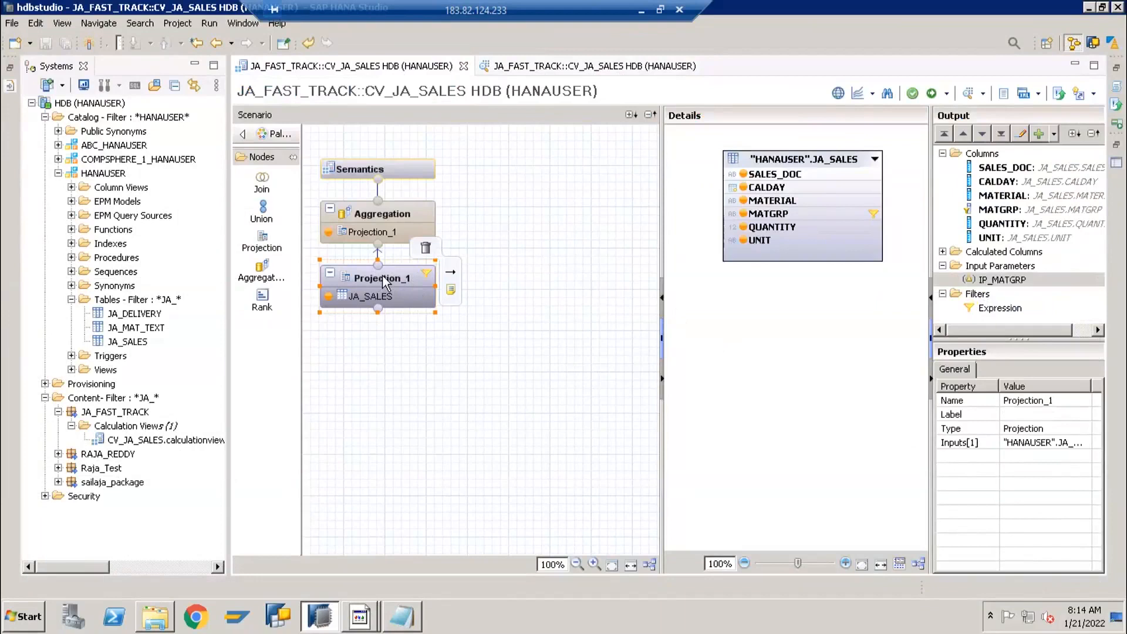
{"action": "left_click_drag", "start_coordinate": [492, 155], "coordinate": [328, 343]}
{"action": "left_click", "coordinate": [804, 216]}
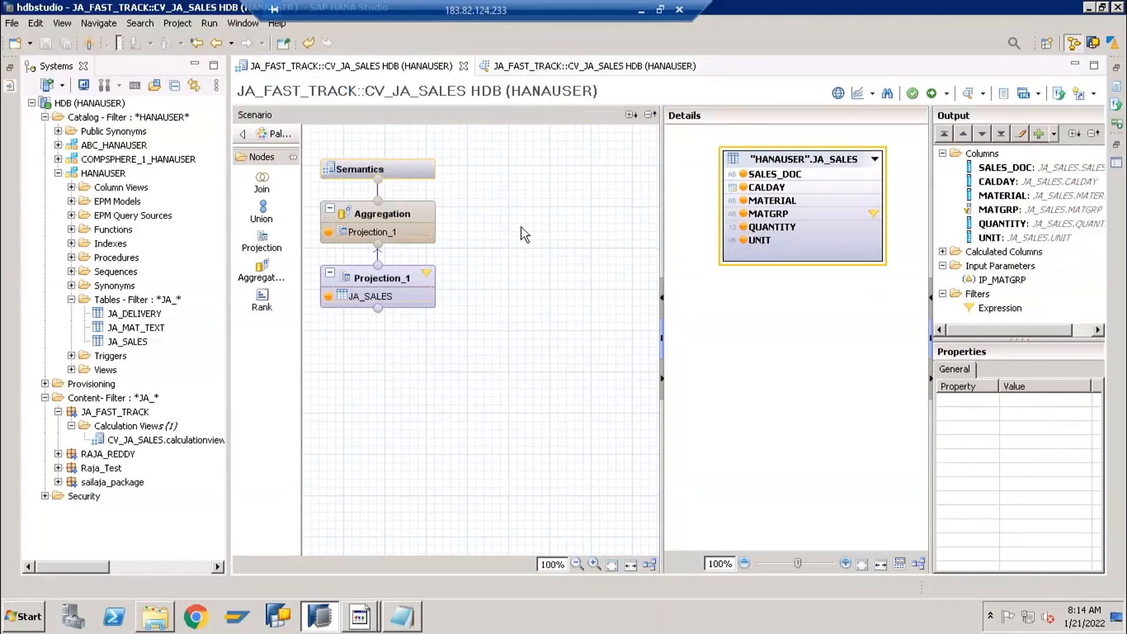
{"action": "left_click", "coordinate": [402, 169]}
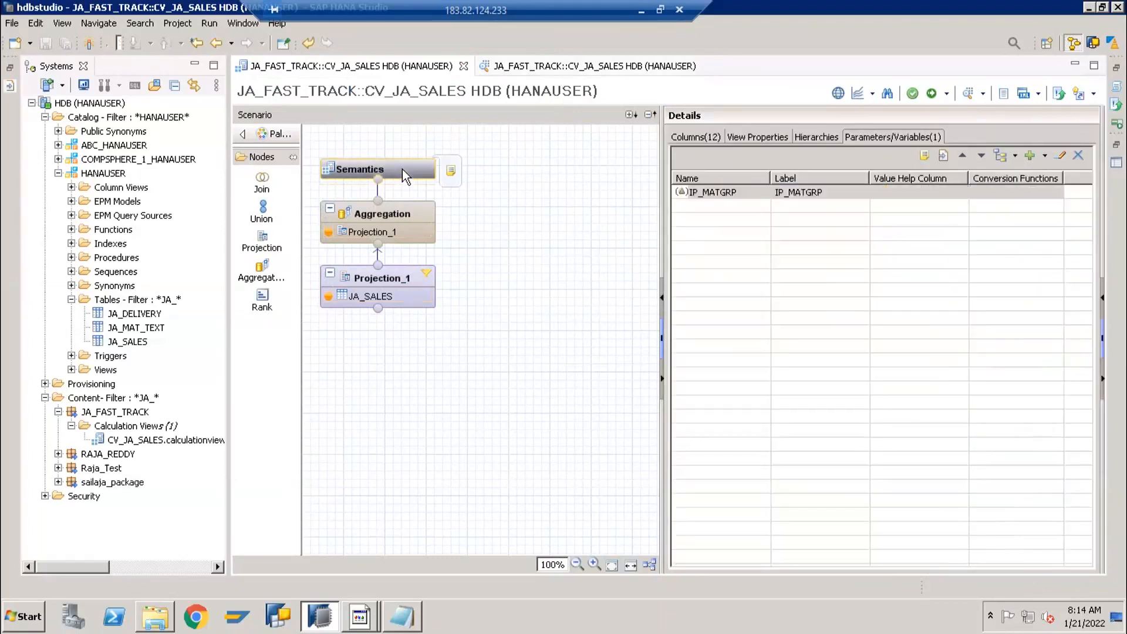
{"action": "left_click", "coordinate": [378, 283]}
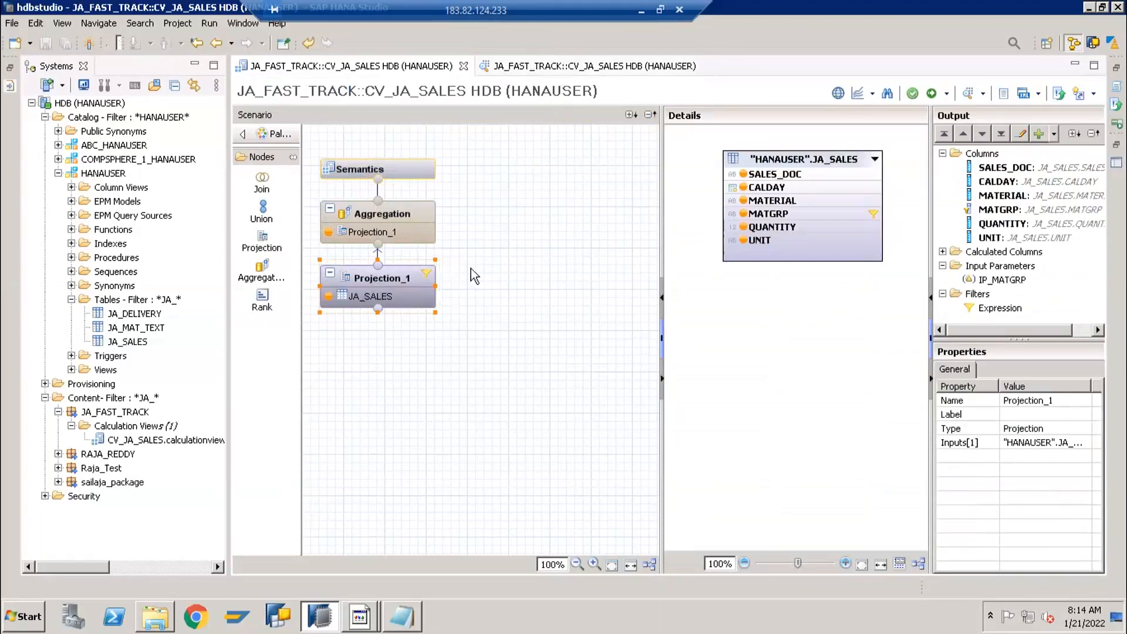
{"action": "left_click_drag", "start_coordinate": [516, 371], "coordinate": [317, 195]}
{"action": "left_click", "coordinate": [555, 399]}
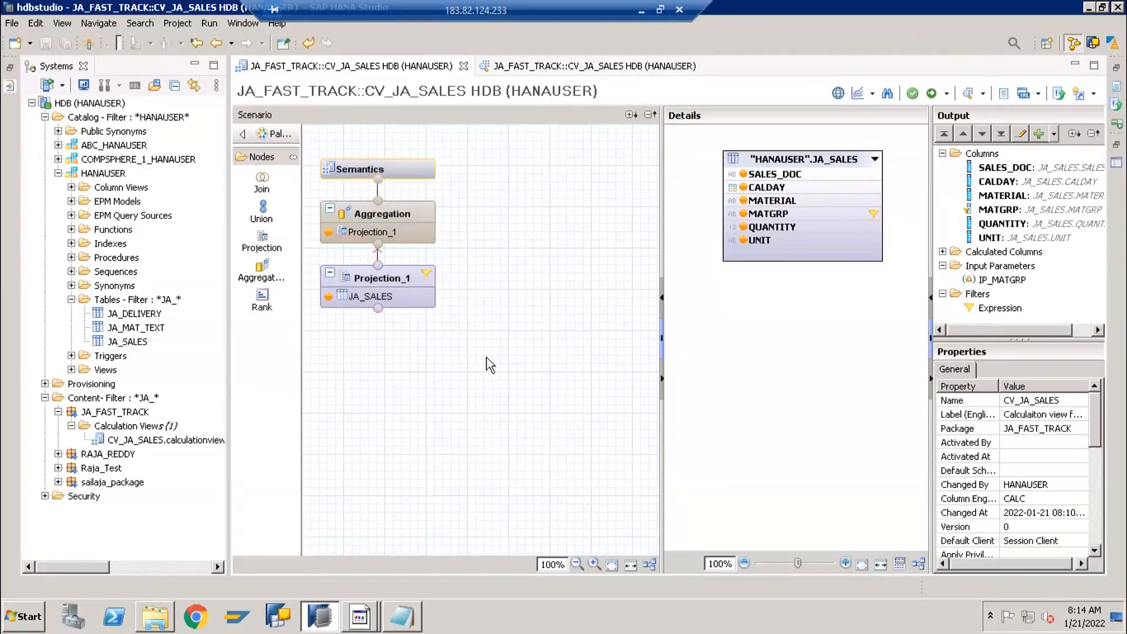
{"action": "left_click", "coordinate": [385, 283]}
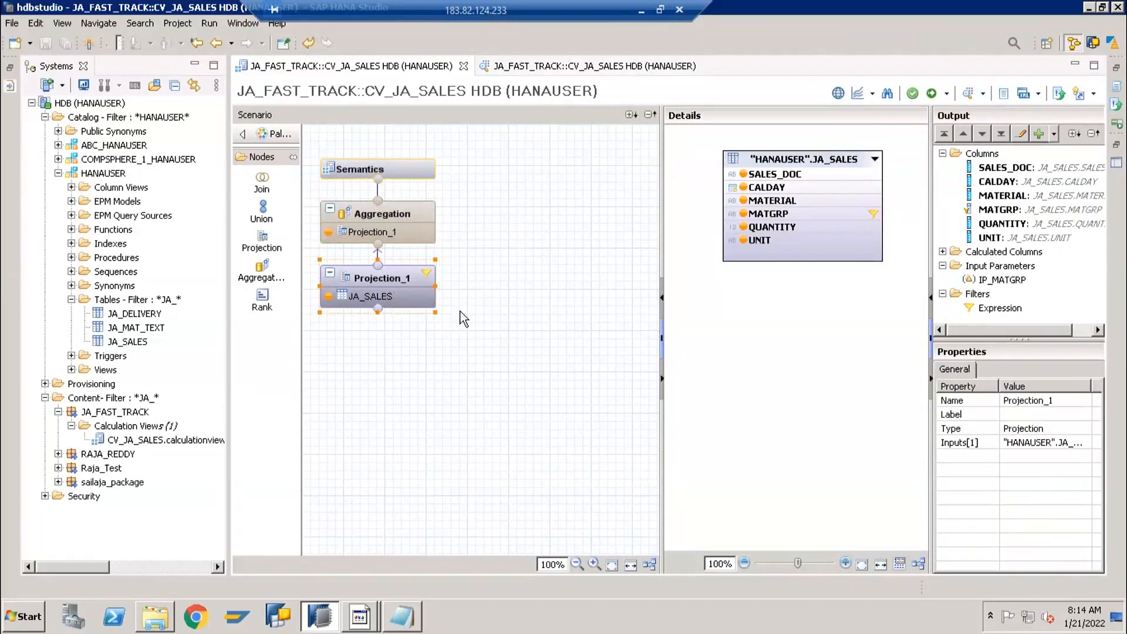
{"action": "left_click", "coordinate": [468, 352]}
{"action": "left_click_drag", "start_coordinate": [468, 347], "coordinate": [311, 259]}
{"action": "left_click", "coordinate": [381, 337]}
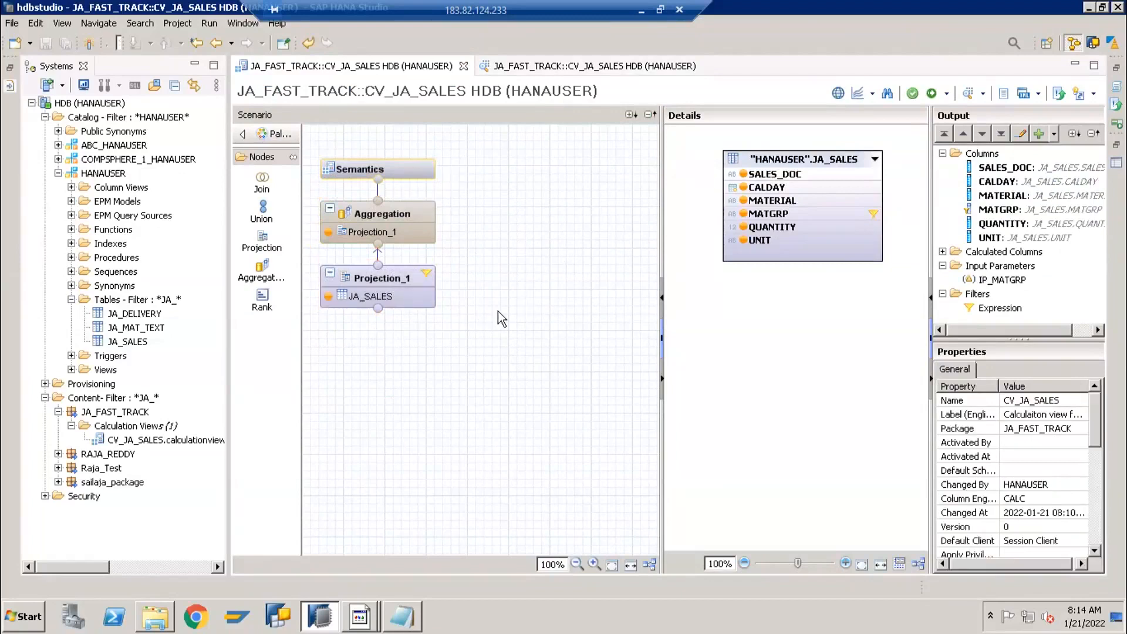
{"action": "left_click_drag", "start_coordinate": [452, 327], "coordinate": [314, 254]}
{"action": "left_click", "coordinate": [426, 371]}
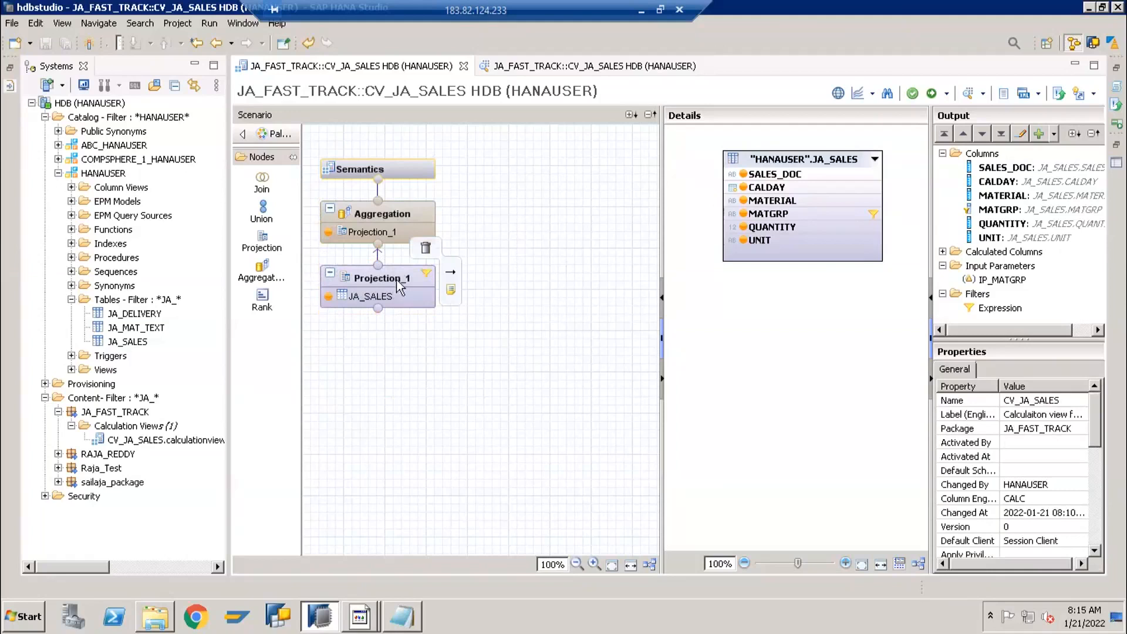
{"action": "left_click", "coordinate": [390, 283]}
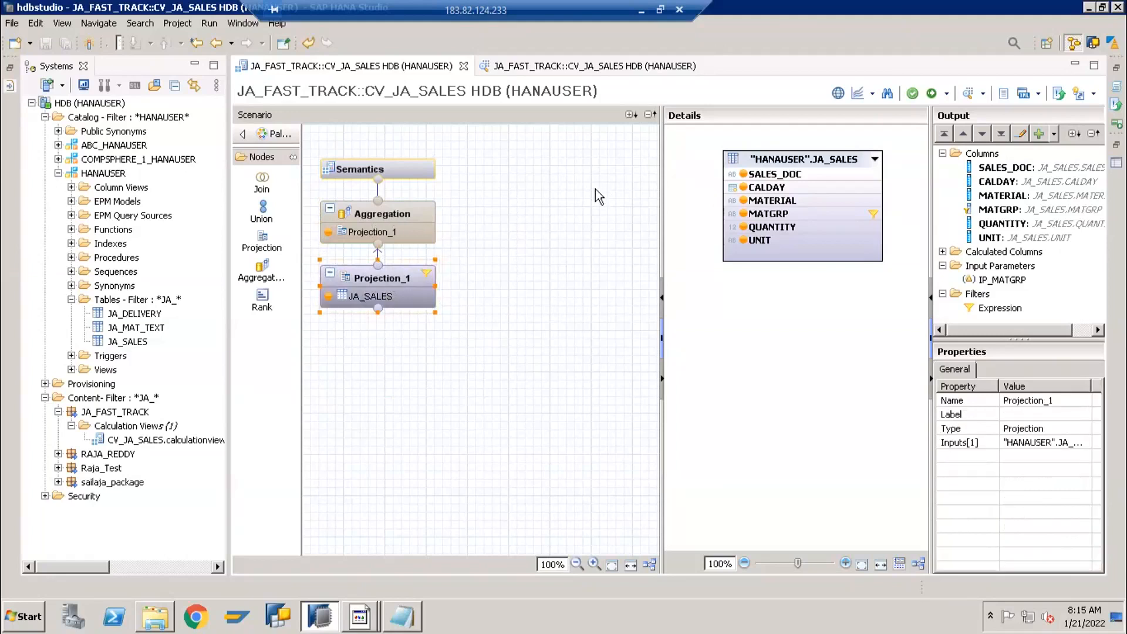
{"action": "left_click", "coordinate": [390, 276]}
{"action": "left_click", "coordinate": [378, 319]}
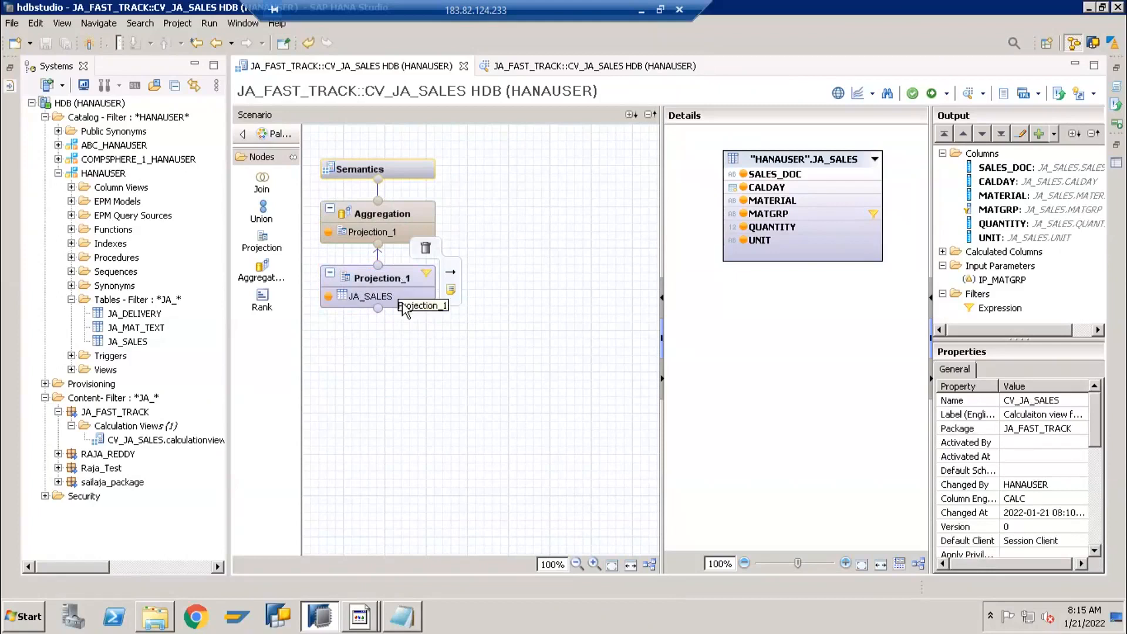
{"action": "mouse_move", "coordinate": [395, 282]}
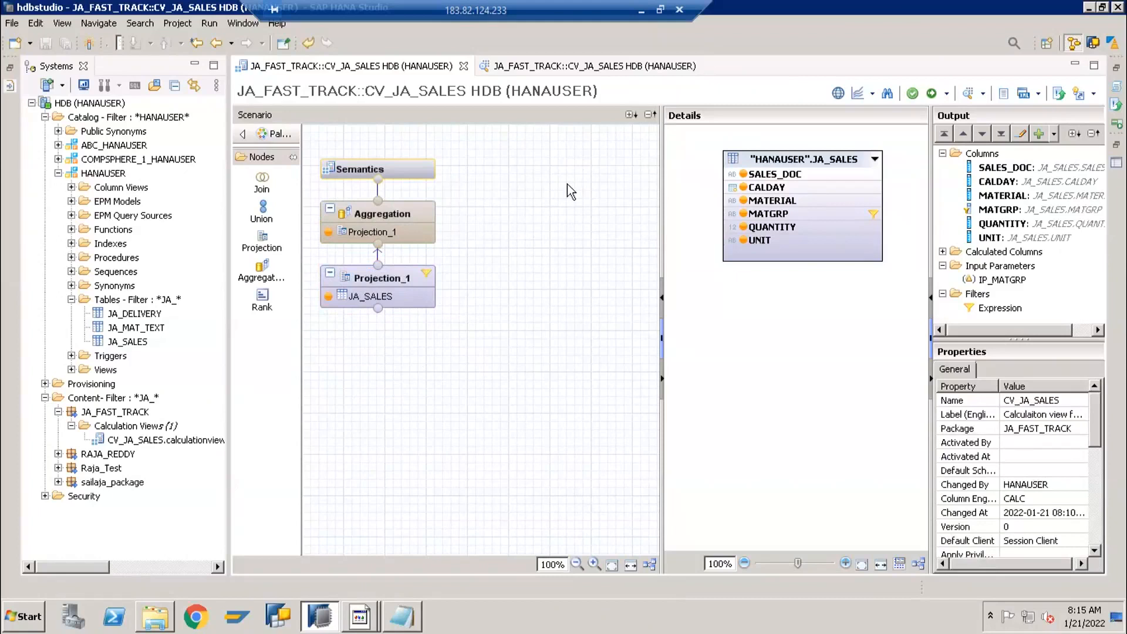
{"action": "left_click_drag", "start_coordinate": [501, 369], "coordinate": [459, 230]}
{"action": "left_click", "coordinate": [370, 289]}
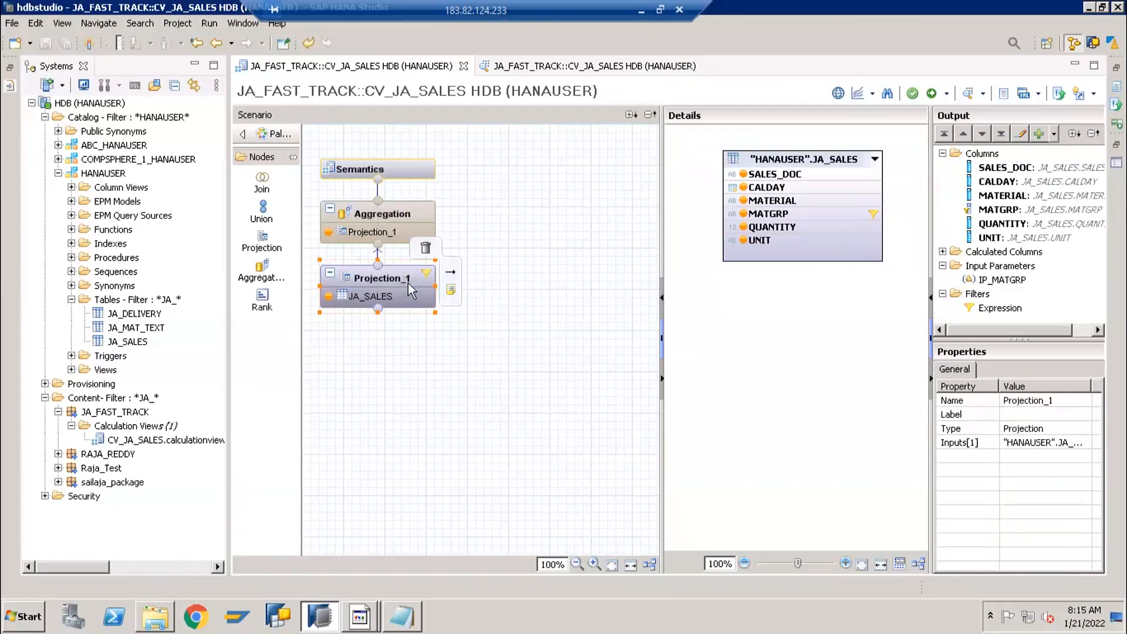
{"action": "left_click", "coordinate": [999, 310]}
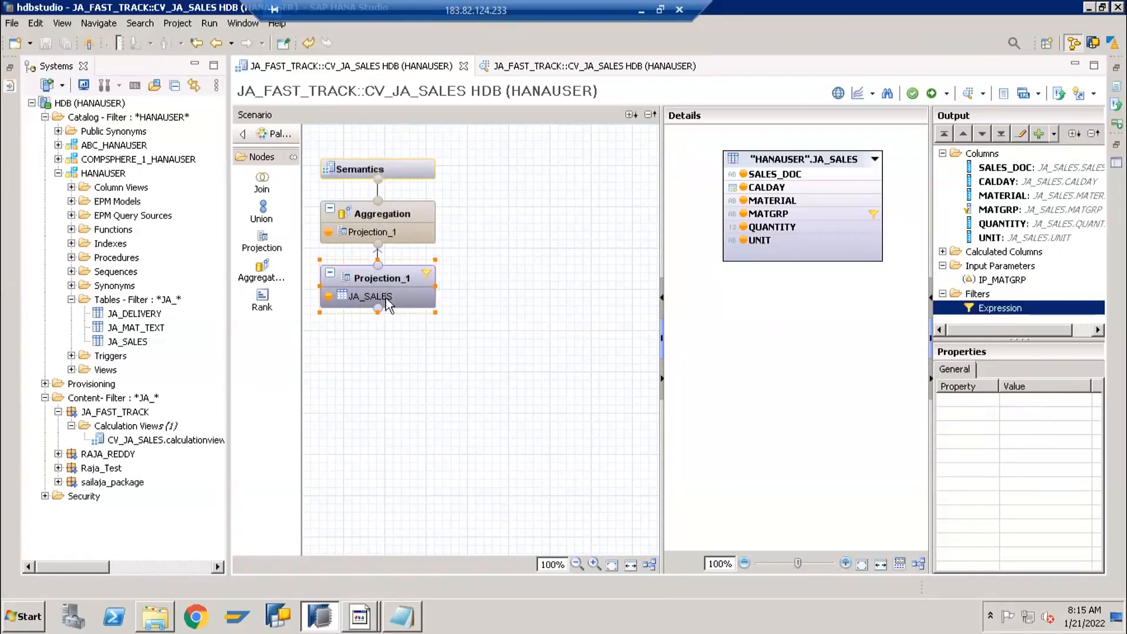
{"action": "left_click_drag", "start_coordinate": [504, 368], "coordinate": [309, 253]}
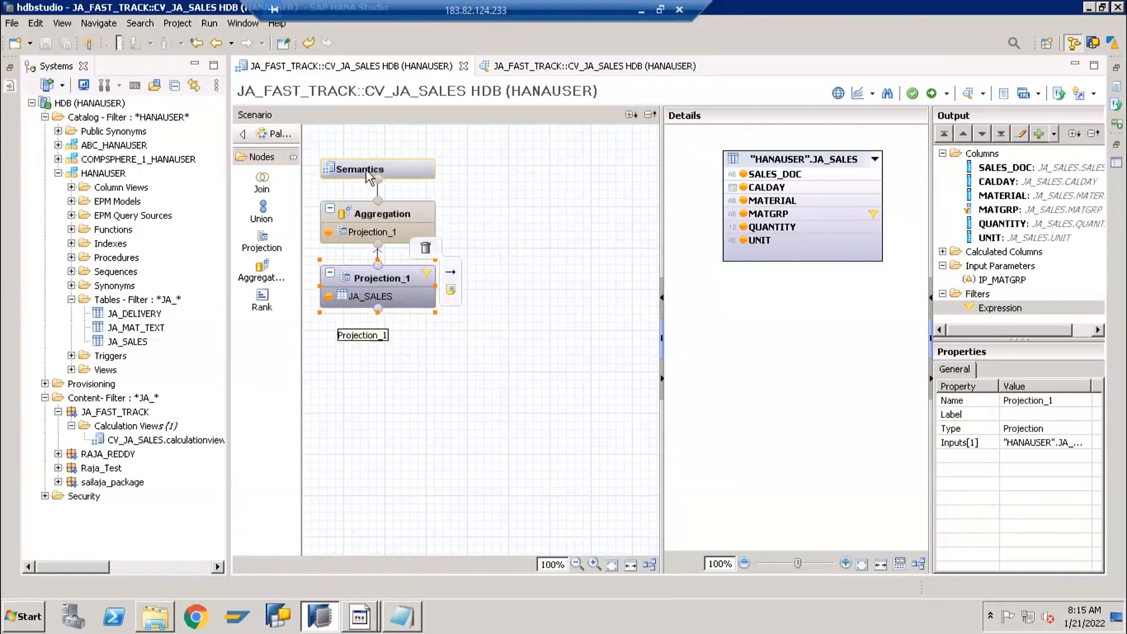
{"action": "left_click_drag", "start_coordinate": [510, 142], "coordinate": [326, 339]}
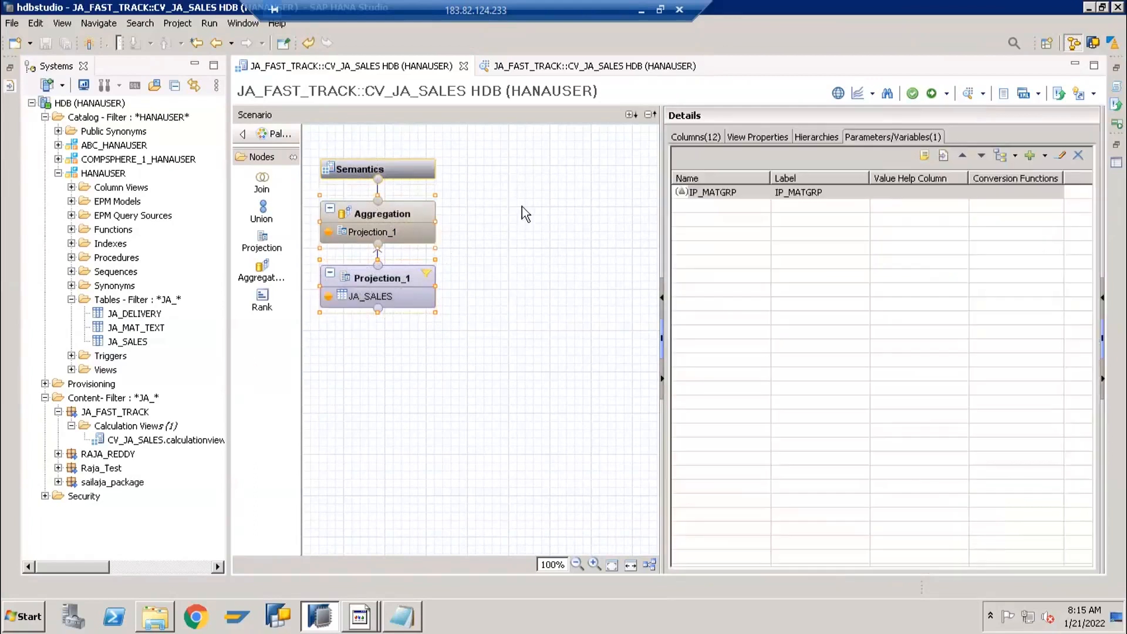
{"action": "left_click", "coordinate": [524, 200]}
Step: Review the definition of the IP_MATGRP input parameter in Projection_1 and close it without changes
{"action": "left_click", "coordinate": [374, 288]}
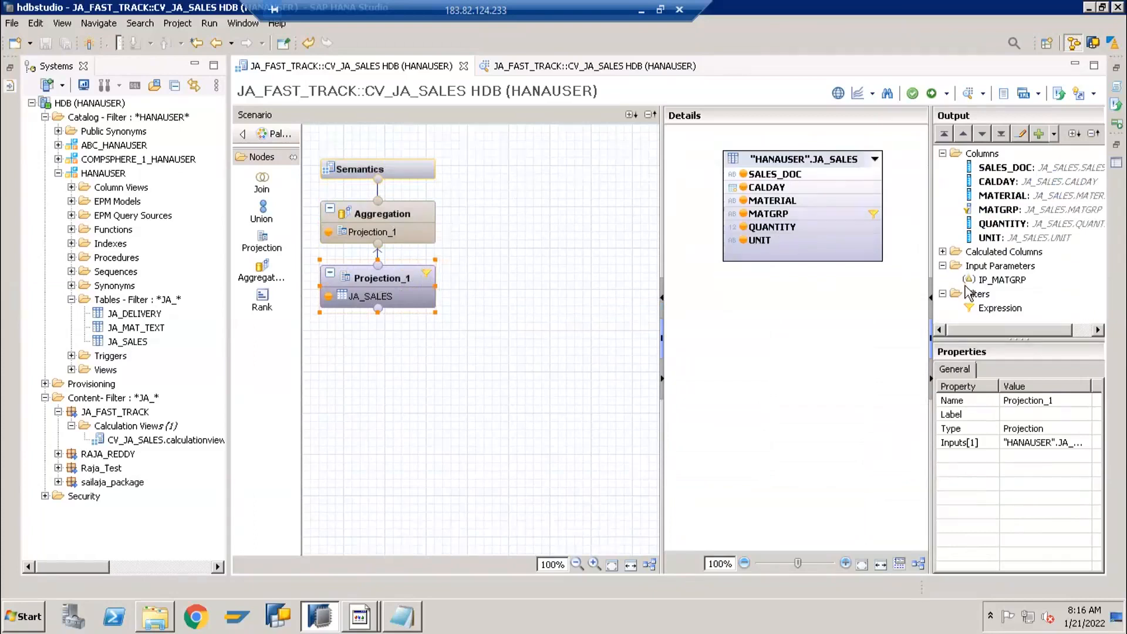
{"action": "left_click", "coordinate": [981, 282]}
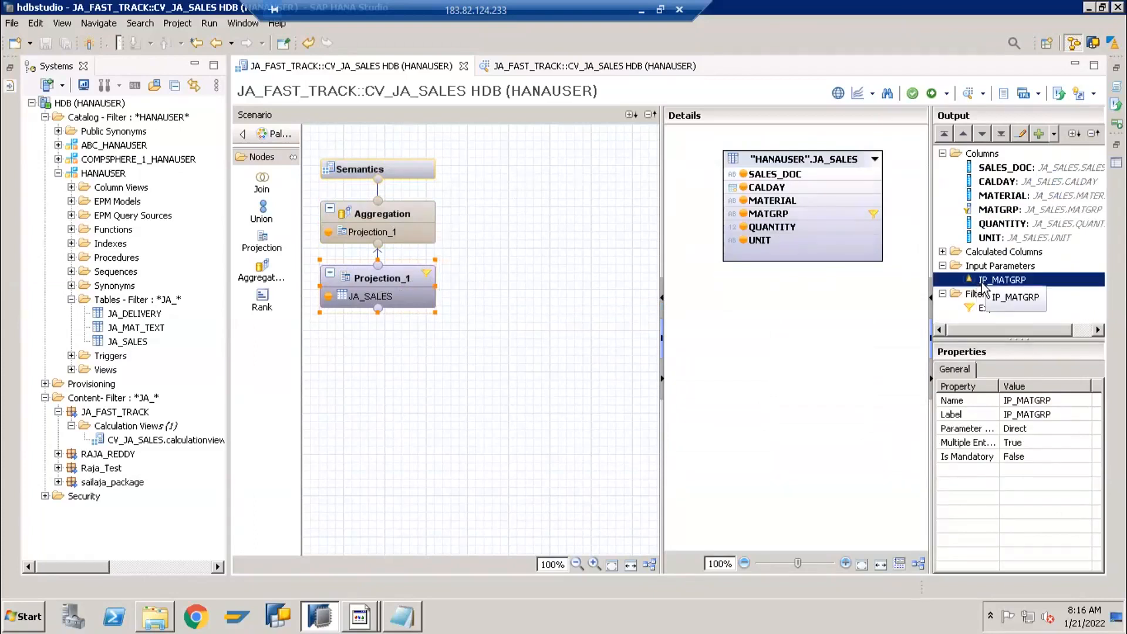
{"action": "double_click", "coordinate": [982, 283]}
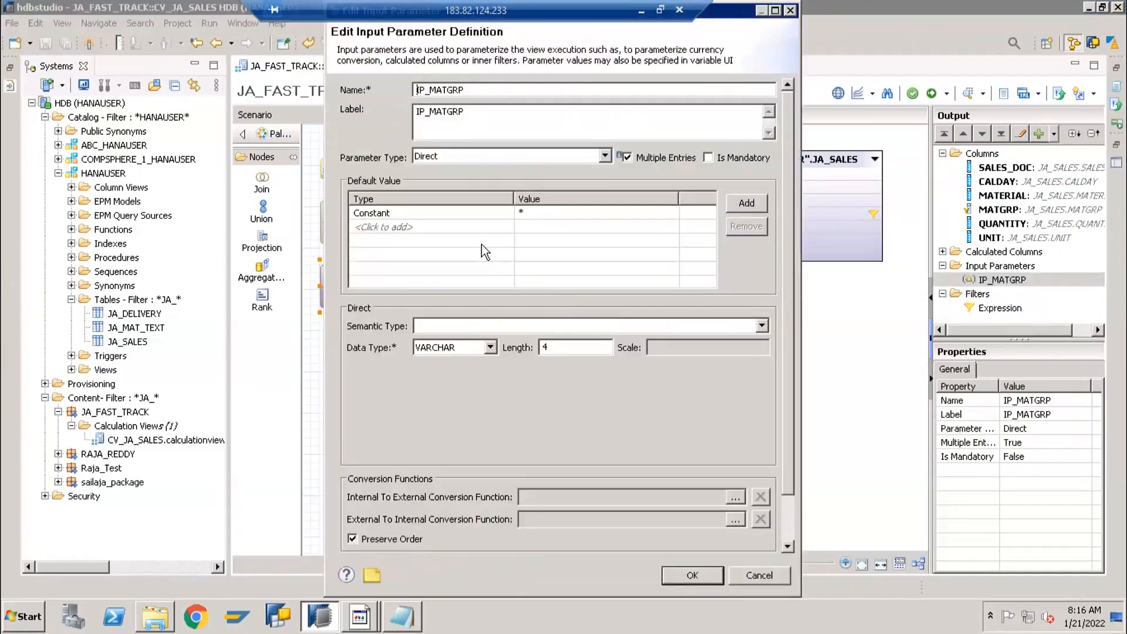
{"action": "left_click", "coordinate": [745, 573]}
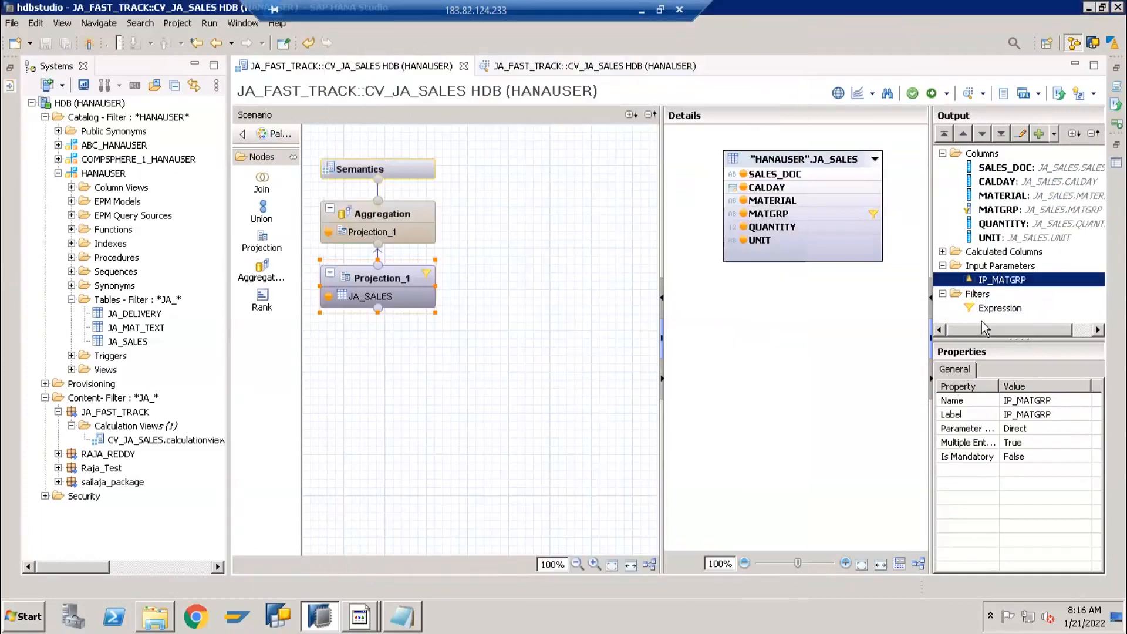
Step: Examine the Projection_1 filter expression and the Spatial Predicates functions, then return to the Semantics node's parameters
{"action": "double_click", "coordinate": [991, 308]}
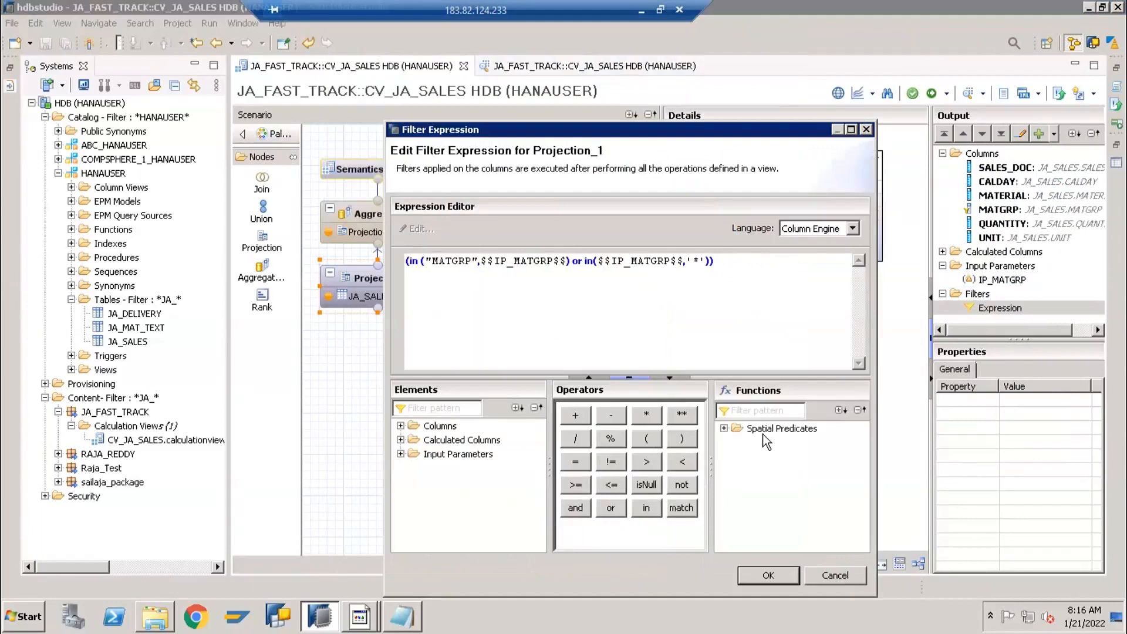
{"action": "left_click", "coordinate": [724, 428]}
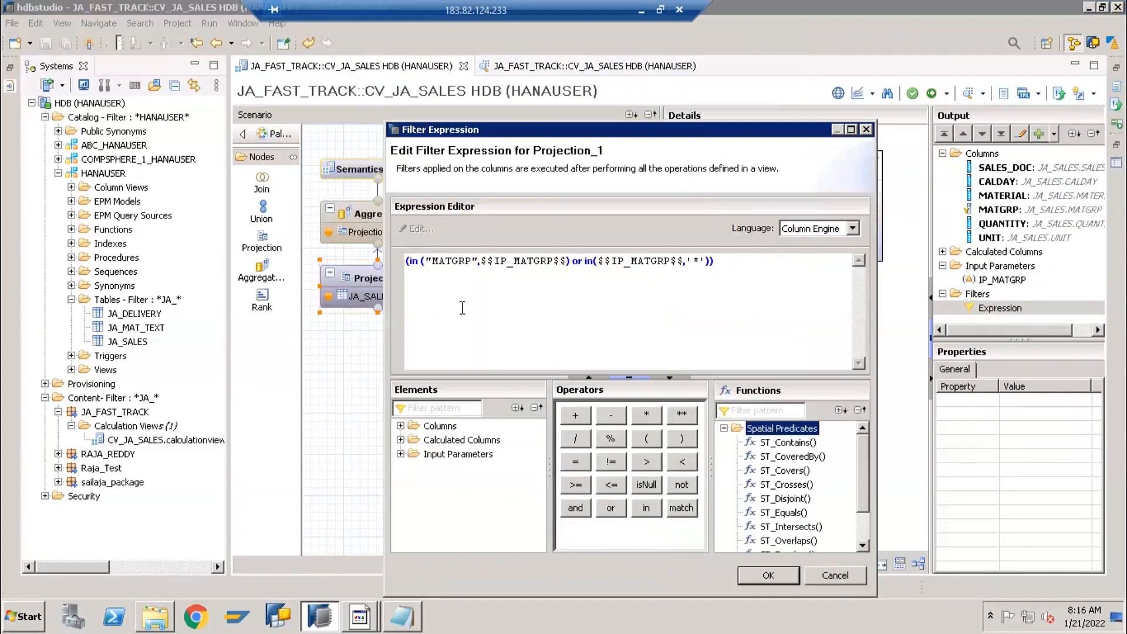
{"action": "left_click", "coordinate": [867, 131]}
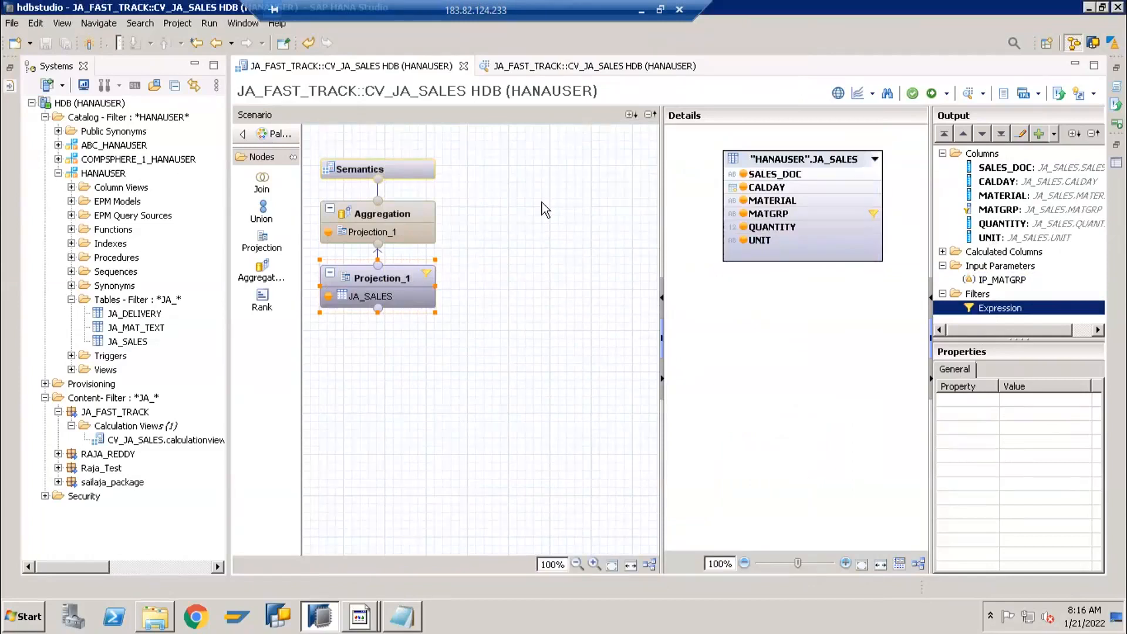
{"action": "mouse_move", "coordinate": [431, 276]}
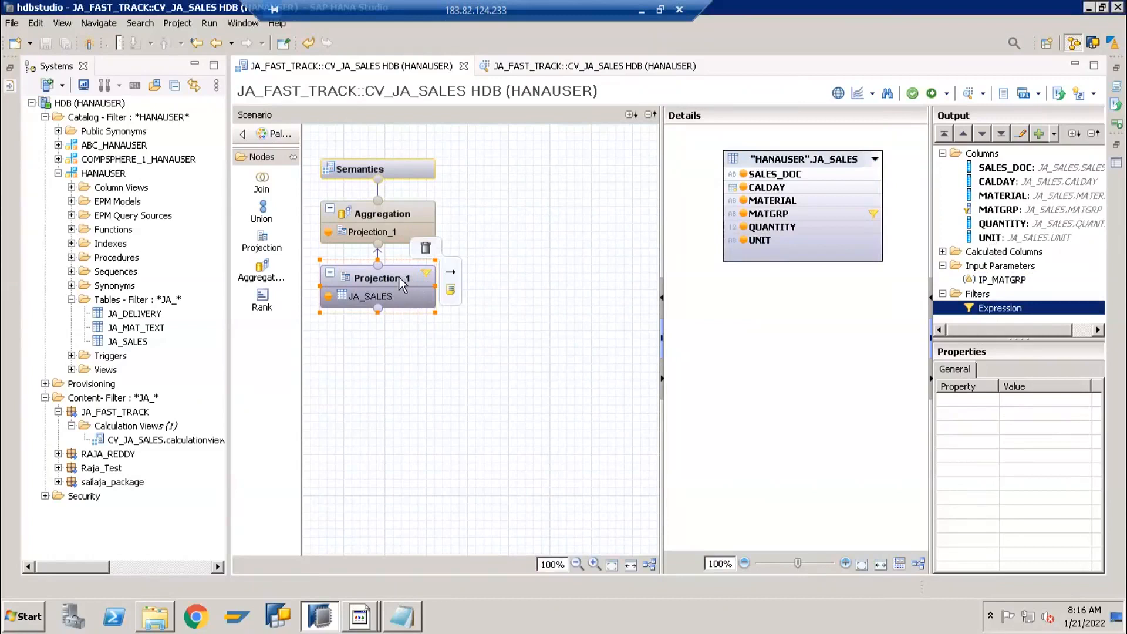
{"action": "left_click", "coordinate": [389, 171]}
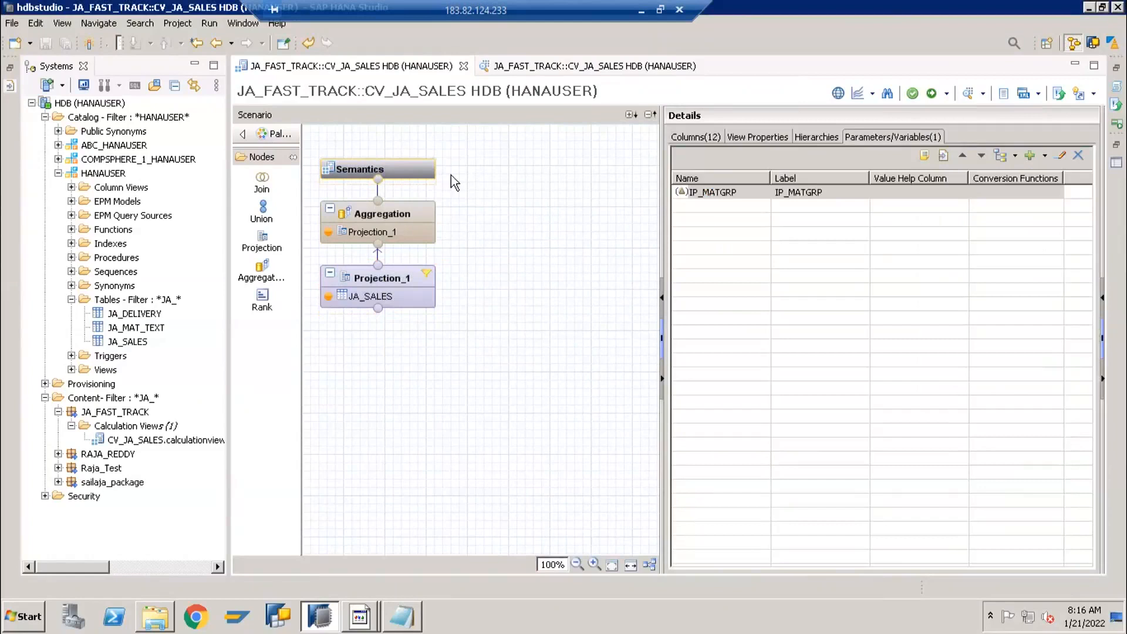
Step: Review the CV_JA_SALES raw data preview, checking its row limit and the row for sales document 1004
{"action": "left_click", "coordinate": [547, 66]}
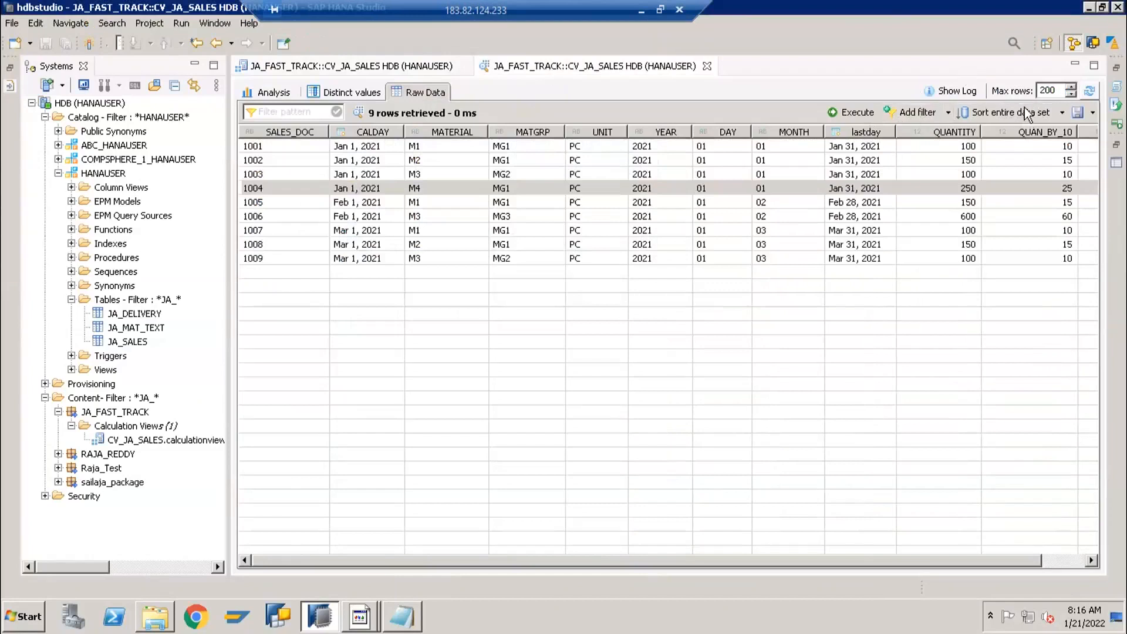
{"action": "double_click", "coordinate": [1057, 94]}
{"action": "left_click", "coordinate": [532, 187]}
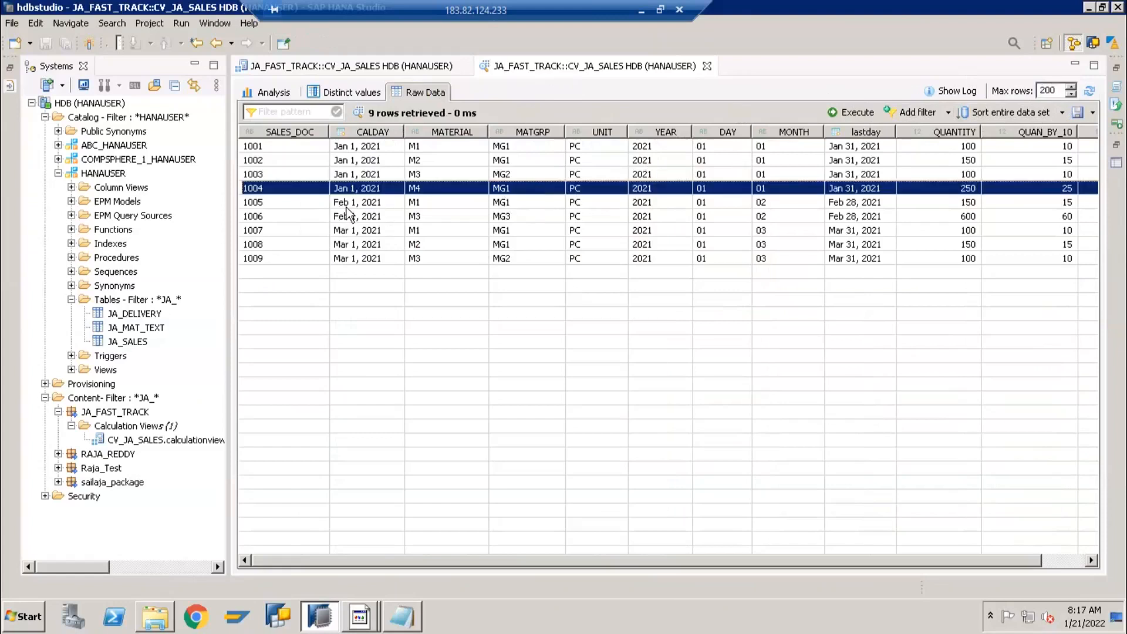
Step: Open a new SQL console from the Column Views folder of the HANAUSER schema
{"action": "left_click", "coordinate": [115, 188]}
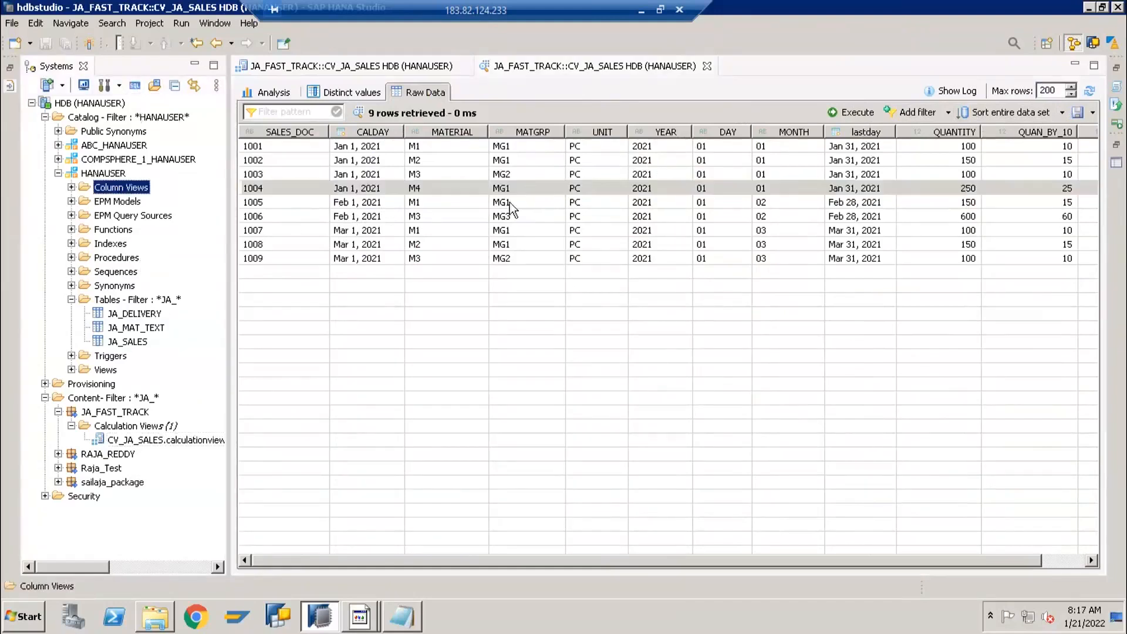
{"action": "left_click", "coordinate": [134, 89]}
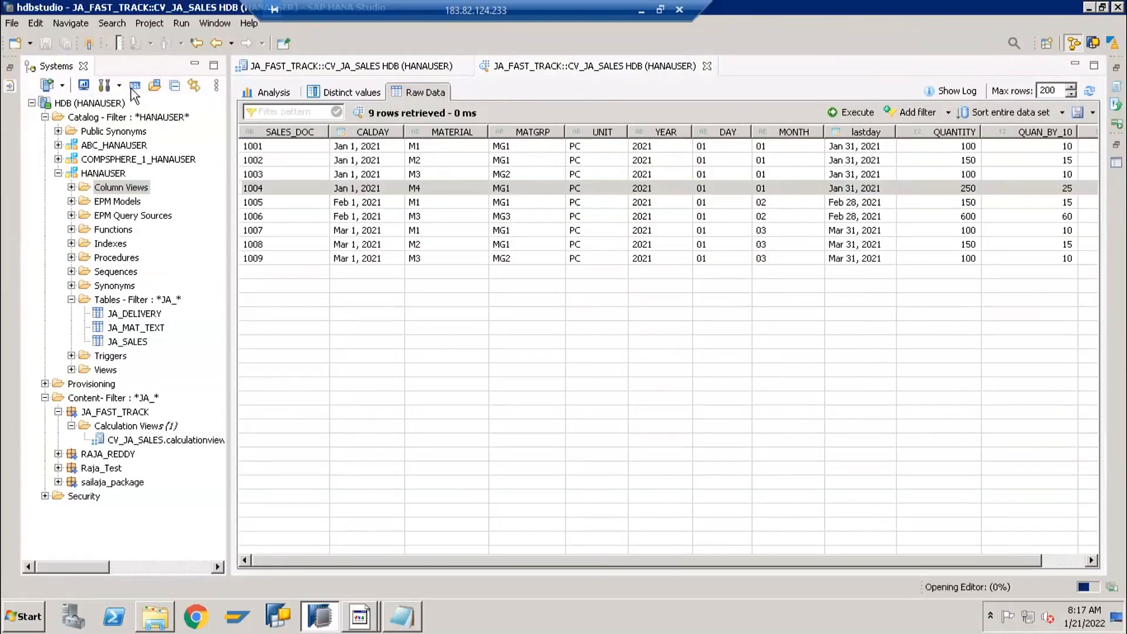
Step: Look over the raw data preview again and select the Aggregation and Projection_1 nodes in the calculation view
{"action": "left_click", "coordinate": [516, 69]}
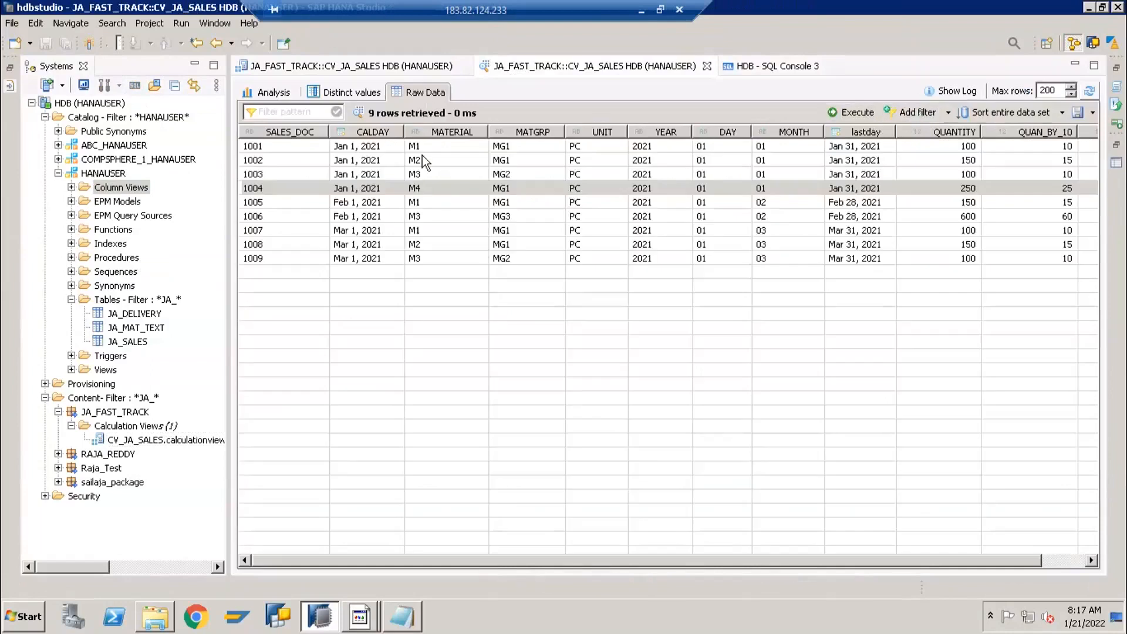
{"action": "left_click", "coordinate": [354, 74]}
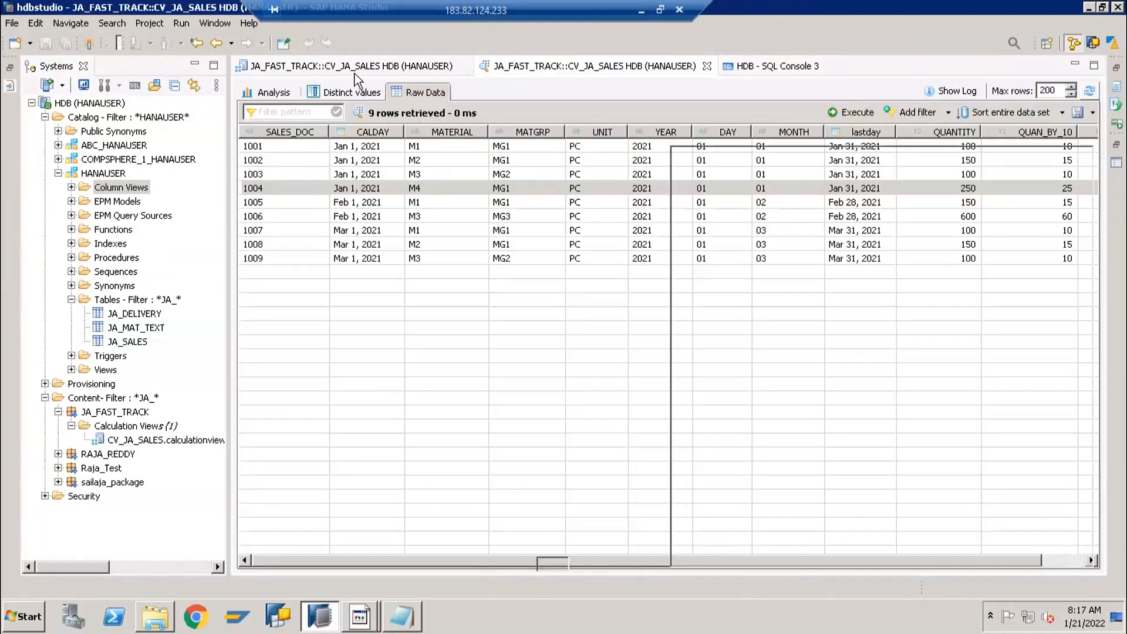
{"action": "left_click_drag", "start_coordinate": [491, 152], "coordinate": [308, 350]}
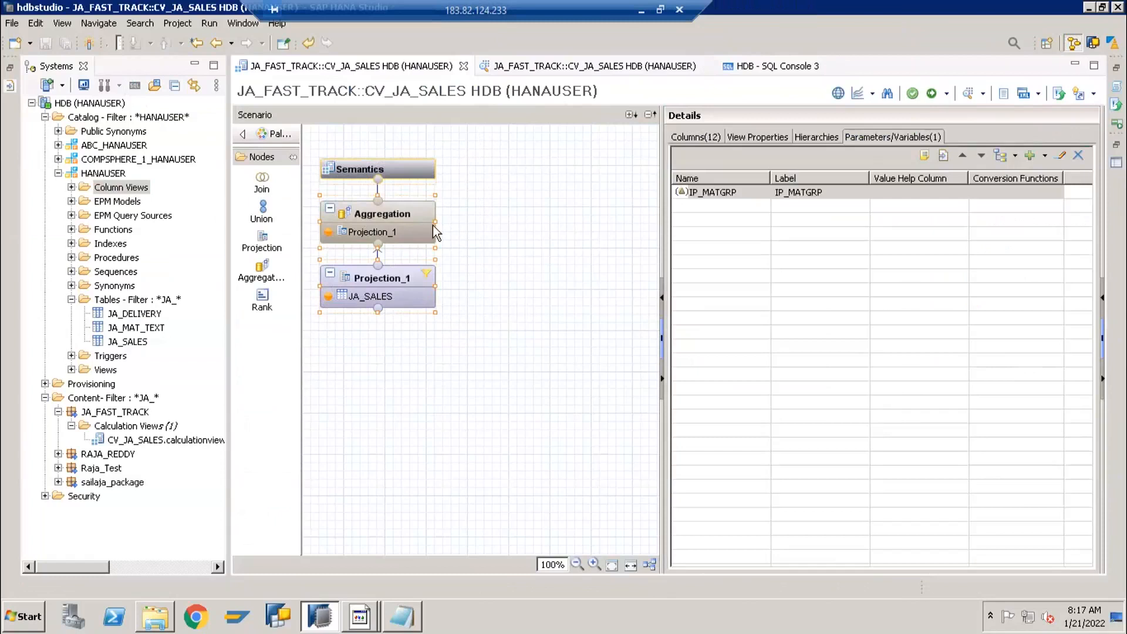
Step: Copy the latest generated SELECT statement, with its IP_MATGRP placeholder, from the data preview's log
{"action": "left_click", "coordinate": [600, 68]}
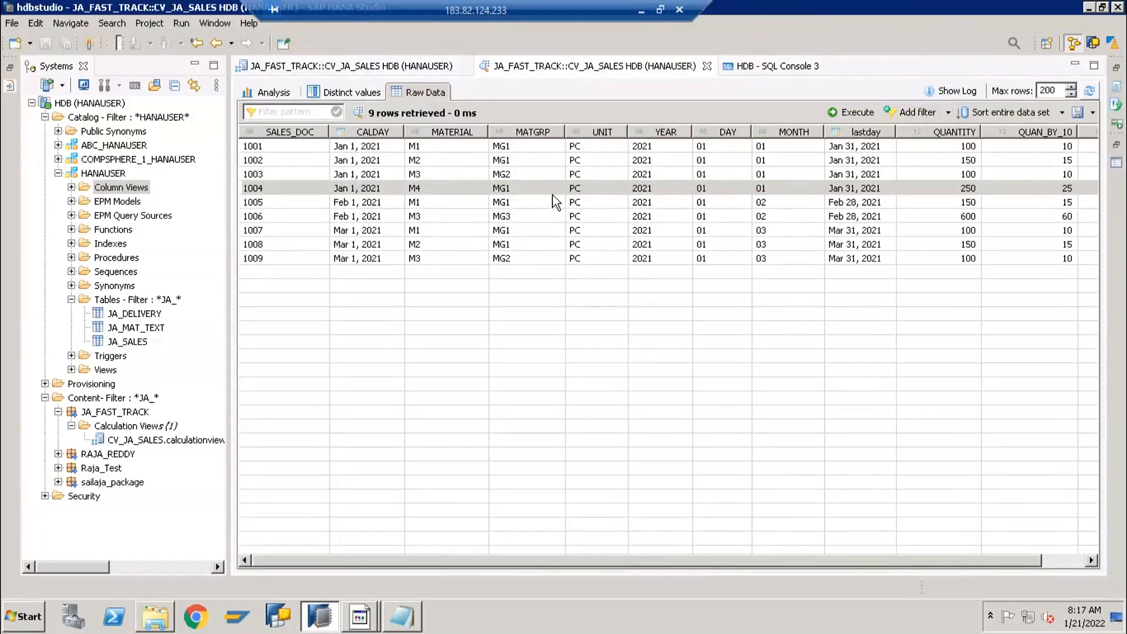
{"action": "left_click", "coordinate": [951, 92]}
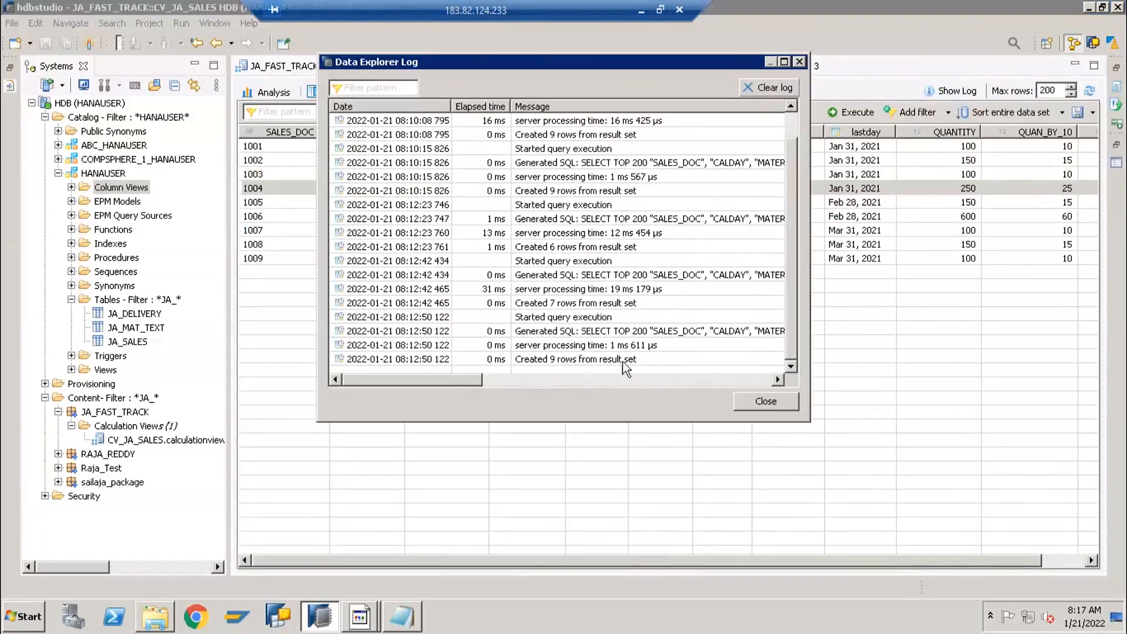
{"action": "double_click", "coordinate": [639, 332]}
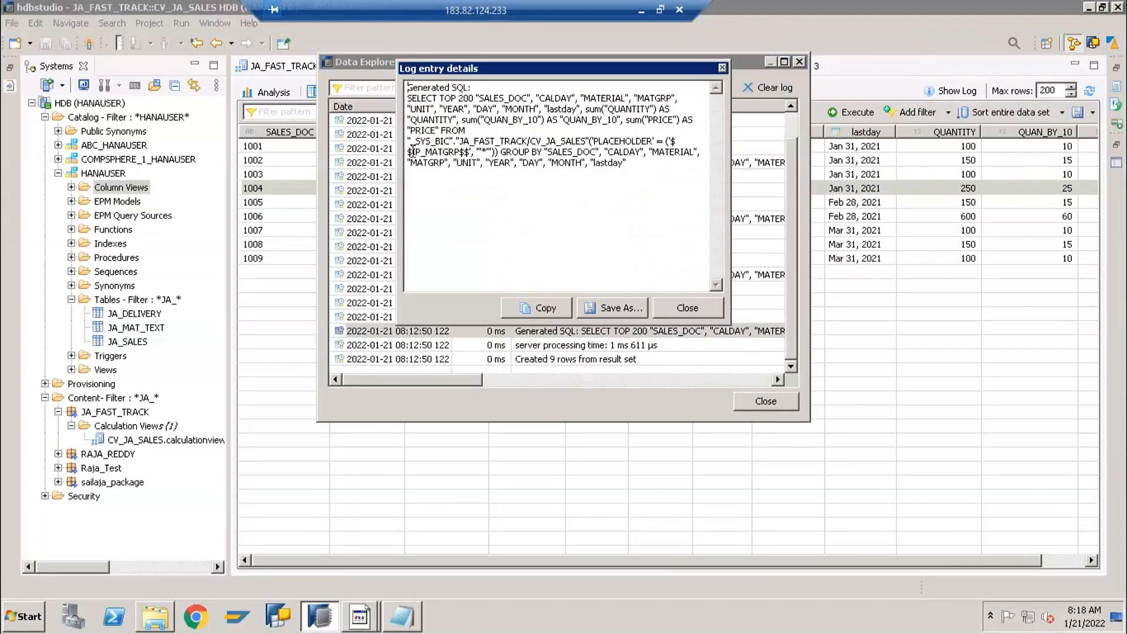
{"action": "left_click_drag", "start_coordinate": [410, 151], "coordinate": [487, 151]}
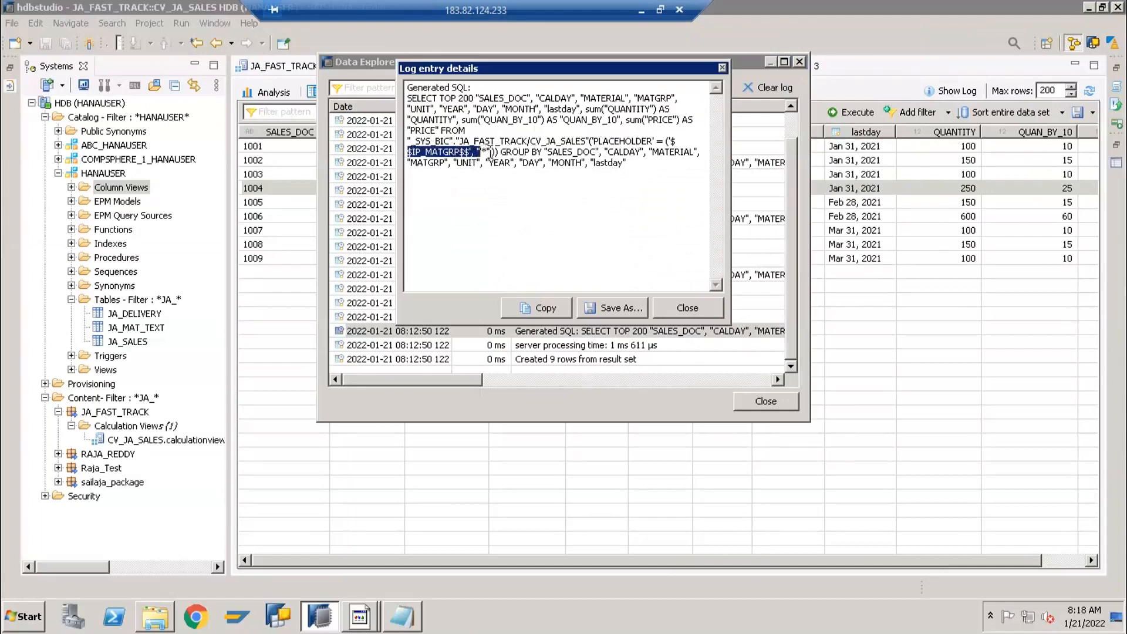
{"action": "left_click", "coordinate": [503, 183]}
{"action": "left_click", "coordinate": [543, 309]}
{"action": "left_click", "coordinate": [690, 310]}
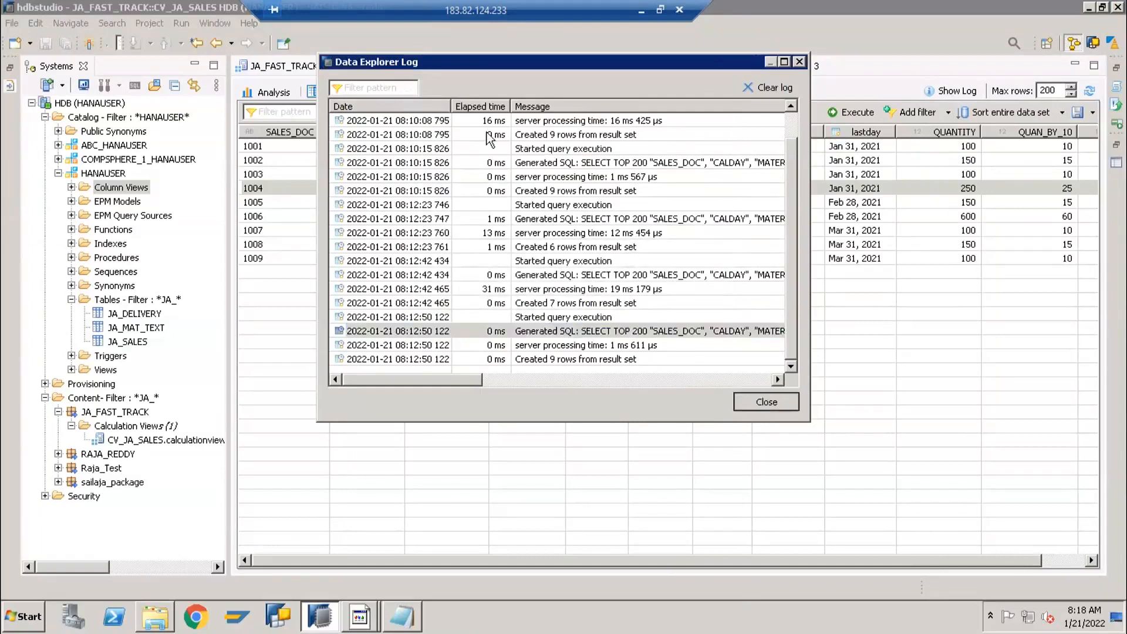
Step: Close the preview log and paste the copied query into SQL Console 3
{"action": "key", "text": "Escape"}
{"action": "left_click", "coordinate": [743, 68]}
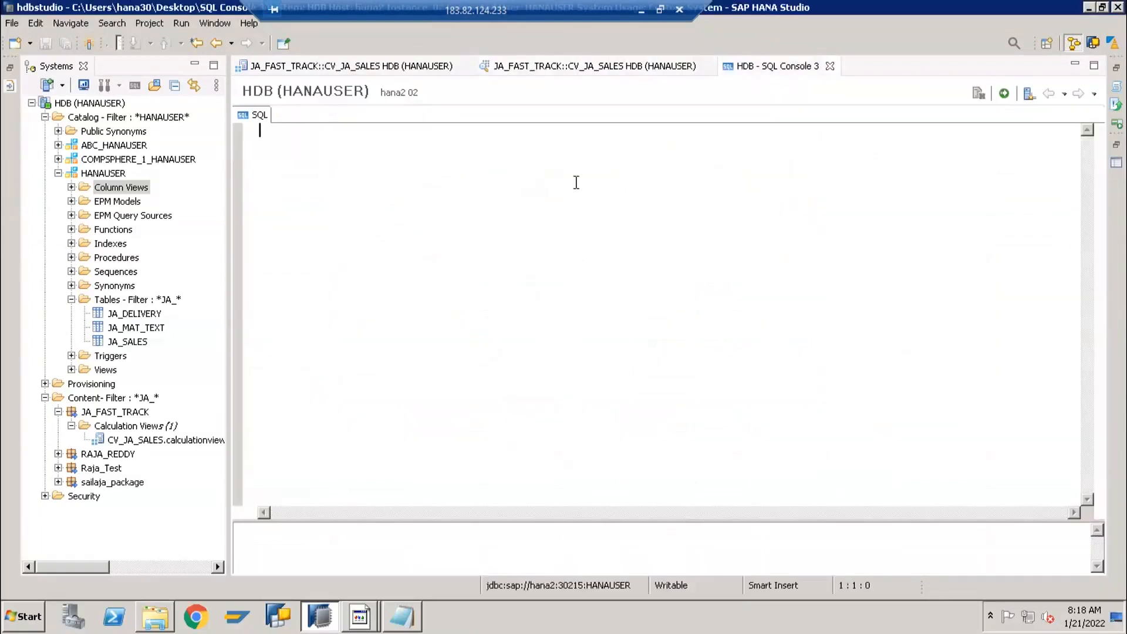
{"action": "key", "text": "ctrl+v"}
{"action": "scroll", "coordinate": [367, 130], "scroll_direction": "left", "scroll_amount": 10}
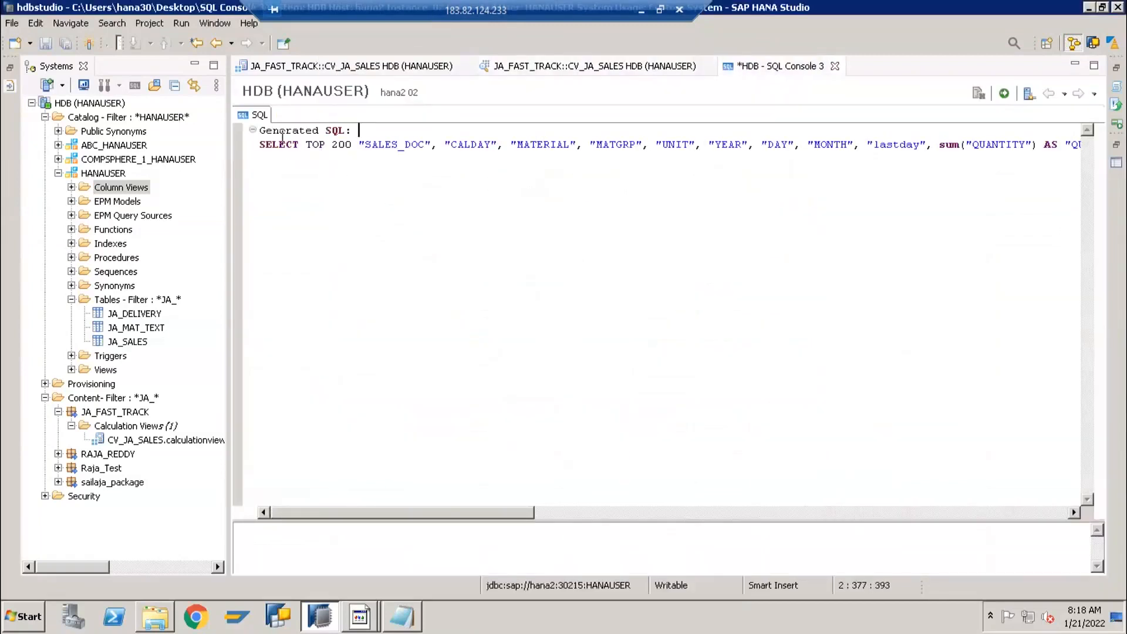
Step: Remove the "Generated SQL:" heading above the SELECT statement and execute the query
{"action": "left_click_drag", "start_coordinate": [359, 130], "coordinate": [241, 142]}
{"action": "key", "text": "Delete"}
{"action": "left_click", "coordinate": [279, 144]}
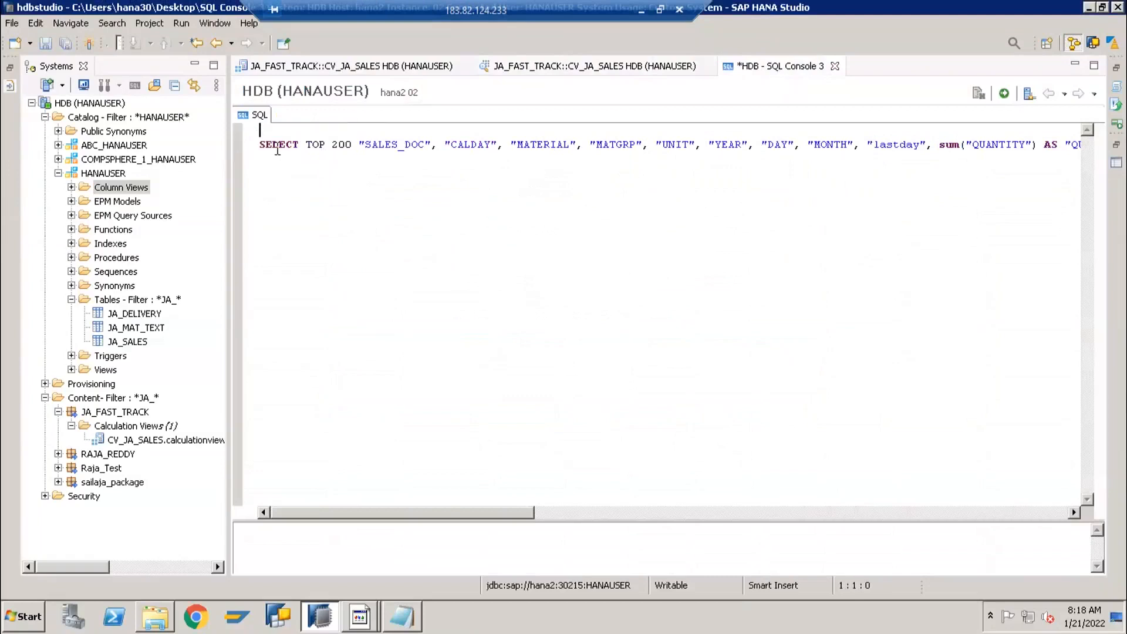
{"action": "left_click", "coordinate": [1004, 93]}
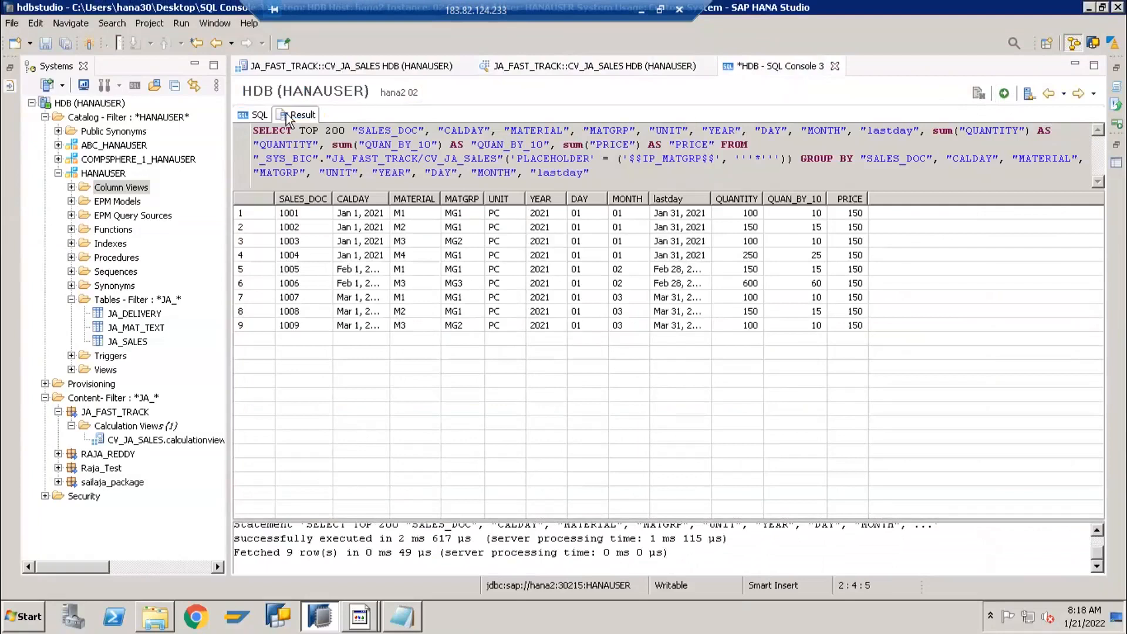
Step: Delete TOP 200 from the SELECT statement, execute the query again, and return to the SQL text
{"action": "left_click", "coordinate": [257, 115]}
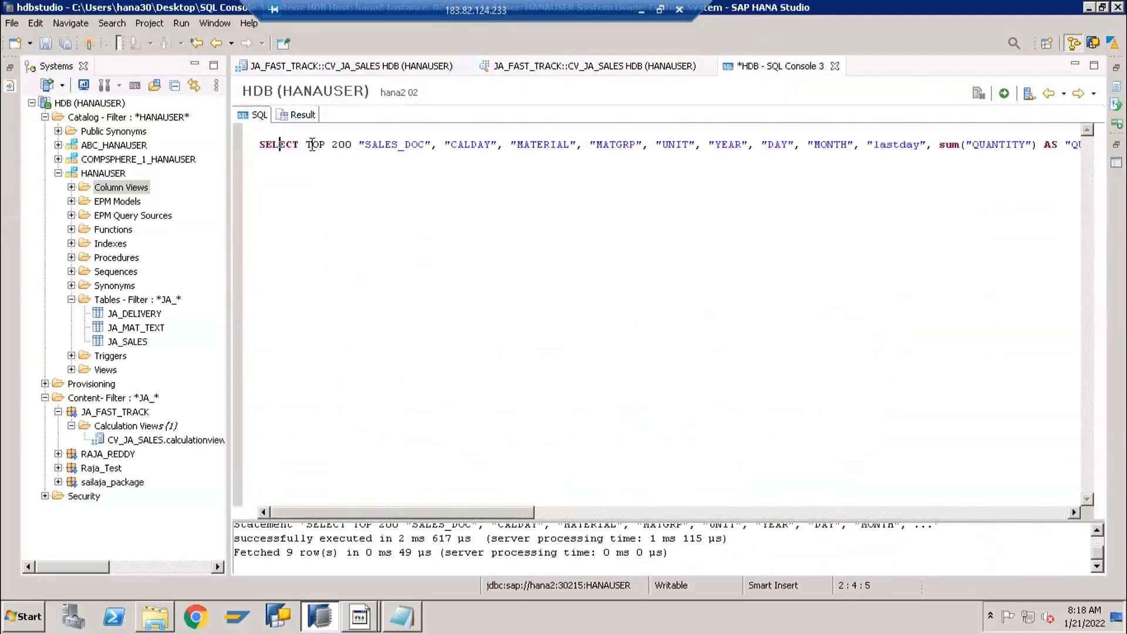
{"action": "left_click_drag", "start_coordinate": [305, 145], "coordinate": [354, 145]}
{"action": "key", "text": "Delete"}
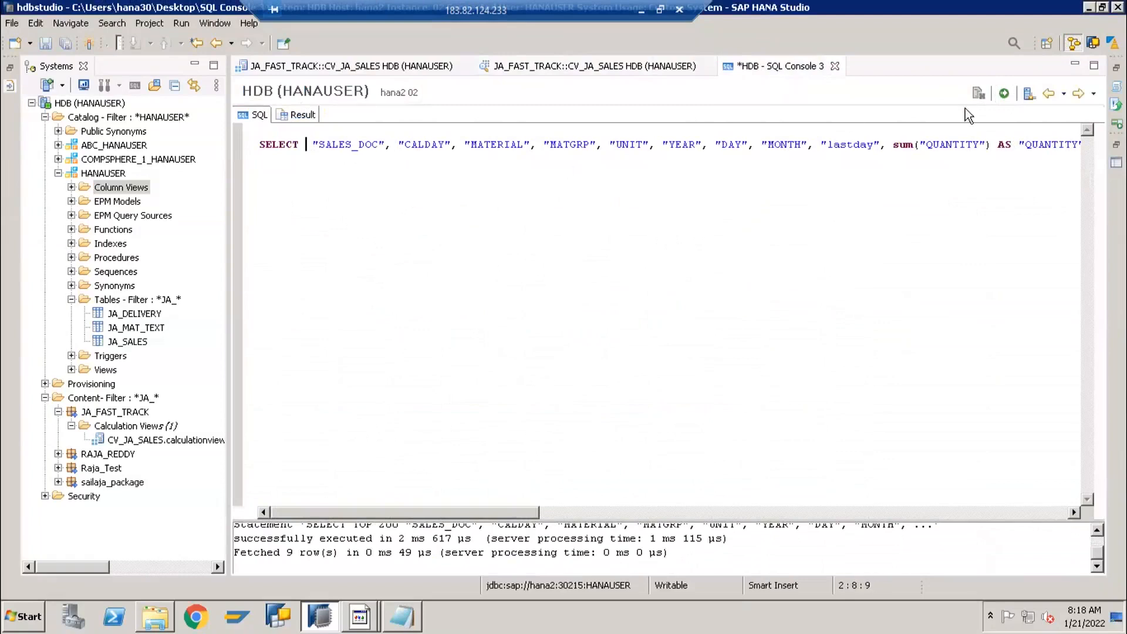
{"action": "key", "text": "F8"}
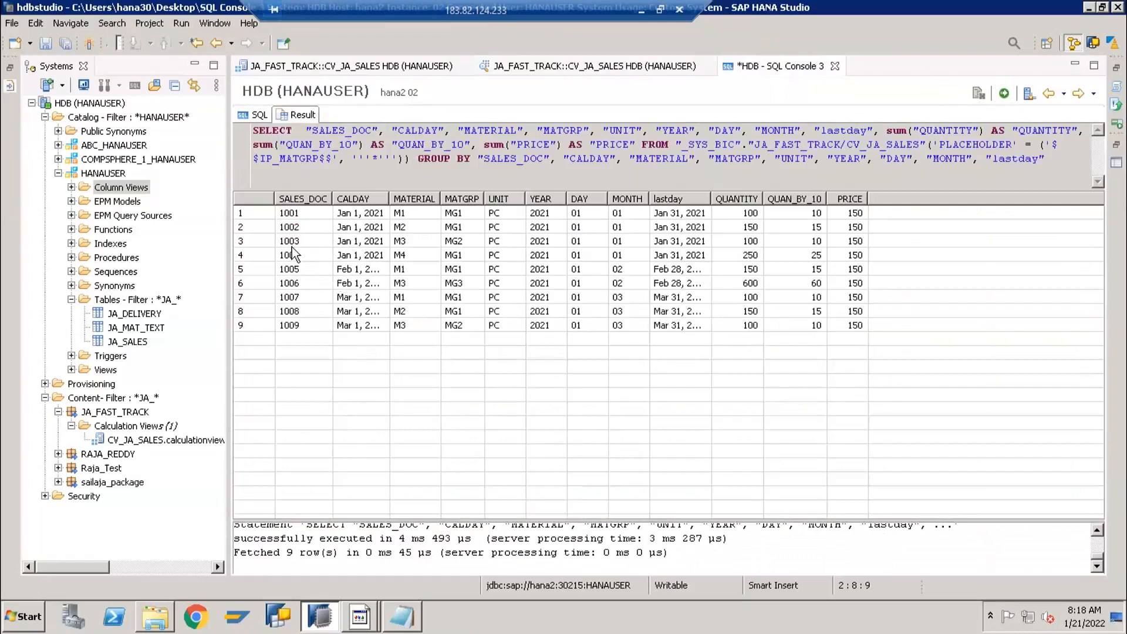
{"action": "left_click", "coordinate": [260, 115]}
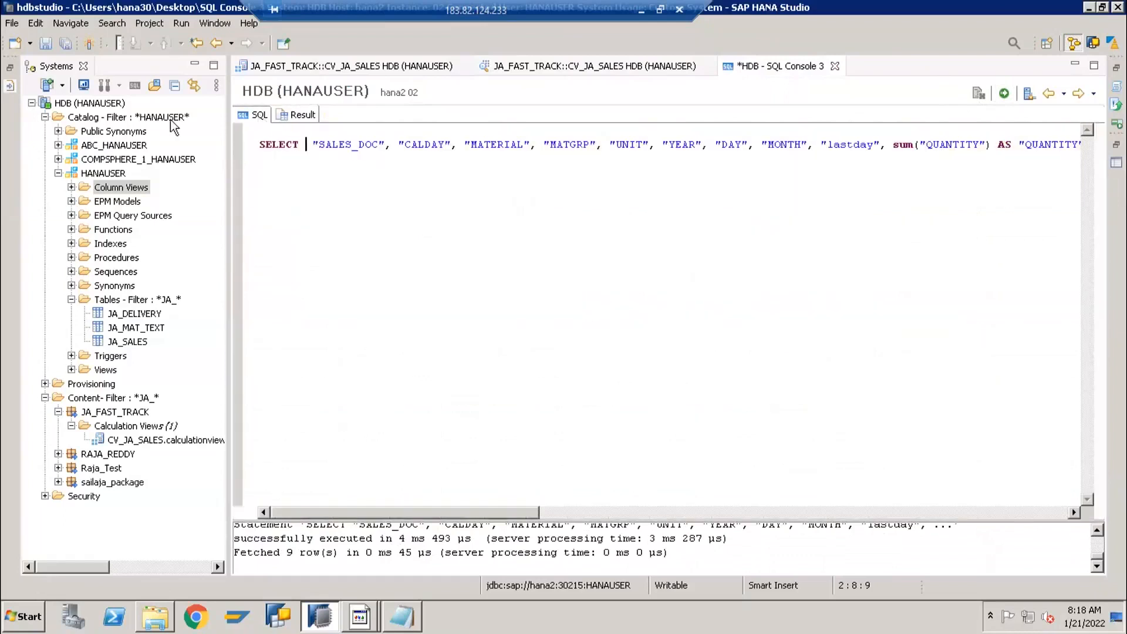
Step: Try to view the properties of SQL Console 3, then return to the CV_JA_SALES calculation view
{"action": "left_click", "coordinate": [12, 23]}
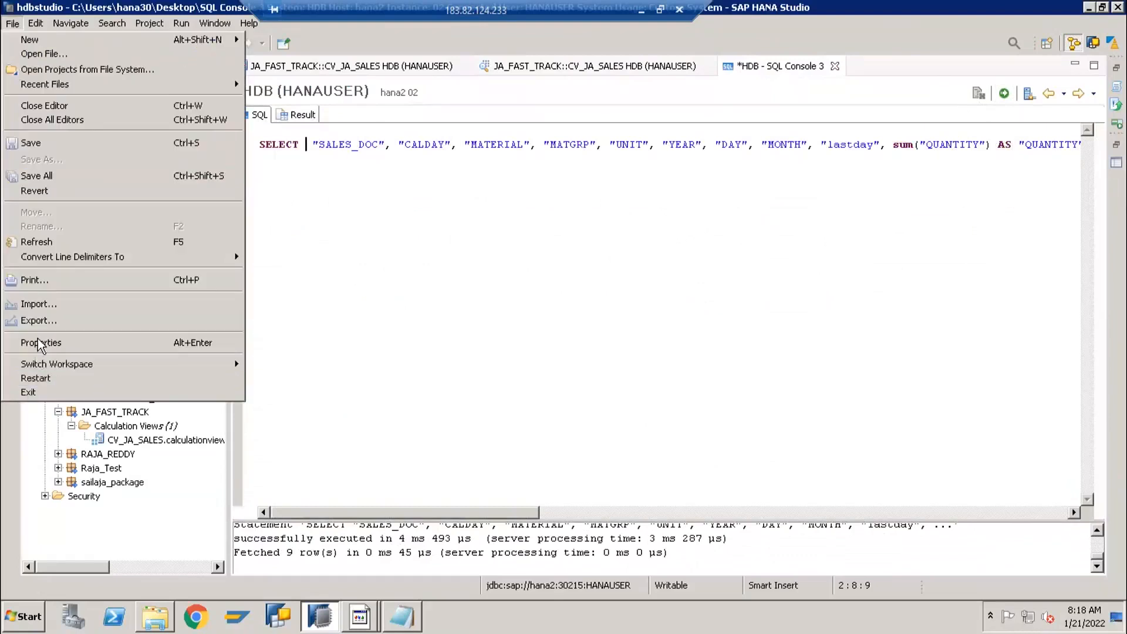
{"action": "left_click", "coordinate": [39, 342]}
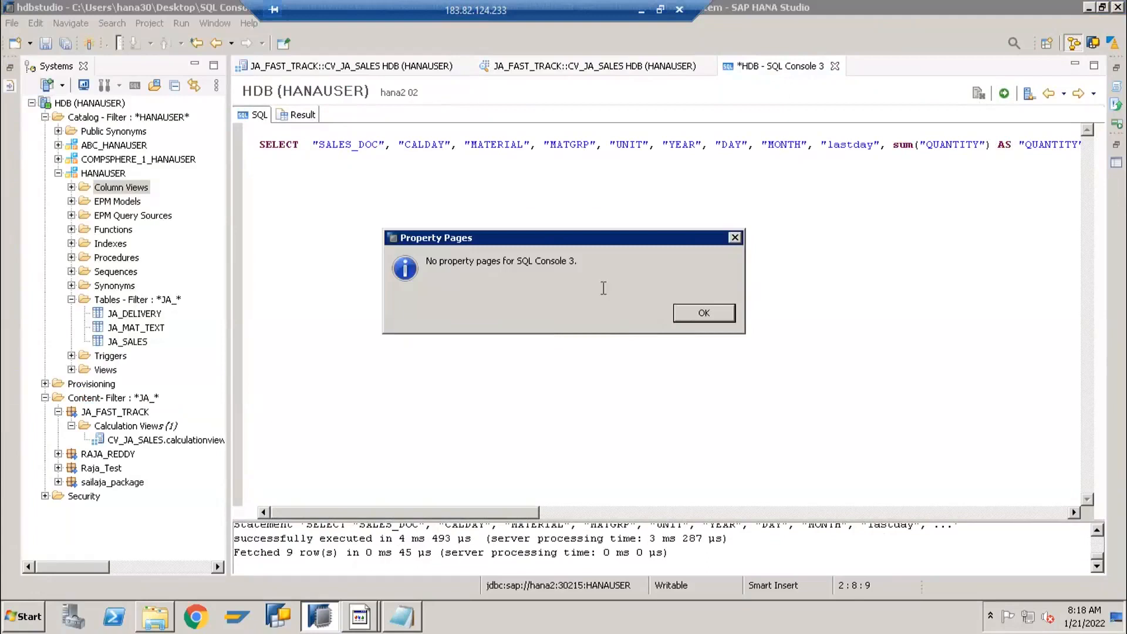
{"action": "left_click", "coordinate": [704, 312]}
{"action": "left_click", "coordinate": [13, 23]}
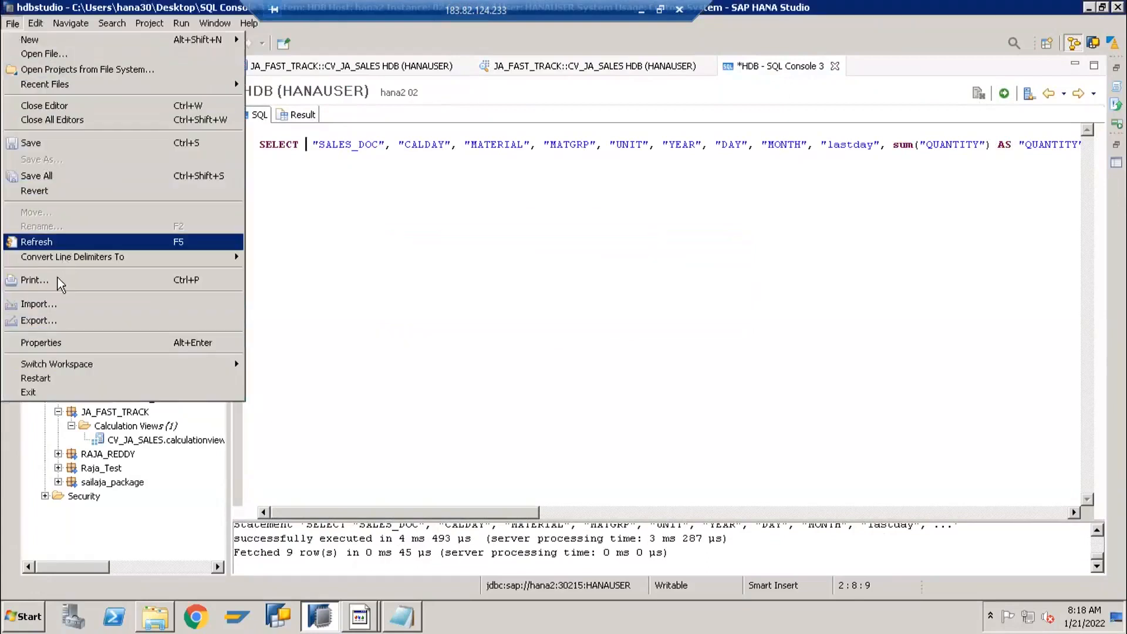
{"action": "left_click", "coordinate": [59, 343]}
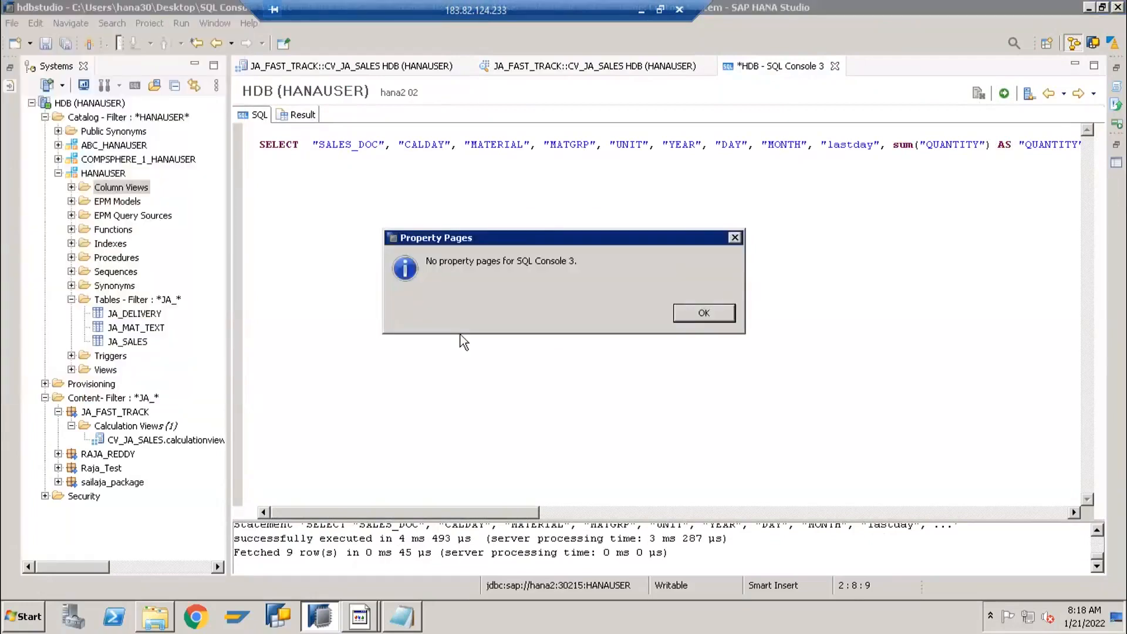
{"action": "left_click", "coordinate": [725, 313]}
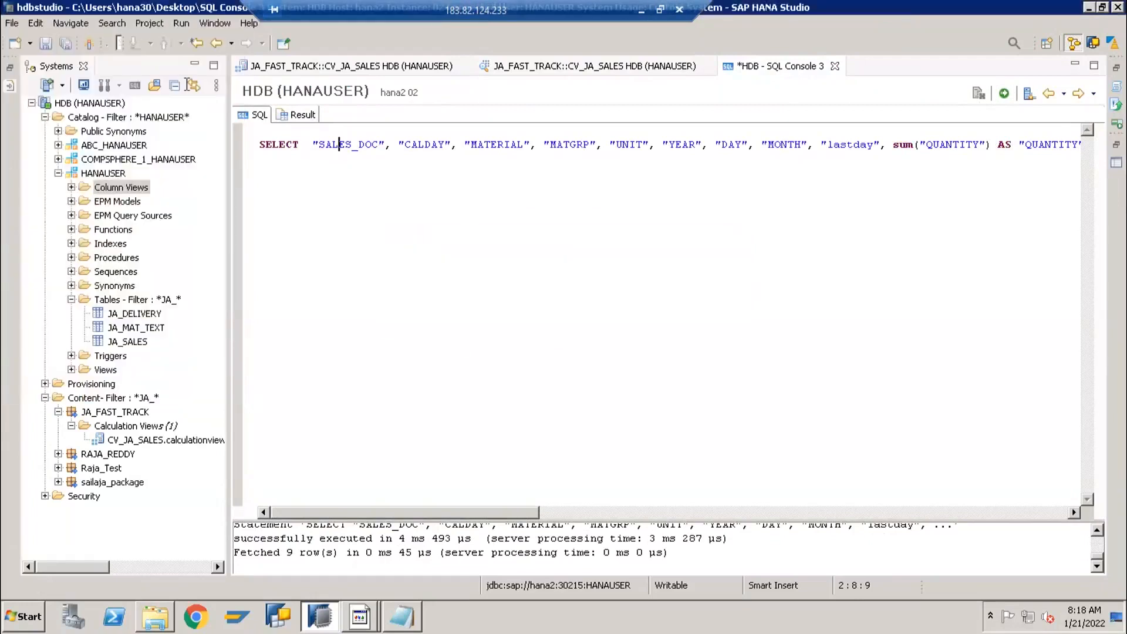
{"action": "left_click", "coordinate": [304, 73]}
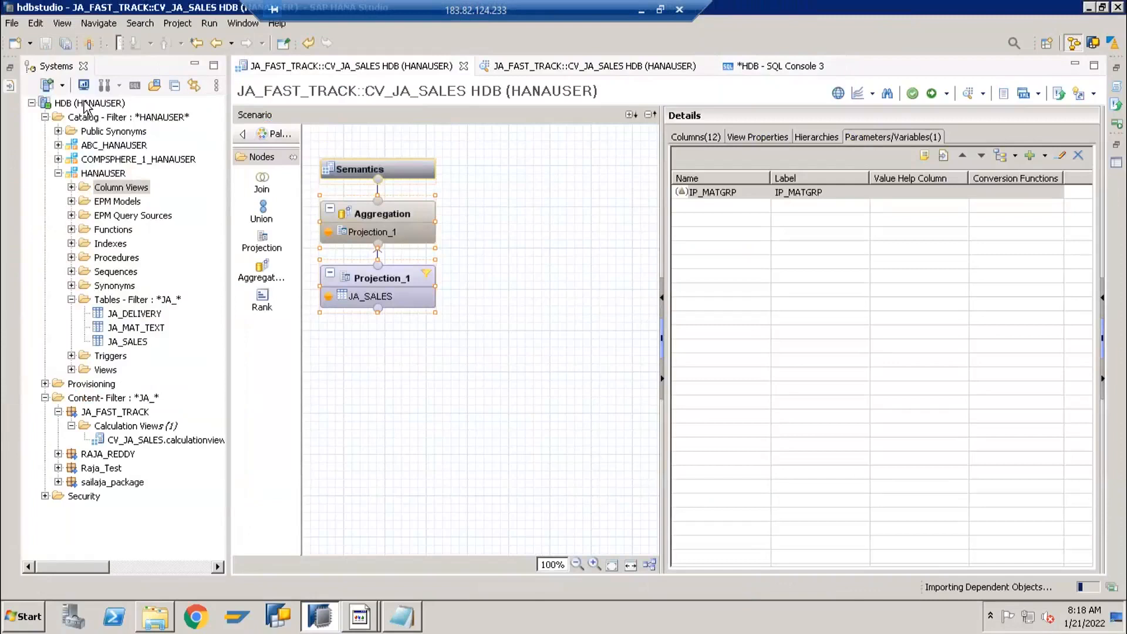
Step: Review the HDB system's property pages, including Database User Logon, JDBC Trace, License and Version History, and close them without changes
{"action": "left_click", "coordinate": [88, 104]}
{"action": "left_click", "coordinate": [11, 23]}
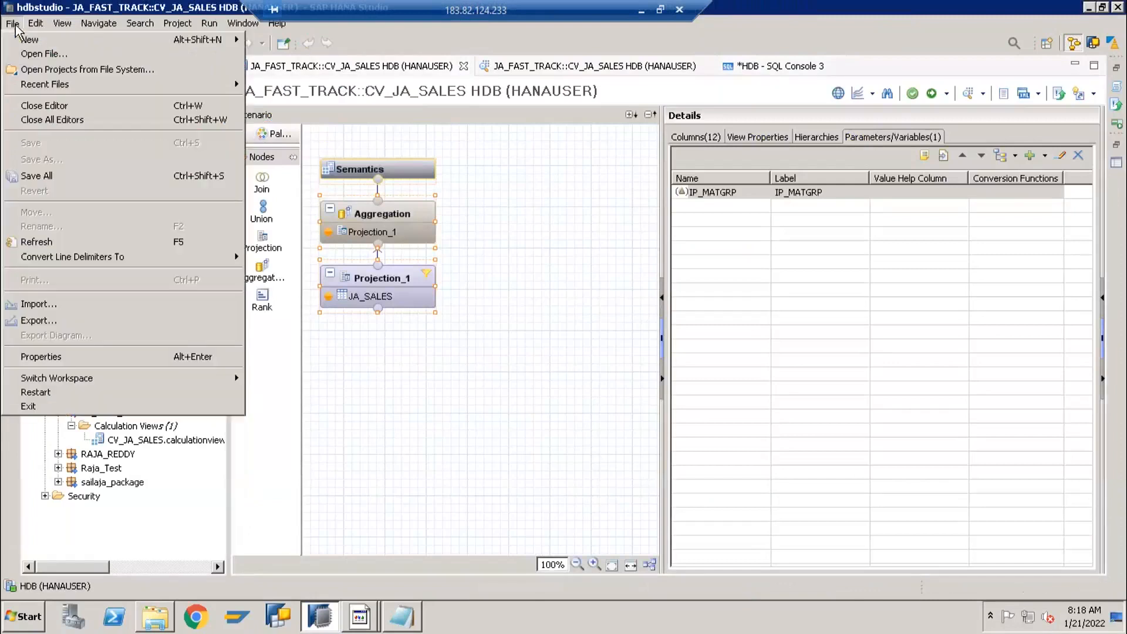
{"action": "left_click", "coordinate": [56, 355]}
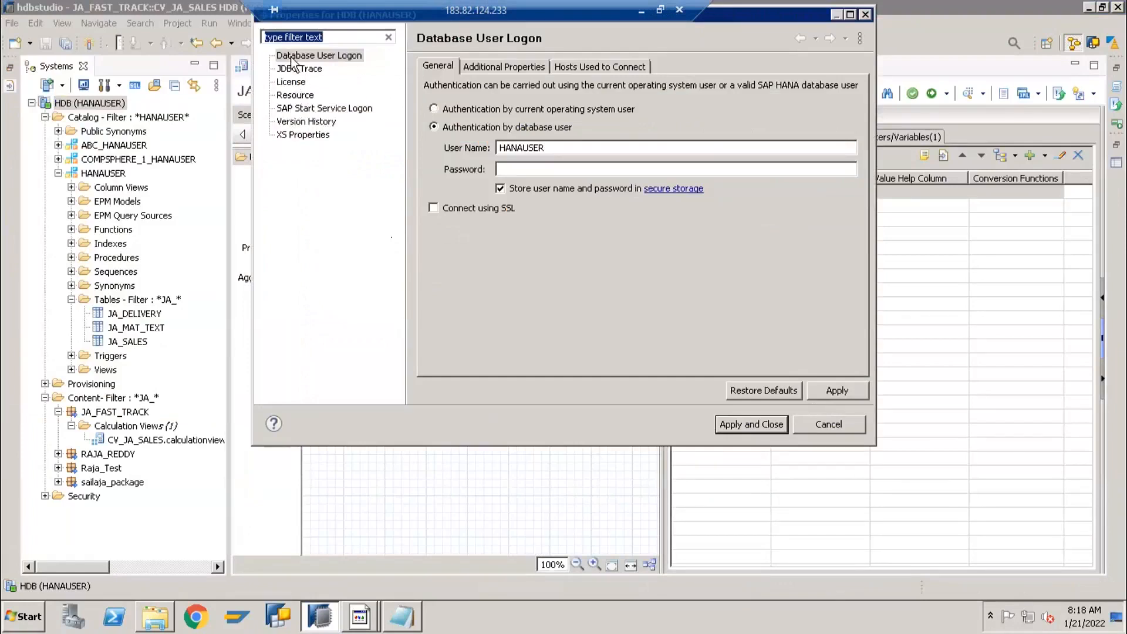
{"action": "left_click", "coordinate": [291, 58]}
{"action": "left_click", "coordinate": [293, 69]}
{"action": "left_click", "coordinate": [290, 81]}
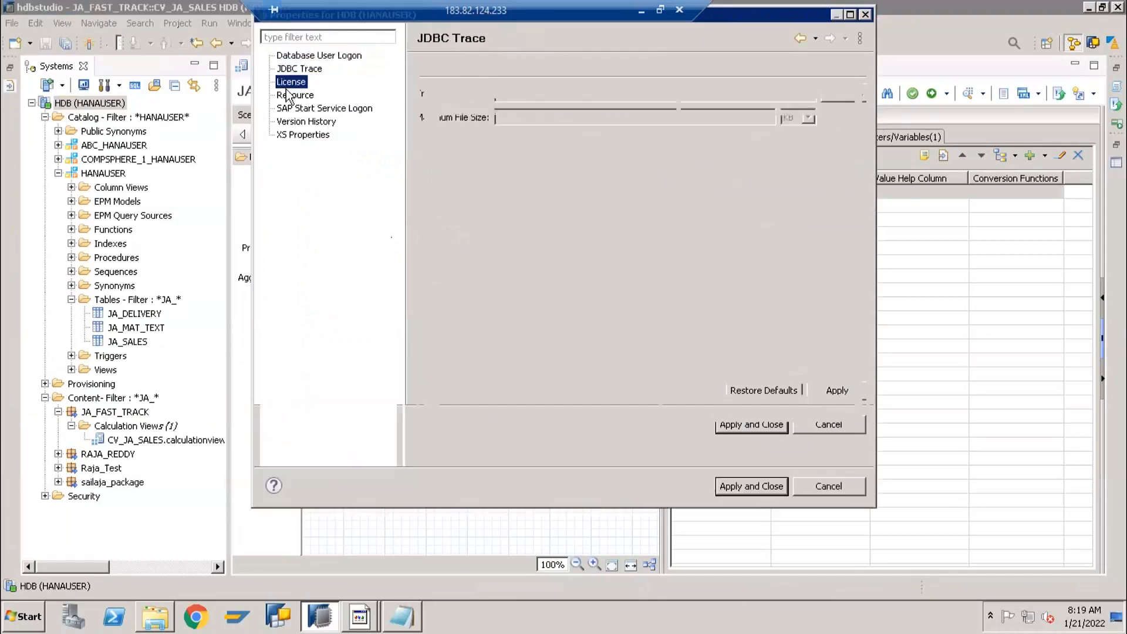
{"action": "left_click", "coordinate": [291, 94]}
{"action": "key", "text": "Down"}
{"action": "key", "text": "Down"}
{"action": "key", "text": "Down"}
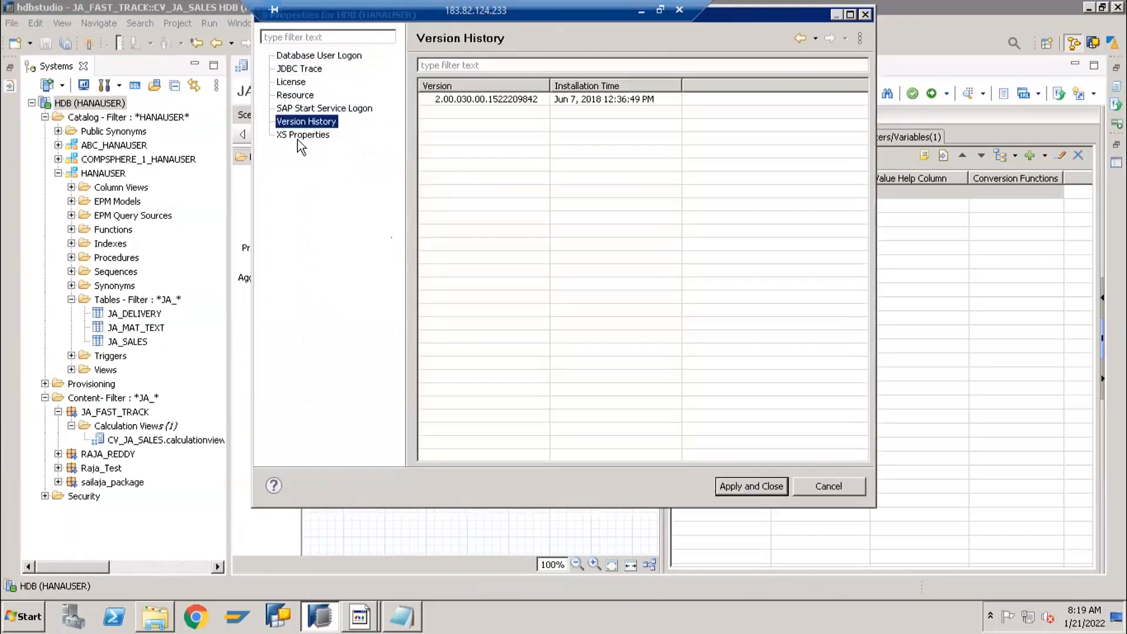
{"action": "left_click", "coordinate": [328, 56]}
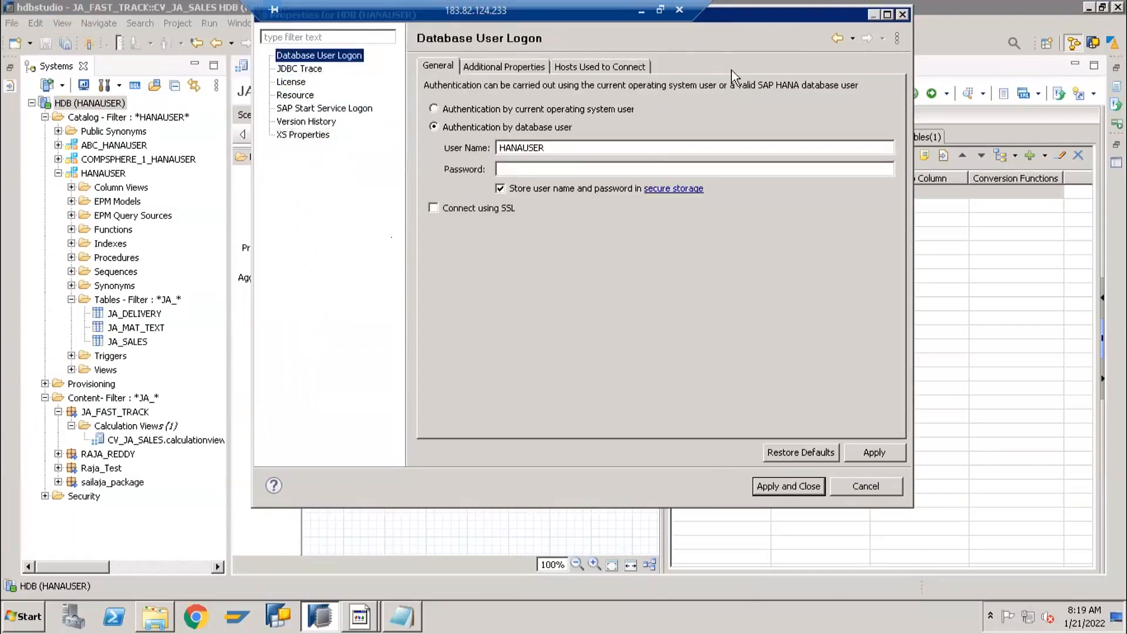
{"action": "left_click", "coordinate": [832, 541]}
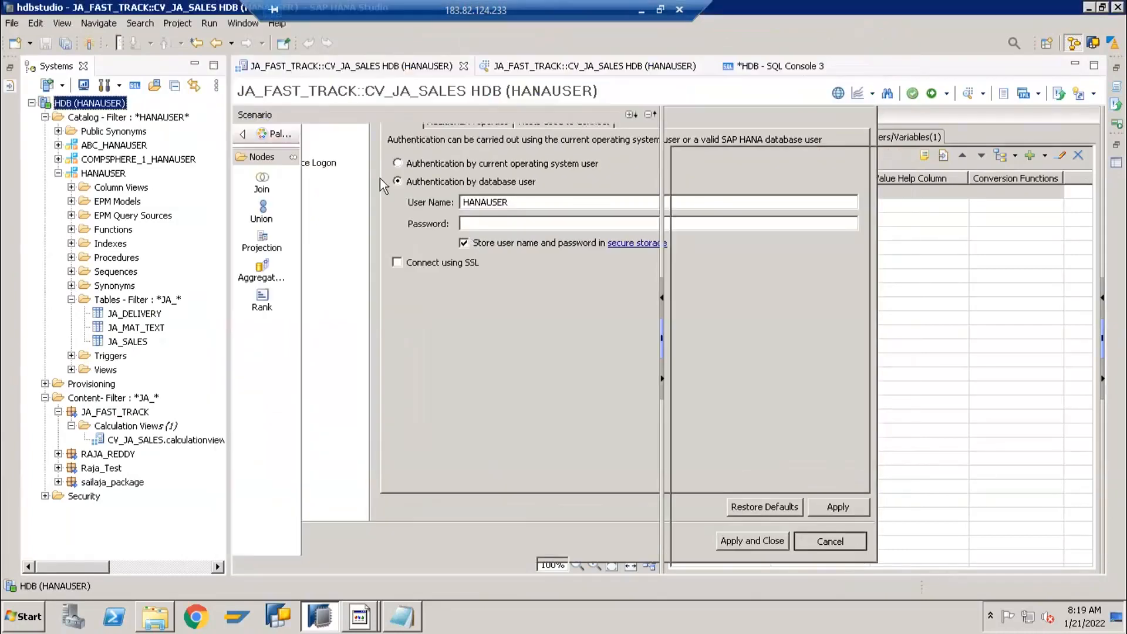
Step: Open the studio preferences and expand the Modeler settings under SAP HANA
{"action": "left_click", "coordinate": [238, 24]}
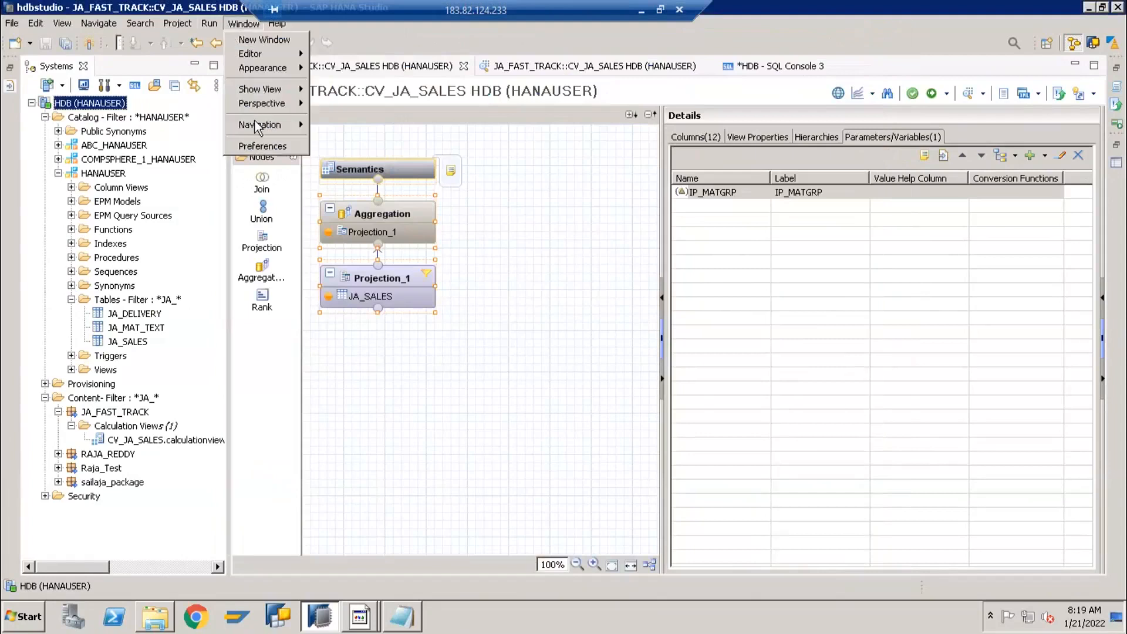
{"action": "left_click", "coordinate": [262, 144]}
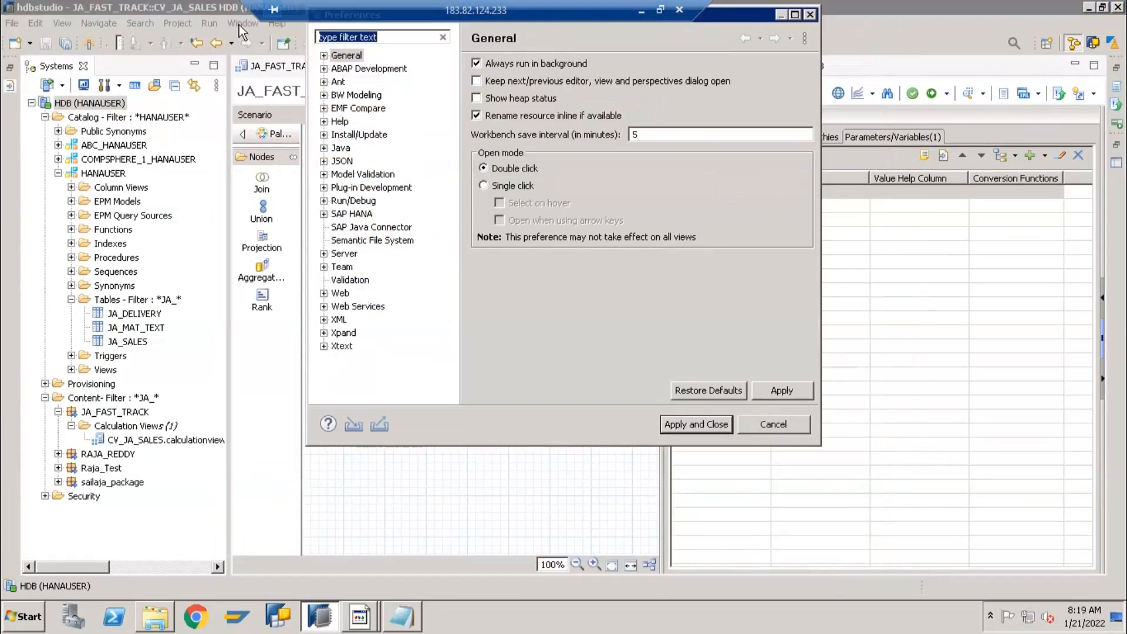
{"action": "left_click", "coordinate": [324, 215]}
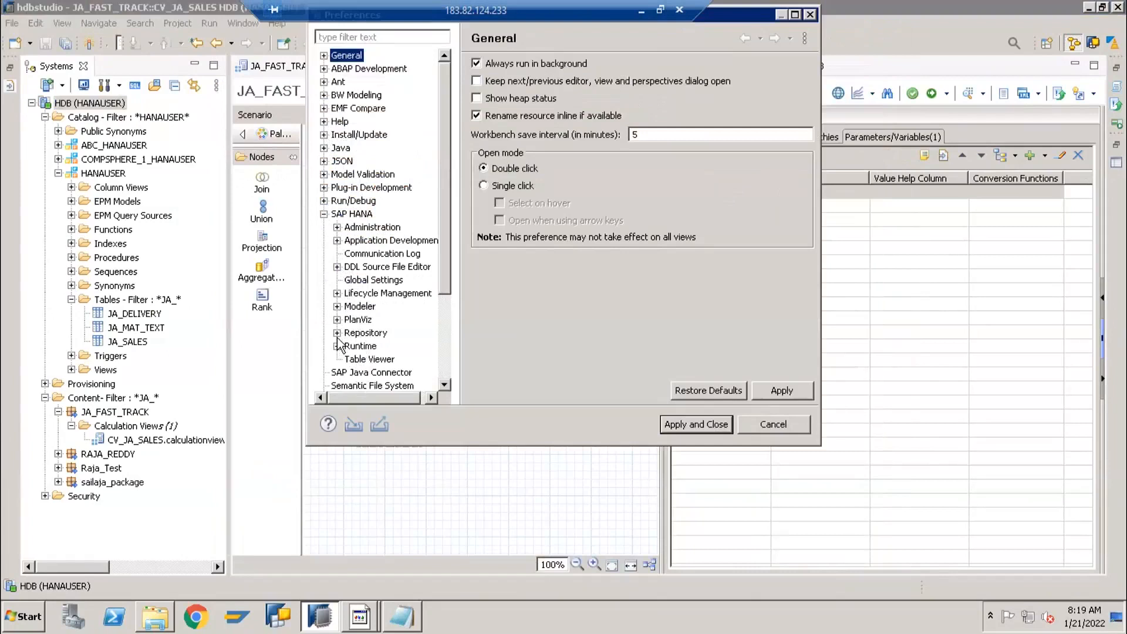
{"action": "left_click", "coordinate": [352, 307]}
{"action": "left_click", "coordinate": [337, 307]}
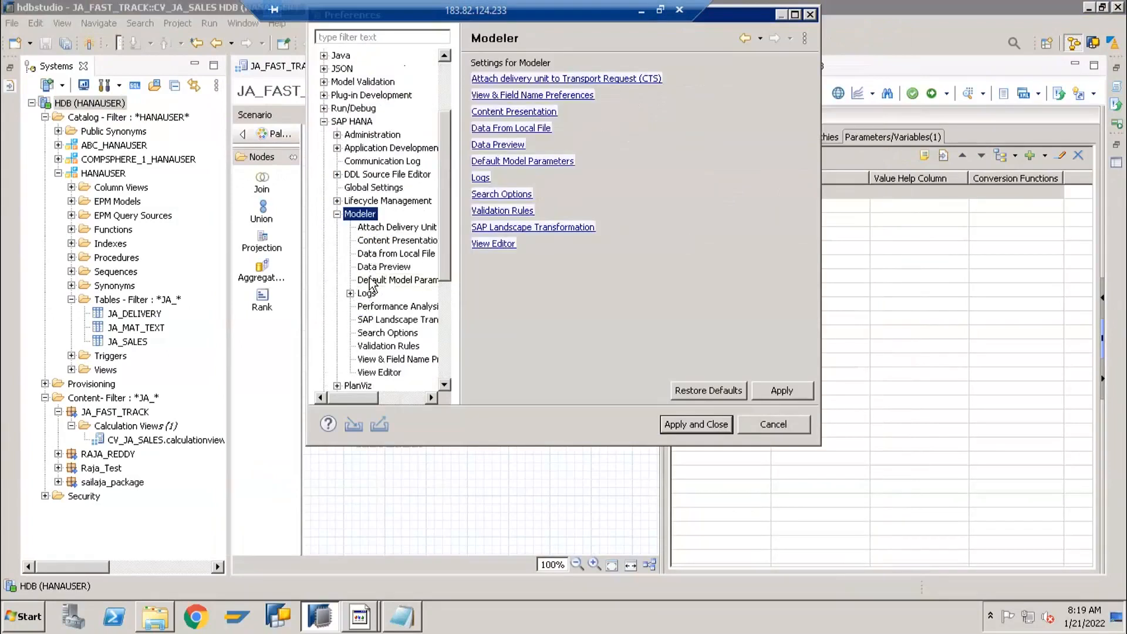
Step: Try the No Limit option for the maximum rows in the Modeler's Data Preview preferences
{"action": "left_click", "coordinate": [370, 280]}
{"action": "left_click", "coordinate": [376, 267]}
{"action": "left_click", "coordinate": [376, 255]}
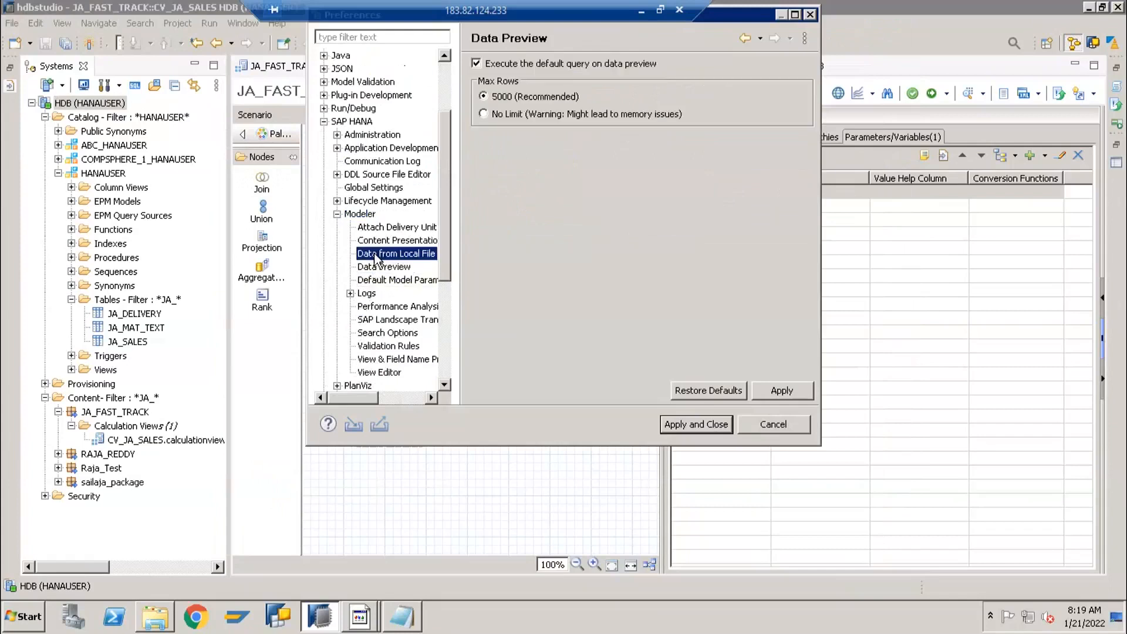
{"action": "left_click", "coordinate": [376, 267]}
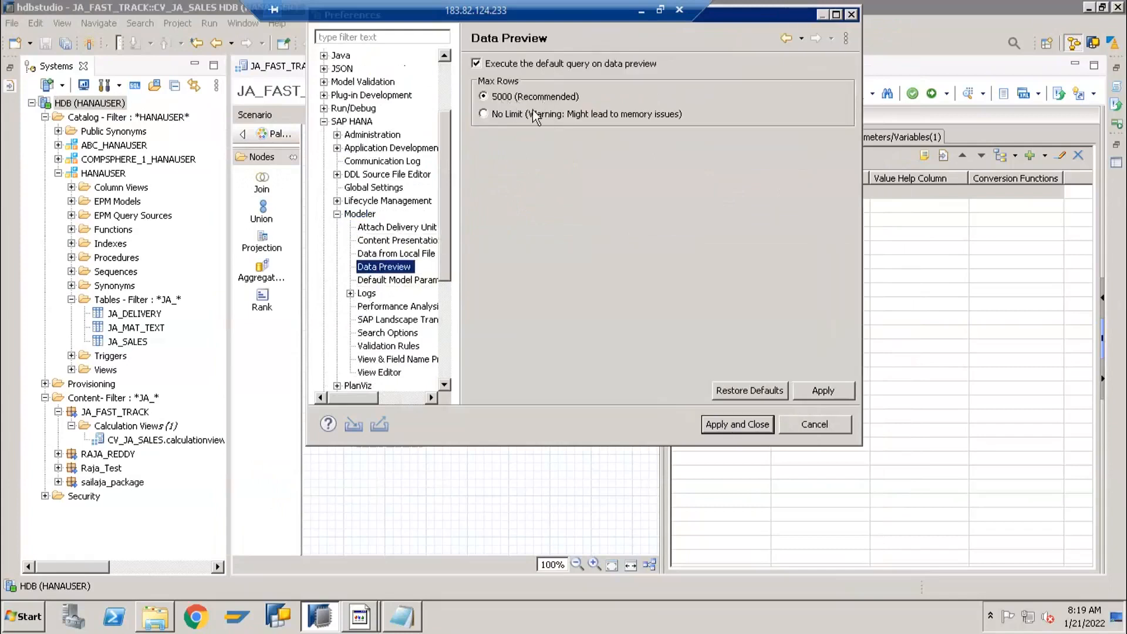
{"action": "left_click", "coordinate": [512, 114]}
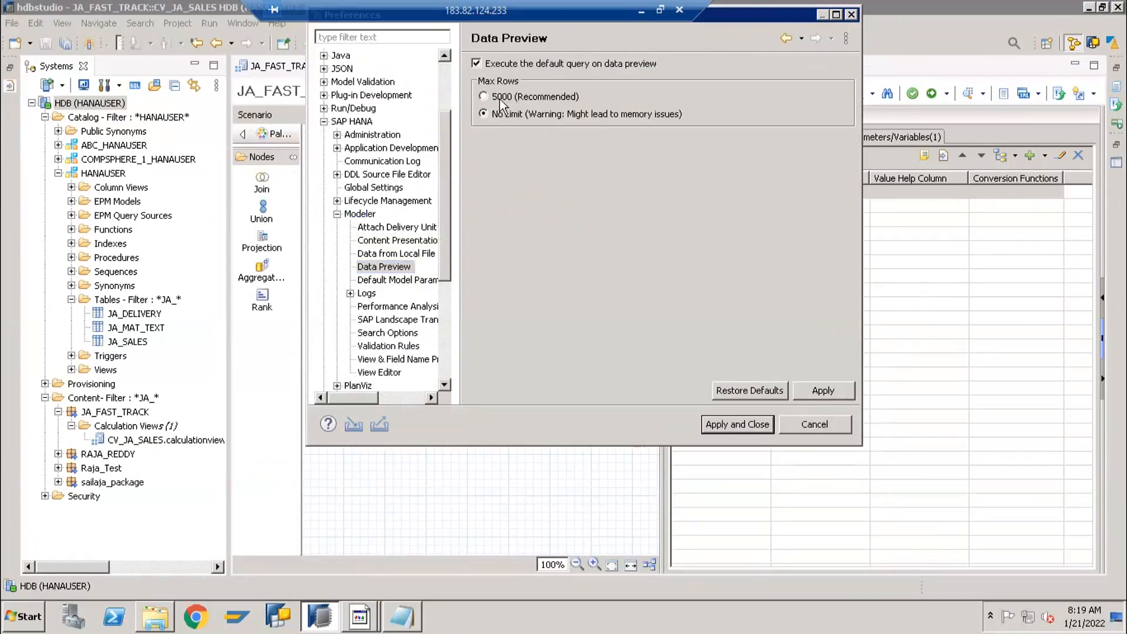
Step: Look through the Modeler's local file, delivery unit and content presentation preferences, and return to the Data Preview settings
{"action": "left_click", "coordinate": [397, 253]}
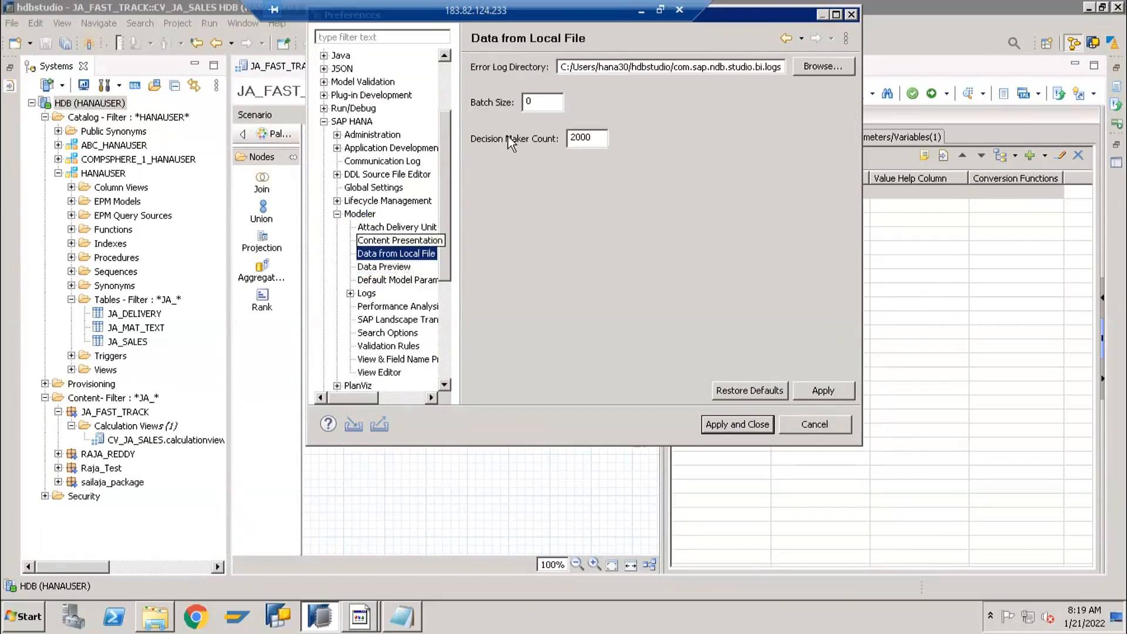
{"action": "left_click", "coordinate": [378, 229]}
{"action": "left_click", "coordinate": [382, 242]}
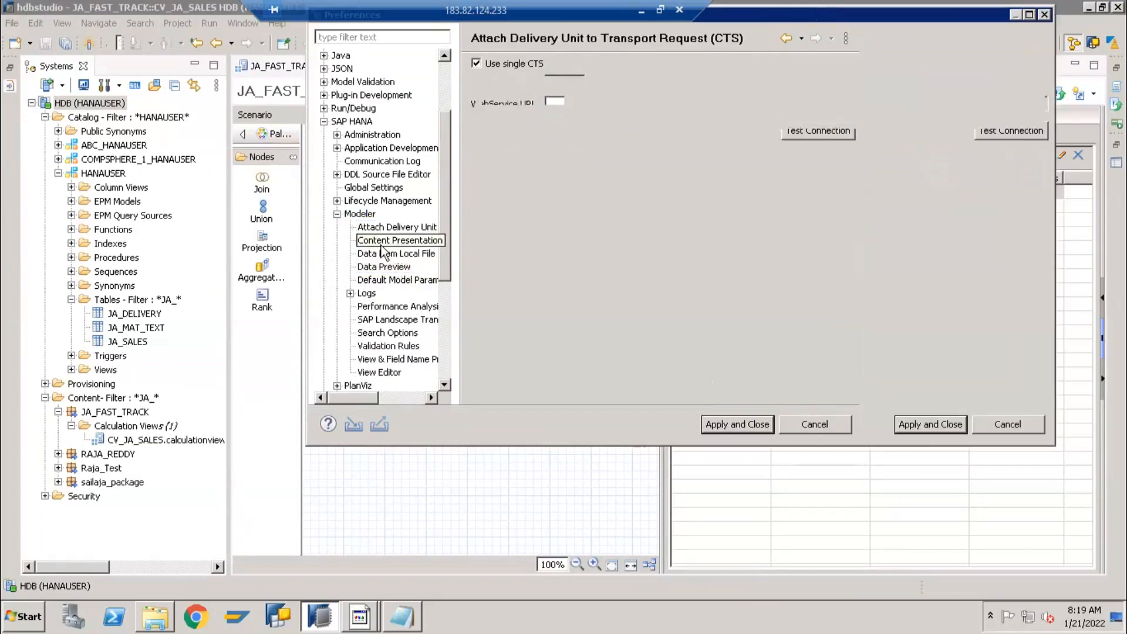
{"action": "left_click", "coordinate": [350, 293]}
{"action": "left_click", "coordinate": [350, 293]}
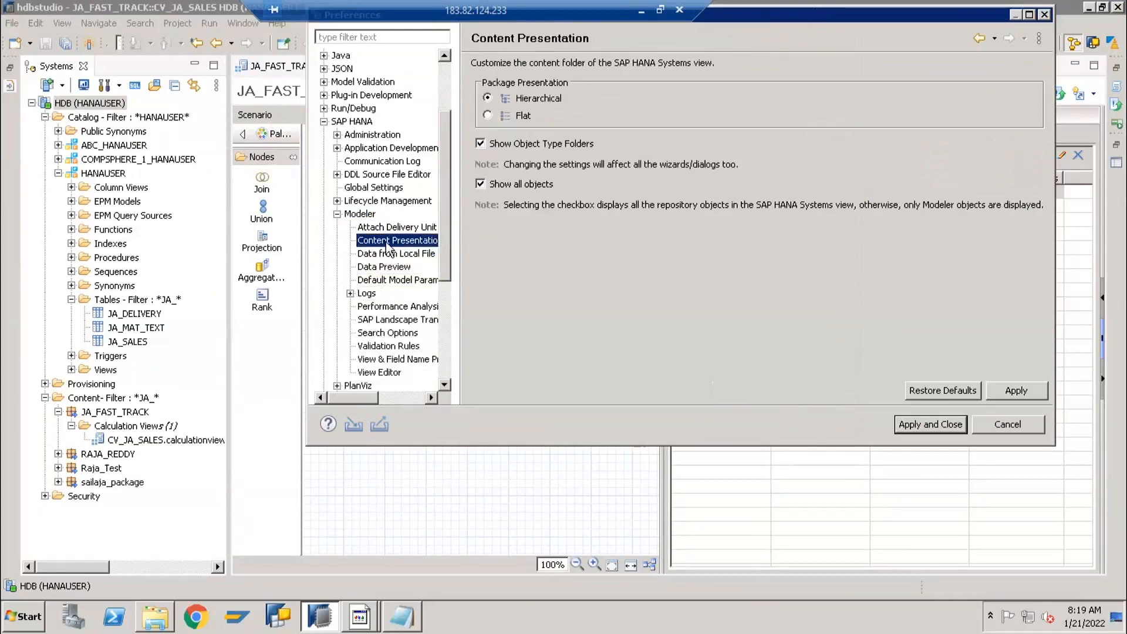
{"action": "left_click", "coordinate": [360, 213]}
{"action": "key", "text": "Down"}
{"action": "key", "text": "Down"}
{"action": "key", "text": "Down"}
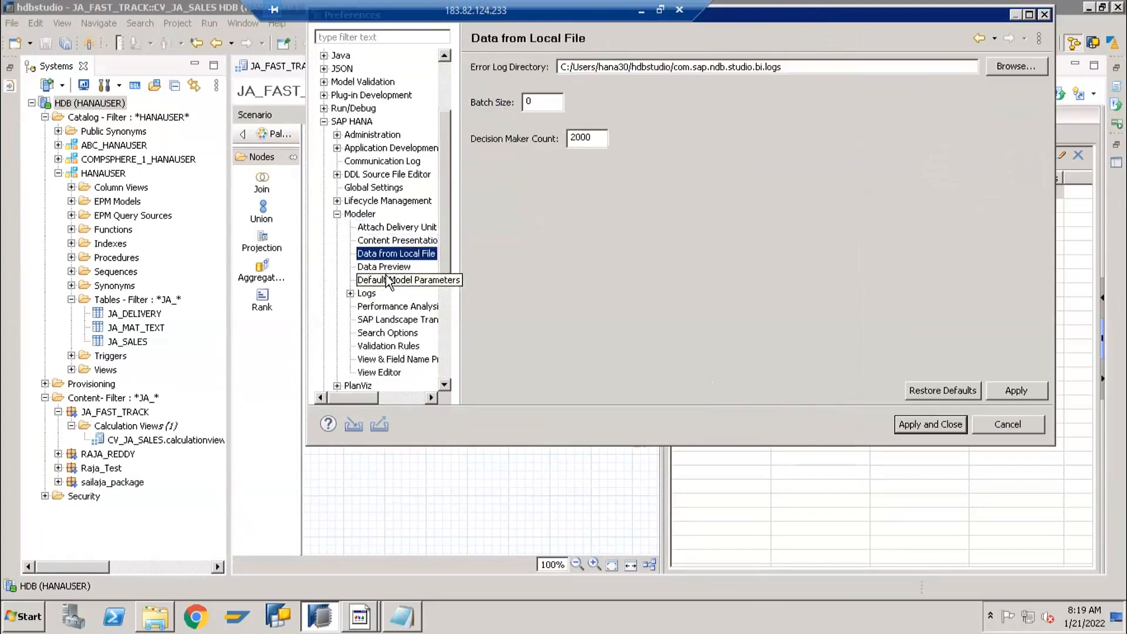
{"action": "key", "text": "Down"}
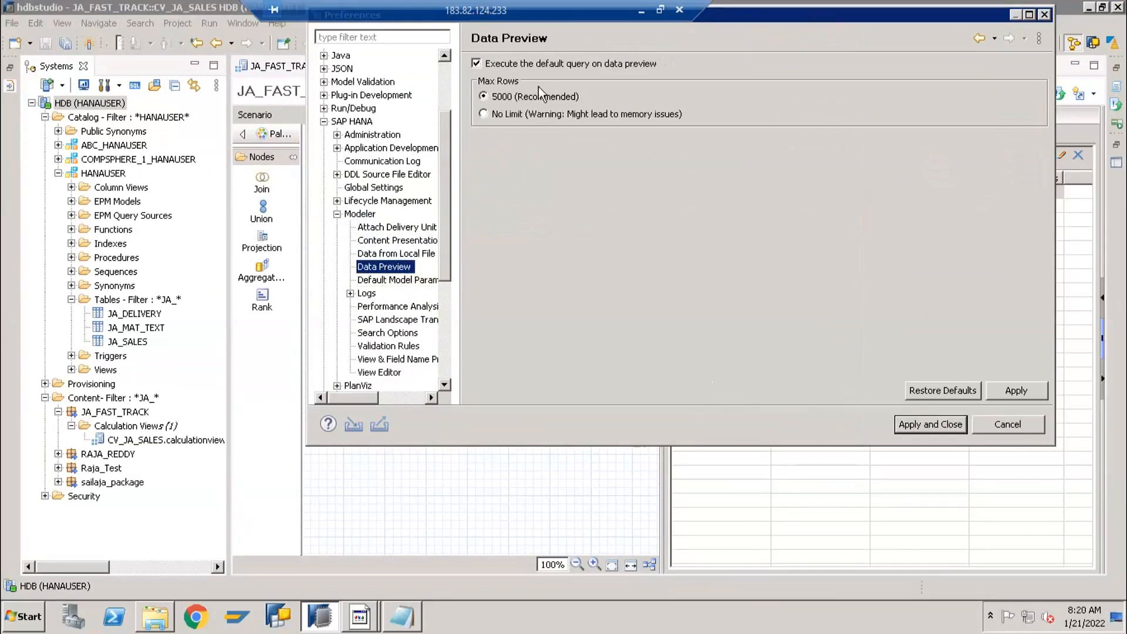
Step: Check the Modeler's View & Field Name Preferences and Validation Rules pages, and close the preferences without applying changes
{"action": "left_click", "coordinate": [548, 64]}
{"action": "left_click", "coordinate": [536, 67]}
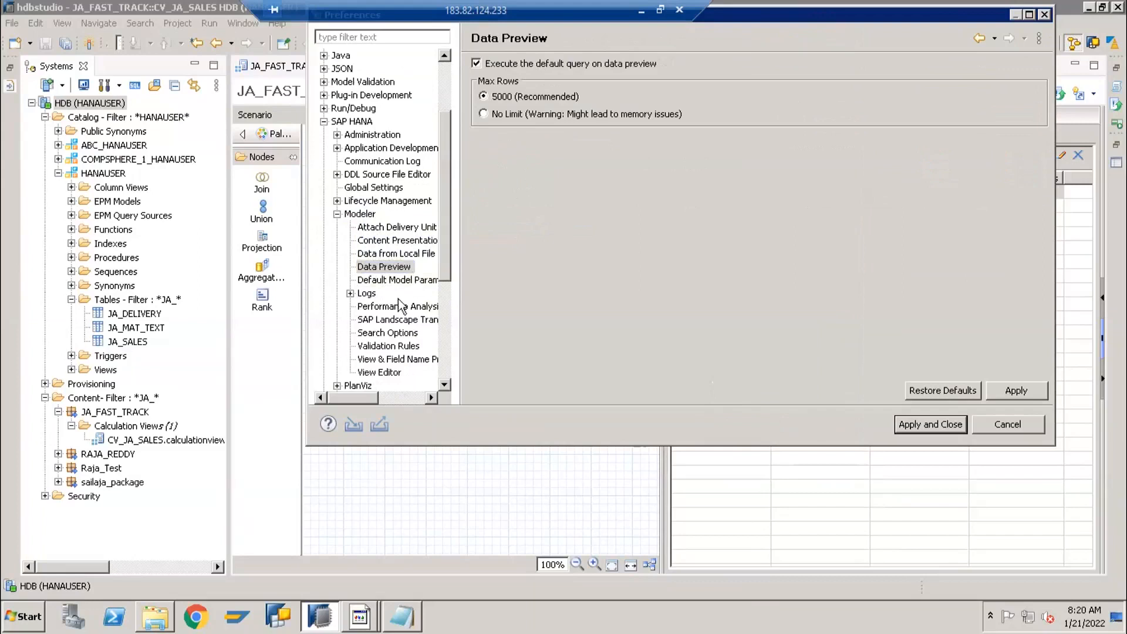
{"action": "left_click", "coordinate": [389, 372]}
{"action": "left_click", "coordinate": [392, 359]}
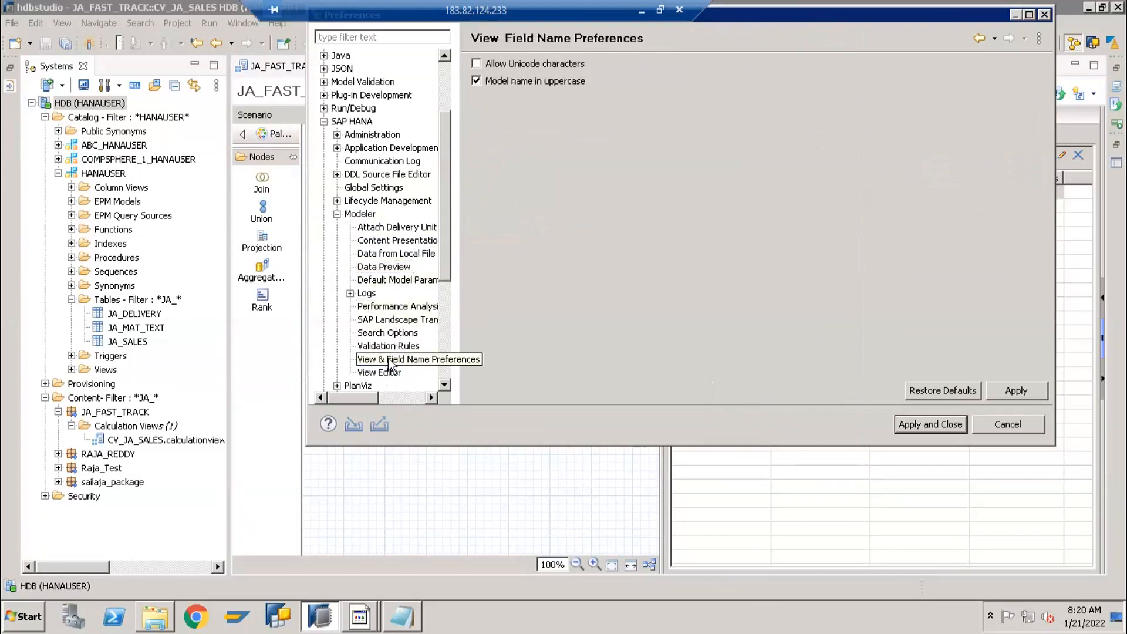
{"action": "left_click", "coordinate": [387, 345]}
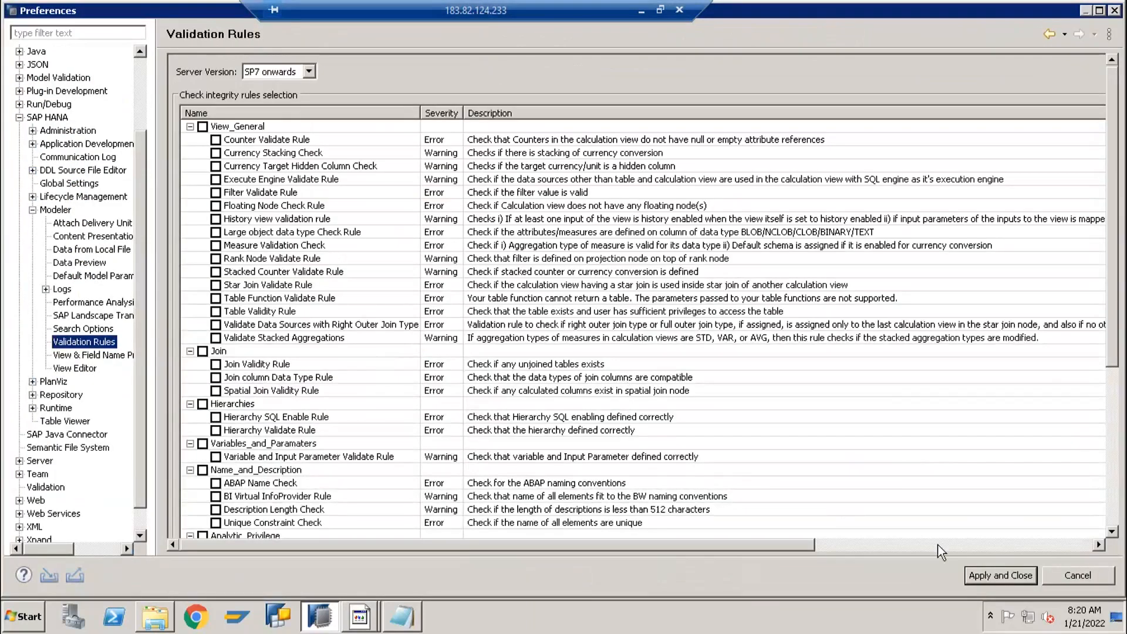
{"action": "left_click", "coordinate": [1065, 576]}
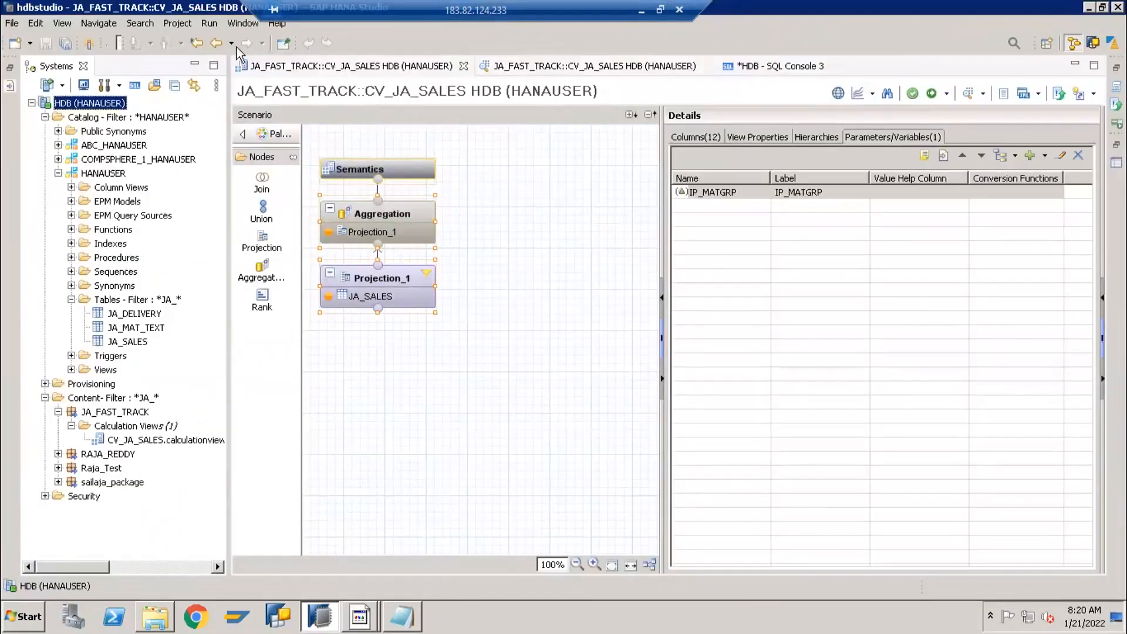
Step: Reopen the preferences and check the Modeler's Search Options, SAP Landscape Transformation and Performance Analysis row threshold
{"action": "left_click", "coordinate": [235, 26]}
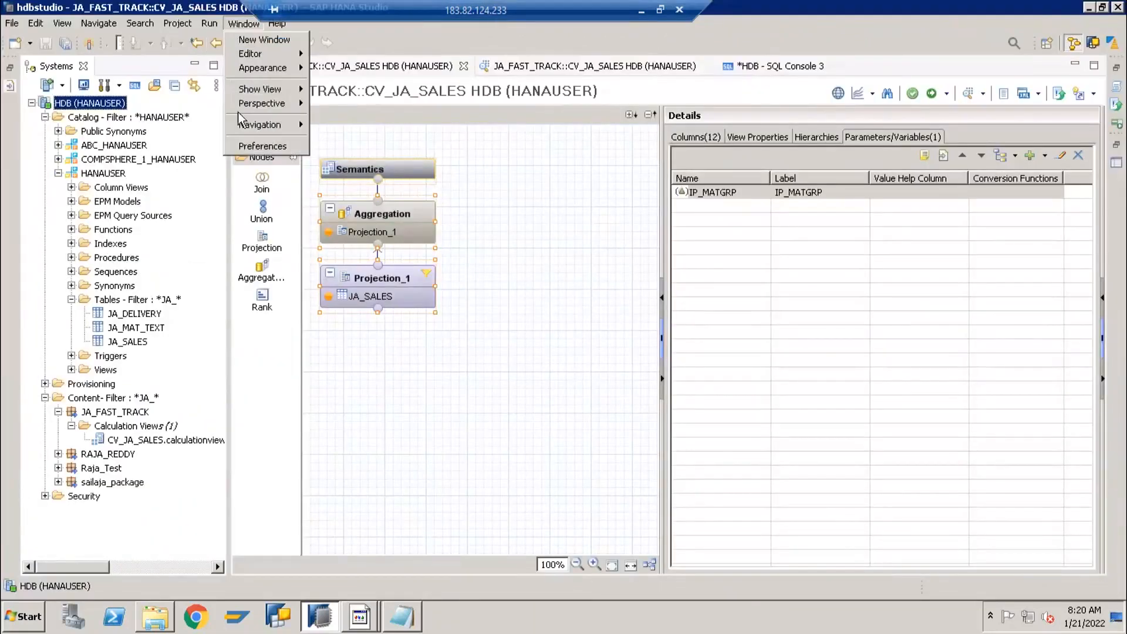
{"action": "left_click", "coordinate": [244, 149]}
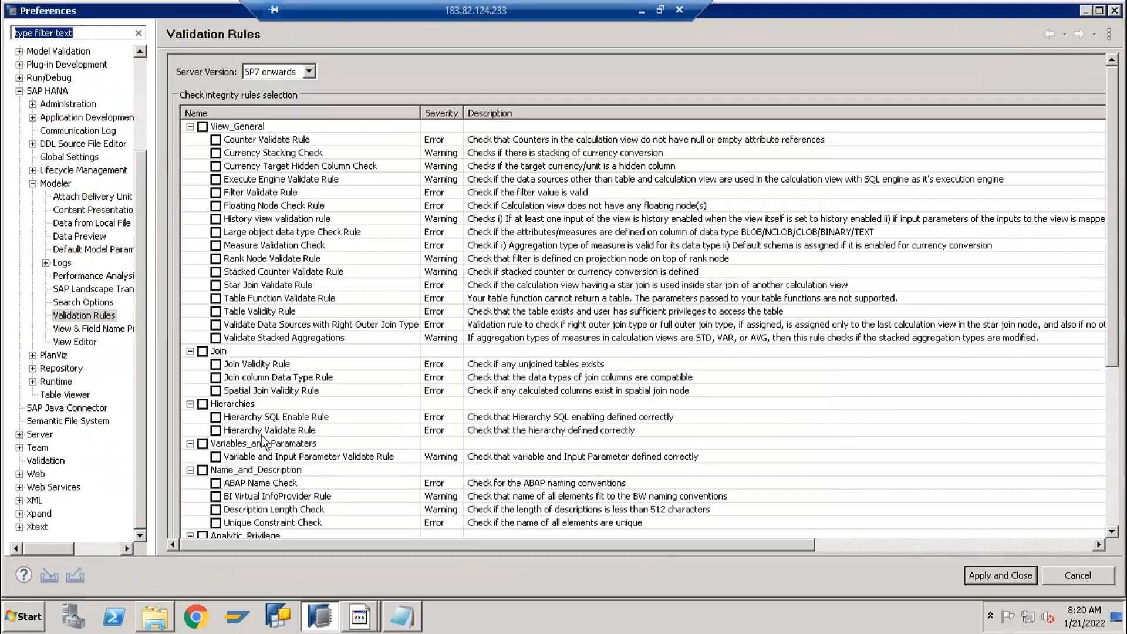
{"action": "left_click", "coordinate": [94, 302]}
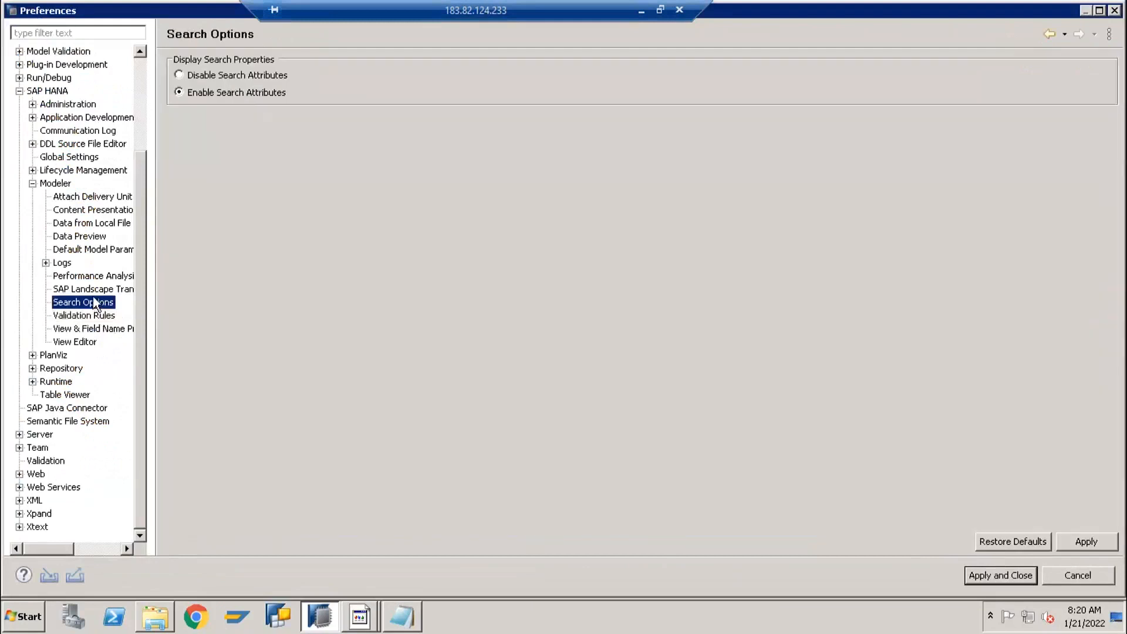
{"action": "key", "text": "Up"}
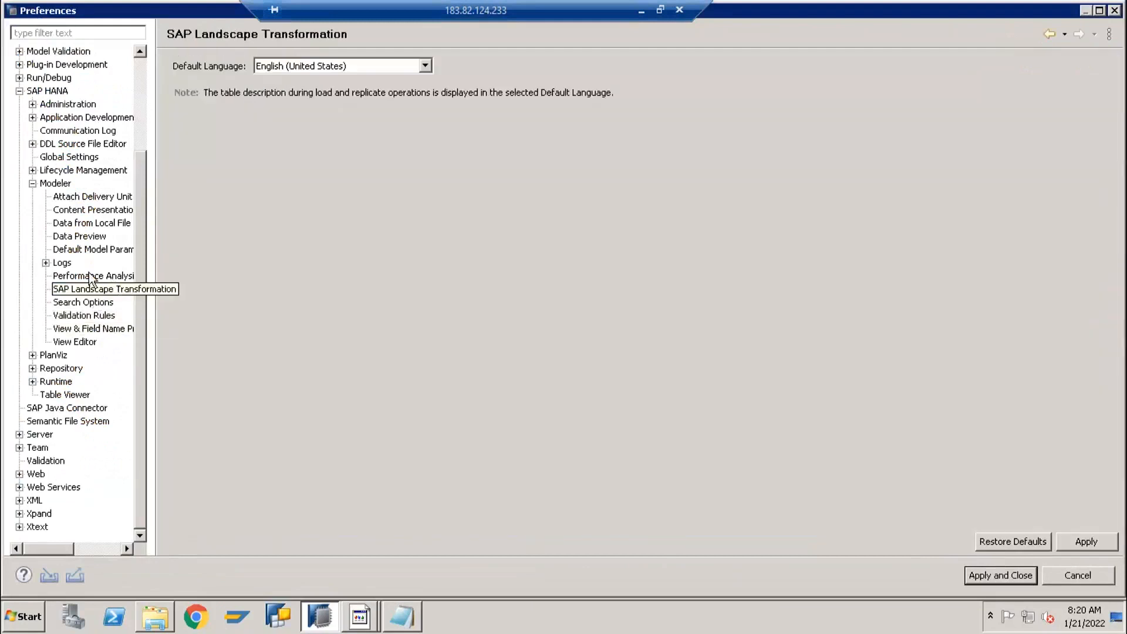
{"action": "left_click", "coordinate": [92, 277]}
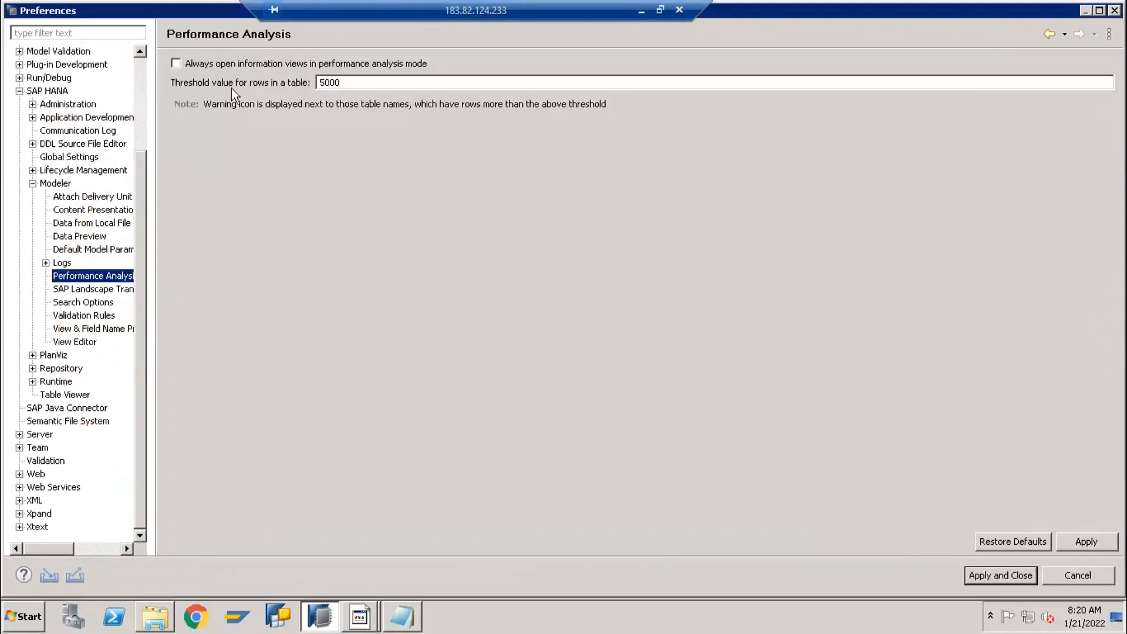
{"action": "left_click", "coordinate": [337, 83]}
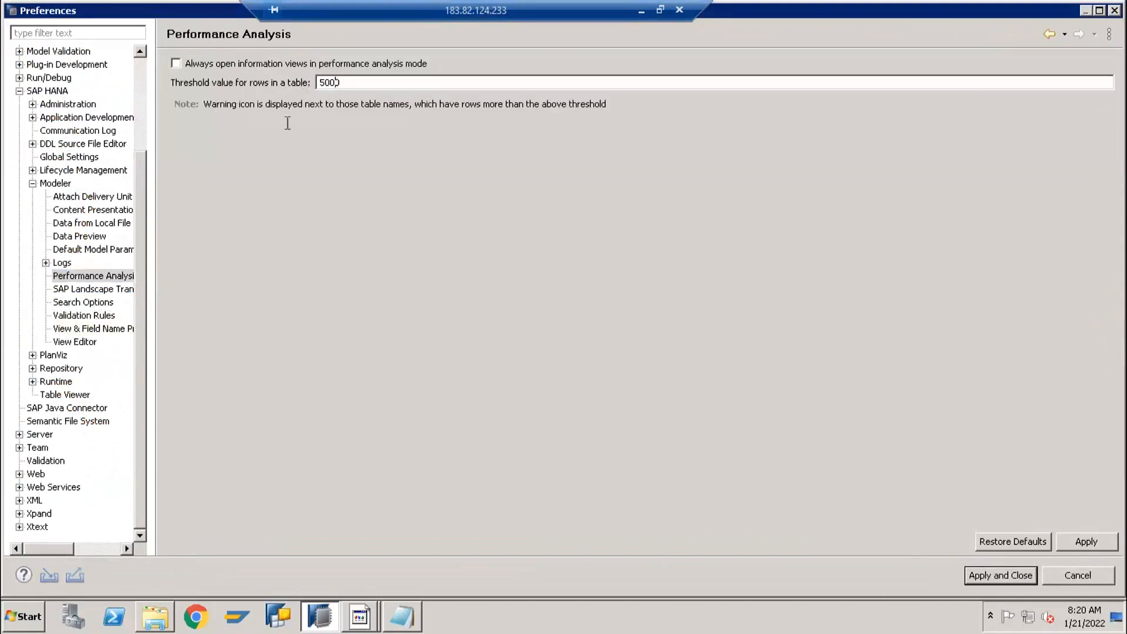
Step: Expand the SAP HANA Runtime preferences and view the SQL console settings
{"action": "left_click", "coordinate": [59, 394]}
{"action": "left_click", "coordinate": [56, 382]}
{"action": "left_click", "coordinate": [32, 381]}
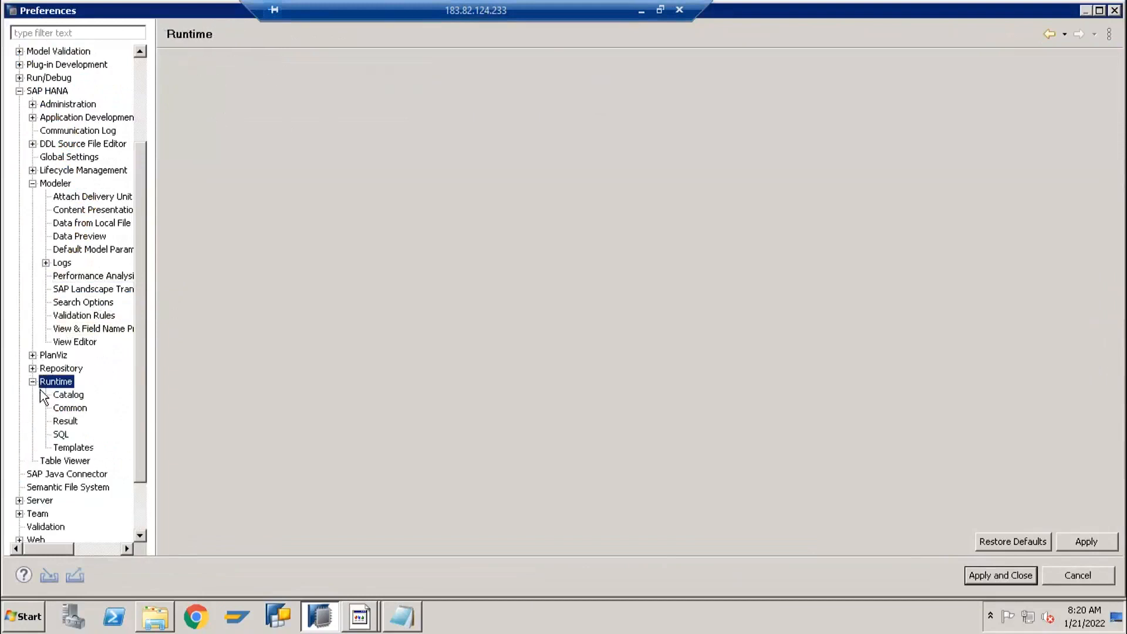
{"action": "left_click", "coordinate": [61, 435]}
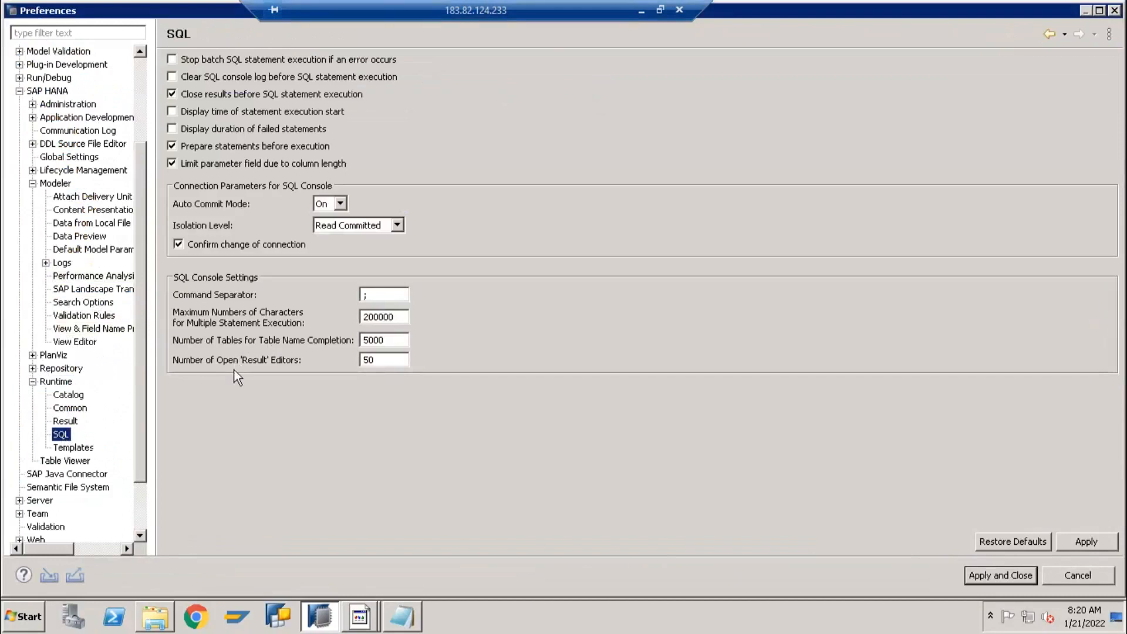
Step: Examine the maximum number of rows displayed in the Runtime Result preferences, recheck the SQL page, and close the preferences without applying changes
{"action": "left_click", "coordinate": [33, 183]}
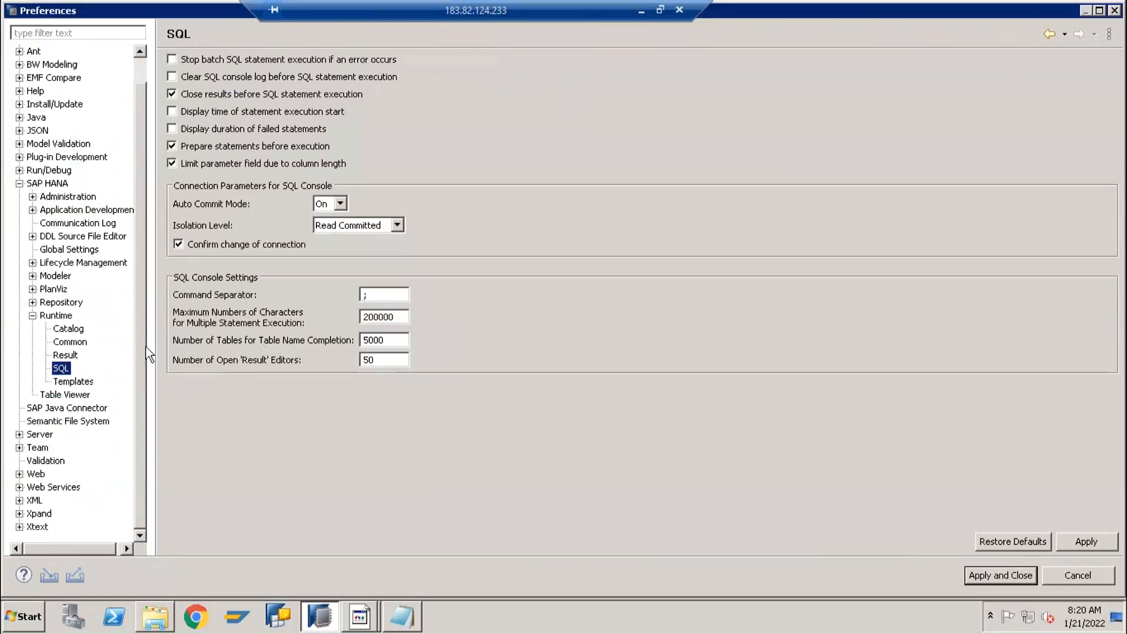
{"action": "left_click", "coordinate": [70, 355]}
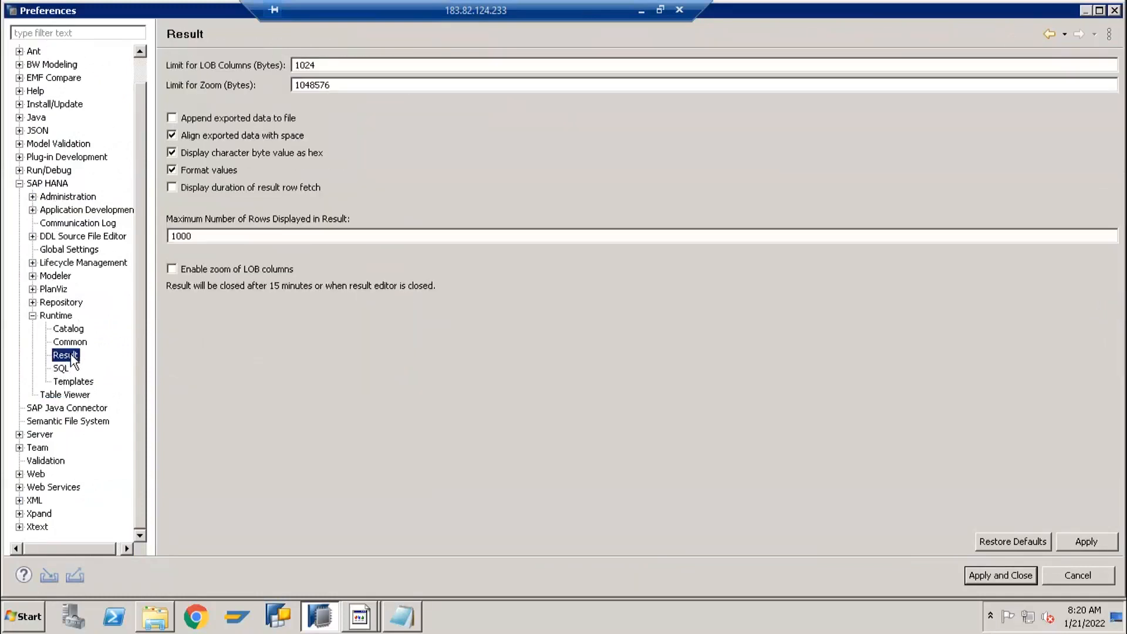
{"action": "left_click", "coordinate": [207, 233]}
{"action": "left_click_drag", "start_coordinate": [196, 236], "coordinate": [144, 246]}
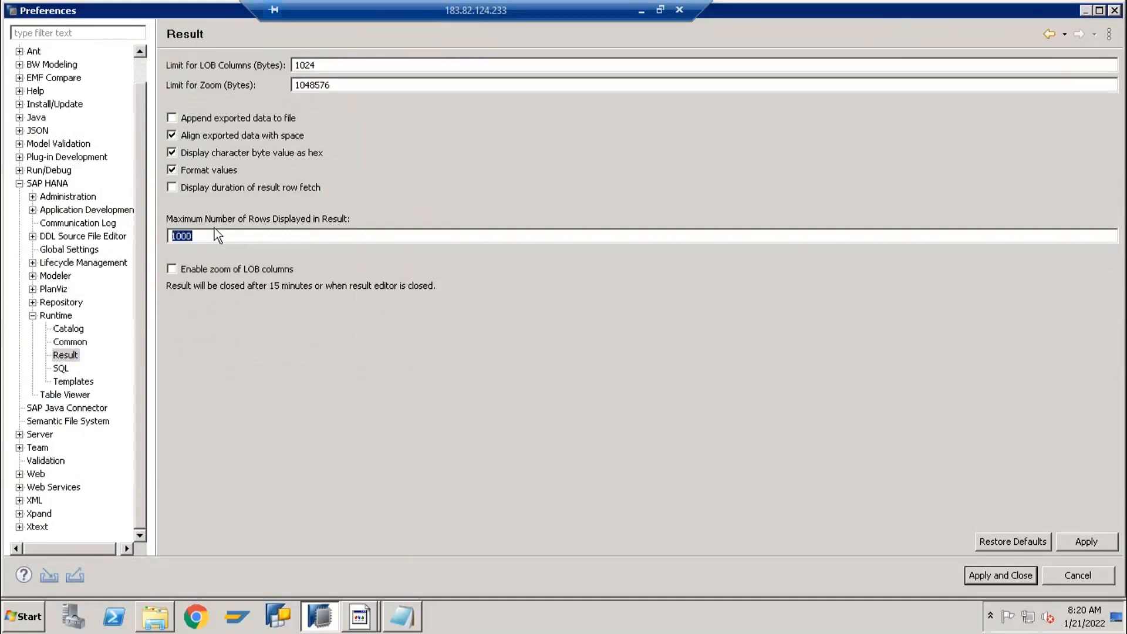
{"action": "left_click", "coordinate": [61, 370]}
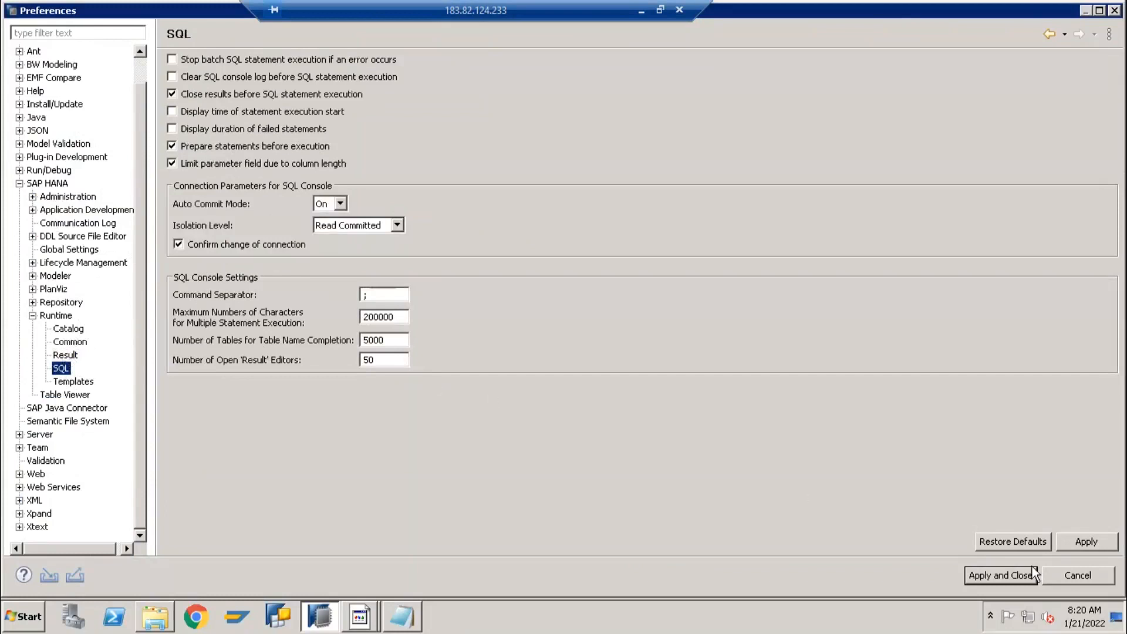
{"action": "left_click", "coordinate": [1074, 571]}
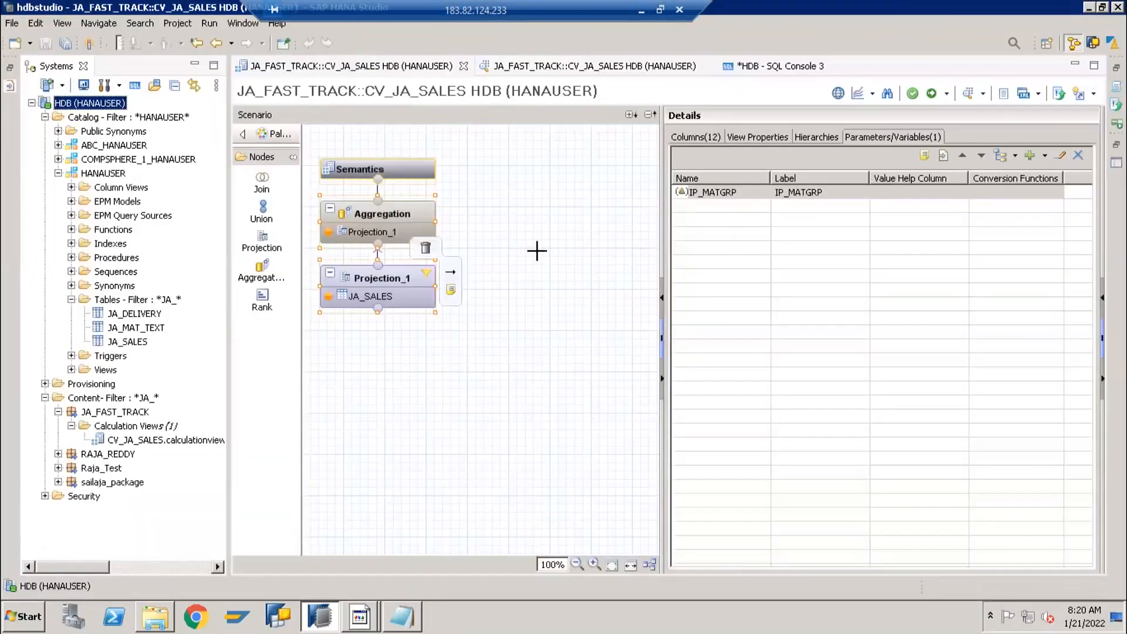
Step: Examine the Semantics columns and Projection_1's output, including its calculated columns, input parameter and filter expression
{"action": "left_click", "coordinate": [696, 136]}
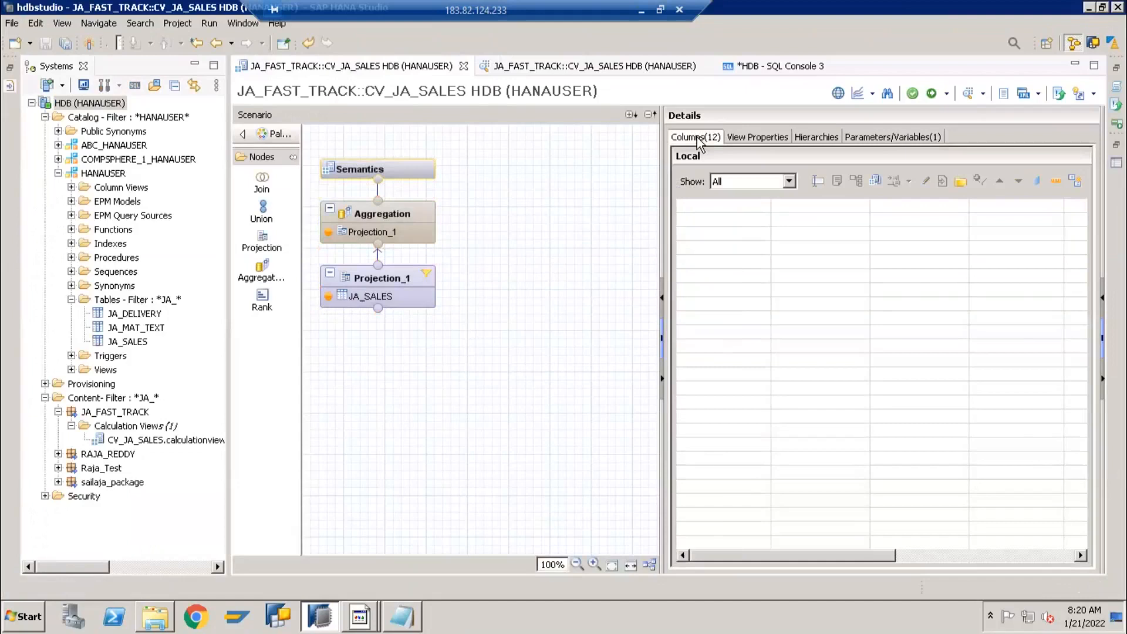
{"action": "left_click", "coordinate": [396, 272]}
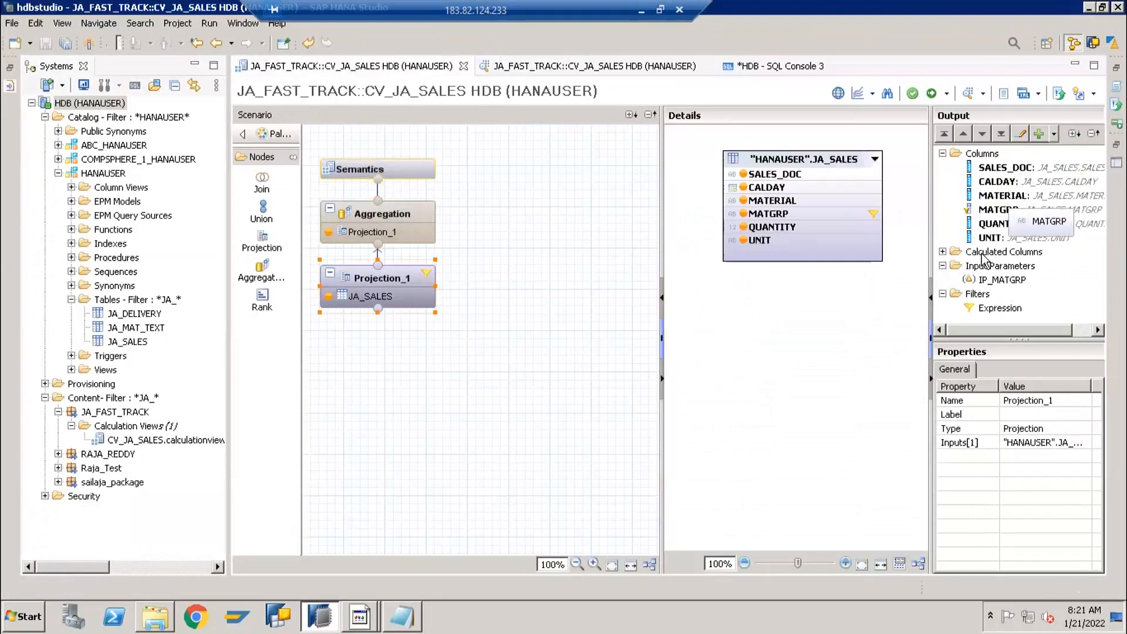
{"action": "left_click", "coordinate": [942, 251]}
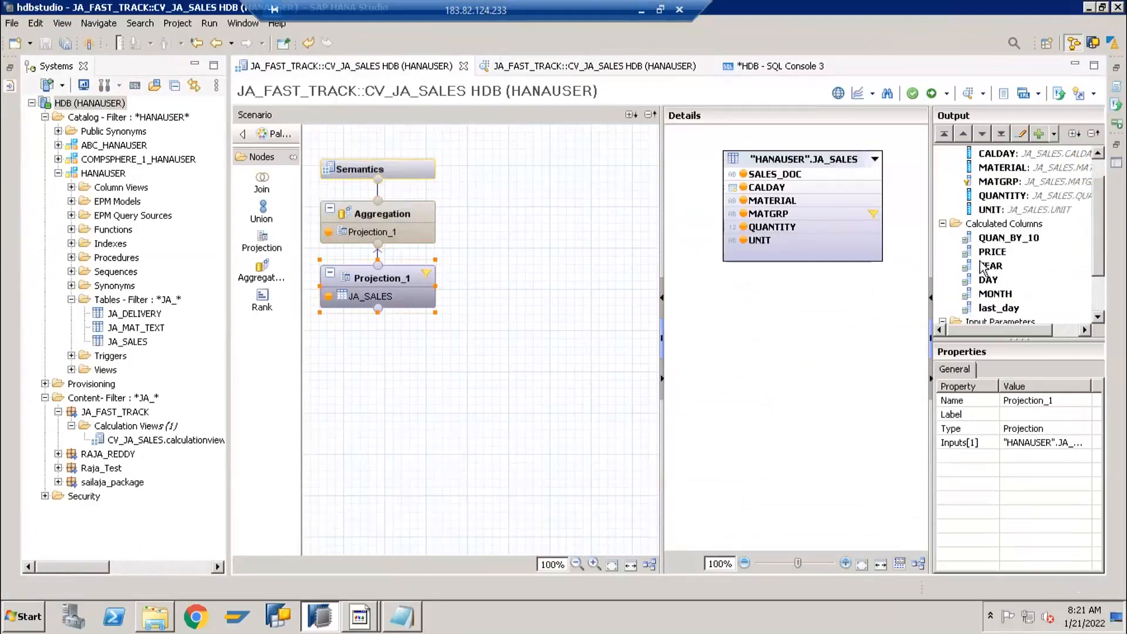
{"action": "scroll", "coordinate": [992, 258], "scroll_direction": "down", "scroll_amount": 2}
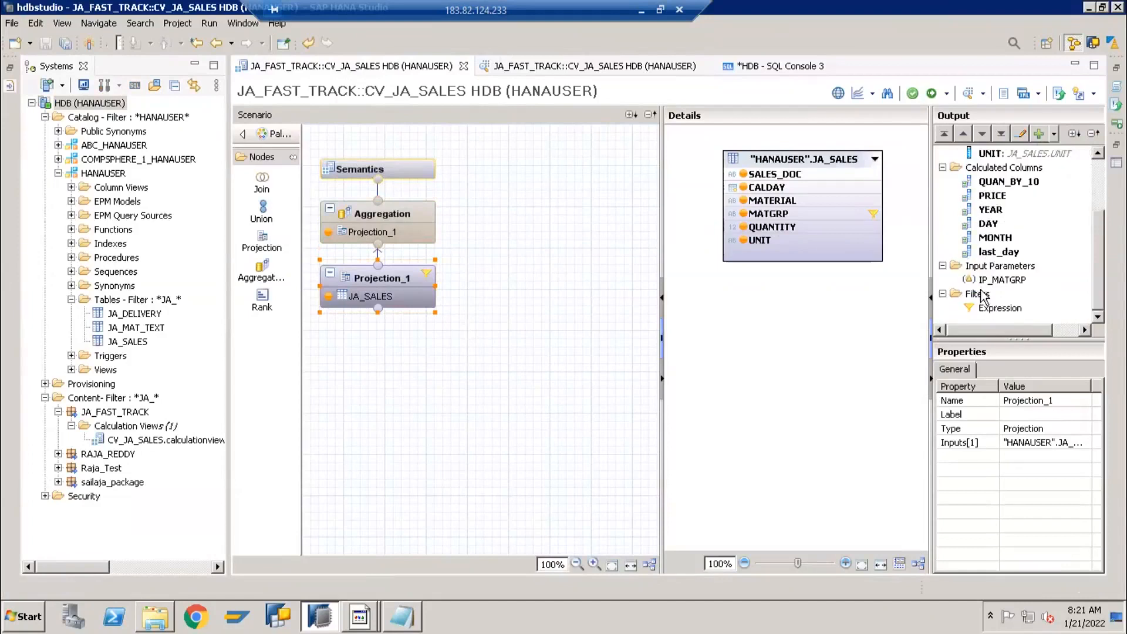
{"action": "scroll", "coordinate": [992, 258], "scroll_direction": "up", "scroll_amount": 2}
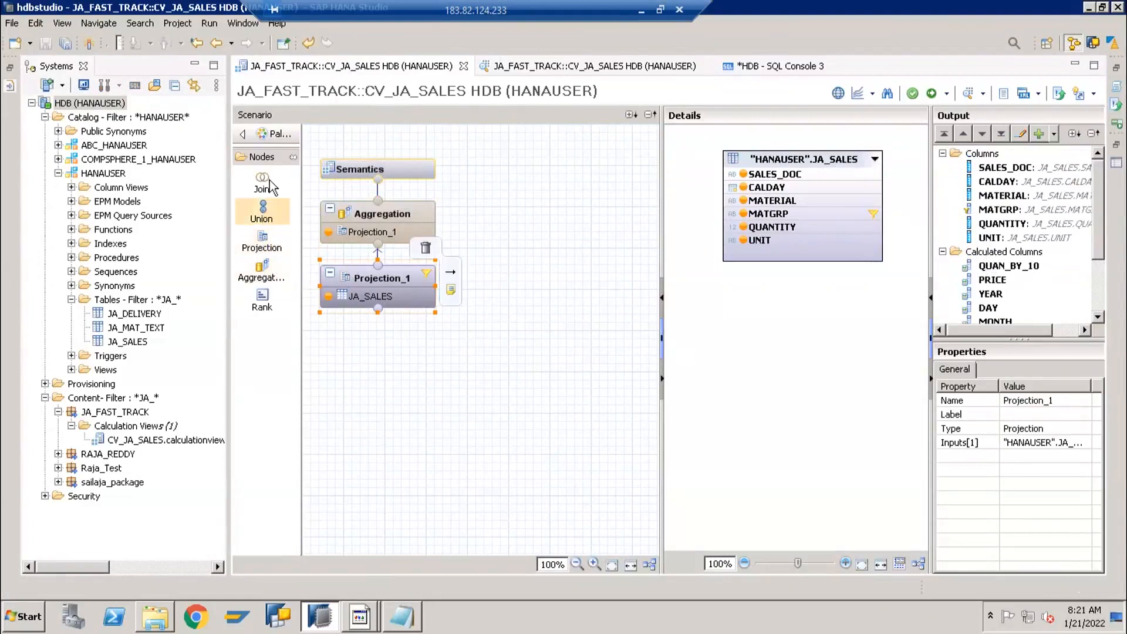
Step: Add a second Projection node beside Projection_1 in the scenario, and remove that node again
{"action": "left_click", "coordinate": [265, 250]}
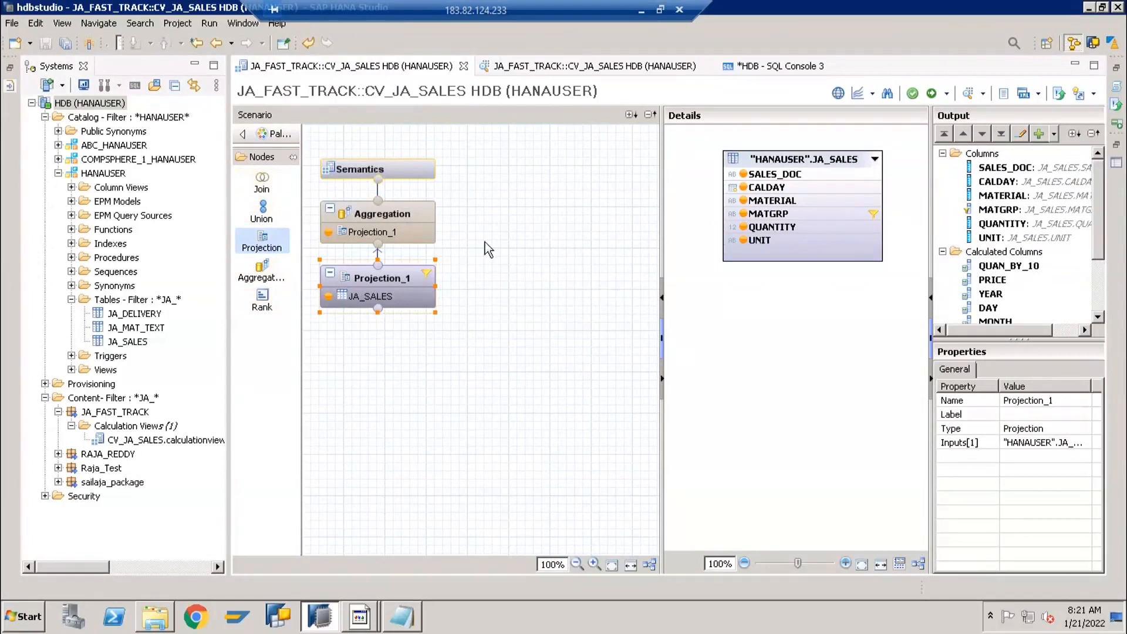
{"action": "left_click", "coordinate": [468, 218]}
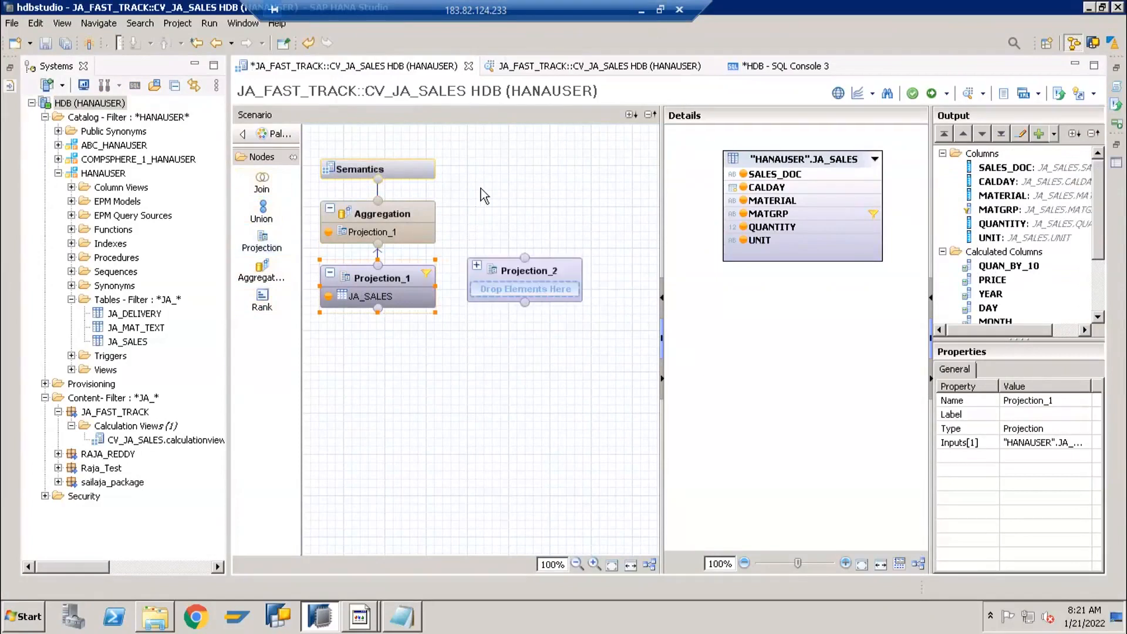
{"action": "mouse_move", "coordinate": [571, 261]}
{"action": "left_click", "coordinate": [570, 242]}
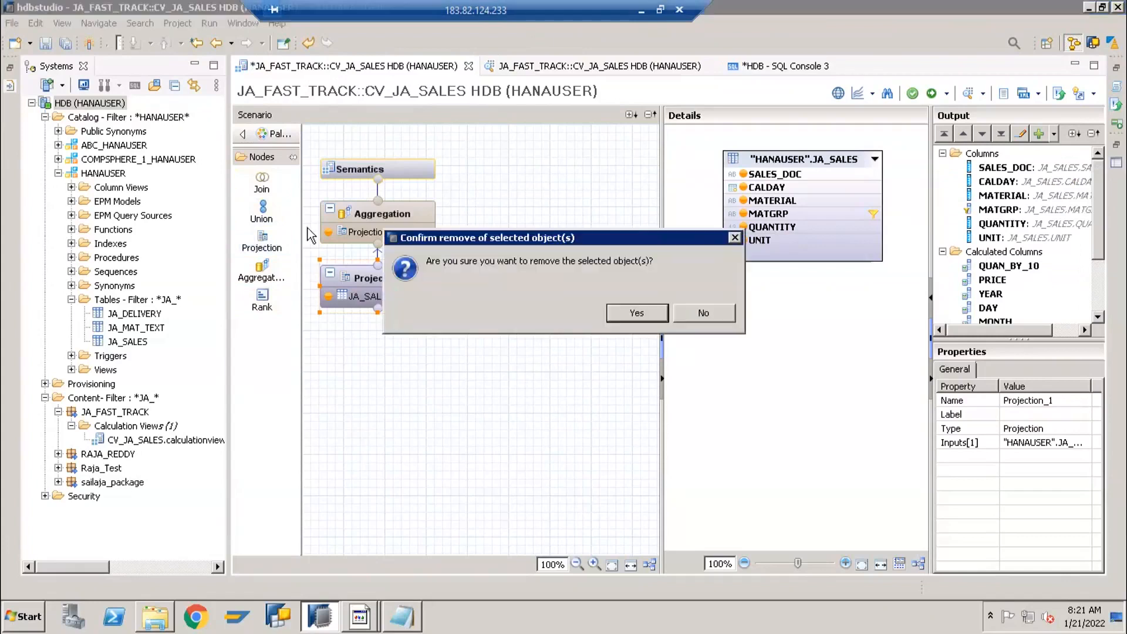
{"action": "left_click", "coordinate": [637, 314]}
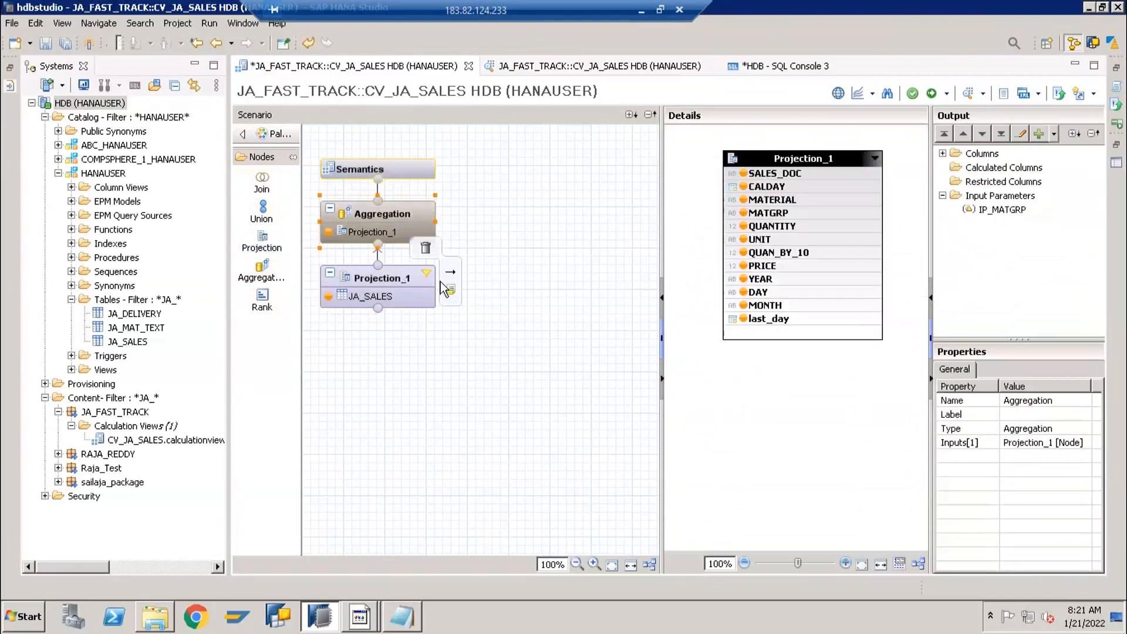
Step: Review the Projection_1 and Aggregation nodes, and view the column list of the Semantics node
{"action": "left_click", "coordinate": [387, 284]}
{"action": "left_click", "coordinate": [405, 214]}
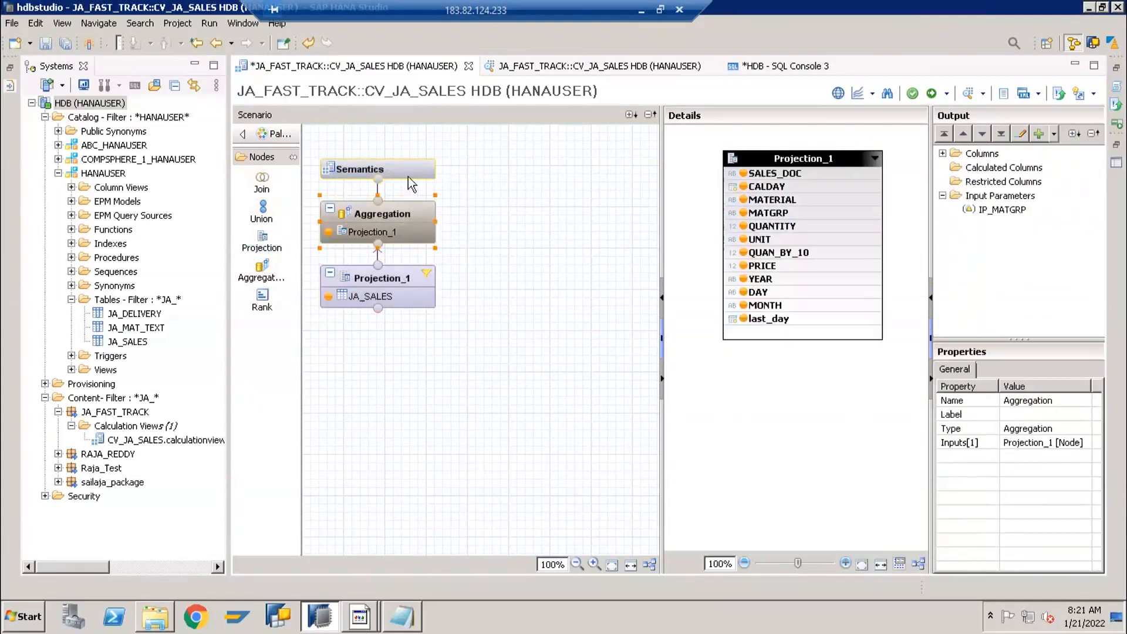
{"action": "left_click", "coordinate": [407, 178]}
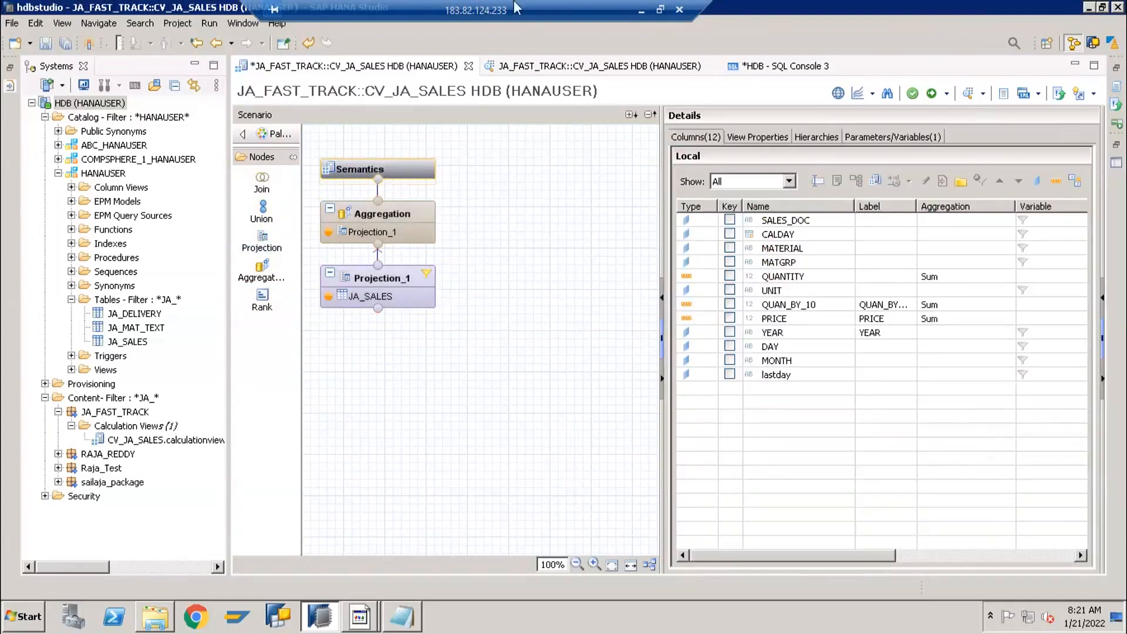